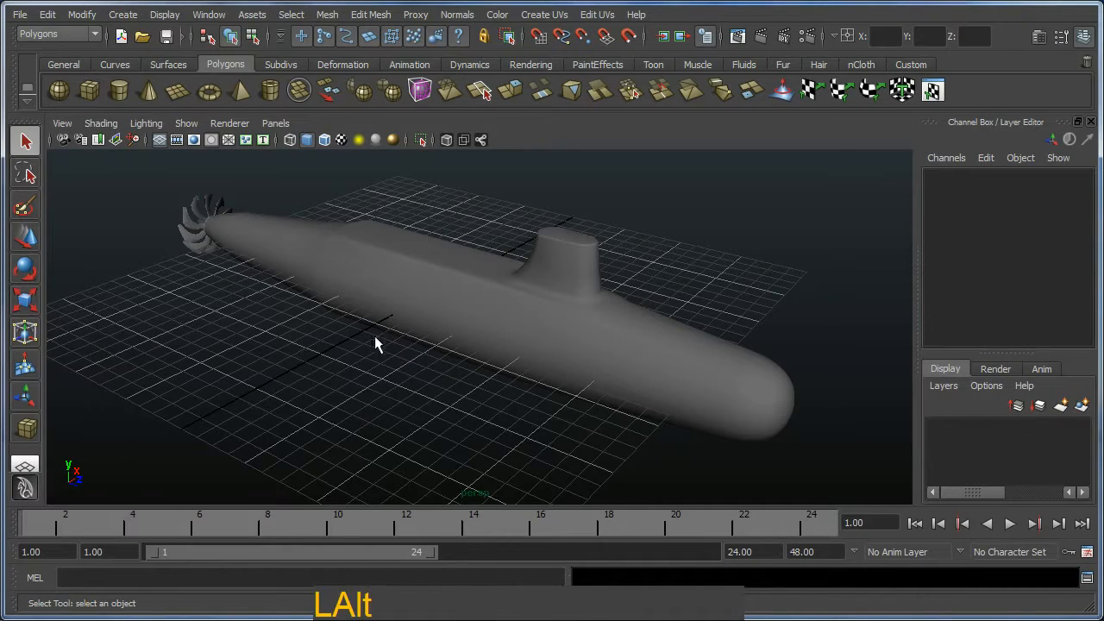
Examine the submarine model from both sides, from its propeller to its nose.
{"action": "left_click_drag", "start_coordinate": [374, 343], "coordinate": [336, 325], "text": "alt"}
{"action": "right_click_drag", "start_coordinate": [336, 326], "coordinate": [360, 365], "text": "alt"}
{"action": "middle_click_drag", "start_coordinate": [360, 365], "coordinate": [461, 353], "text": "alt"}
{"action": "left_click_drag", "start_coordinate": [461, 353], "coordinate": [361, 342], "text": "alt"}
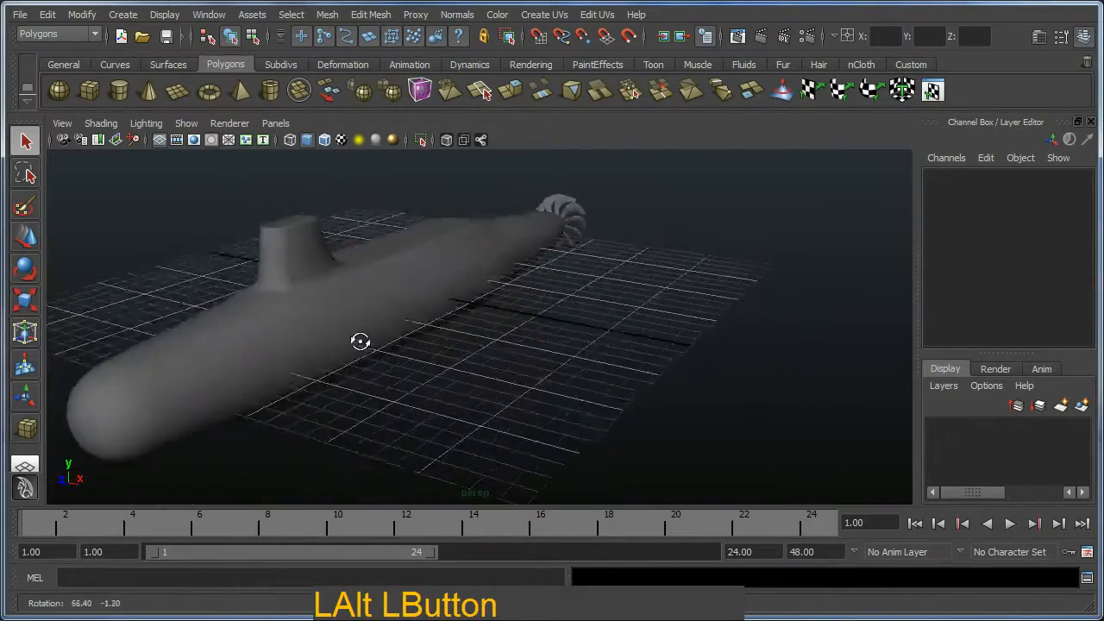
{"action": "middle_click_drag", "start_coordinate": [361, 342], "coordinate": [492, 365], "text": "alt"}
{"action": "left_click_drag", "start_coordinate": [492, 365], "coordinate": [604, 399], "text": "alt"}
{"action": "right_click_drag", "start_coordinate": [604, 399], "coordinate": [638, 413], "text": "alt"}
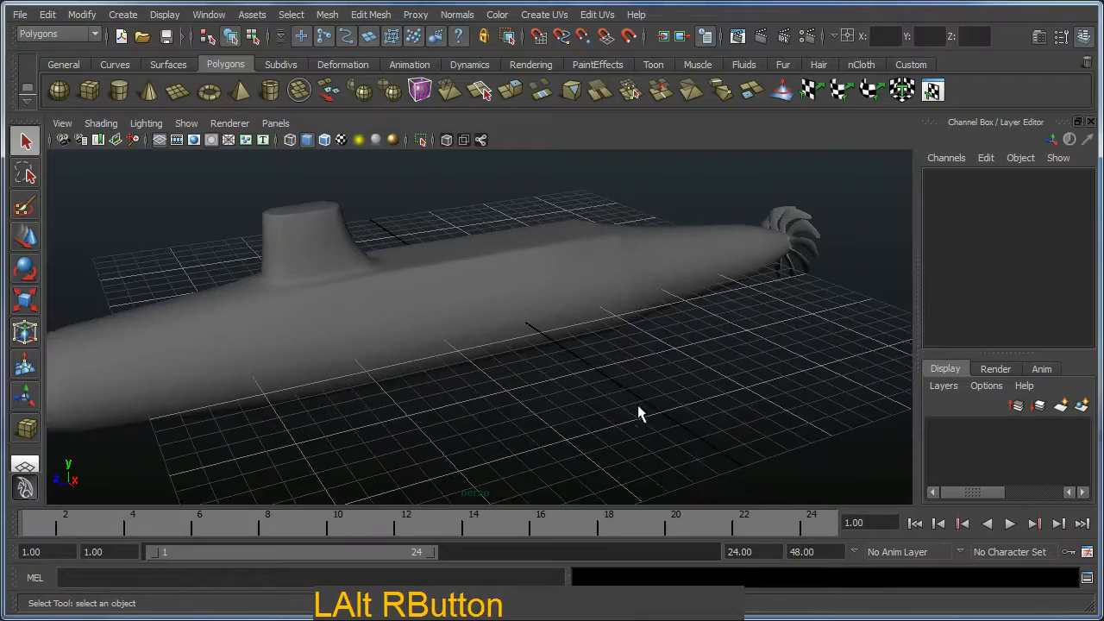
{"action": "right_click_drag", "start_coordinate": [493, 320], "coordinate": [537, 311], "text": "alt"}
{"action": "left_click_drag", "start_coordinate": [537, 310], "coordinate": [813, 315], "text": "alt"}
{"action": "middle_click_drag", "start_coordinate": [813, 316], "coordinate": [540, 365], "text": "alt"}
{"action": "left_click_drag", "start_coordinate": [540, 364], "coordinate": [532, 357], "text": "alt"}
{"action": "middle_click_drag", "start_coordinate": [532, 357], "coordinate": [191, 195], "text": "alt"}
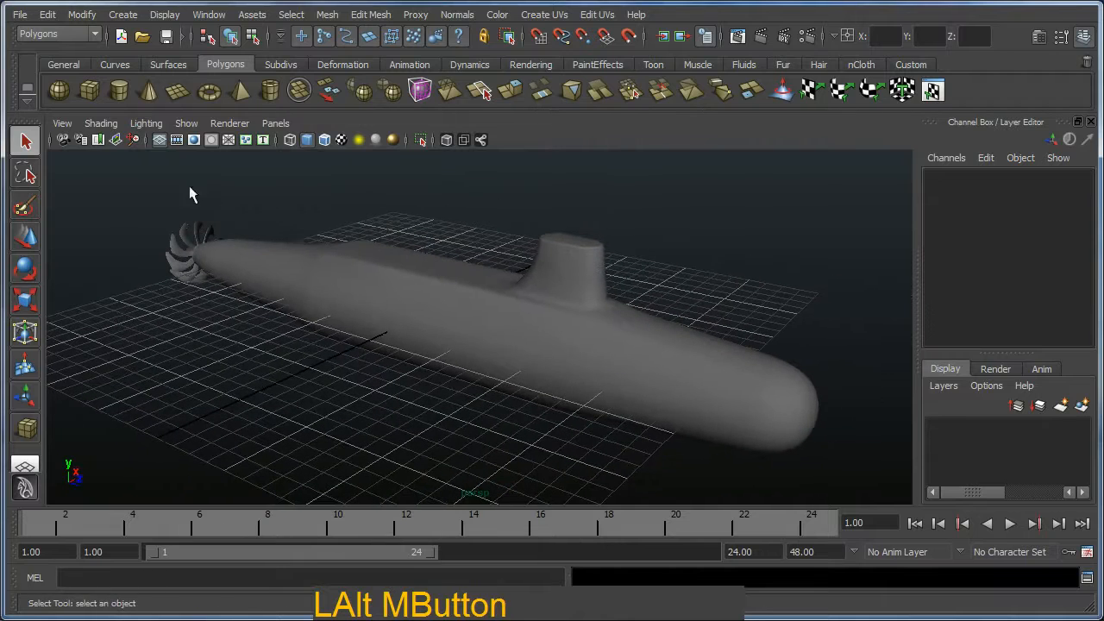
Hide the Time Slider, Range Slider, Command Line and Help Line from the interface.
{"action": "left_click", "coordinate": [166, 15]}
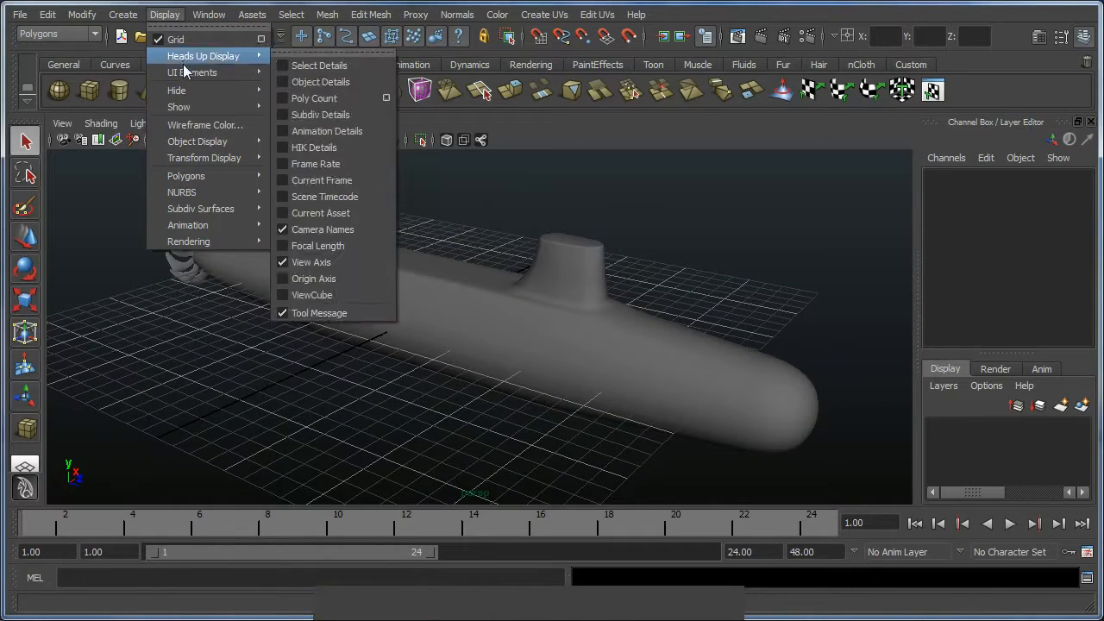
{"action": "mouse_move", "coordinate": [187, 76]}
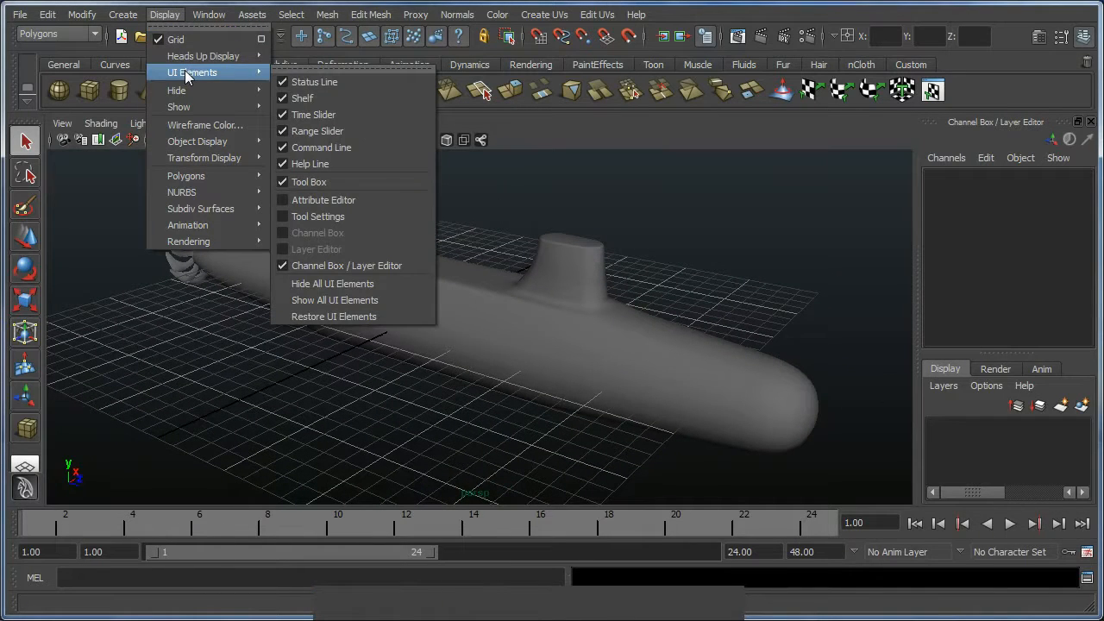
{"action": "left_click", "coordinate": [302, 70]}
{"action": "left_click", "coordinate": [287, 106]}
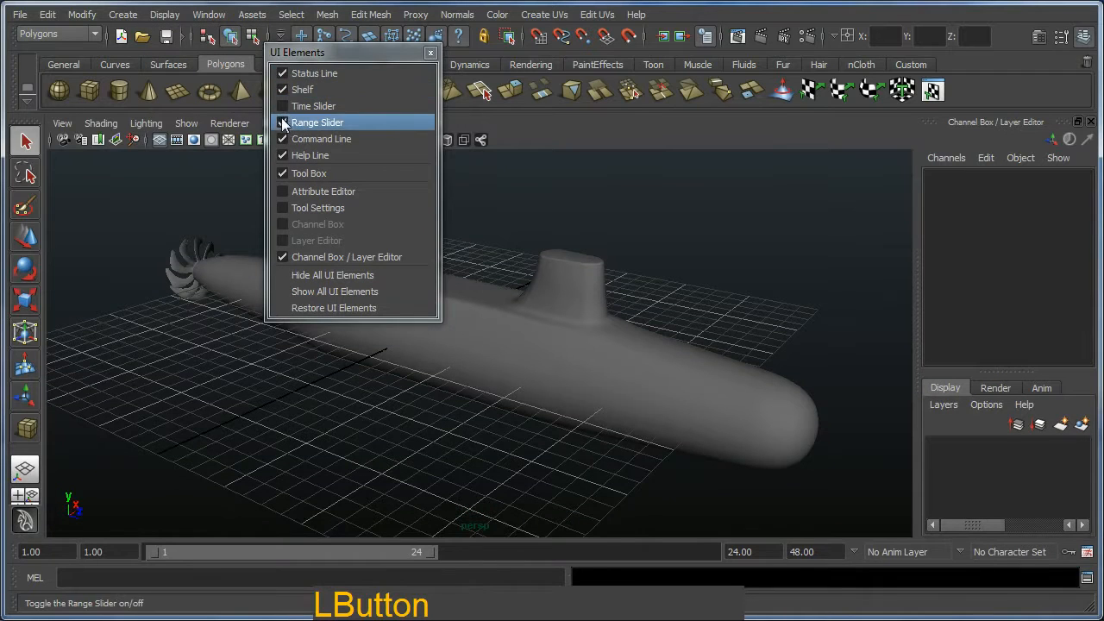
{"action": "left_click", "coordinate": [282, 122]}
{"action": "left_click", "coordinate": [281, 138]}
{"action": "left_click", "coordinate": [279, 155]}
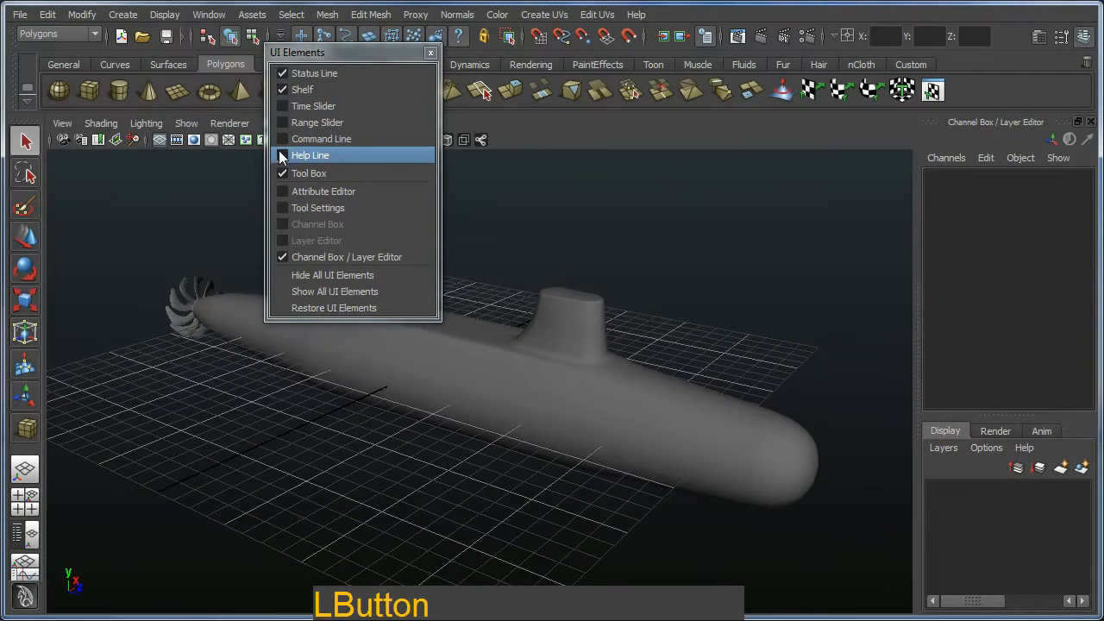
{"action": "left_click", "coordinate": [429, 53]}
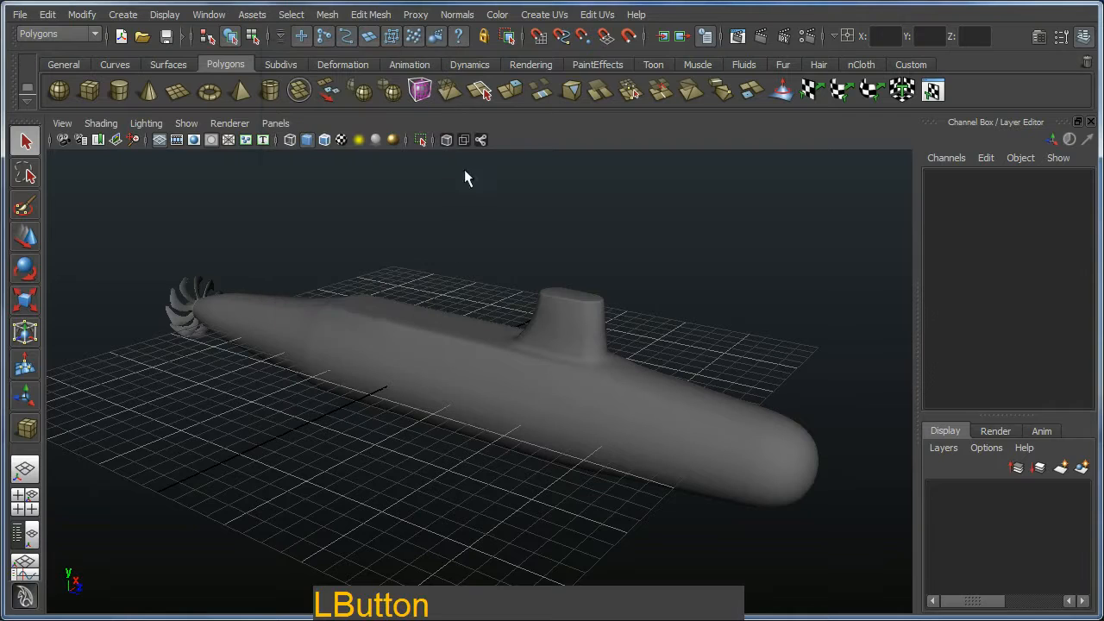
Open the UV Texture Editor and place it beside the model.
{"action": "left_click_drag", "start_coordinate": [612, 379], "coordinate": [623, 343], "text": "alt"}
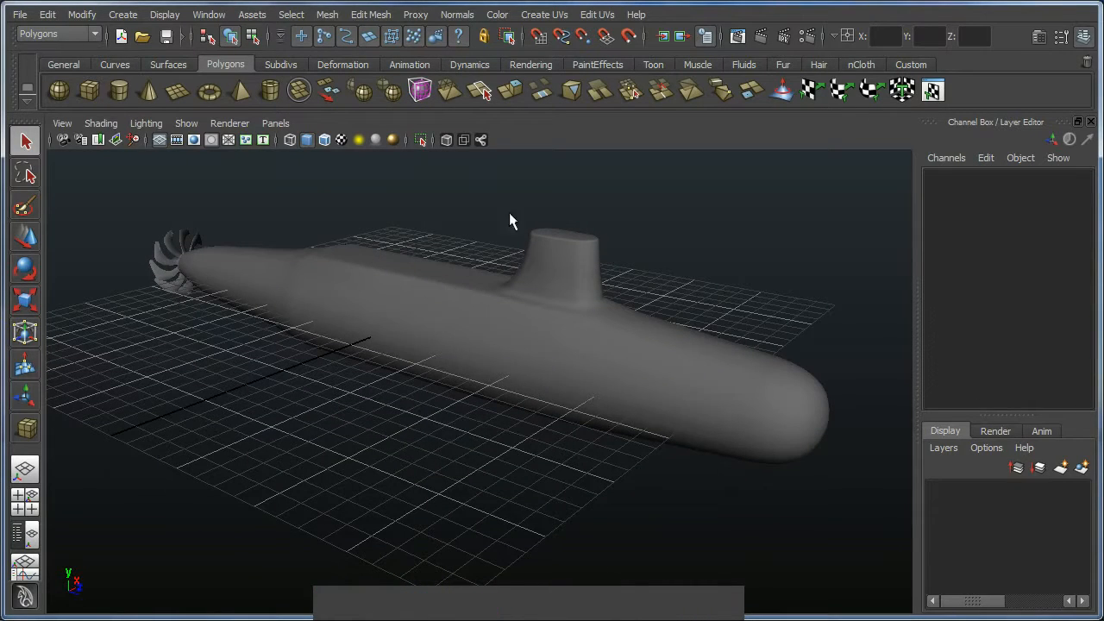
{"action": "left_click", "coordinate": [212, 16]}
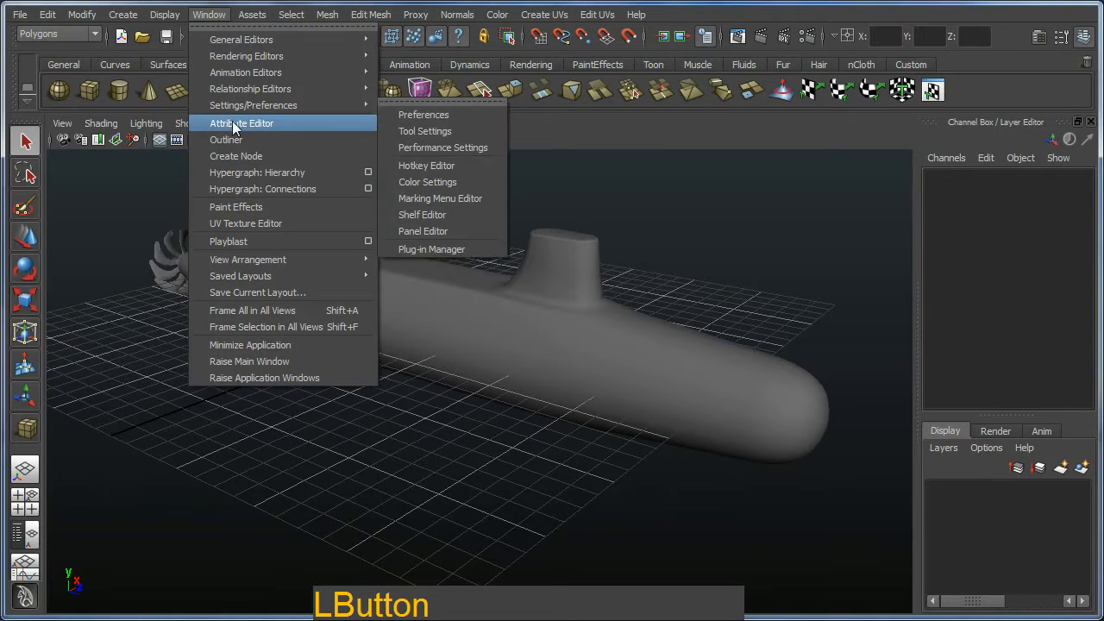
{"action": "left_click", "coordinate": [299, 225]}
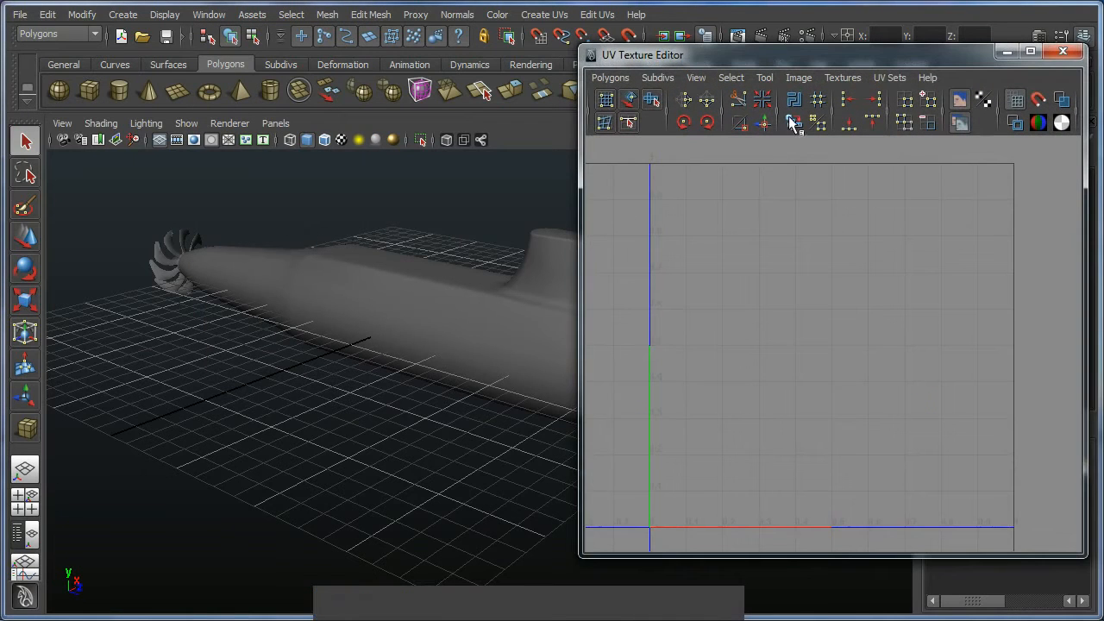
{"action": "left_click_drag", "start_coordinate": [721, 69], "coordinate": [737, 52]}
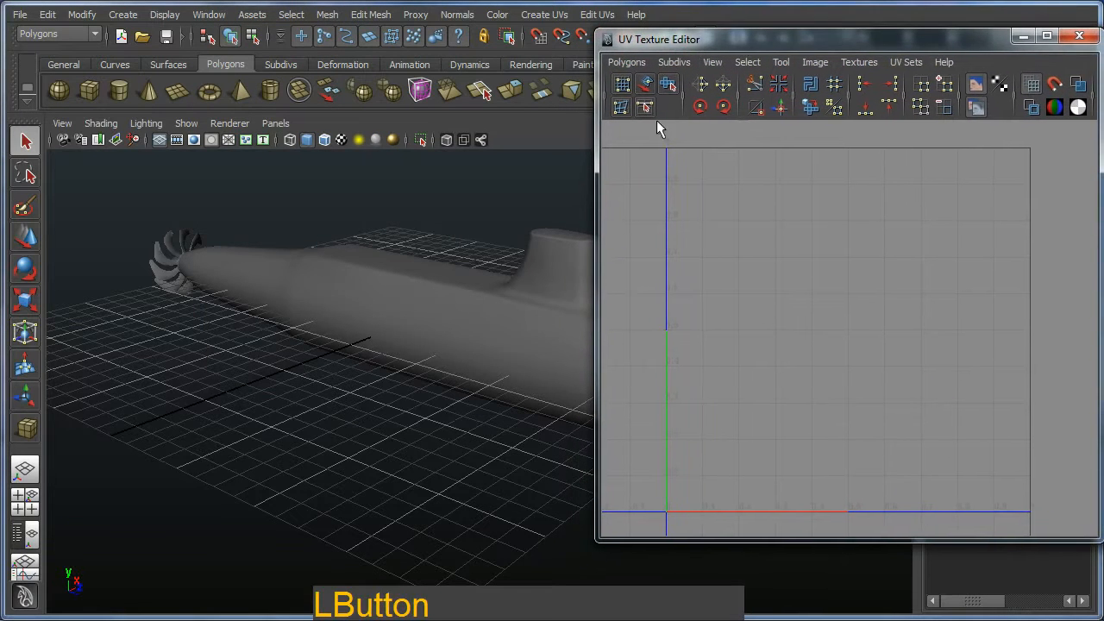
Select the submarine hull and add the propeller to the selection to display both UV layouts.
{"action": "middle_click_drag", "start_coordinate": [504, 303], "coordinate": [456, 285], "text": "alt"}
{"action": "right_click_drag", "start_coordinate": [456, 286], "coordinate": [381, 234], "text": "alt"}
{"action": "left_click_drag", "start_coordinate": [382, 235], "coordinate": [359, 242], "text": "alt"}
{"action": "right_click_drag", "start_coordinate": [359, 242], "coordinate": [260, 216], "text": "alt"}
{"action": "left_click", "coordinate": [390, 304]}
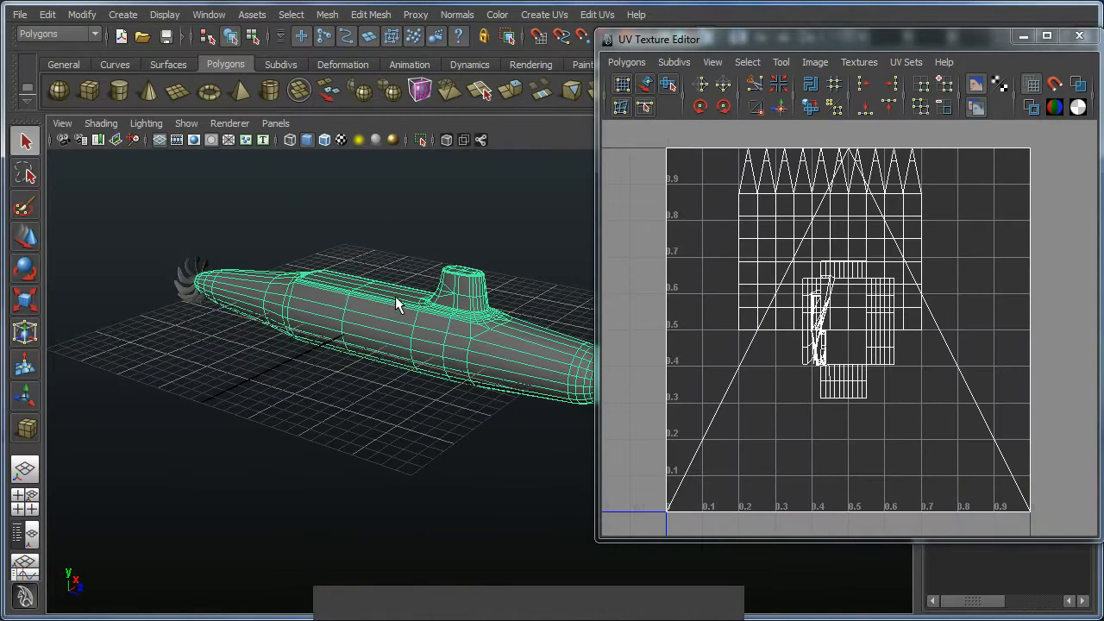
{"action": "key", "text": "shift"}
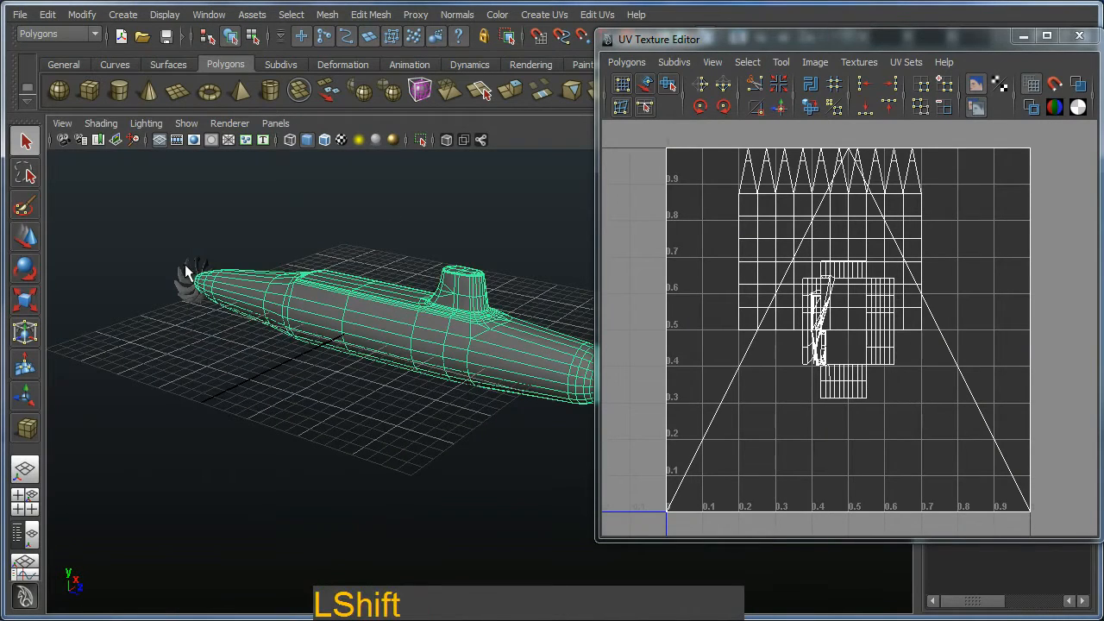
{"action": "left_click_drag", "start_coordinate": [186, 271], "coordinate": [283, 291], "text": "alt"}
{"action": "middle_click_drag", "start_coordinate": [284, 290], "coordinate": [370, 276], "text": "alt"}
{"action": "right_click_drag", "start_coordinate": [370, 276], "coordinate": [422, 310], "text": "alt"}
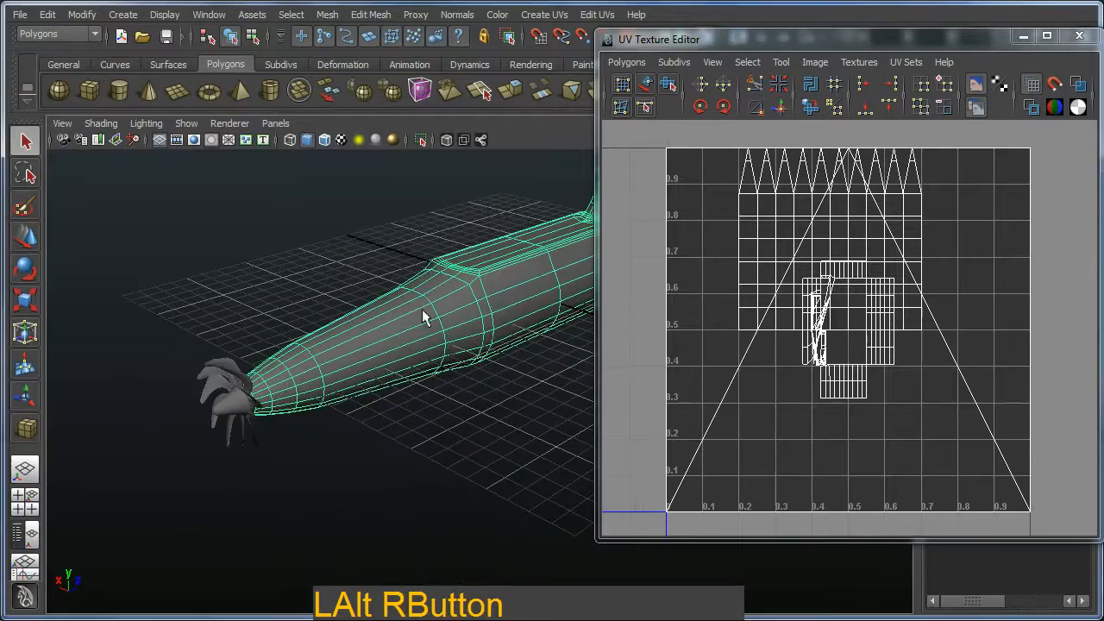
{"action": "left_click", "coordinate": [238, 417], "text": "shift"}
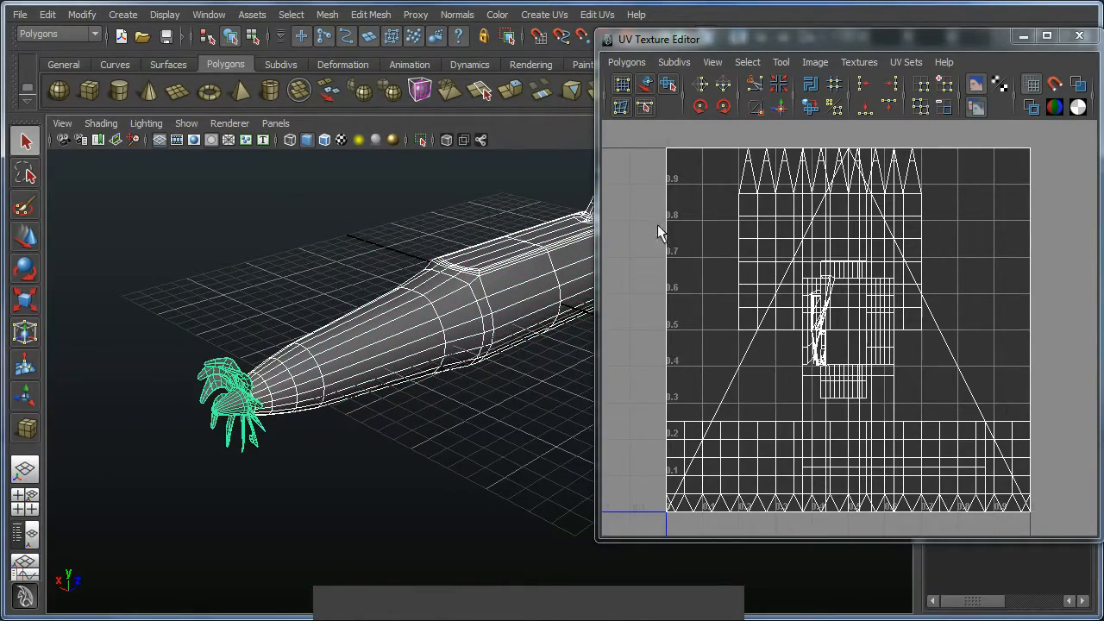
Examine the submarine from the nose and the side, clearing the selection of hull and propeller.
{"action": "middle_click_drag", "start_coordinate": [501, 461], "coordinate": [224, 493], "text": "alt"}
{"action": "left_click_drag", "start_coordinate": [224, 493], "coordinate": [297, 357], "text": "alt"}
{"action": "middle_click_drag", "start_coordinate": [297, 358], "coordinate": [360, 312], "text": "alt"}
{"action": "left_click_drag", "start_coordinate": [360, 312], "coordinate": [219, 348], "text": "alt"}
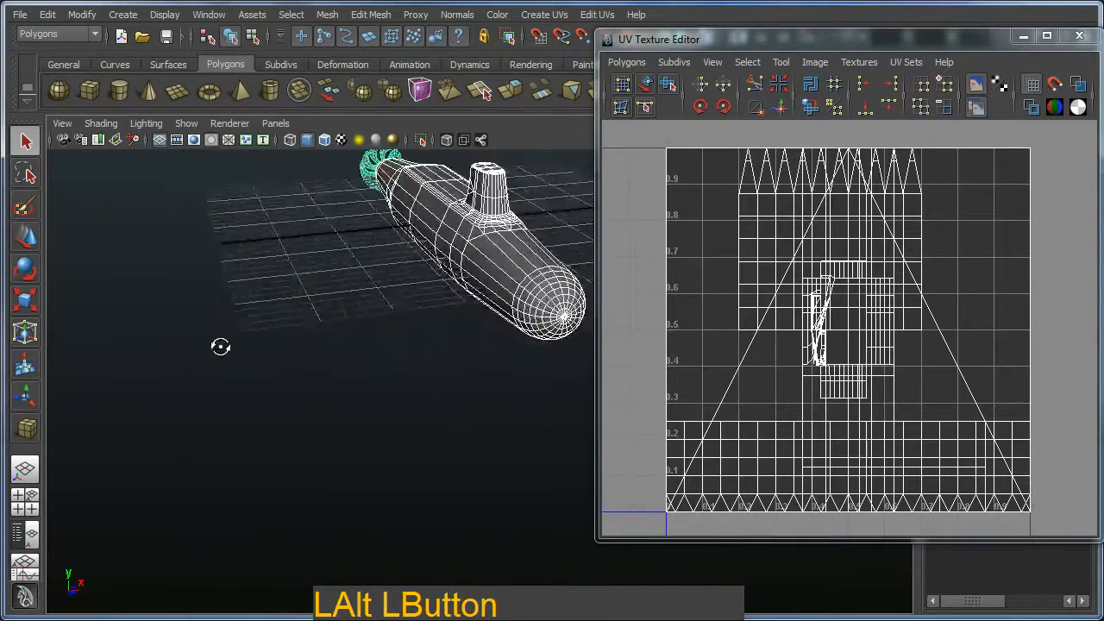
{"action": "middle_click_drag", "start_coordinate": [219, 348], "coordinate": [278, 390], "text": "alt"}
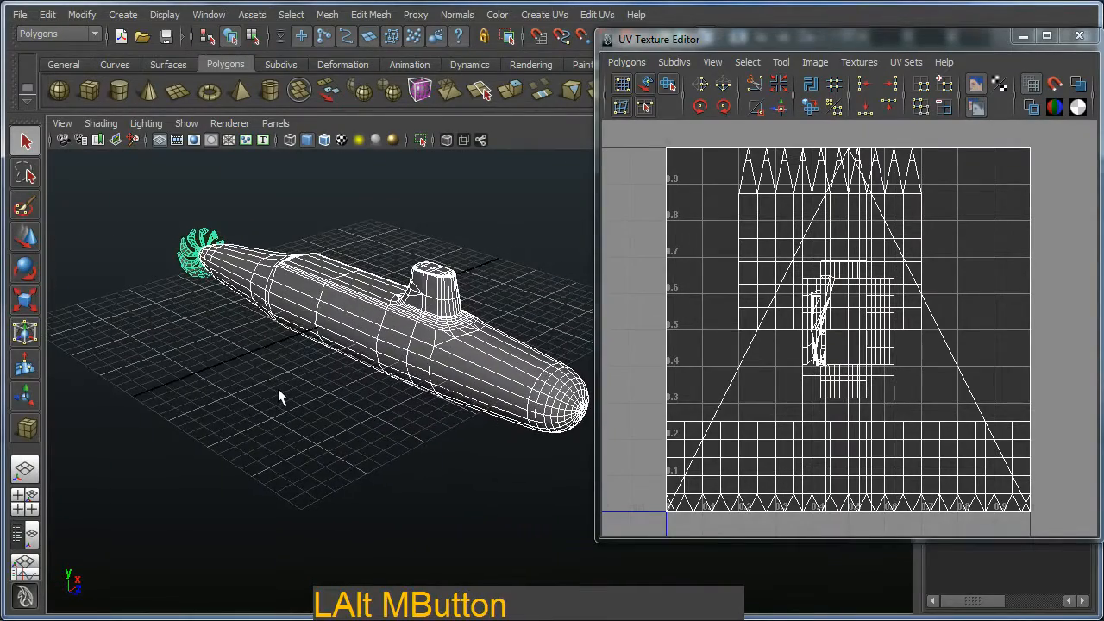
{"action": "left_click", "coordinate": [279, 387]}
{"action": "left_click_drag", "start_coordinate": [280, 388], "coordinate": [327, 382], "text": "alt"}
{"action": "right_click_drag", "start_coordinate": [328, 382], "coordinate": [414, 402], "text": "alt"}
{"action": "middle_click_drag", "start_coordinate": [414, 402], "coordinate": [474, 458], "text": "alt"}
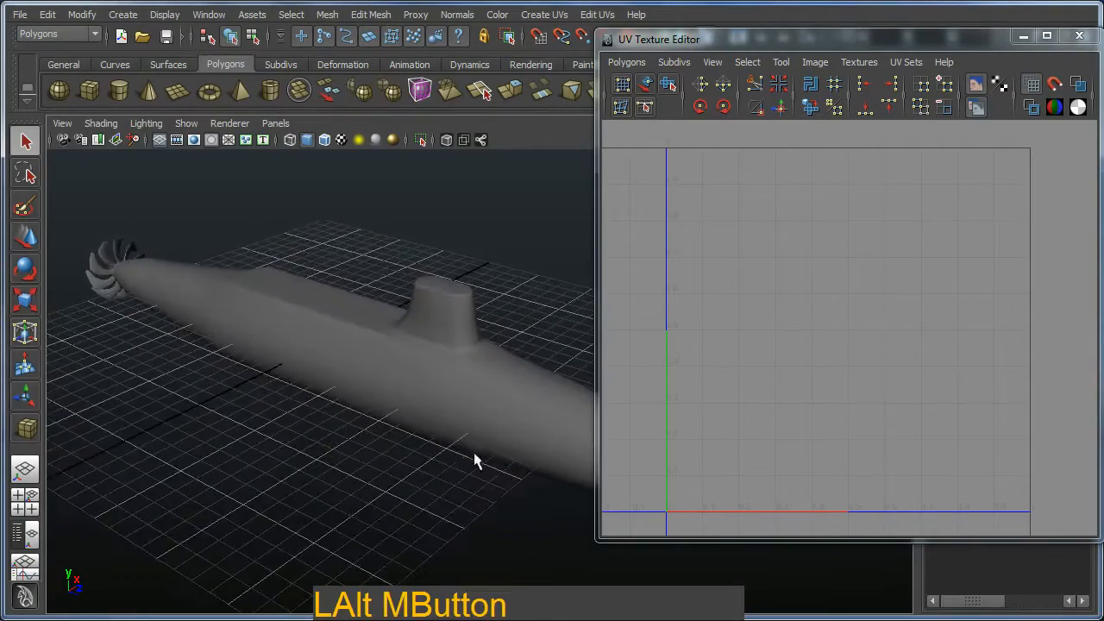
{"action": "left_click_drag", "start_coordinate": [474, 458], "coordinate": [296, 440], "text": "alt"}
{"action": "right_click_drag", "start_coordinate": [296, 440], "coordinate": [423, 486], "text": "alt"}
{"action": "left_click_drag", "start_coordinate": [423, 485], "coordinate": [513, 496], "text": "alt"}
{"action": "middle_click_drag", "start_coordinate": [512, 496], "coordinate": [399, 399], "text": "alt"}
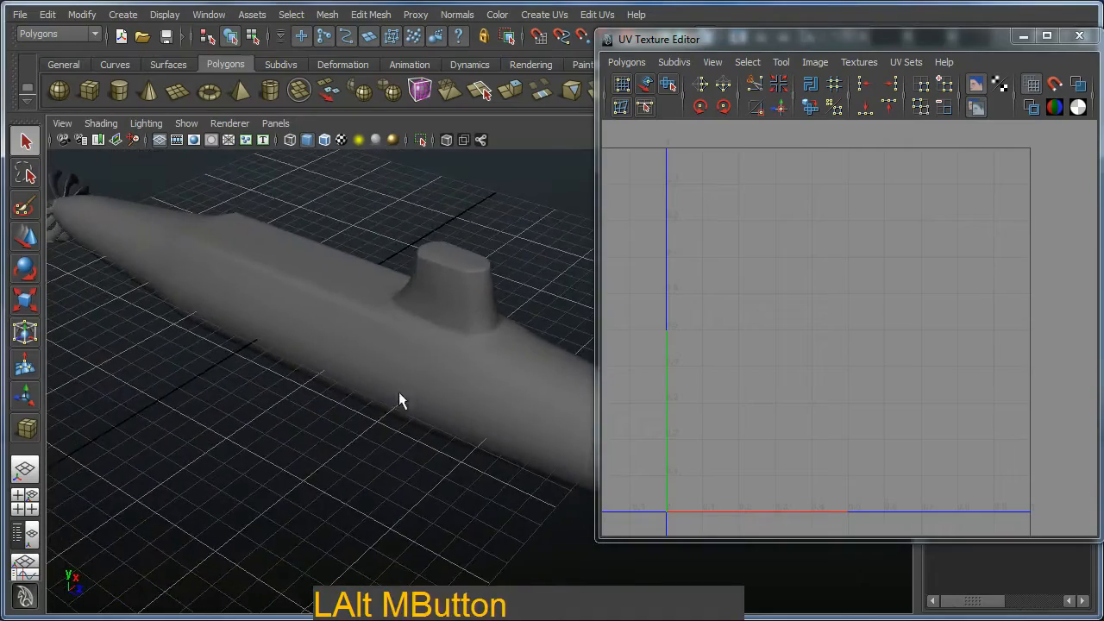
{"action": "right_click_drag", "start_coordinate": [399, 400], "coordinate": [361, 328], "text": "alt"}
{"action": "middle_click_drag", "start_coordinate": [361, 322], "coordinate": [345, 340], "text": "alt"}
{"action": "left_click_drag", "start_coordinate": [345, 340], "coordinate": [345, 345], "text": "alt"}
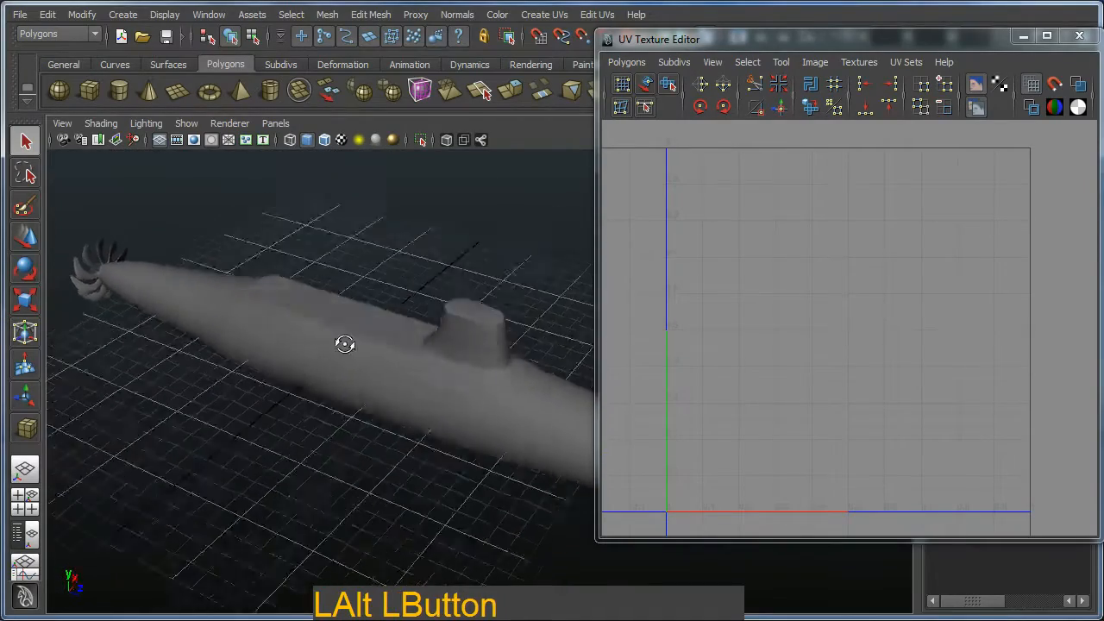
{"action": "right_click_drag", "start_coordinate": [345, 345], "coordinate": [355, 358], "text": "alt"}
{"action": "left_click_drag", "start_coordinate": [356, 358], "coordinate": [349, 368], "text": "alt"}
Assign a new Lambert material to the submarine hull.
{"action": "left_click", "coordinate": [351, 336]}
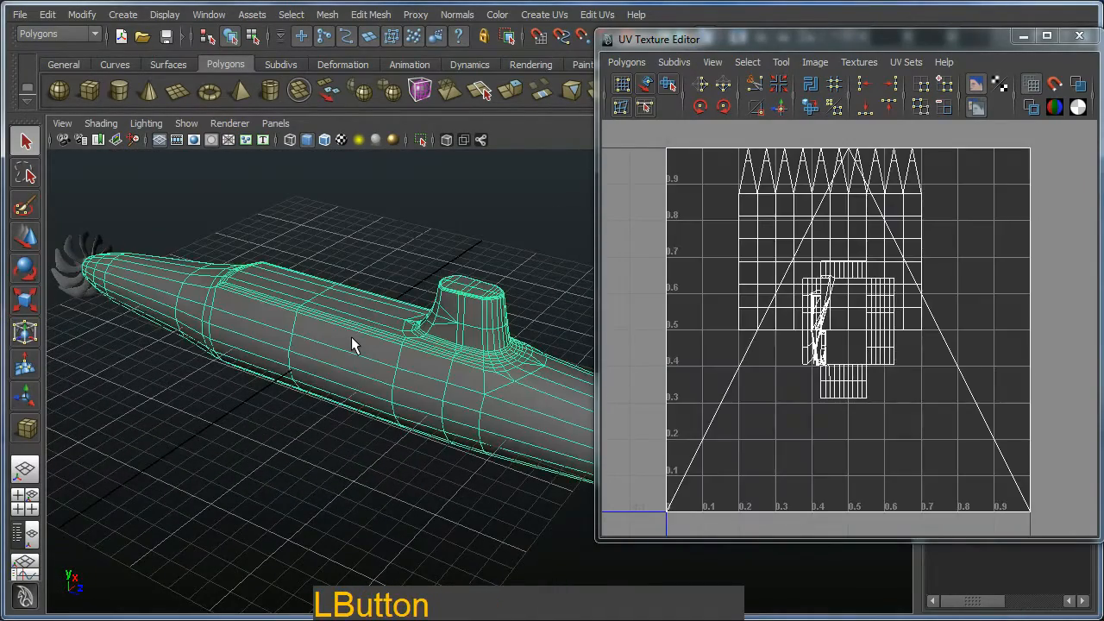
{"action": "right_click_drag", "start_coordinate": [345, 326], "coordinate": [348, 550]}
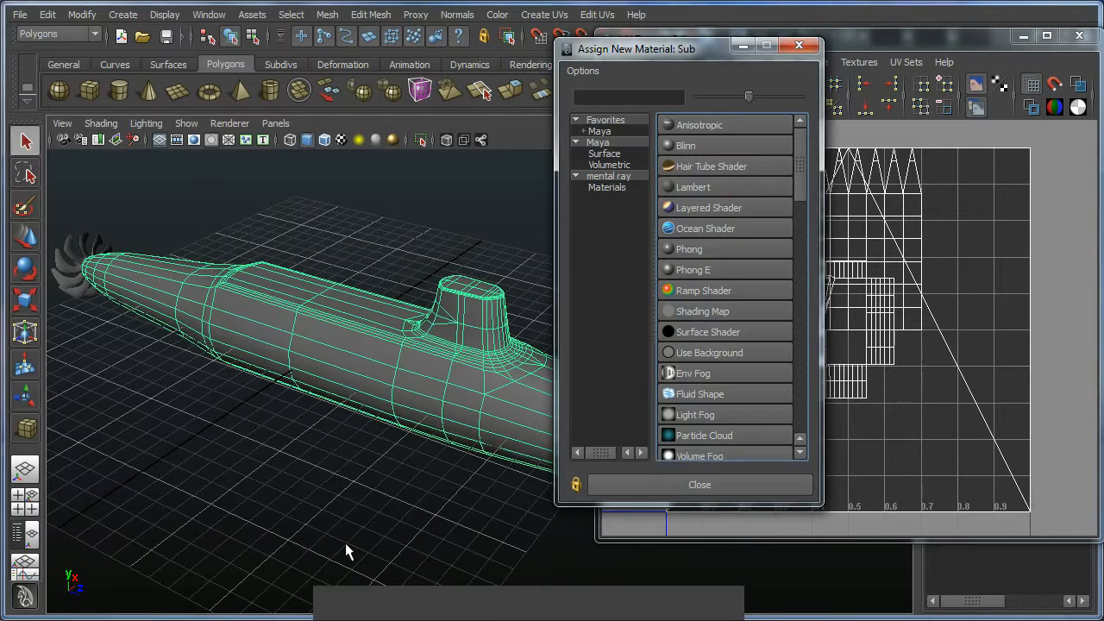
{"action": "left_click", "coordinate": [709, 187]}
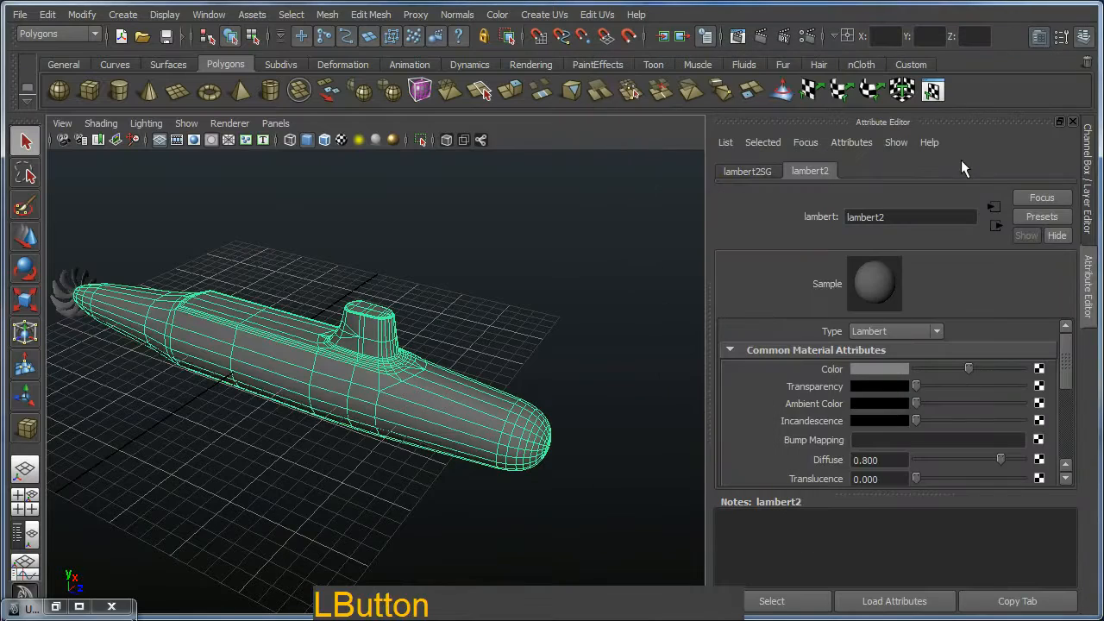
Map a Checker texture to the color of the hull's Lambert material.
{"action": "left_click", "coordinate": [1040, 370]}
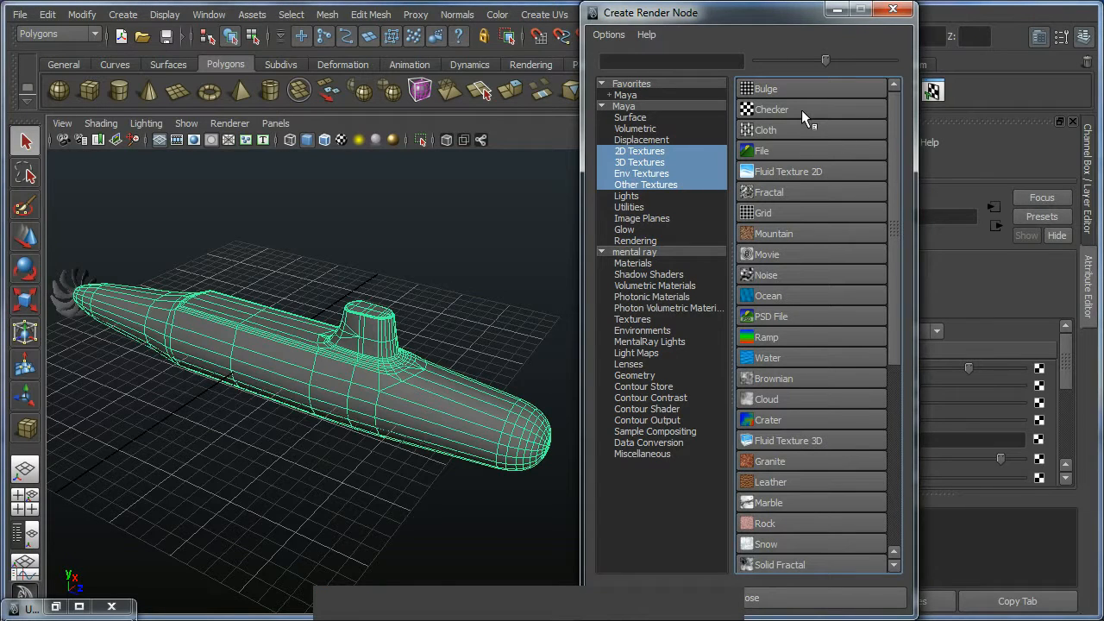
{"action": "key", "text": "ctrl+2"}
{"action": "left_click_drag", "start_coordinate": [747, 140], "coordinate": [633, 298]}
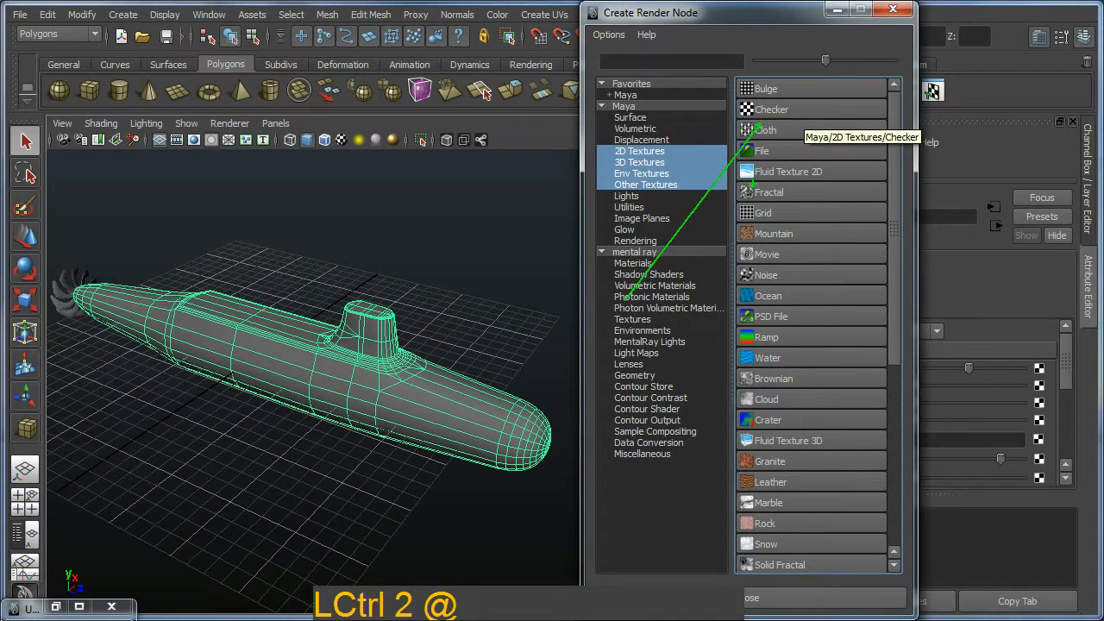
{"action": "key", "text": "Escape"}
{"action": "left_click", "coordinate": [803, 109]}
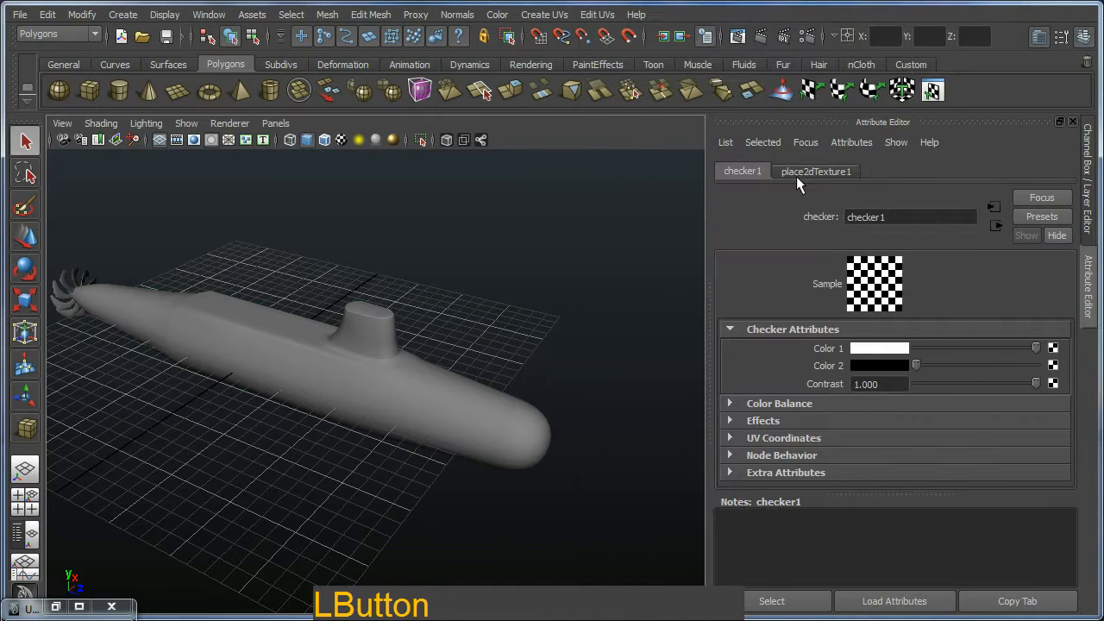
Turn on textured display in the viewport to show the checker pattern on the hull.
{"action": "middle_click_drag", "start_coordinate": [405, 370], "coordinate": [375, 323], "text": "alt"}
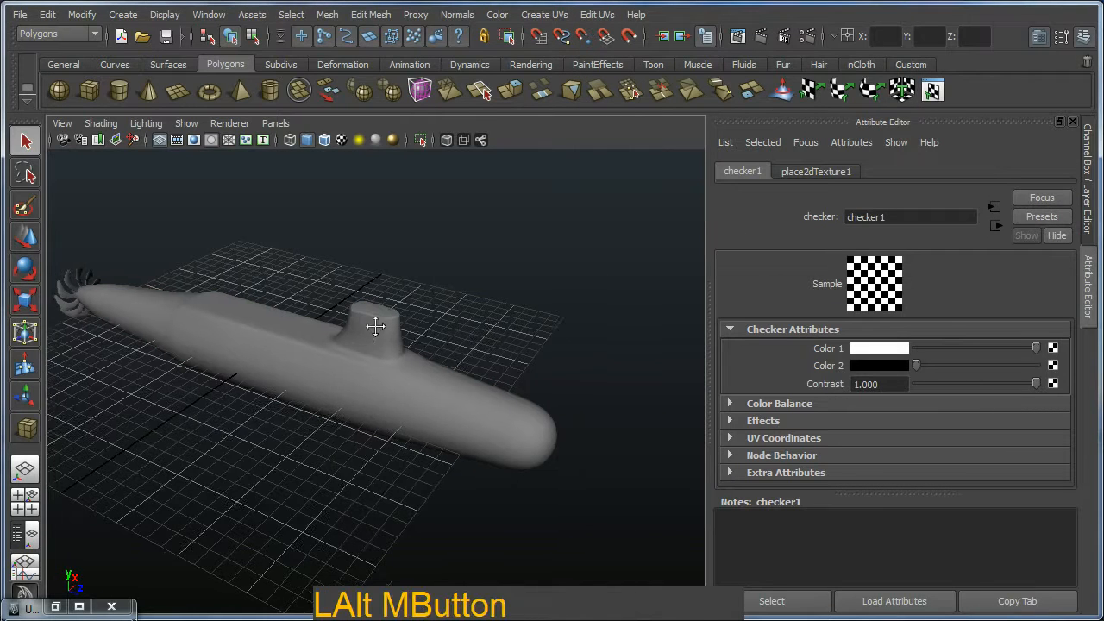
{"action": "right_click_drag", "start_coordinate": [375, 323], "coordinate": [359, 191], "text": "alt"}
{"action": "key", "text": "ctrl+2"}
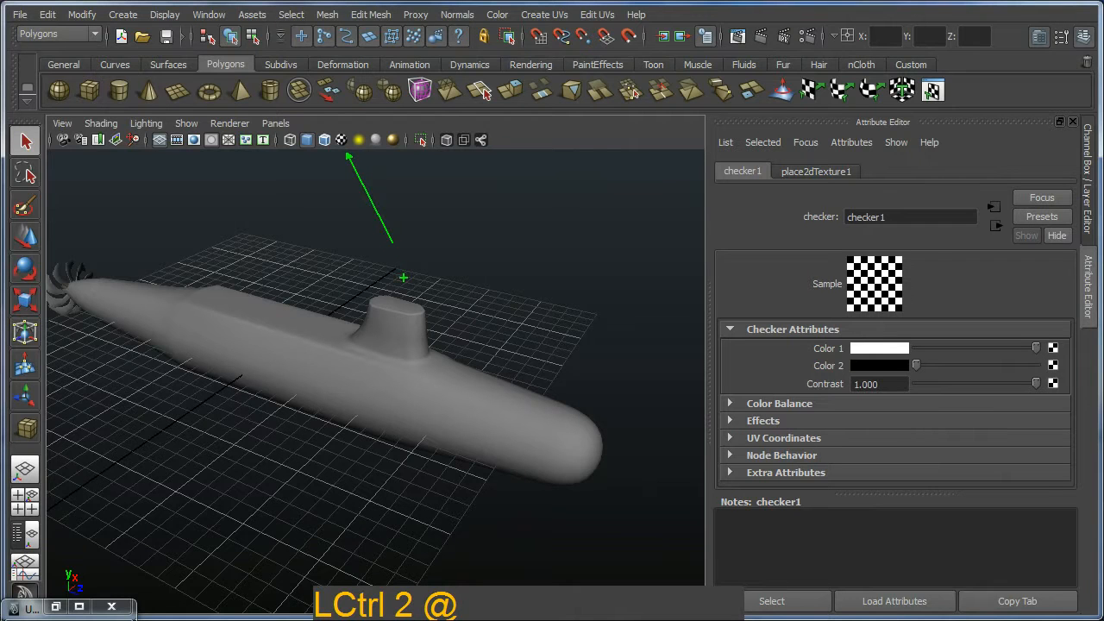
{"action": "key", "text": "Escape"}
{"action": "left_click", "coordinate": [342, 140]}
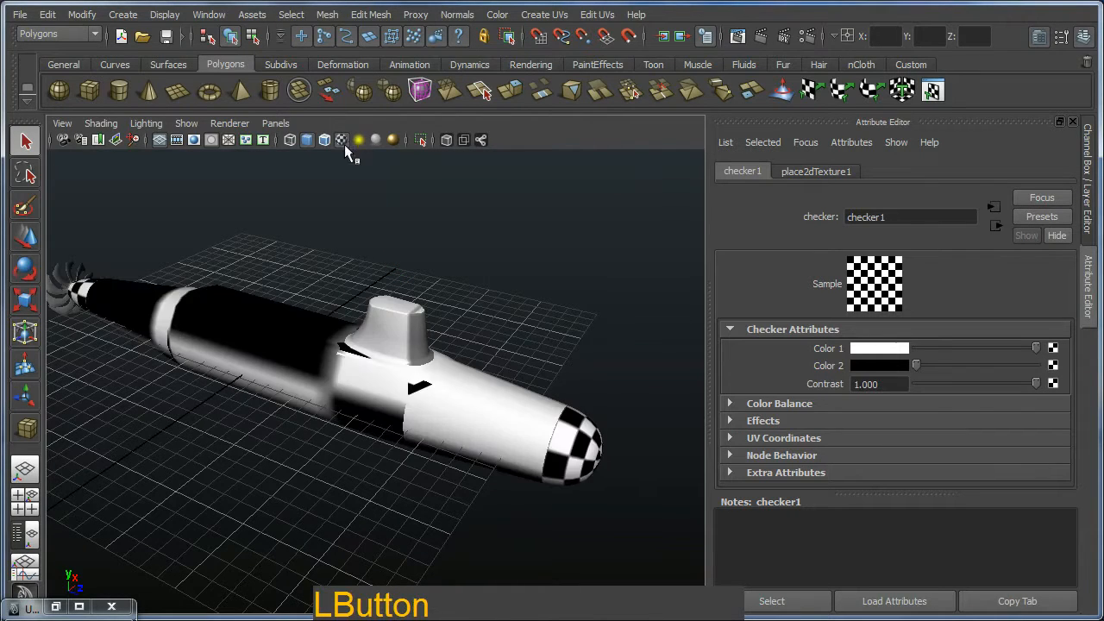
Assign the existing checkered lambert2 material to the propeller.
{"action": "left_click_drag", "start_coordinate": [480, 314], "coordinate": [412, 288], "text": "alt"}
{"action": "middle_click_drag", "start_coordinate": [412, 289], "coordinate": [380, 323], "text": "alt"}
{"action": "left_click_drag", "start_coordinate": [380, 324], "coordinate": [483, 362], "text": "alt"}
{"action": "right_click_drag", "start_coordinate": [483, 362], "coordinate": [411, 419], "text": "alt"}
{"action": "left_click_drag", "start_coordinate": [411, 420], "coordinate": [415, 356], "text": "alt"}
{"action": "left_click", "coordinate": [529, 386]}
{"action": "right_click_drag", "start_coordinate": [528, 385], "coordinate": [661, 593]}
Deselect the propeller and inspect the checker pattern on its blades and hub up close.
{"action": "left_click_drag", "start_coordinate": [493, 310], "coordinate": [341, 362], "text": "alt"}
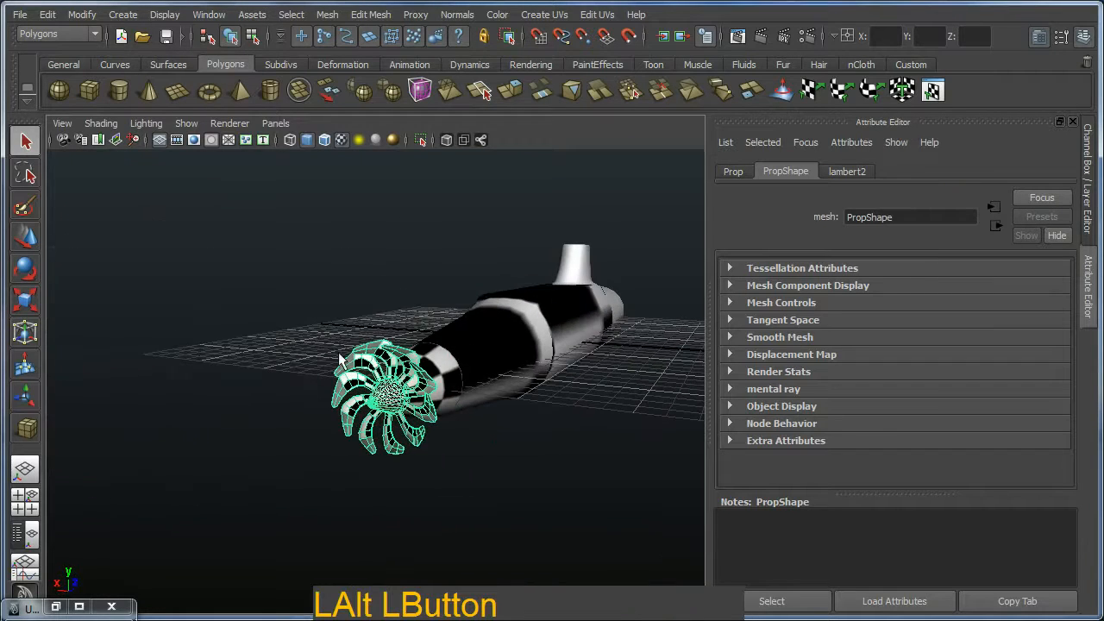
{"action": "left_click", "coordinate": [341, 362], "text": "alt"}
{"action": "right_click_drag", "start_coordinate": [341, 363], "coordinate": [498, 510], "text": "alt"}
{"action": "middle_click_drag", "start_coordinate": [497, 509], "coordinate": [500, 448], "text": "alt"}
{"action": "left_click_drag", "start_coordinate": [500, 449], "coordinate": [480, 395], "text": "alt"}
{"action": "right_click_drag", "start_coordinate": [481, 394], "coordinate": [537, 394], "text": "alt"}
{"action": "left_click_drag", "start_coordinate": [538, 394], "coordinate": [581, 461], "text": "alt"}
{"action": "middle_click_drag", "start_coordinate": [581, 461], "coordinate": [402, 404], "text": "alt"}
{"action": "left_click_drag", "start_coordinate": [402, 404], "coordinate": [490, 389], "text": "alt"}
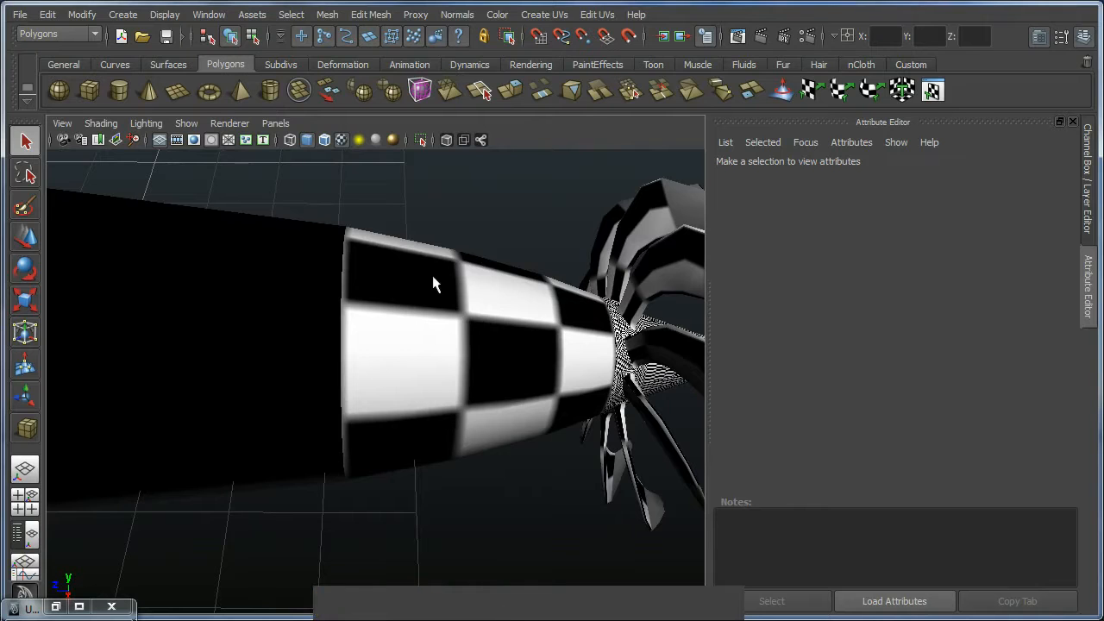
Inspect the checker pattern for stretching on the tail cone, along the hull and at the nose.
{"action": "left_click_drag", "start_coordinate": [434, 284], "coordinate": [437, 327], "text": "alt"}
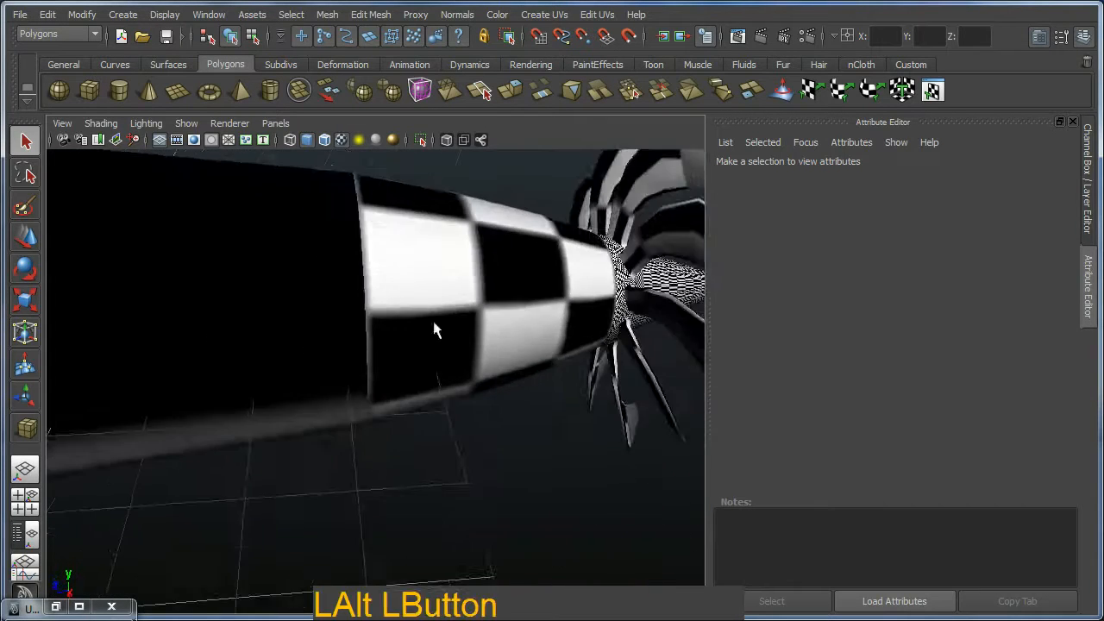
{"action": "middle_click_drag", "start_coordinate": [437, 327], "coordinate": [423, 274], "text": "alt"}
{"action": "left_click_drag", "start_coordinate": [423, 273], "coordinate": [419, 315], "text": "alt"}
{"action": "middle_click_drag", "start_coordinate": [419, 315], "coordinate": [475, 356], "text": "alt"}
{"action": "left_click_drag", "start_coordinate": [475, 356], "coordinate": [587, 313], "text": "alt"}
{"action": "middle_click_drag", "start_coordinate": [586, 313], "coordinate": [578, 328], "text": "alt"}
{"action": "right_click_drag", "start_coordinate": [578, 328], "coordinate": [546, 423], "text": "alt"}
{"action": "left_click_drag", "start_coordinate": [546, 422], "coordinate": [518, 405], "text": "alt"}
{"action": "middle_click_drag", "start_coordinate": [518, 406], "coordinate": [427, 362], "text": "alt"}
{"action": "left_click_drag", "start_coordinate": [427, 362], "coordinate": [456, 322], "text": "alt"}
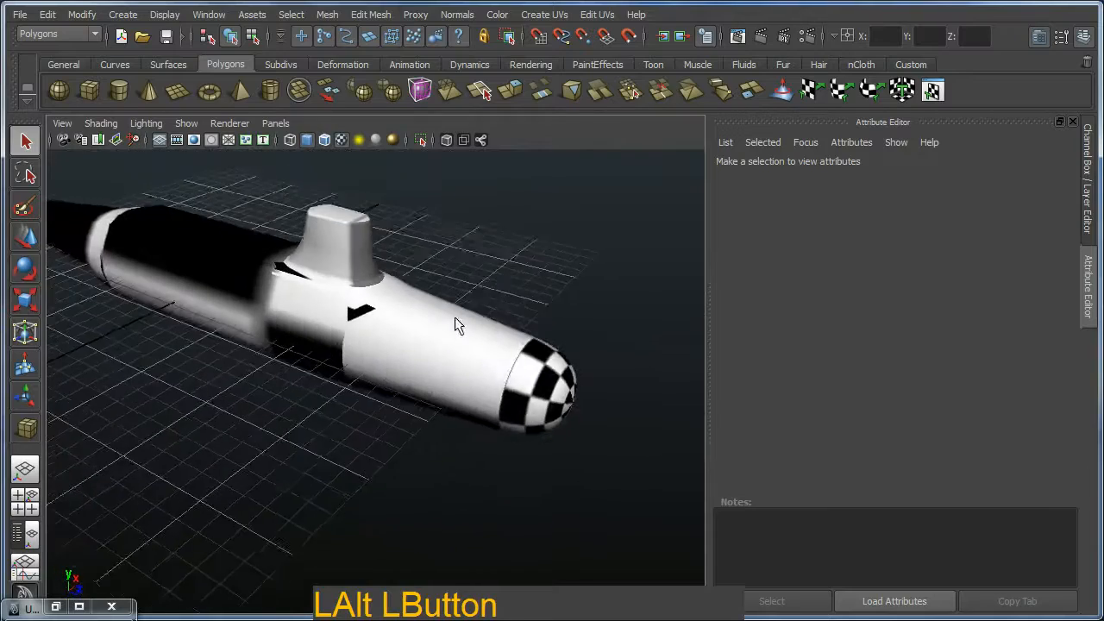
{"action": "right_click_drag", "start_coordinate": [457, 323], "coordinate": [477, 341], "text": "alt"}
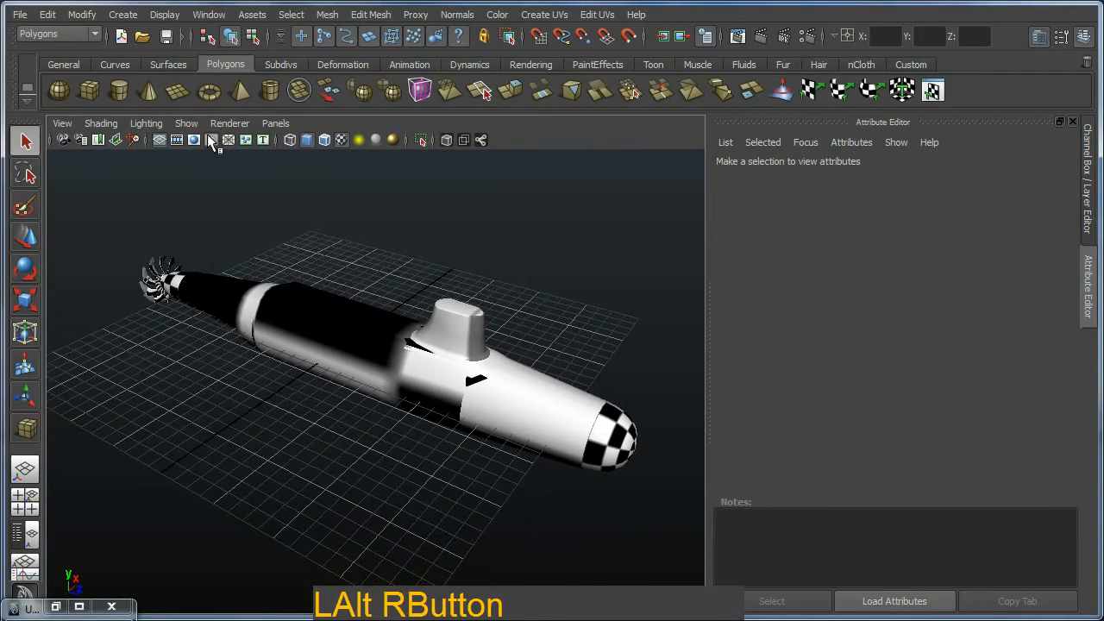
Hide the grid in the perspective viewport so only the submarine model is displayed.
{"action": "left_click", "coordinate": [209, 138]}
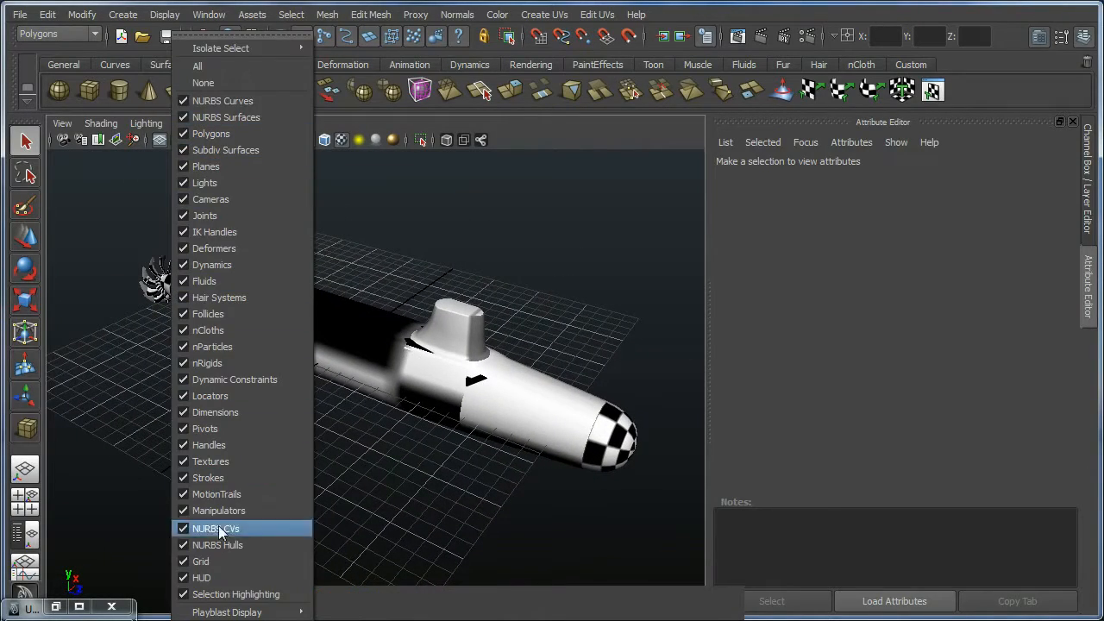
{"action": "left_click", "coordinate": [214, 562]}
{"action": "left_click_drag", "start_coordinate": [214, 563], "coordinate": [360, 433], "text": "alt"}
{"action": "right_click_drag", "start_coordinate": [360, 433], "coordinate": [402, 446], "text": "alt"}
{"action": "left_click_drag", "start_coordinate": [401, 445], "coordinate": [475, 442], "text": "alt"}
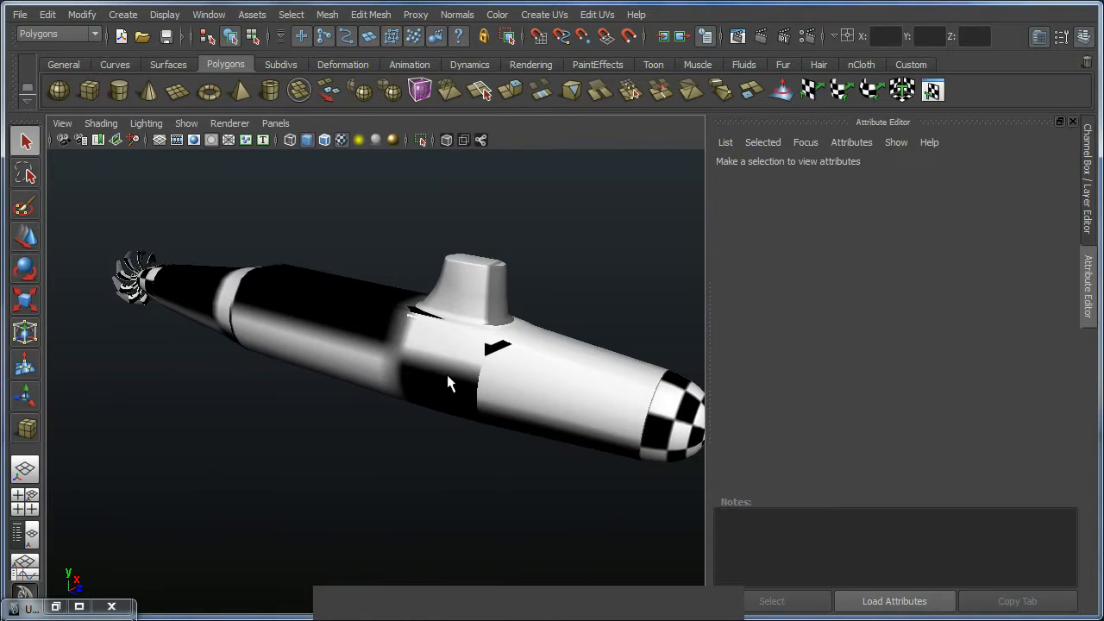
Select the submarine hull together with the propeller.
{"action": "left_click_drag", "start_coordinate": [160, 234], "coordinate": [96, 378]}
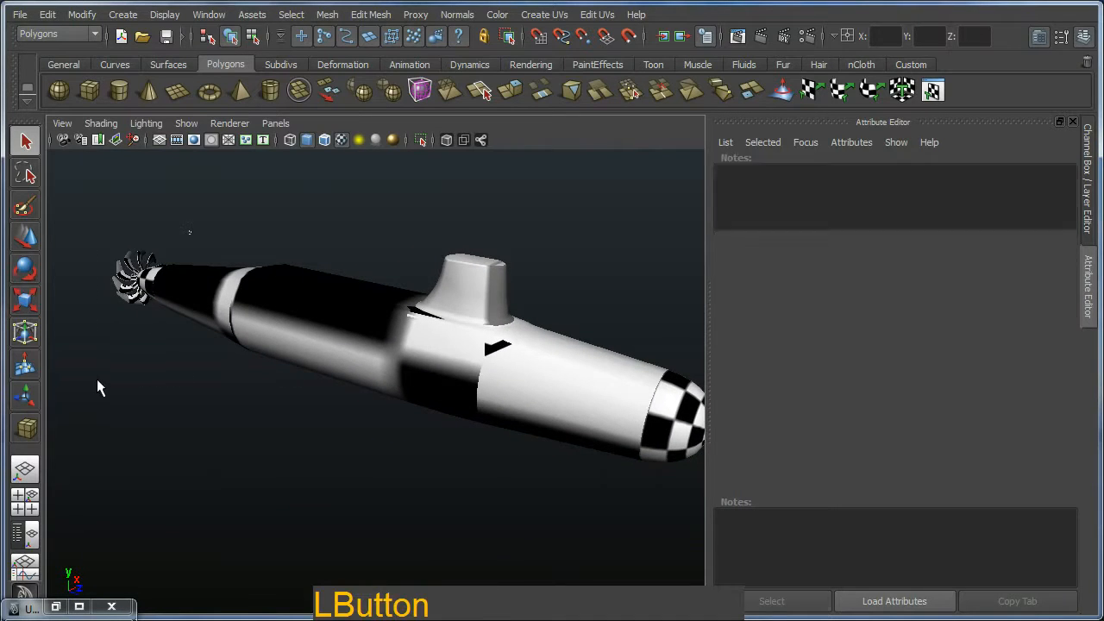
{"action": "left_click_drag", "start_coordinate": [254, 358], "coordinate": [320, 372], "text": "alt"}
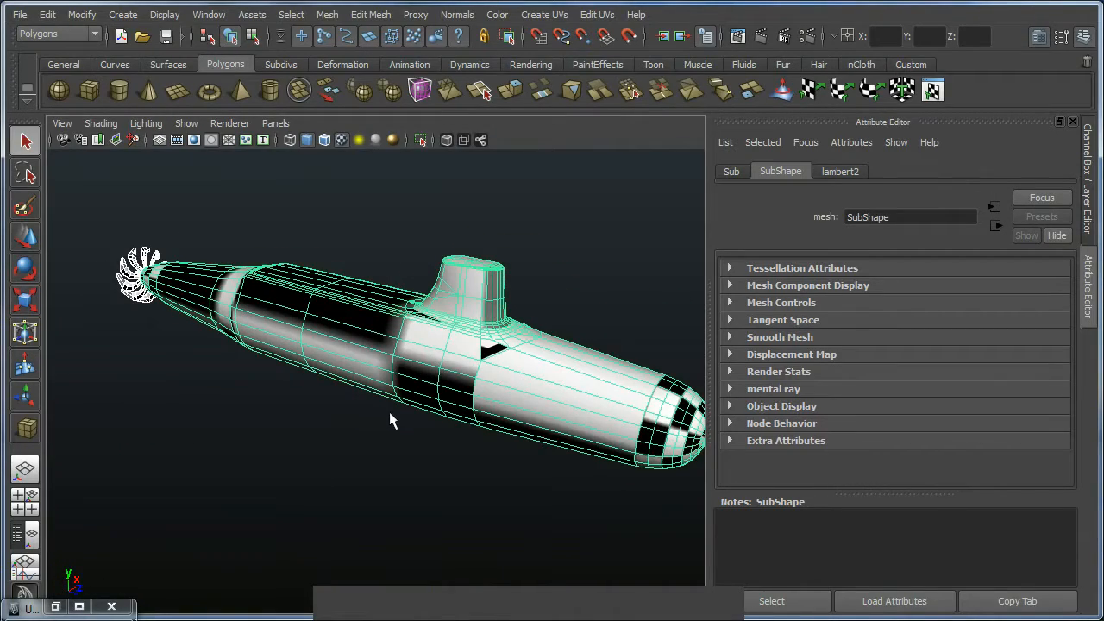
{"action": "middle_click_drag", "start_coordinate": [391, 413], "coordinate": [421, 413], "text": "alt"}
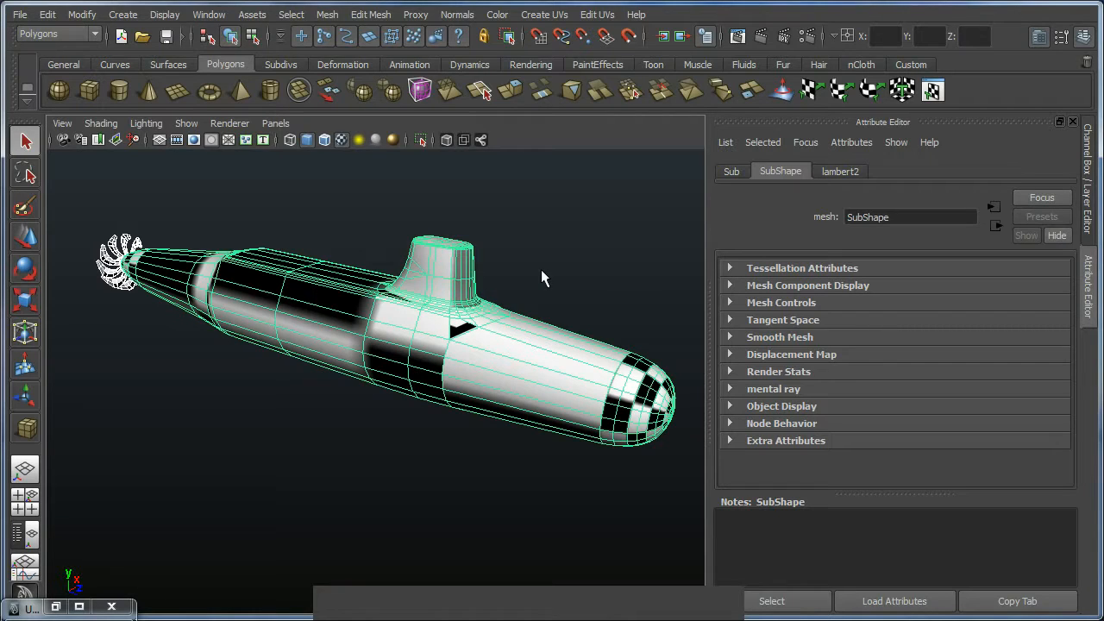
{"action": "left_click_drag", "start_coordinate": [506, 244], "coordinate": [541, 303], "text": "alt"}
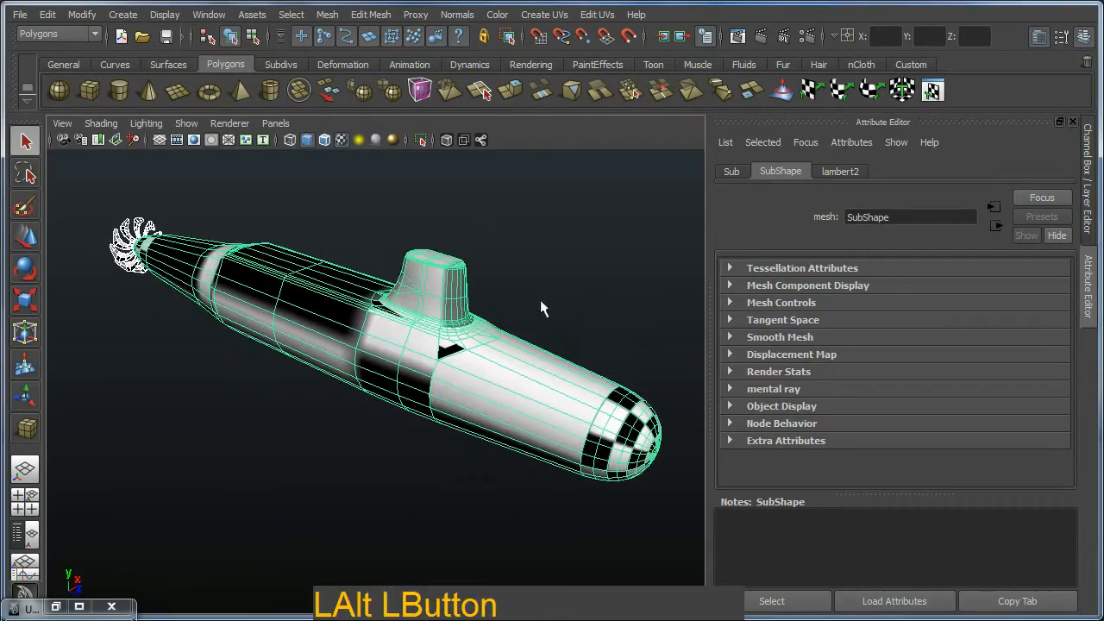
Check that the Polygons menu set is active.
{"action": "key", "text": "ctrl"}
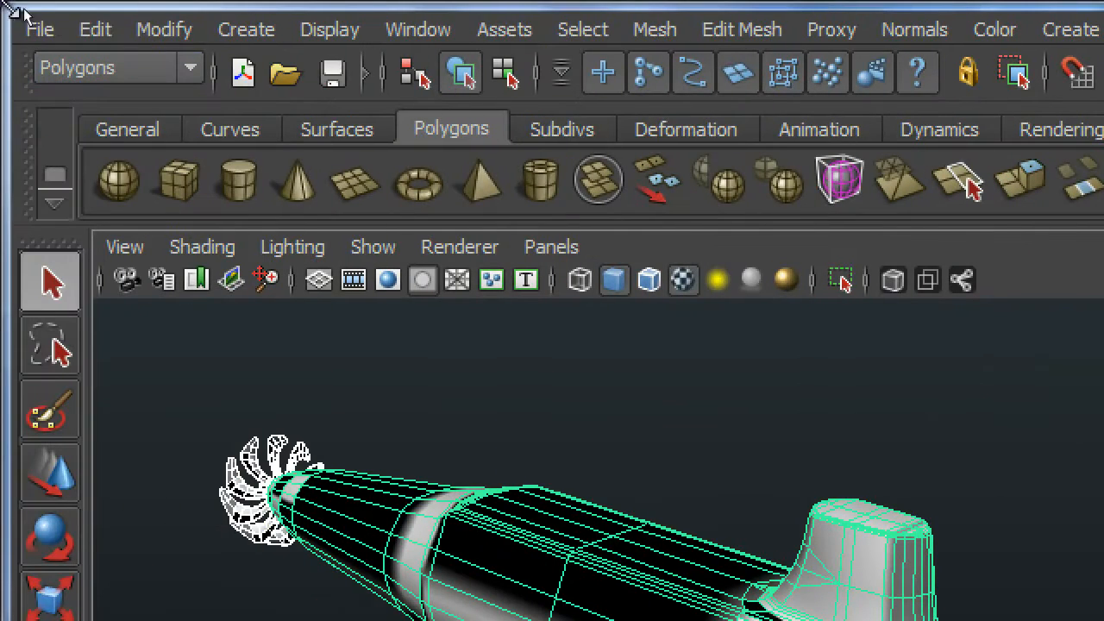
{"action": "left_click", "coordinate": [189, 71]}
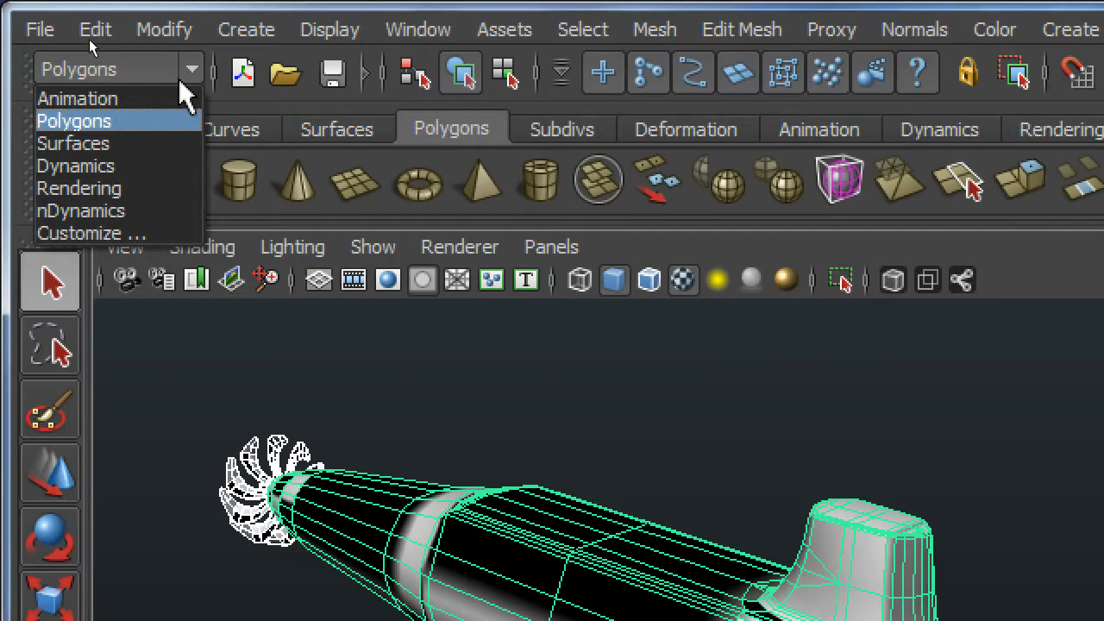
{"action": "left_click", "coordinate": [181, 83]}
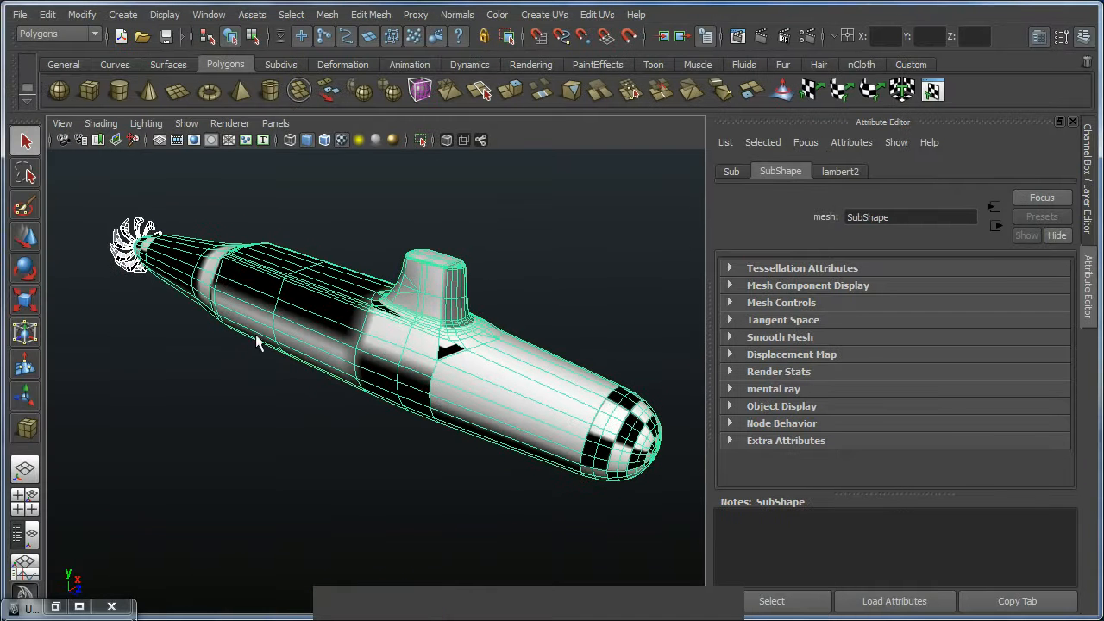
Try a planar UV mapping on the selected submarine with the existing projection settings.
{"action": "left_click", "coordinate": [816, 97]}
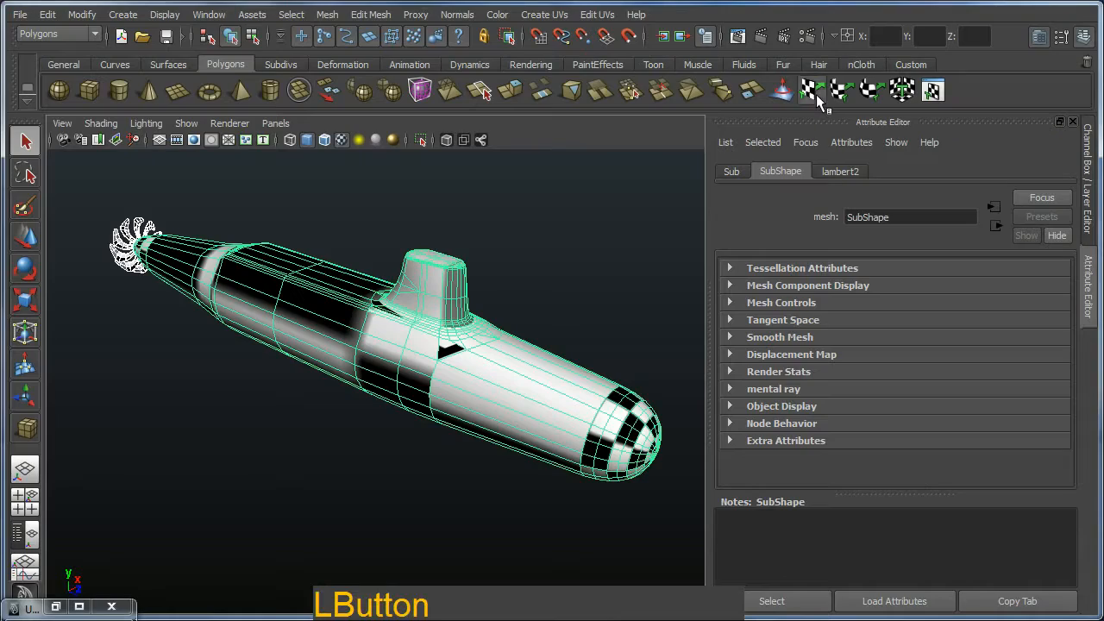
{"action": "left_click_drag", "start_coordinate": [638, 259], "coordinate": [591, 253], "text": "alt"}
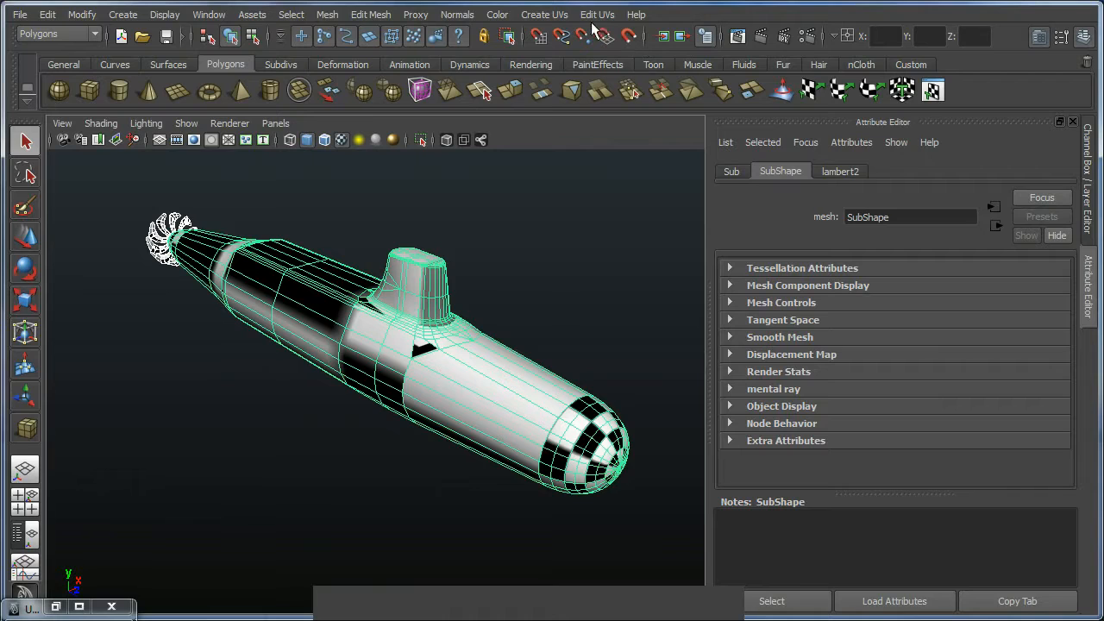
{"action": "left_click", "coordinate": [558, 19]}
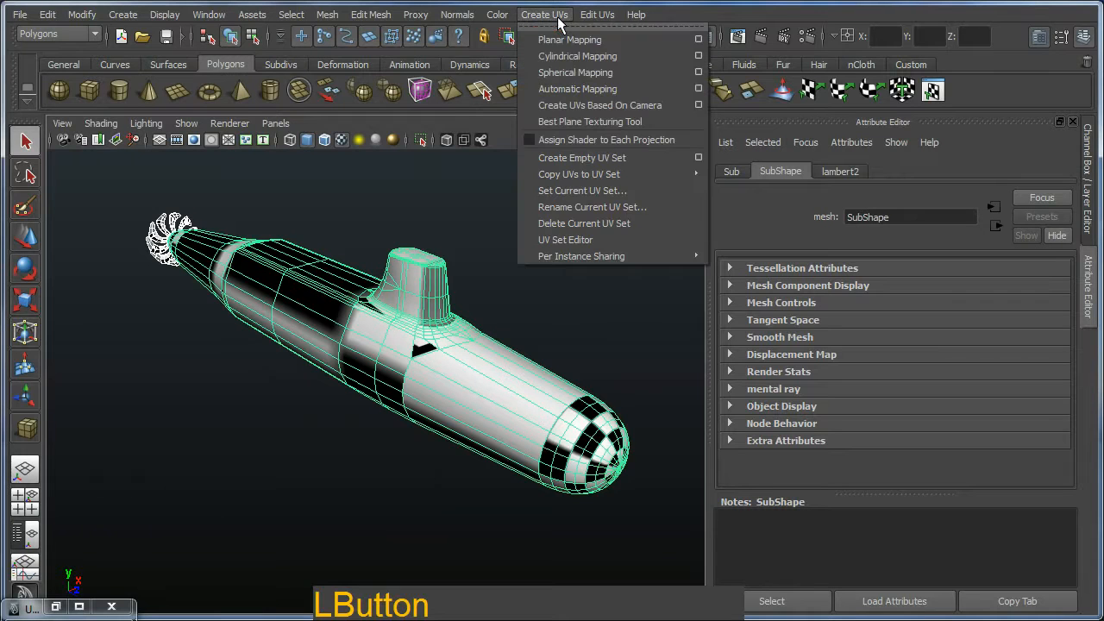
{"action": "left_click", "coordinate": [596, 39]}
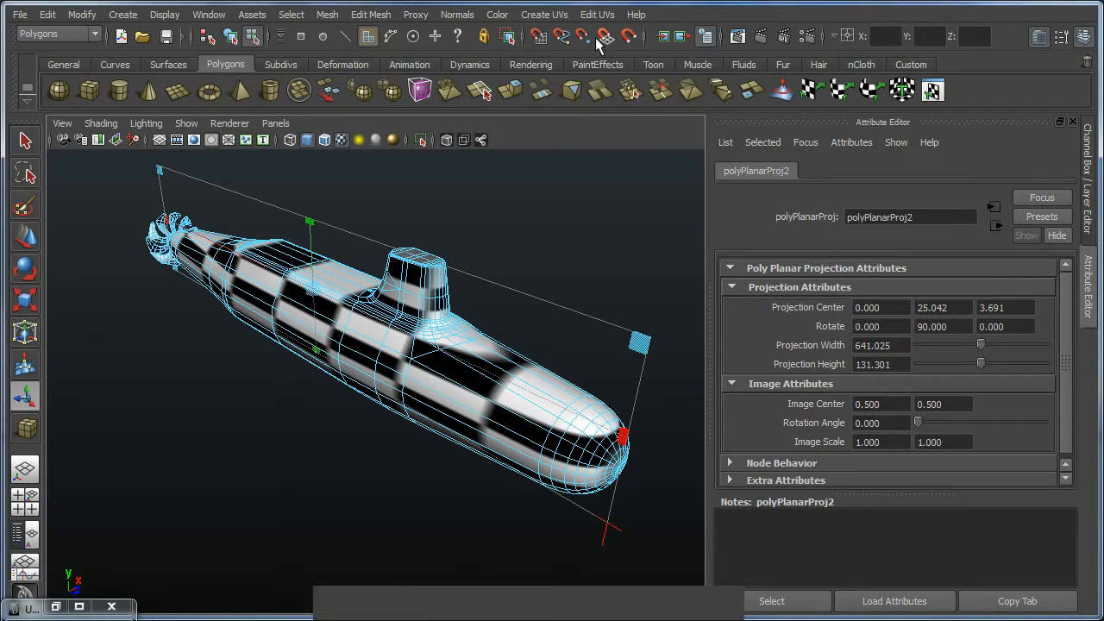
{"action": "left_click_drag", "start_coordinate": [603, 362], "coordinate": [643, 364], "text": "alt"}
{"action": "right_click_drag", "start_coordinate": [643, 364], "coordinate": [608, 354], "text": "alt"}
{"action": "left_click_drag", "start_coordinate": [608, 353], "coordinate": [595, 336], "text": "alt"}
{"action": "right_click_drag", "start_coordinate": [595, 337], "coordinate": [571, 314], "text": "alt"}
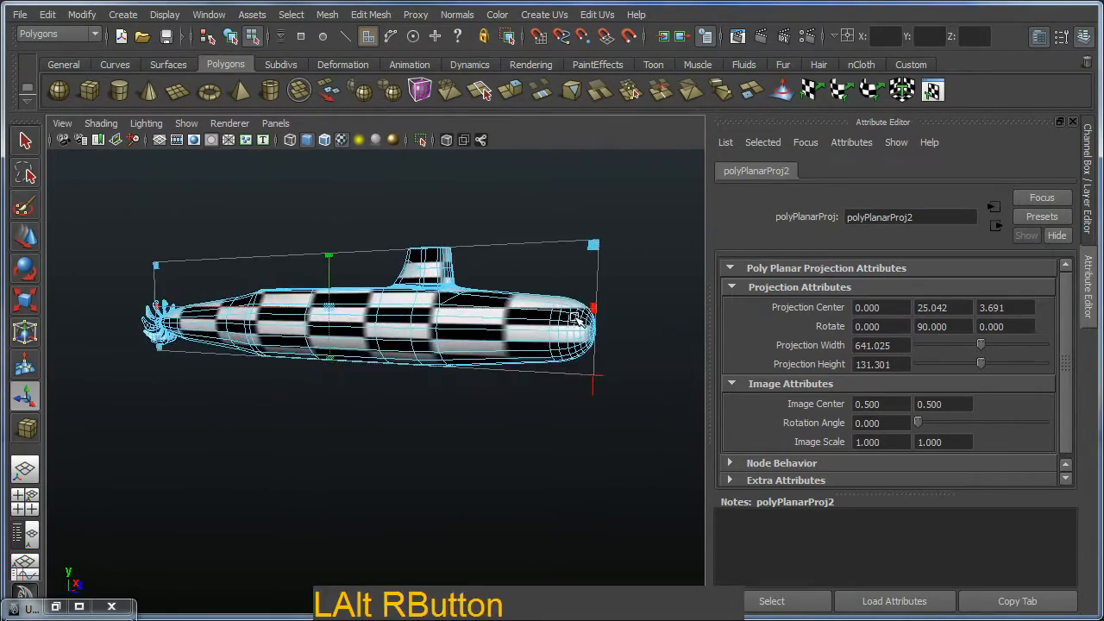
{"action": "key", "text": "ctrl+2"}
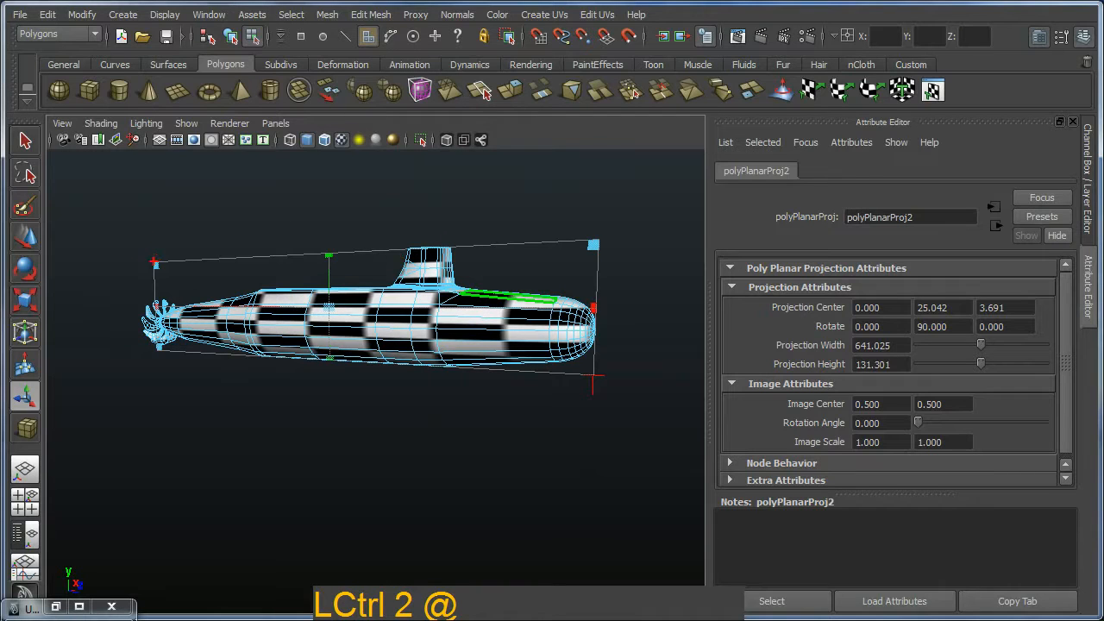
{"action": "mouse_move", "coordinate": [154, 261]}
{"action": "left_mouse_down"}
{"action": "mouse_move", "coordinate": [405, 258]}
{"action": "mouse_move", "coordinate": [600, 236]}
{"action": "mouse_move", "coordinate": [596, 262]}
{"action": "left_mouse_up"}
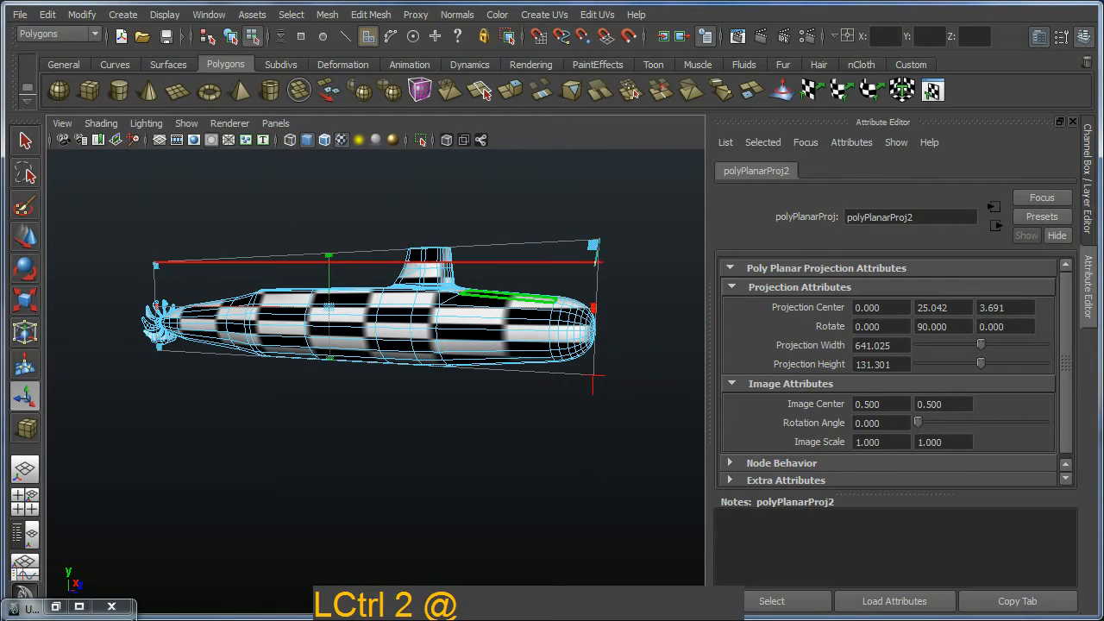
{"action": "mouse_move", "coordinate": [595, 377]}
{"action": "left_mouse_down"}
{"action": "mouse_move", "coordinate": [83, 350]}
{"action": "mouse_move", "coordinate": [145, 336]}
{"action": "left_mouse_up"}
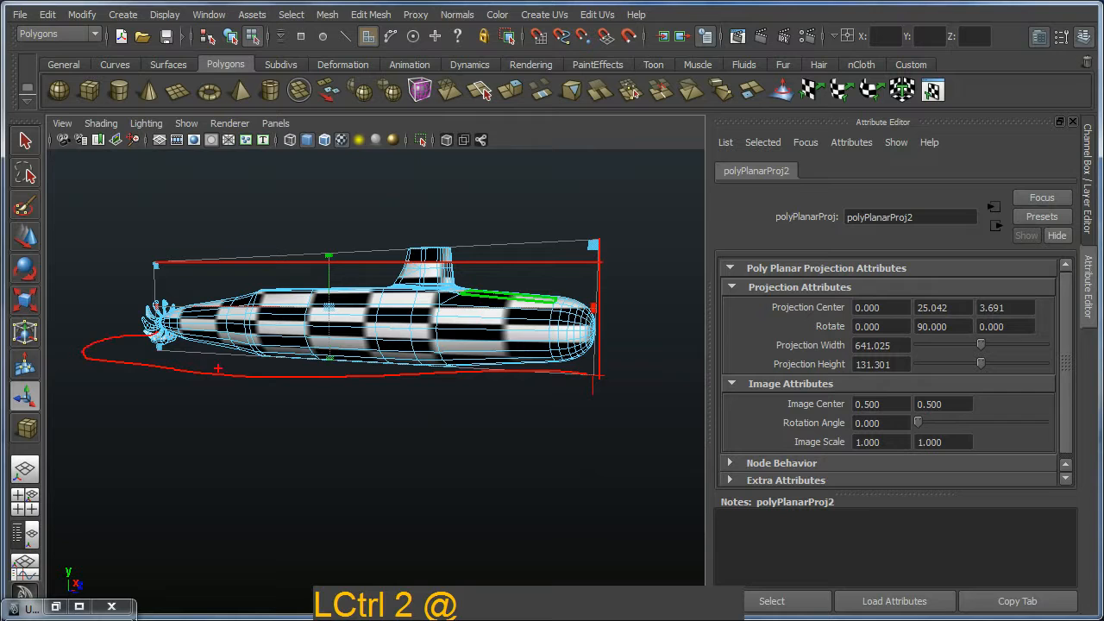
{"action": "key", "text": "Escape"}
Undo the planar mapping on the submarine.
{"action": "right_click_drag", "start_coordinate": [695, 272], "coordinate": [650, 348], "text": "alt"}
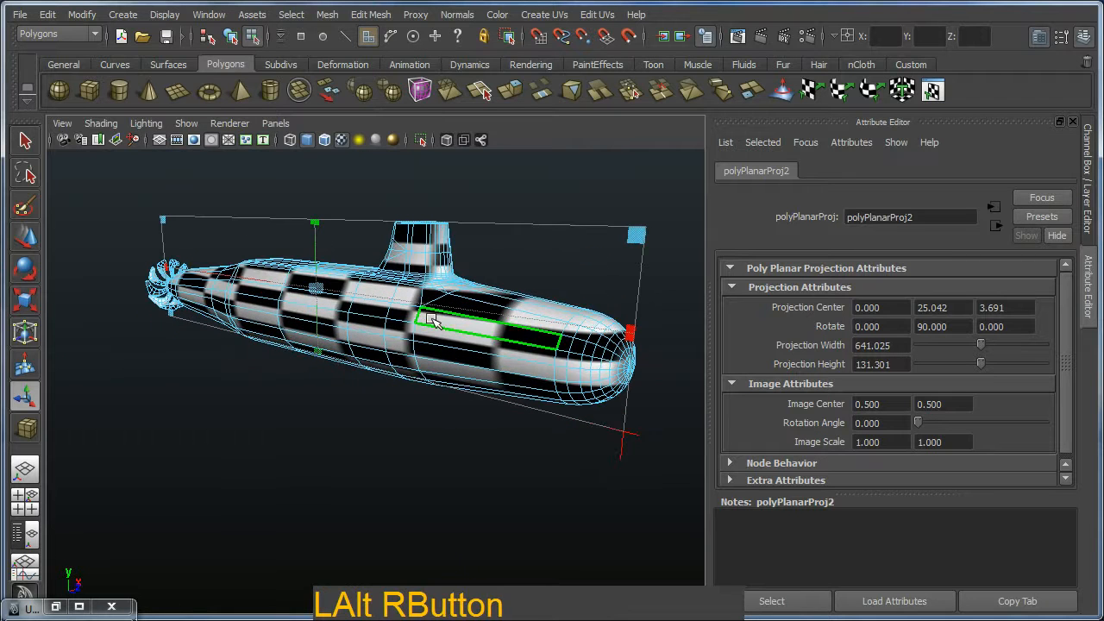
{"action": "key", "text": "ctrl+z"}
{"action": "left_click_drag", "start_coordinate": [434, 317], "coordinate": [479, 302], "text": "alt"}
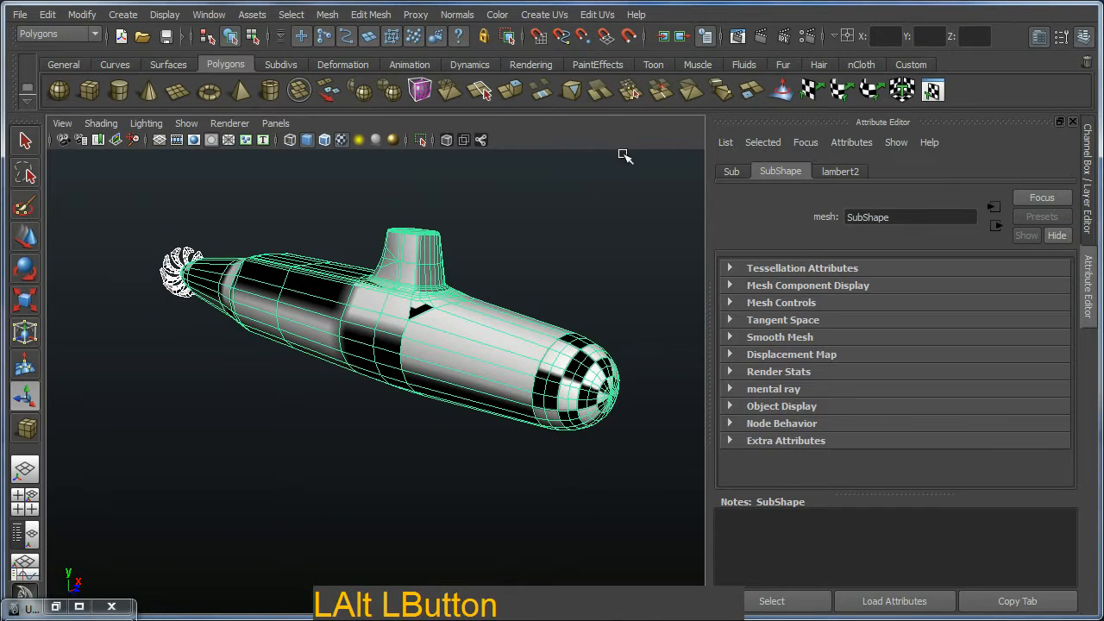
Apply planar mapping to the submarine, fitting the projection to the bounding box and projecting from the X axis, and close the options.
{"action": "left_click", "coordinate": [556, 15]}
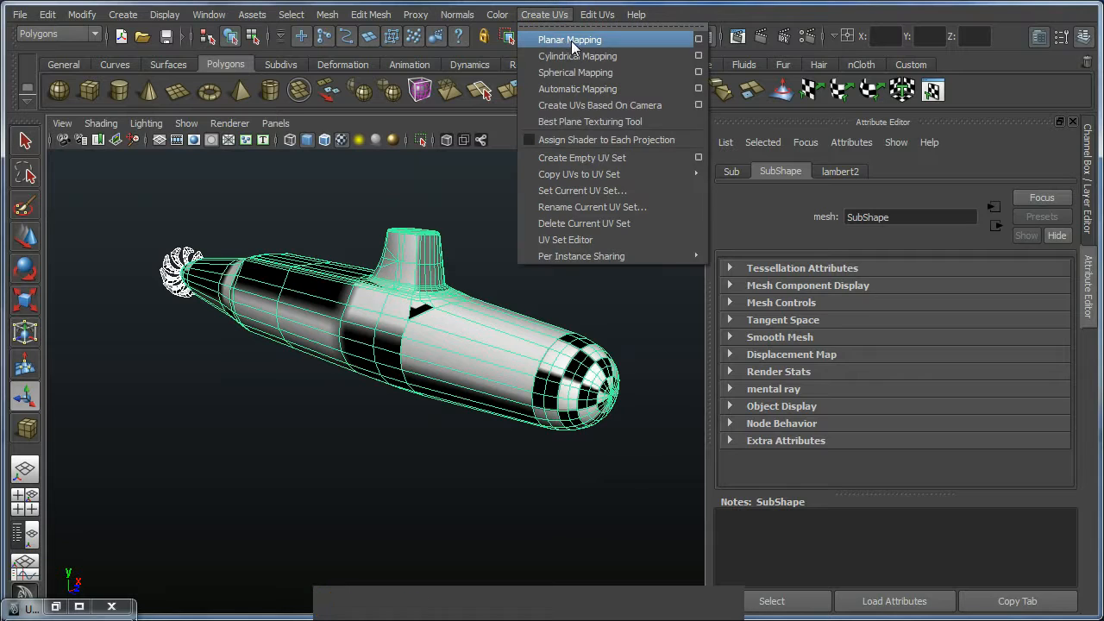
{"action": "left_click", "coordinate": [698, 40]}
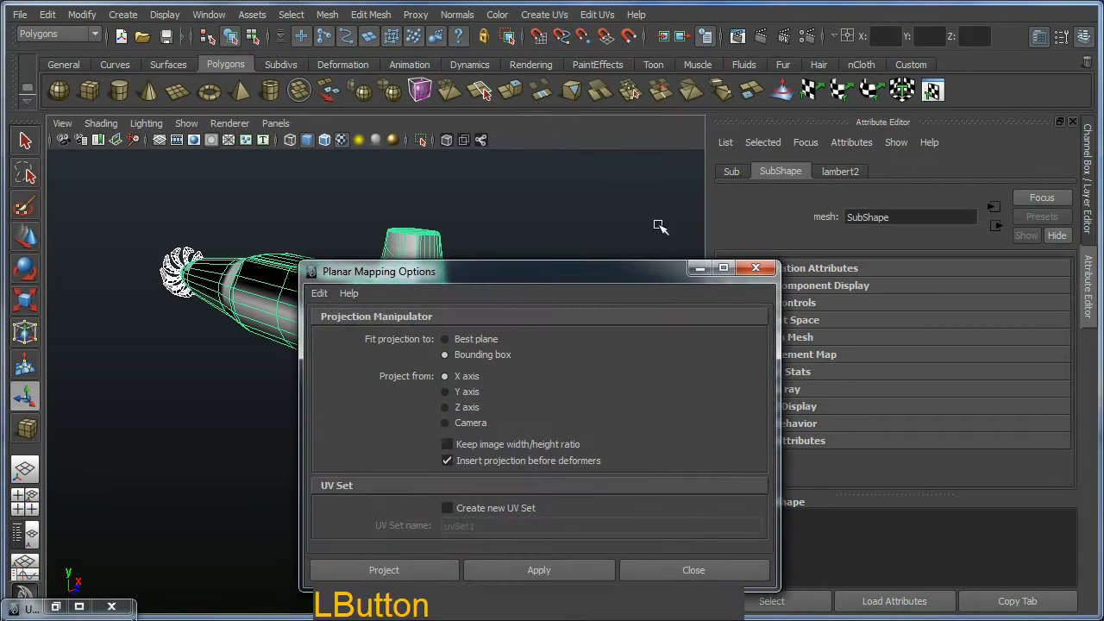
{"action": "left_click_drag", "start_coordinate": [646, 271], "coordinate": [875, 103]}
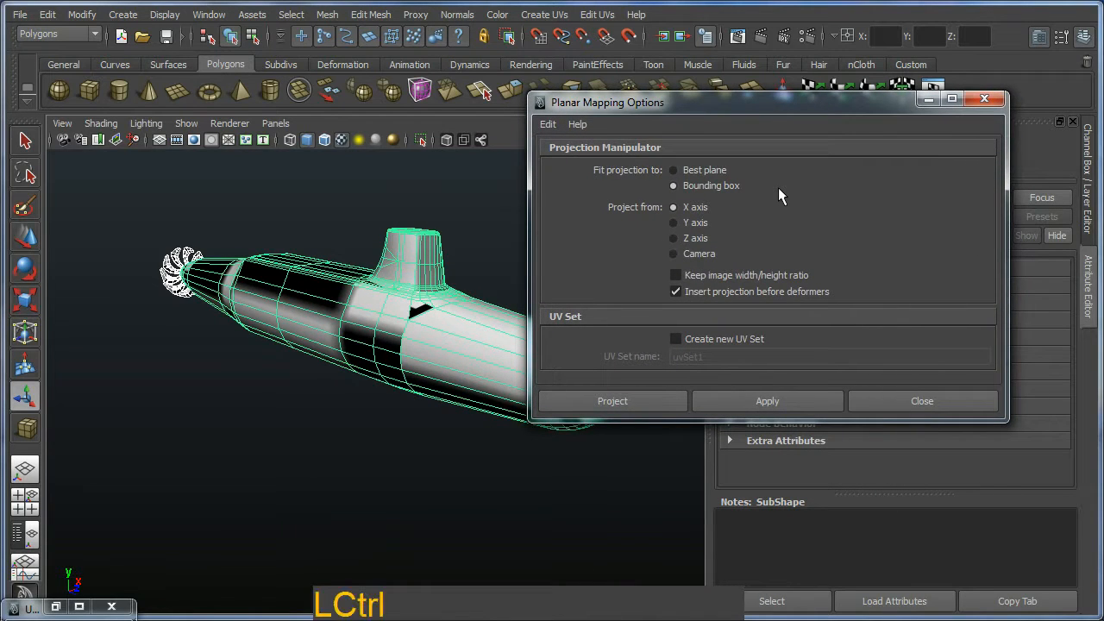
{"action": "key", "text": "ctrl+4"}
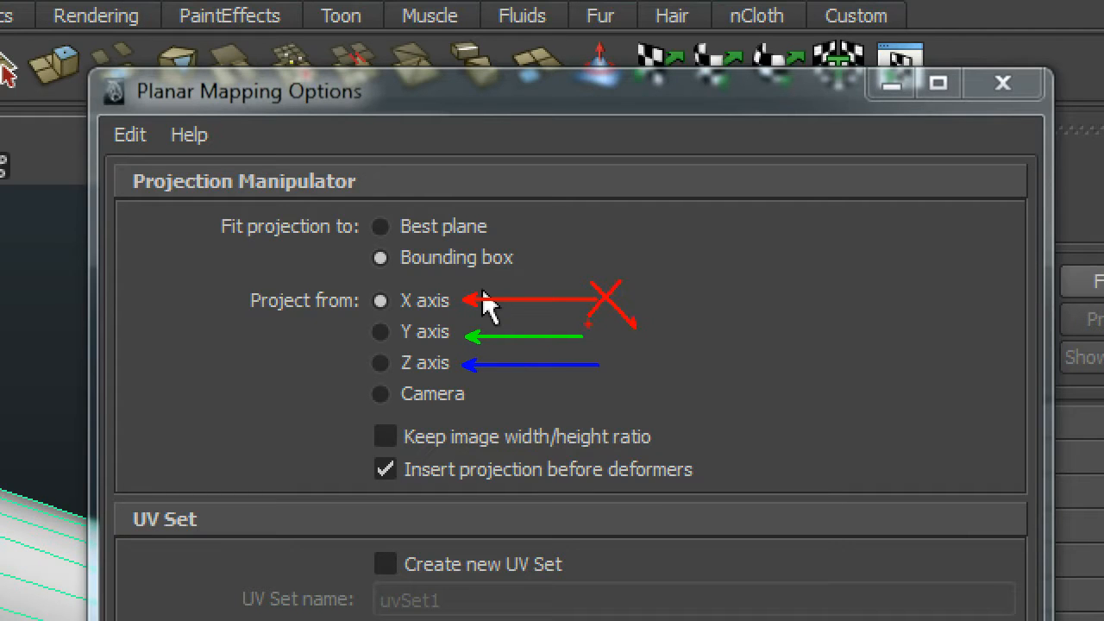
{"action": "key", "text": "Escape"}
{"action": "key", "text": "Escape"}
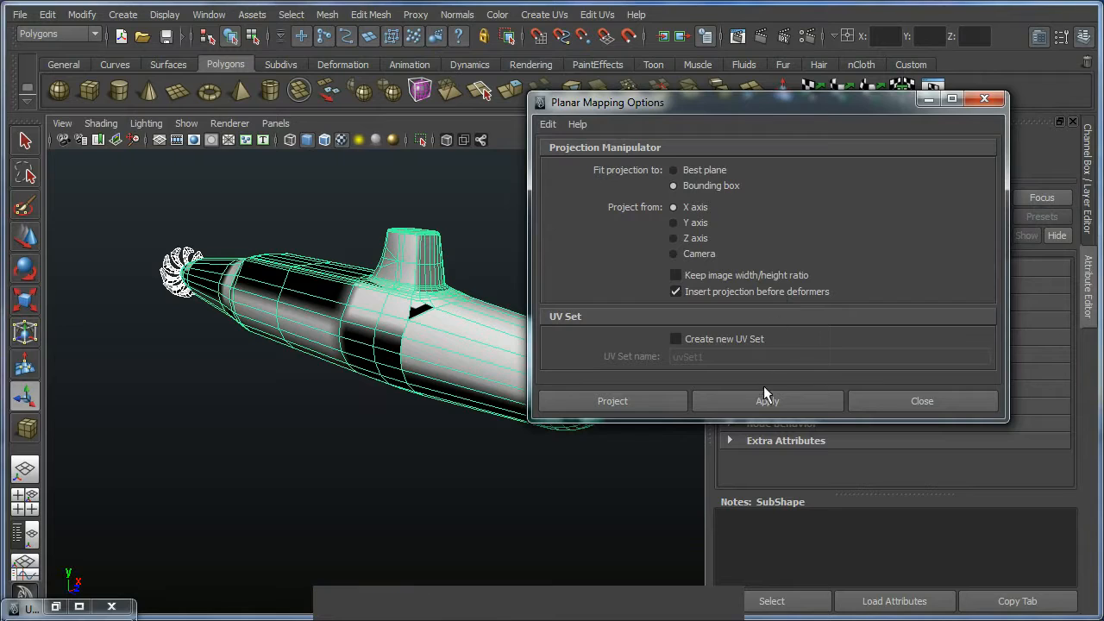
{"action": "left_click", "coordinate": [763, 397]}
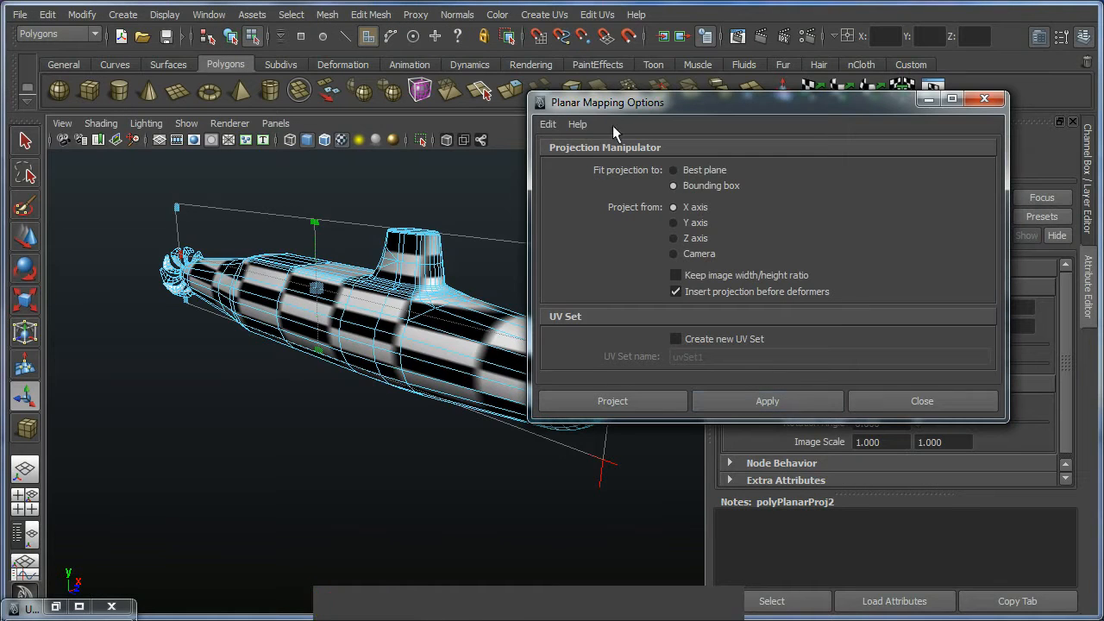
{"action": "left_click", "coordinate": [984, 98]}
Close the Attribute Editor to enlarge the viewport around the submarine and its projection manipulator.
{"action": "left_click_drag", "start_coordinate": [380, 328], "coordinate": [451, 273], "text": "alt"}
{"action": "middle_click_drag", "start_coordinate": [451, 273], "coordinate": [483, 285], "text": "alt"}
{"action": "right_click_drag", "start_coordinate": [483, 285], "coordinate": [869, 209], "text": "alt"}
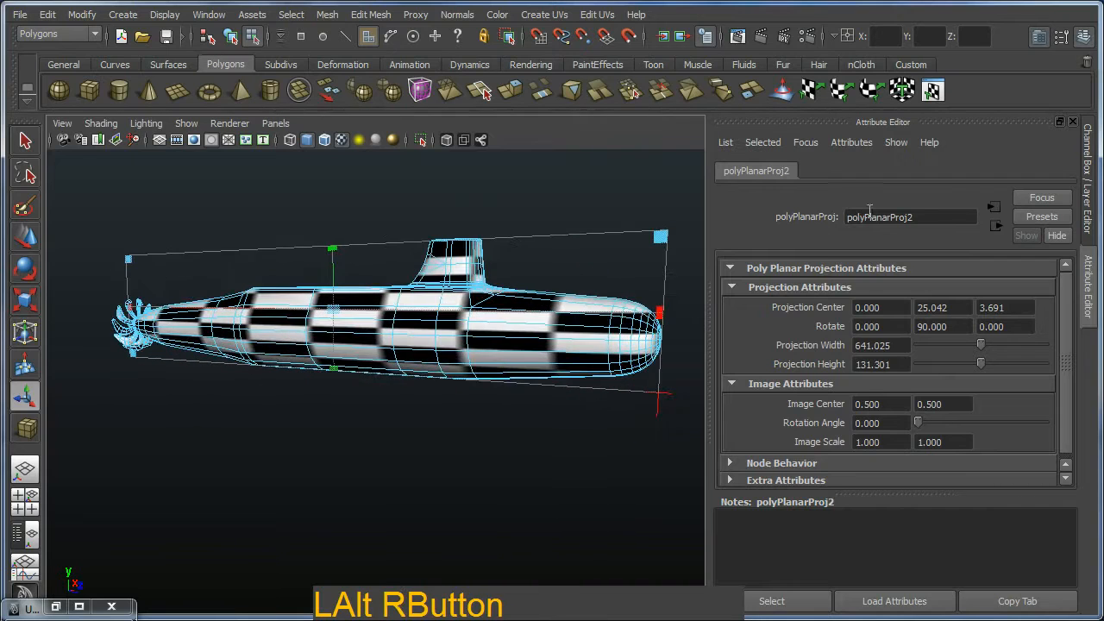
{"action": "left_click", "coordinate": [1072, 122]}
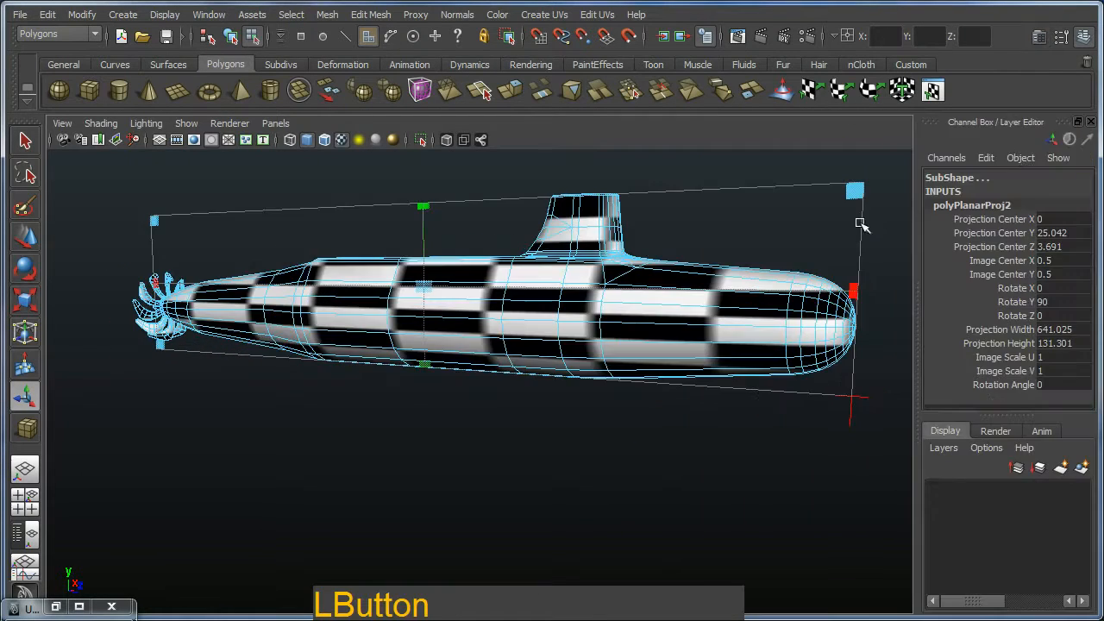
Examine the projected checker pattern along the hull and the planar projection manipulator from the submarine's side.
{"action": "middle_click_drag", "start_coordinate": [860, 216], "coordinate": [673, 321], "text": "alt"}
{"action": "left_click_drag", "start_coordinate": [672, 321], "coordinate": [581, 283], "text": "alt"}
{"action": "right_click_drag", "start_coordinate": [582, 284], "coordinate": [599, 345], "text": "alt"}
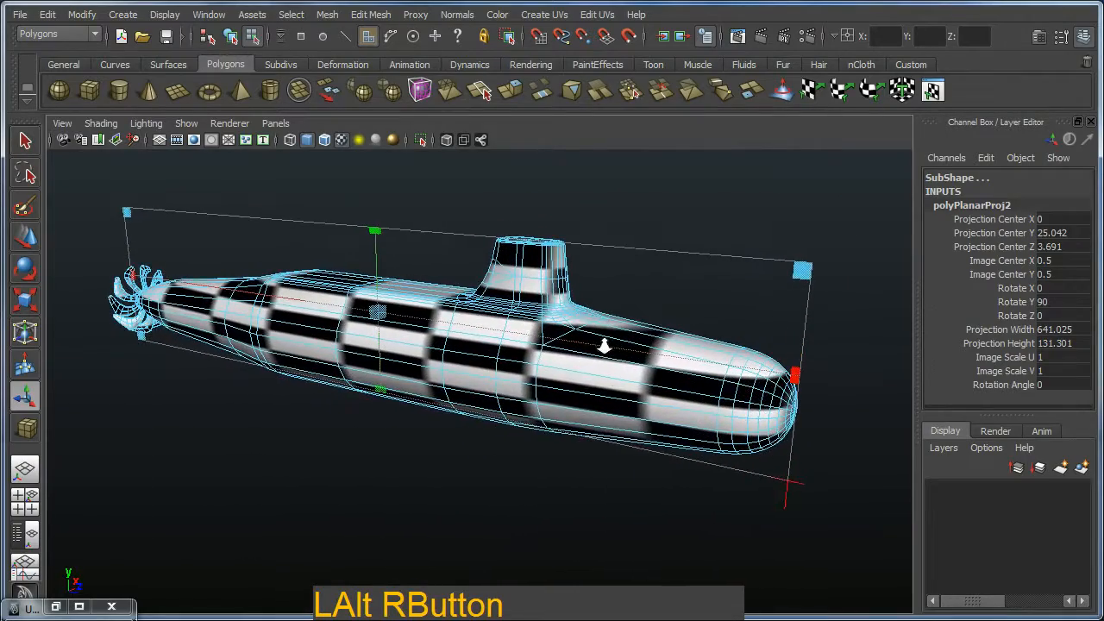
{"action": "left_click_drag", "start_coordinate": [604, 345], "coordinate": [609, 317], "text": "alt"}
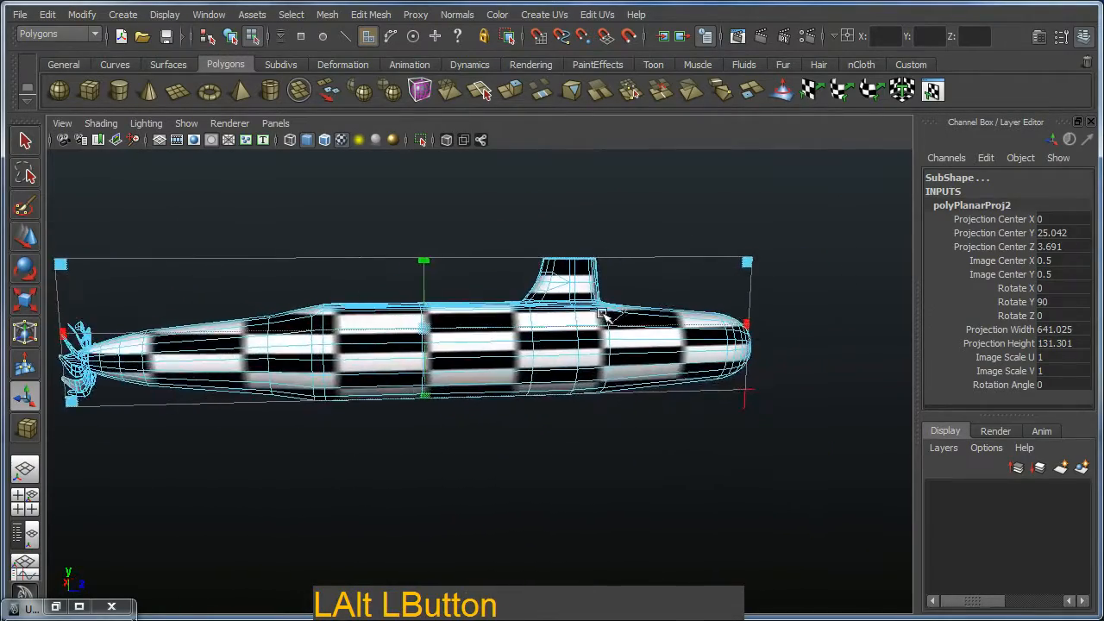
{"action": "middle_click_drag", "start_coordinate": [609, 318], "coordinate": [673, 319], "text": "alt"}
{"action": "left_click_drag", "start_coordinate": [673, 319], "coordinate": [659, 318], "text": "alt"}
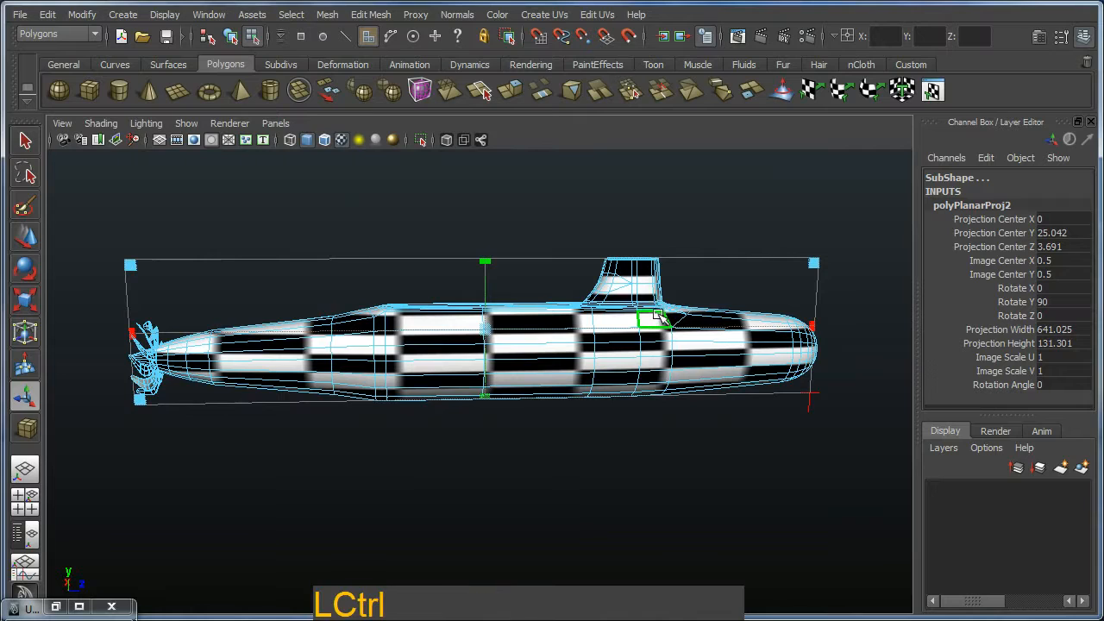
{"action": "key", "text": "ctrl+2"}
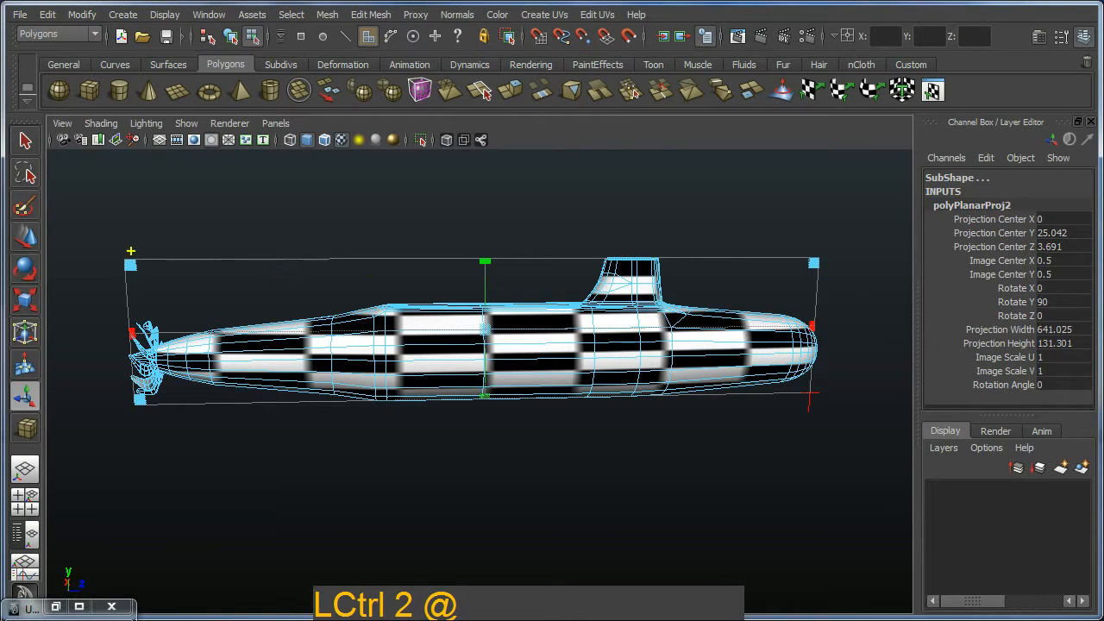
{"action": "mouse_move", "coordinate": [130, 250]}
{"action": "left_mouse_down"}
{"action": "mouse_move", "coordinate": [99, 255]}
{"action": "mouse_move", "coordinate": [148, 259]}
{"action": "mouse_move", "coordinate": [133, 247]}
{"action": "left_mouse_up"}
{"action": "mouse_move", "coordinate": [480, 244]}
{"action": "left_mouse_down"}
{"action": "mouse_move", "coordinate": [500, 276]}
{"action": "mouse_move", "coordinate": [488, 243]}
{"action": "left_mouse_up"}
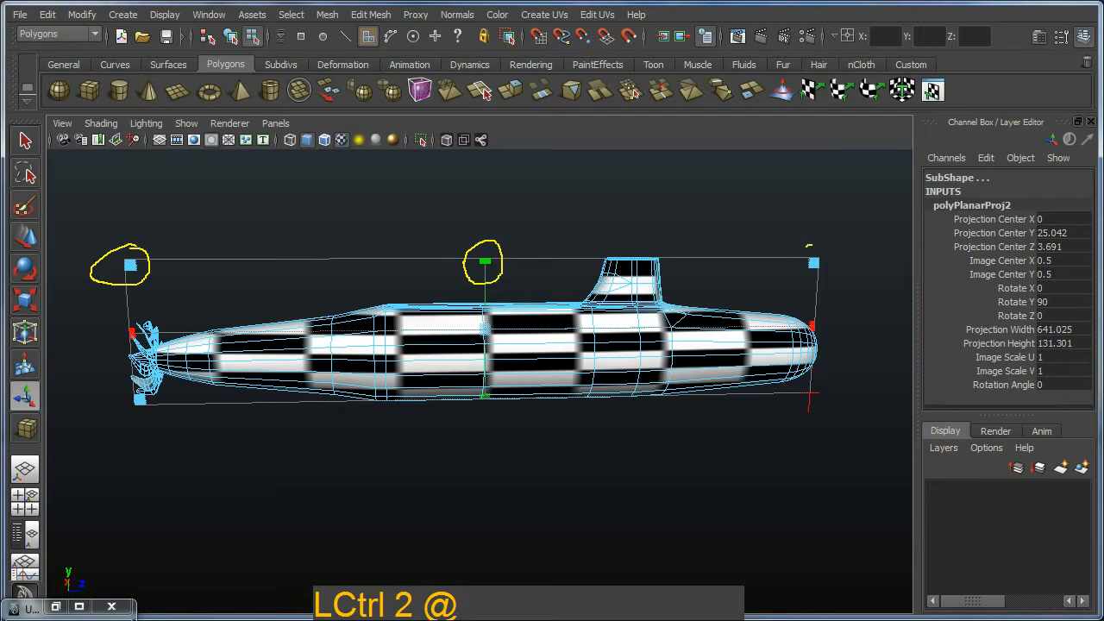
{"action": "left_click_drag", "start_coordinate": [809, 247], "coordinate": [833, 255]}
{"action": "mouse_move", "coordinate": [815, 314]}
{"action": "left_mouse_down"}
{"action": "mouse_move", "coordinate": [795, 323]}
{"action": "mouse_move", "coordinate": [820, 317]}
{"action": "left_mouse_up"}
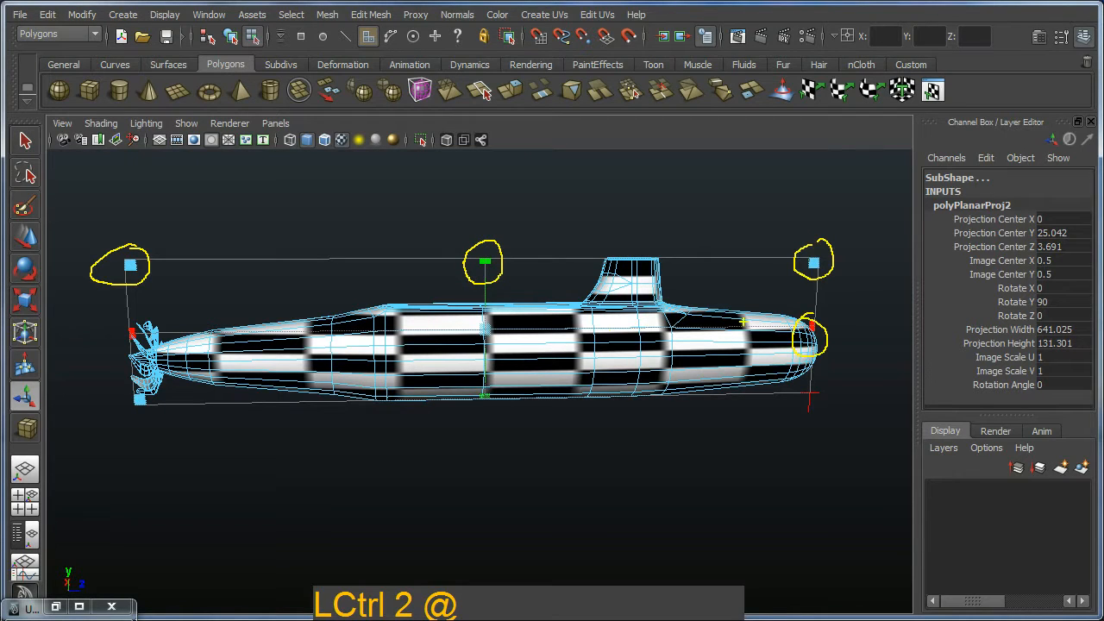
{"action": "mouse_move", "coordinate": [494, 380]}
{"action": "left_mouse_down"}
{"action": "mouse_move", "coordinate": [496, 407]}
{"action": "mouse_move", "coordinate": [506, 376]}
{"action": "left_mouse_up"}
{"action": "mouse_move", "coordinate": [490, 306]}
{"action": "left_mouse_down"}
{"action": "mouse_move", "coordinate": [470, 331]}
{"action": "mouse_move", "coordinate": [495, 302]}
{"action": "left_mouse_up"}
{"action": "left_click_drag", "start_coordinate": [123, 317], "coordinate": [149, 340]}
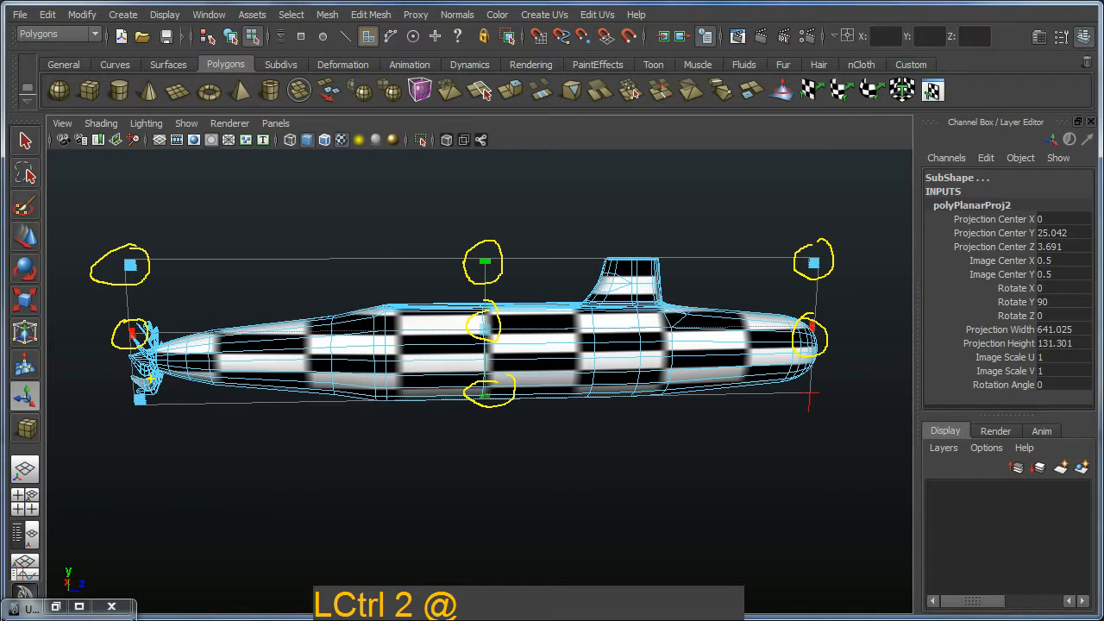
{"action": "mouse_move", "coordinate": [151, 379]}
{"action": "left_mouse_down"}
{"action": "mouse_move", "coordinate": [120, 402]}
{"action": "mouse_move", "coordinate": [141, 386]}
{"action": "left_mouse_up"}
{"action": "left_click_drag", "start_coordinate": [805, 426], "coordinate": [812, 376]}
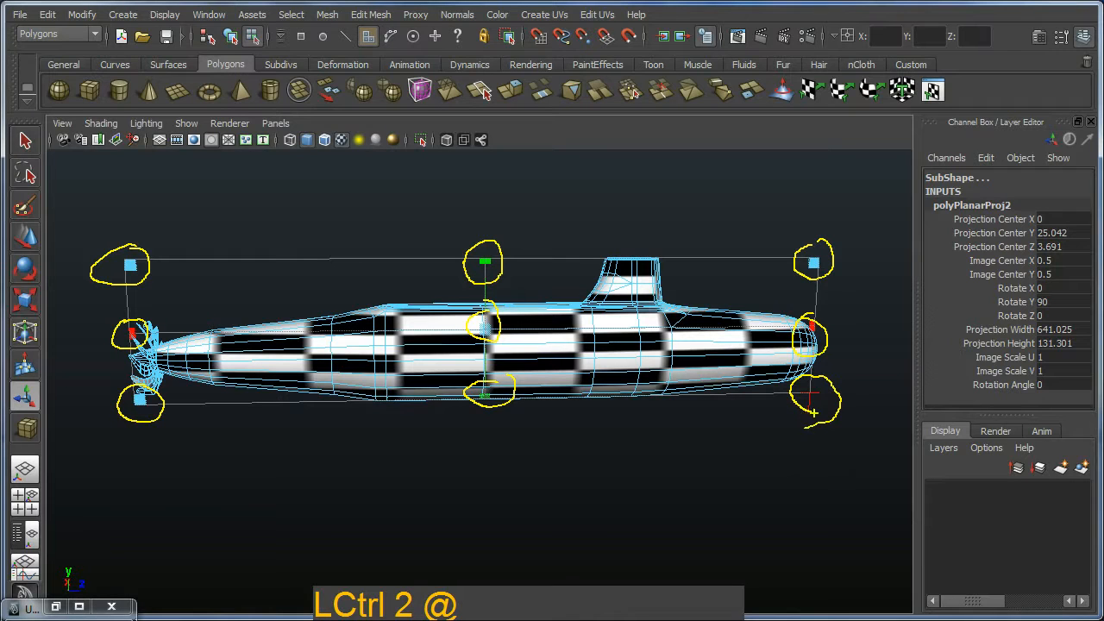
Narrow the hull's planar projection to a width of about 121.75 and restore the UV Texture Editor, showing the full UV layout.
{"action": "key", "text": "Escape"}
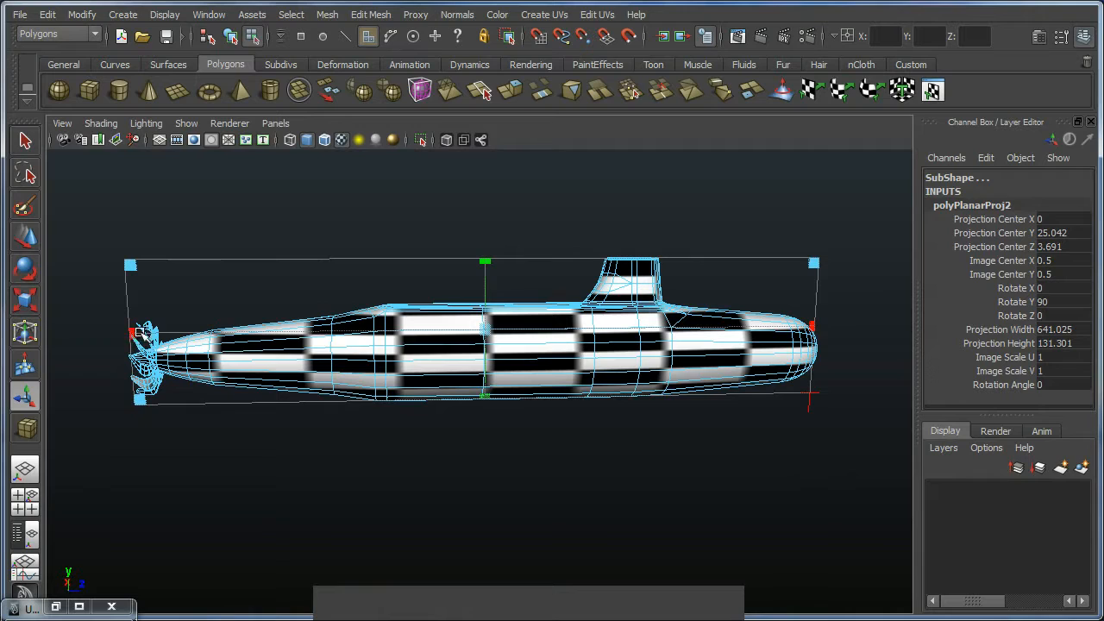
{"action": "left_click_drag", "start_coordinate": [132, 336], "coordinate": [426, 336]}
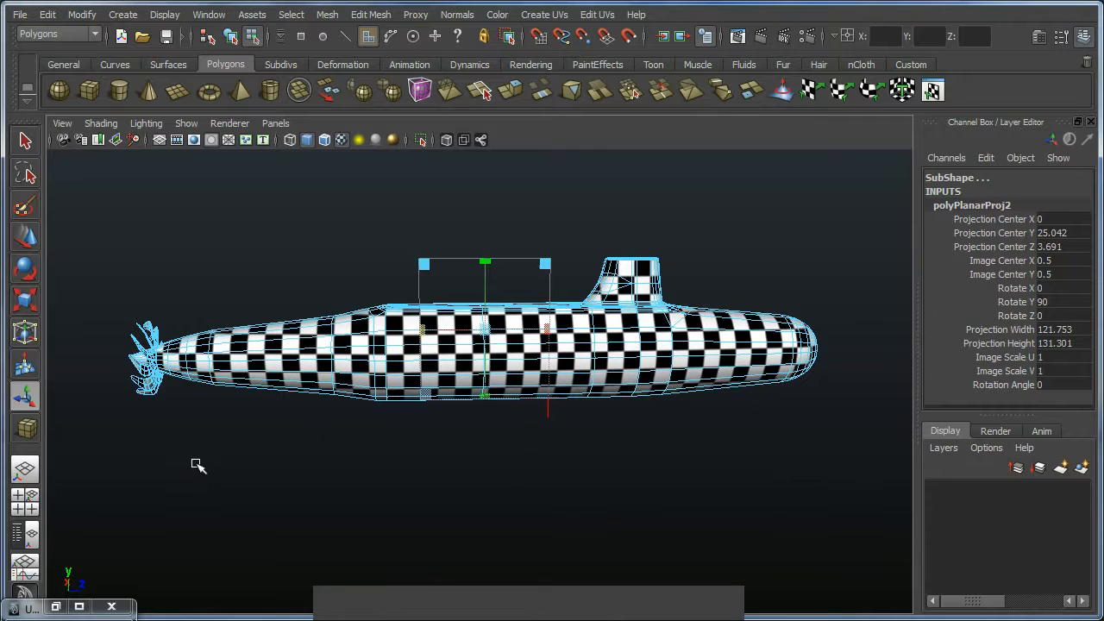
{"action": "left_click", "coordinate": [55, 606]}
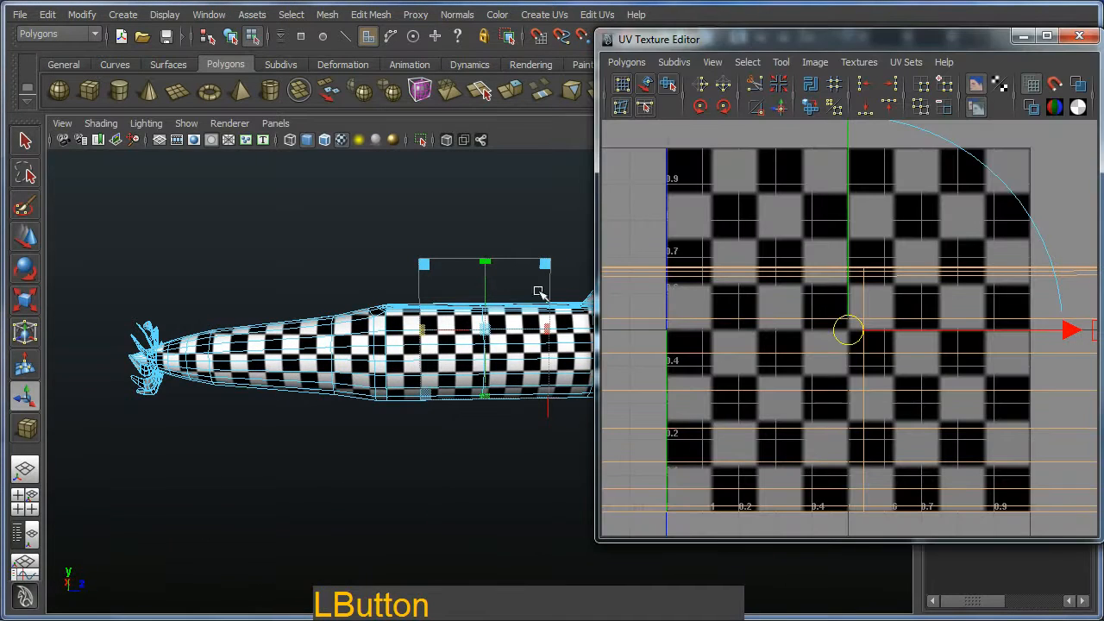
{"action": "scroll", "coordinate": [888, 350], "scroll_direction": "down", "scroll_amount": 5}
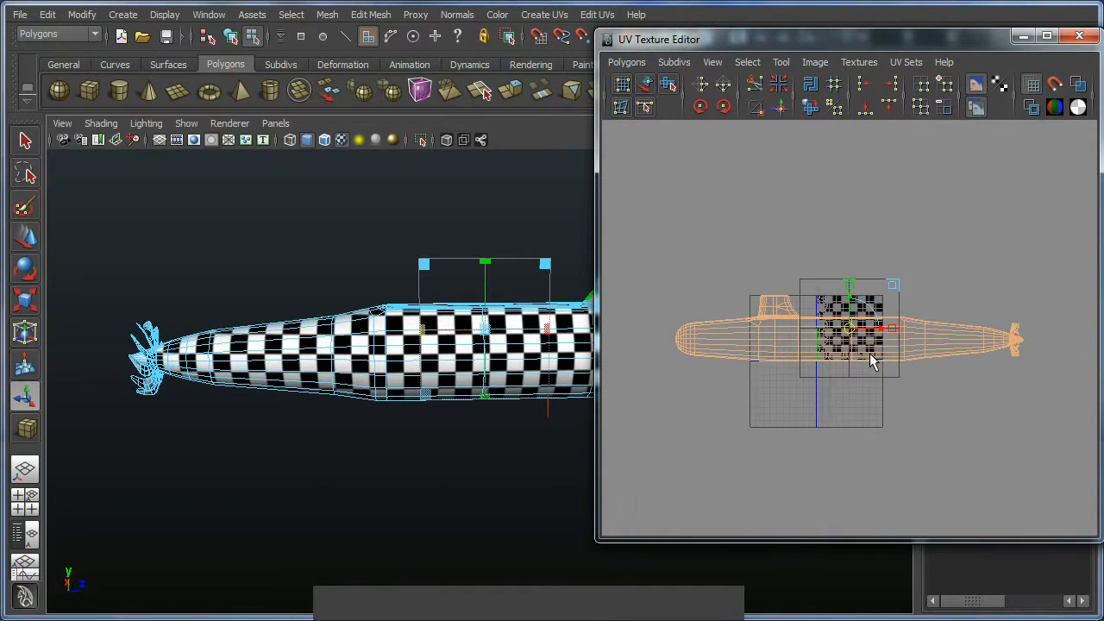
Undo the projection width change and examine how the submarine's UVs fill the 0–1 texture square.
{"action": "middle_click_drag", "start_coordinate": [362, 276], "coordinate": [331, 259], "text": "alt"}
{"action": "key", "text": "ctrl+z"}
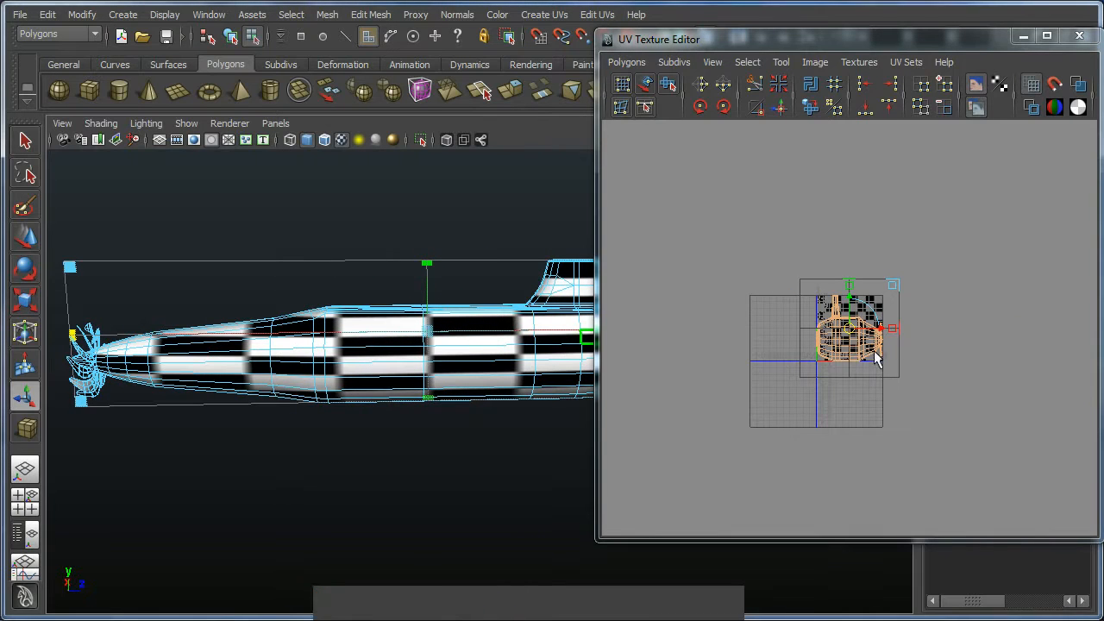
{"action": "middle_click_drag", "start_coordinate": [870, 345], "coordinate": [852, 296], "text": "alt"}
{"action": "scroll", "coordinate": [884, 401], "scroll_direction": "up", "scroll_amount": 5}
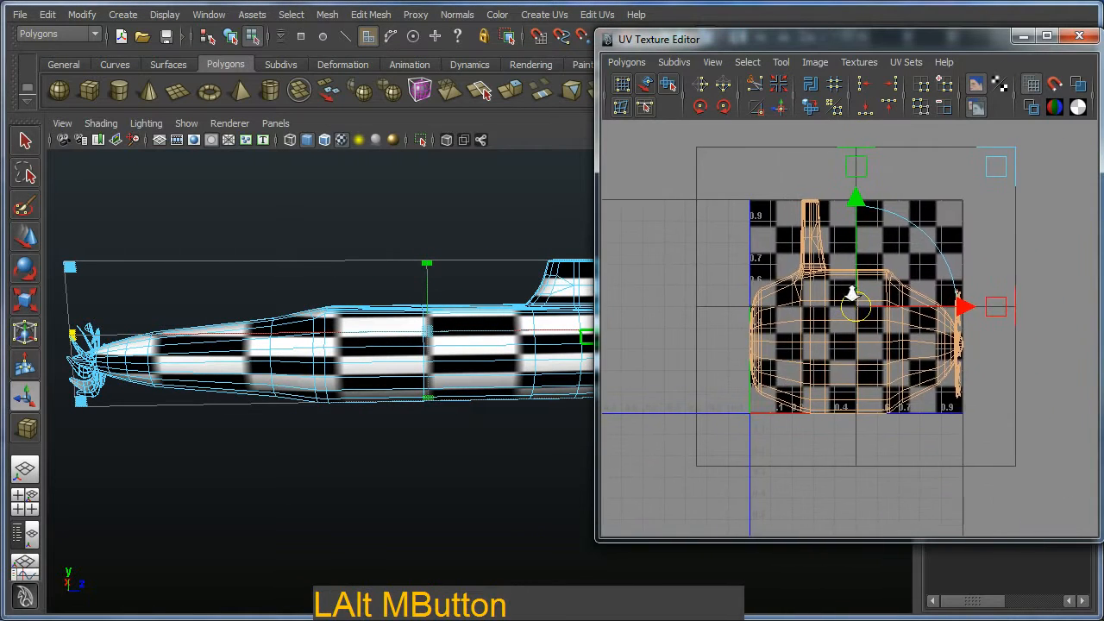
{"action": "scroll", "coordinate": [858, 308], "scroll_direction": "up", "scroll_amount": 2}
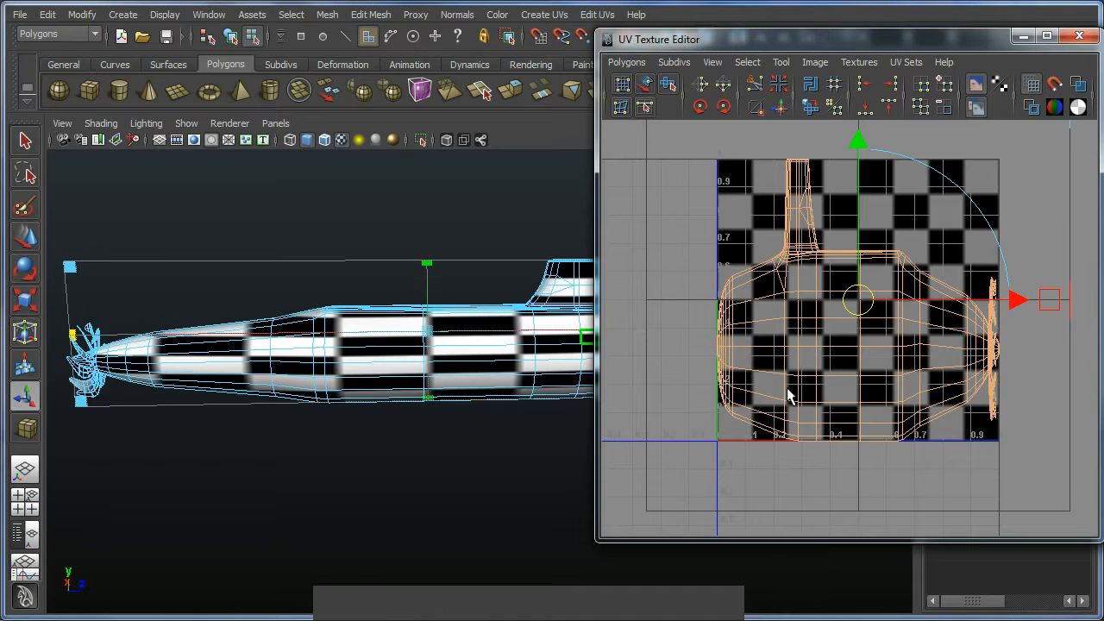
{"action": "key", "text": "ctrl+2"}
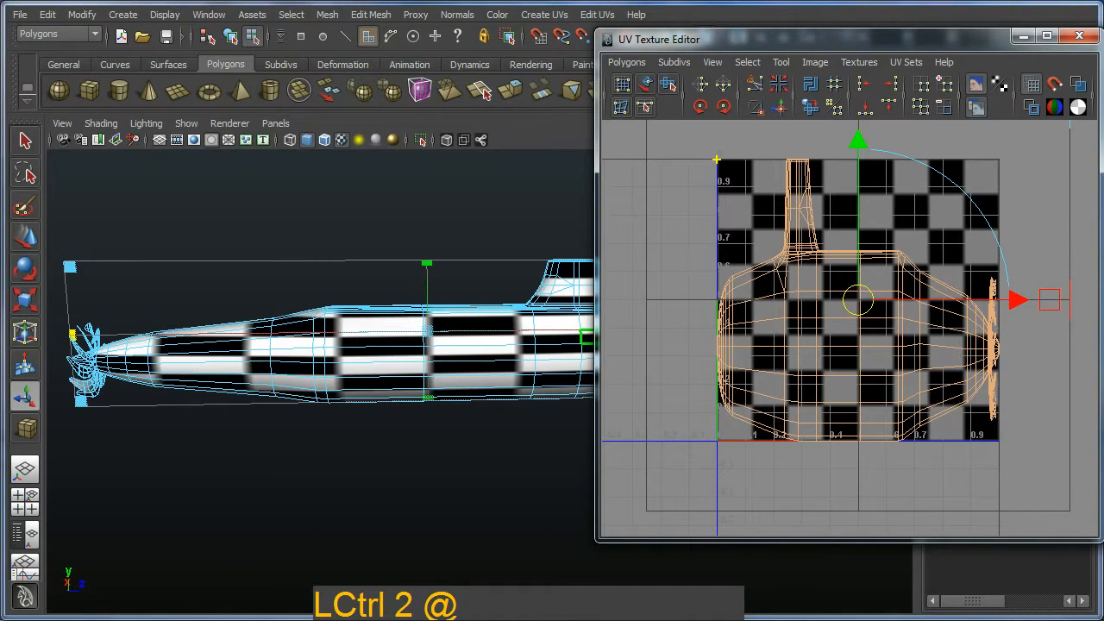
{"action": "left_click_drag", "start_coordinate": [716, 159], "coordinate": [1008, 442]}
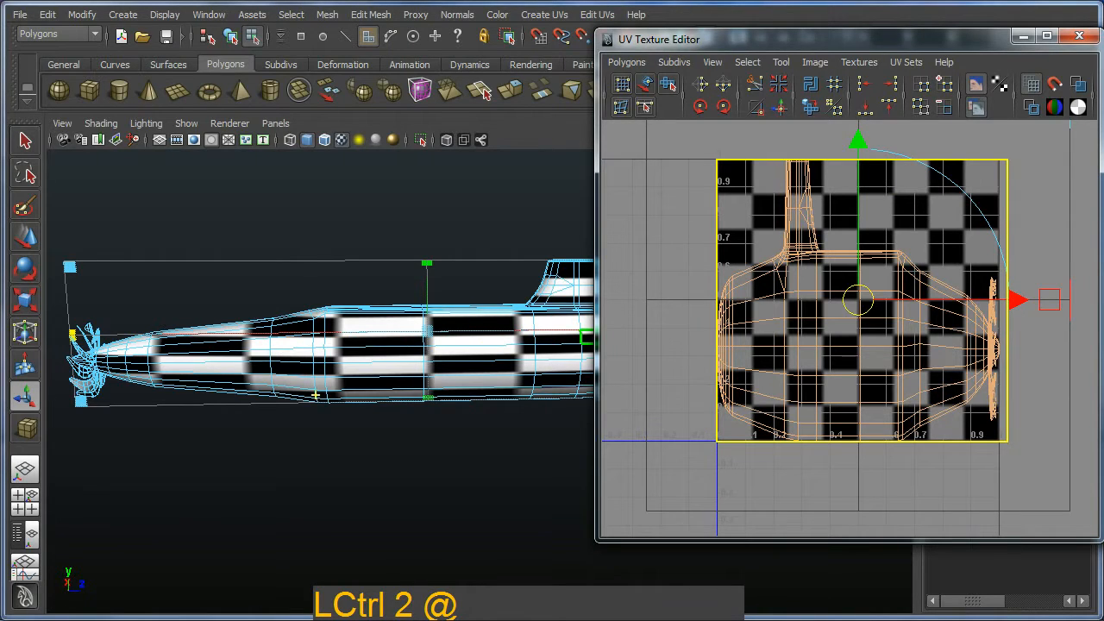
{"action": "left_click_drag", "start_coordinate": [320, 357], "coordinate": [393, 476]}
{"action": "key", "text": "Escape"}
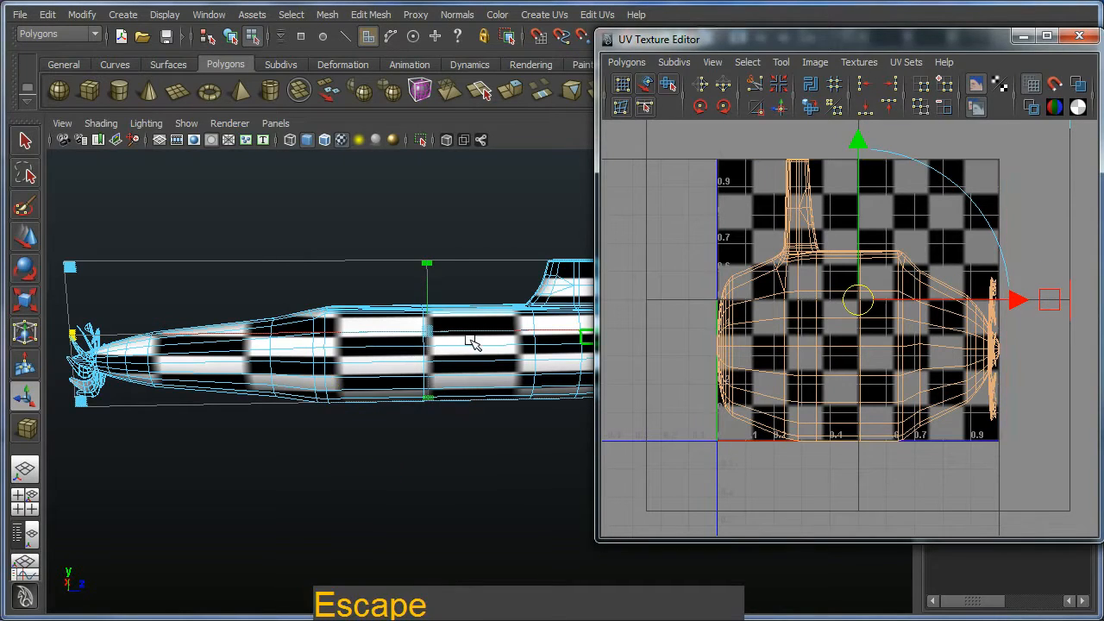
Narrow the planar projection's width again until the checks along the hull's side are roughly square.
{"action": "right_click_drag", "start_coordinate": [471, 342], "coordinate": [475, 298], "text": "alt"}
{"action": "middle_click_drag", "start_coordinate": [475, 299], "coordinate": [373, 285], "text": "alt"}
{"action": "right_click_drag", "start_coordinate": [373, 284], "coordinate": [393, 302], "text": "alt"}
{"action": "left_click_drag", "start_coordinate": [392, 302], "coordinate": [411, 318], "text": "alt"}
{"action": "right_click_drag", "start_coordinate": [411, 319], "coordinate": [356, 304], "text": "alt"}
{"action": "middle_click_drag", "start_coordinate": [356, 304], "coordinate": [283, 306], "text": "alt"}
{"action": "left_click_drag", "start_coordinate": [72, 318], "coordinate": [362, 323]}
{"action": "right_click_drag", "start_coordinate": [362, 324], "coordinate": [419, 364], "text": "alt"}
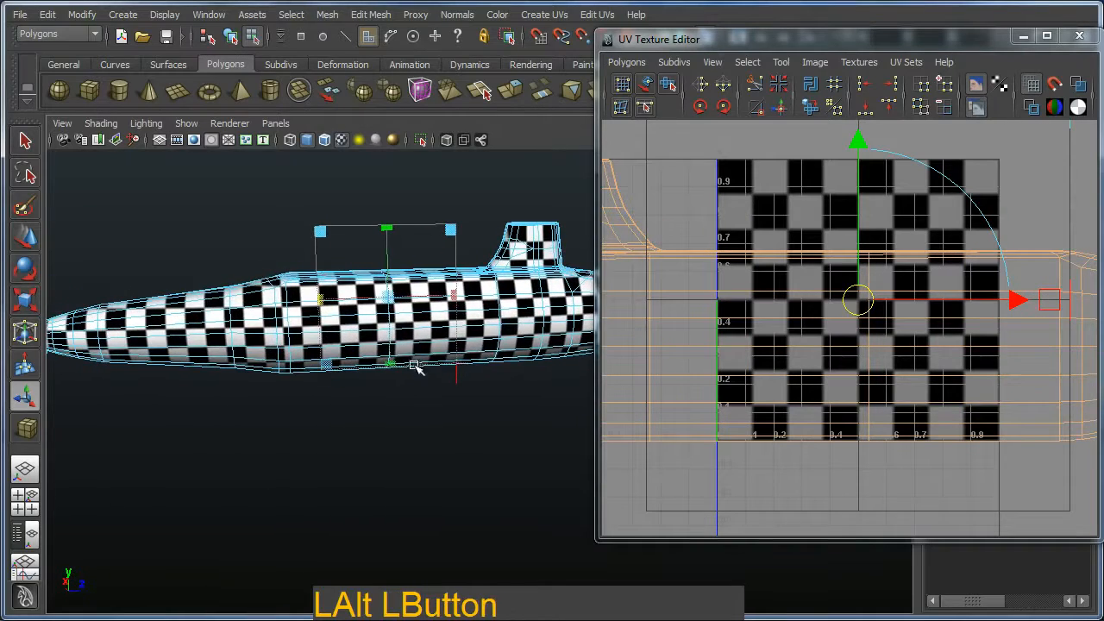
{"action": "left_click_drag", "start_coordinate": [419, 365], "coordinate": [361, 285], "text": "alt"}
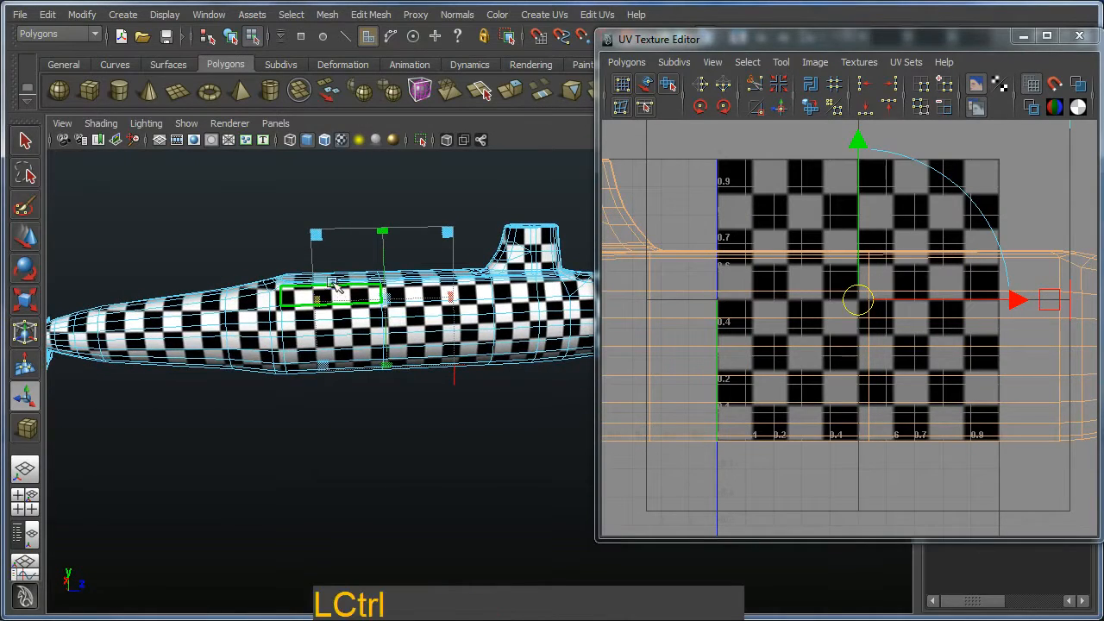
{"action": "key", "text": "ctrl+2"}
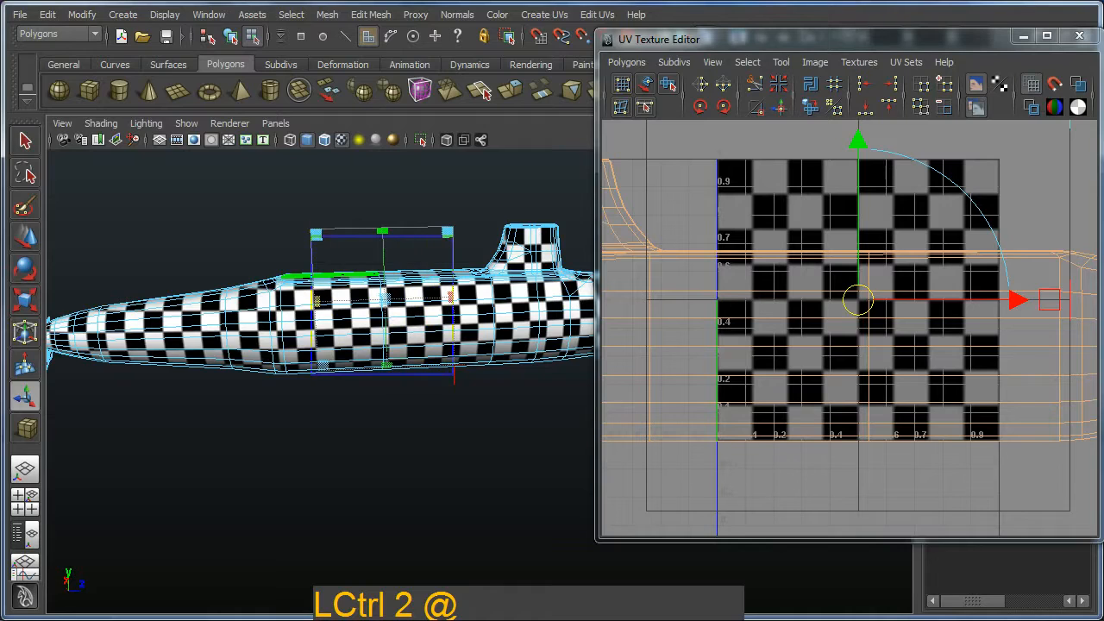
{"action": "left_click_drag", "start_coordinate": [311, 235], "coordinate": [453, 374], "text": "ctrl+shift"}
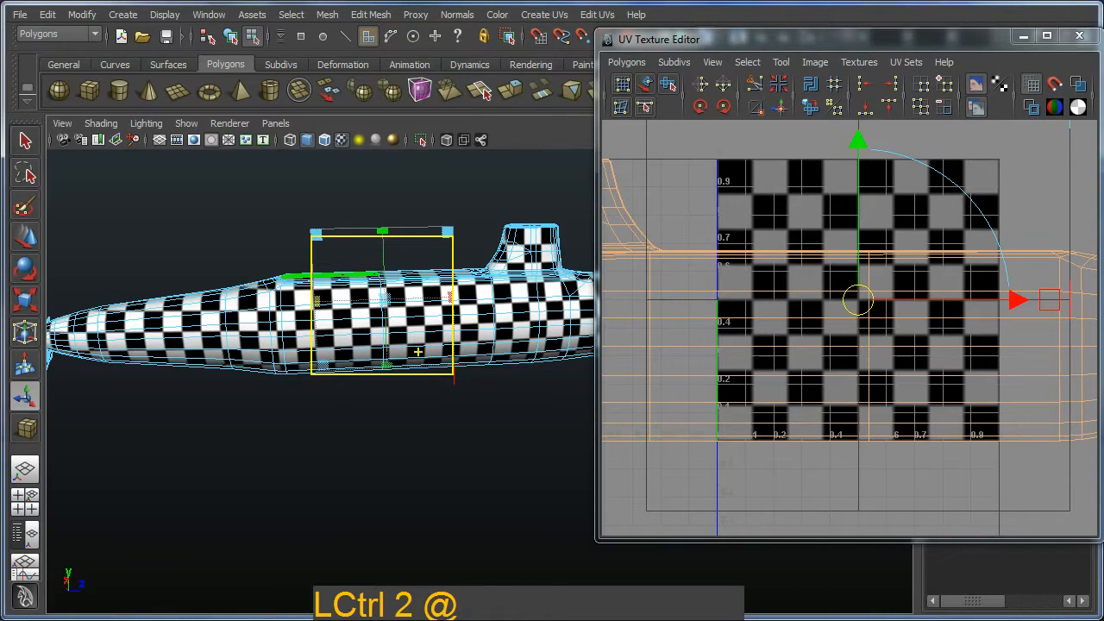
{"action": "left_click_drag", "start_coordinate": [256, 313], "coordinate": [297, 350], "text": "ctrl"}
{"action": "left_click_drag", "start_coordinate": [183, 313], "coordinate": [220, 350], "text": "ctrl"}
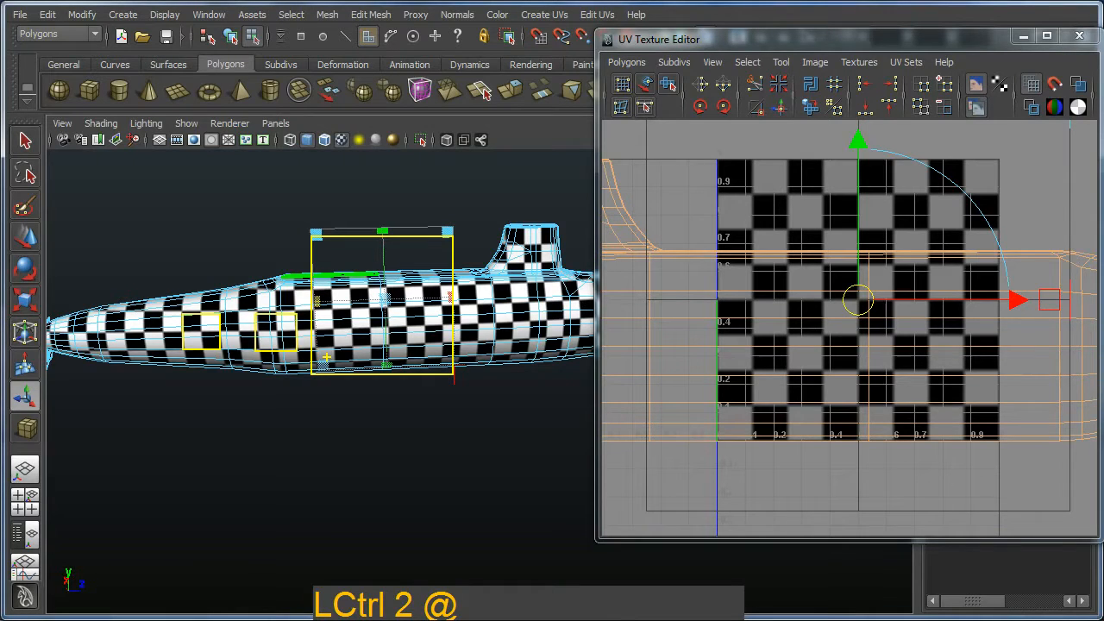
{"action": "key", "text": "Escape"}
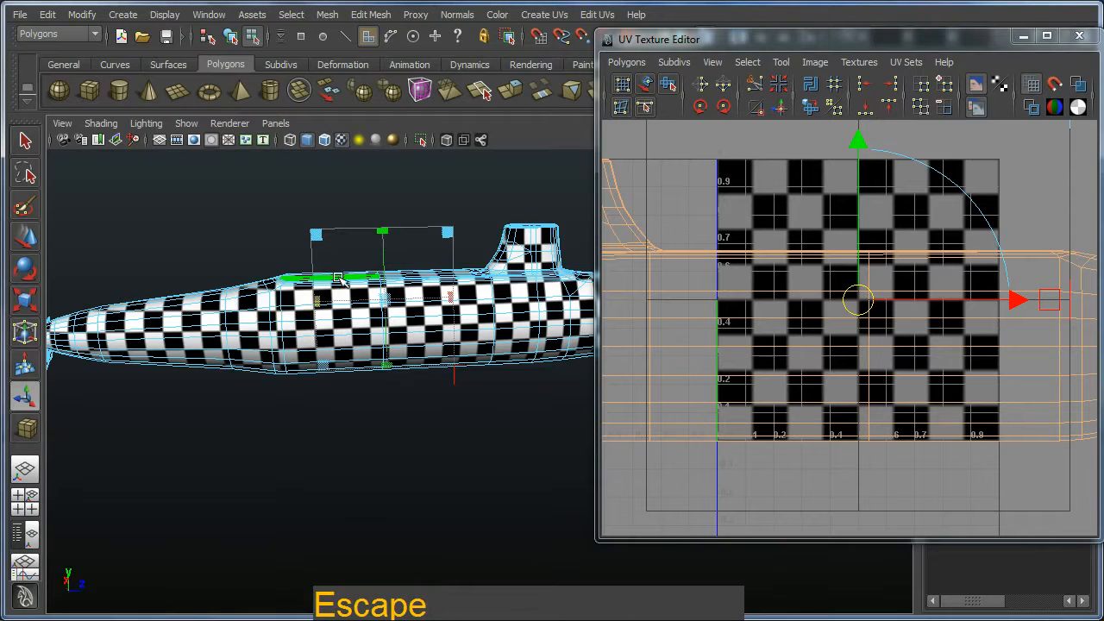
Try resizing the planar projection in width, in height and from its corner, undoing each change.
{"action": "left_click_drag", "start_coordinate": [432, 332], "coordinate": [446, 333], "text": "alt"}
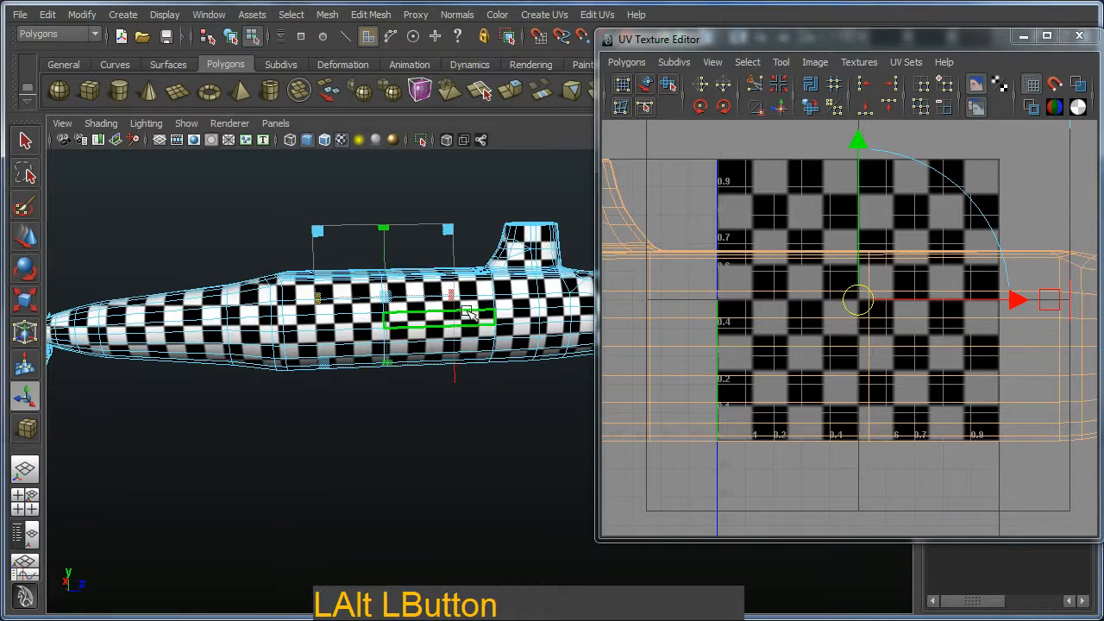
{"action": "left_click_drag", "start_coordinate": [451, 294], "coordinate": [481, 297]}
{"action": "key", "text": "ctrl+z"}
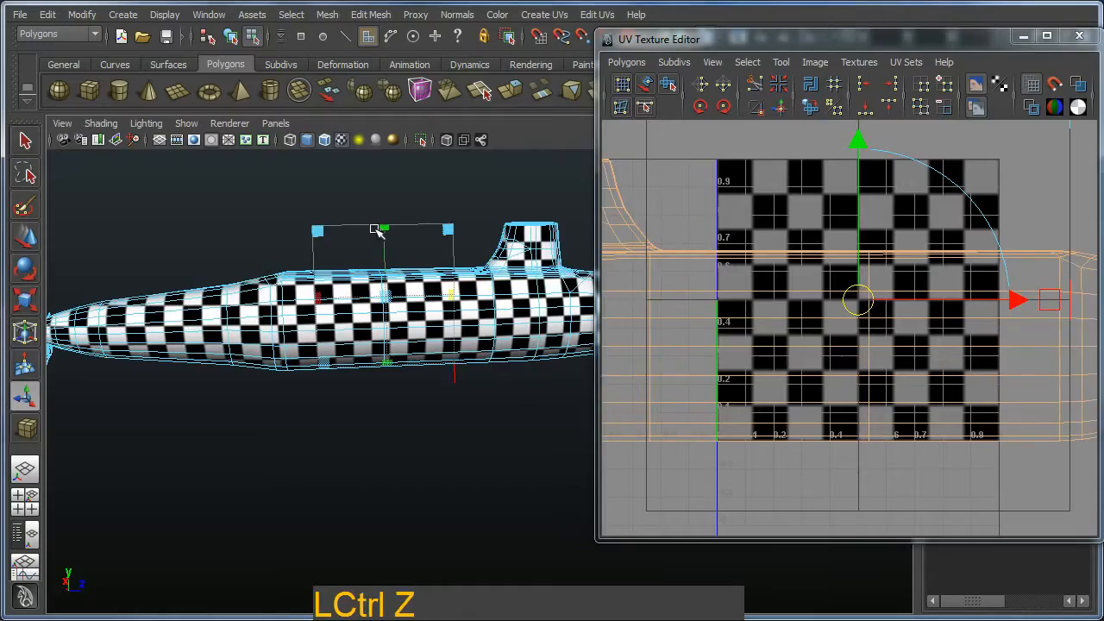
{"action": "left_click_drag", "start_coordinate": [384, 228], "coordinate": [401, 251]}
{"action": "key", "text": "ctrl+z"}
{"action": "left_click_drag", "start_coordinate": [319, 228], "coordinate": [250, 256]}
{"action": "key", "text": "ctrl+z"}
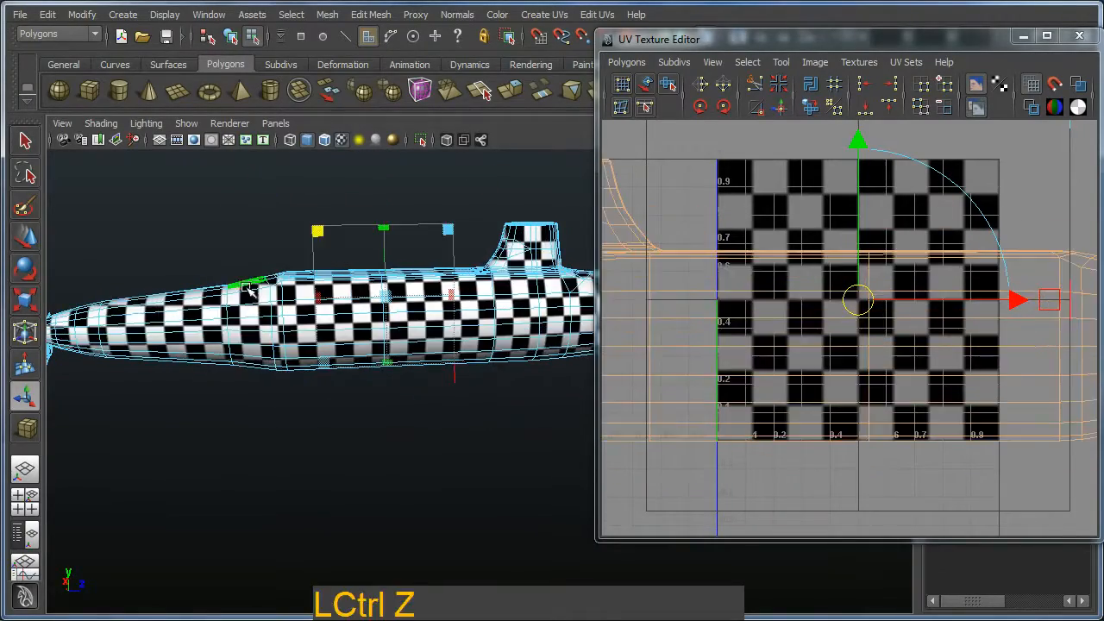
Switch the projection manipulator on the hull to its combined move, rotate and scale handles.
{"action": "left_click_drag", "start_coordinate": [252, 297], "coordinate": [221, 298], "text": "alt"}
{"action": "right_click_drag", "start_coordinate": [220, 298], "coordinate": [316, 345], "text": "alt"}
{"action": "left_click_drag", "start_coordinate": [316, 345], "coordinate": [324, 360], "text": "alt"}
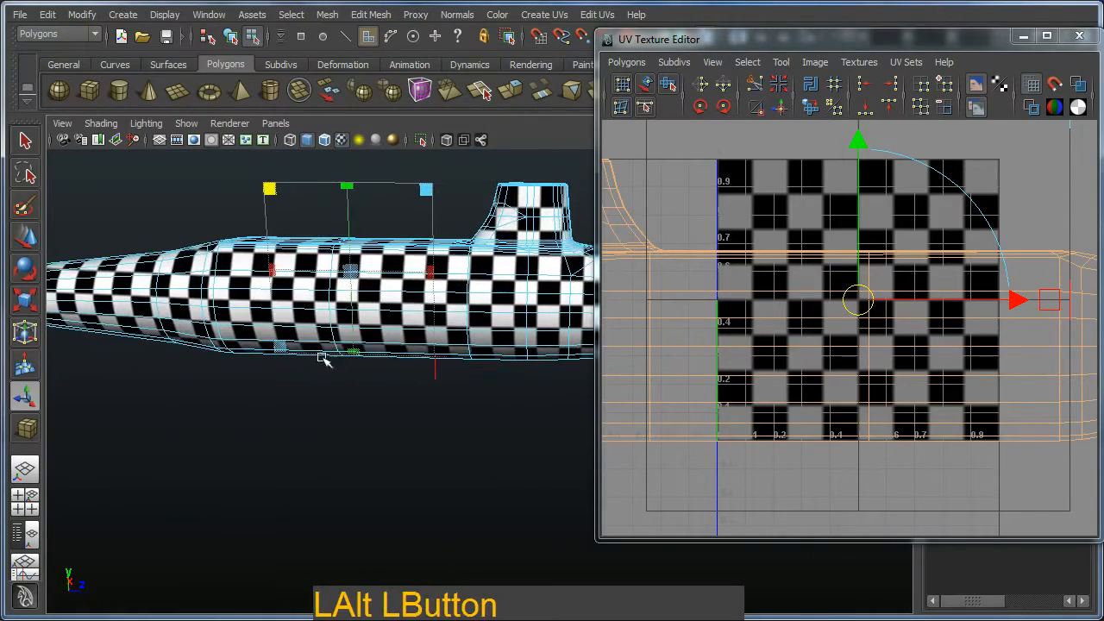
{"action": "left_click_drag", "start_coordinate": [344, 267], "coordinate": [403, 361], "text": "alt"}
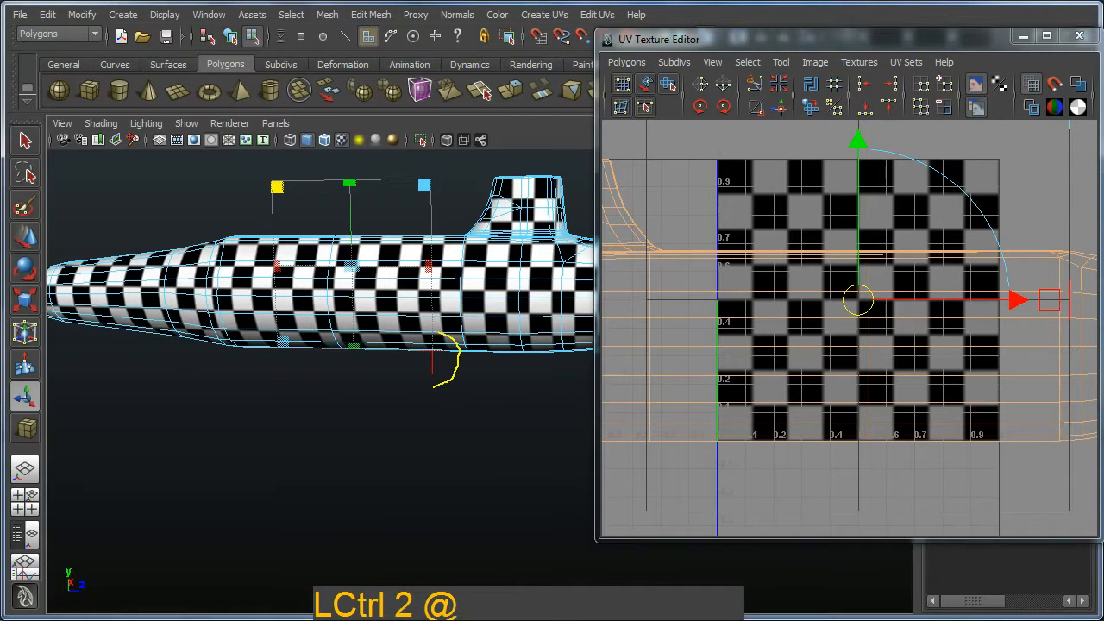
{"action": "key", "text": "Escape"}
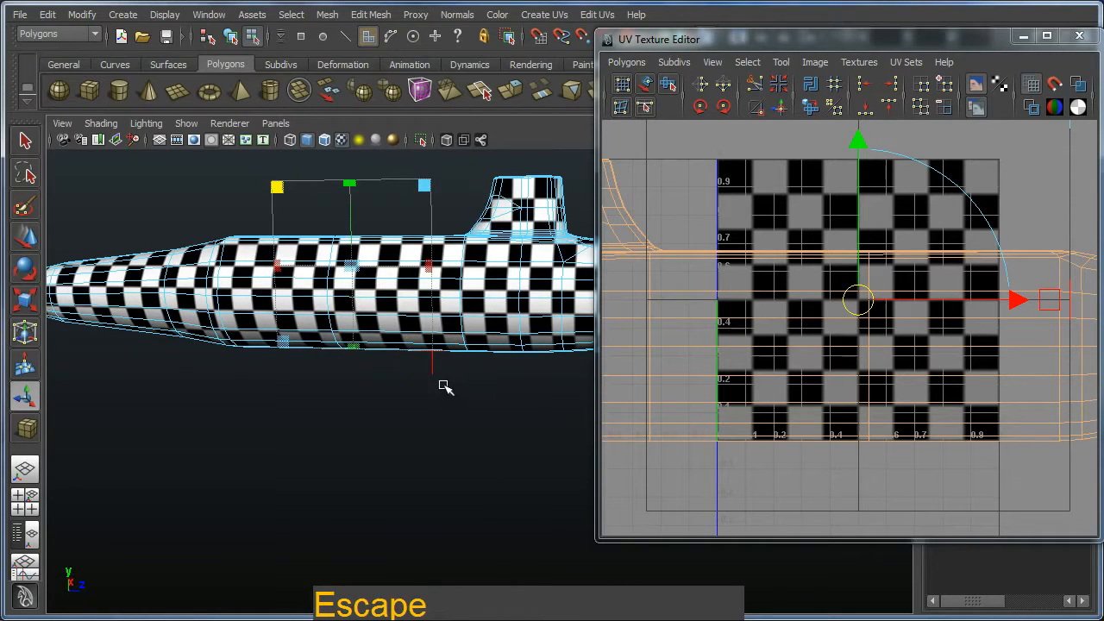
{"action": "left_click", "coordinate": [433, 373]}
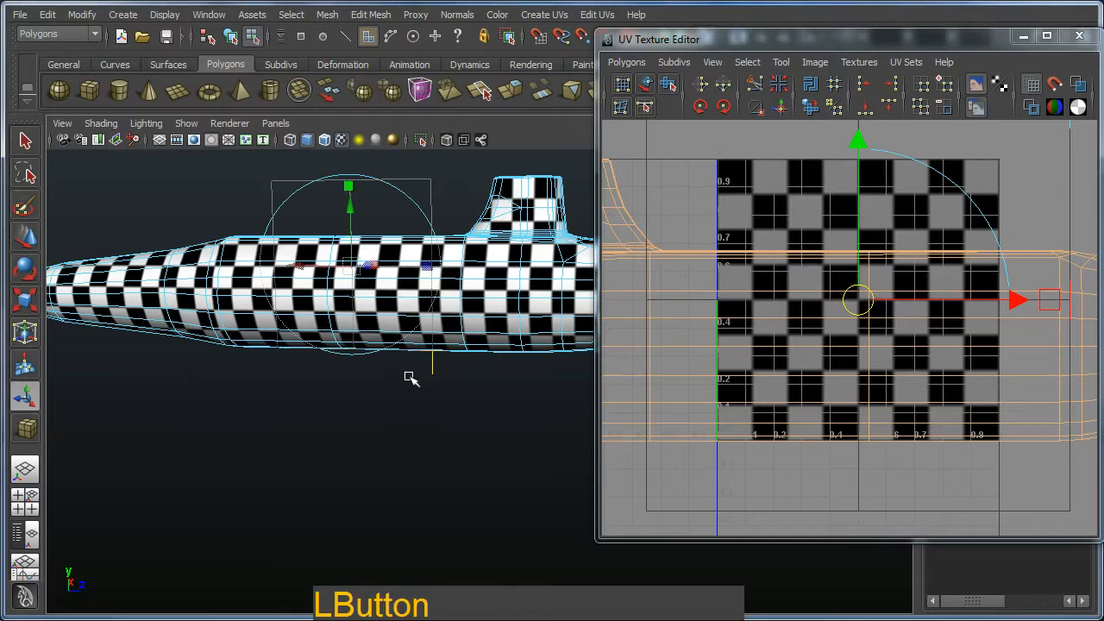
Show the projection manipulator's rotation rings and try rotating the projection about different axes, undoing each rotation.
{"action": "left_click_drag", "start_coordinate": [410, 378], "coordinate": [377, 375], "text": "alt"}
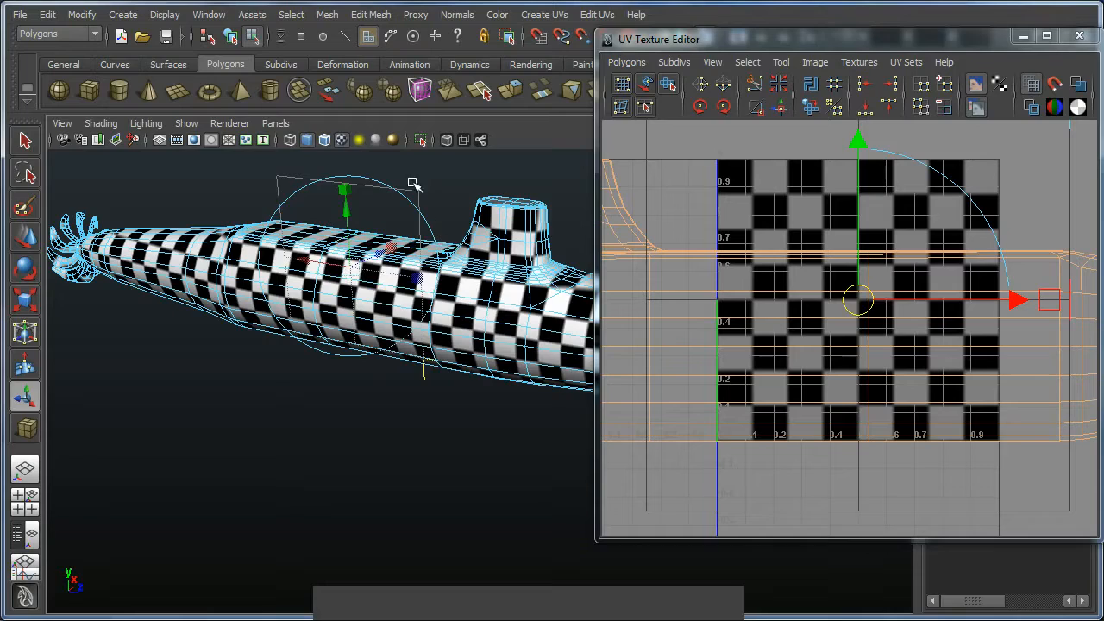
{"action": "middle_click_drag", "start_coordinate": [419, 204], "coordinate": [448, 242], "text": "alt"}
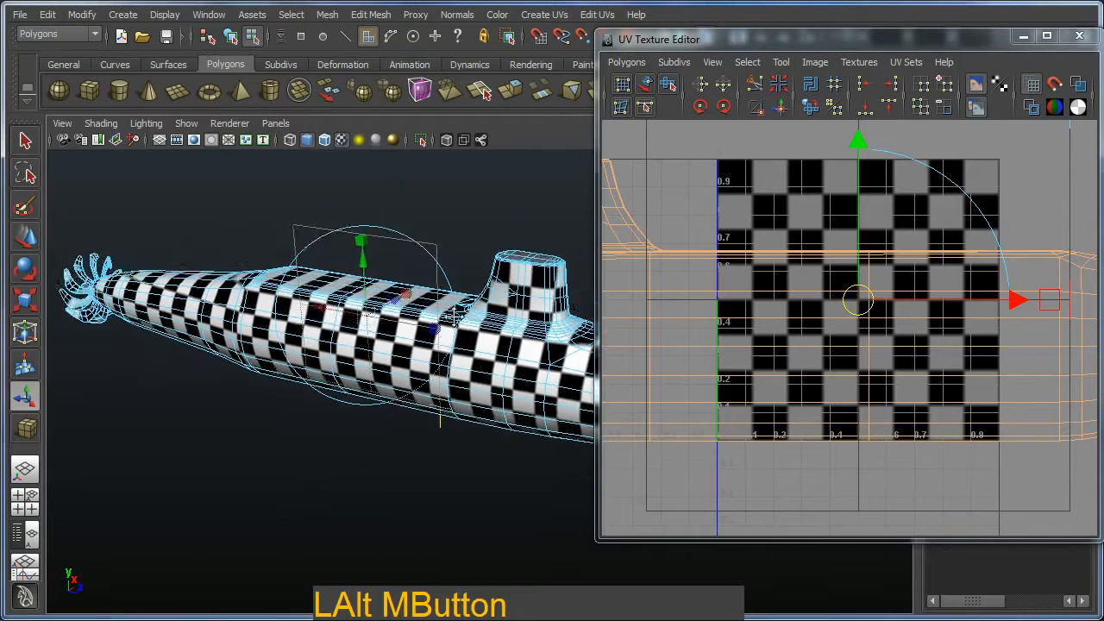
{"action": "right_click_drag", "start_coordinate": [449, 241], "coordinate": [516, 444], "text": "alt"}
{"action": "middle_click_drag", "start_coordinate": [412, 243], "coordinate": [449, 237], "text": "alt"}
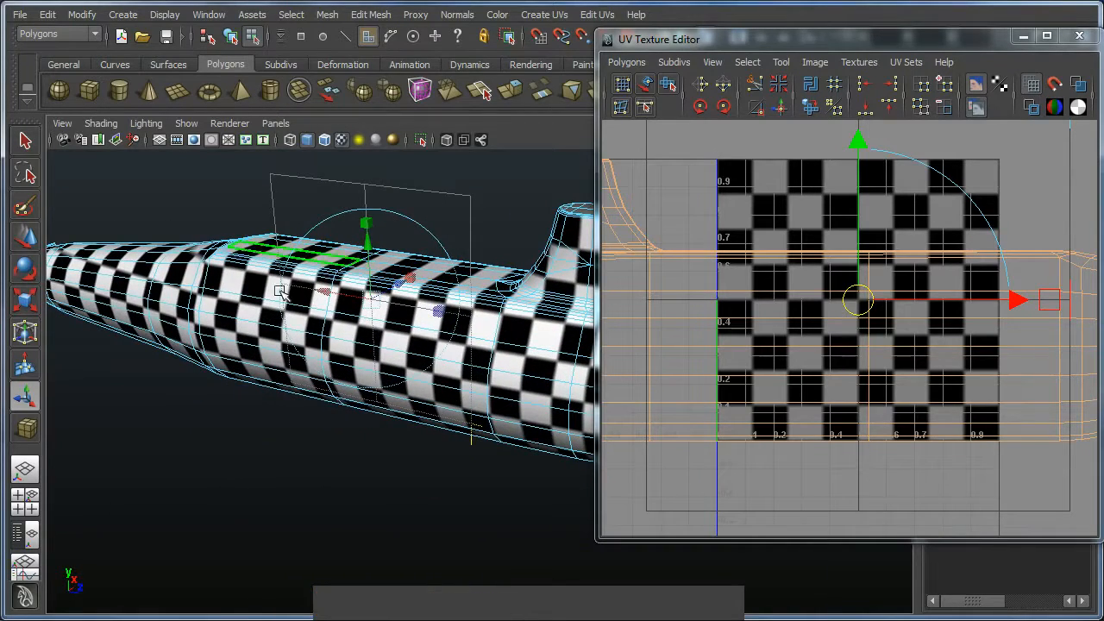
{"action": "left_click", "coordinate": [420, 227]}
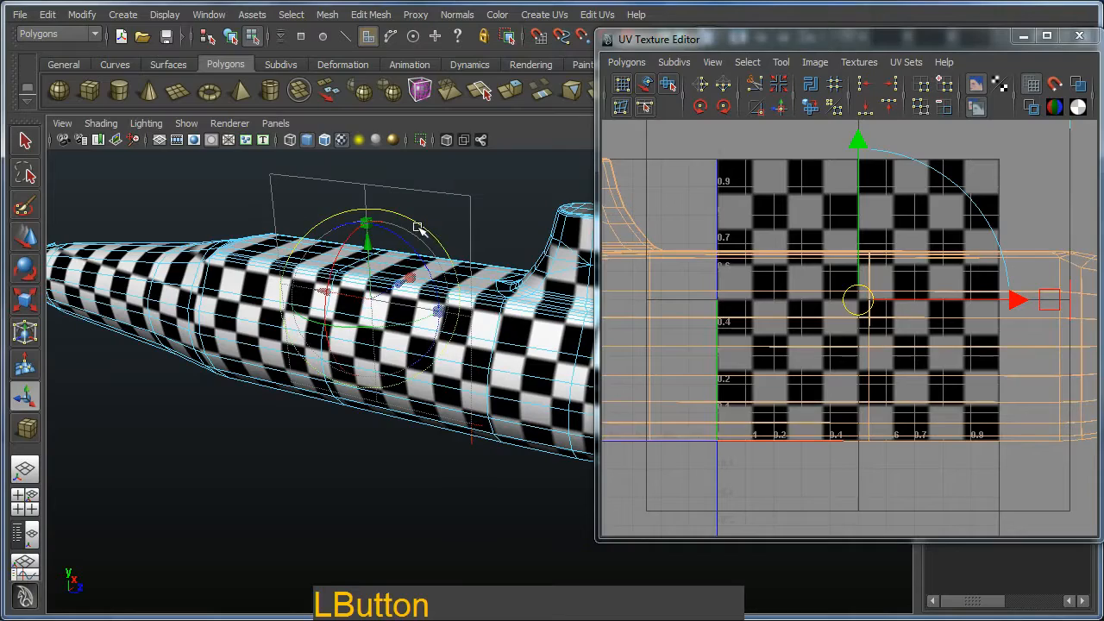
{"action": "left_click", "coordinate": [384, 259]}
{"action": "key", "text": "ctrl+z"}
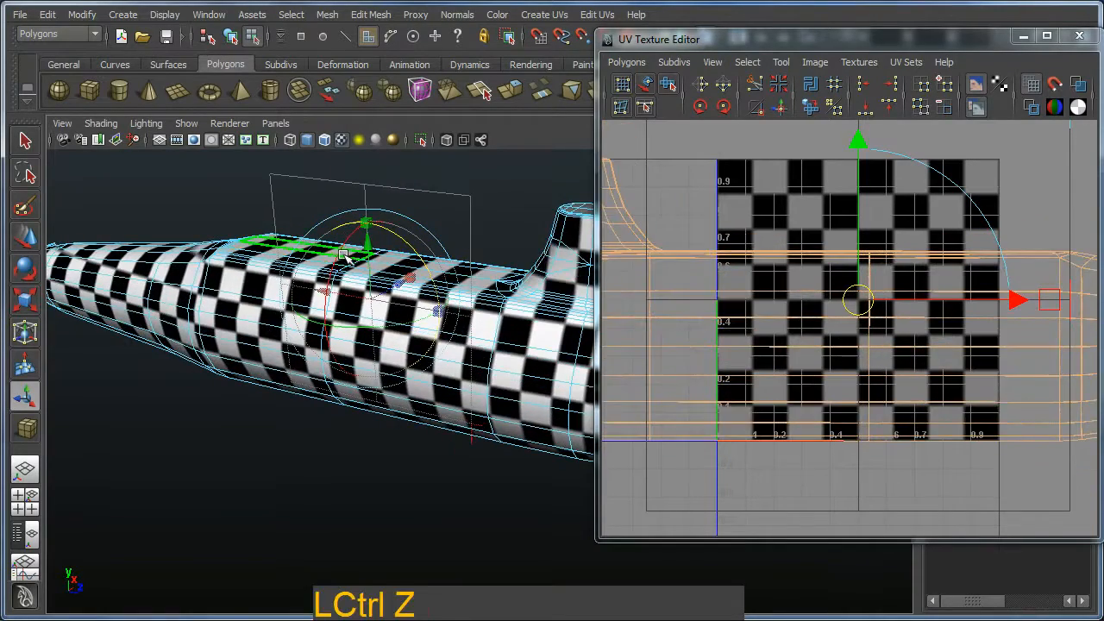
{"action": "left_click", "coordinate": [341, 261]}
{"action": "key", "text": "ctrl+z"}
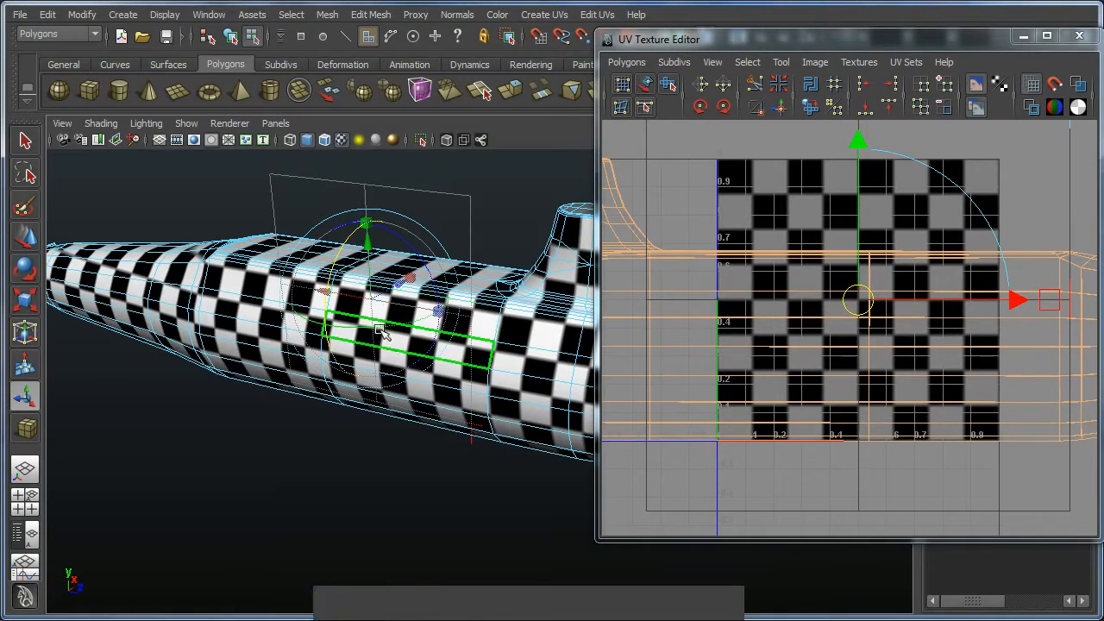
Move the projection plane away from the submarine's side along its projection direction.
{"action": "left_click_drag", "start_coordinate": [376, 326], "coordinate": [371, 330], "text": "alt"}
{"action": "left_click_drag", "start_coordinate": [402, 281], "coordinate": [285, 415]}
{"action": "middle_click_drag", "start_coordinate": [285, 415], "coordinate": [345, 361], "text": "alt"}
{"action": "left_click_drag", "start_coordinate": [345, 361], "coordinate": [300, 333], "text": "alt"}
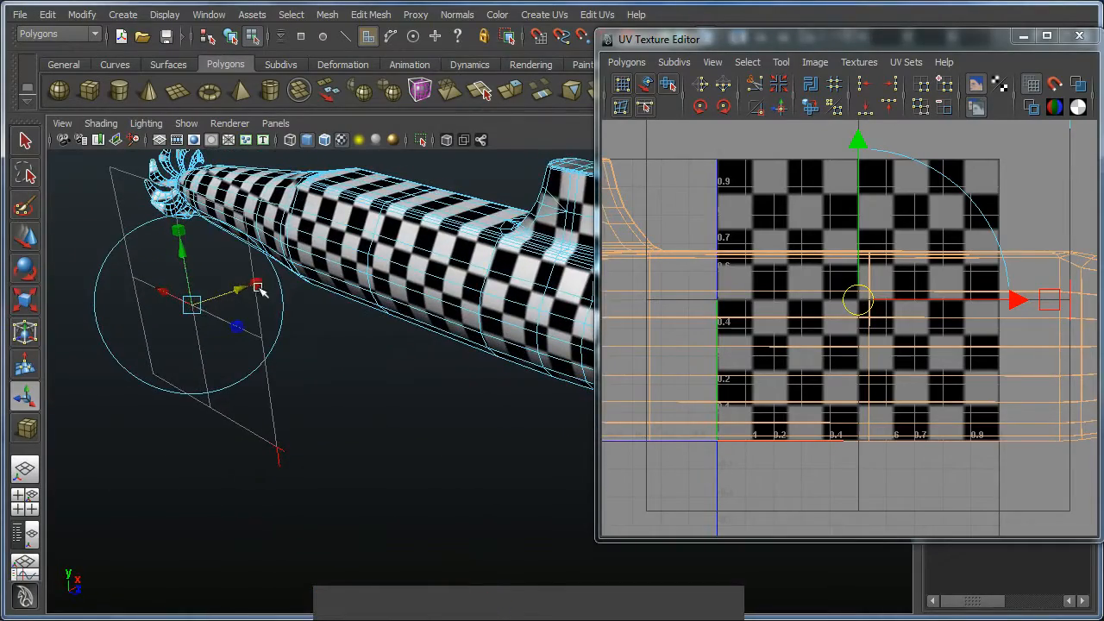
Try scaling and rotating the offset projection plane, undoing each change.
{"action": "mouse_move", "coordinate": [259, 289]}
{"action": "left_mouse_down"}
{"action": "mouse_move", "coordinate": [285, 277]}
{"action": "mouse_move", "coordinate": [264, 286]}
{"action": "left_mouse_up"}
{"action": "key", "text": "ctrl+z"}
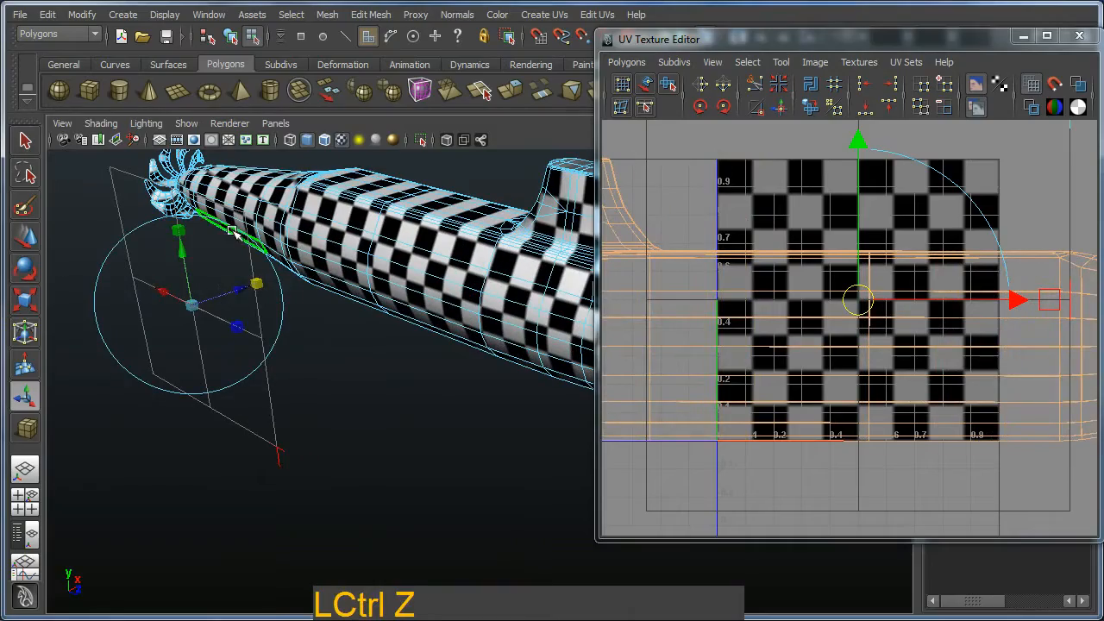
{"action": "left_click_drag", "start_coordinate": [233, 232], "coordinate": [179, 249]}
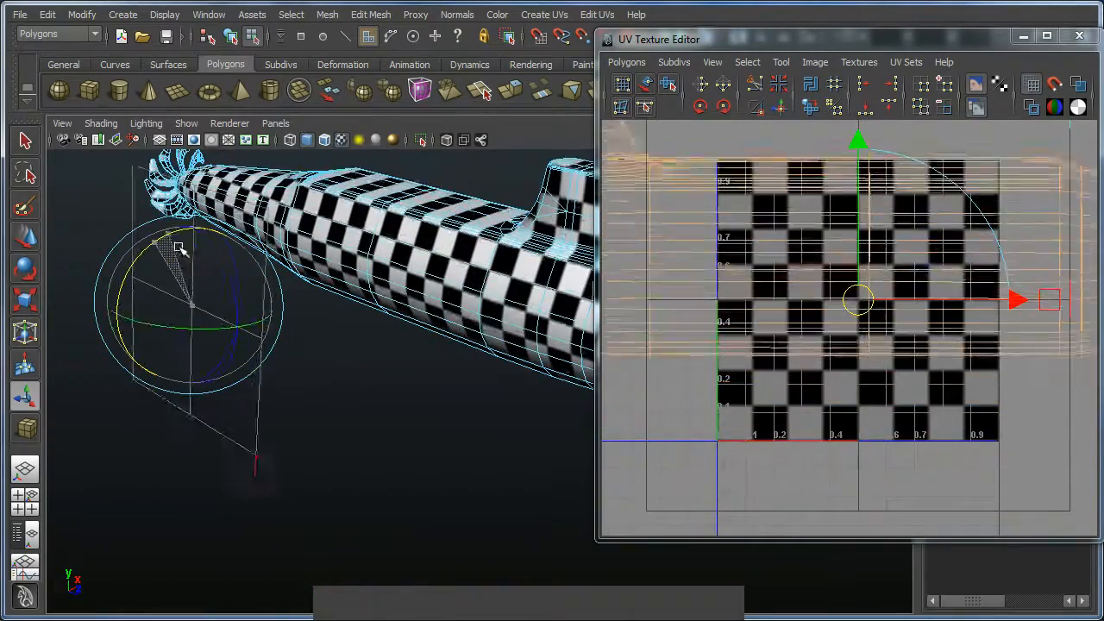
{"action": "key", "text": "ctrl+z"}
Switch the viewport to the orthographic side view of the submarine.
{"action": "middle_click_drag", "start_coordinate": [180, 248], "coordinate": [285, 285], "text": "alt"}
{"action": "left_click_drag", "start_coordinate": [285, 284], "coordinate": [440, 397], "text": "alt"}
{"action": "middle_click_drag", "start_coordinate": [440, 396], "coordinate": [405, 336], "text": "alt"}
{"action": "left_click_drag", "start_coordinate": [405, 336], "coordinate": [366, 304], "text": "alt"}
{"action": "middle_click_drag", "start_coordinate": [367, 304], "coordinate": [385, 321], "text": "alt"}
{"action": "key", "text": "space"}
{"action": "left_click", "coordinate": [384, 323]}
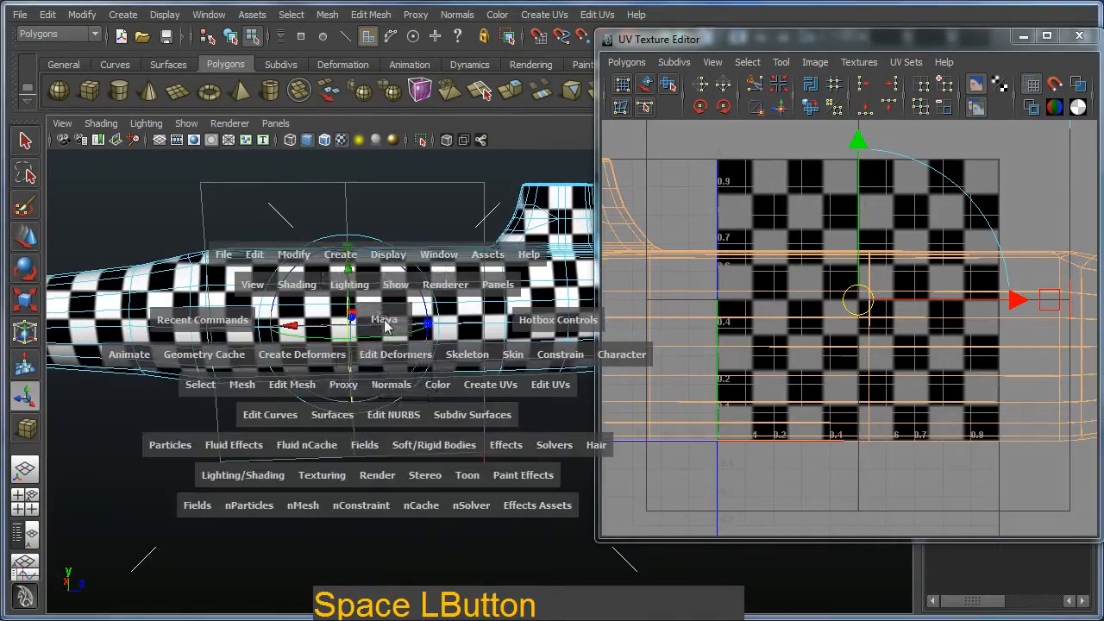
{"action": "left_click_drag", "start_coordinate": [440, 326], "coordinate": [446, 374]}
Examine the checker squares along the hull's midsection and sail in the side view, close to the projection manipulator.
{"action": "middle_click_drag", "start_coordinate": [446, 374], "coordinate": [217, 394], "text": "alt"}
{"action": "right_click_drag", "start_coordinate": [217, 394], "coordinate": [490, 339], "text": "alt"}
{"action": "key", "text": "f"}
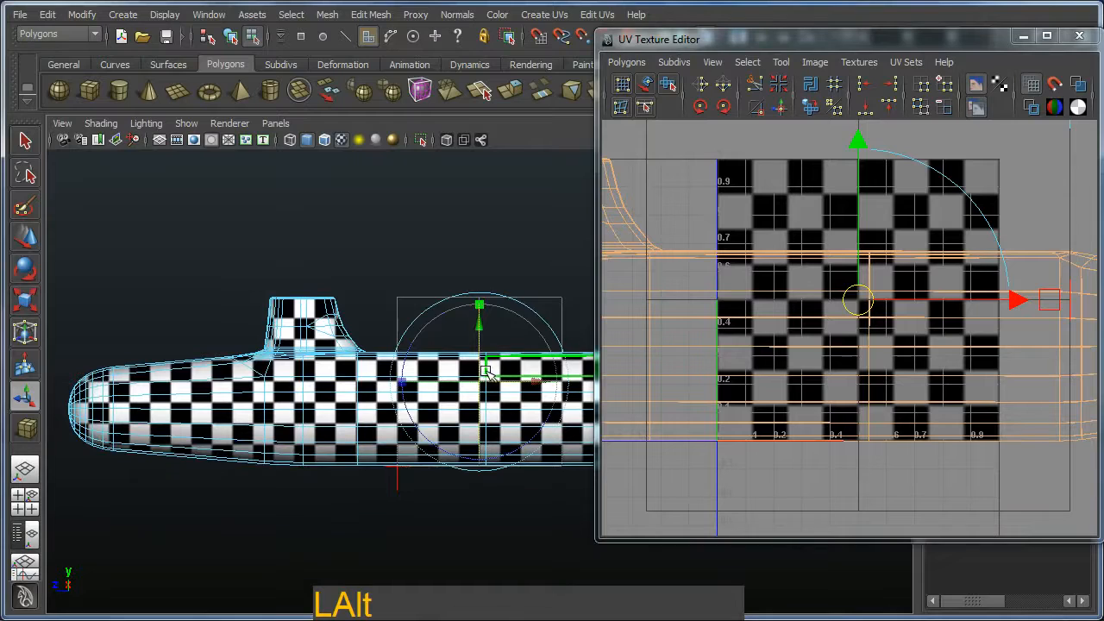
{"action": "middle_click_drag", "start_coordinate": [487, 373], "coordinate": [448, 259], "text": "alt"}
{"action": "right_click_drag", "start_coordinate": [448, 259], "coordinate": [439, 332], "text": "alt"}
{"action": "middle_click_drag", "start_coordinate": [439, 333], "coordinate": [409, 362], "text": "alt"}
{"action": "right_click_drag", "start_coordinate": [409, 363], "coordinate": [409, 451], "text": "alt"}
{"action": "middle_click_drag", "start_coordinate": [301, 370], "coordinate": [431, 374], "text": "alt"}
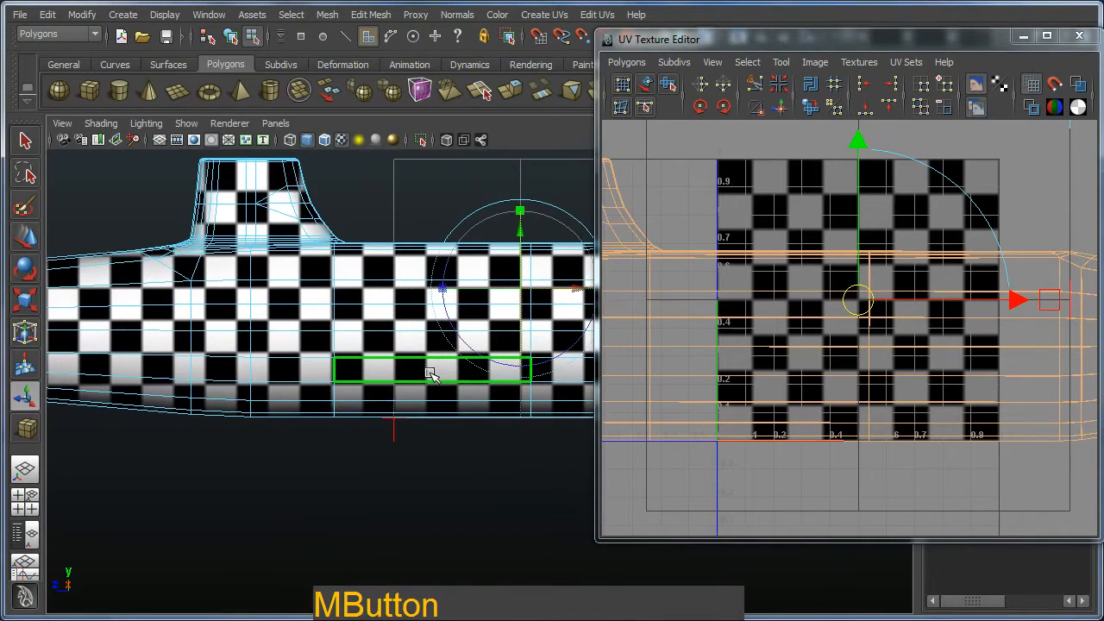
Switch the viewport back to the perspective view and inspect the checker texture on the hull's upper surface.
{"action": "key", "text": "space"}
{"action": "left_click", "coordinate": [432, 374]}
{"action": "left_click_drag", "start_coordinate": [439, 355], "coordinate": [345, 446]}
{"action": "middle_click_drag", "start_coordinate": [345, 446], "coordinate": [377, 415], "text": "alt"}
{"action": "middle_click_drag", "start_coordinate": [384, 276], "coordinate": [390, 266], "text": "alt"}
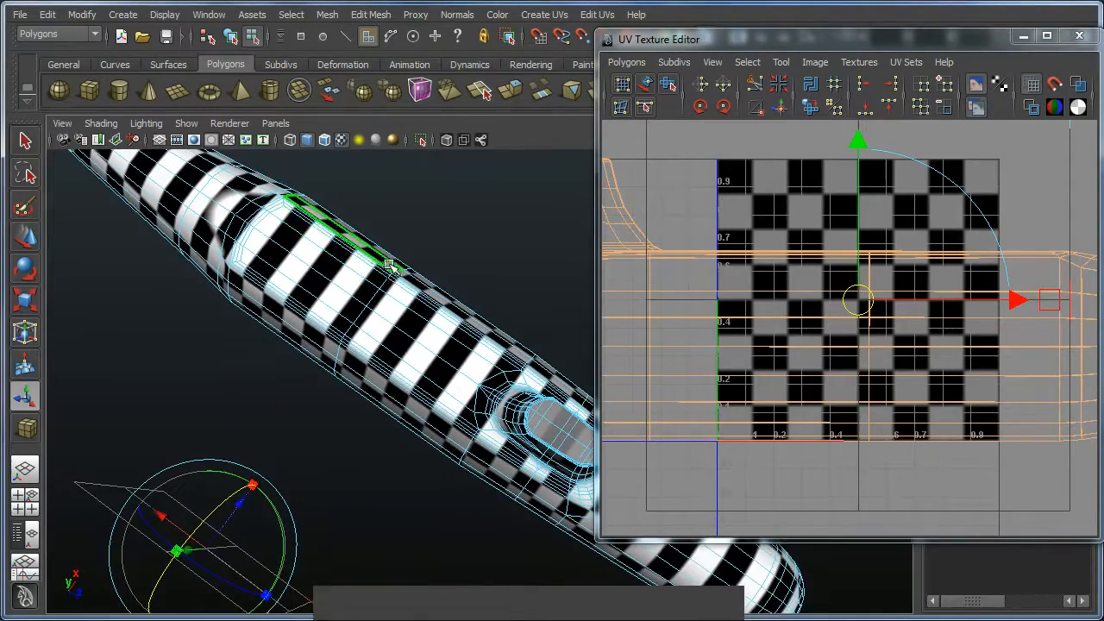
{"action": "left_click_drag", "start_coordinate": [359, 330], "coordinate": [345, 354], "text": "alt"}
{"action": "middle_click_drag", "start_coordinate": [345, 354], "coordinate": [267, 360], "text": "alt"}
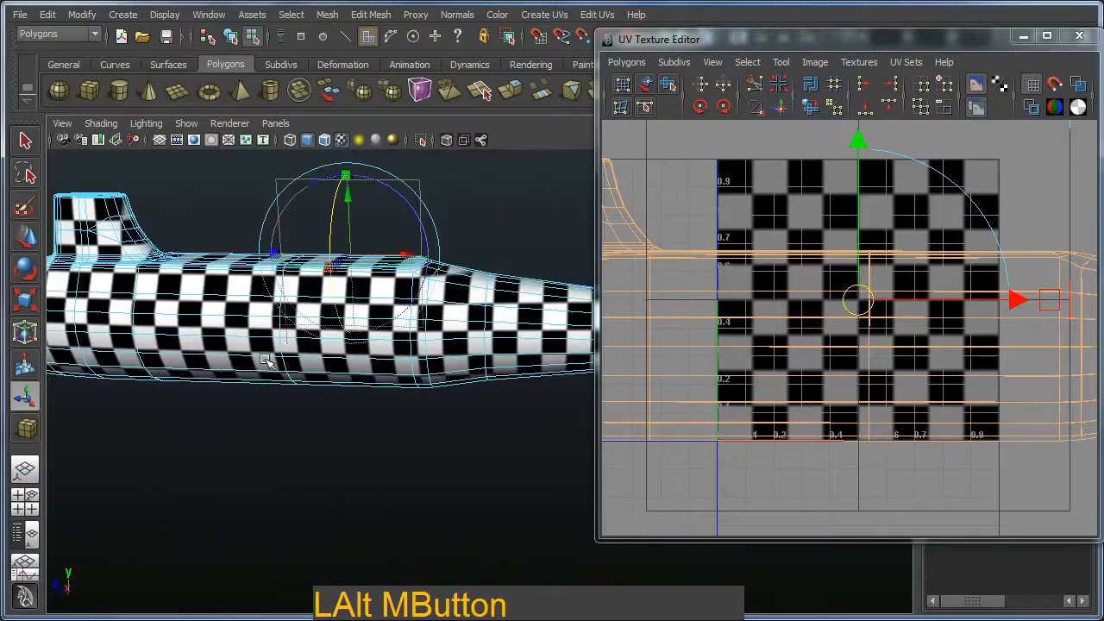
Examine the checker texture along the hull's side, the tapered stern and the propeller blades.
{"action": "left_click_drag", "start_coordinate": [267, 359], "coordinate": [362, 367], "text": "alt"}
{"action": "right_click_drag", "start_coordinate": [363, 367], "coordinate": [426, 389], "text": "alt"}
{"action": "middle_click_drag", "start_coordinate": [426, 389], "coordinate": [354, 362], "text": "alt"}
{"action": "right_click_drag", "start_coordinate": [353, 362], "coordinate": [483, 379], "text": "alt"}
{"action": "left_click_drag", "start_coordinate": [483, 379], "coordinate": [354, 397], "text": "alt"}
{"action": "middle_click_drag", "start_coordinate": [354, 397], "coordinate": [282, 382], "text": "alt"}
{"action": "right_click_drag", "start_coordinate": [282, 382], "coordinate": [510, 480], "text": "alt"}
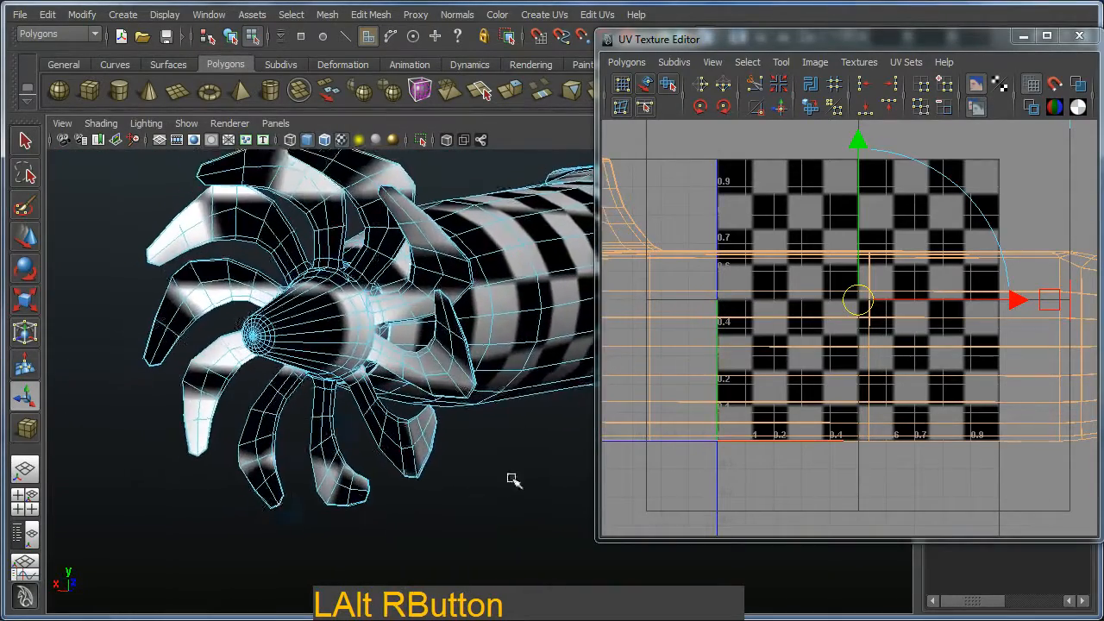
{"action": "left_click_drag", "start_coordinate": [510, 480], "coordinate": [217, 426], "text": "alt"}
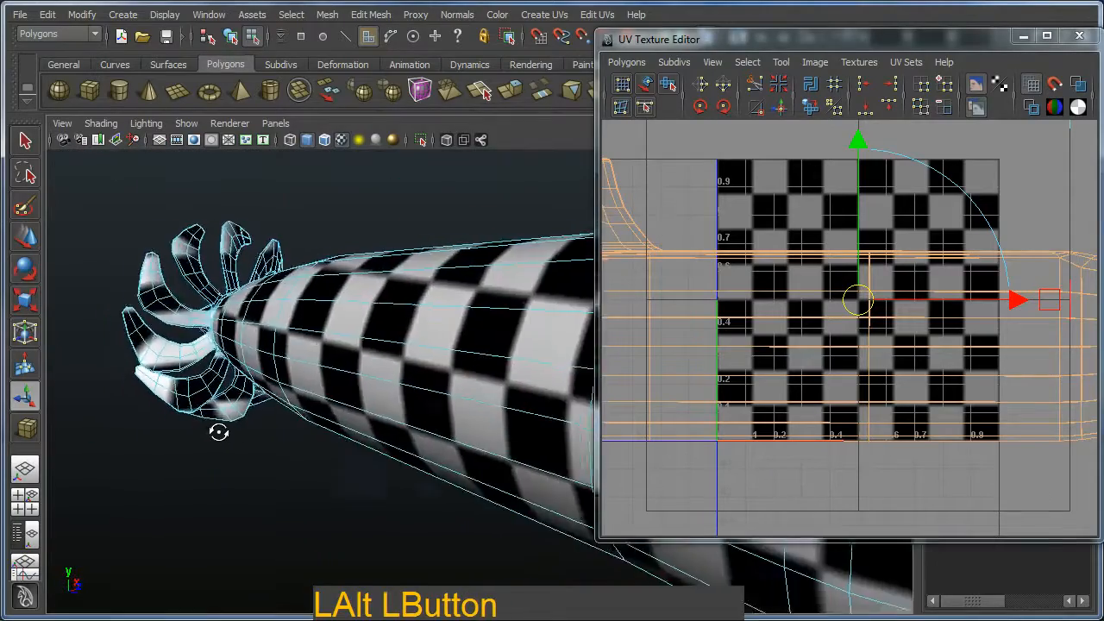
{"action": "right_click_drag", "start_coordinate": [217, 426], "coordinate": [226, 355], "text": "alt"}
{"action": "middle_click_drag", "start_coordinate": [414, 371], "coordinate": [151, 331], "text": "alt"}
{"action": "left_click_drag", "start_coordinate": [470, 338], "coordinate": [337, 371], "text": "alt"}
{"action": "mouse_move", "coordinate": [336, 371]}
{"action": "middle_mouse_down", "text": "alt"}
{"action": "mouse_move", "coordinate": [406, 354]}
{"action": "mouse_move", "coordinate": [332, 358]}
{"action": "middle_mouse_up", "text": "alt"}
{"action": "left_click_drag", "start_coordinate": [431, 349], "coordinate": [412, 363], "text": "alt"}
{"action": "right_click_drag", "start_coordinate": [412, 362], "coordinate": [296, 423], "text": "alt"}
Clear the selection to dismiss the projection manipulator and minimize the UV Texture Editor.
{"action": "left_click", "coordinate": [312, 512]}
{"action": "left_click_drag", "start_coordinate": [311, 466], "coordinate": [336, 447], "text": "alt"}
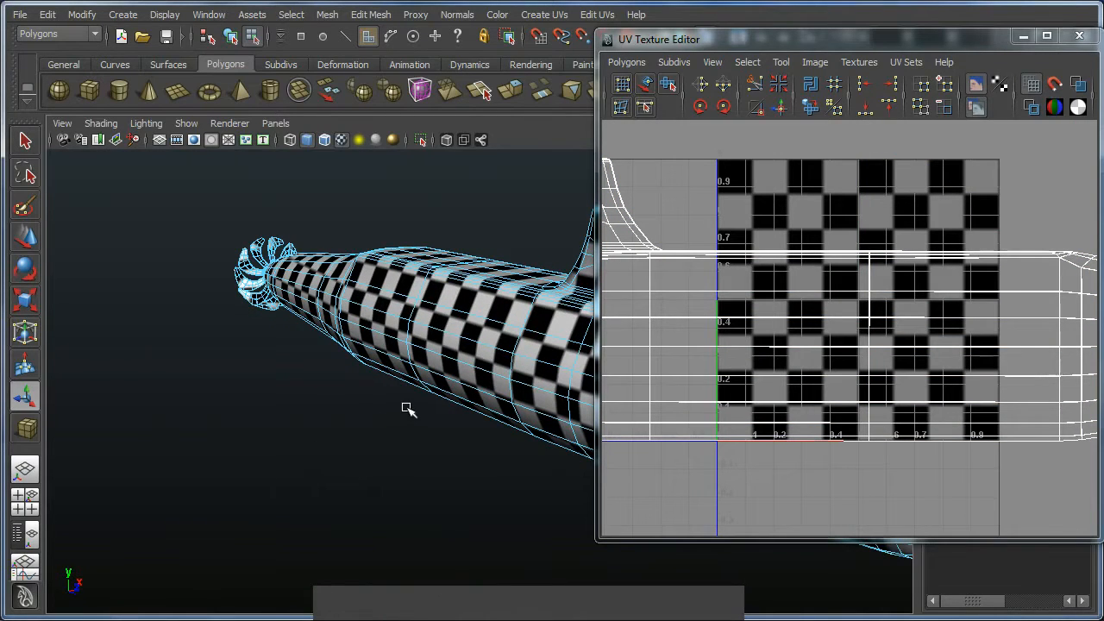
{"action": "key", "text": "ctrl+z"}
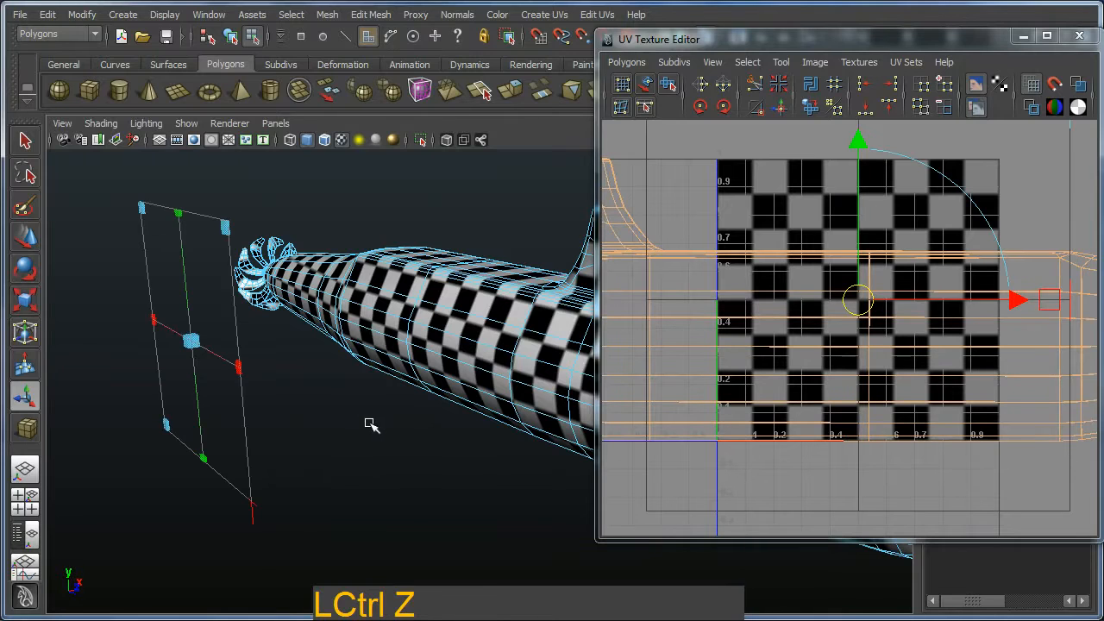
{"action": "left_click", "coordinate": [333, 421]}
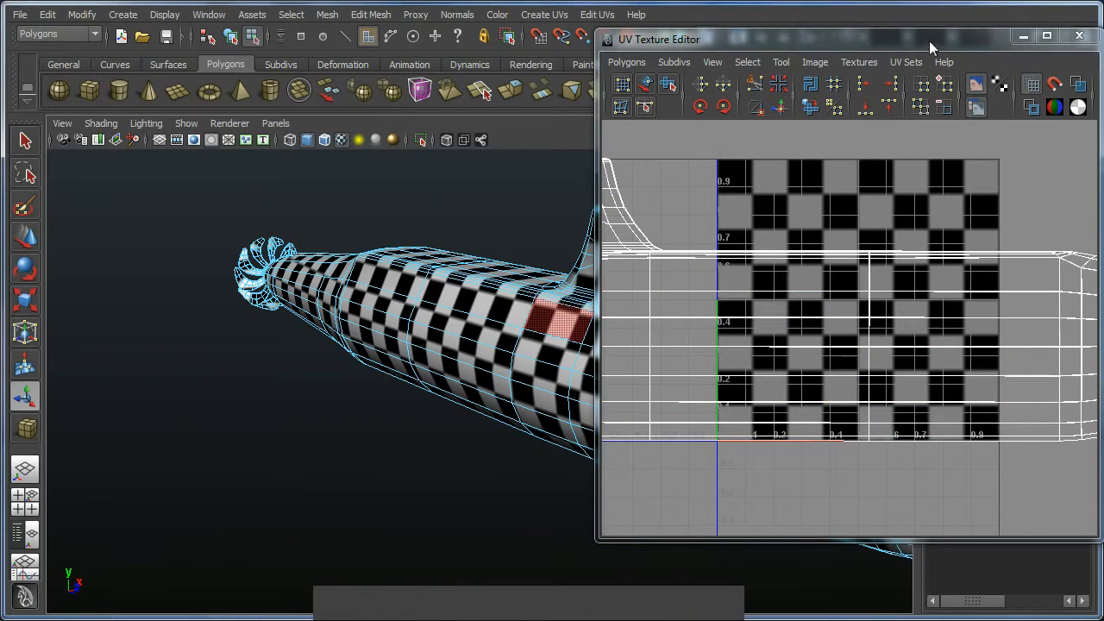
{"action": "left_click", "coordinate": [1020, 36]}
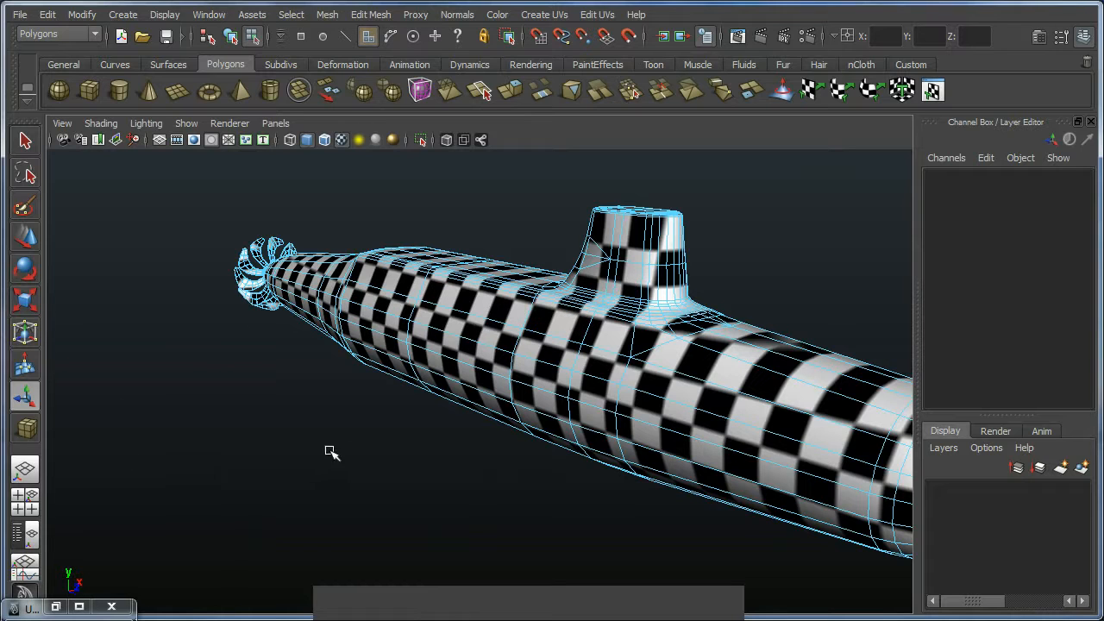
Hide the Channel Box beside the viewport and show it again.
{"action": "middle_click_drag", "start_coordinate": [543, 292], "coordinate": [453, 314], "text": "alt"}
{"action": "key", "text": "space"}
{"action": "left_click_drag", "start_coordinate": [740, 202], "coordinate": [962, 203]}
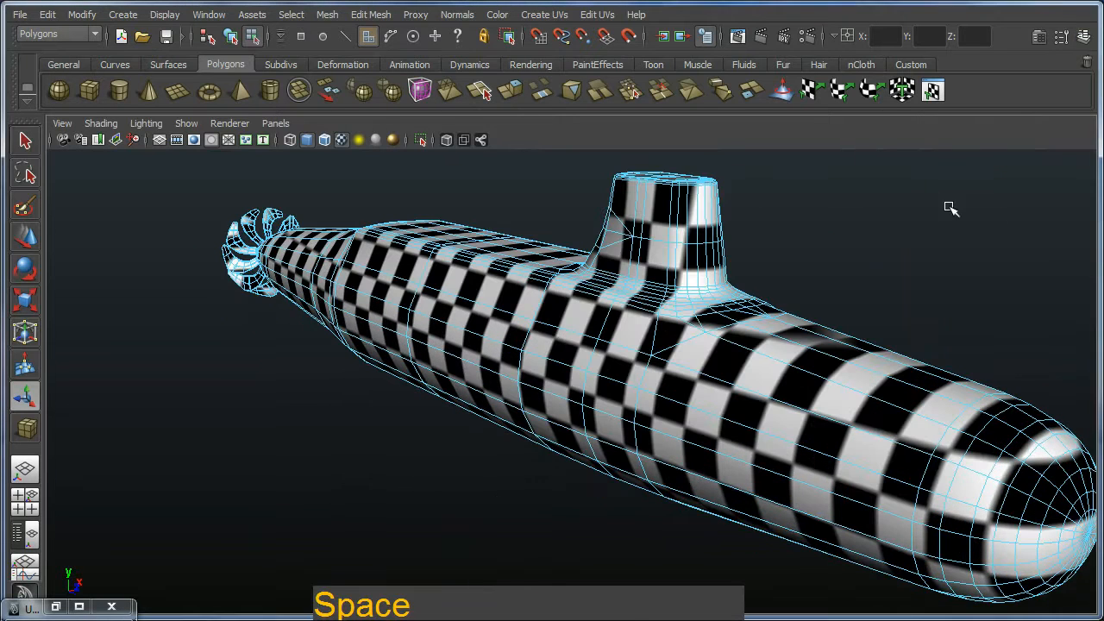
{"action": "key", "text": "space"}
{"action": "left_click_drag", "start_coordinate": [871, 195], "coordinate": [905, 207]}
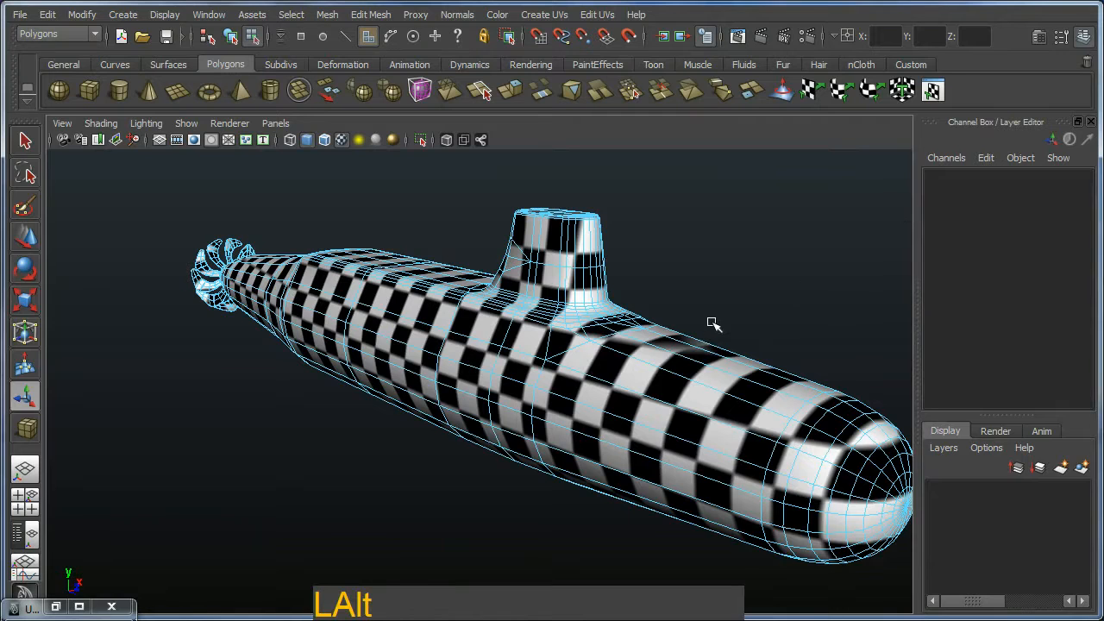
Return to object mode and show the attributes and manipulator of the hull's polyPlanarProj2 node.
{"action": "middle_click_drag", "start_coordinate": [715, 320], "coordinate": [704, 317], "text": "alt"}
{"action": "key", "text": "F8"}
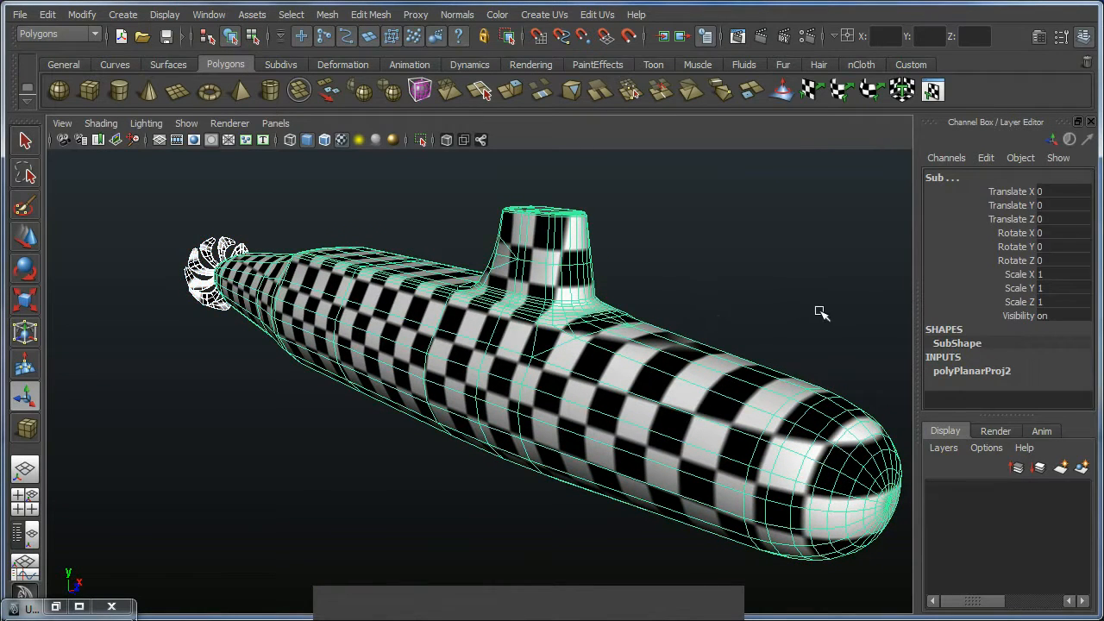
{"action": "left_click", "coordinate": [978, 370]}
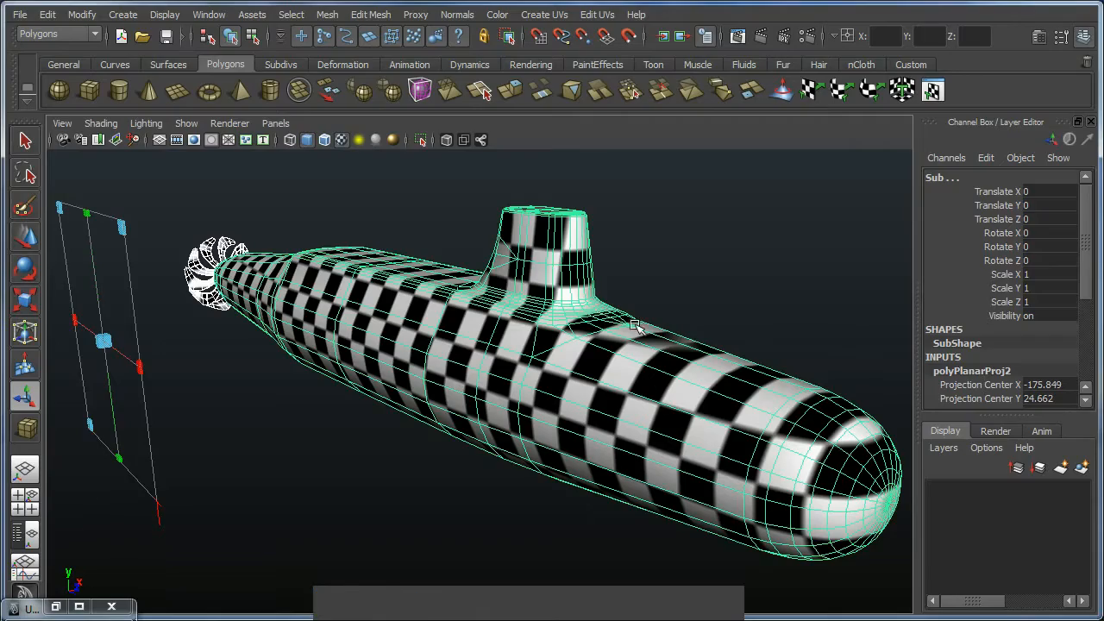
{"action": "middle_click_drag", "start_coordinate": [349, 377], "coordinate": [428, 370], "text": "alt"}
{"action": "left_click_drag", "start_coordinate": [285, 412], "coordinate": [330, 371], "text": "alt"}
{"action": "middle_click_drag", "start_coordinate": [338, 358], "coordinate": [347, 349], "text": "alt"}
{"action": "right_click_drag", "start_coordinate": [349, 350], "coordinate": [365, 382], "text": "alt"}
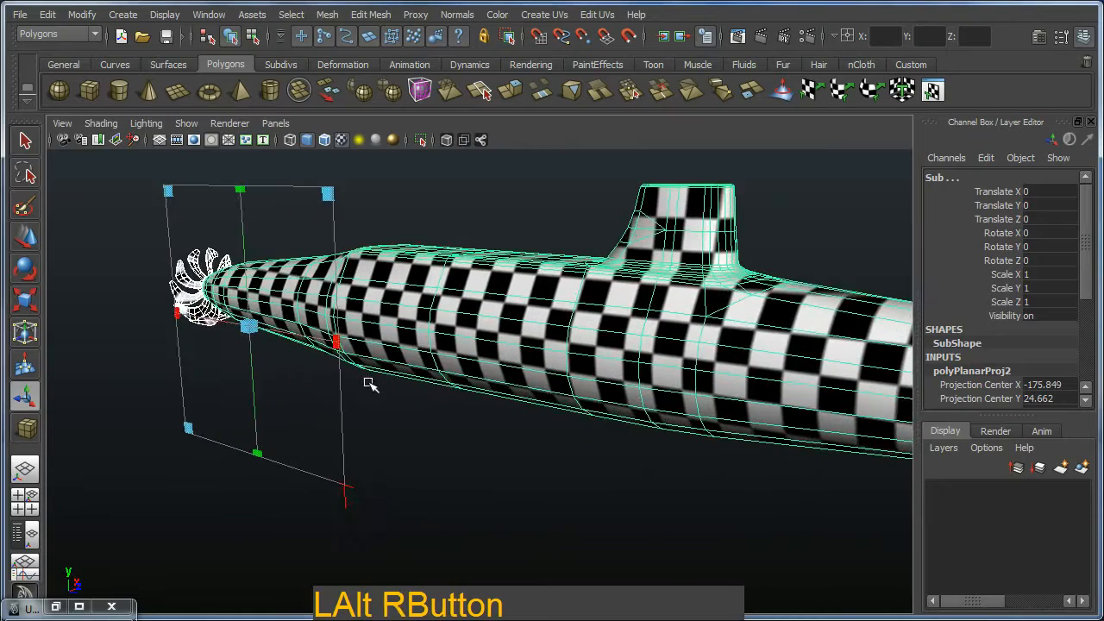
{"action": "mouse_move", "coordinate": [365, 382]}
{"action": "left_mouse_down", "text": "alt"}
{"action": "mouse_move", "coordinate": [353, 389]}
{"action": "mouse_move", "coordinate": [360, 379]}
{"action": "left_mouse_up", "text": "alt"}
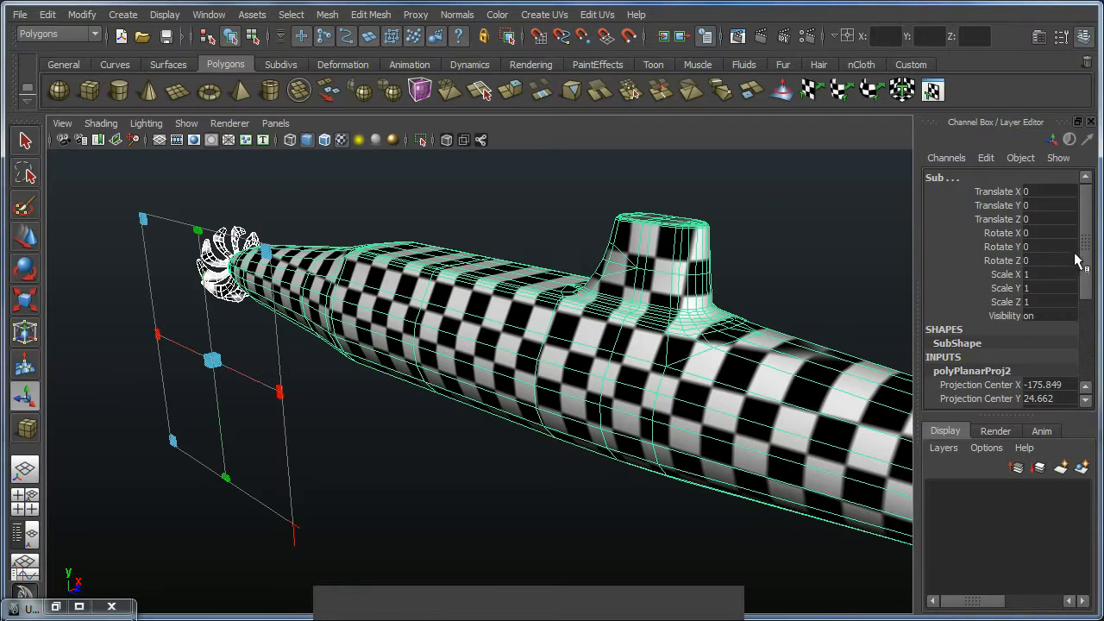
Set both Projection Width and Projection Height of polyPlanarProj2 to 100.
{"action": "left_click_drag", "start_coordinate": [1084, 260], "coordinate": [1087, 308]}
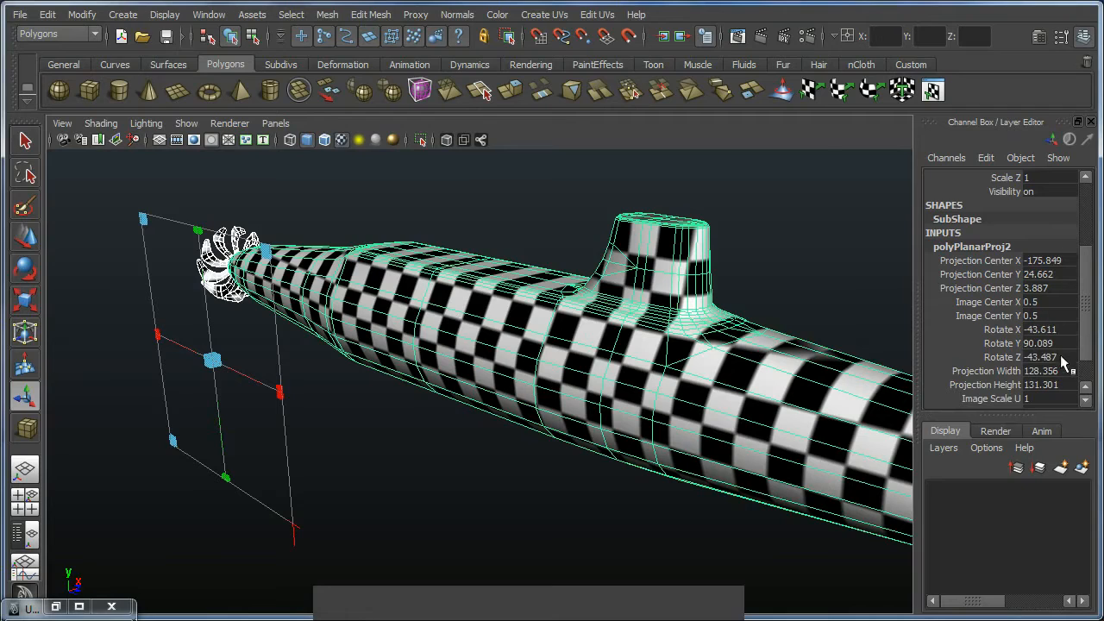
{"action": "left_click_drag", "start_coordinate": [1089, 321], "coordinate": [1061, 345]}
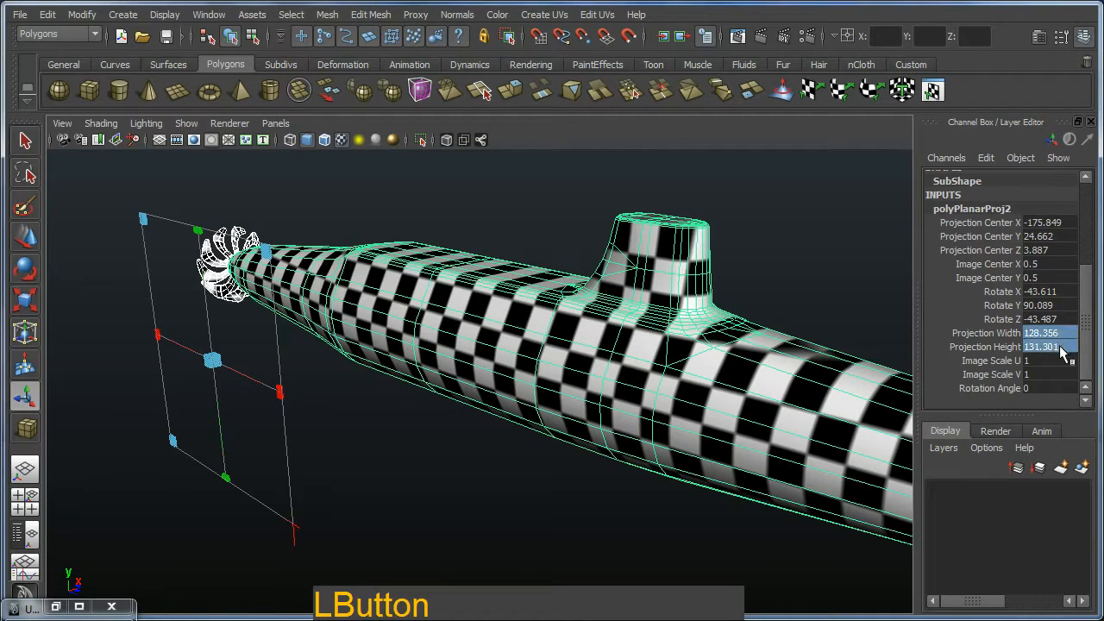
{"action": "type", "text": "1"}
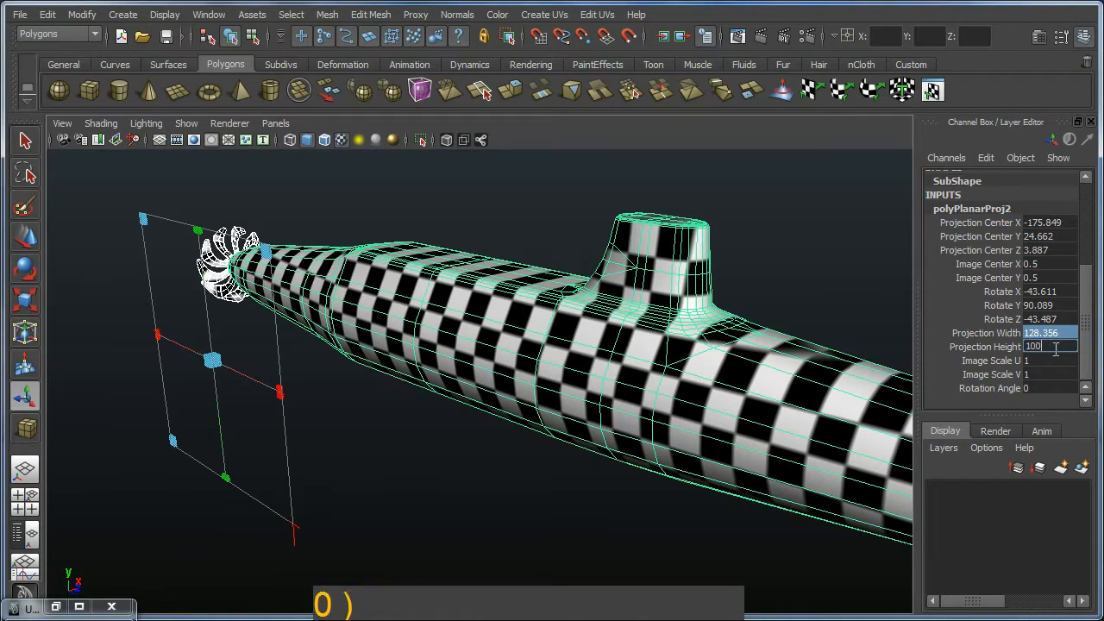
{"action": "type", "text": "00"}
{"action": "key", "text": "Return"}
Examine the checker proportions along the hull's side from the stern to the sail.
{"action": "left_click_drag", "start_coordinate": [395, 343], "coordinate": [501, 336], "text": "alt"}
{"action": "right_click_drag", "start_coordinate": [501, 336], "coordinate": [621, 389], "text": "alt"}
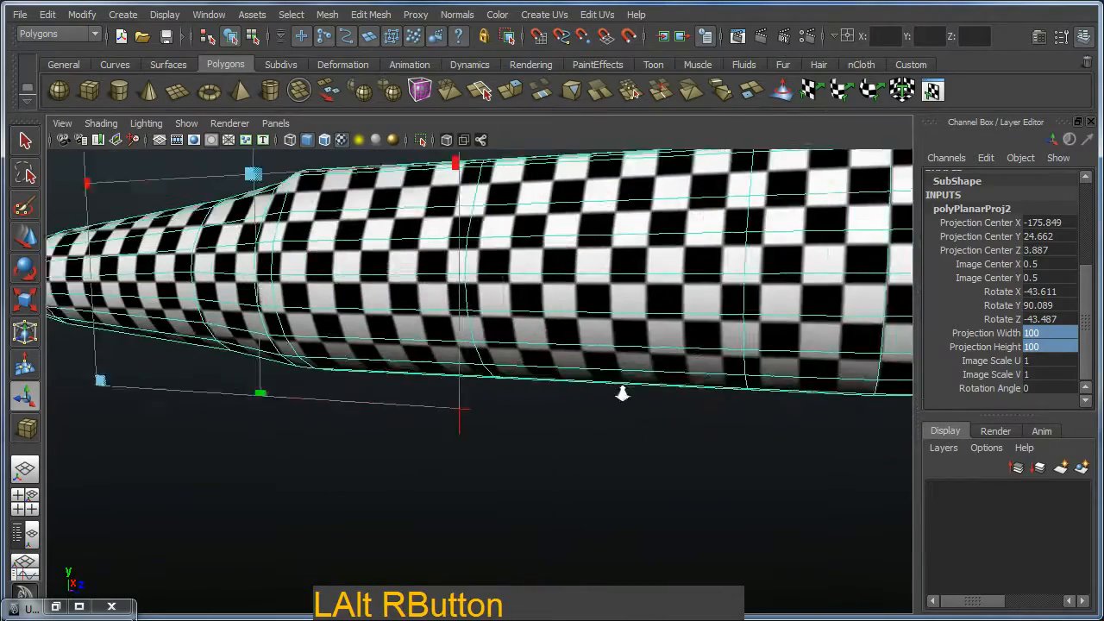
{"action": "middle_click_drag", "start_coordinate": [621, 389], "coordinate": [586, 332], "text": "alt"}
{"action": "right_click_drag", "start_coordinate": [630, 373], "coordinate": [544, 358], "text": "alt"}
{"action": "left_click_drag", "start_coordinate": [543, 358], "coordinate": [654, 377], "text": "alt"}
{"action": "right_click_drag", "start_coordinate": [654, 377], "coordinate": [620, 376], "text": "alt"}
{"action": "middle_click_drag", "start_coordinate": [620, 375], "coordinate": [823, 451], "text": "alt"}
{"action": "left_click_drag", "start_coordinate": [517, 362], "coordinate": [767, 406], "text": "alt"}
Reselect the submarine hull and display the transform handles of its polyPlanarProj2 projection.
{"action": "left_click", "coordinate": [779, 468]}
{"action": "left_click", "coordinate": [773, 456]}
{"action": "key", "text": "ctrl+z"}
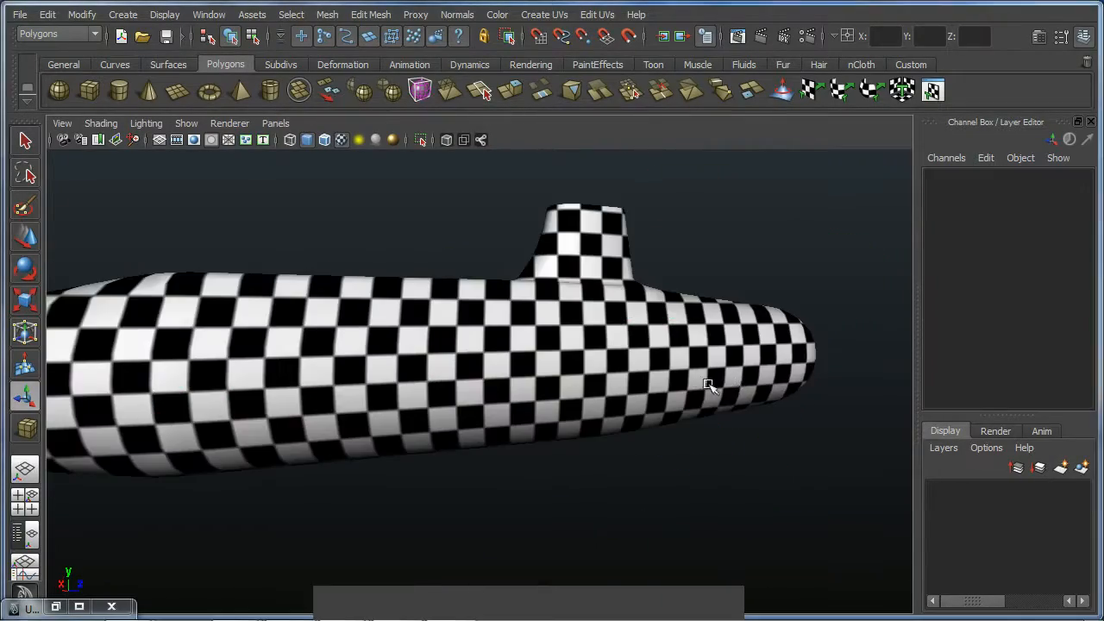
{"action": "left_click_drag", "start_coordinate": [672, 387], "coordinate": [671, 387], "text": "alt"}
{"action": "left_click", "coordinate": [657, 377]}
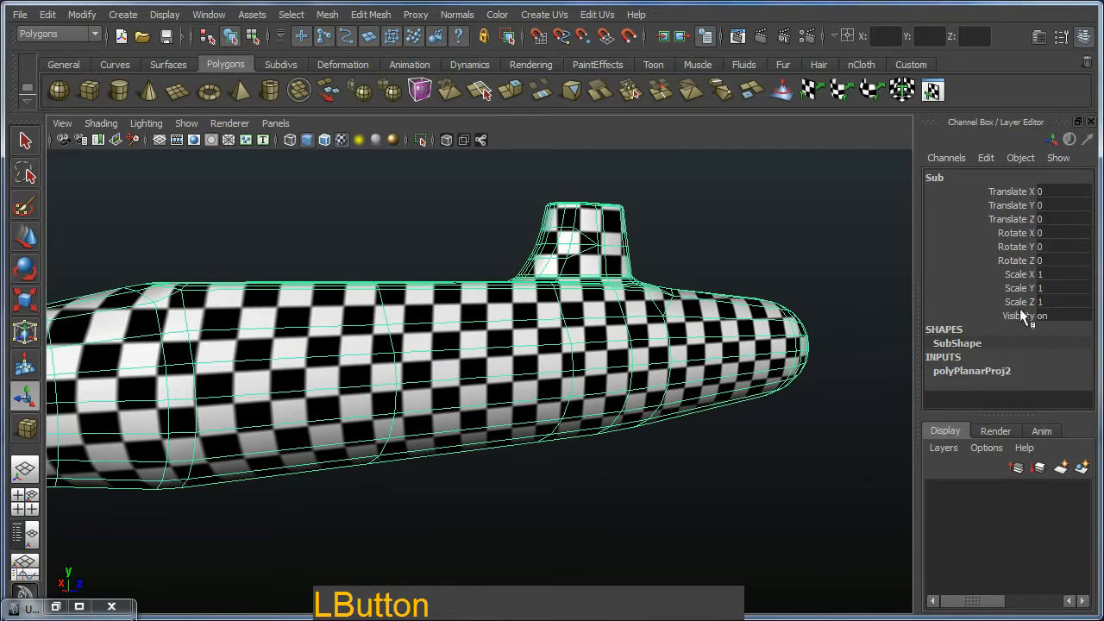
{"action": "left_click", "coordinate": [967, 370]}
{"action": "left_click_drag", "start_coordinate": [802, 388], "coordinate": [664, 431], "text": "alt"}
{"action": "right_click_drag", "start_coordinate": [664, 431], "coordinate": [483, 474], "text": "alt"}
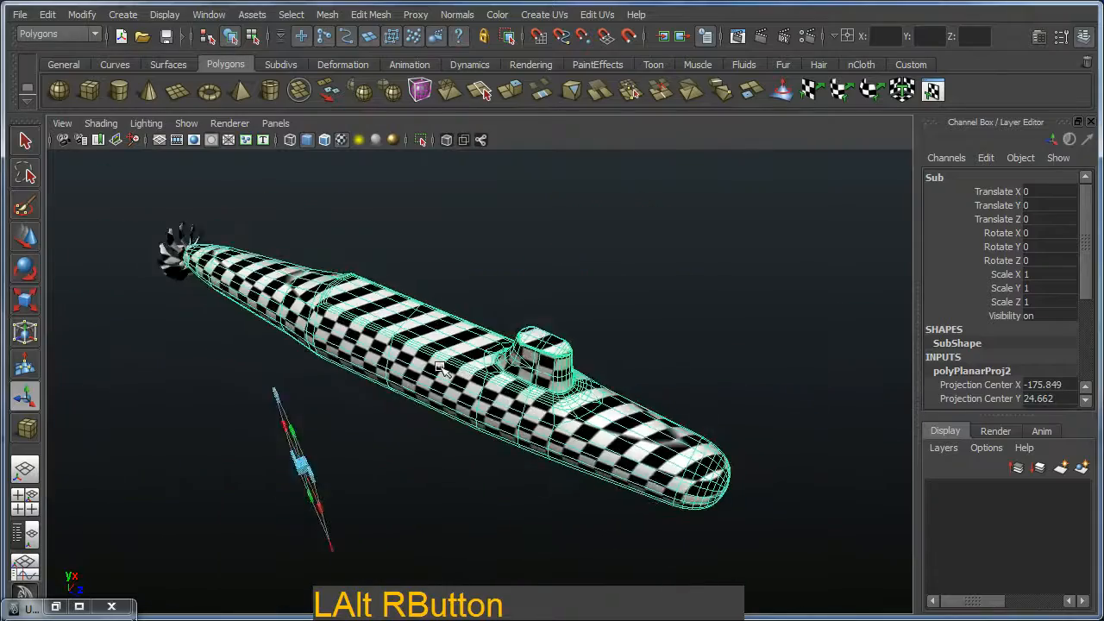
{"action": "middle_click_drag", "start_coordinate": [483, 474], "coordinate": [579, 421], "text": "alt"}
{"action": "left_click_drag", "start_coordinate": [580, 421], "coordinate": [568, 419], "text": "alt"}
{"action": "left_click", "coordinate": [422, 512]}
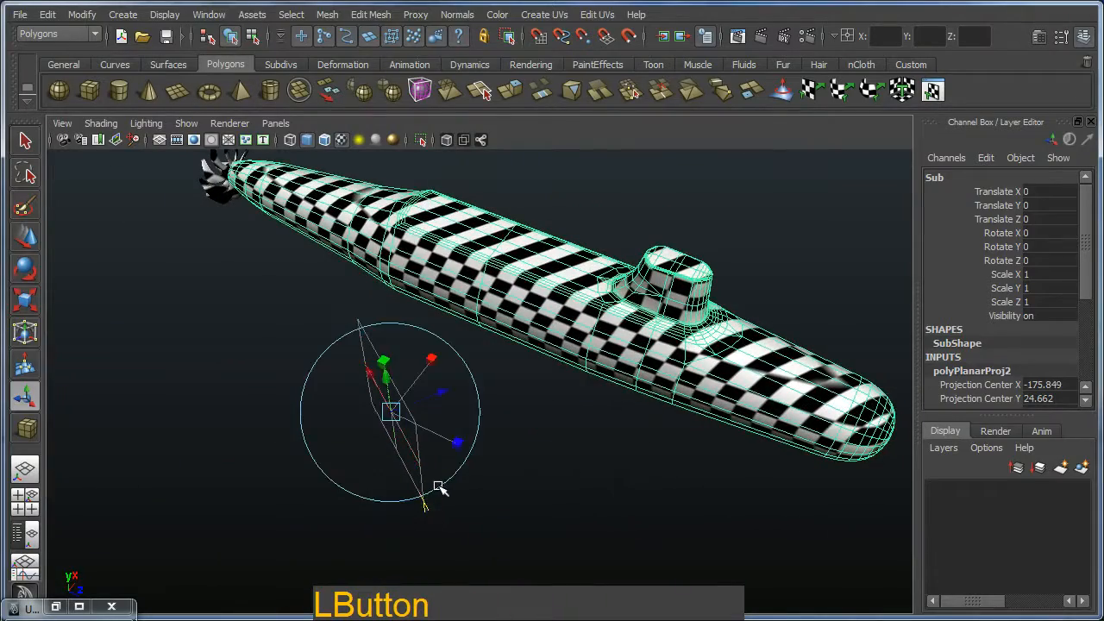
Examine the square projection plane against the checker squares on the hull's stern.
{"action": "left_click_drag", "start_coordinate": [438, 488], "coordinate": [481, 359]}
{"action": "right_click_drag", "start_coordinate": [480, 360], "coordinate": [552, 379], "text": "alt"}
{"action": "middle_click_drag", "start_coordinate": [552, 379], "coordinate": [690, 421], "text": "alt"}
{"action": "left_click_drag", "start_coordinate": [690, 421], "coordinate": [595, 462], "text": "alt"}
{"action": "right_click_drag", "start_coordinate": [595, 462], "coordinate": [641, 501], "text": "alt"}
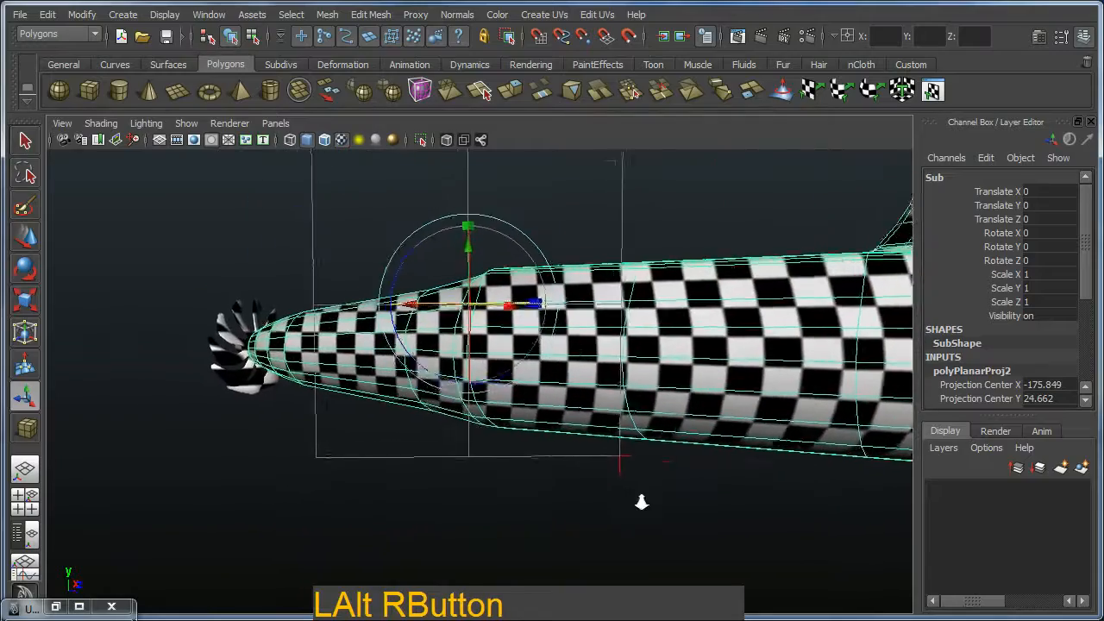
{"action": "left_click_drag", "start_coordinate": [641, 501], "coordinate": [636, 498], "text": "alt"}
{"action": "left_click_drag", "start_coordinate": [509, 371], "coordinate": [512, 377], "text": "alt"}
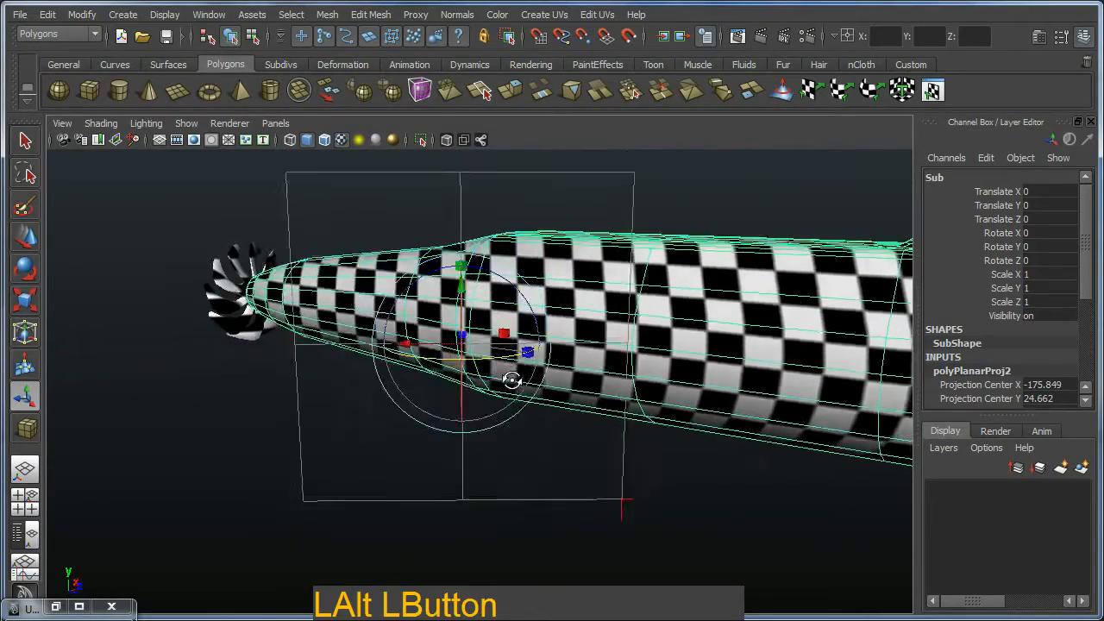
{"action": "right_click_drag", "start_coordinate": [512, 377], "coordinate": [581, 449], "text": "alt"}
{"action": "left_click_drag", "start_coordinate": [581, 449], "coordinate": [580, 440], "text": "alt"}
{"action": "middle_click_drag", "start_coordinate": [580, 440], "coordinate": [587, 486], "text": "alt"}
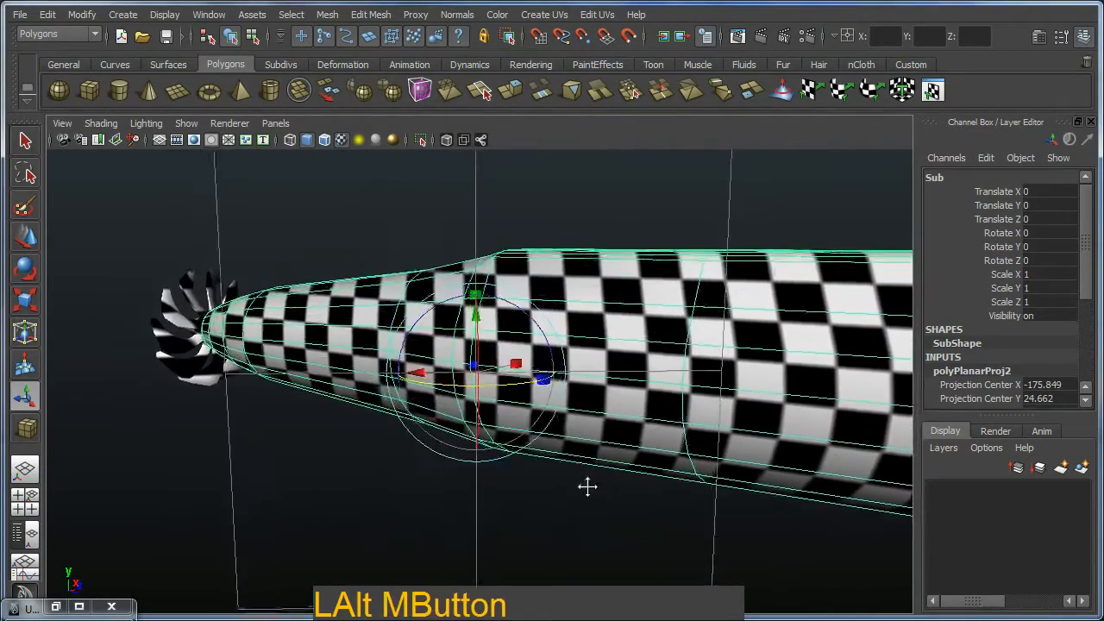
{"action": "left_click_drag", "start_coordinate": [587, 486], "coordinate": [546, 375], "text": "alt"}
Clear the selection to dismiss the projection manipulator and select the submarine hull again.
{"action": "left_click", "coordinate": [458, 400]}
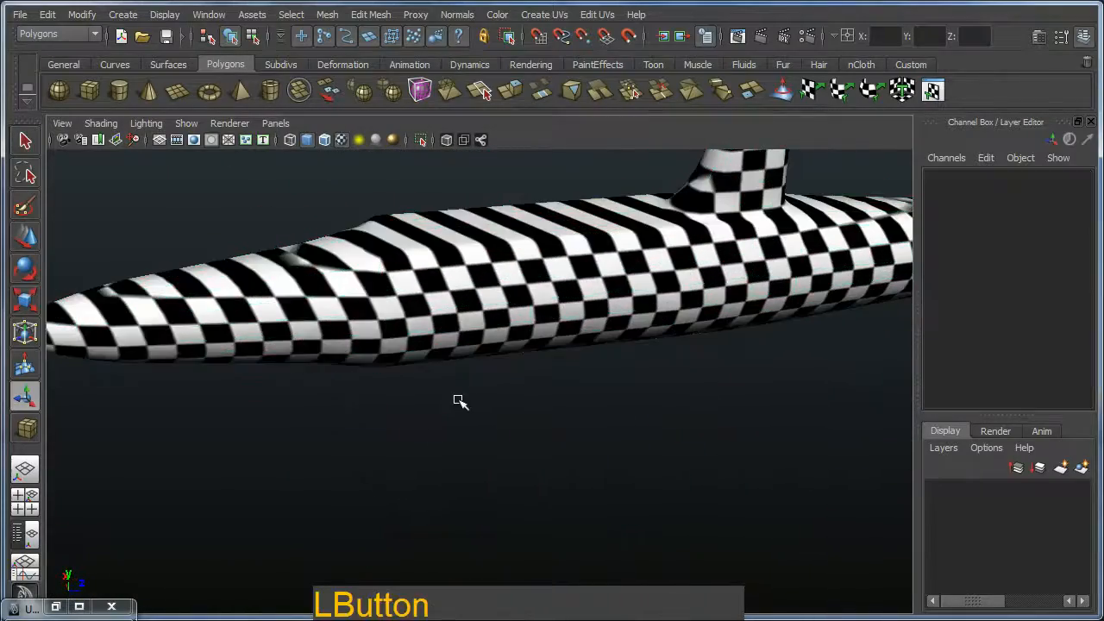
{"action": "middle_click_drag", "start_coordinate": [458, 399], "coordinate": [377, 453], "text": "alt"}
{"action": "left_click_drag", "start_coordinate": [377, 453], "coordinate": [319, 444], "text": "alt"}
{"action": "left_click", "coordinate": [258, 290]}
{"action": "left_click_drag", "start_coordinate": [380, 371], "coordinate": [528, 391], "text": "alt"}
{"action": "left_click", "coordinate": [552, 369]}
Examine the checker texture over the whole hull, from the nose and sail to the stern.
{"action": "middle_click_drag", "start_coordinate": [690, 383], "coordinate": [508, 340], "text": "alt"}
{"action": "right_click_drag", "start_coordinate": [690, 332], "coordinate": [655, 330], "text": "alt"}
{"action": "left_click_drag", "start_coordinate": [653, 328], "coordinate": [483, 362], "text": "alt"}
{"action": "middle_click_drag", "start_coordinate": [483, 362], "coordinate": [418, 423], "text": "alt"}
{"action": "right_click_drag", "start_coordinate": [418, 423], "coordinate": [371, 426], "text": "alt"}
{"action": "left_click_drag", "start_coordinate": [371, 426], "coordinate": [502, 419], "text": "alt"}
{"action": "middle_click_drag", "start_coordinate": [502, 419], "coordinate": [513, 363], "text": "alt"}
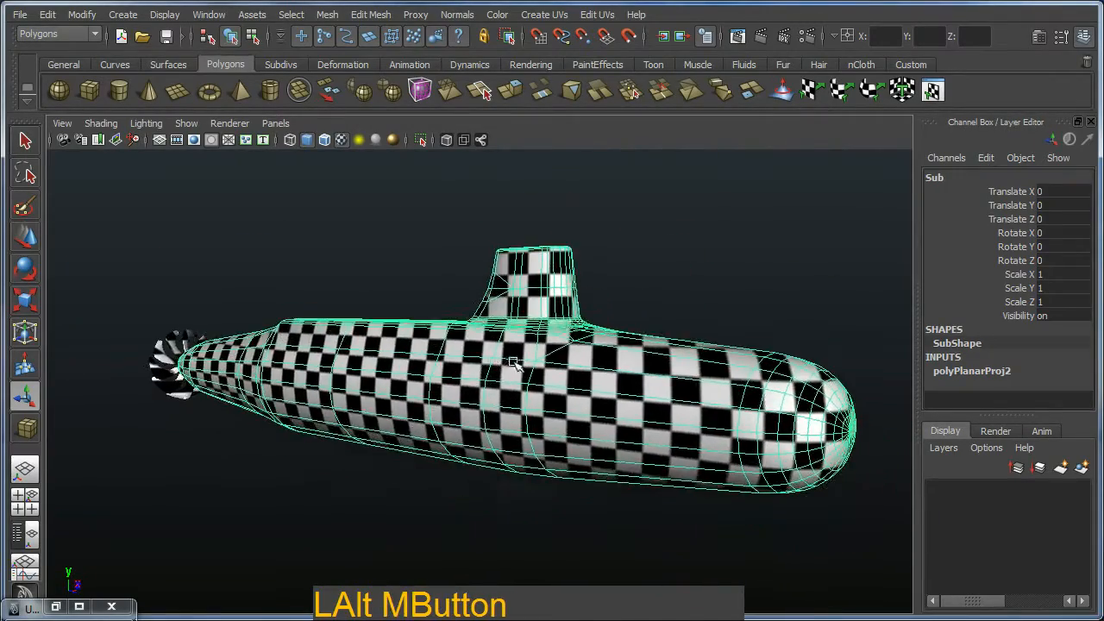
{"action": "key", "text": "ctrl+3"}
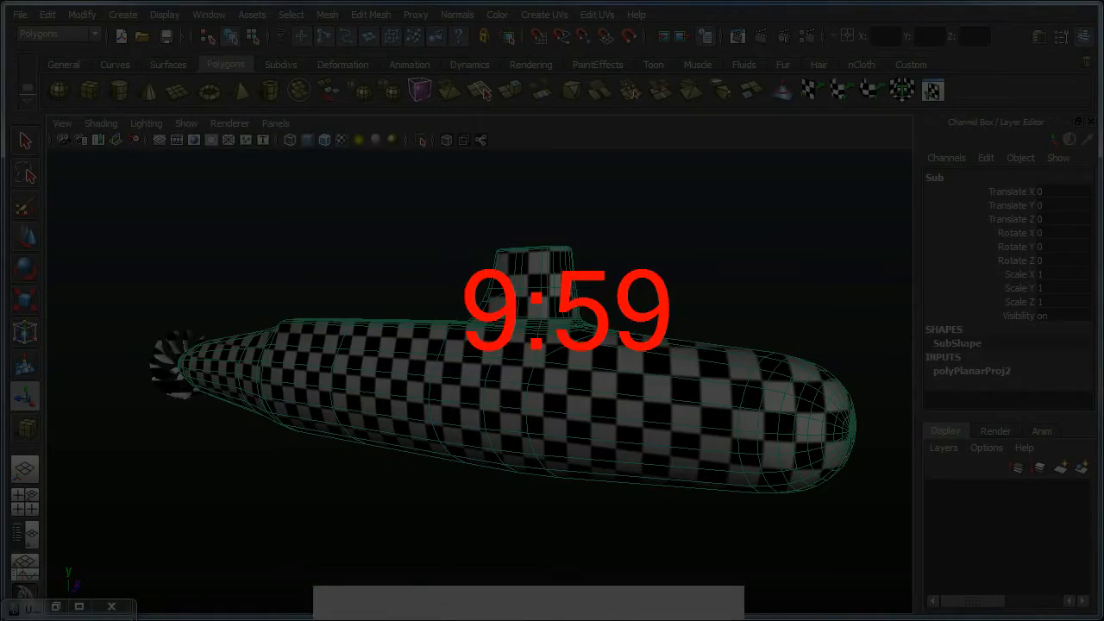
{"action": "key", "text": "Escape"}
Compare the checker texture on the hull's upper deck and sail top with the texture on its side.
{"action": "left_click_drag", "start_coordinate": [598, 283], "coordinate": [609, 284], "text": "alt"}
{"action": "middle_click_drag", "start_coordinate": [609, 284], "coordinate": [574, 278], "text": "alt"}
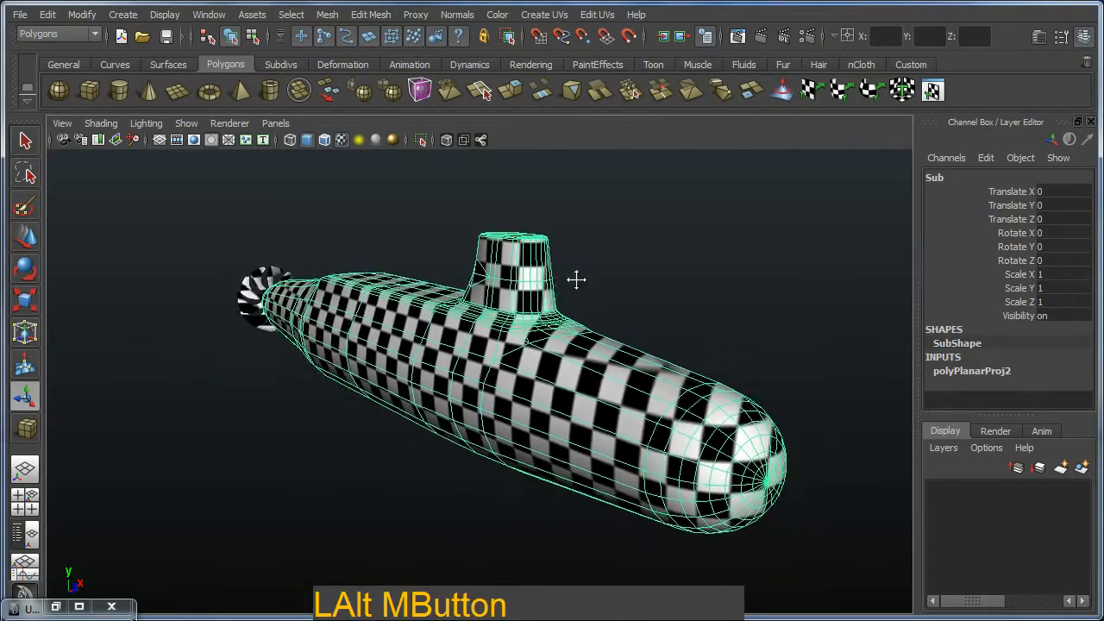
{"action": "left_click_drag", "start_coordinate": [574, 279], "coordinate": [448, 349], "text": "alt"}
{"action": "middle_click_drag", "start_coordinate": [448, 349], "coordinate": [429, 352], "text": "alt"}
{"action": "left_click_drag", "start_coordinate": [428, 353], "coordinate": [517, 362], "text": "alt"}
{"action": "middle_click_drag", "start_coordinate": [517, 362], "coordinate": [561, 358], "text": "alt"}
{"action": "left_click_drag", "start_coordinate": [561, 358], "coordinate": [582, 394], "text": "alt"}
{"action": "middle_click_drag", "start_coordinate": [526, 362], "coordinate": [441, 315], "text": "alt"}
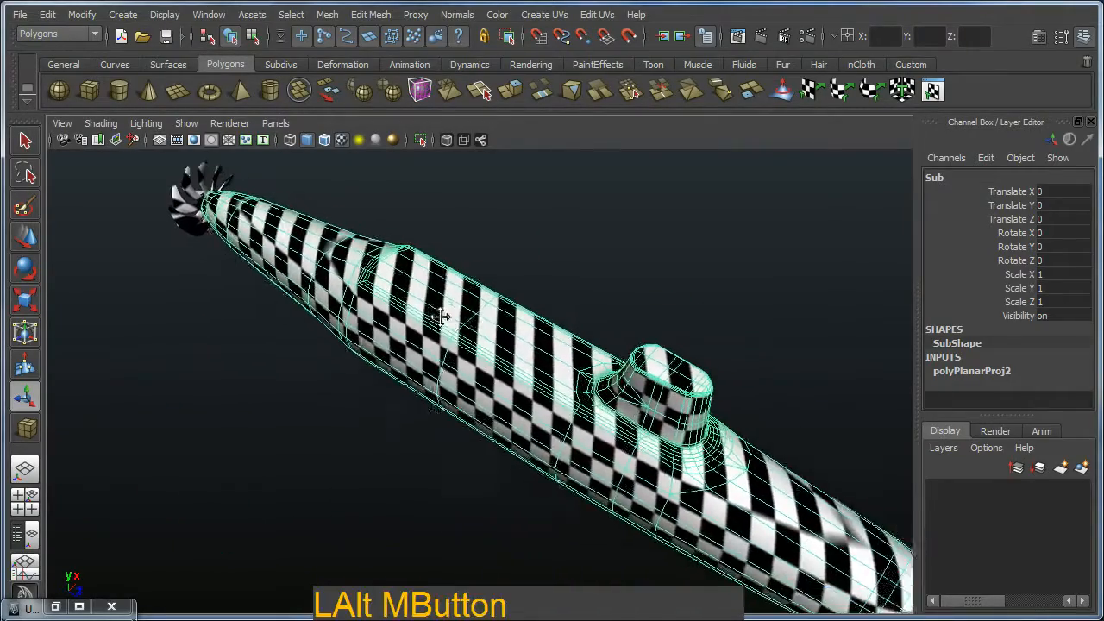
{"action": "left_click_drag", "start_coordinate": [441, 315], "coordinate": [466, 306], "text": "alt"}
{"action": "middle_click_drag", "start_coordinate": [466, 306], "coordinate": [449, 310], "text": "alt"}
{"action": "left_click_drag", "start_coordinate": [448, 310], "coordinate": [481, 328], "text": "alt"}
{"action": "middle_click_drag", "start_coordinate": [480, 328], "coordinate": [441, 311], "text": "alt"}
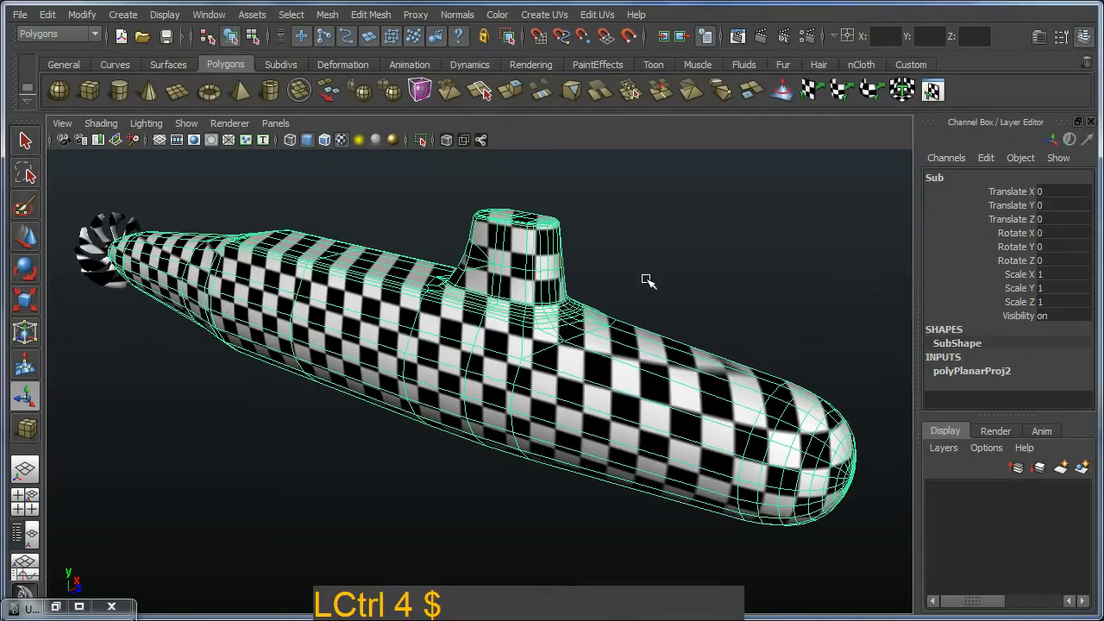
Apply Cylindrical Mapping to the selected submarine hull.
{"action": "middle_click_drag", "start_coordinate": [648, 281], "coordinate": [624, 294], "text": "alt"}
{"action": "right_click_drag", "start_coordinate": [623, 294], "coordinate": [630, 340], "text": "alt"}
{"action": "left_click_drag", "start_coordinate": [630, 340], "coordinate": [594, 313], "text": "alt"}
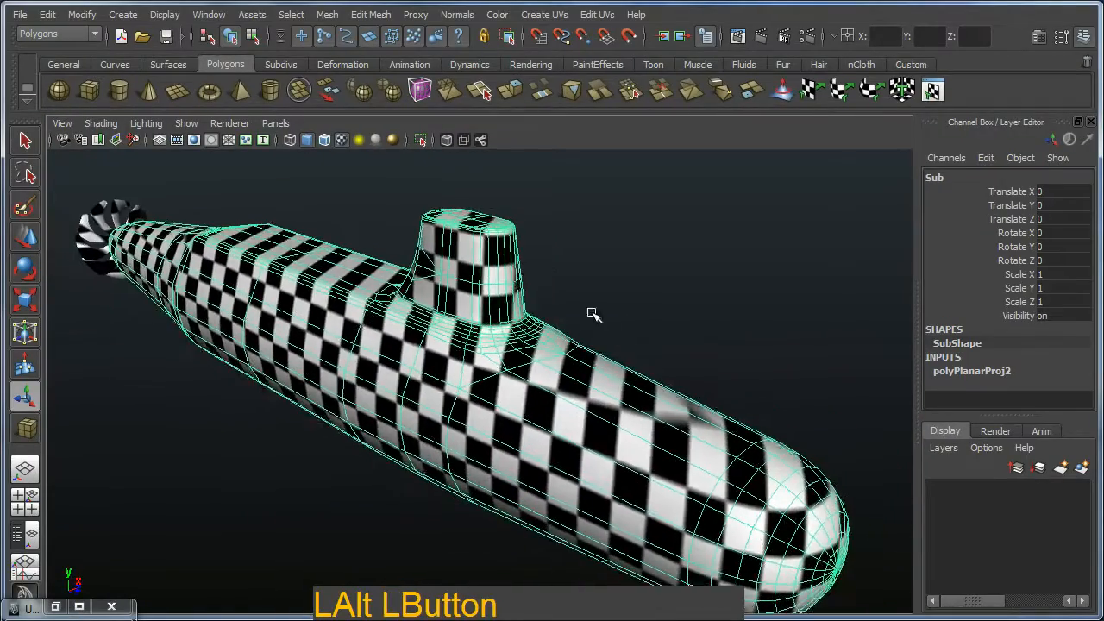
{"action": "right_click_drag", "start_coordinate": [594, 313], "coordinate": [559, 269], "text": "alt"}
{"action": "middle_click_drag", "start_coordinate": [559, 268], "coordinate": [562, 306], "text": "alt"}
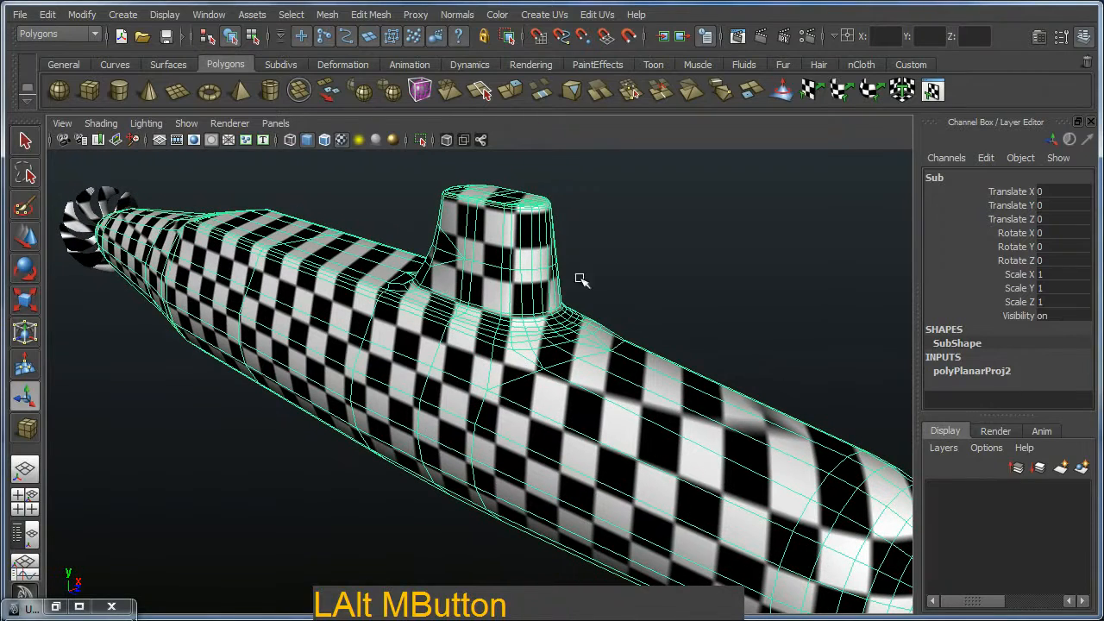
{"action": "left_click", "coordinate": [561, 15]}
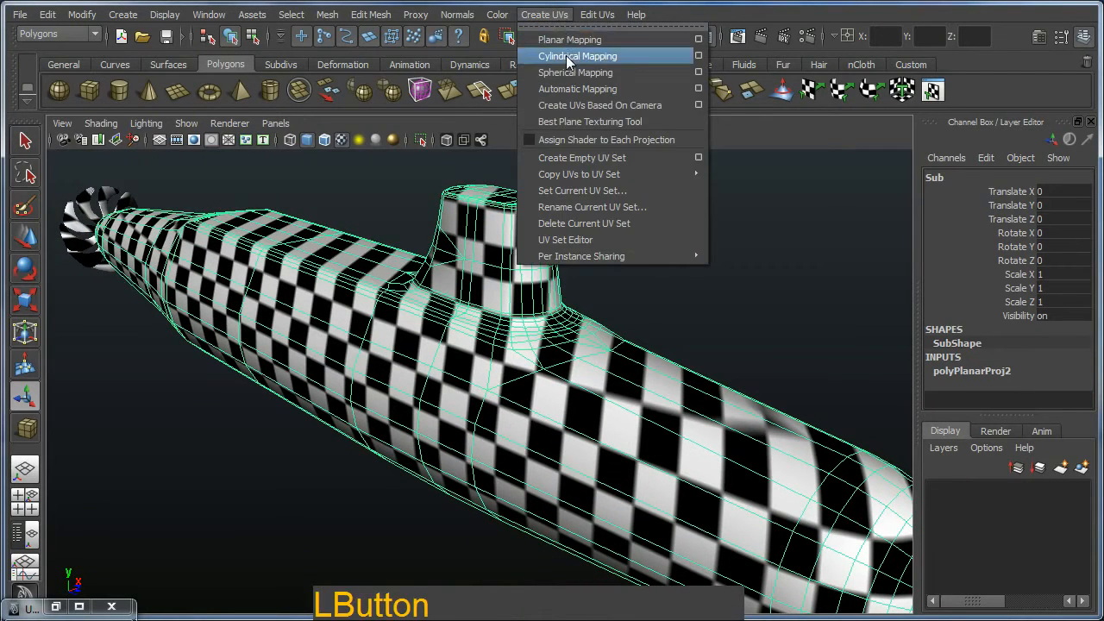
{"action": "left_click", "coordinate": [577, 56]}
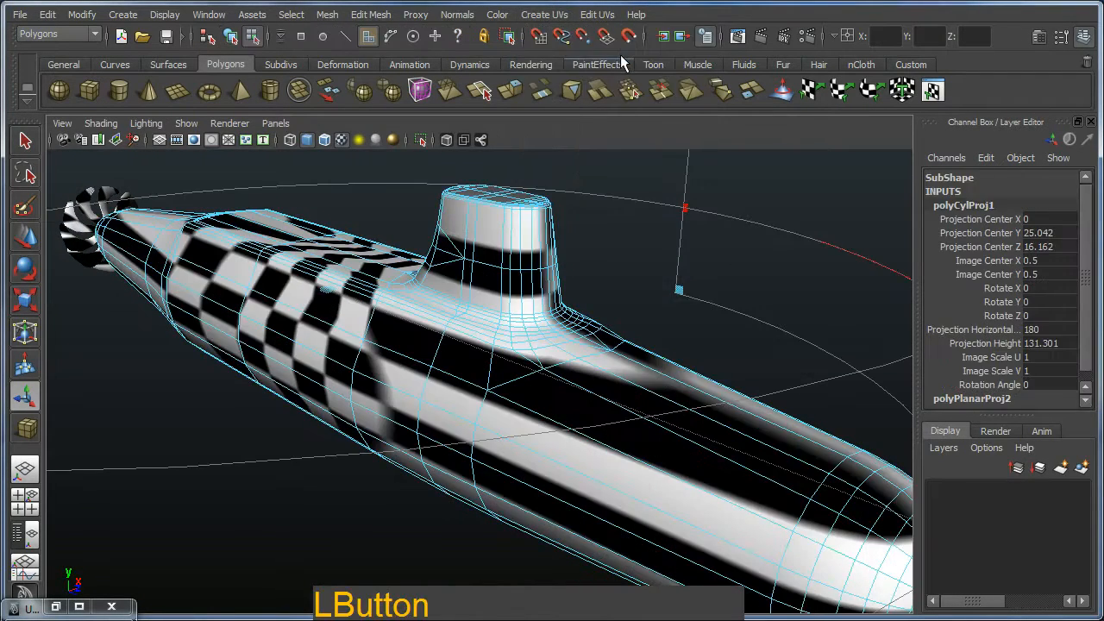
Examine how the cylindrical projection is oriented around the hull compared with the hull's lengthwise axis.
{"action": "right_click_drag", "start_coordinate": [648, 313], "coordinate": [475, 219], "text": "alt"}
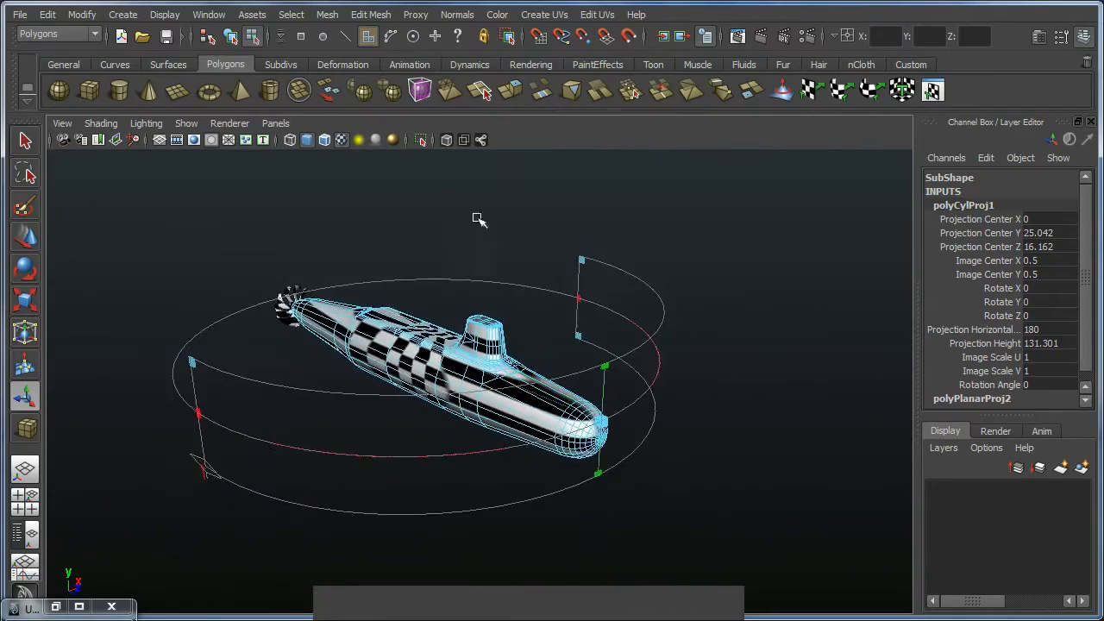
{"action": "middle_click_drag", "start_coordinate": [475, 219], "coordinate": [507, 263], "text": "alt"}
{"action": "left_click_drag", "start_coordinate": [507, 263], "coordinate": [595, 339], "text": "alt"}
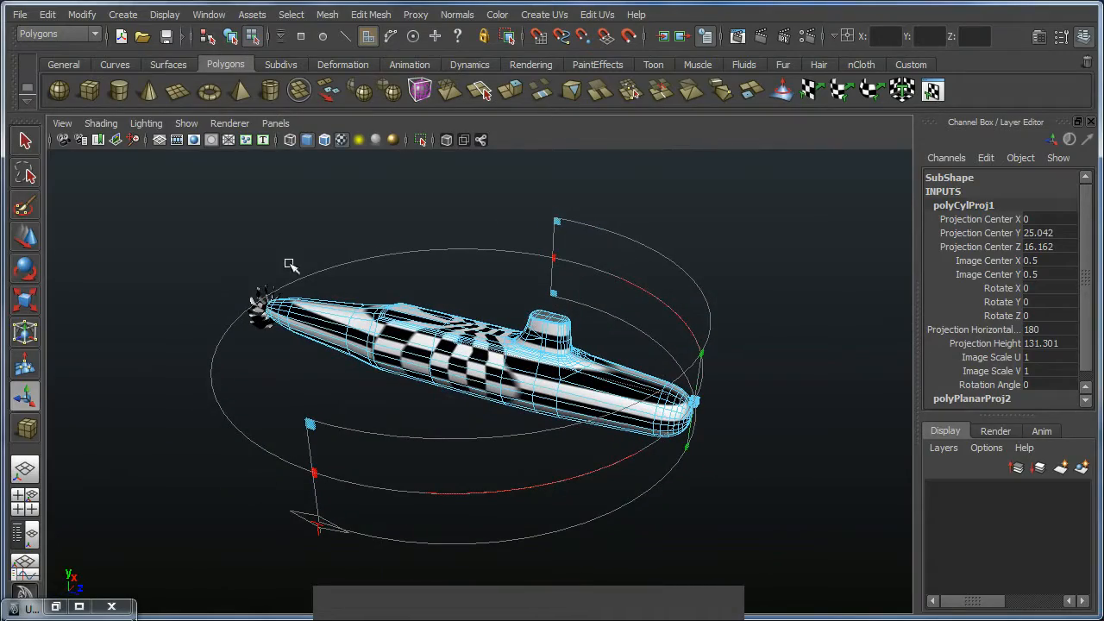
{"action": "left_click_drag", "start_coordinate": [500, 419], "coordinate": [449, 392], "text": "alt"}
{"action": "middle_click_drag", "start_coordinate": [448, 393], "coordinate": [485, 409], "text": "alt"}
{"action": "left_click_drag", "start_coordinate": [486, 408], "coordinate": [479, 394], "text": "alt"}
{"action": "middle_click_drag", "start_coordinate": [479, 394], "coordinate": [485, 397], "text": "alt"}
{"action": "left_click_drag", "start_coordinate": [486, 396], "coordinate": [508, 399], "text": "alt"}
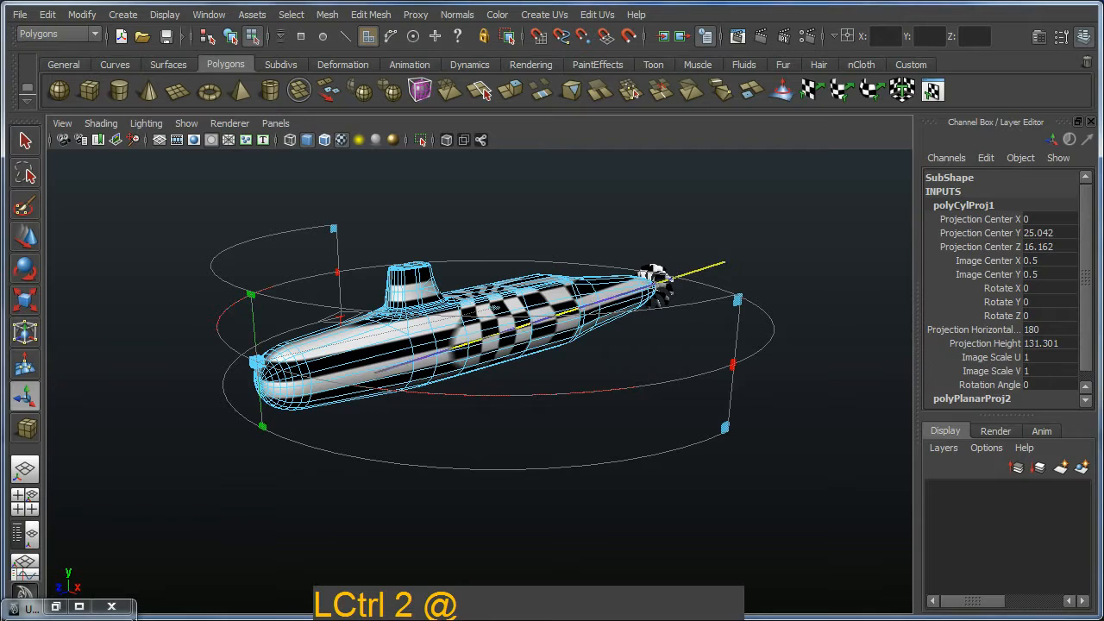
{"action": "left_click_drag", "start_coordinate": [377, 372], "coordinate": [116, 417]}
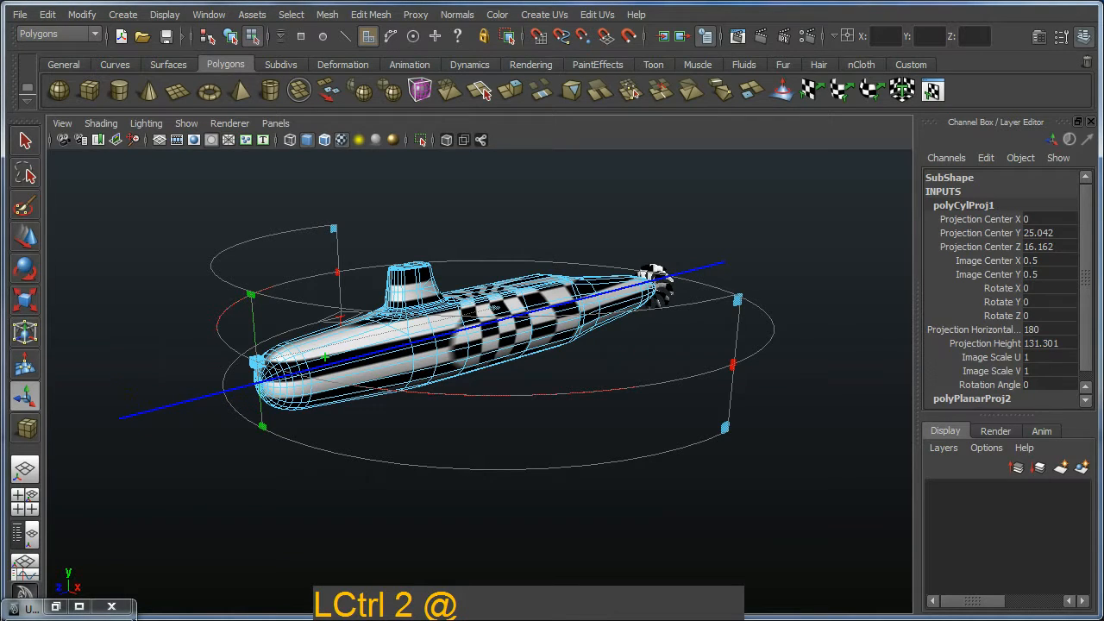
{"action": "left_click_drag", "start_coordinate": [467, 360], "coordinate": [484, 498]}
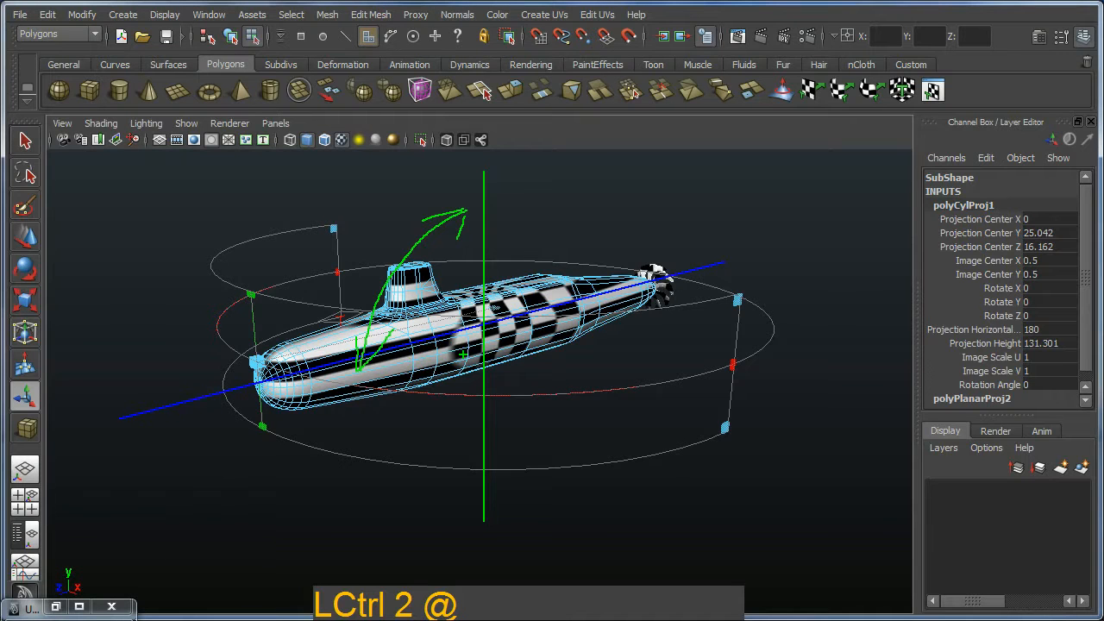
{"action": "key", "text": "Escape"}
Rotate the hull's cylindrical projection to exactly -90 about X so it runs along the hull's length.
{"action": "left_click_drag", "start_coordinate": [498, 338], "coordinate": [535, 379], "text": "alt"}
{"action": "left_click", "coordinate": [319, 403]}
{"action": "left_click_drag", "start_coordinate": [352, 397], "coordinate": [609, 164], "text": "alt"}
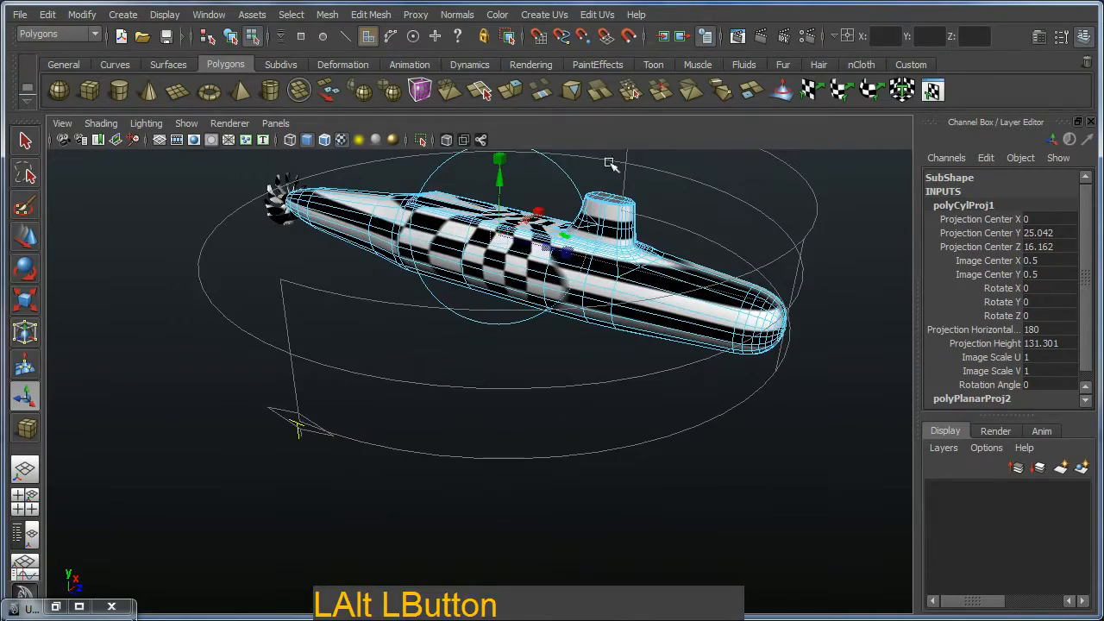
{"action": "left_click", "coordinate": [536, 211]}
{"action": "middle_click_drag", "start_coordinate": [536, 210], "coordinate": [523, 273], "text": "alt"}
{"action": "left_click_drag", "start_coordinate": [523, 273], "coordinate": [404, 181]}
{"action": "key", "text": "ctrl+4"}
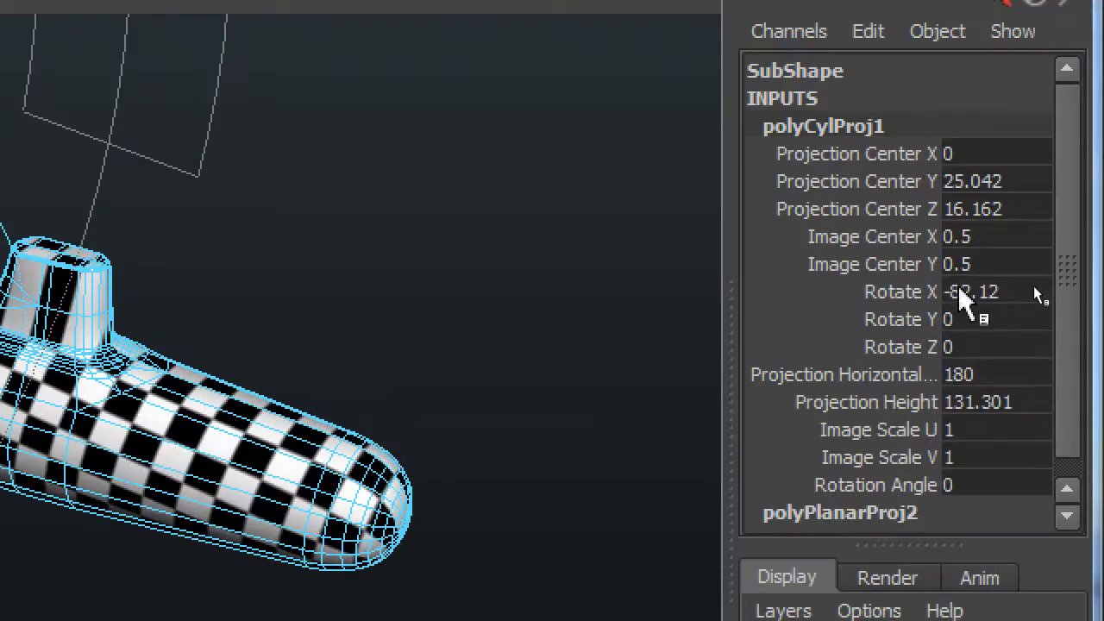
{"action": "double_click", "coordinate": [1038, 292]}
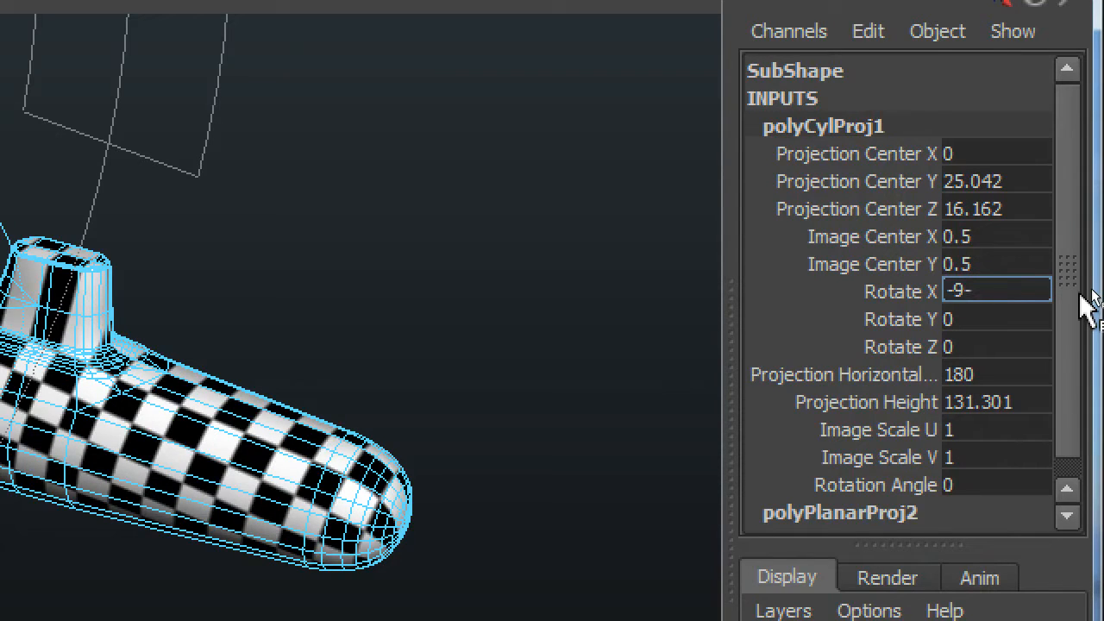
{"action": "key", "text": "Return"}
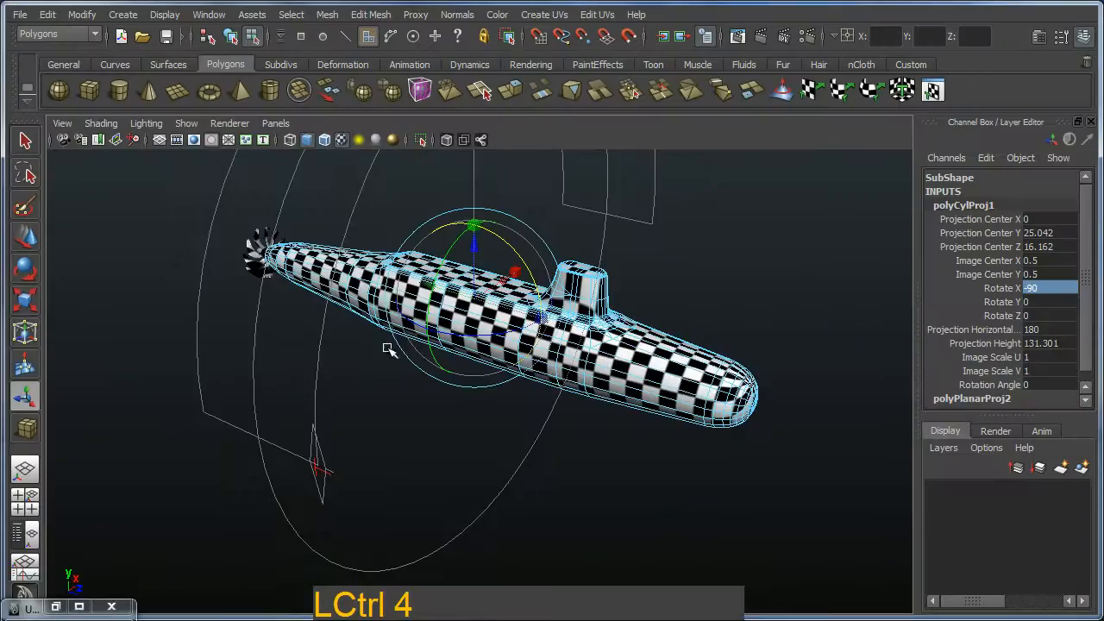
Examine the rotated cylindrical checker texture along the hull's side and upper deck toward the stern.
{"action": "left_click_drag", "start_coordinate": [448, 346], "coordinate": [382, 353], "text": "alt"}
{"action": "middle_click_drag", "start_coordinate": [382, 352], "coordinate": [412, 336], "text": "alt"}
{"action": "right_click_drag", "start_coordinate": [412, 335], "coordinate": [628, 408], "text": "alt"}
{"action": "left_click_drag", "start_coordinate": [628, 408], "coordinate": [407, 428], "text": "alt"}
{"action": "right_click_drag", "start_coordinate": [407, 428], "coordinate": [547, 468], "text": "alt"}
{"action": "left_click_drag", "start_coordinate": [547, 468], "coordinate": [472, 441], "text": "alt"}
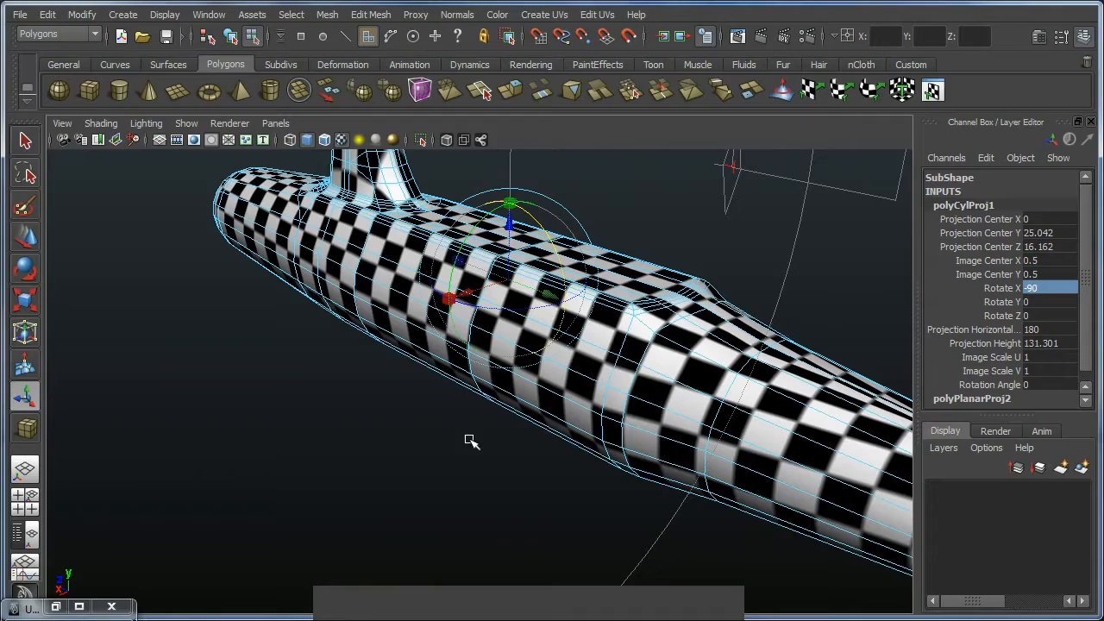
{"action": "left_click_drag", "start_coordinate": [474, 422], "coordinate": [454, 360], "text": "alt"}
{"action": "middle_click_drag", "start_coordinate": [454, 360], "coordinate": [392, 301], "text": "alt"}
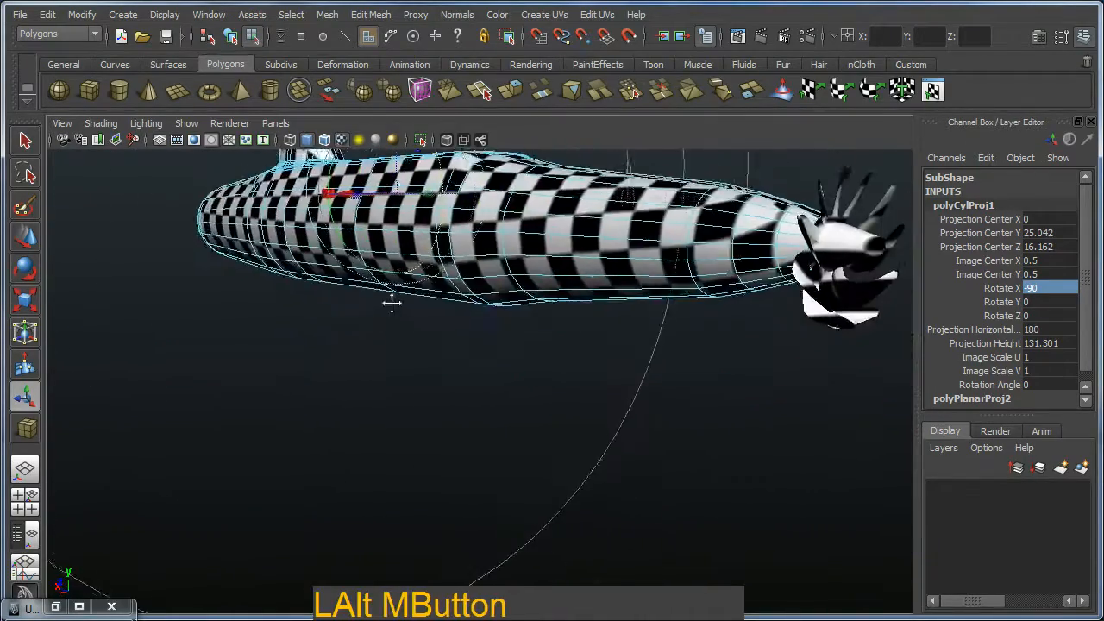
{"action": "left_click_drag", "start_coordinate": [391, 301], "coordinate": [419, 344], "text": "alt"}
{"action": "middle_click_drag", "start_coordinate": [419, 344], "coordinate": [405, 362], "text": "alt"}
{"action": "left_click_drag", "start_coordinate": [406, 362], "coordinate": [426, 333], "text": "alt"}
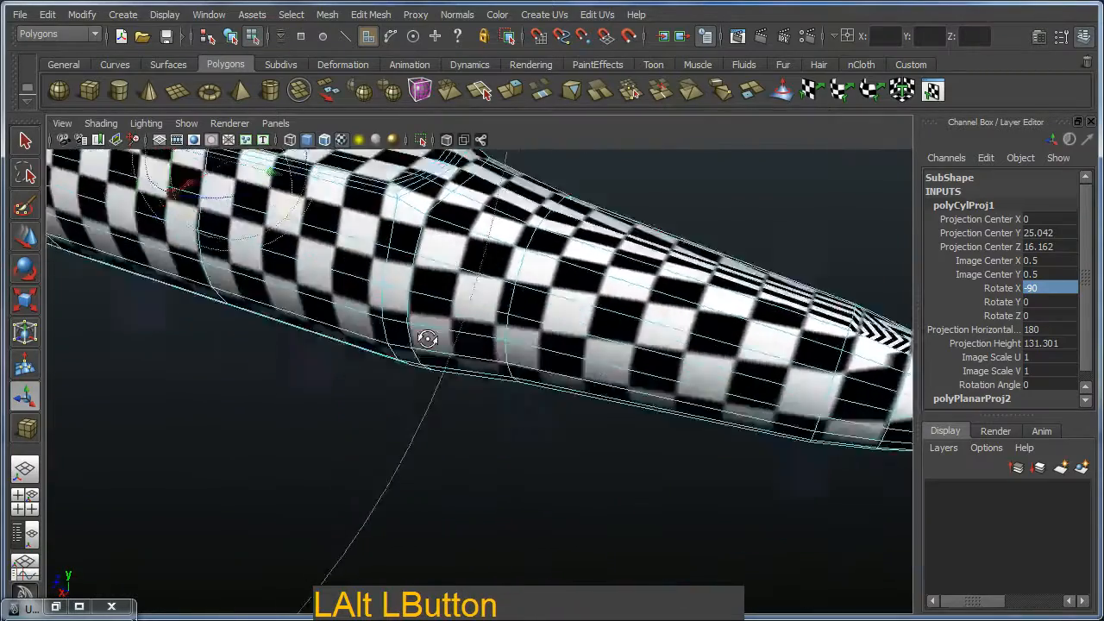
Inspect the checker squares on the hull's lower side and underside between the nose and the propeller.
{"action": "middle_click_drag", "start_coordinate": [426, 333], "coordinate": [478, 461], "text": "alt"}
{"action": "left_click_drag", "start_coordinate": [478, 461], "coordinate": [483, 431], "text": "alt"}
{"action": "middle_click_drag", "start_coordinate": [483, 432], "coordinate": [456, 365], "text": "alt"}
{"action": "left_click_drag", "start_coordinate": [456, 365], "coordinate": [387, 389], "text": "alt"}
{"action": "left_click_drag", "start_coordinate": [423, 480], "coordinate": [434, 451], "text": "alt"}
{"action": "left_click_drag", "start_coordinate": [345, 222], "coordinate": [362, 268], "text": "alt"}
{"action": "middle_click_drag", "start_coordinate": [362, 267], "coordinate": [343, 385], "text": "alt"}
{"action": "left_click_drag", "start_coordinate": [343, 385], "coordinate": [460, 425], "text": "alt"}
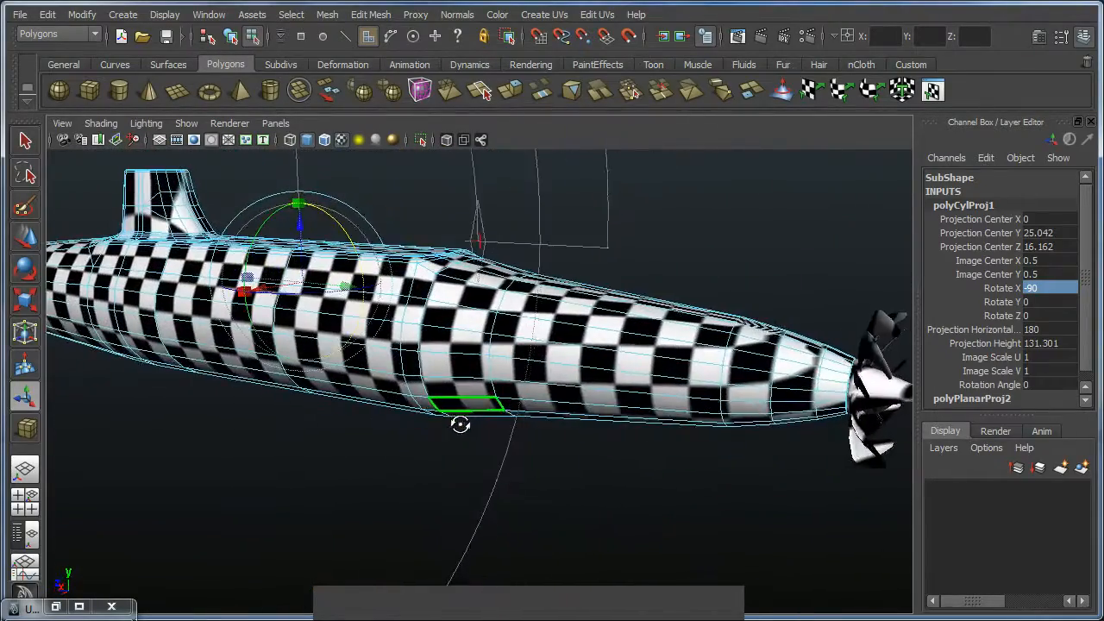
{"action": "middle_click_drag", "start_coordinate": [460, 425], "coordinate": [483, 480], "text": "alt"}
{"action": "right_click_drag", "start_coordinate": [483, 480], "coordinate": [475, 454], "text": "alt"}
{"action": "left_click_drag", "start_coordinate": [475, 453], "coordinate": [437, 444], "text": "alt"}
{"action": "middle_click_drag", "start_coordinate": [436, 443], "coordinate": [497, 456], "text": "alt"}
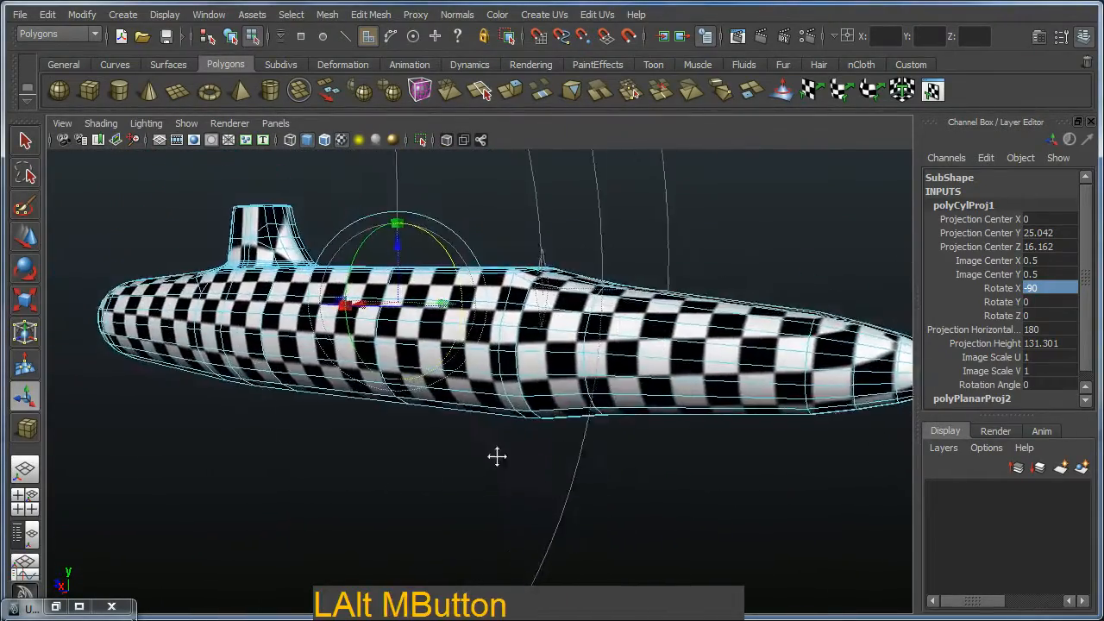
{"action": "left_click_drag", "start_coordinate": [497, 456], "coordinate": [527, 473], "text": "alt"}
{"action": "right_click_drag", "start_coordinate": [527, 473], "coordinate": [561, 447], "text": "alt"}
Switch the cylindrical projection back to its scale handles and examine where its center sits on the hull.
{"action": "left_click", "coordinate": [639, 313]}
{"action": "left_click_drag", "start_coordinate": [641, 323], "coordinate": [623, 369], "text": "alt"}
{"action": "right_click_drag", "start_coordinate": [570, 276], "coordinate": [465, 259], "text": "alt"}
{"action": "left_click_drag", "start_coordinate": [466, 258], "coordinate": [498, 275], "text": "alt"}
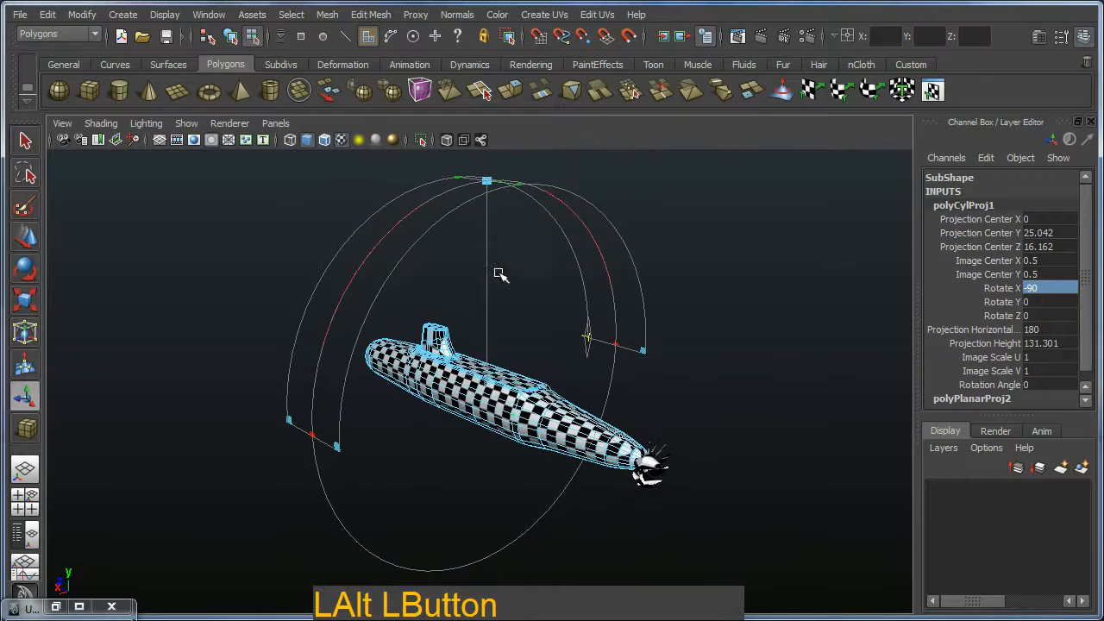
{"action": "left_click_drag", "start_coordinate": [488, 384], "coordinate": [449, 465]}
{"action": "right_click_drag", "start_coordinate": [448, 466], "coordinate": [685, 529], "text": "alt"}
{"action": "left_click_drag", "start_coordinate": [685, 530], "coordinate": [535, 439], "text": "alt"}
{"action": "middle_click_drag", "start_coordinate": [535, 440], "coordinate": [509, 431], "text": "alt"}
{"action": "right_click_drag", "start_coordinate": [509, 431], "coordinate": [500, 437], "text": "alt"}
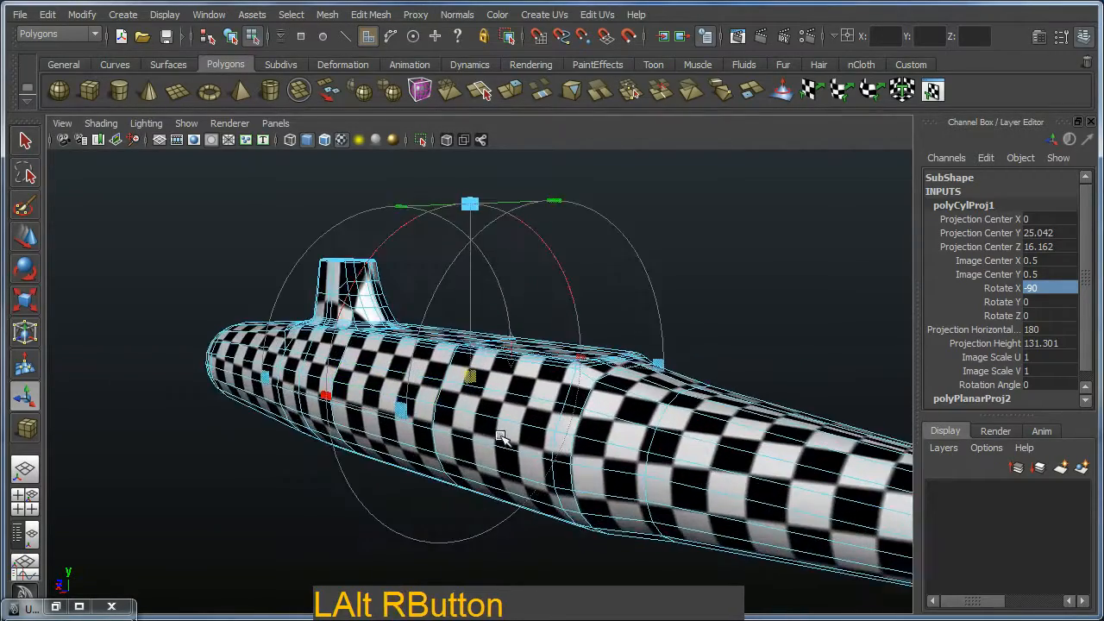
{"action": "left_click_drag", "start_coordinate": [500, 437], "coordinate": [483, 447], "text": "alt"}
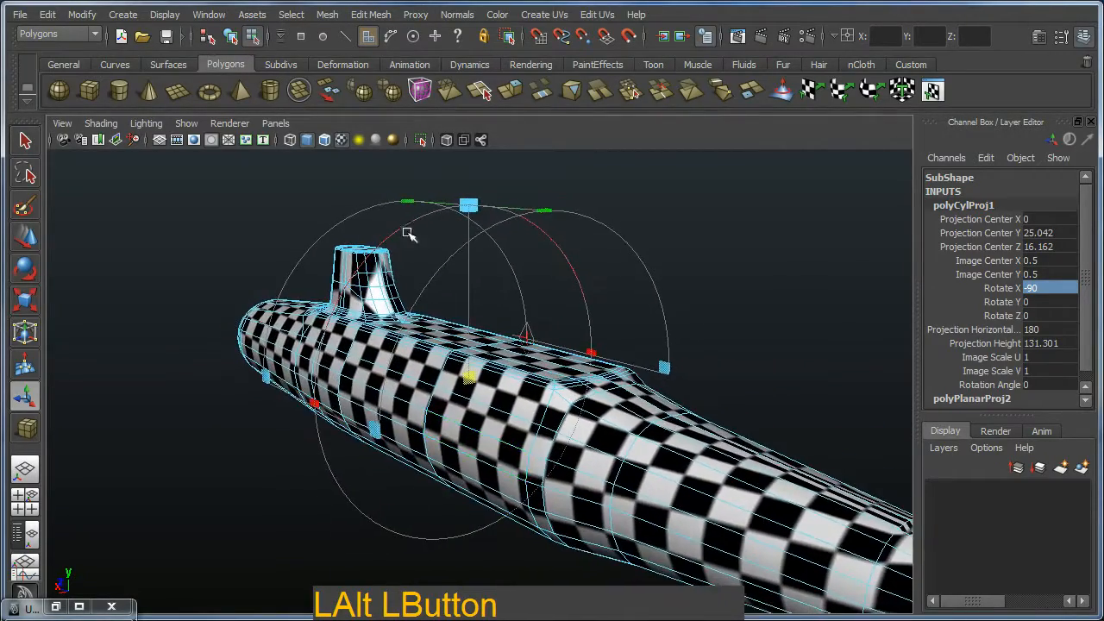
Turn off the texture display and compare the projection's center with the centerline of the bare hull and its sail height.
{"action": "left_click", "coordinate": [344, 138]}
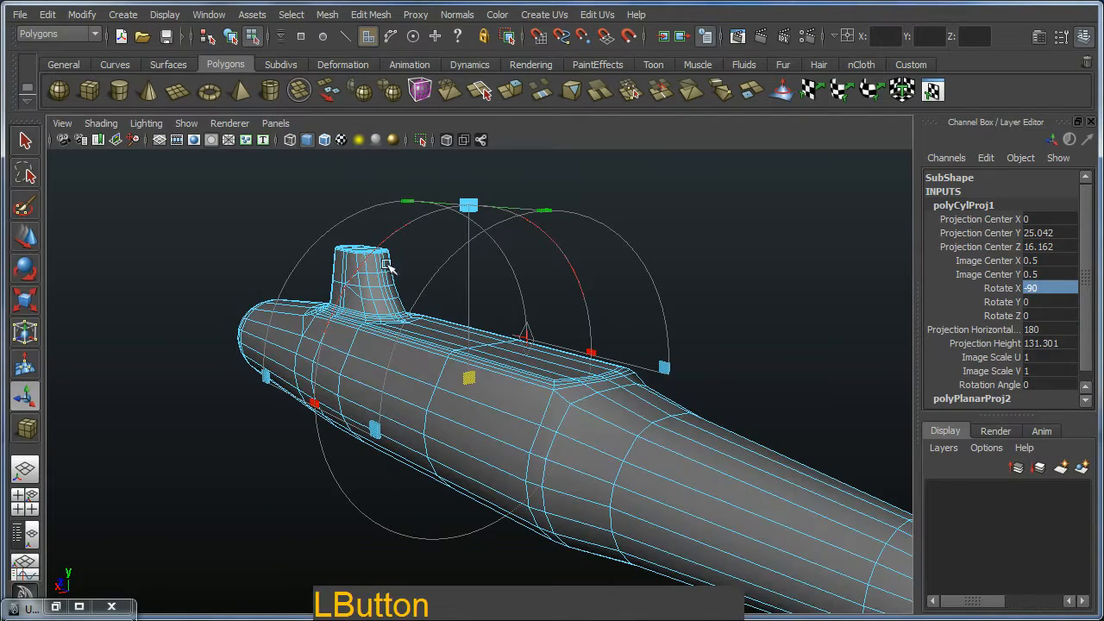
{"action": "left_click_drag", "start_coordinate": [483, 362], "coordinate": [439, 379], "text": "alt"}
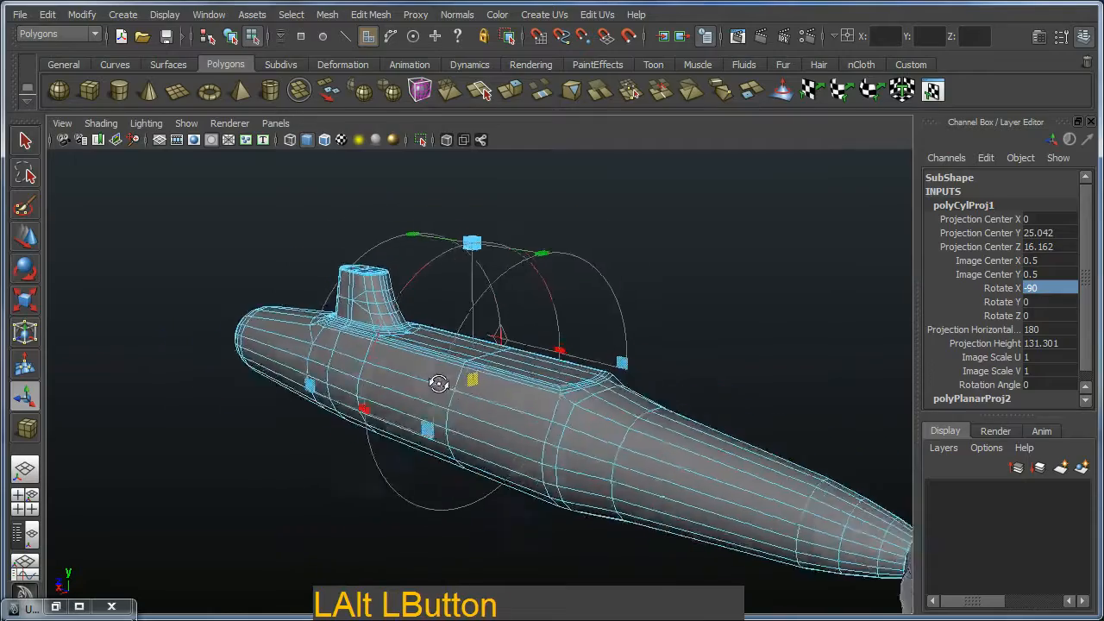
{"action": "middle_click_drag", "start_coordinate": [439, 379], "coordinate": [428, 323], "text": "alt"}
{"action": "left_click_drag", "start_coordinate": [428, 323], "coordinate": [420, 313], "text": "alt"}
{"action": "middle_click_drag", "start_coordinate": [420, 313], "coordinate": [455, 374], "text": "alt"}
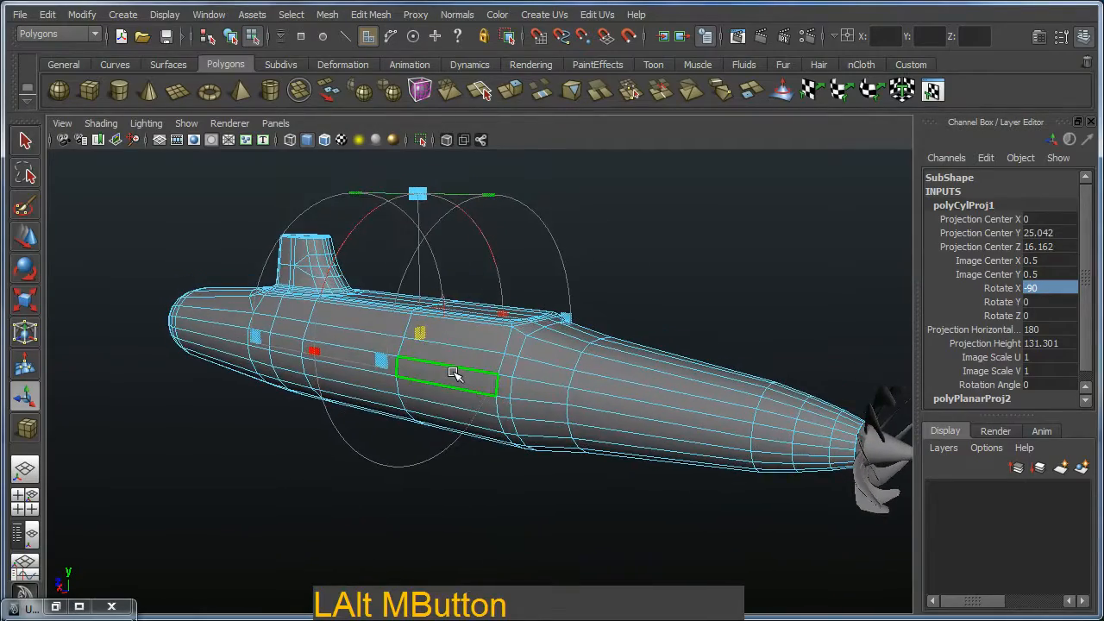
{"action": "left_click_drag", "start_coordinate": [455, 374], "coordinate": [453, 318], "text": "alt"}
{"action": "left_click_drag", "start_coordinate": [362, 268], "coordinate": [472, 389], "text": "alt"}
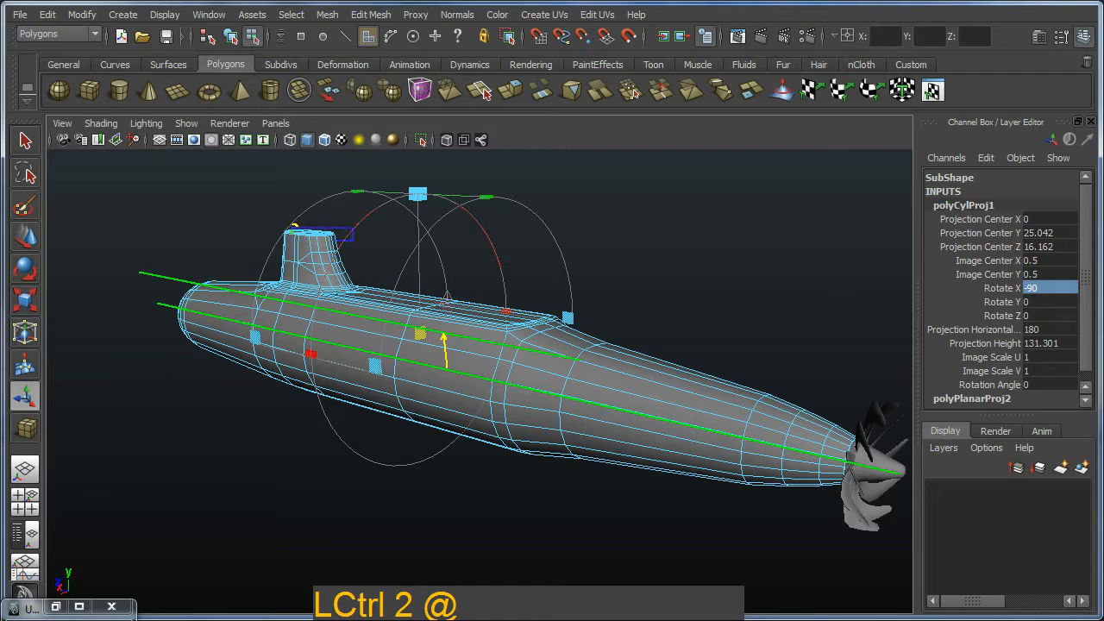
{"action": "left_click", "coordinate": [292, 233]}
{"action": "left_click_drag", "start_coordinate": [458, 259], "coordinate": [654, 267], "text": "shift"}
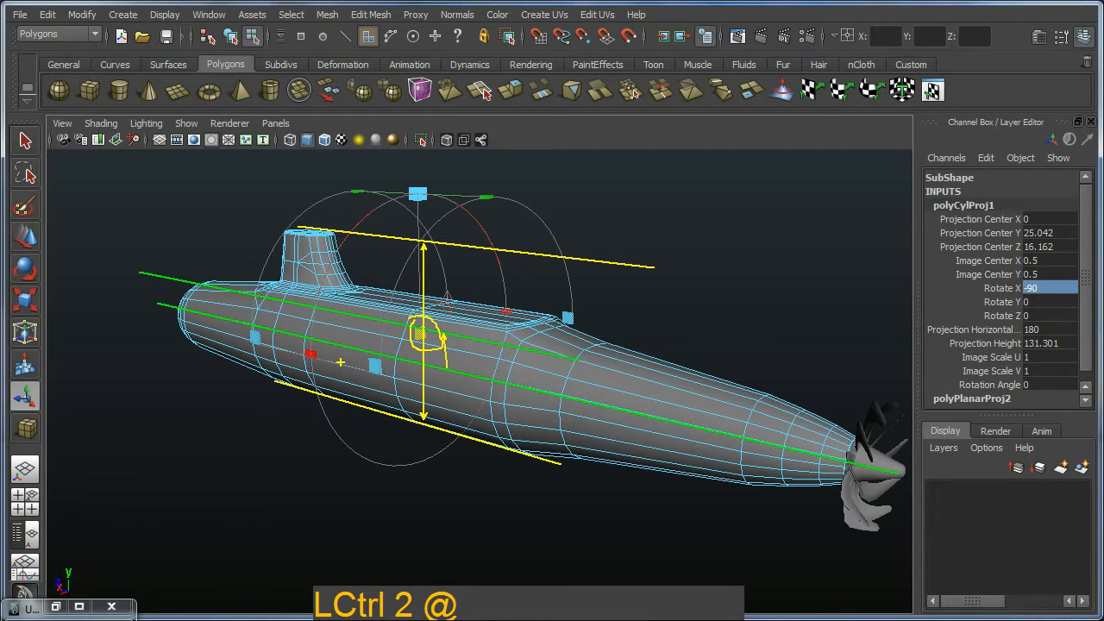
{"action": "key", "text": "Escape"}
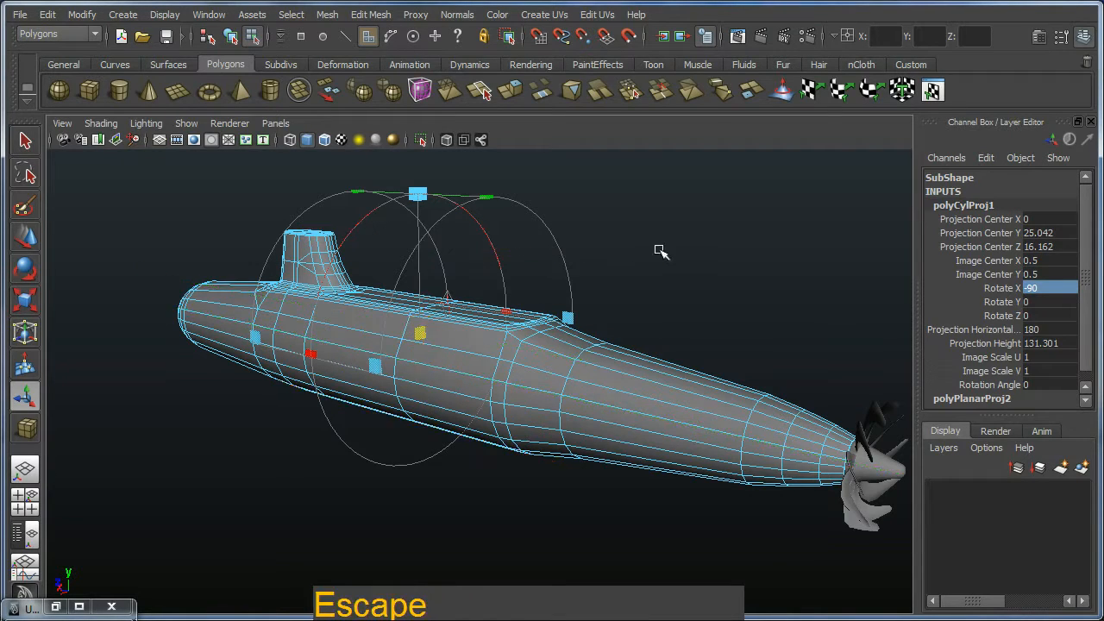
{"action": "right_click_drag", "start_coordinate": [414, 374], "coordinate": [451, 394], "text": "alt"}
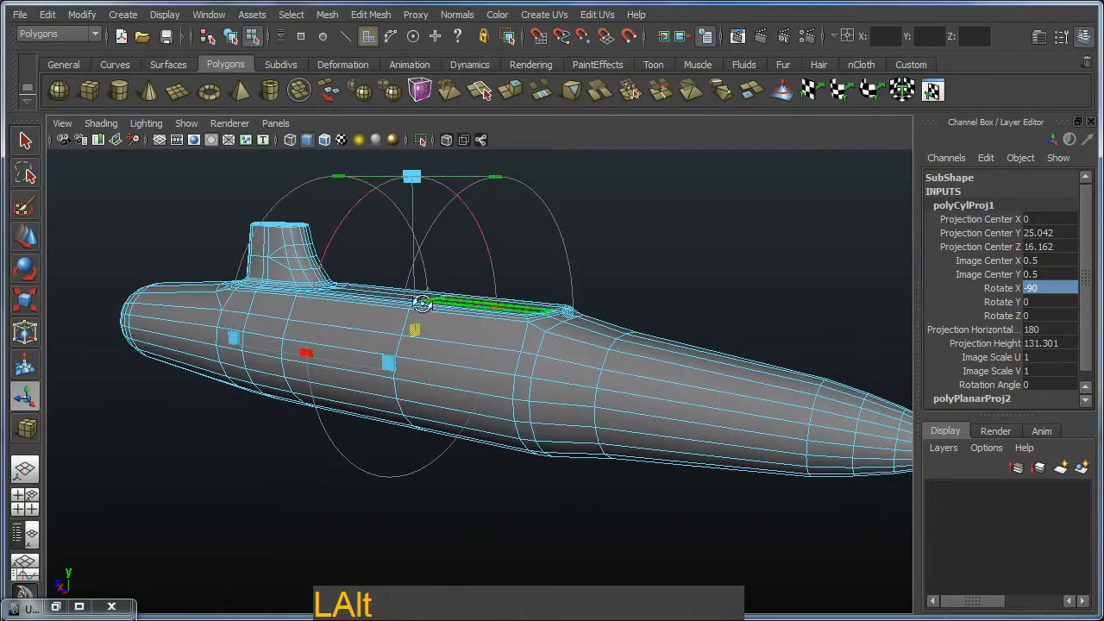
{"action": "right_click_drag", "start_coordinate": [419, 303], "coordinate": [432, 343], "text": "alt"}
{"action": "left_click_drag", "start_coordinate": [433, 344], "coordinate": [465, 330], "text": "alt"}
{"action": "right_click_drag", "start_coordinate": [466, 330], "coordinate": [475, 344], "text": "alt"}
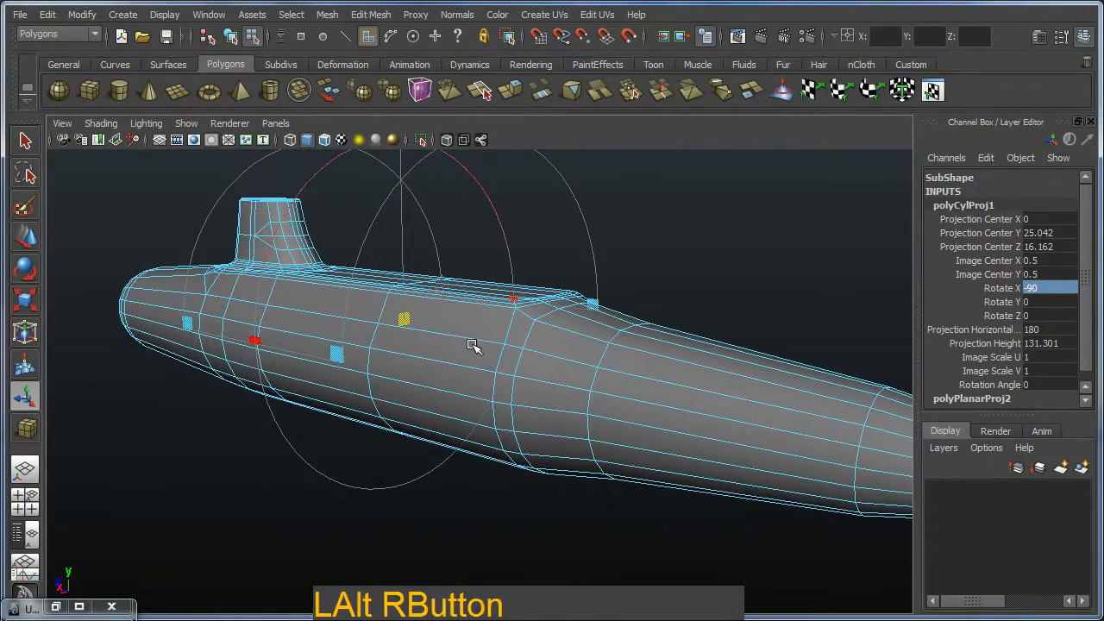
Turn the checker texture display back on and switch the cylindrical projection to its move and rotate handles.
{"action": "left_click", "coordinate": [344, 139]}
{"action": "right_click_drag", "start_coordinate": [431, 246], "coordinate": [420, 251], "text": "alt"}
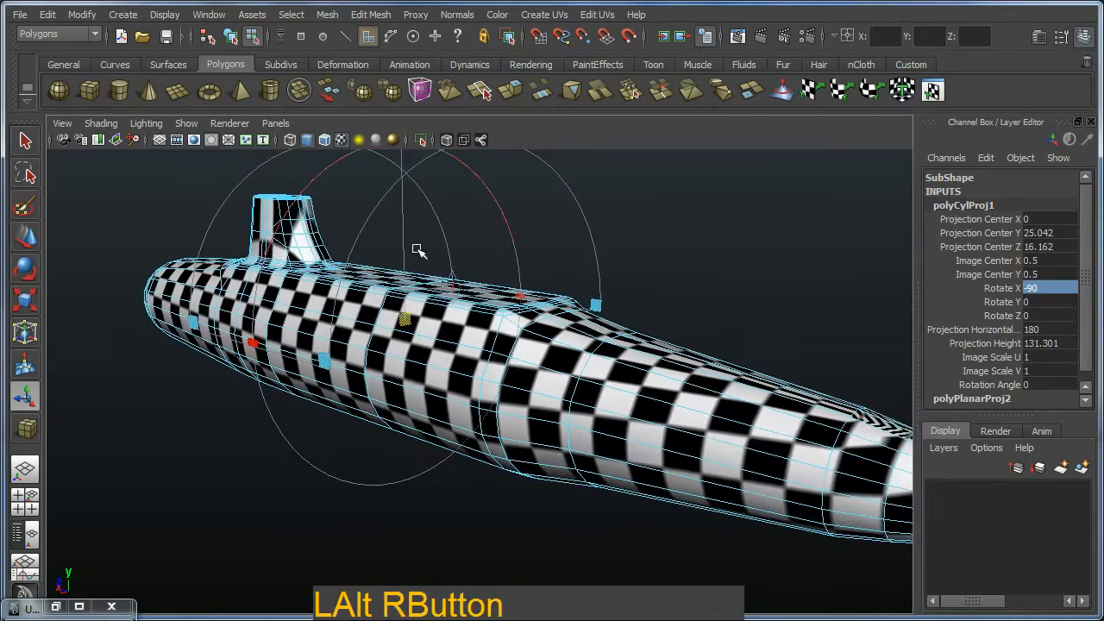
{"action": "left_click_drag", "start_coordinate": [420, 252], "coordinate": [507, 315], "text": "alt"}
{"action": "left_click", "coordinate": [566, 273]}
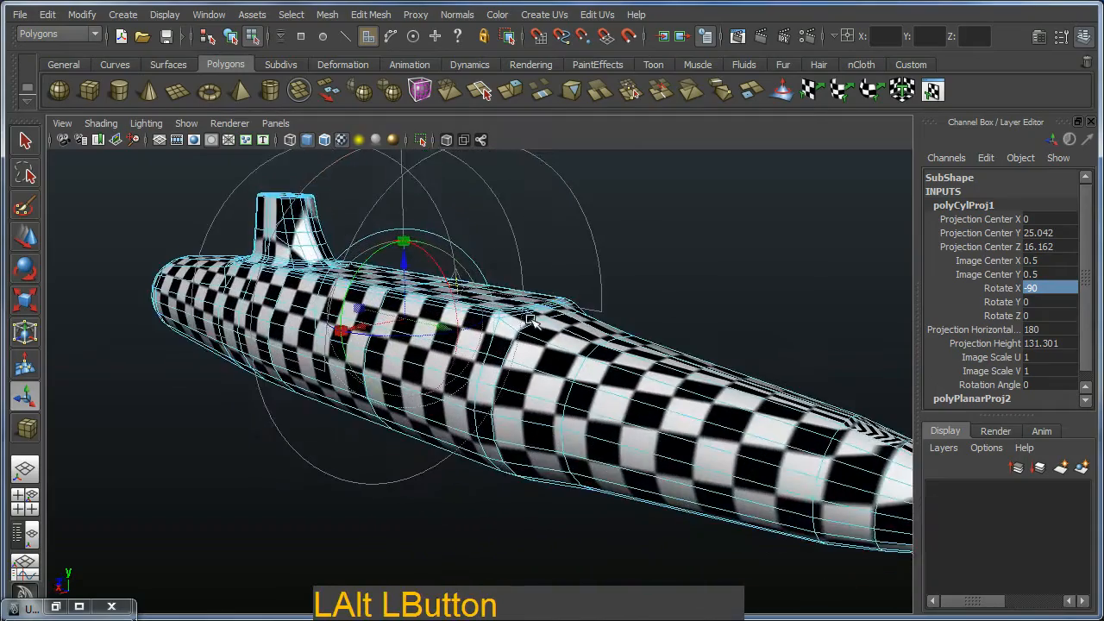
Lower the cylindrical projection's center to about 0.104 in Y, checking the checker pattern at the nose.
{"action": "right_click_drag", "start_coordinate": [507, 314], "coordinate": [509, 318], "text": "alt"}
{"action": "left_click_drag", "start_coordinate": [410, 269], "coordinate": [582, 320], "text": "alt"}
{"action": "right_click_drag", "start_coordinate": [582, 320], "coordinate": [397, 363], "text": "alt"}
{"action": "middle_click_drag", "start_coordinate": [397, 362], "coordinate": [530, 377], "text": "alt"}
{"action": "left_click_drag", "start_coordinate": [531, 378], "coordinate": [593, 410], "text": "alt"}
{"action": "right_click_drag", "start_coordinate": [593, 410], "coordinate": [623, 428], "text": "alt"}
{"action": "left_click_drag", "start_coordinate": [623, 429], "coordinate": [597, 433], "text": "alt"}
{"action": "right_click_drag", "start_coordinate": [597, 434], "coordinate": [682, 358], "text": "alt"}
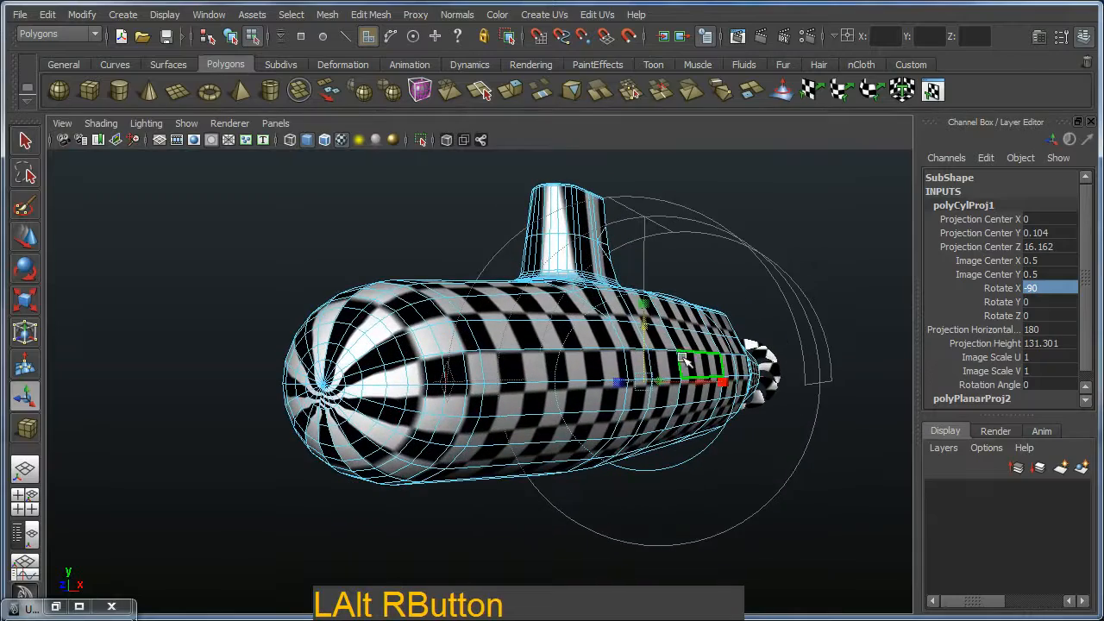
Fine-tune the cylindrical projection's center height to about 2.724 in Y to center the pattern on the nose.
{"action": "left_click_drag", "start_coordinate": [639, 322], "coordinate": [422, 350]}
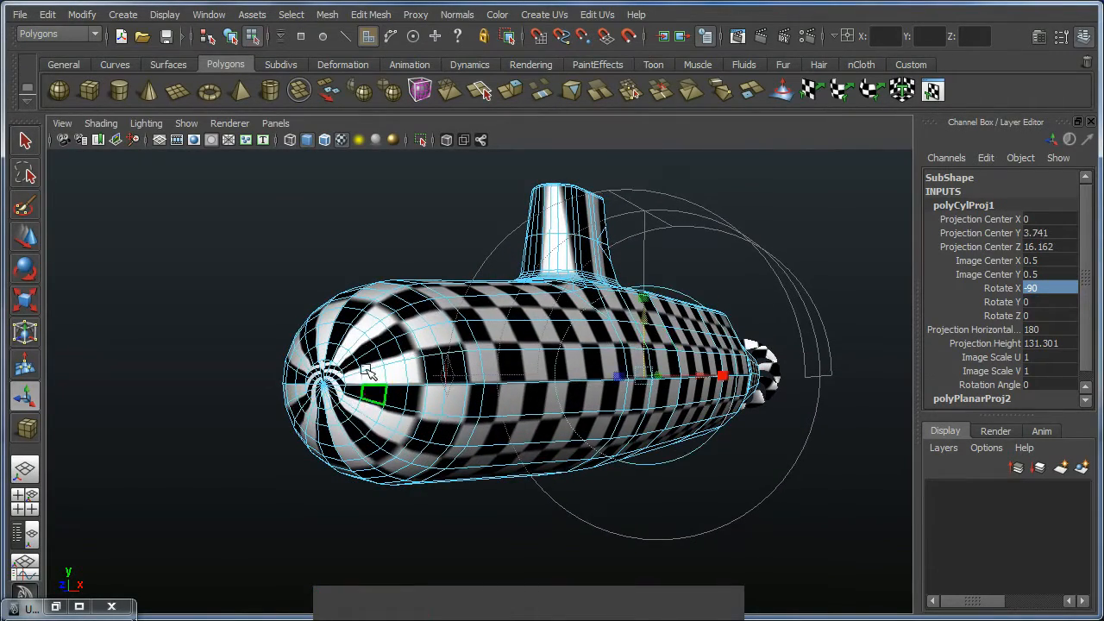
{"action": "left_click_drag", "start_coordinate": [640, 310], "coordinate": [233, 254]}
{"action": "middle_click_drag", "start_coordinate": [233, 254], "coordinate": [459, 299], "text": "alt"}
{"action": "left_click_drag", "start_coordinate": [460, 299], "coordinate": [483, 321], "text": "alt"}
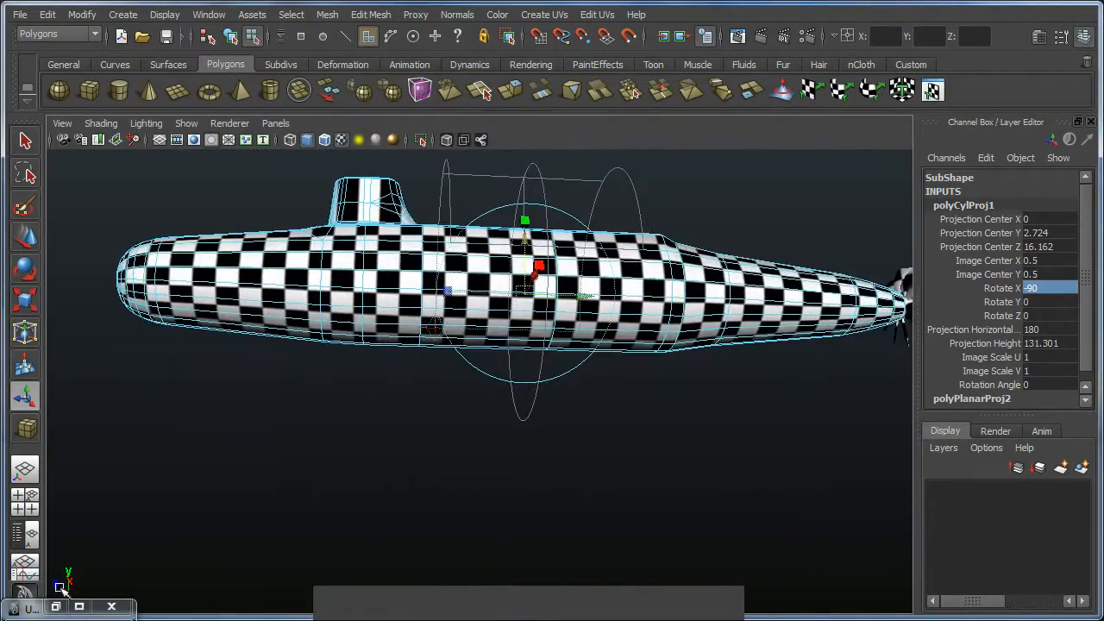
Open the UV Texture Editor and examine the hull's cylindrical UV layout, including its offset edges, stray line and overlapping sail.
{"action": "left_click", "coordinate": [55, 607]}
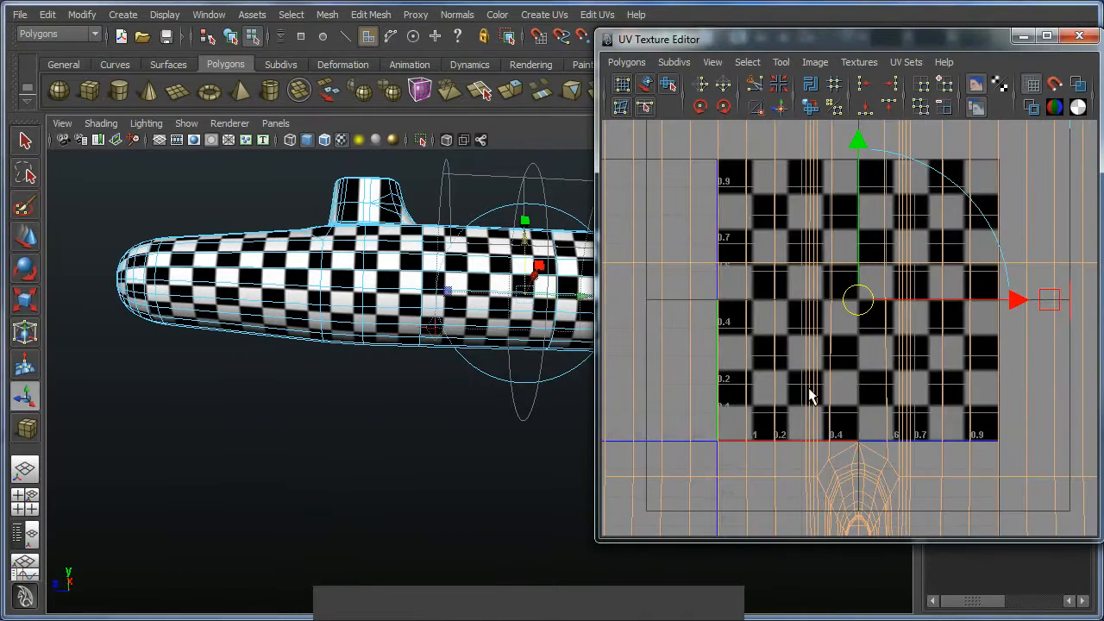
{"action": "scroll", "coordinate": [820, 398], "scroll_direction": "down", "scroll_amount": 8}
{"action": "scroll", "coordinate": [832, 400], "scroll_direction": "up", "scroll_amount": 1}
{"action": "scroll", "coordinate": [834, 402], "scroll_direction": "up", "scroll_amount": 1}
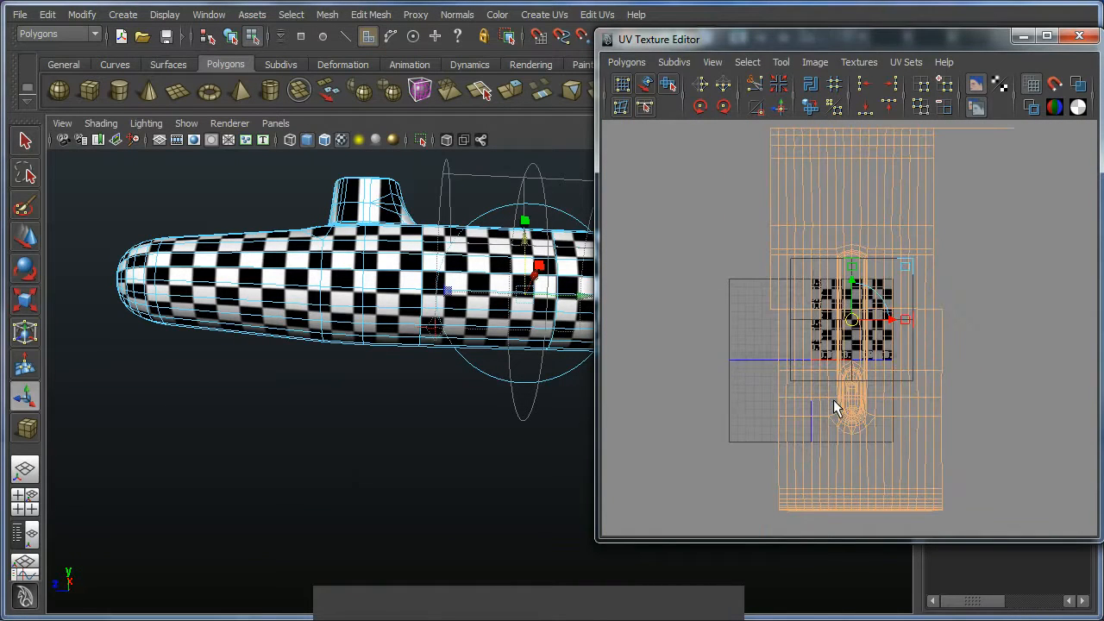
{"action": "scroll", "coordinate": [837, 405], "scroll_direction": "down", "scroll_amount": 1}
{"action": "middle_click_drag", "start_coordinate": [865, 289], "coordinate": [842, 290], "text": "alt"}
{"action": "scroll", "coordinate": [859, 286], "scroll_direction": "up", "scroll_amount": 1}
{"action": "scroll", "coordinate": [859, 292], "scroll_direction": "down", "scroll_amount": 1}
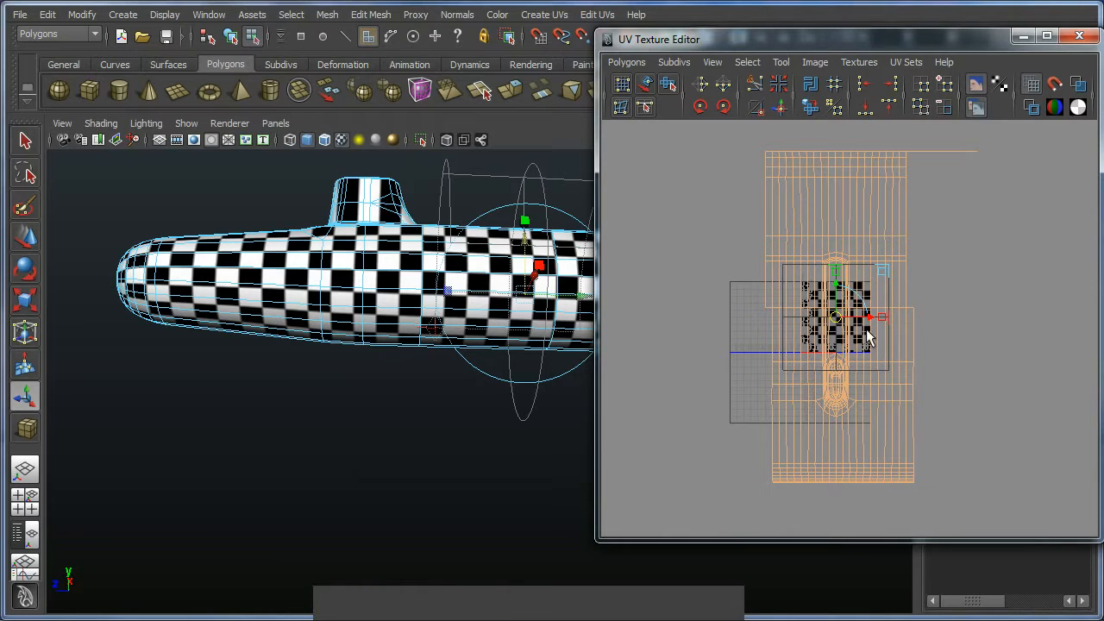
{"action": "key", "text": "ctrl+2"}
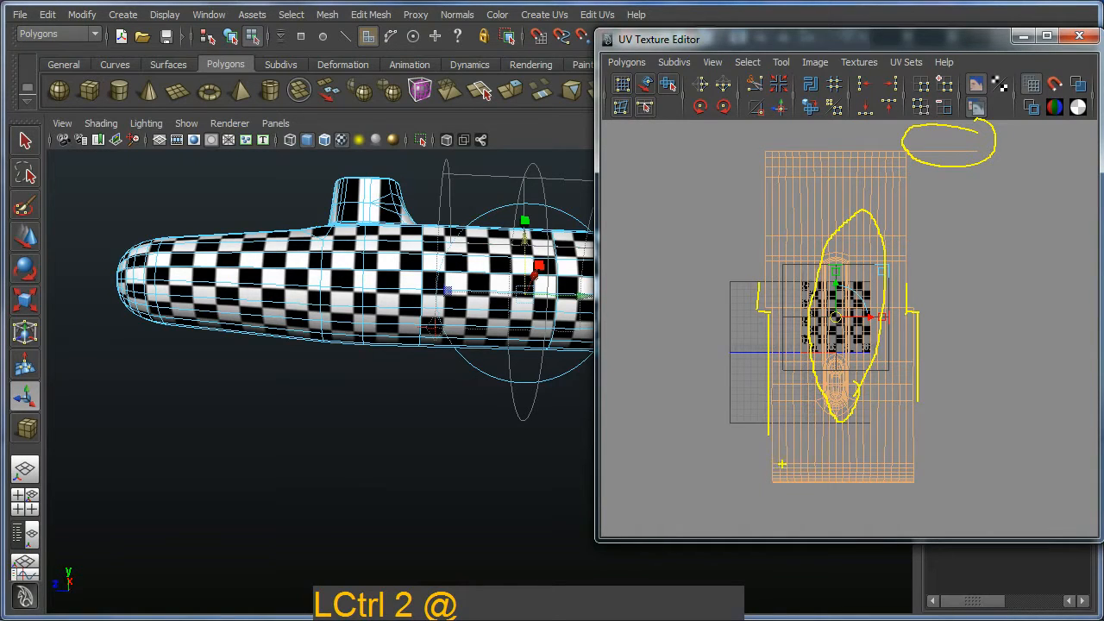
{"action": "key", "text": "Escape"}
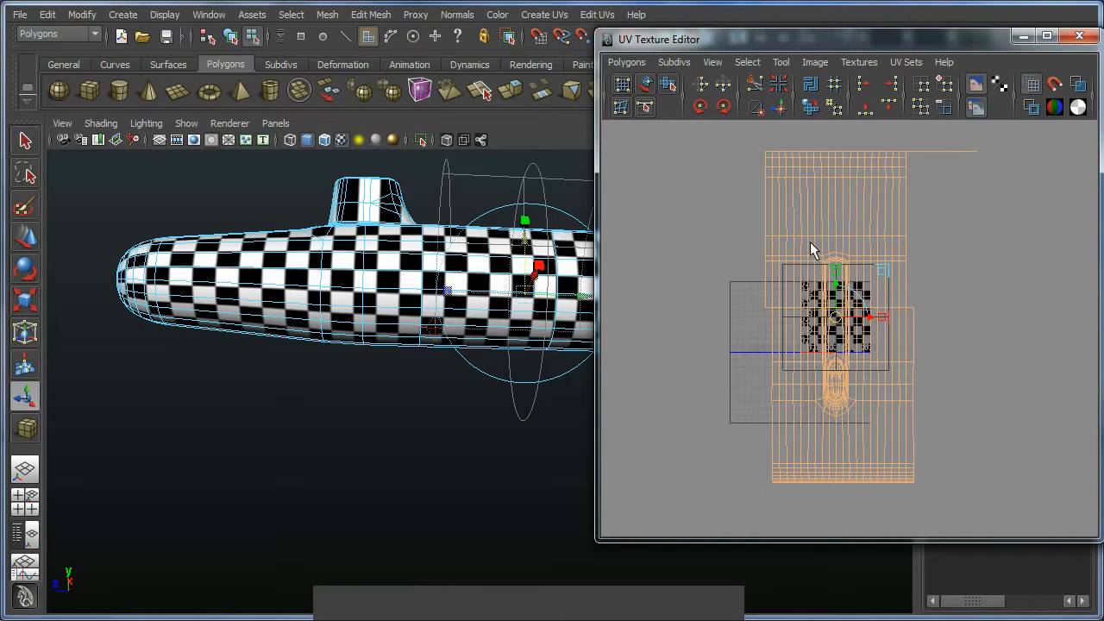
Inspect the checker pattern along the hull's side, sail and nose against its UV layout.
{"action": "left_click_drag", "start_coordinate": [406, 380], "coordinate": [492, 389], "text": "alt"}
{"action": "right_click_drag", "start_coordinate": [492, 389], "coordinate": [419, 364], "text": "alt"}
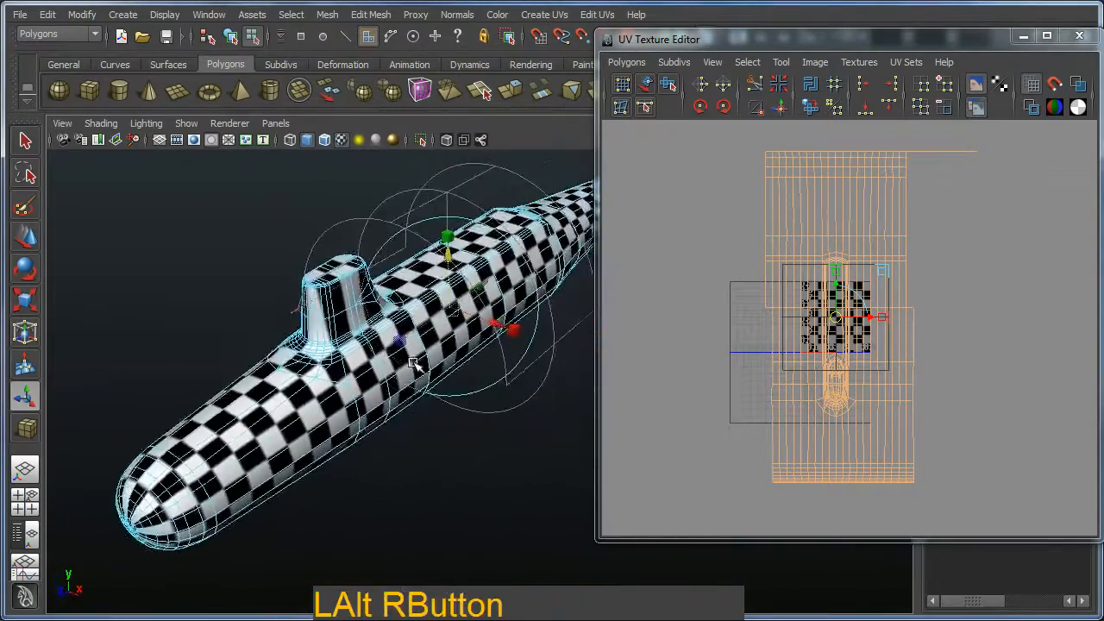
{"action": "left_click_drag", "start_coordinate": [420, 365], "coordinate": [491, 360], "text": "alt"}
{"action": "middle_click_drag", "start_coordinate": [492, 361], "coordinate": [504, 362], "text": "alt"}
{"action": "left_click_drag", "start_coordinate": [505, 362], "coordinate": [424, 424], "text": "alt"}
{"action": "right_click_drag", "start_coordinate": [423, 424], "coordinate": [486, 392], "text": "alt"}
{"action": "left_click_drag", "start_coordinate": [486, 392], "coordinate": [354, 385], "text": "alt"}
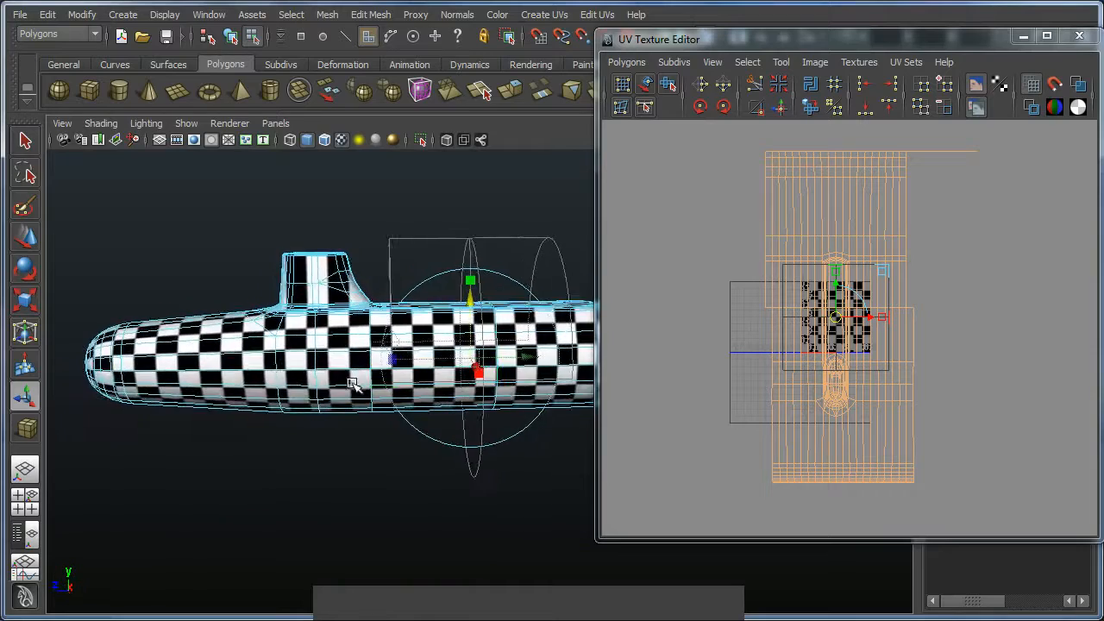
{"action": "right_click_drag", "start_coordinate": [355, 385], "coordinate": [316, 386], "text": "alt"}
{"action": "left_click_drag", "start_coordinate": [315, 386], "coordinate": [356, 401], "text": "alt"}
{"action": "middle_click_drag", "start_coordinate": [356, 402], "coordinate": [272, 352], "text": "alt"}
{"action": "right_click_drag", "start_coordinate": [272, 352], "coordinate": [260, 353], "text": "alt"}
{"action": "left_click_drag", "start_coordinate": [261, 353], "coordinate": [285, 355], "text": "alt"}
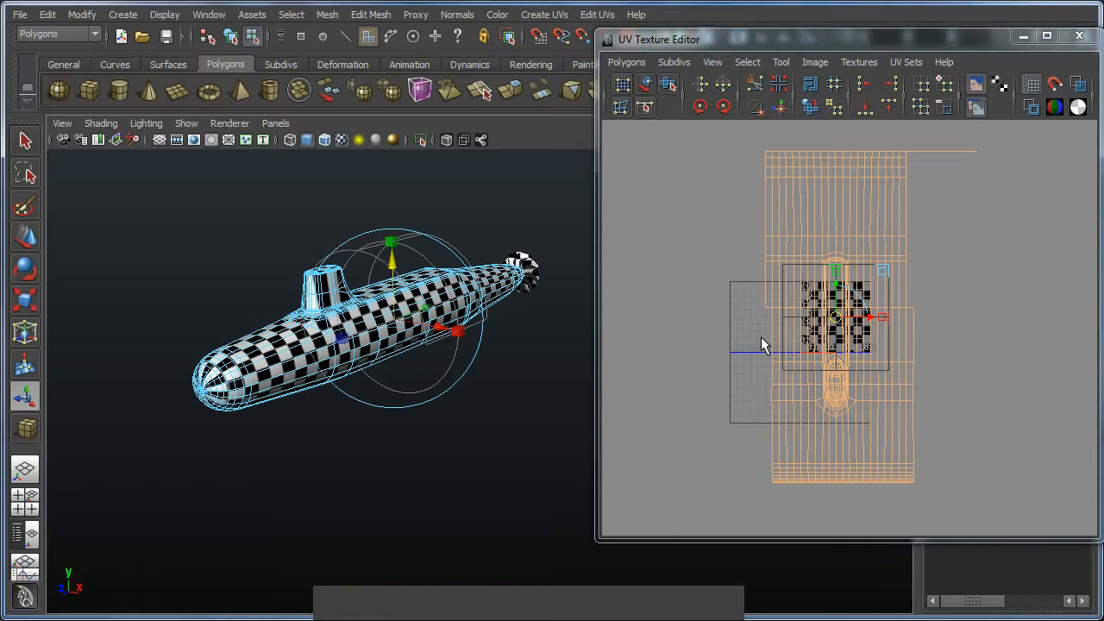
Turn on the thick texture border display for the hull's UV layout in the UV Texture Editor.
{"action": "key", "text": "ctrl"}
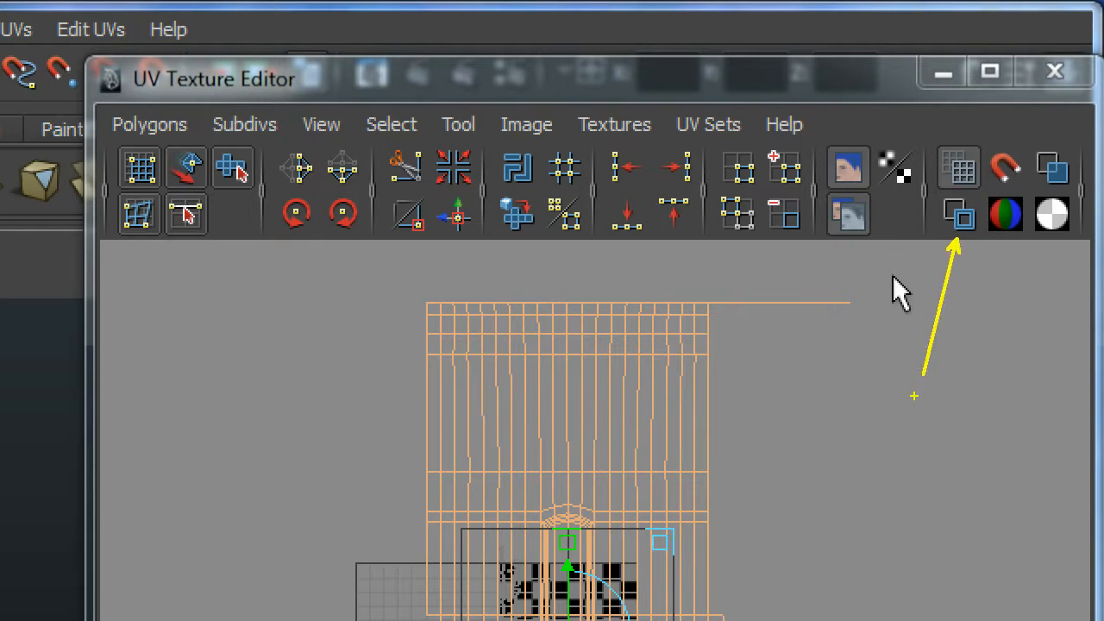
{"action": "left_click", "coordinate": [975, 216]}
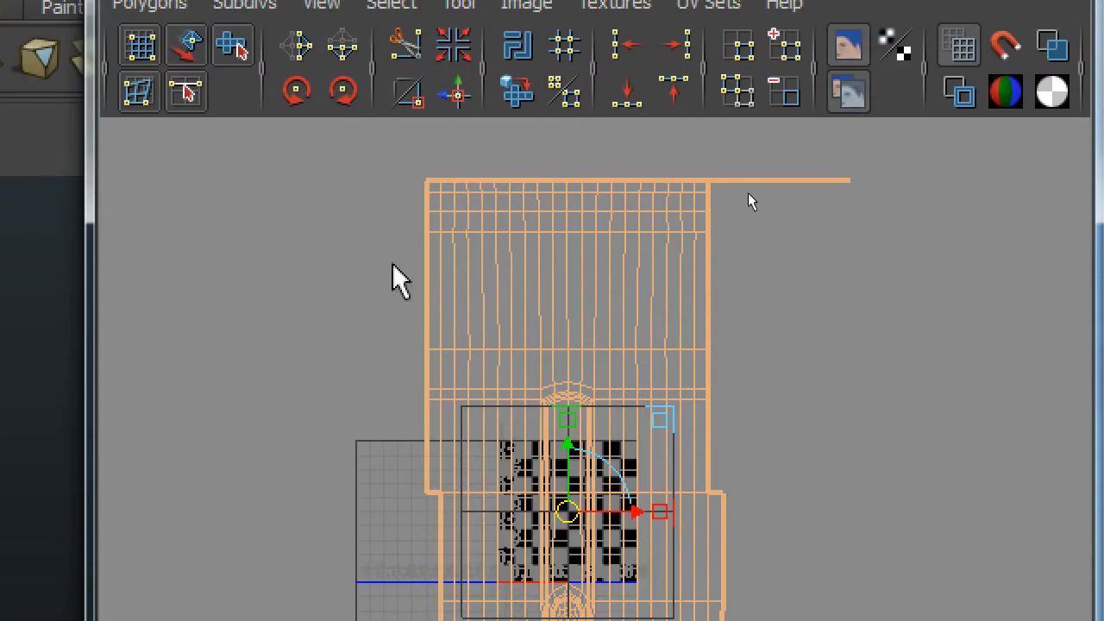
{"action": "key", "text": "ctrl+4"}
Examine the UV border edge along the hull's underside and compare it with the outline in the UV layout.
{"action": "left_click_drag", "start_coordinate": [474, 337], "coordinate": [555, 424], "text": "alt"}
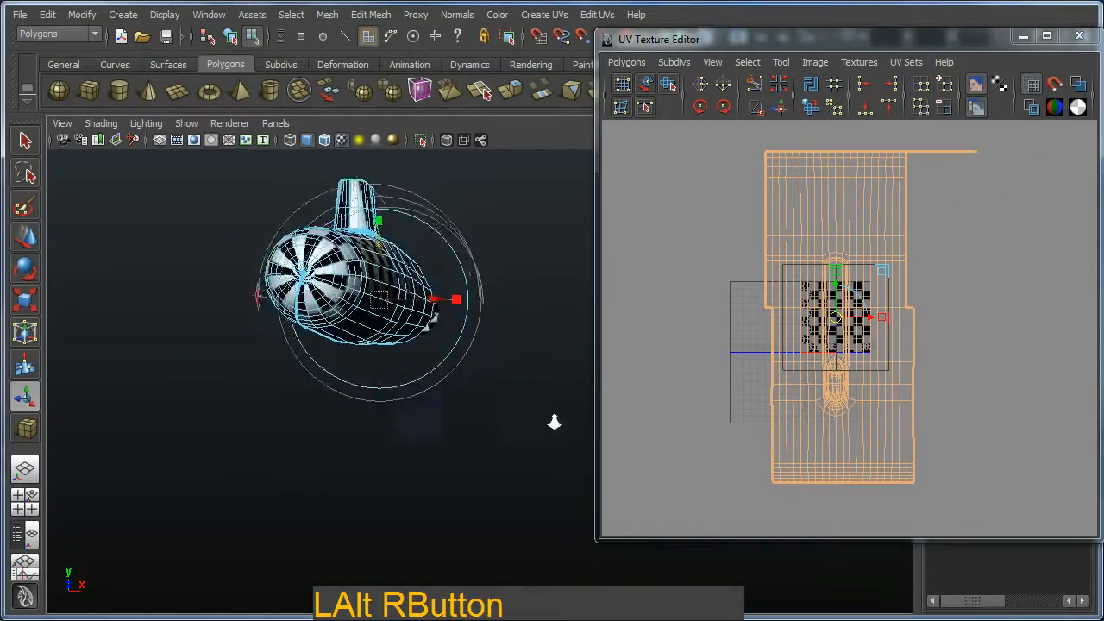
{"action": "right_click_drag", "start_coordinate": [554, 423], "coordinate": [479, 410], "text": "alt"}
{"action": "left_click_drag", "start_coordinate": [479, 410], "coordinate": [405, 255], "text": "alt"}
{"action": "middle_click_drag", "start_coordinate": [405, 255], "coordinate": [437, 428], "text": "alt"}
{"action": "left_click_drag", "start_coordinate": [437, 427], "coordinate": [470, 407], "text": "alt"}
{"action": "right_click_drag", "start_coordinate": [470, 407], "coordinate": [466, 414], "text": "alt"}
{"action": "middle_click_drag", "start_coordinate": [466, 414], "coordinate": [456, 417], "text": "alt"}
{"action": "mouse_move", "coordinate": [456, 417]}
{"action": "right_mouse_down", "text": "alt"}
{"action": "mouse_move", "coordinate": [486, 461]}
{"action": "mouse_move", "coordinate": [476, 326]}
{"action": "right_mouse_up", "text": "alt"}
{"action": "key", "text": "ctrl+2"}
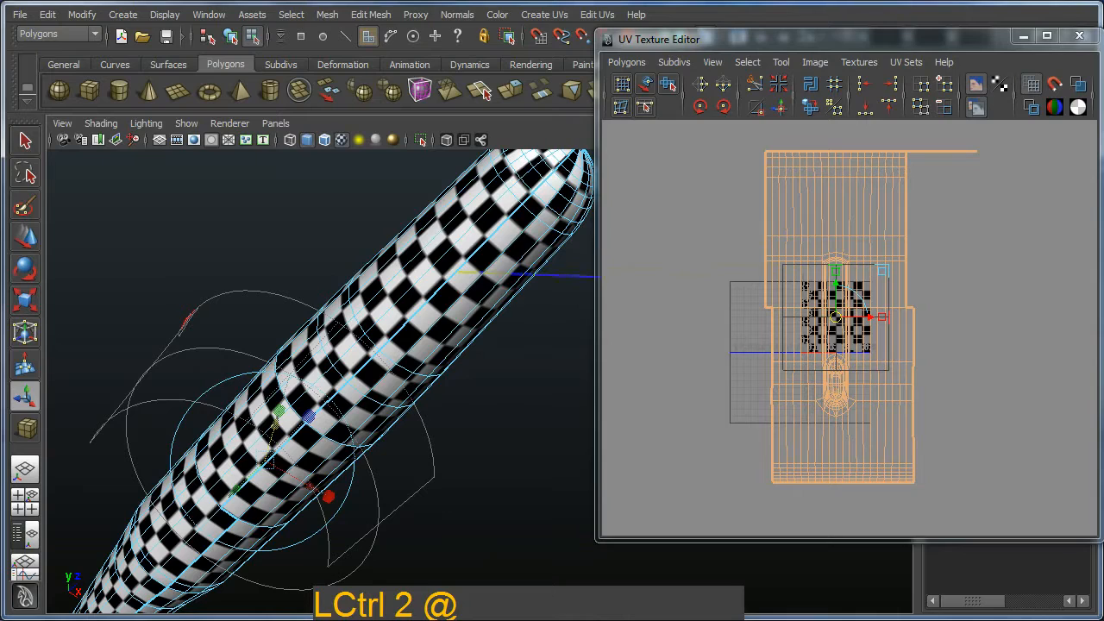
{"action": "left_click_drag", "start_coordinate": [509, 273], "coordinate": [765, 271]}
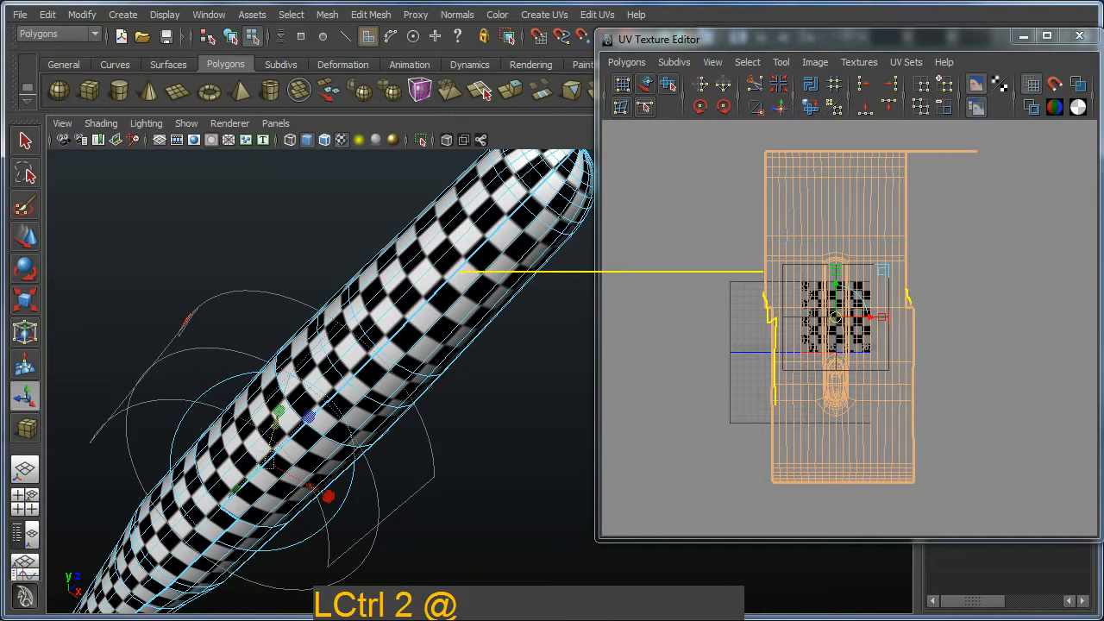
{"action": "key", "text": "Escape"}
Switch the cylindrical projection from its move and rotate handles back to its sweep and size handles.
{"action": "left_click_drag", "start_coordinate": [491, 363], "coordinate": [448, 483], "text": "alt"}
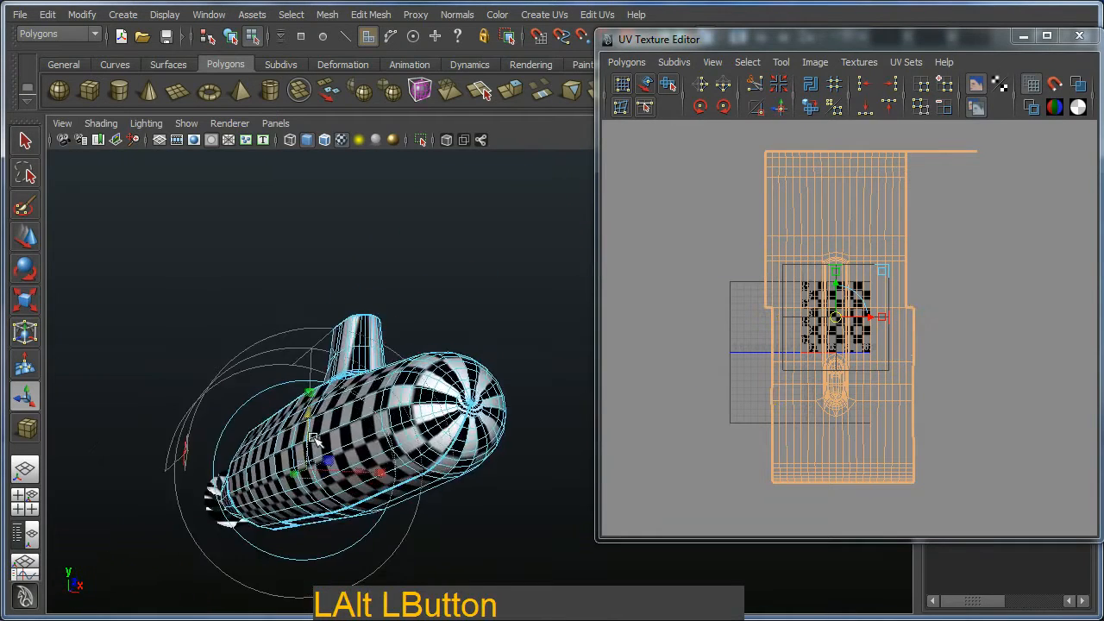
{"action": "middle_click_drag", "start_coordinate": [448, 483], "coordinate": [457, 388], "text": "alt"}
{"action": "mouse_move", "coordinate": [457, 388]}
{"action": "left_mouse_down", "text": "alt"}
{"action": "mouse_move", "coordinate": [305, 328]}
{"action": "mouse_move", "coordinate": [275, 297]}
{"action": "left_mouse_up", "text": "alt"}
{"action": "middle_click_drag", "start_coordinate": [274, 298], "coordinate": [288, 323], "text": "alt"}
{"action": "left_click_drag", "start_coordinate": [288, 323], "coordinate": [535, 390], "text": "alt"}
{"action": "left_click_drag", "start_coordinate": [199, 350], "coordinate": [306, 345], "text": "alt"}
{"action": "middle_click_drag", "start_coordinate": [306, 345], "coordinate": [323, 366], "text": "alt"}
{"action": "left_click_drag", "start_coordinate": [323, 366], "coordinate": [220, 408], "text": "alt"}
{"action": "left_click", "coordinate": [186, 390]}
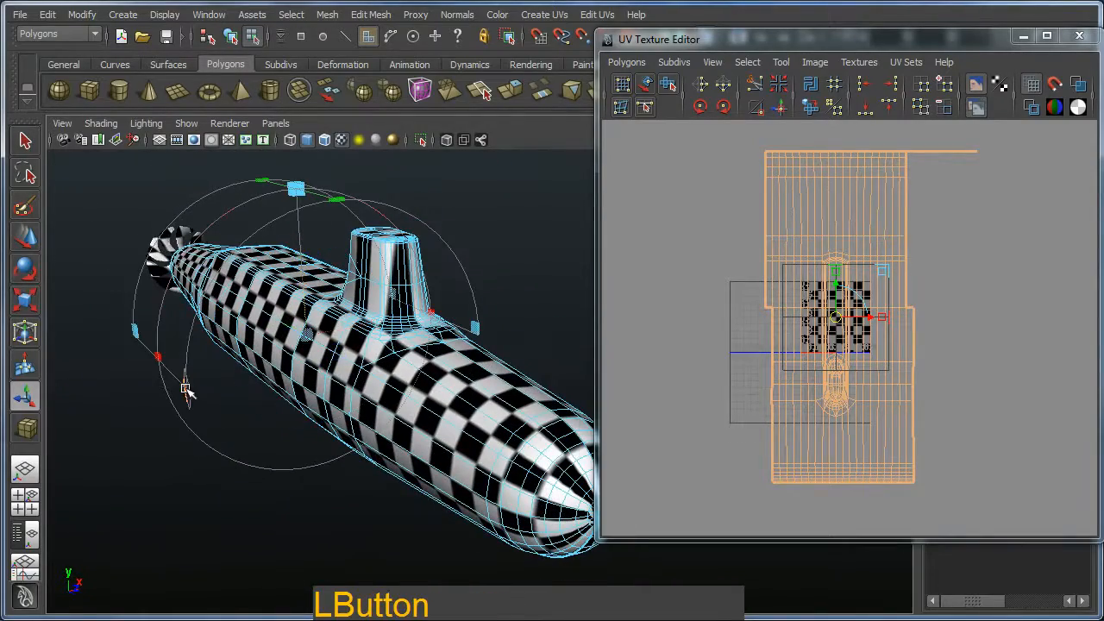
Rotate the cylindrical projection around the hull until the UV seam follows one straight edge line along the underside.
{"action": "left_click_drag", "start_coordinate": [294, 312], "coordinate": [343, 330], "text": "alt"}
{"action": "right_click_drag", "start_coordinate": [343, 329], "coordinate": [371, 334], "text": "alt"}
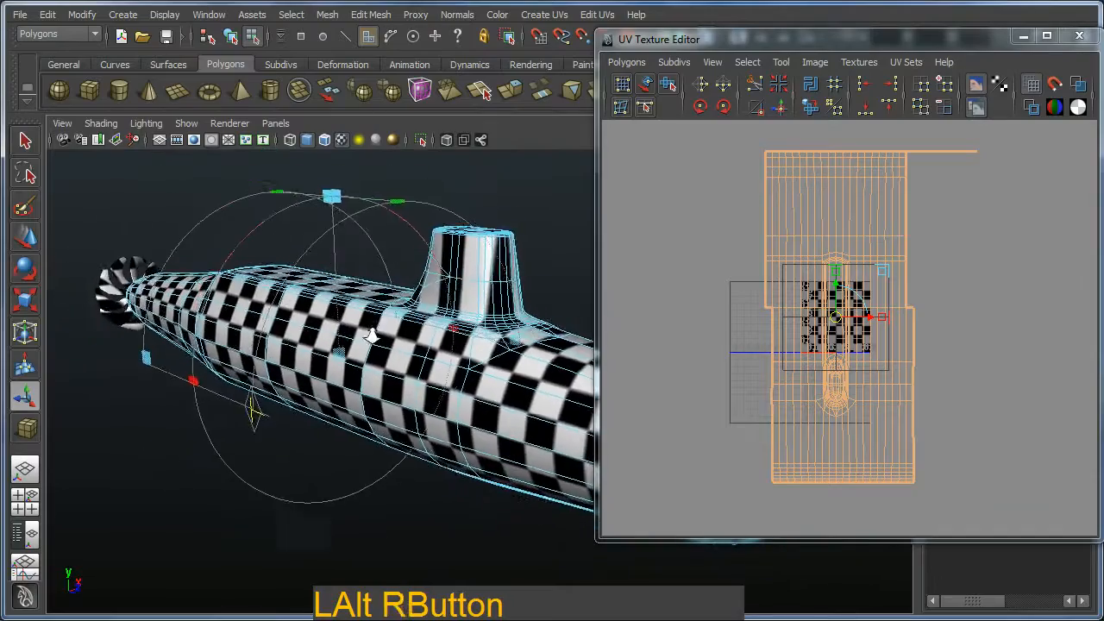
{"action": "left_click_drag", "start_coordinate": [371, 334], "coordinate": [284, 244], "text": "alt"}
{"action": "right_click_drag", "start_coordinate": [284, 244], "coordinate": [363, 321], "text": "alt"}
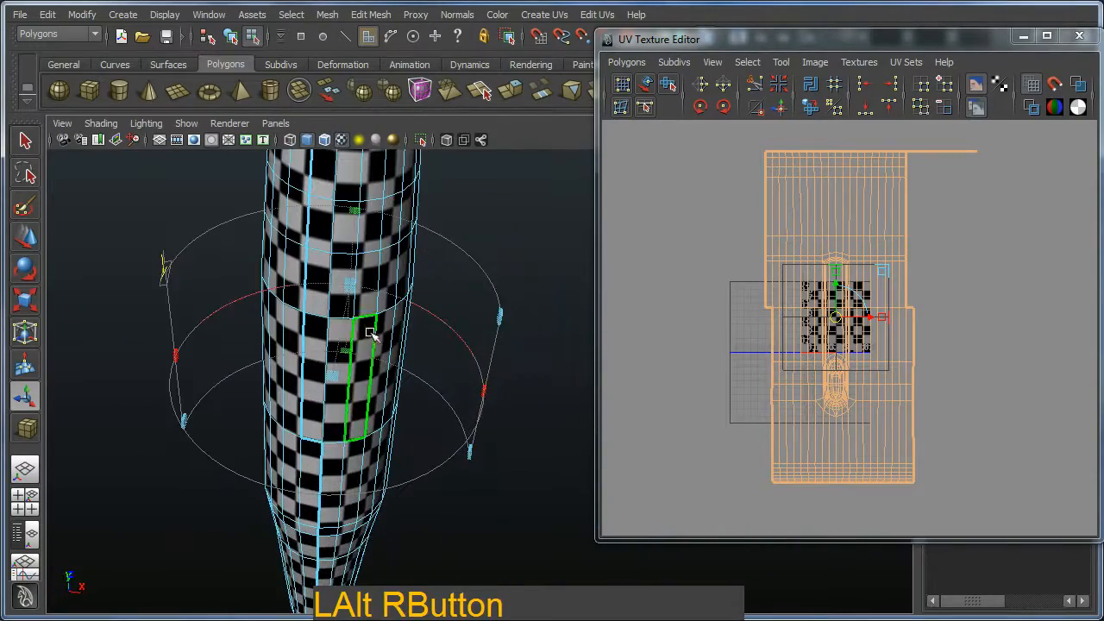
{"action": "key", "text": "ctrl+2"}
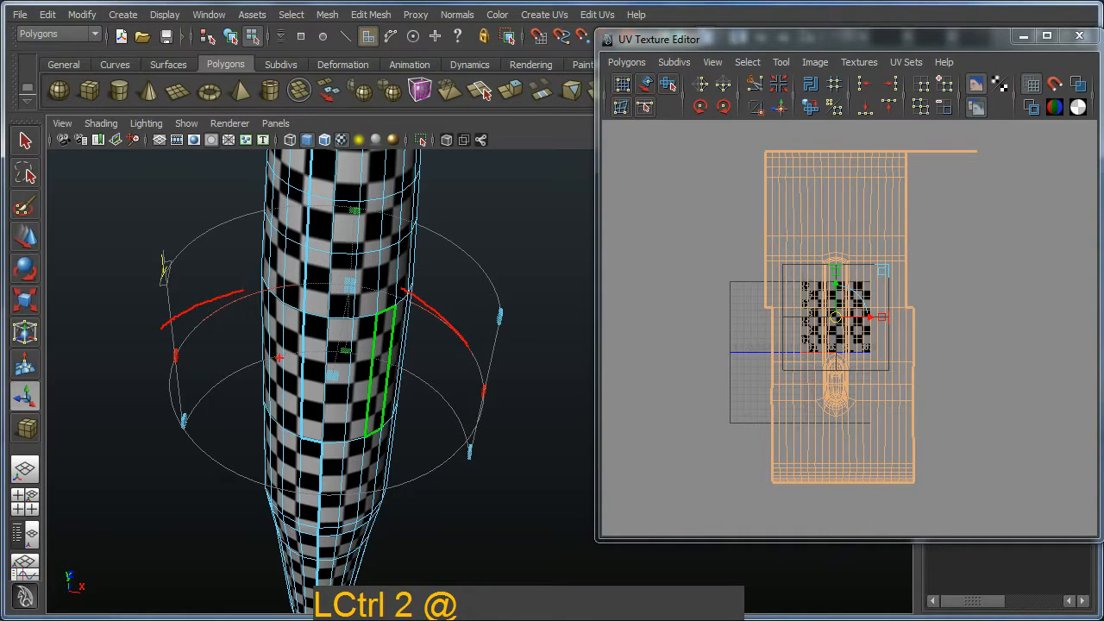
{"action": "key", "text": "Escape"}
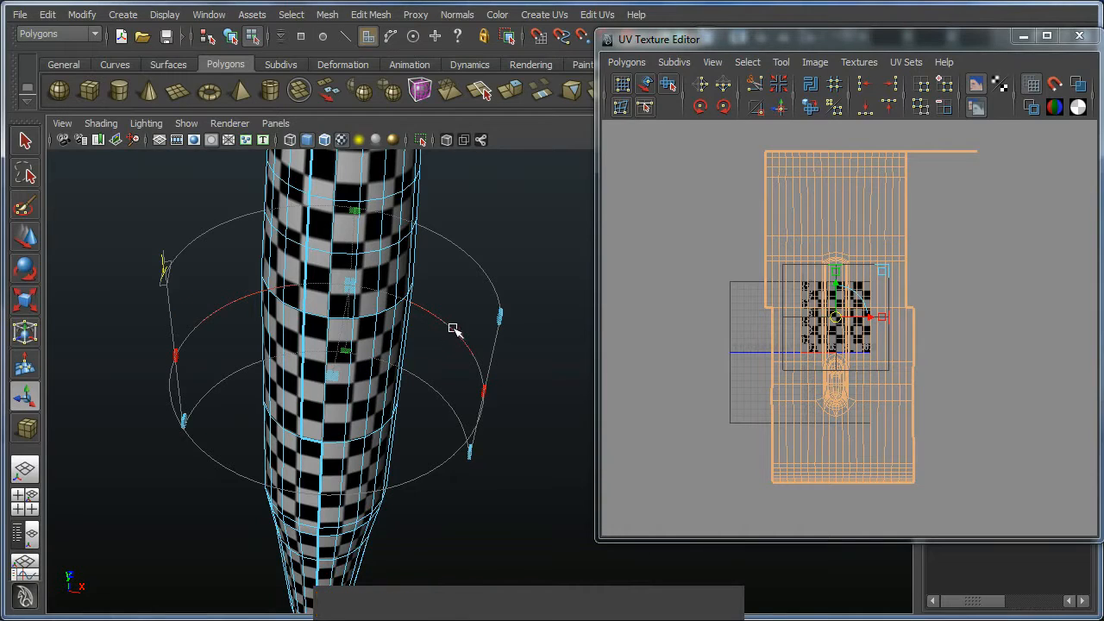
{"action": "left_click_drag", "start_coordinate": [443, 317], "coordinate": [394, 419]}
{"action": "middle_click_drag", "start_coordinate": [394, 419], "coordinate": [469, 362], "text": "alt"}
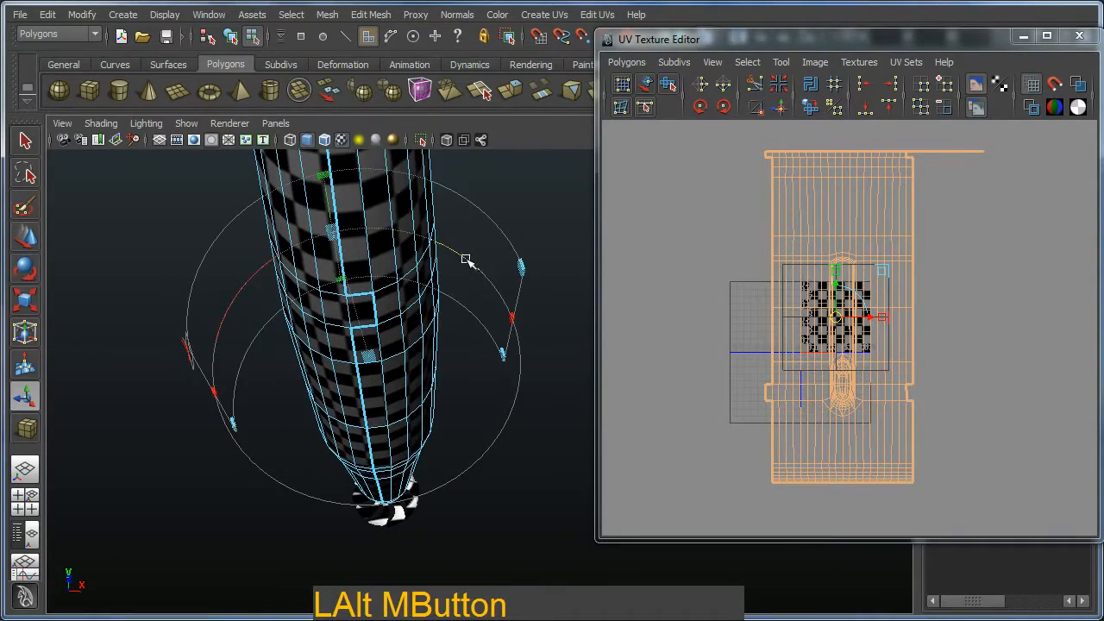
{"action": "left_click_drag", "start_coordinate": [466, 260], "coordinate": [493, 276]}
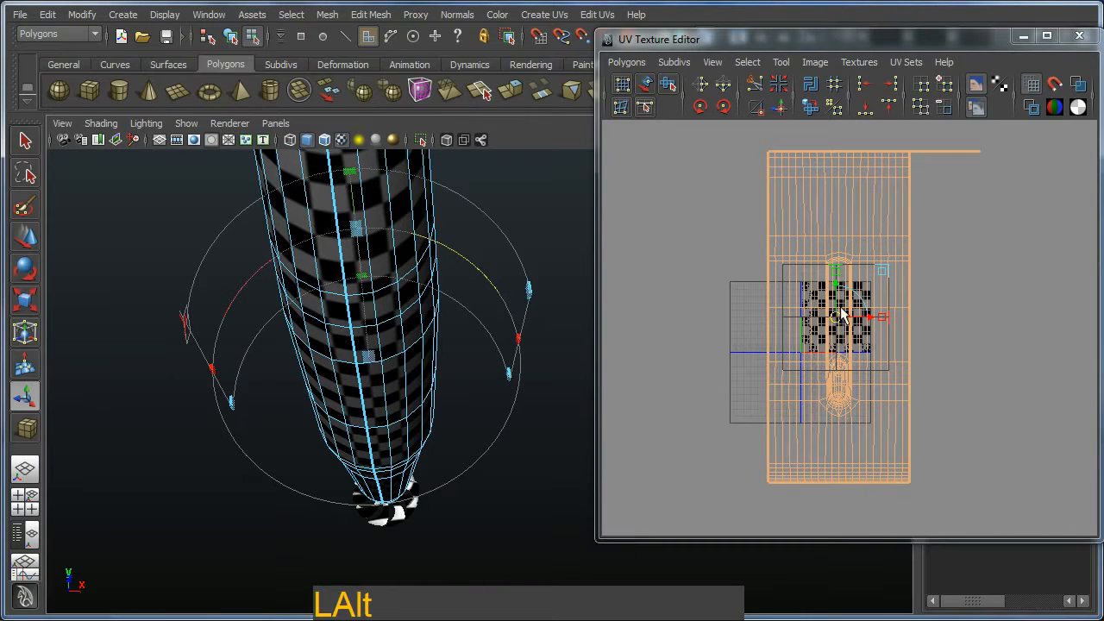
Inspect the UV seam along the hull's underside from the stern to the nose.
{"action": "mouse_move", "coordinate": [840, 312]}
{"action": "middle_mouse_down", "text": "alt"}
{"action": "mouse_move", "coordinate": [789, 332]}
{"action": "mouse_move", "coordinate": [794, 321]}
{"action": "mouse_move", "coordinate": [855, 323]}
{"action": "middle_mouse_up", "text": "alt"}
{"action": "left_click_drag", "start_coordinate": [512, 350], "coordinate": [405, 302], "text": "alt"}
{"action": "right_click_drag", "start_coordinate": [406, 302], "coordinate": [401, 308], "text": "alt"}
{"action": "mouse_move", "coordinate": [401, 307]}
{"action": "left_mouse_down", "text": "alt"}
{"action": "mouse_move", "coordinate": [320, 316]}
{"action": "mouse_move", "coordinate": [430, 308]}
{"action": "mouse_move", "coordinate": [318, 348]}
{"action": "mouse_move", "coordinate": [318, 325]}
{"action": "mouse_move", "coordinate": [385, 322]}
{"action": "left_mouse_up", "text": "alt"}
{"action": "right_click_drag", "start_coordinate": [384, 322], "coordinate": [367, 317], "text": "alt"}
{"action": "middle_click_drag", "start_coordinate": [367, 318], "coordinate": [478, 278], "text": "alt"}
{"action": "left_click_drag", "start_coordinate": [479, 278], "coordinate": [426, 234], "text": "alt"}
{"action": "mouse_move", "coordinate": [426, 234]}
{"action": "right_mouse_down", "text": "alt"}
{"action": "mouse_move", "coordinate": [441, 248]}
{"action": "mouse_move", "coordinate": [432, 241]}
{"action": "right_mouse_up", "text": "alt"}
{"action": "left_click_drag", "start_coordinate": [433, 242], "coordinate": [423, 318], "text": "alt"}
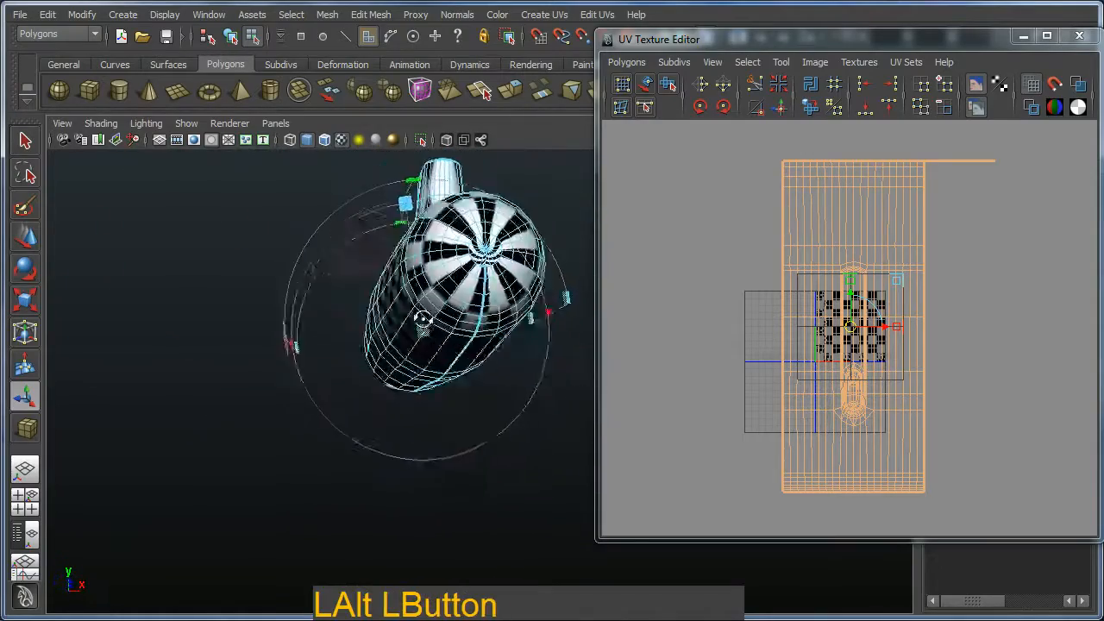
{"action": "right_click_drag", "start_coordinate": [420, 307], "coordinate": [436, 319], "text": "alt"}
{"action": "left_click_drag", "start_coordinate": [435, 319], "coordinate": [343, 302], "text": "alt"}
{"action": "right_click_drag", "start_coordinate": [343, 302], "coordinate": [353, 306], "text": "alt"}
{"action": "left_click_drag", "start_coordinate": [353, 306], "coordinate": [546, 399], "text": "alt"}
{"action": "middle_click_drag", "start_coordinate": [546, 399], "coordinate": [408, 325], "text": "alt"}
{"action": "left_click_drag", "start_coordinate": [448, 338], "coordinate": [378, 290], "text": "alt"}
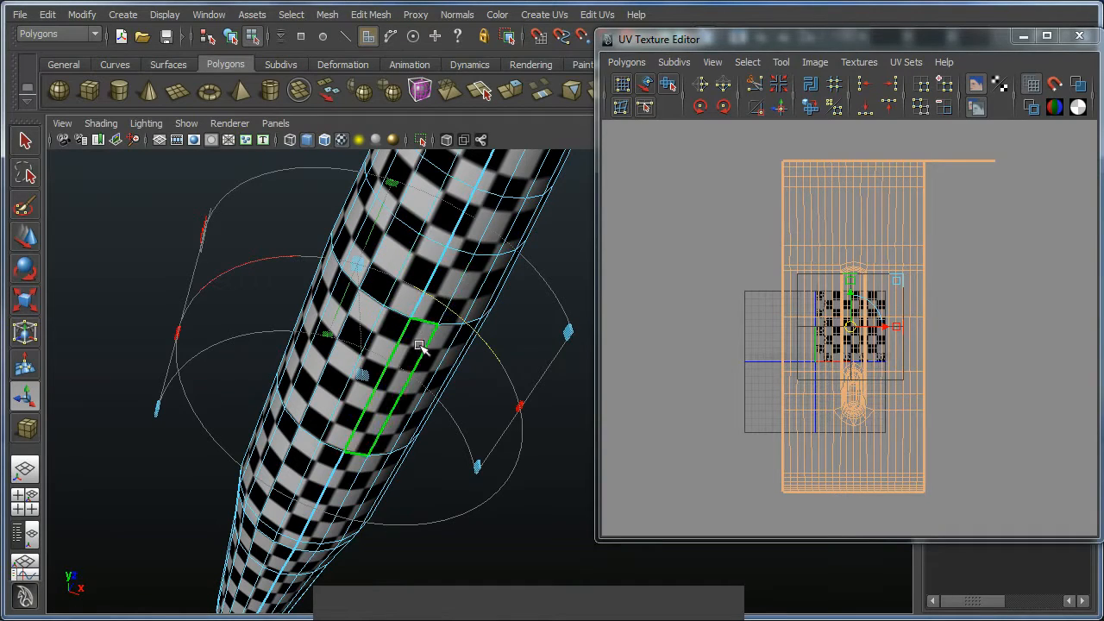
Review the checker pattern over the nose, sail and upper hull, and clear the projection's face selection.
{"action": "left_click_drag", "start_coordinate": [407, 336], "coordinate": [411, 417], "text": "alt"}
{"action": "right_click_drag", "start_coordinate": [411, 416], "coordinate": [337, 392], "text": "alt"}
{"action": "left_click_drag", "start_coordinate": [337, 393], "coordinate": [297, 366], "text": "alt"}
{"action": "right_click_drag", "start_coordinate": [406, 355], "coordinate": [388, 350], "text": "alt"}
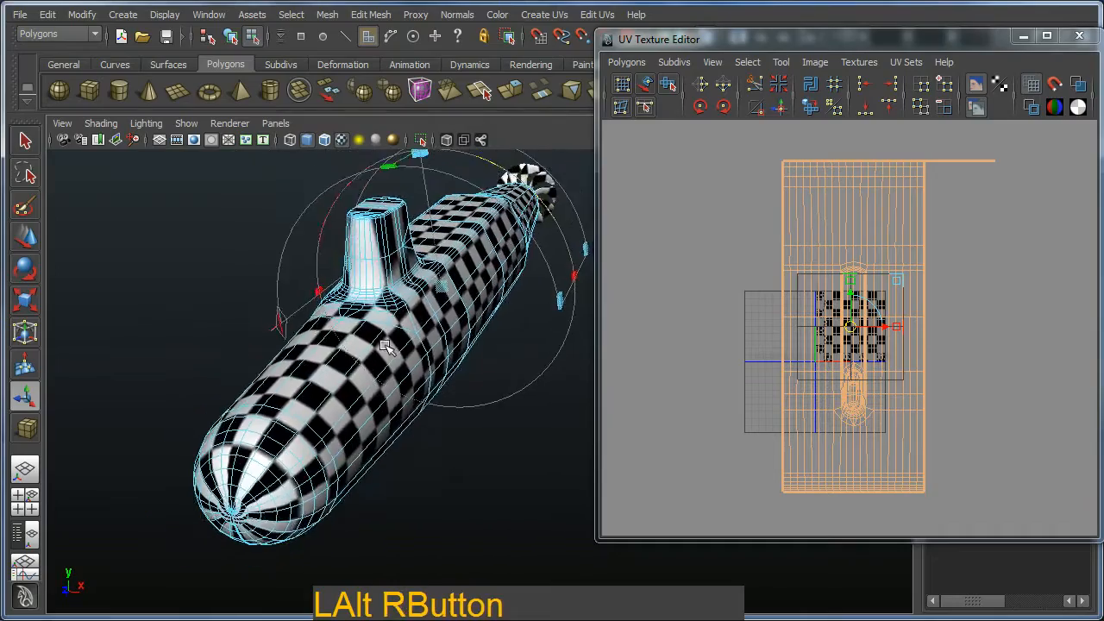
{"action": "left_click_drag", "start_coordinate": [388, 350], "coordinate": [388, 385], "text": "alt"}
{"action": "left_click_drag", "start_coordinate": [467, 380], "coordinate": [348, 380], "text": "alt"}
{"action": "middle_click_drag", "start_coordinate": [434, 364], "coordinate": [332, 351], "text": "alt"}
{"action": "left_click_drag", "start_coordinate": [333, 350], "coordinate": [256, 412], "text": "alt"}
{"action": "middle_click_drag", "start_coordinate": [257, 412], "coordinate": [320, 399], "text": "alt"}
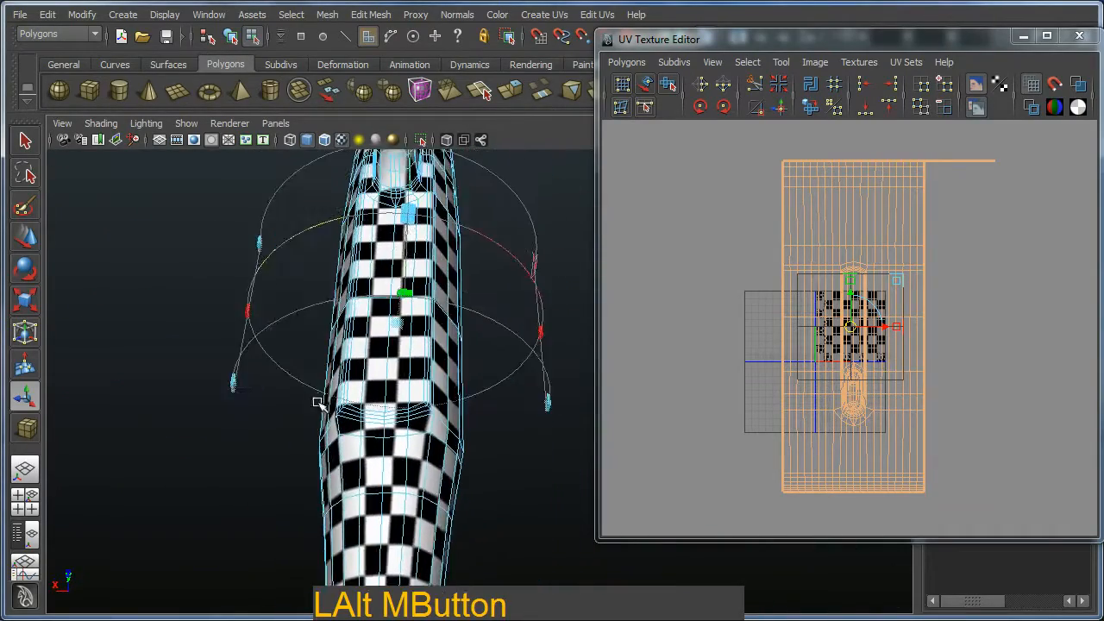
{"action": "left_click_drag", "start_coordinate": [320, 399], "coordinate": [362, 326], "text": "alt"}
{"action": "left_click", "coordinate": [209, 257]}
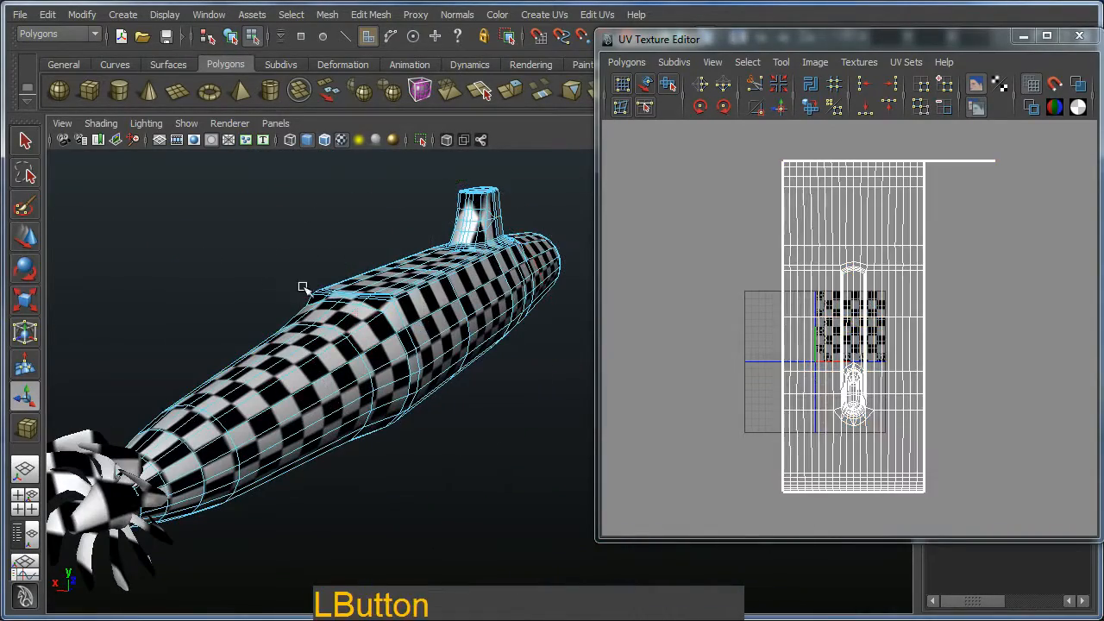
Examine the checker squares along the hull's side and up around the sail.
{"action": "left_click_drag", "start_coordinate": [303, 288], "coordinate": [283, 354], "text": "alt"}
{"action": "middle_click_drag", "start_coordinate": [283, 354], "coordinate": [300, 394], "text": "alt"}
{"action": "middle_click_drag", "start_coordinate": [496, 393], "coordinate": [414, 375], "text": "alt"}
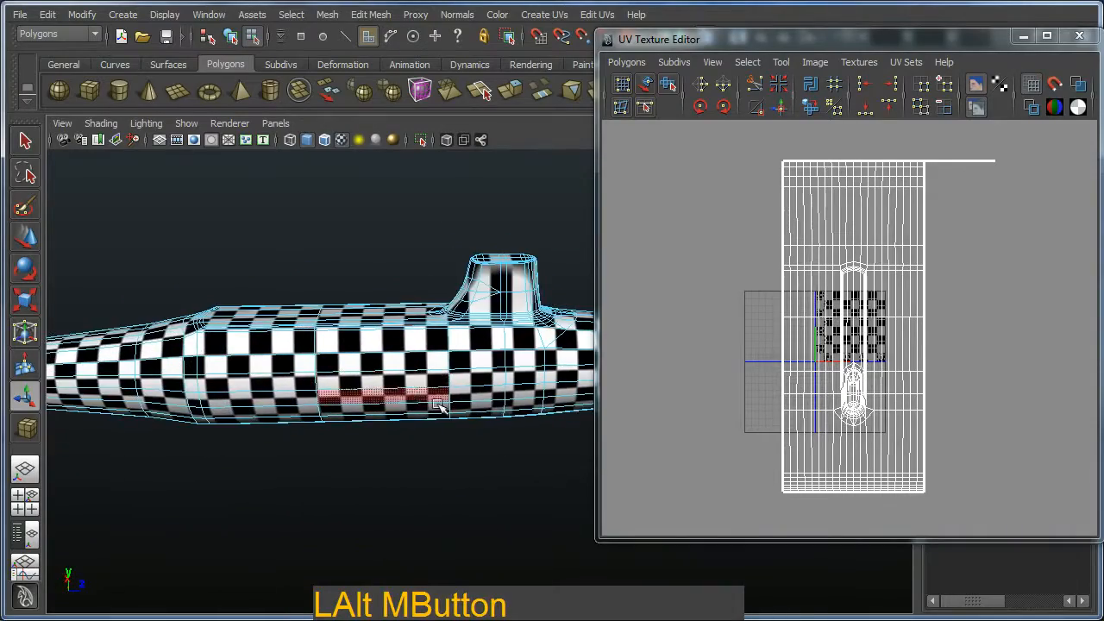
{"action": "left_click_drag", "start_coordinate": [414, 375], "coordinate": [467, 388], "text": "alt"}
{"action": "middle_click_drag", "start_coordinate": [468, 388], "coordinate": [248, 354], "text": "alt"}
{"action": "left_click_drag", "start_coordinate": [248, 353], "coordinate": [362, 371], "text": "alt"}
{"action": "middle_click_drag", "start_coordinate": [362, 371], "coordinate": [506, 384], "text": "alt"}
{"action": "left_click_drag", "start_coordinate": [505, 385], "coordinate": [475, 458], "text": "alt"}
{"action": "middle_click_drag", "start_coordinate": [475, 458], "coordinate": [488, 443], "text": "alt"}
{"action": "left_click_drag", "start_coordinate": [488, 442], "coordinate": [475, 486], "text": "alt"}
{"action": "right_click_drag", "start_coordinate": [475, 485], "coordinate": [454, 468], "text": "alt"}
{"action": "middle_click_drag", "start_coordinate": [453, 468], "coordinate": [480, 403], "text": "alt"}
{"action": "right_click_drag", "start_coordinate": [481, 403], "coordinate": [517, 460], "text": "alt"}
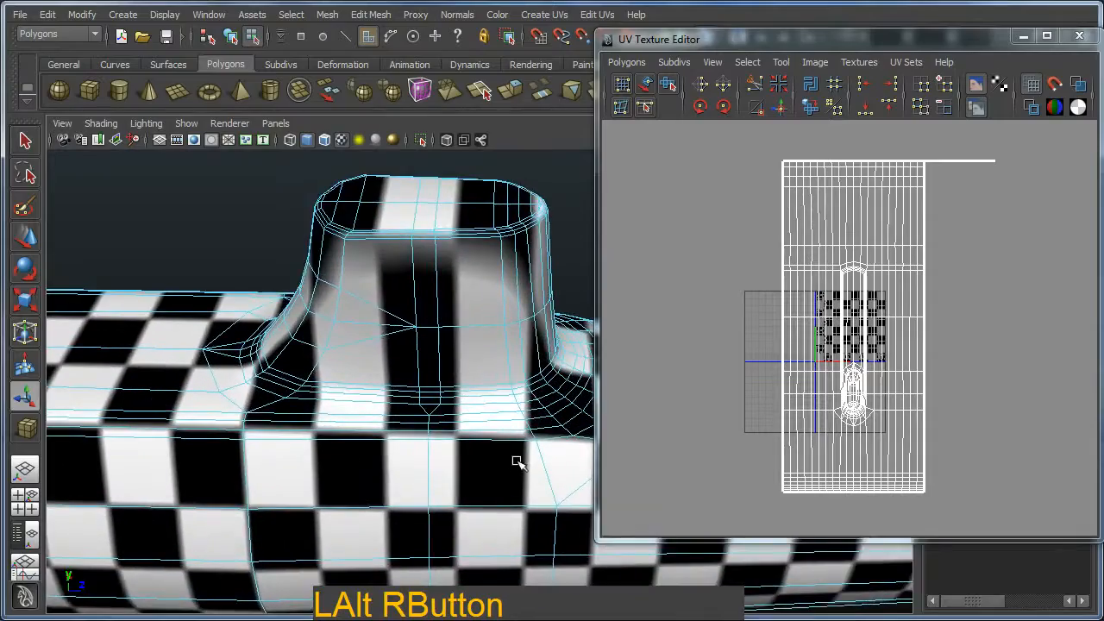
Compare the checker proportions on the sail's top, sides and base with those on the adjoining hull.
{"action": "left_click_drag", "start_coordinate": [517, 460], "coordinate": [496, 448], "text": "alt"}
{"action": "middle_click_drag", "start_coordinate": [495, 448], "coordinate": [449, 402], "text": "alt"}
{"action": "left_click_drag", "start_coordinate": [448, 402], "coordinate": [481, 412], "text": "alt"}
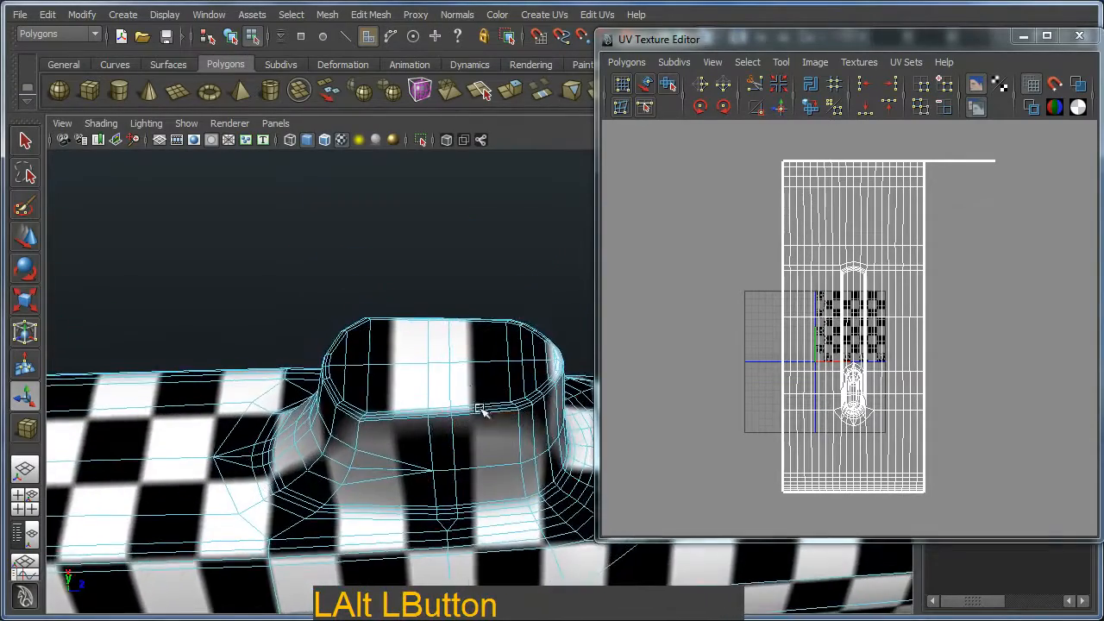
{"action": "middle_click_drag", "start_coordinate": [481, 411], "coordinate": [431, 370], "text": "alt"}
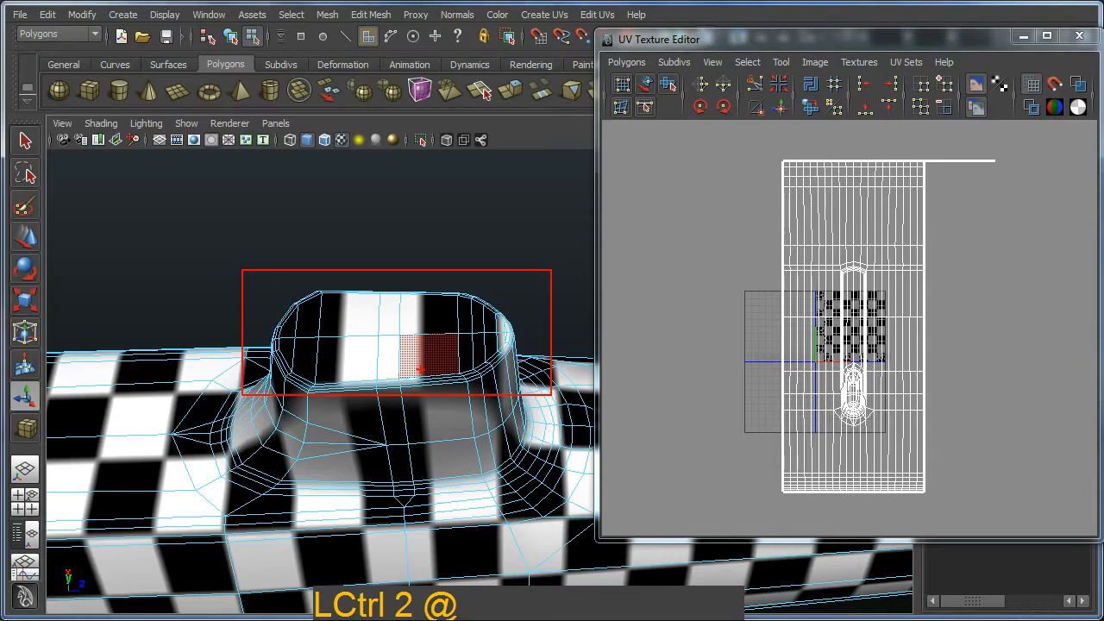
{"action": "key", "text": "Escape"}
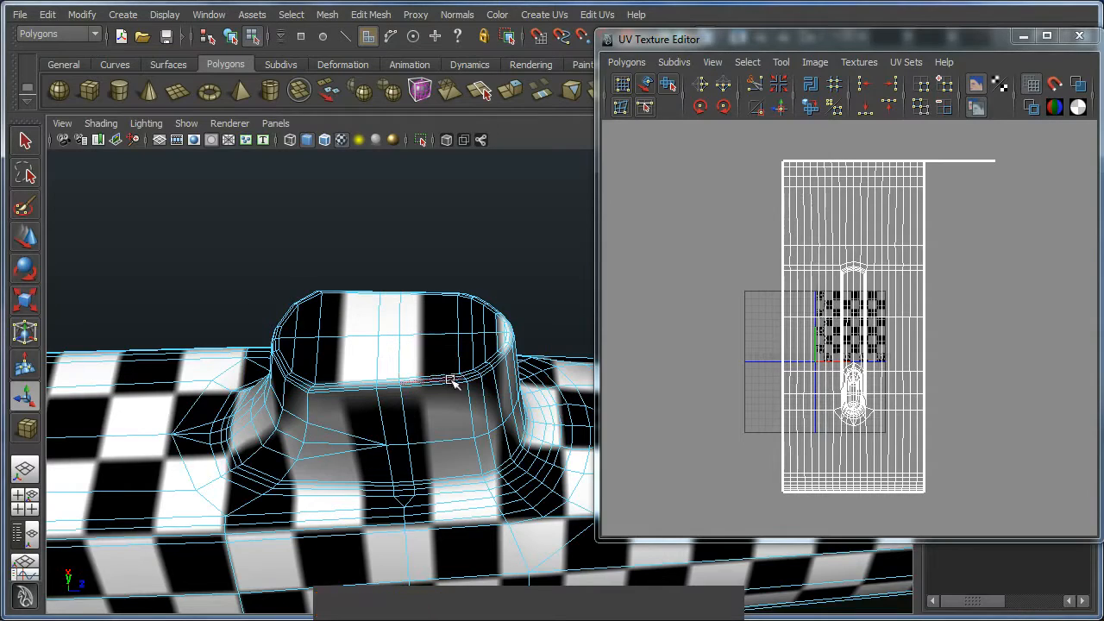
{"action": "mouse_move", "coordinate": [454, 382]}
{"action": "left_mouse_down", "text": "alt"}
{"action": "mouse_move", "coordinate": [446, 397]}
{"action": "mouse_move", "coordinate": [451, 387]}
{"action": "left_mouse_up", "text": "alt"}
{"action": "middle_click_drag", "start_coordinate": [451, 388], "coordinate": [474, 428], "text": "alt"}
{"action": "left_click_drag", "start_coordinate": [474, 427], "coordinate": [420, 405], "text": "alt"}
{"action": "right_click_drag", "start_coordinate": [420, 404], "coordinate": [365, 374], "text": "alt"}
{"action": "left_click_drag", "start_coordinate": [365, 374], "coordinate": [380, 429], "text": "alt"}
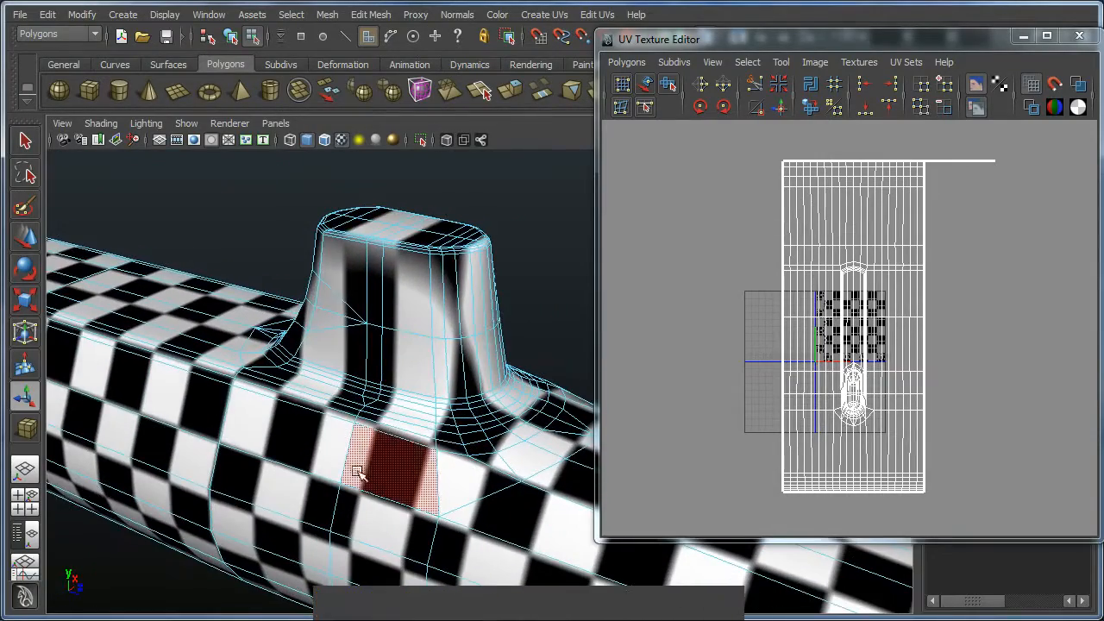
{"action": "right_click_drag", "start_coordinate": [374, 484], "coordinate": [365, 421], "text": "alt"}
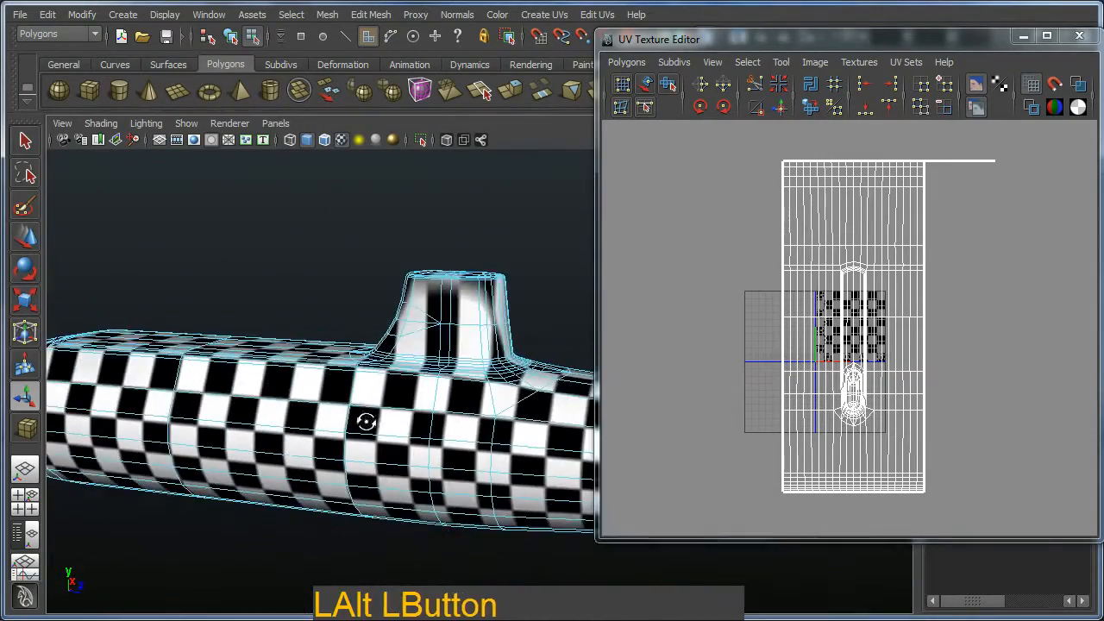
{"action": "mouse_move", "coordinate": [365, 422]}
{"action": "left_mouse_down", "text": "alt"}
{"action": "mouse_move", "coordinate": [262, 427]}
{"action": "mouse_move", "coordinate": [370, 426]}
{"action": "left_mouse_up", "text": "alt"}
{"action": "right_click_drag", "start_coordinate": [371, 426], "coordinate": [439, 483], "text": "alt"}
{"action": "left_click_drag", "start_coordinate": [440, 483], "coordinate": [450, 470], "text": "alt"}
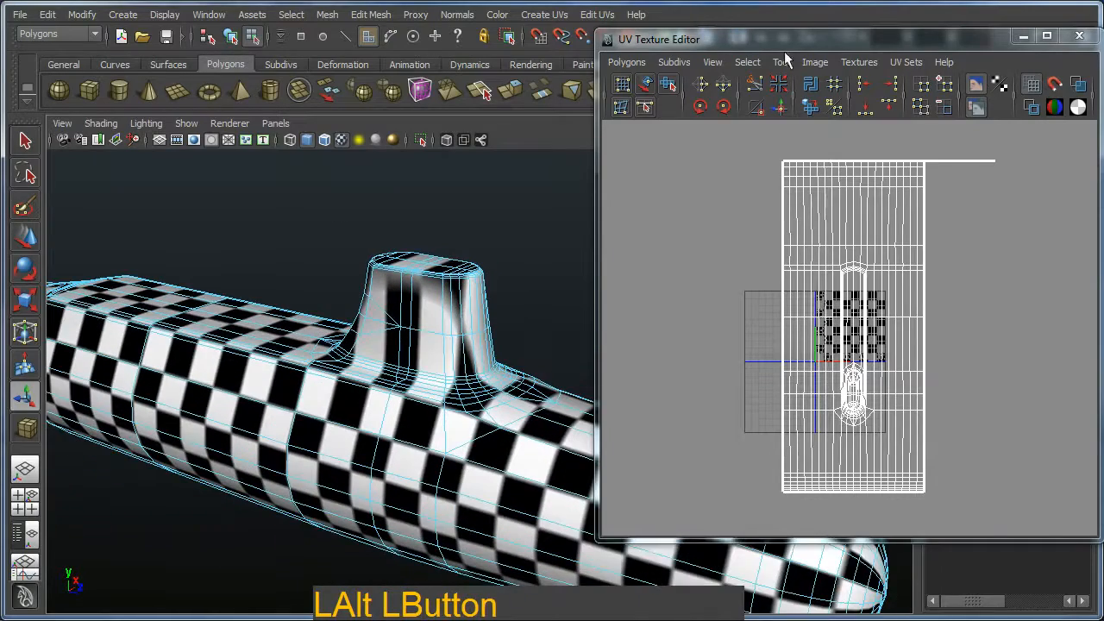
Move the UV Texture Editor off the mapping tools and look over the available UV creation commands.
{"action": "left_click_drag", "start_coordinate": [788, 49], "coordinate": [804, 211]}
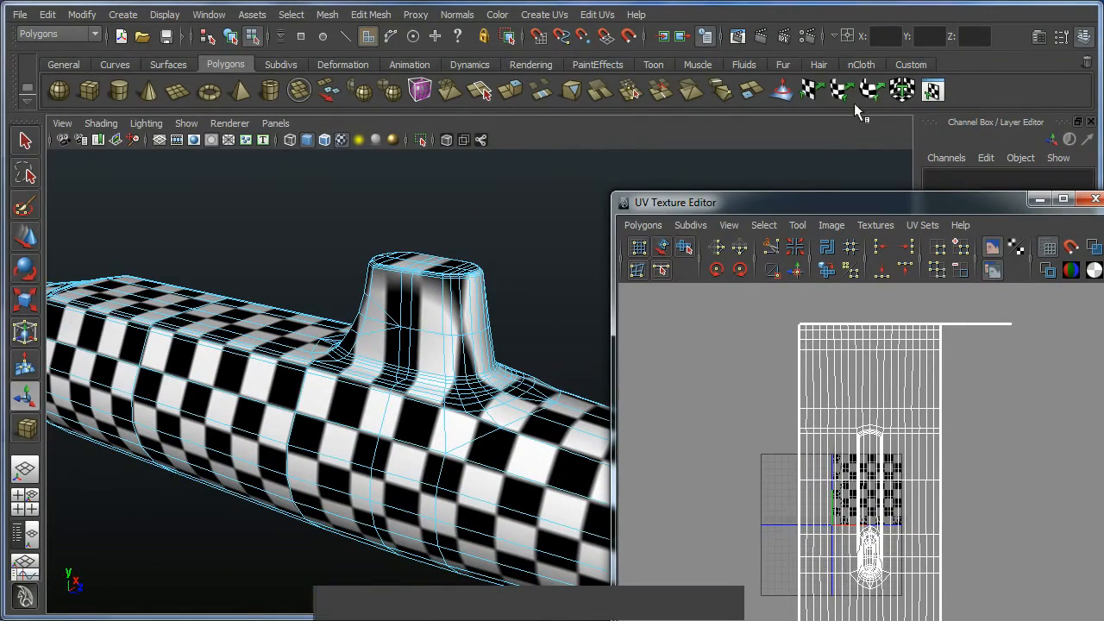
{"action": "left_click", "coordinate": [544, 14]}
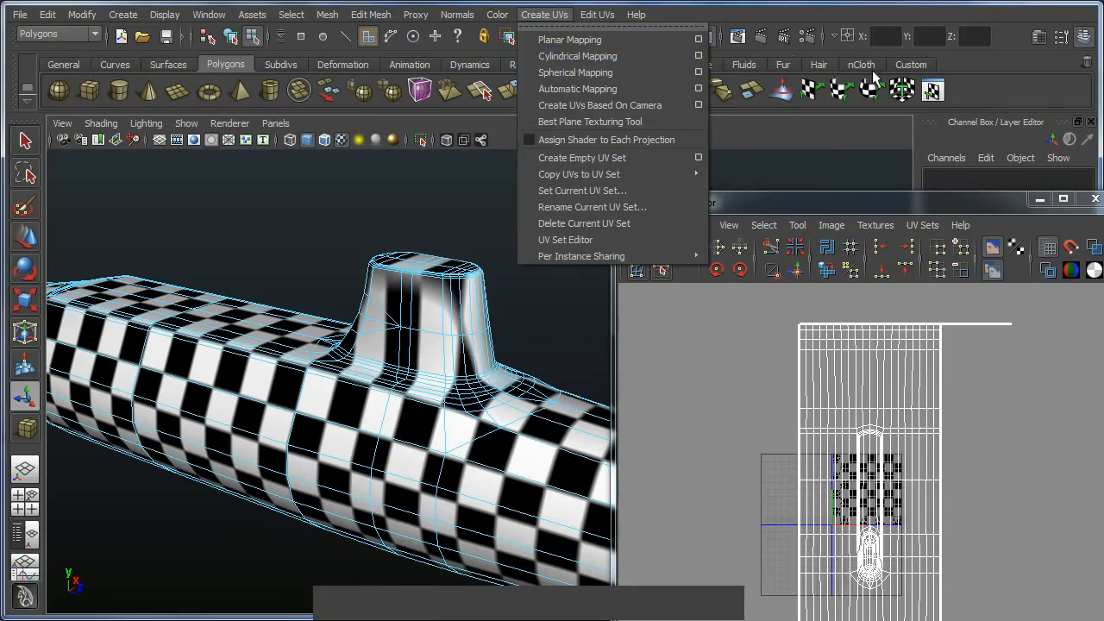
{"action": "left_click_drag", "start_coordinate": [484, 114], "coordinate": [575, 439], "text": "alt"}
Select the sail's top faces and upper side faces in face selection mode and check the selection all around.
{"action": "right_click_drag", "start_coordinate": [470, 411], "coordinate": [488, 414], "text": "alt"}
{"action": "middle_click_drag", "start_coordinate": [488, 414], "coordinate": [454, 434], "text": "alt"}
{"action": "left_click_drag", "start_coordinate": [453, 434], "coordinate": [462, 367], "text": "alt"}
{"action": "middle_click_drag", "start_coordinate": [461, 367], "coordinate": [419, 439], "text": "alt"}
{"action": "left_click_drag", "start_coordinate": [420, 439], "coordinate": [483, 356], "text": "alt"}
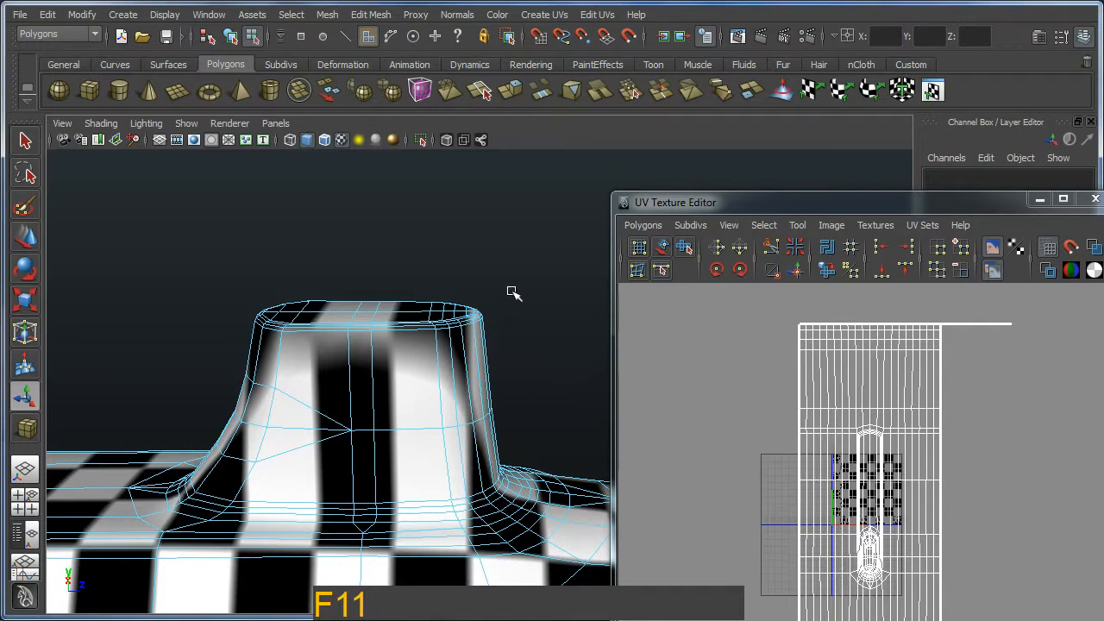
{"action": "left_click_drag", "start_coordinate": [492, 301], "coordinate": [528, 228], "text": "alt"}
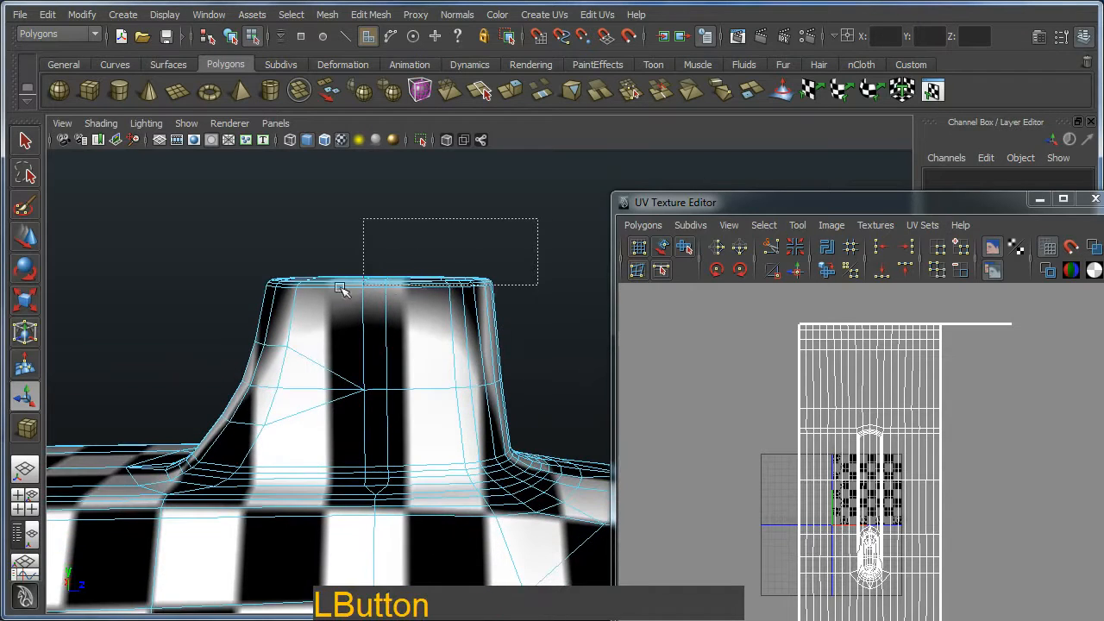
{"action": "left_click_drag", "start_coordinate": [233, 305], "coordinate": [234, 307]}
{"action": "left_click_drag", "start_coordinate": [397, 341], "coordinate": [434, 414], "text": "alt"}
{"action": "right_click_drag", "start_coordinate": [434, 414], "coordinate": [530, 399], "text": "alt"}
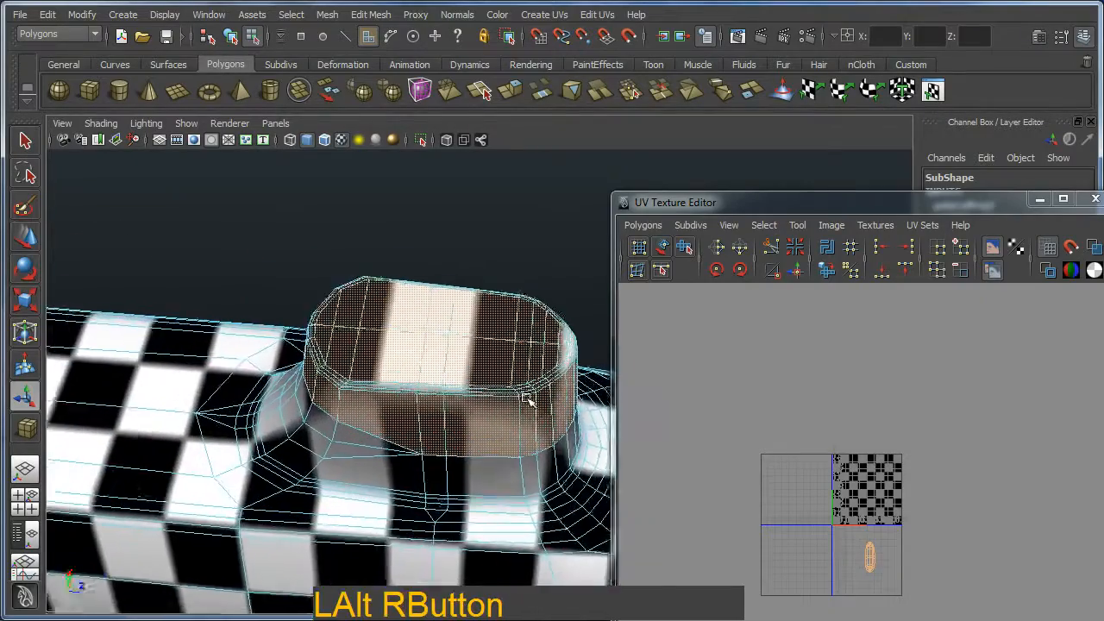
{"action": "middle_click_drag", "start_coordinate": [530, 399], "coordinate": [520, 454], "text": "alt"}
{"action": "left_click_drag", "start_coordinate": [520, 455], "coordinate": [532, 364], "text": "alt"}
{"action": "middle_click_drag", "start_coordinate": [532, 365], "coordinate": [449, 387], "text": "alt"}
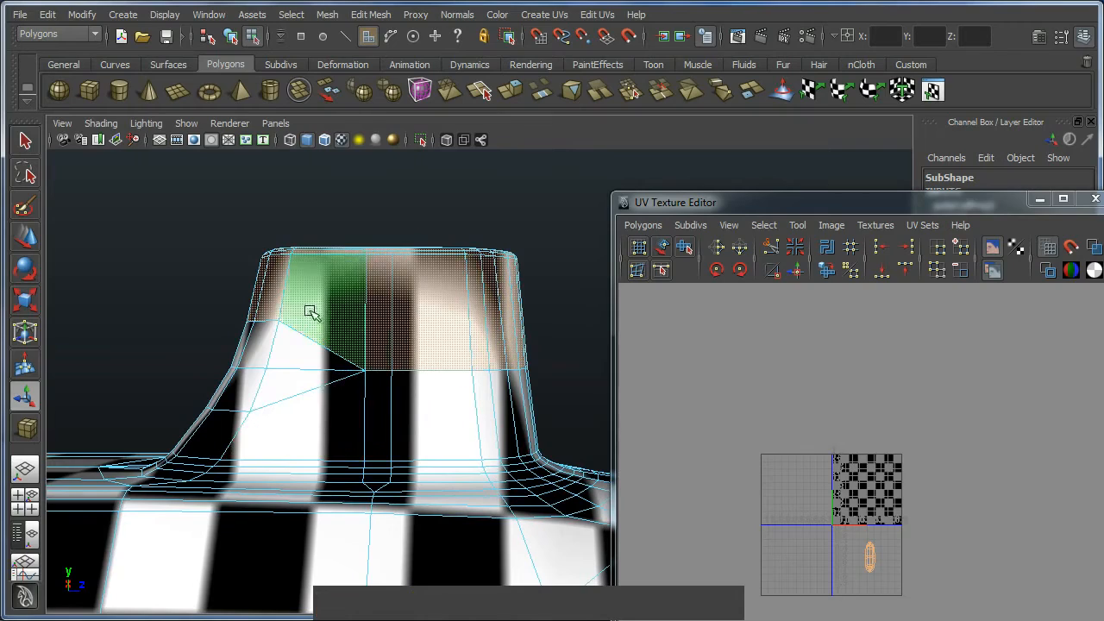
Deselect the sail's upper side faces to keep only the top faces selected, and check the selection from all around.
{"action": "left_click_drag", "start_coordinate": [557, 401], "coordinate": [365, 382], "text": "ctrl"}
{"action": "right_click_drag", "start_coordinate": [365, 382], "coordinate": [451, 451], "text": "alt"}
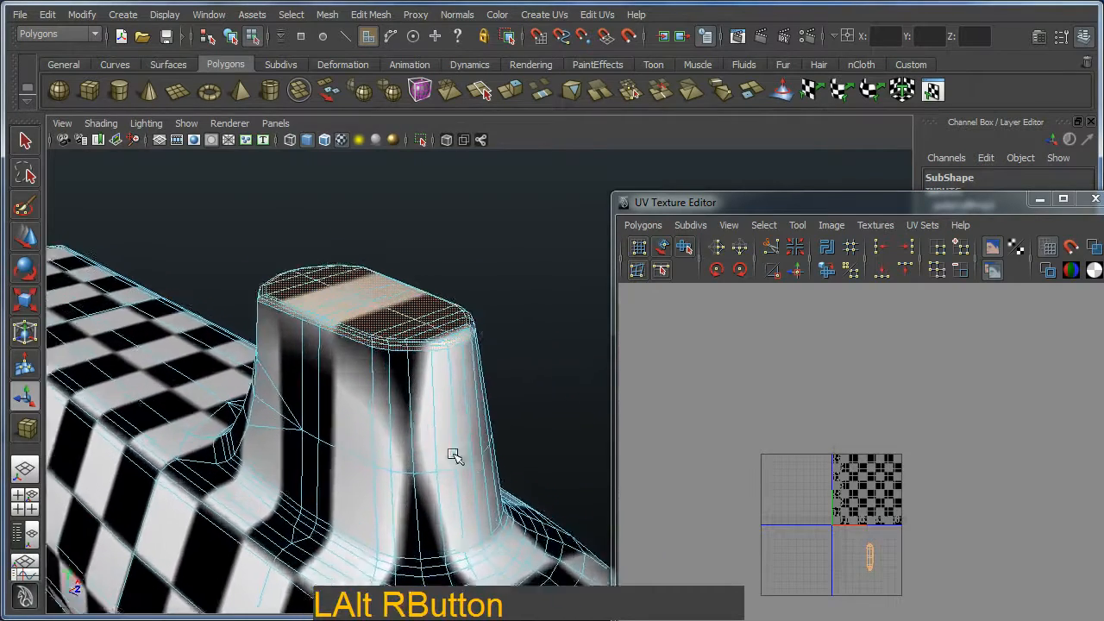
{"action": "left_click_drag", "start_coordinate": [451, 451], "coordinate": [463, 473], "text": "alt"}
{"action": "right_click_drag", "start_coordinate": [464, 473], "coordinate": [463, 399], "text": "alt"}
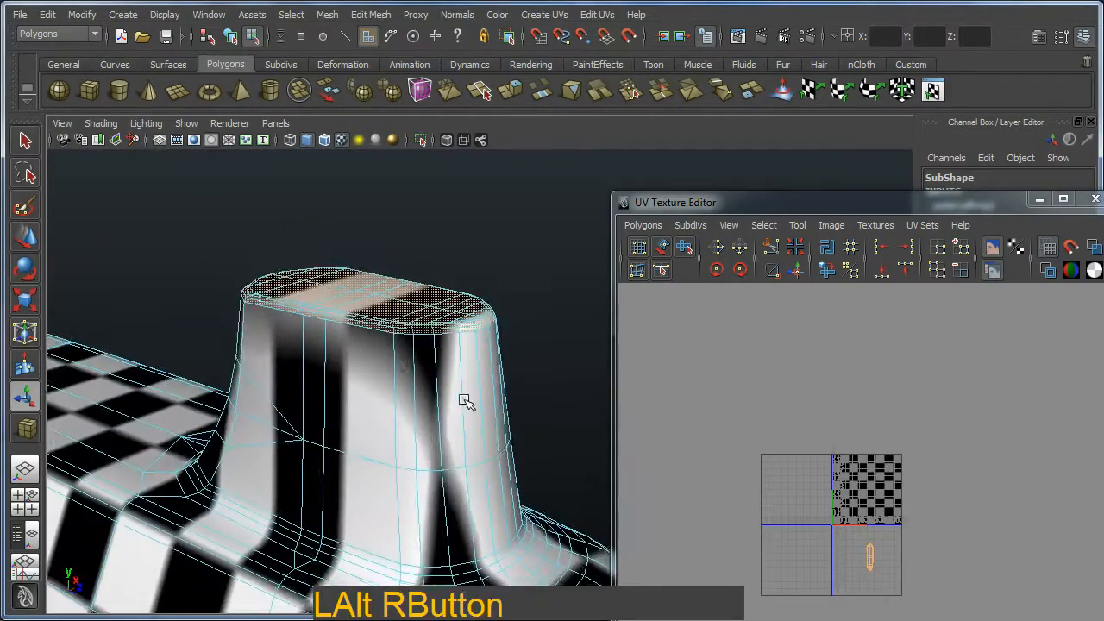
{"action": "middle_click_drag", "start_coordinate": [463, 400], "coordinate": [535, 276], "text": "alt"}
Apply a planar mapping to the sail's top faces, fitted to the bounding box and projected from the Y axis.
{"action": "left_click", "coordinate": [545, 14]}
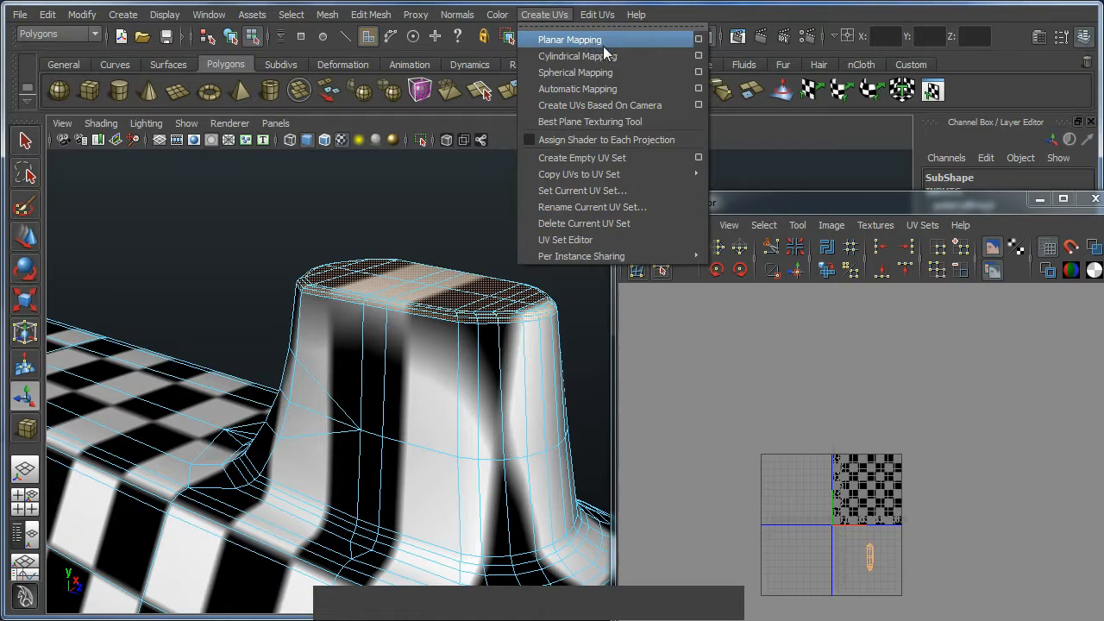
{"action": "left_click", "coordinate": [697, 40]}
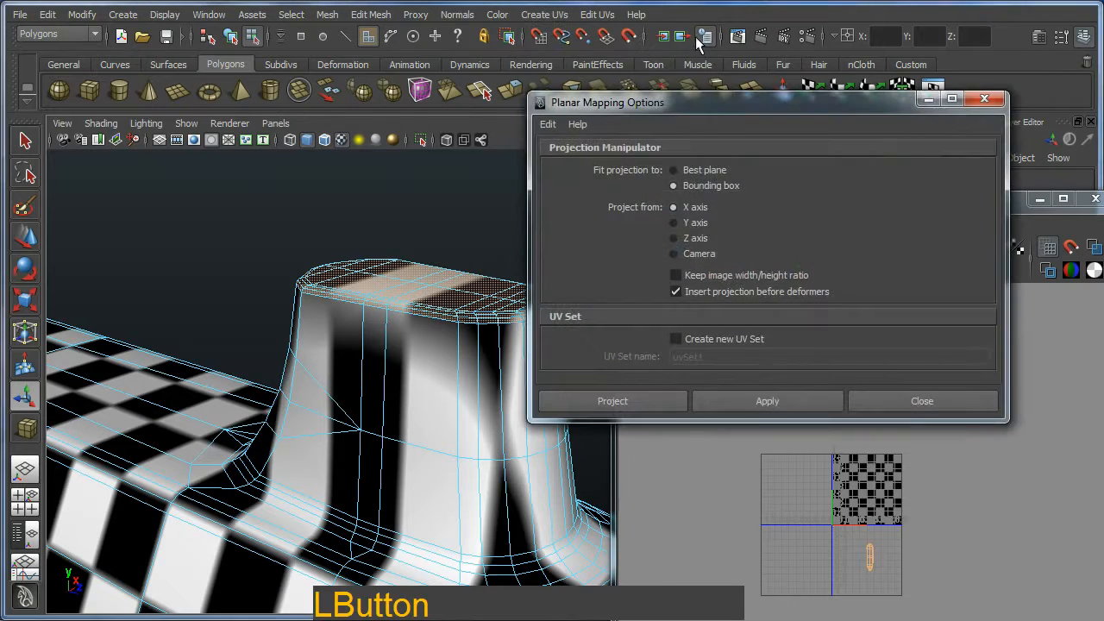
{"action": "left_click_drag", "start_coordinate": [697, 90], "coordinate": [807, 84]}
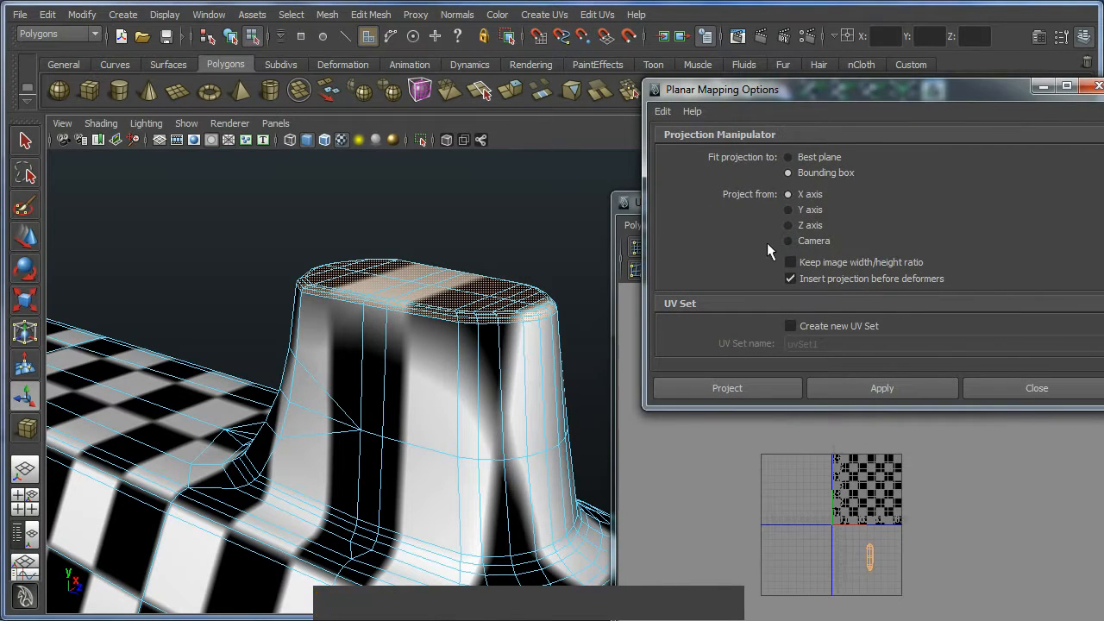
{"action": "left_click_drag", "start_coordinate": [570, 268], "coordinate": [528, 308], "text": "alt"}
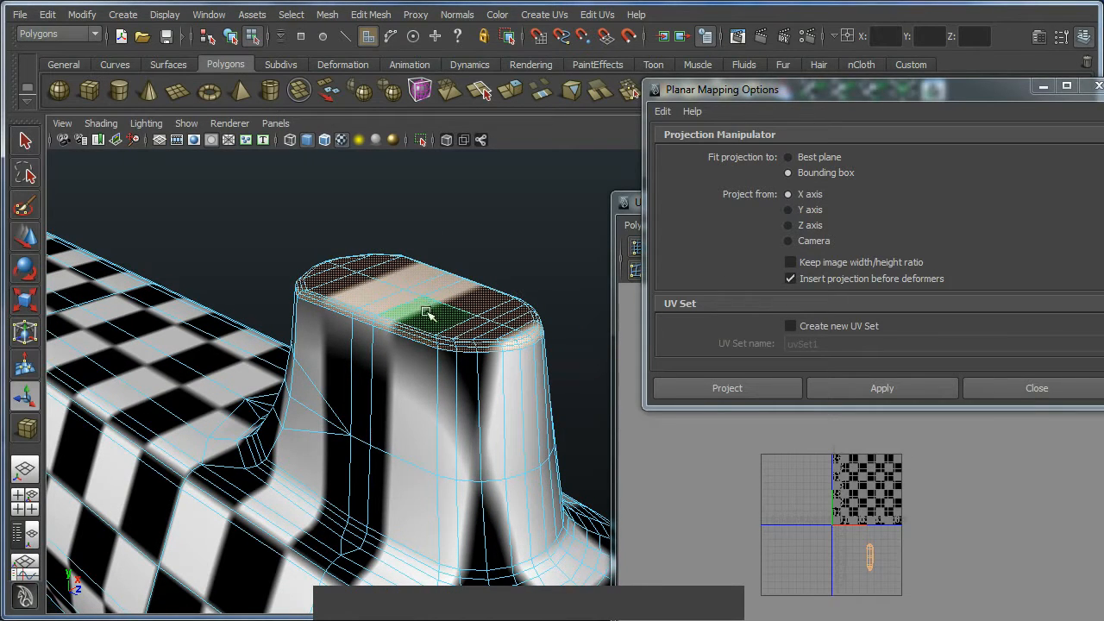
{"action": "key", "text": "ctrl+2"}
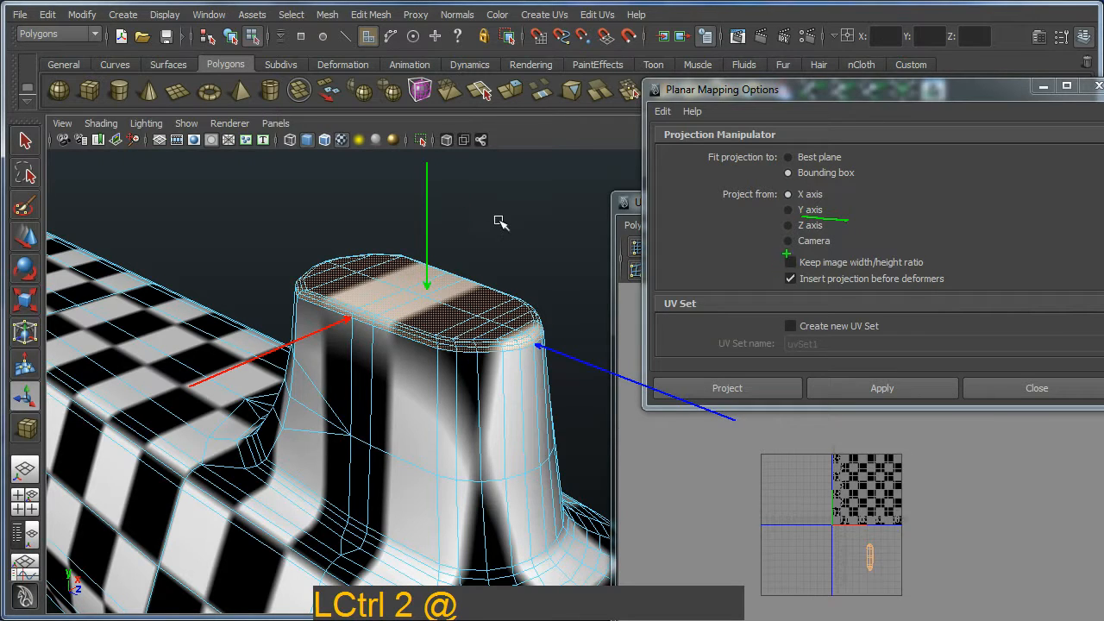
{"action": "key", "text": "Escape"}
{"action": "left_click", "coordinate": [787, 210]}
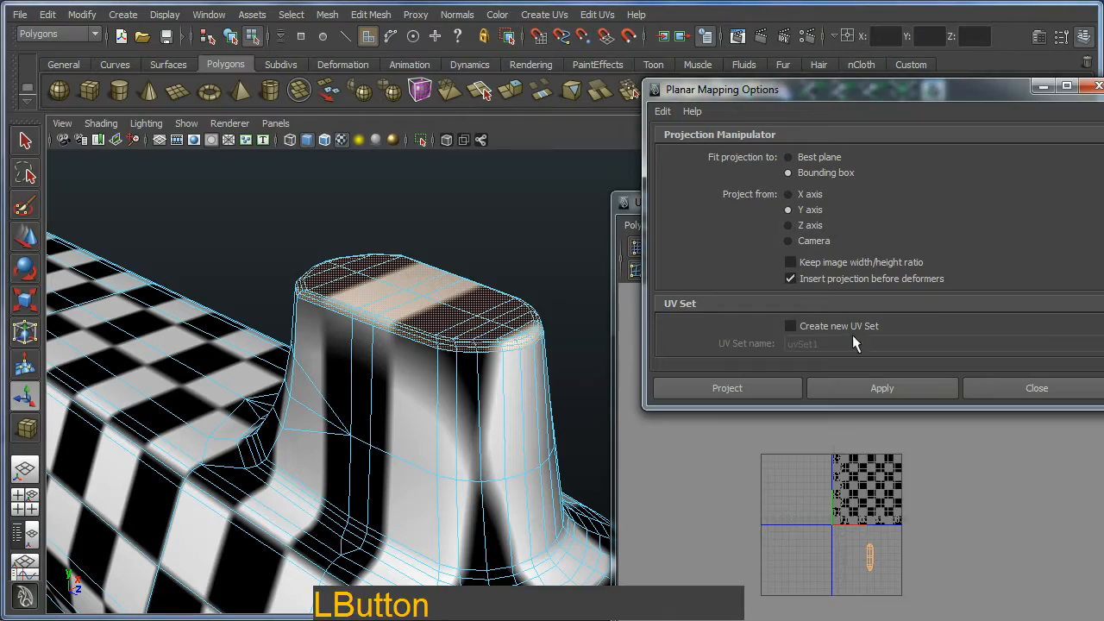
{"action": "left_click", "coordinate": [860, 380]}
{"action": "mouse_move", "coordinate": [470, 371]}
{"action": "left_mouse_down", "text": "alt"}
{"action": "mouse_move", "coordinate": [431, 370]}
{"action": "mouse_move", "coordinate": [406, 402]}
{"action": "mouse_move", "coordinate": [456, 366]}
{"action": "left_mouse_up", "text": "alt"}
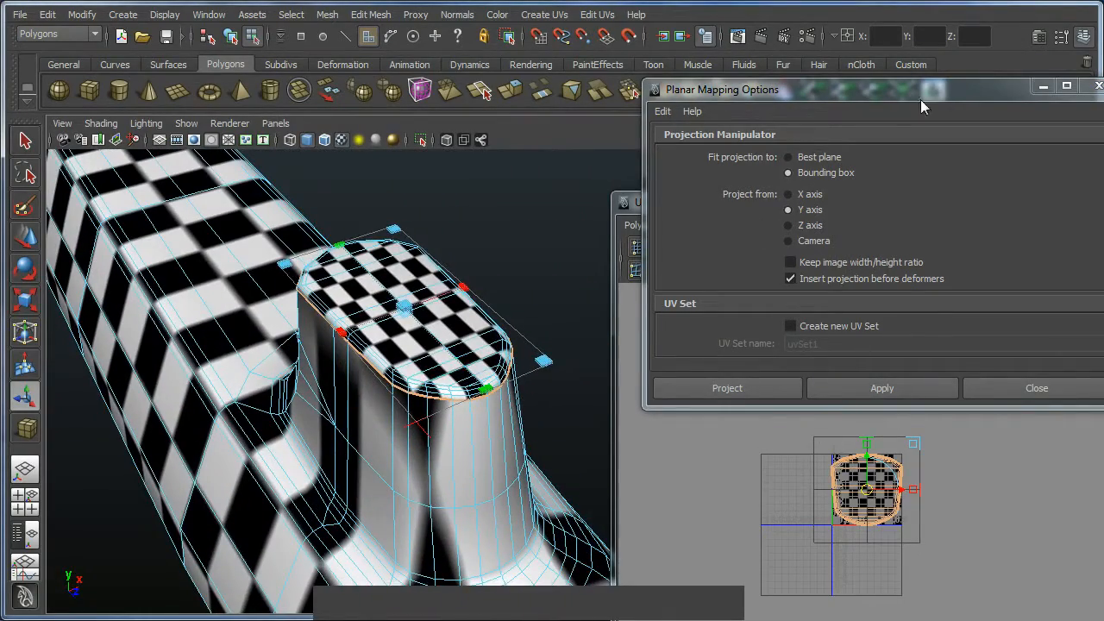
{"action": "left_click", "coordinate": [1098, 86]}
Minimize the UV Texture Editor and set both the projection width and height of the sail top's planar mapping to 10.
{"action": "left_click_drag", "start_coordinate": [948, 203], "coordinate": [606, 251]}
{"action": "left_click", "coordinate": [699, 247]}
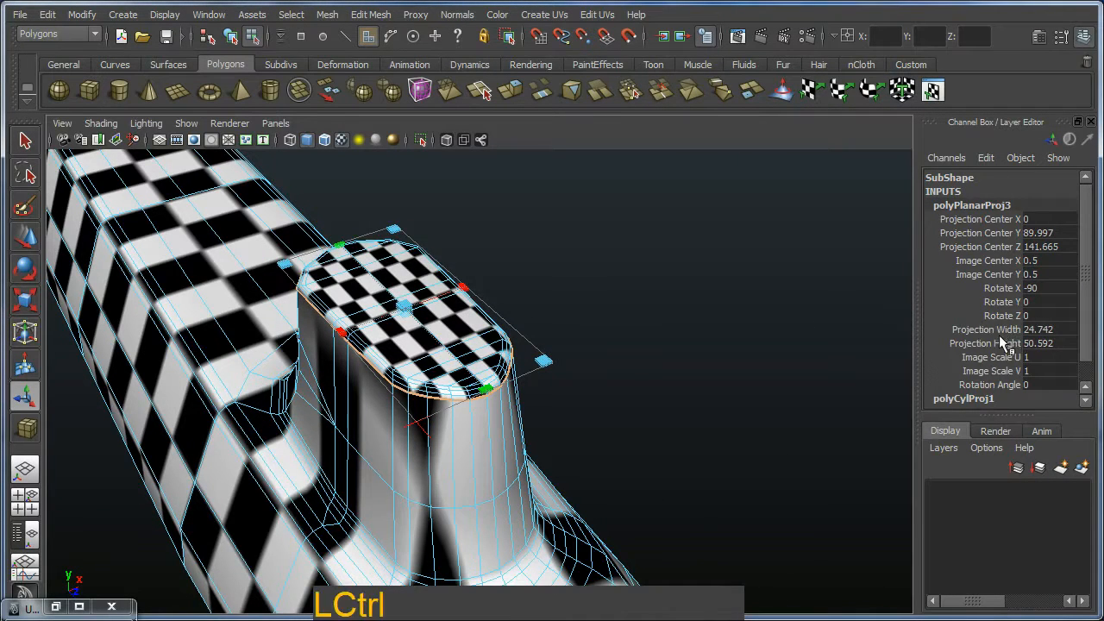
{"action": "key", "text": "ctrl+4"}
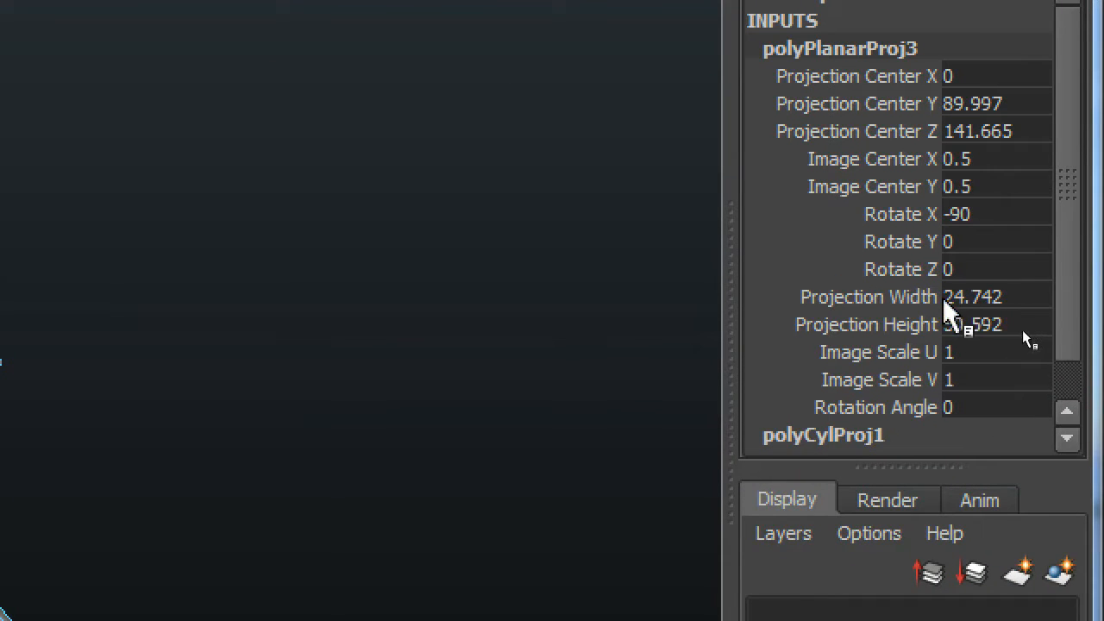
{"action": "left_click_drag", "start_coordinate": [974, 298], "coordinate": [983, 328]}
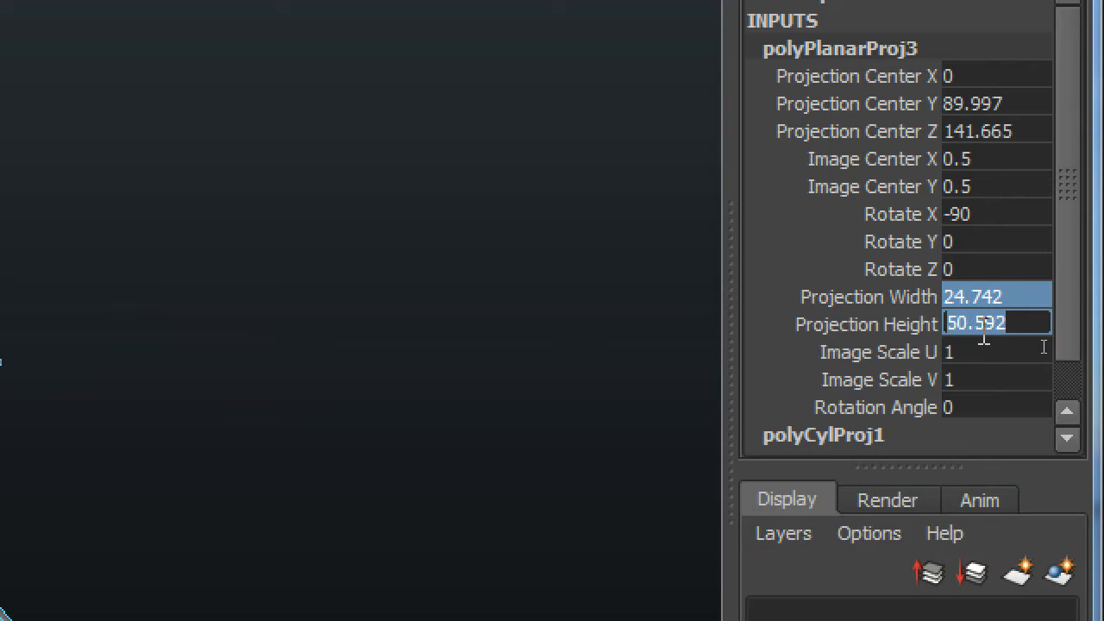
{"action": "type", "text": "10"}
{"action": "key", "text": "Return"}
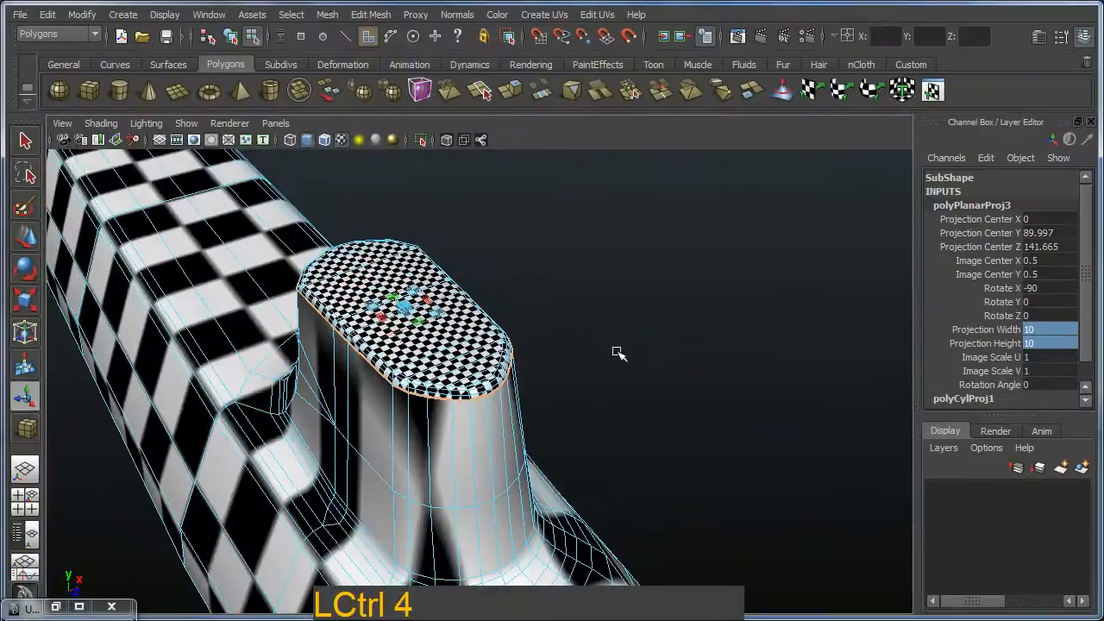
Enlarge the sail top's planar projection uniformly to about 42.63 wide and high, and compare its checker squares with the hull's.
{"action": "left_click_drag", "start_coordinate": [616, 353], "coordinate": [492, 401], "text": "alt"}
{"action": "right_click_drag", "start_coordinate": [493, 402], "coordinate": [498, 459], "text": "alt"}
{"action": "left_click_drag", "start_coordinate": [498, 459], "coordinate": [444, 420], "text": "alt"}
{"action": "right_click_drag", "start_coordinate": [444, 419], "coordinate": [493, 439], "text": "alt"}
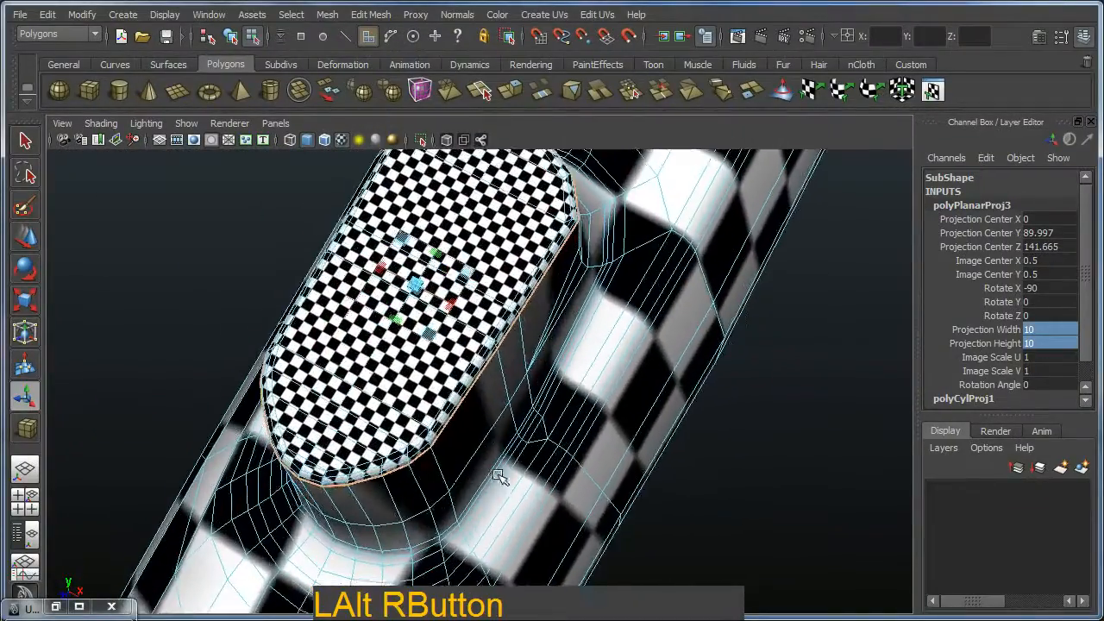
{"action": "left_click_drag", "start_coordinate": [492, 439], "coordinate": [461, 414], "text": "alt"}
{"action": "right_click_drag", "start_coordinate": [460, 414], "coordinate": [519, 491], "text": "alt"}
{"action": "left_click_drag", "start_coordinate": [520, 492], "coordinate": [482, 479], "text": "alt"}
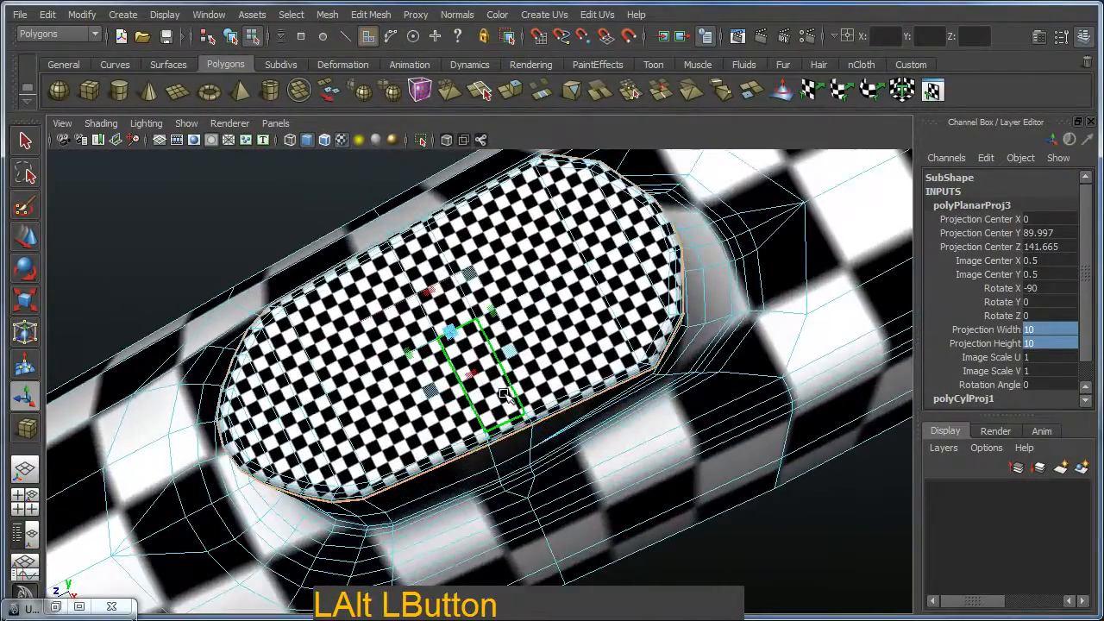
{"action": "left_click_drag", "start_coordinate": [452, 329], "coordinate": [469, 322]}
{"action": "key", "text": "ctrl+z"}
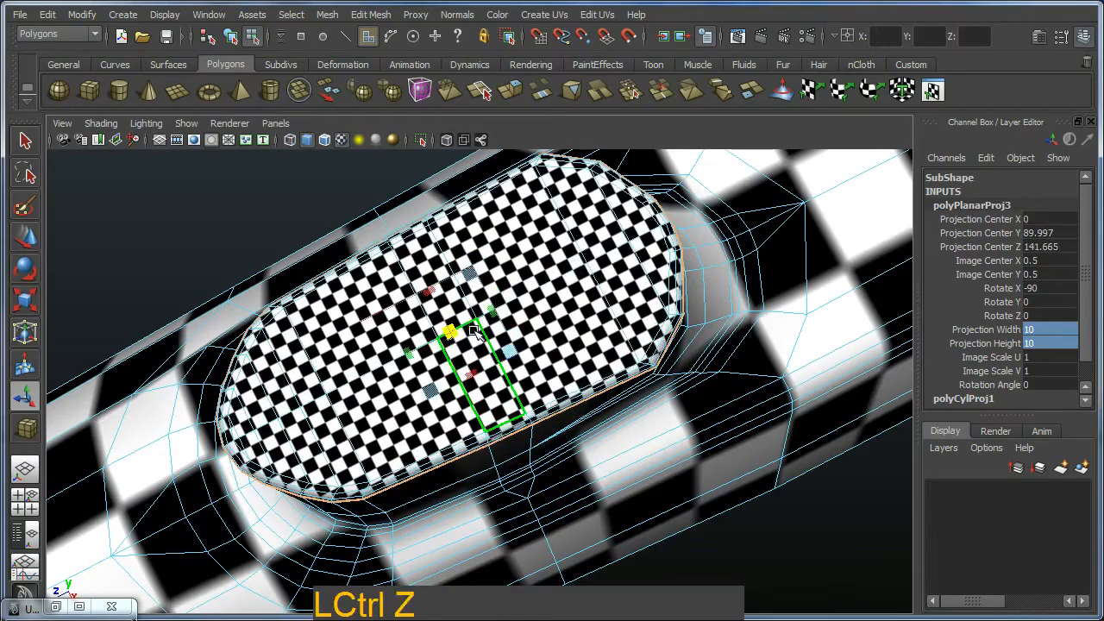
{"action": "left_click_drag", "start_coordinate": [512, 351], "coordinate": [732, 430]}
{"action": "right_click_drag", "start_coordinate": [732, 431], "coordinate": [604, 388], "text": "alt"}
{"action": "left_click_drag", "start_coordinate": [603, 388], "coordinate": [699, 376], "text": "alt"}
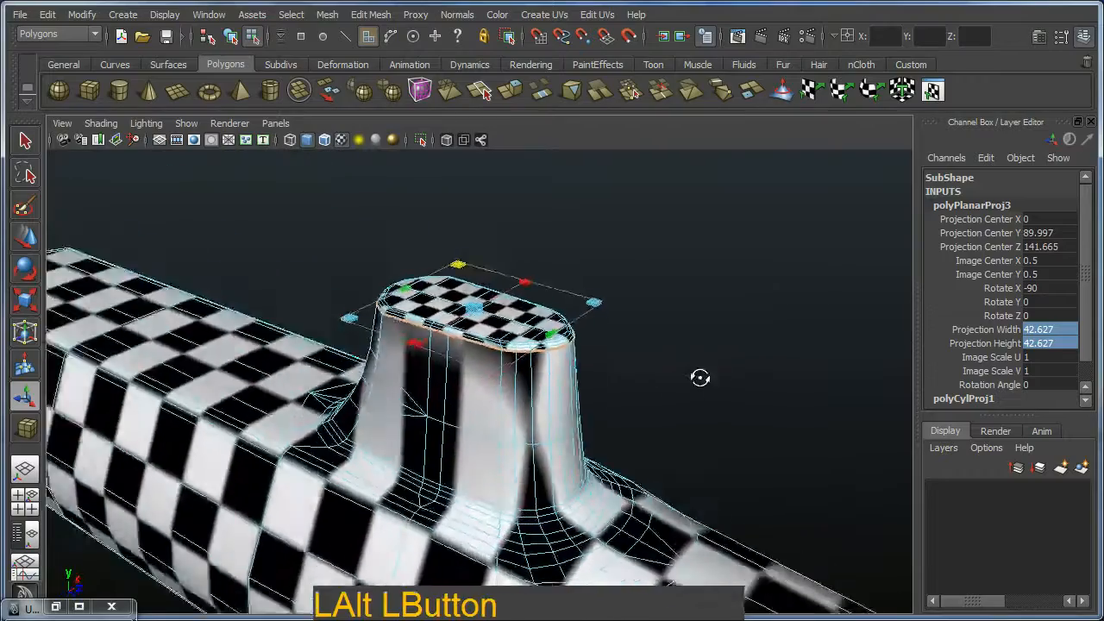
{"action": "right_click_drag", "start_coordinate": [700, 376], "coordinate": [882, 486], "text": "alt"}
{"action": "left_click_drag", "start_coordinate": [567, 368], "coordinate": [152, 527], "text": "alt"}
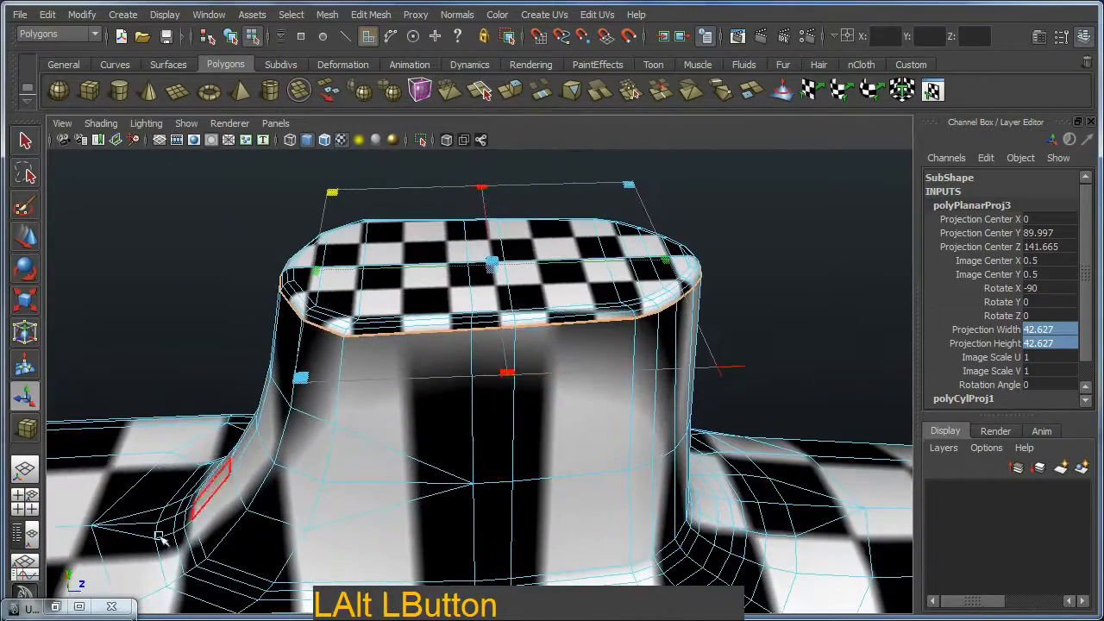
Restore the UV Texture Editor, place it beside the sail and frame the sail top's UV shell in it.
{"action": "left_click", "coordinate": [148, 576]}
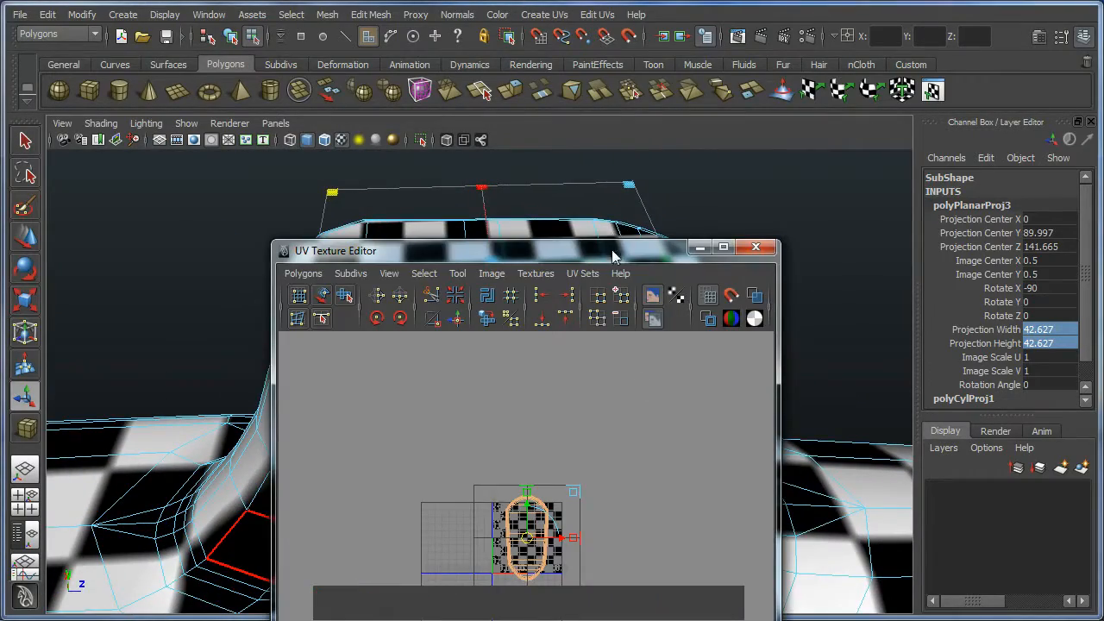
{"action": "left_click_drag", "start_coordinate": [614, 247], "coordinate": [872, 82]}
{"action": "right_click_drag", "start_coordinate": [796, 467], "coordinate": [966, 480], "text": "alt"}
{"action": "middle_click_drag", "start_coordinate": [966, 480], "coordinate": [840, 406], "text": "alt"}
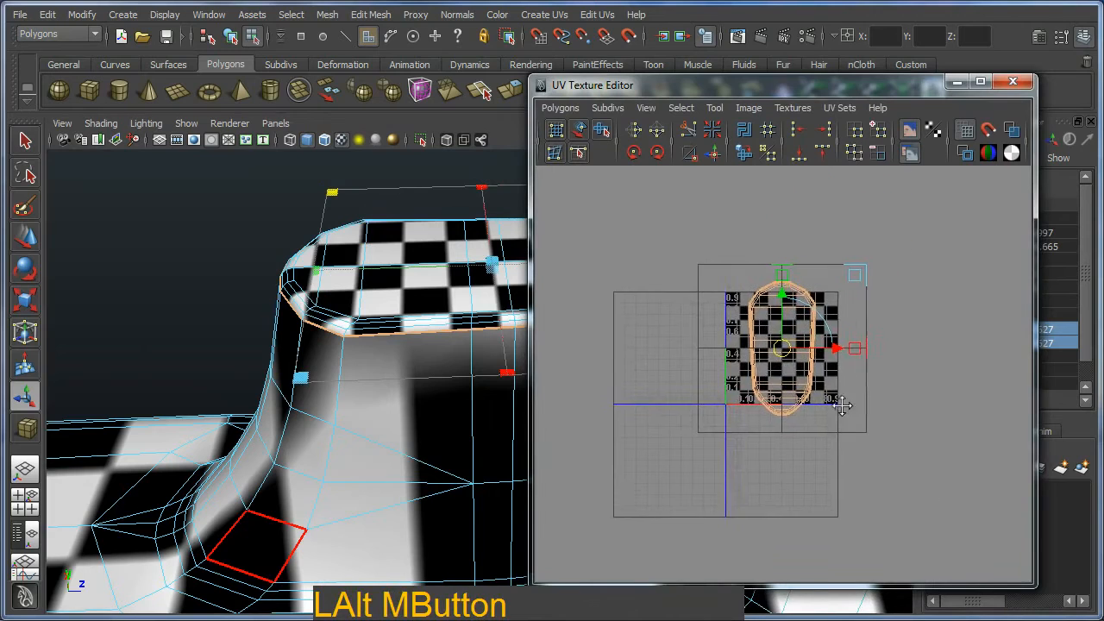
{"action": "right_click_drag", "start_coordinate": [840, 406], "coordinate": [733, 319], "text": "alt"}
{"action": "right_click_drag", "start_coordinate": [784, 393], "coordinate": [939, 525], "text": "alt"}
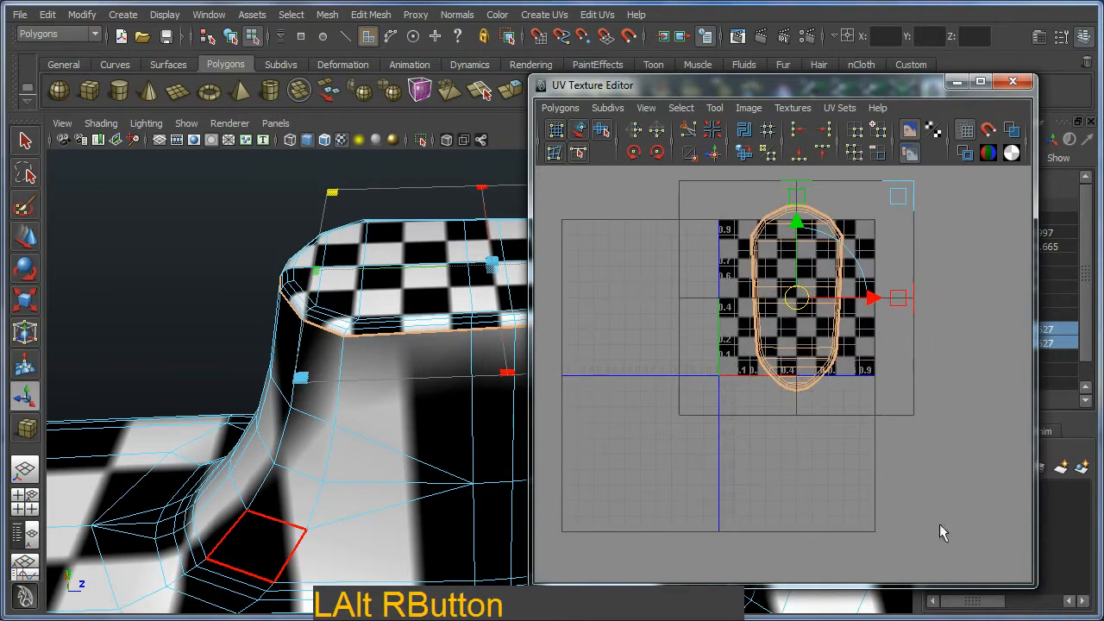
{"action": "middle_click_drag", "start_coordinate": [792, 300], "coordinate": [777, 338], "text": "alt"}
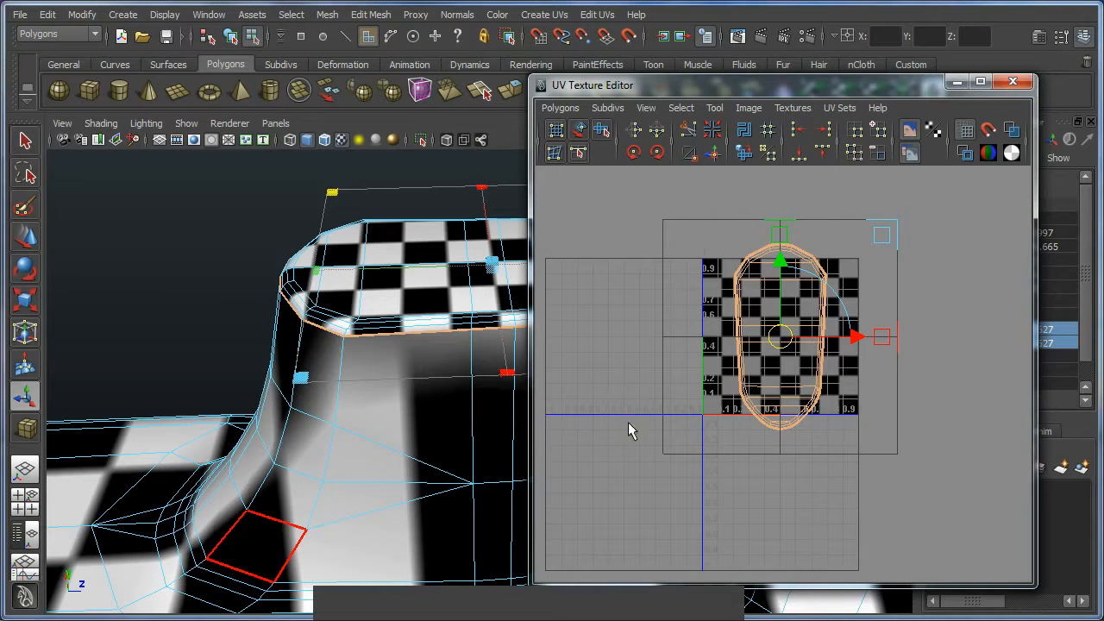
{"action": "right_click_drag", "start_coordinate": [761, 450], "coordinate": [803, 389], "text": "alt"}
{"action": "middle_click_drag", "start_coordinate": [803, 389], "coordinate": [702, 362], "text": "alt"}
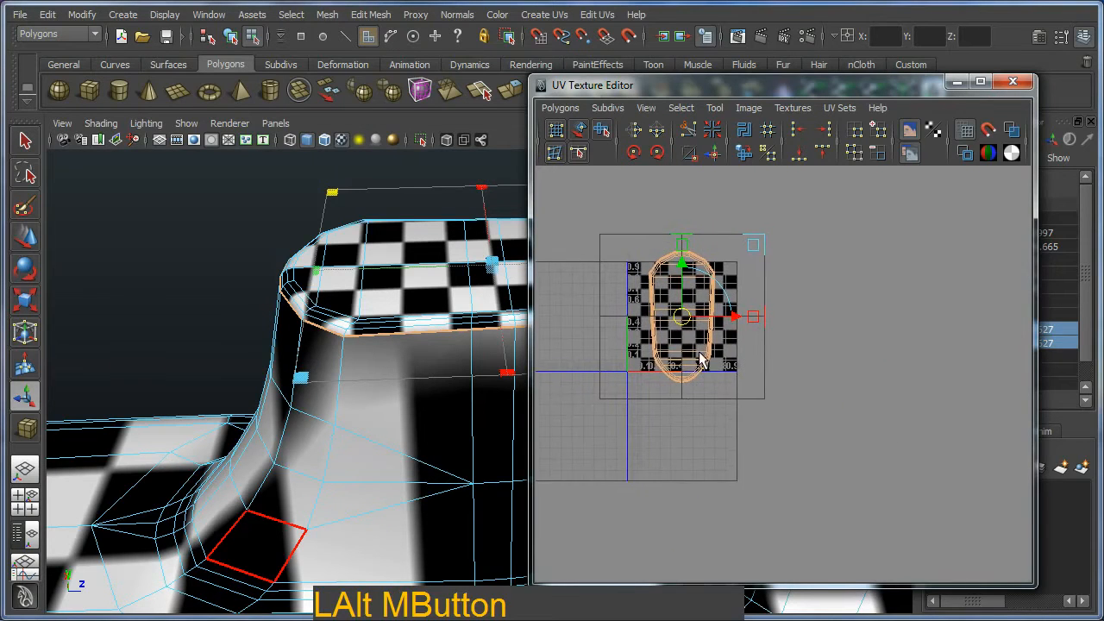
Try moving the sail top's UV shell off the texture area, clear of the hull's shell.
{"action": "left_click_drag", "start_coordinate": [690, 321], "coordinate": [1017, 320]}
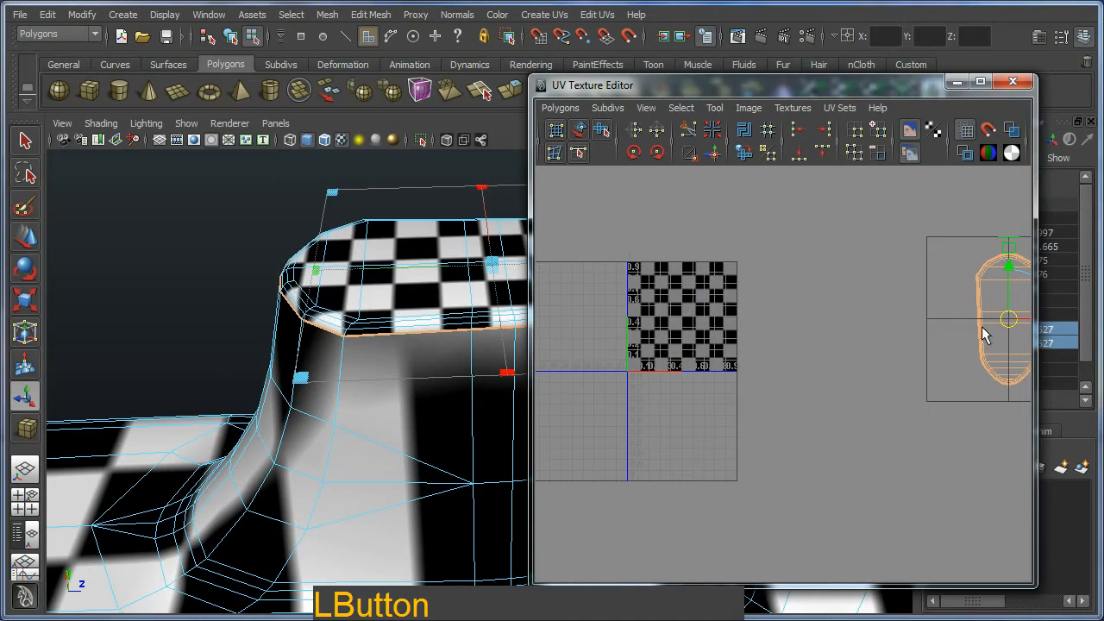
{"action": "left_click", "coordinate": [790, 375]}
{"action": "middle_click_drag", "start_coordinate": [786, 369], "coordinate": [796, 387], "text": "alt"}
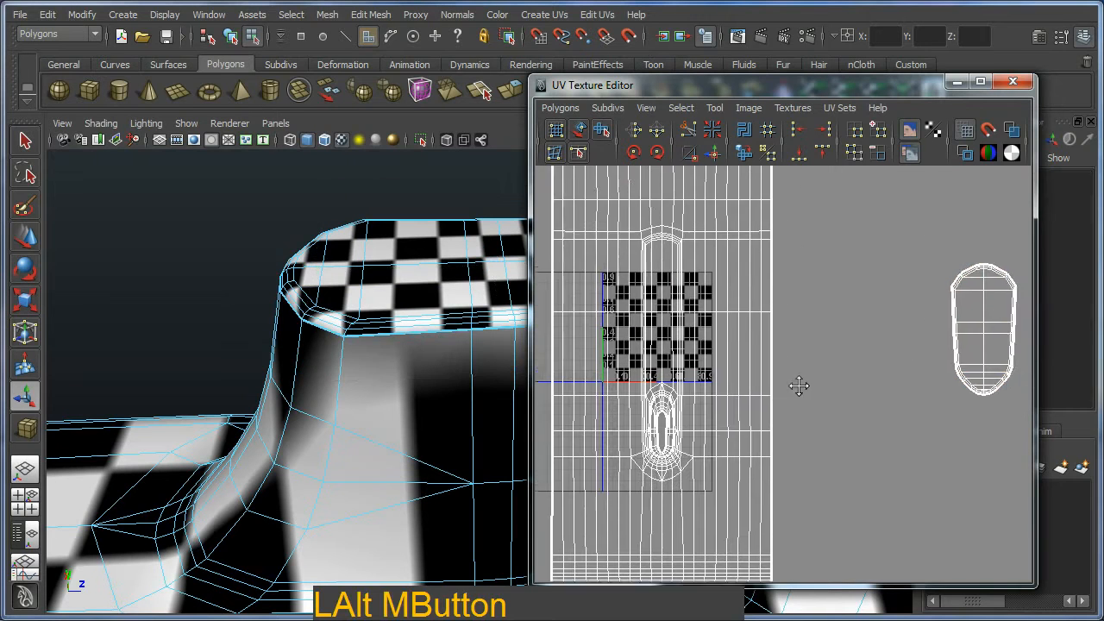
{"action": "right_click_drag", "start_coordinate": [796, 388], "coordinate": [675, 255], "text": "alt"}
{"action": "left_click_drag", "start_coordinate": [851, 397], "coordinate": [925, 362]}
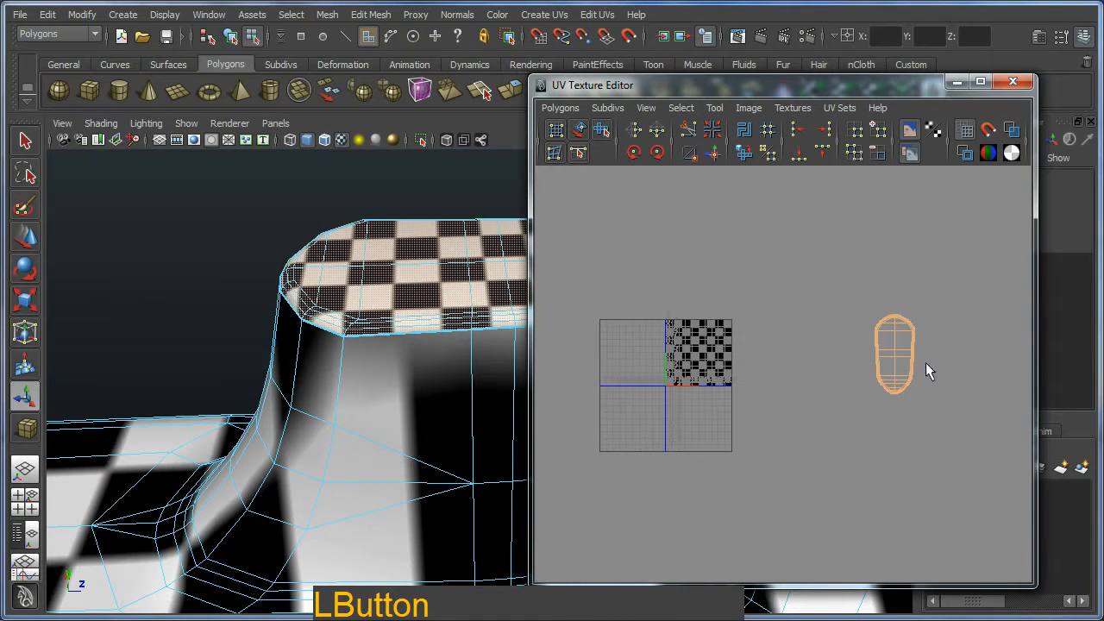
{"action": "left_click", "coordinate": [815, 367]}
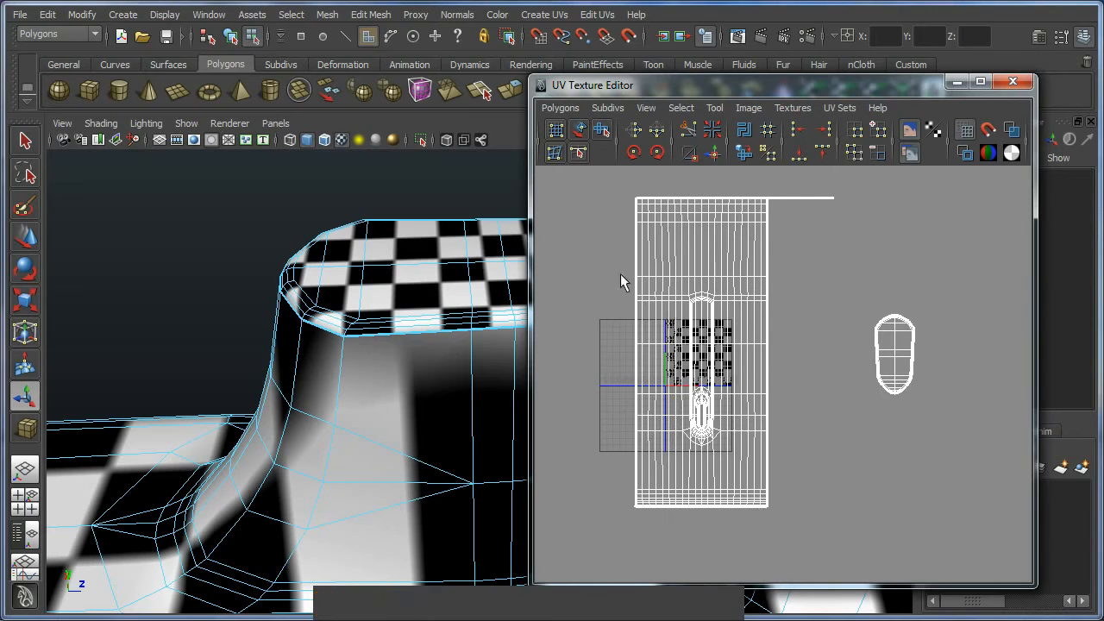
Undo the move of the sail top's UV shell and show all of the submarine's UVs.
{"action": "key", "text": "ctrl+z"}
{"action": "key", "text": "ctrl+z"}
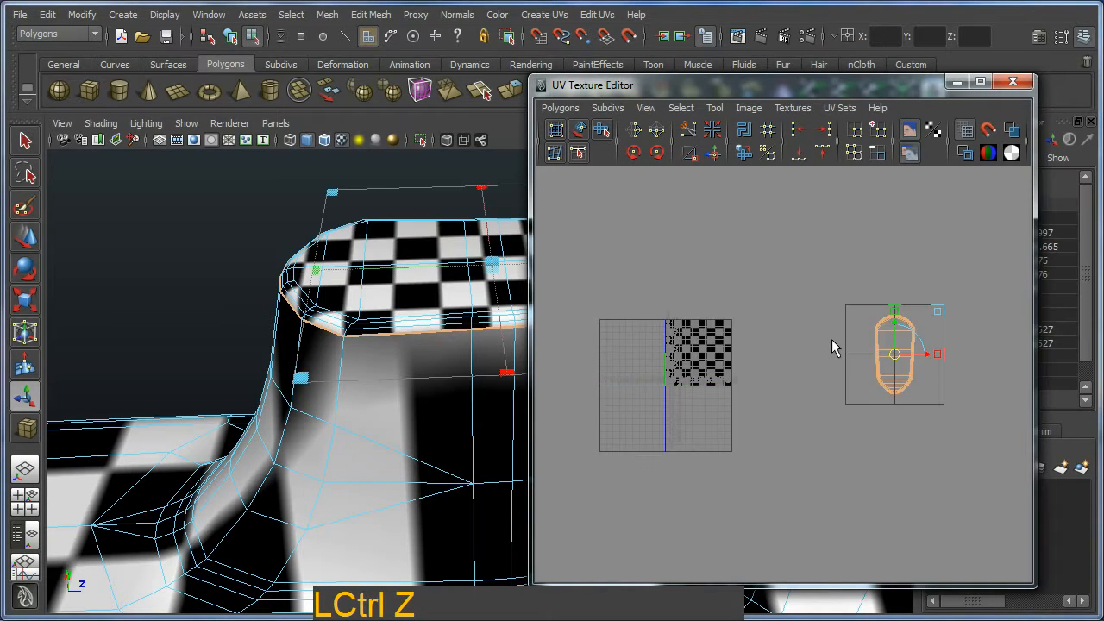
{"action": "left_click", "coordinate": [828, 348]}
Frame the sail top's shell in the UV Texture Editor and switch to UV selection mode.
{"action": "middle_click_drag", "start_coordinate": [826, 377], "coordinate": [880, 380], "text": "alt"}
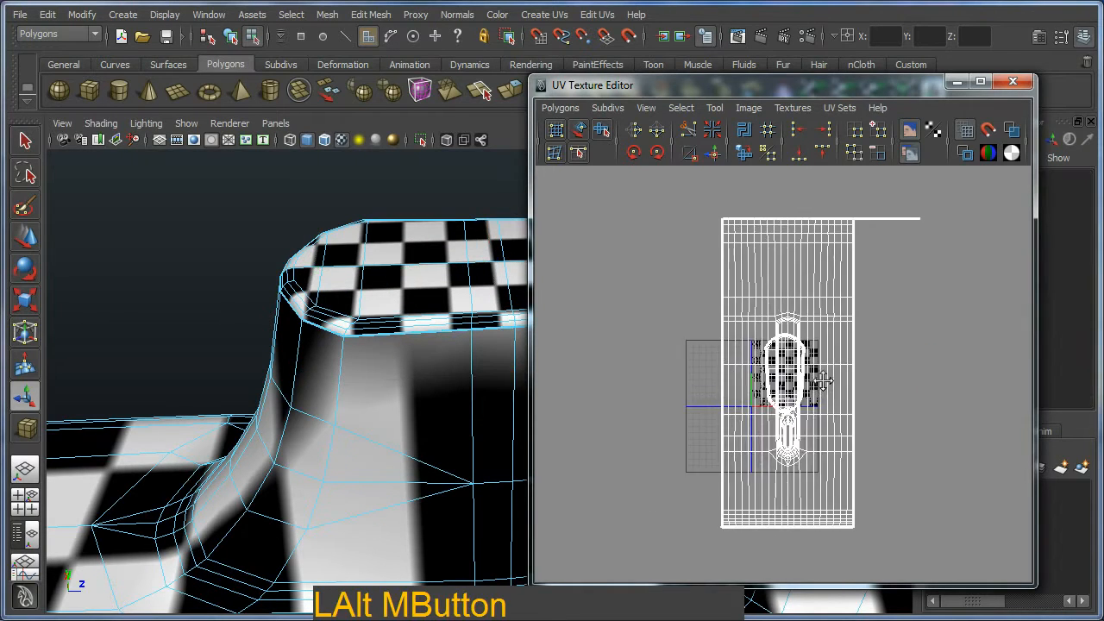
{"action": "right_click_drag", "start_coordinate": [880, 380], "coordinate": [656, 286], "text": "alt"}
{"action": "middle_click_drag", "start_coordinate": [747, 375], "coordinate": [712, 320], "text": "alt"}
{"action": "right_click_drag", "start_coordinate": [713, 320], "coordinate": [923, 490], "text": "alt"}
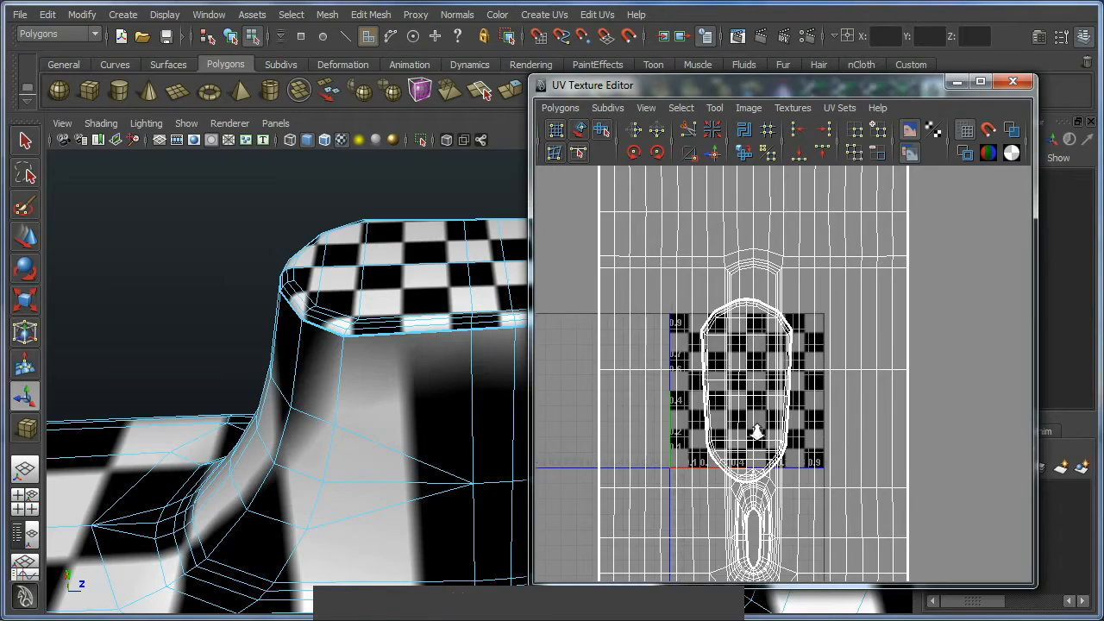
{"action": "right_click_drag", "start_coordinate": [756, 433], "coordinate": [697, 582], "text": "alt"}
{"action": "middle_click_drag", "start_coordinate": [702, 424], "coordinate": [762, 395], "text": "alt"}
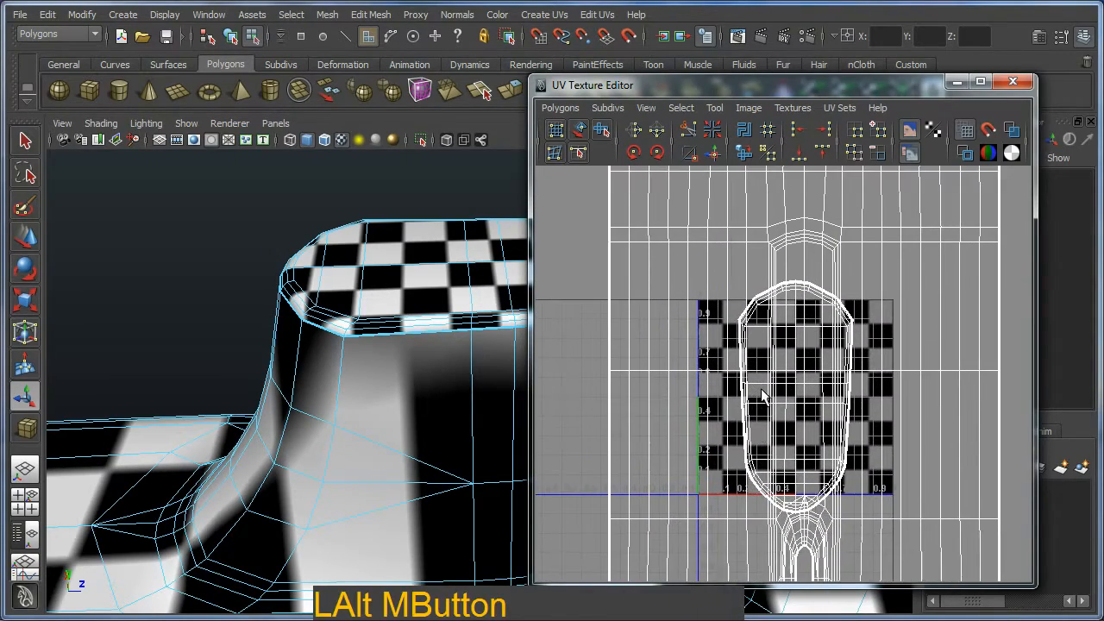
{"action": "key", "text": "F12"}
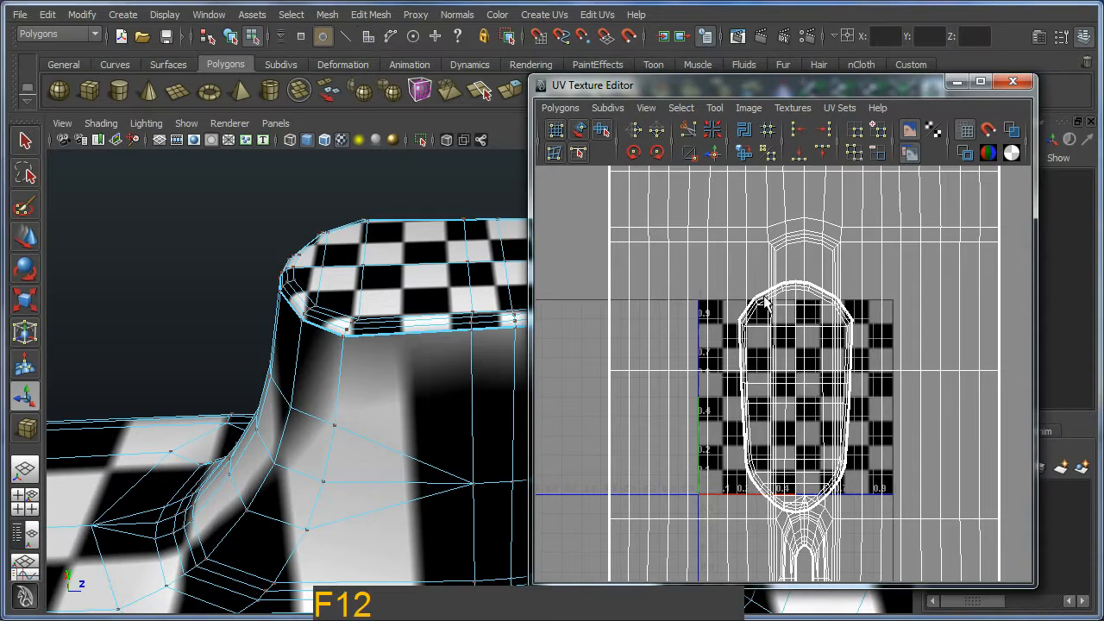
{"action": "right_click_drag", "start_coordinate": [766, 302], "coordinate": [890, 485], "text": "alt"}
Try selecting the sail top's UVs piece by piece along the shell's border and cross rows, and clear the selection.
{"action": "left_click", "coordinate": [744, 219]}
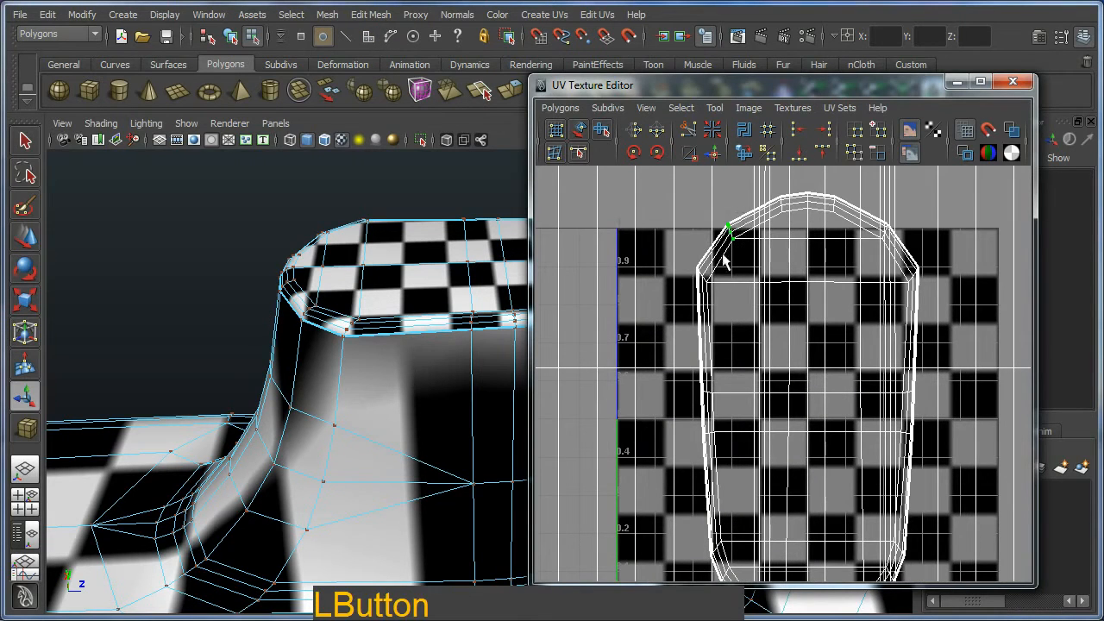
{"action": "left_click_drag", "start_coordinate": [695, 280], "coordinate": [712, 300], "text": "ctrl+shift"}
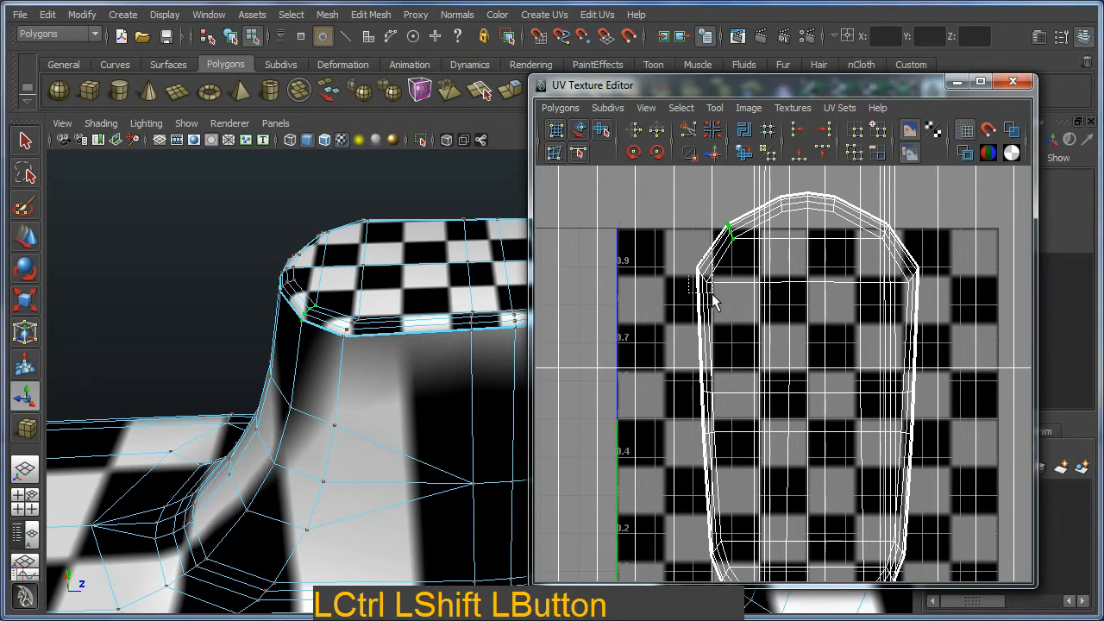
{"action": "left_click", "coordinate": [714, 388], "text": "ctrl+shift"}
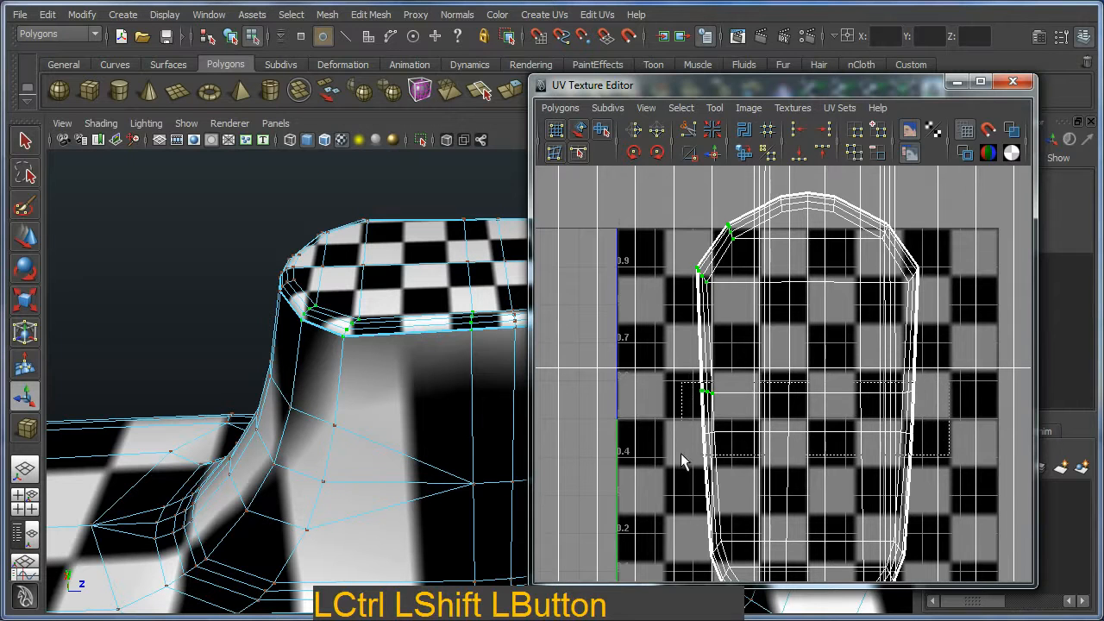
{"action": "left_click_drag", "start_coordinate": [682, 461], "coordinate": [681, 462], "text": "ctrl+shift"}
{"action": "middle_click_drag", "start_coordinate": [827, 515], "coordinate": [805, 423], "text": "alt"}
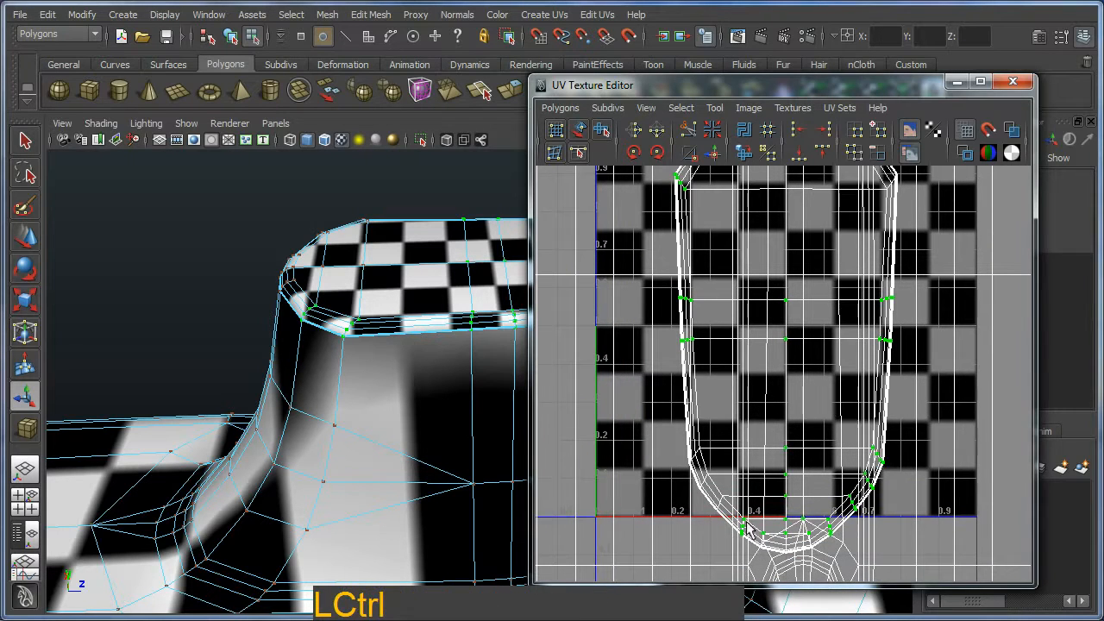
{"action": "right_click_drag", "start_coordinate": [749, 530], "coordinate": [715, 527], "text": "alt"}
{"action": "key", "text": "w"}
{"action": "key", "text": "ctrl+z"}
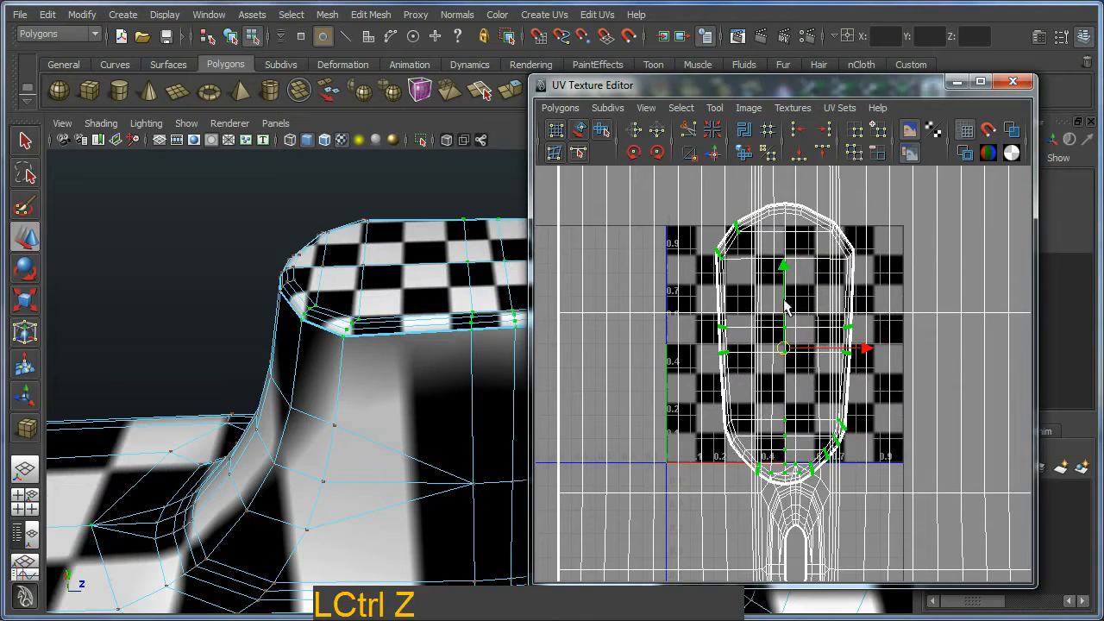
{"action": "right_click_drag", "start_coordinate": [803, 353], "coordinate": [800, 373], "text": "alt"}
{"action": "middle_click_drag", "start_coordinate": [799, 373], "coordinate": [763, 376], "text": "alt"}
{"action": "left_click", "coordinate": [780, 398]}
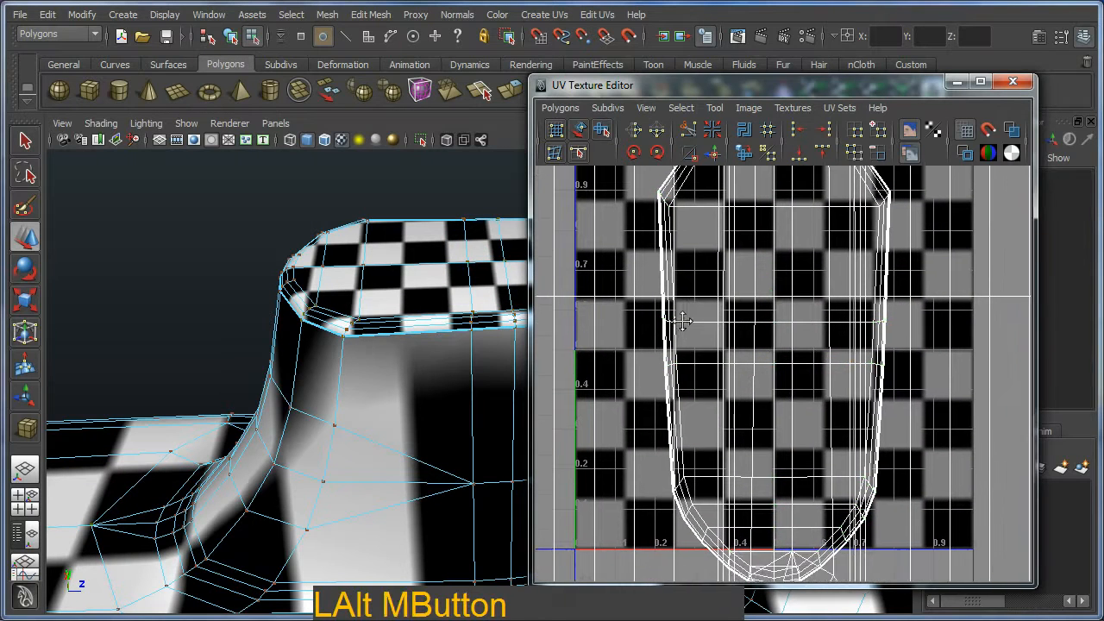
{"action": "right_click_drag", "start_coordinate": [763, 376], "coordinate": [727, 389], "text": "alt"}
{"action": "mouse_move", "coordinate": [729, 382]}
{"action": "middle_mouse_down", "text": "alt"}
{"action": "mouse_move", "coordinate": [717, 368]}
{"action": "mouse_move", "coordinate": [730, 370]}
{"action": "middle_mouse_up", "text": "alt"}
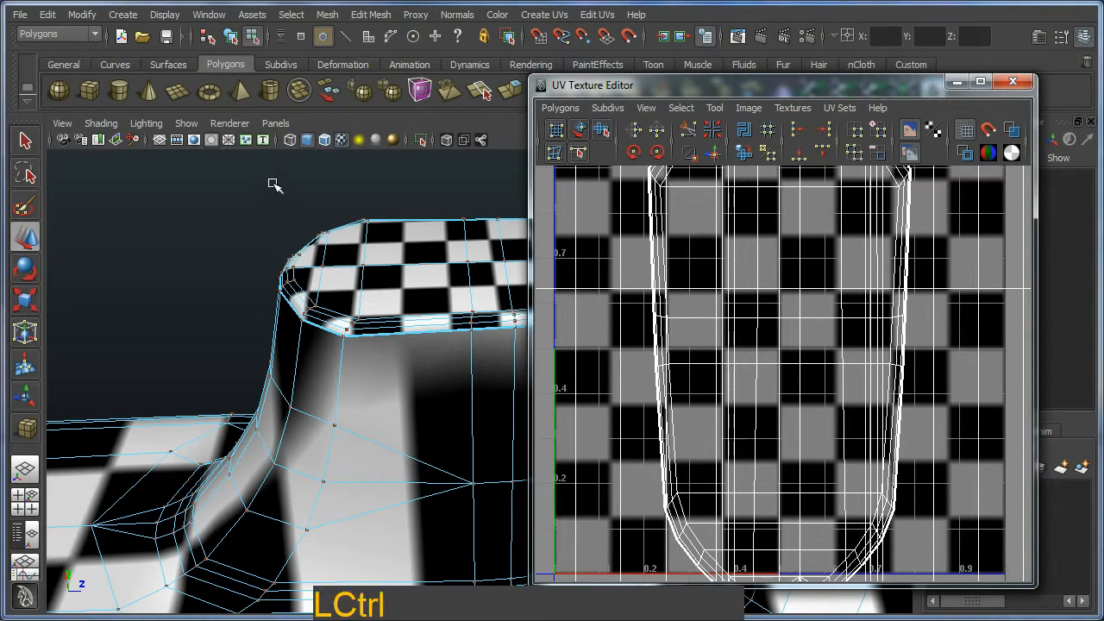
{"action": "key", "text": "ctrl+2"}
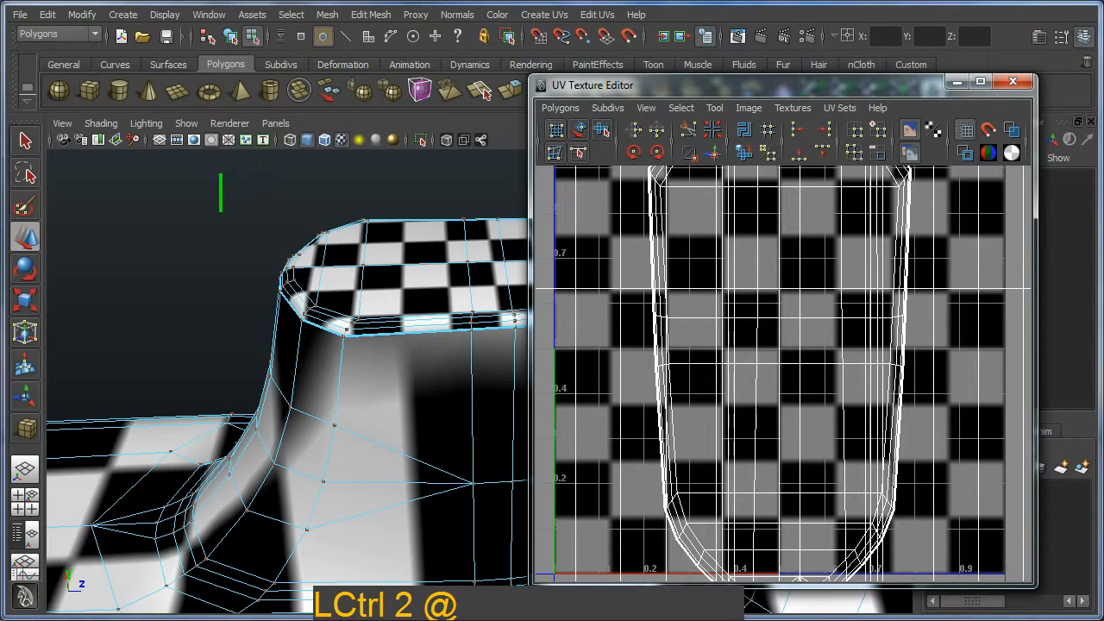
{"action": "type", "text": "shif"}
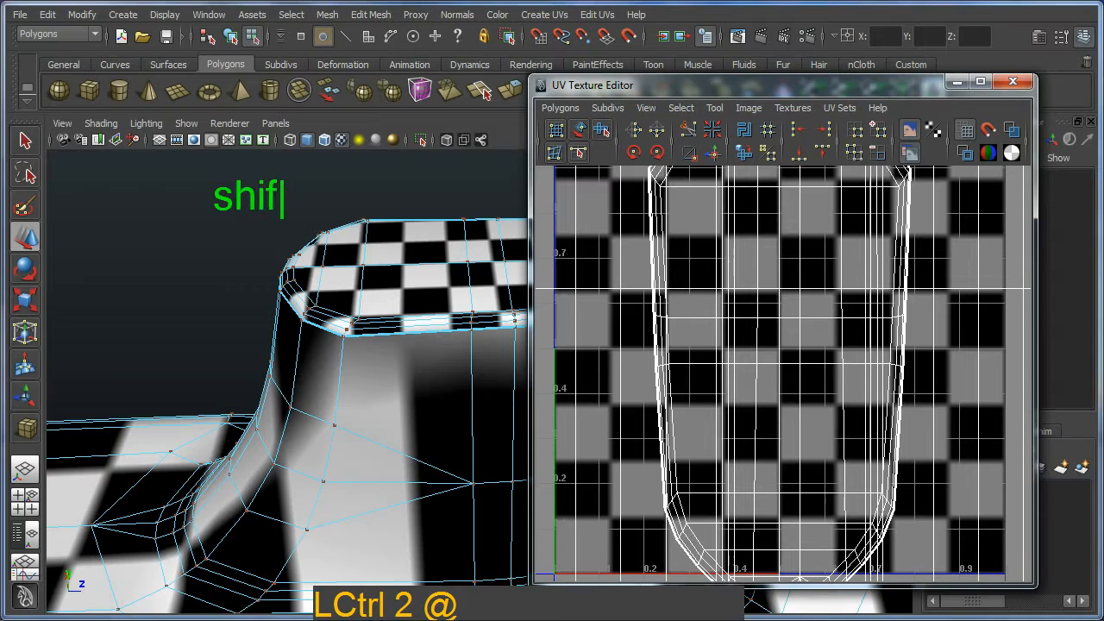
{"action": "type", "text": "t > = "}
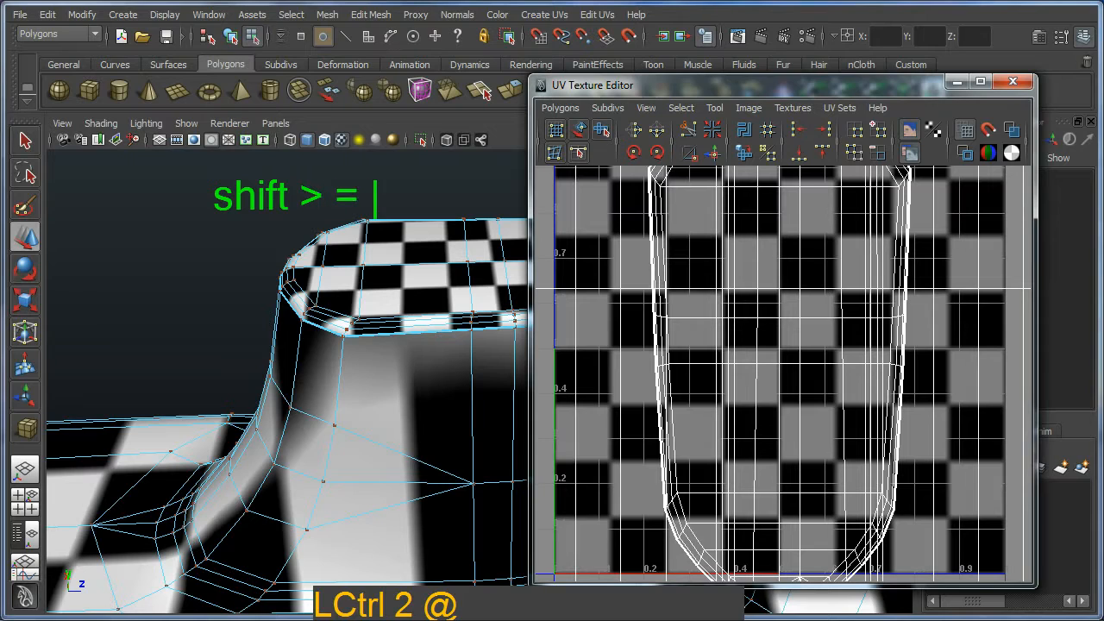
{"action": "type", "text": "grow s"}
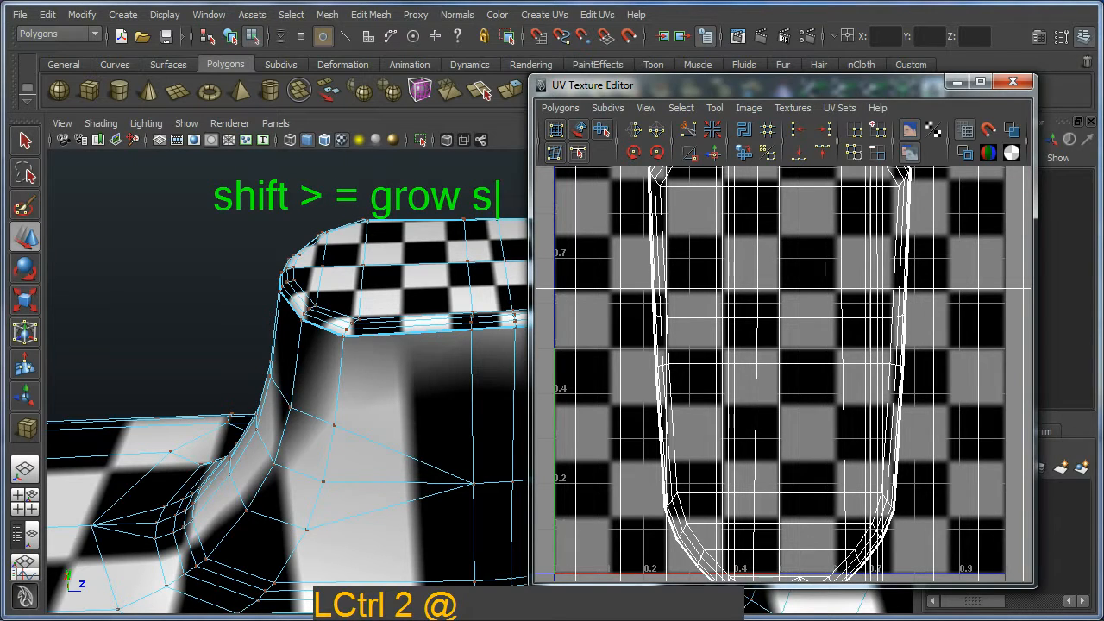
{"action": "type", "text": "election"}
{"action": "key", "text": "Return"}
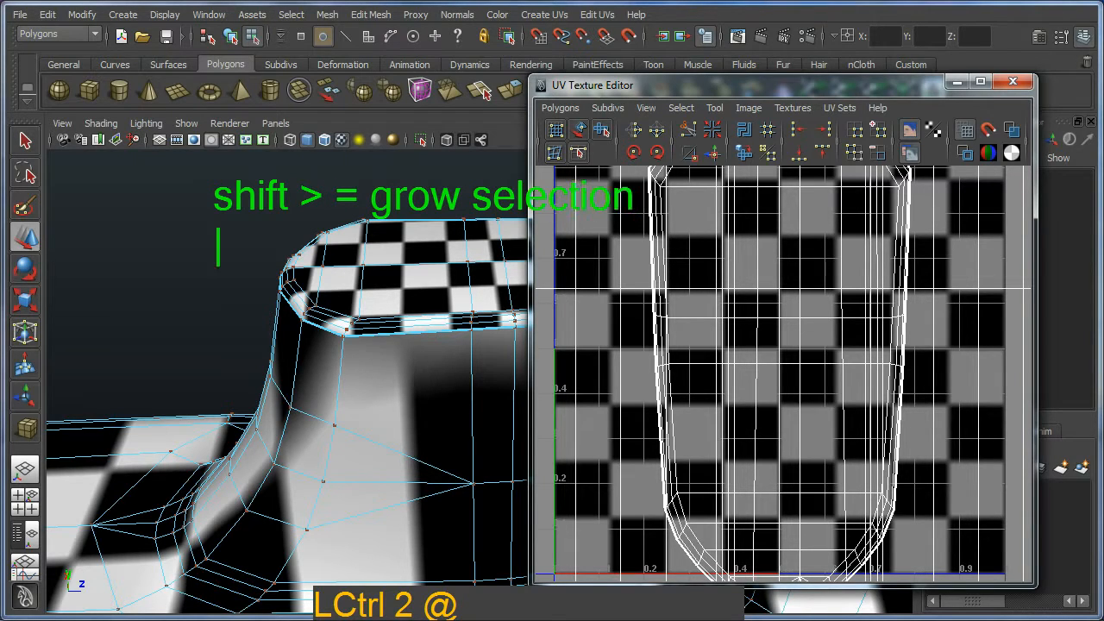
{"action": "type", "text": "shift > = grow selec"}
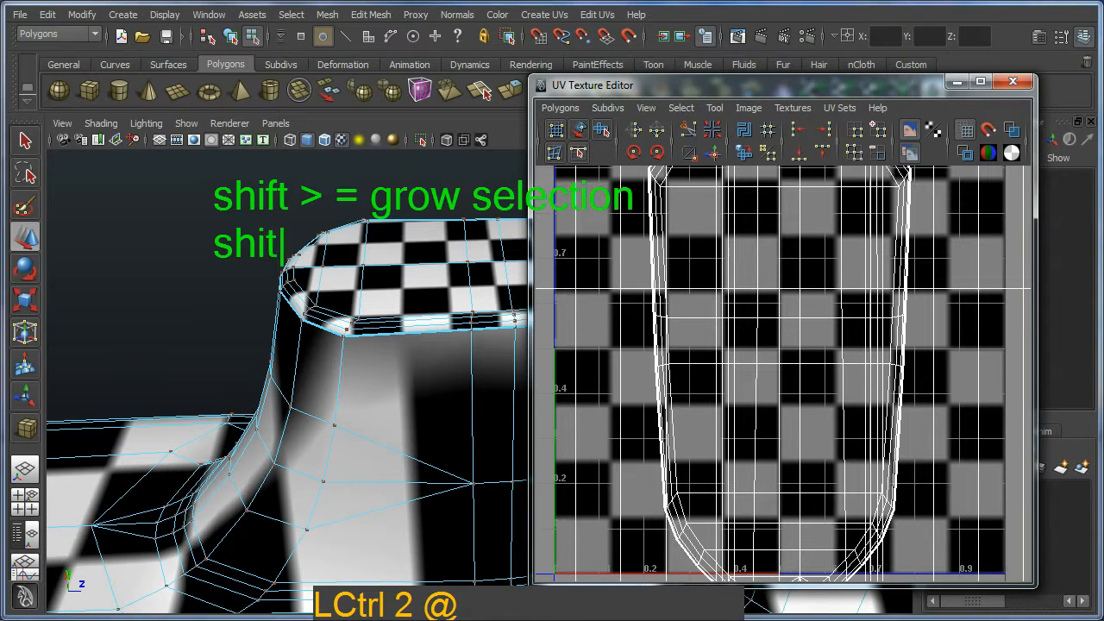
{"action": "type", "text": "tion shift "}
{"action": "type", "text": "< ="}
{"action": "type", "text": " shin"}
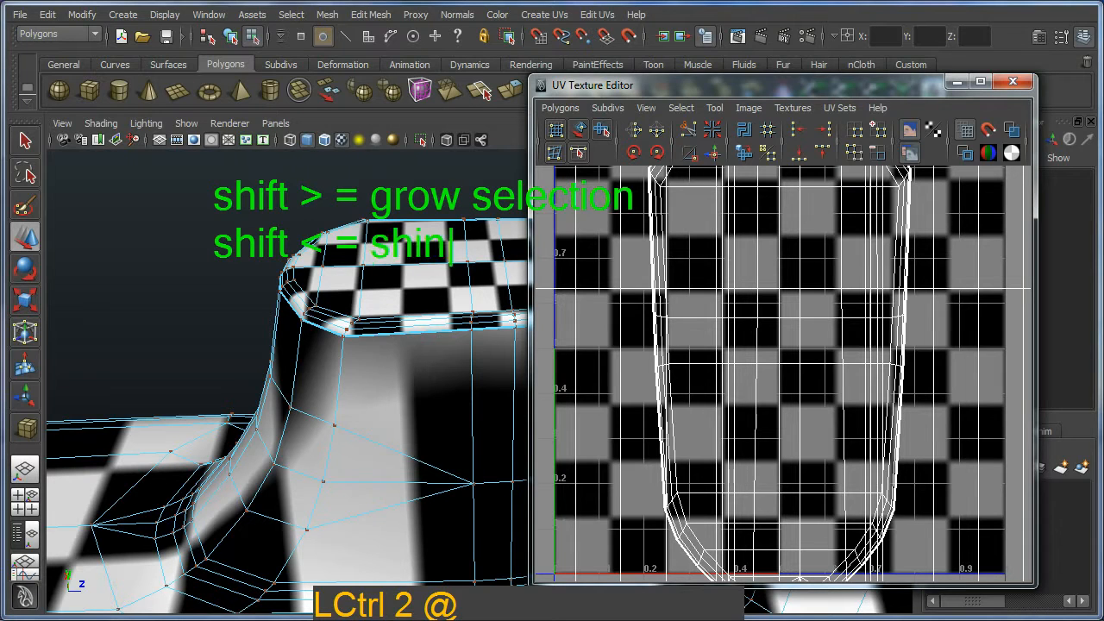
{"action": "type", "text": "k selection"}
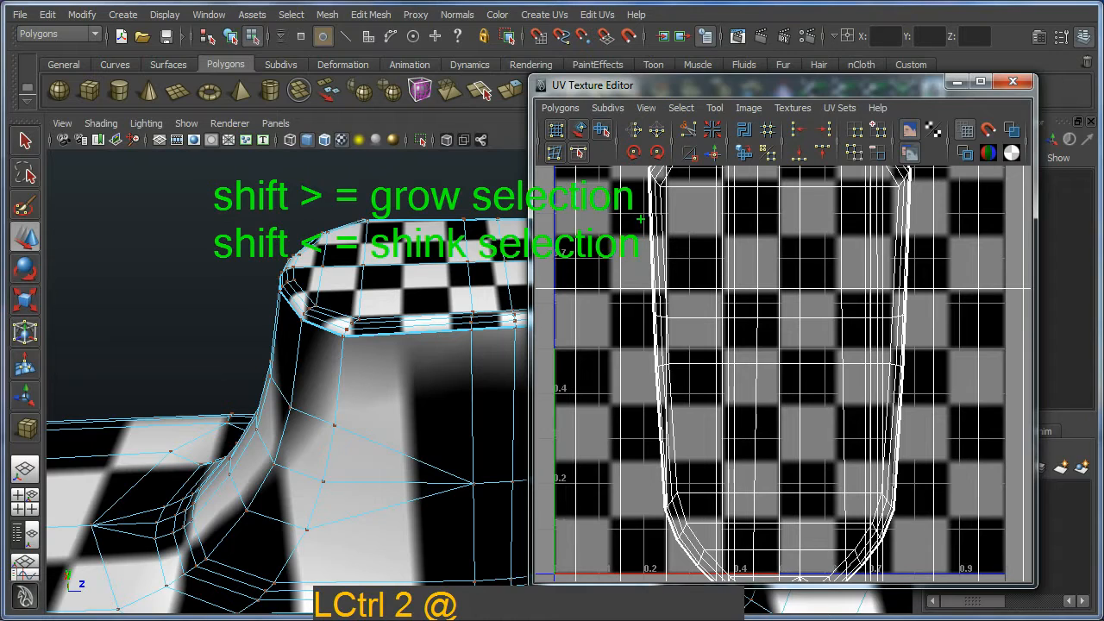
{"action": "key", "text": "Escape"}
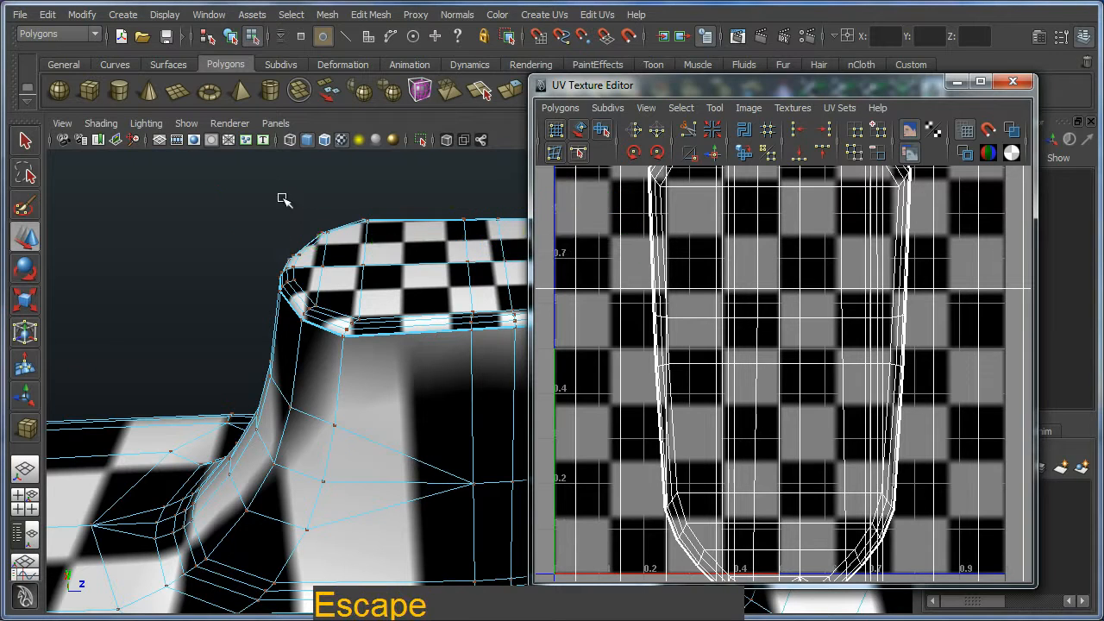
Select the UVs at one rounded corner of the sail top's shell and grow the selection over the whole shell.
{"action": "left_click", "coordinate": [718, 326]}
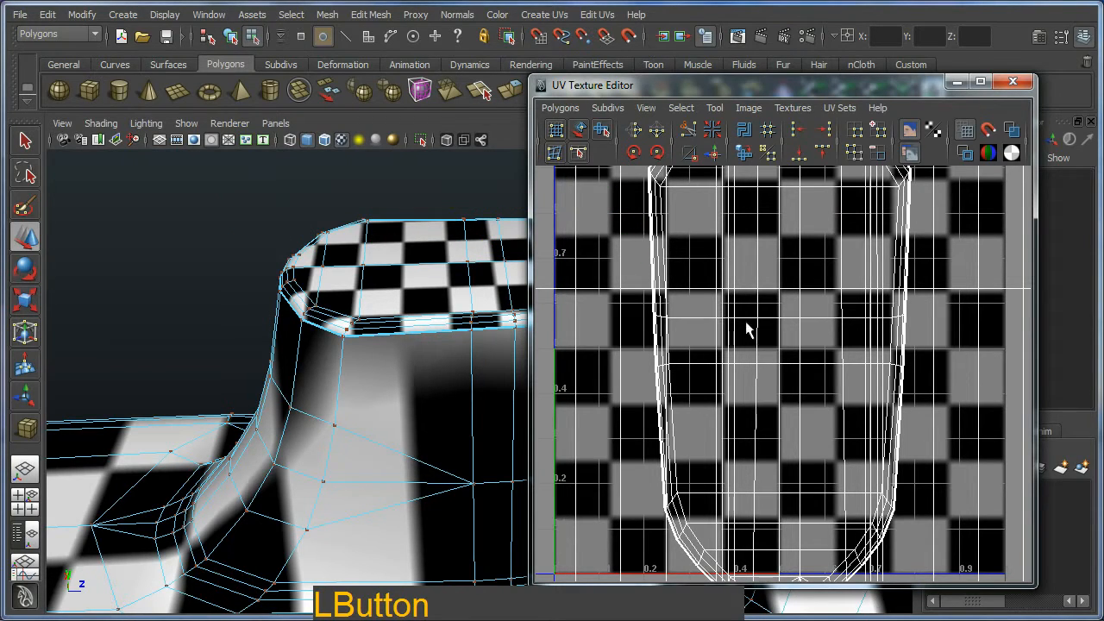
{"action": "right_click_drag", "start_coordinate": [746, 322], "coordinate": [722, 337], "text": "alt"}
{"action": "left_click_drag", "start_coordinate": [723, 337], "coordinate": [715, 341], "text": "alt"}
{"action": "right_click_drag", "start_coordinate": [715, 342], "coordinate": [698, 269], "text": "alt"}
{"action": "middle_click_drag", "start_coordinate": [699, 269], "coordinate": [697, 388], "text": "alt"}
{"action": "right_click_drag", "start_coordinate": [696, 388], "coordinate": [707, 380], "text": "alt"}
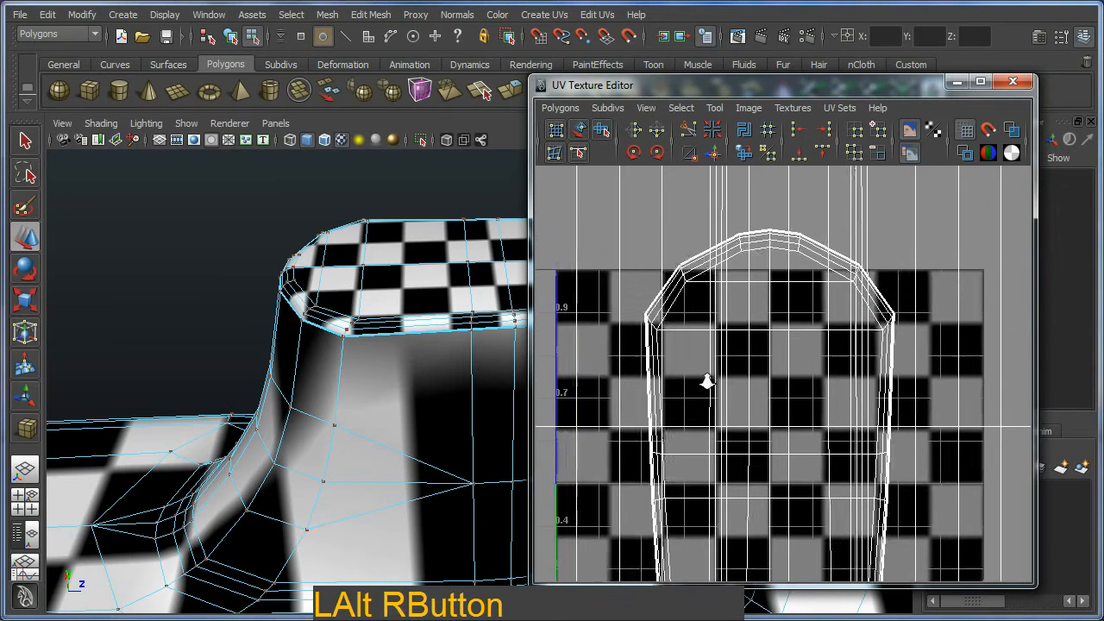
{"action": "left_click_drag", "start_coordinate": [699, 256], "coordinate": [676, 311]}
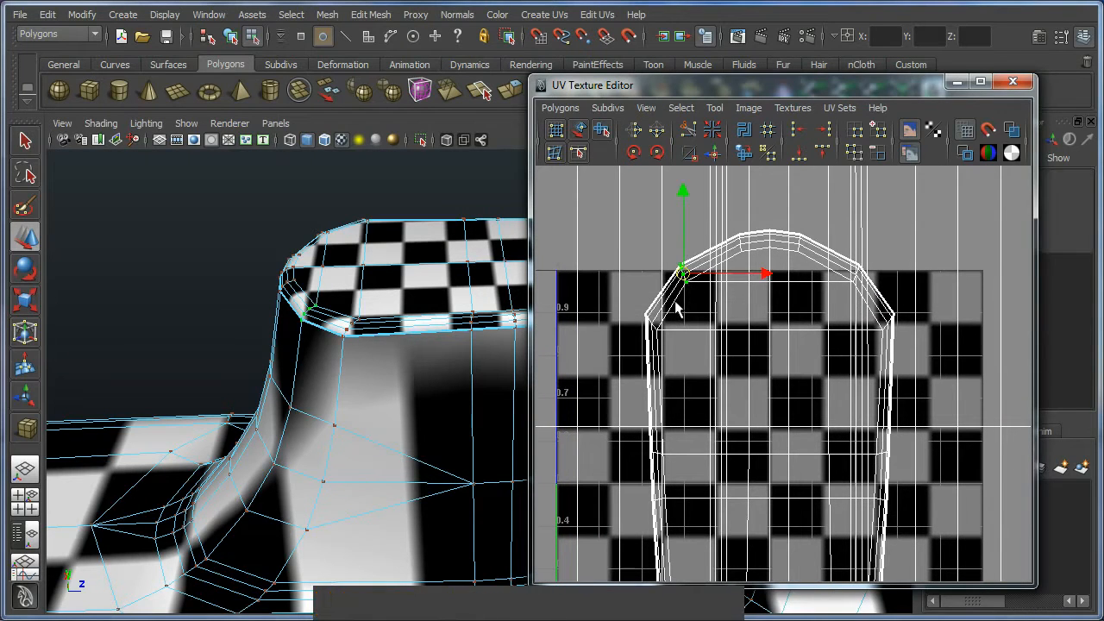
{"action": "key", "text": "shift+period"}
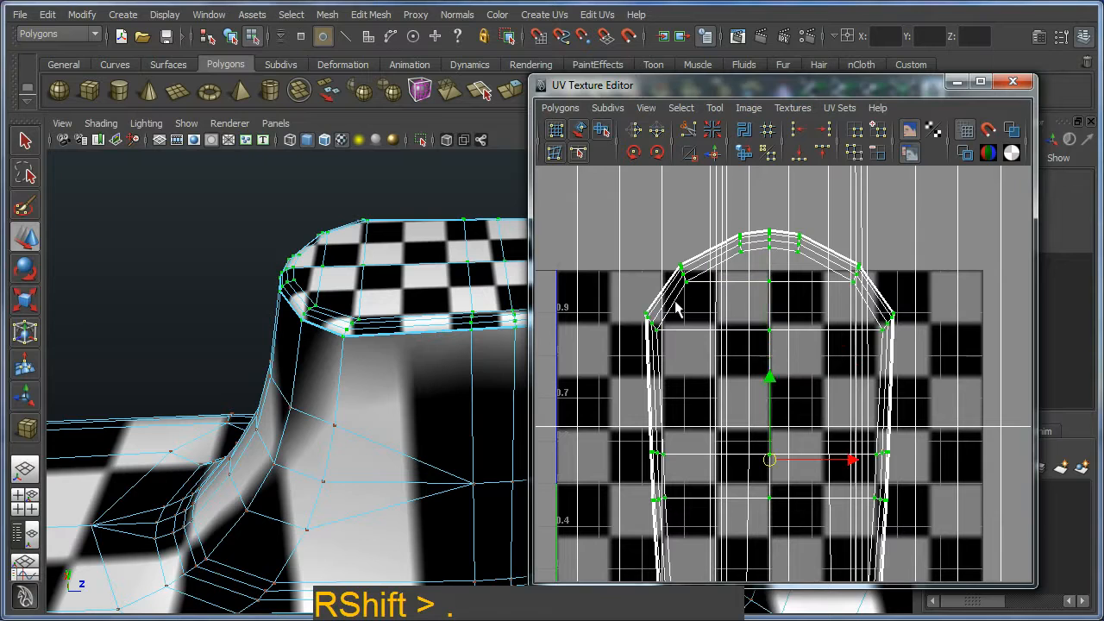
{"action": "key", "text": "shift+period"}
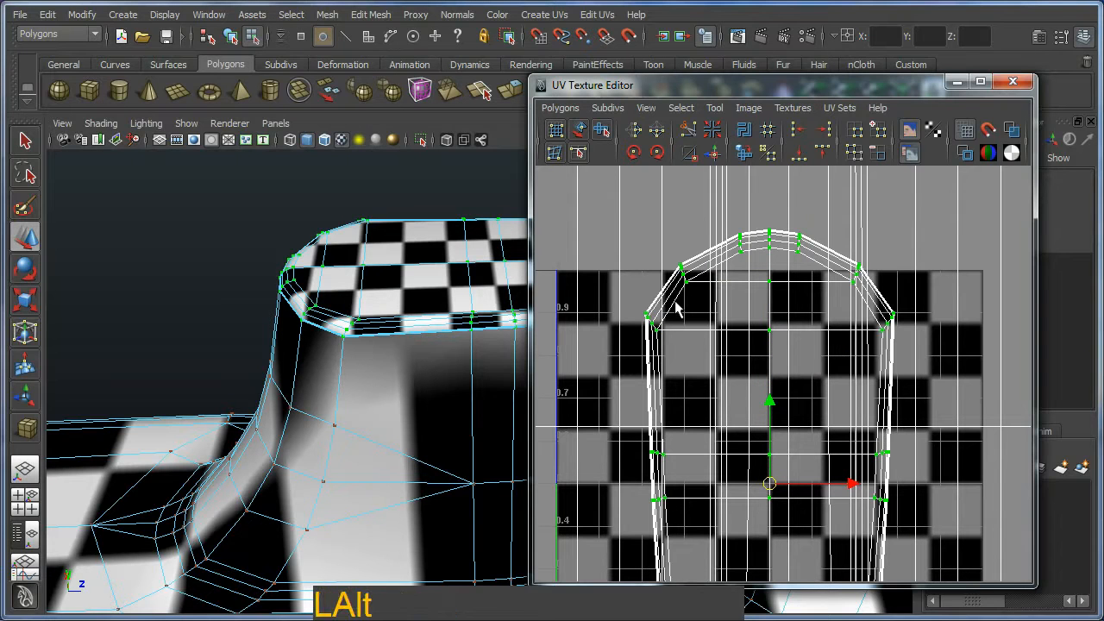
Try moving the selected sail top UVs sideways, beyond the edge of the hull's UV shell.
{"action": "right_click_drag", "start_coordinate": [677, 293], "coordinate": [680, 269], "text": "alt"}
{"action": "middle_click_drag", "start_coordinate": [680, 269], "coordinate": [636, 227], "text": "alt"}
{"action": "left_click_drag", "start_coordinate": [696, 322], "coordinate": [733, 371]}
{"action": "right_click_drag", "start_coordinate": [733, 371], "coordinate": [609, 266], "text": "alt"}
{"action": "middle_click_drag", "start_coordinate": [609, 266], "coordinate": [543, 244], "text": "alt"}
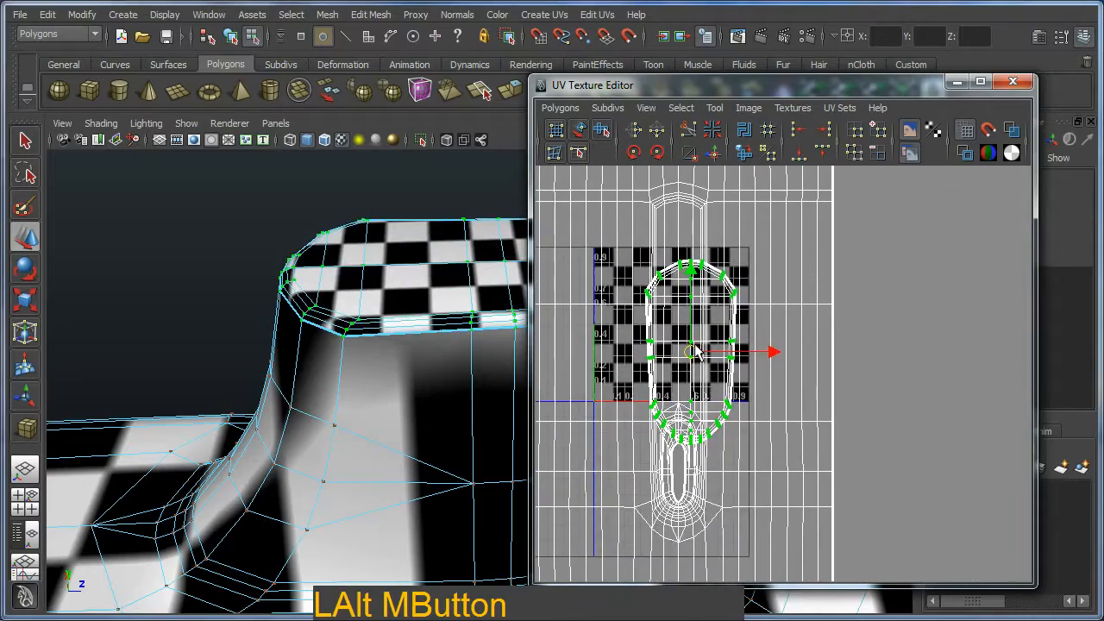
{"action": "left_click_drag", "start_coordinate": [693, 350], "coordinate": [1060, 357]}
{"action": "middle_click_drag", "start_coordinate": [948, 408], "coordinate": [724, 393], "text": "alt"}
Undo both moves of the sail top's UVs.
{"action": "key", "text": "ctrl+z"}
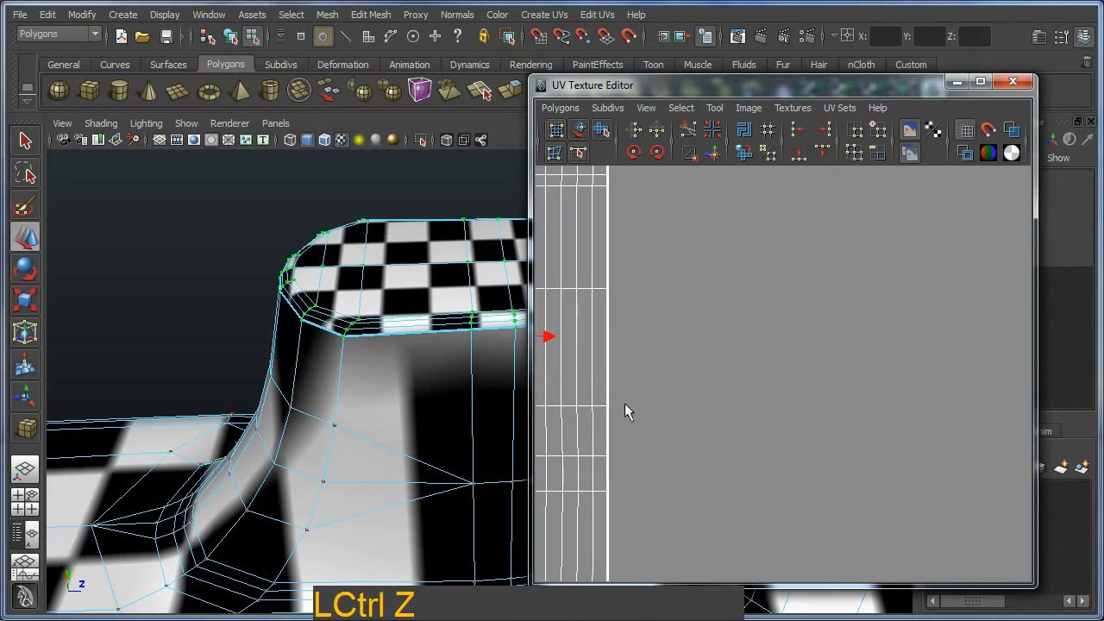
{"action": "middle_click_drag", "start_coordinate": [625, 403], "coordinate": [894, 431], "text": "alt"}
{"action": "key", "text": "ctrl+z"}
{"action": "middle_click_drag", "start_coordinate": [770, 317], "coordinate": [830, 472], "text": "alt"}
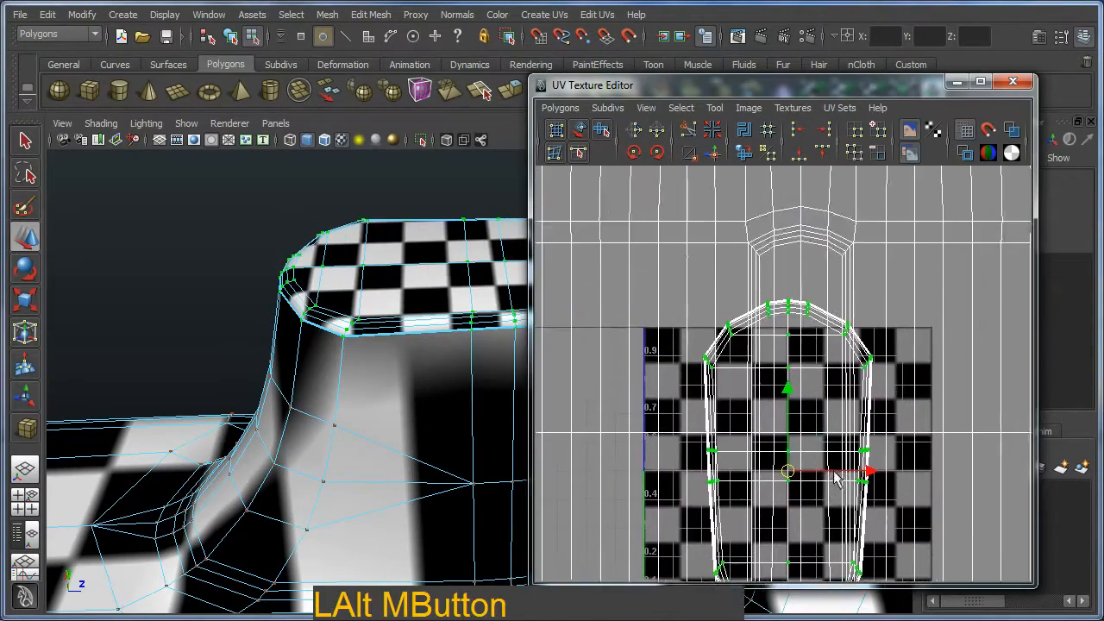
Select a single UV inside the sail top and extend the selection to its entire shell with Select Shell.
{"action": "right_click_drag", "start_coordinate": [831, 472], "coordinate": [834, 415], "text": "alt"}
{"action": "left_click", "coordinate": [794, 343]}
{"action": "left_click", "coordinate": [792, 319]}
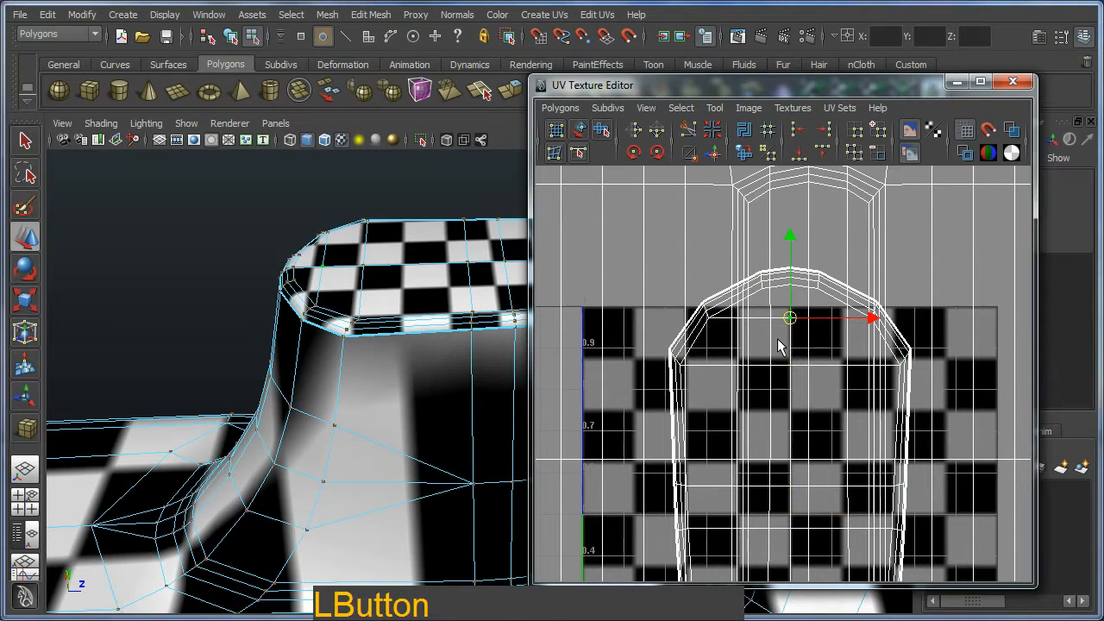
{"action": "left_click", "coordinate": [681, 108]}
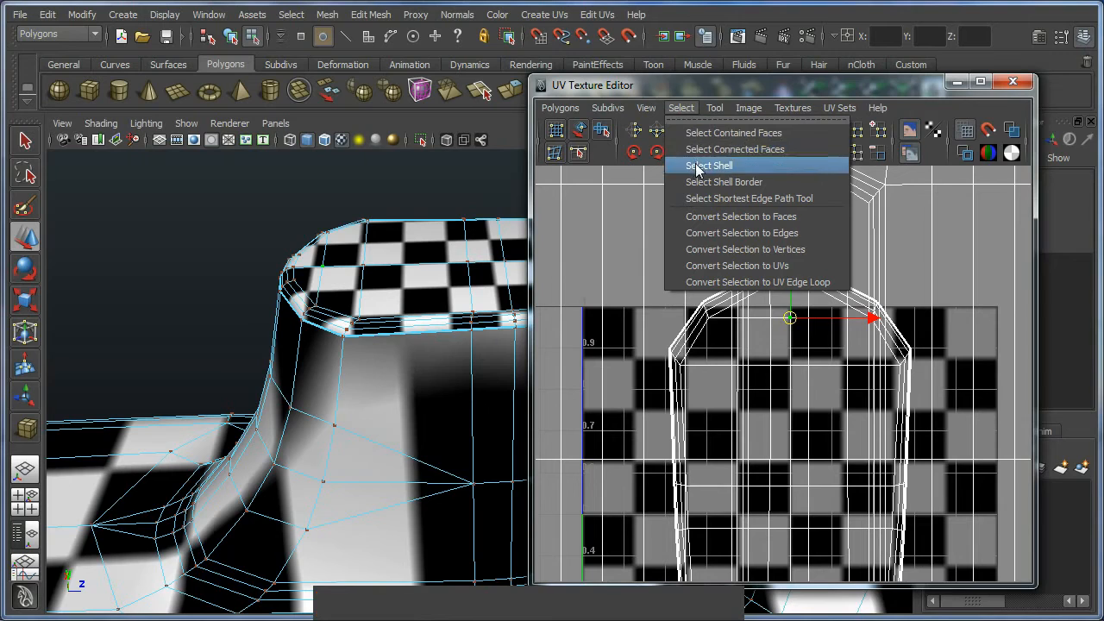
{"action": "left_click", "coordinate": [696, 166]}
Move the sail top's UV shell sideways off the texture area, clear of the hull's shell, and deselect it.
{"action": "right_click_drag", "start_coordinate": [755, 409], "coordinate": [681, 369], "text": "alt"}
{"action": "middle_click_drag", "start_coordinate": [801, 514], "coordinate": [691, 382], "text": "alt"}
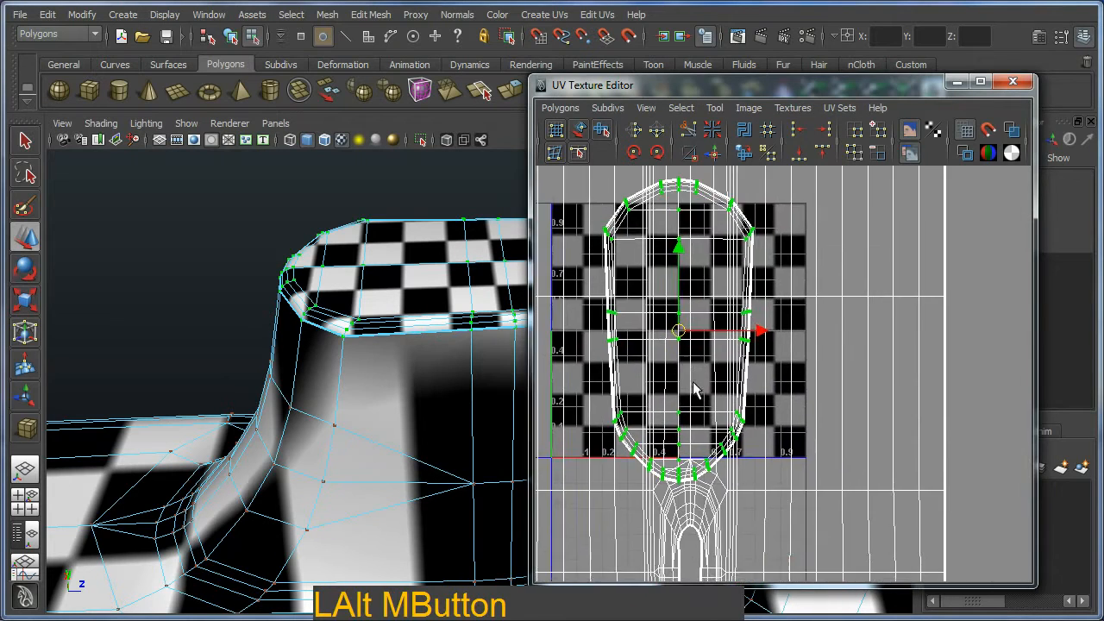
{"action": "right_click_drag", "start_coordinate": [884, 457], "coordinate": [804, 411], "text": "alt"}
{"action": "middle_click_drag", "start_coordinate": [723, 356], "coordinate": [655, 354], "text": "alt"}
{"action": "left_click_drag", "start_coordinate": [660, 353], "coordinate": [953, 378]}
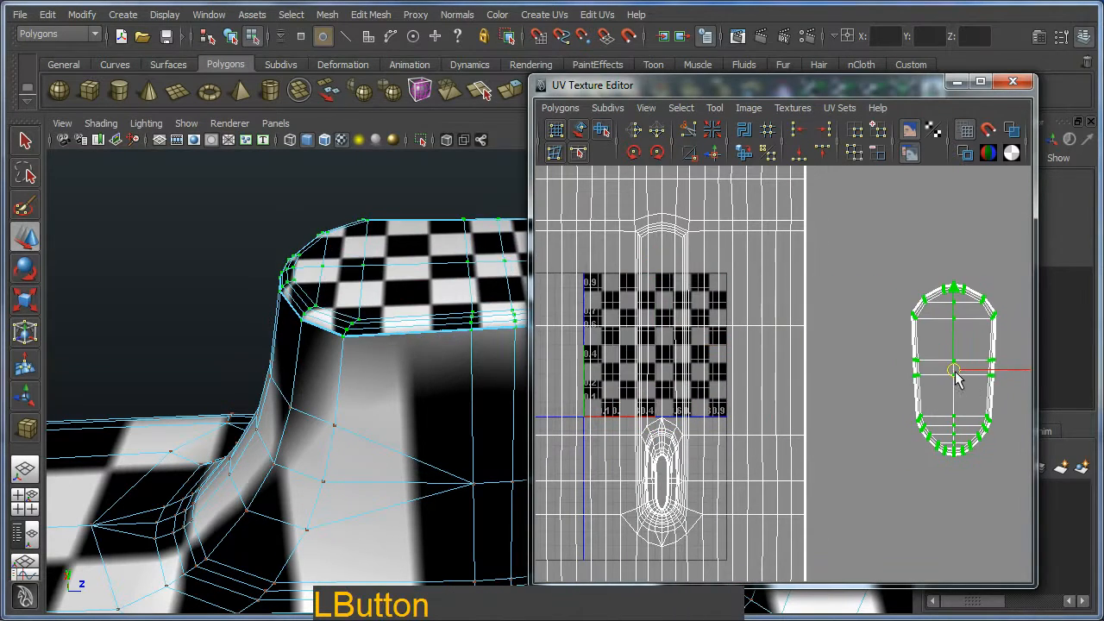
{"action": "left_click", "coordinate": [872, 357]}
{"action": "middle_click_drag", "start_coordinate": [872, 357], "coordinate": [806, 362], "text": "alt"}
{"action": "key", "text": "ctrl+2"}
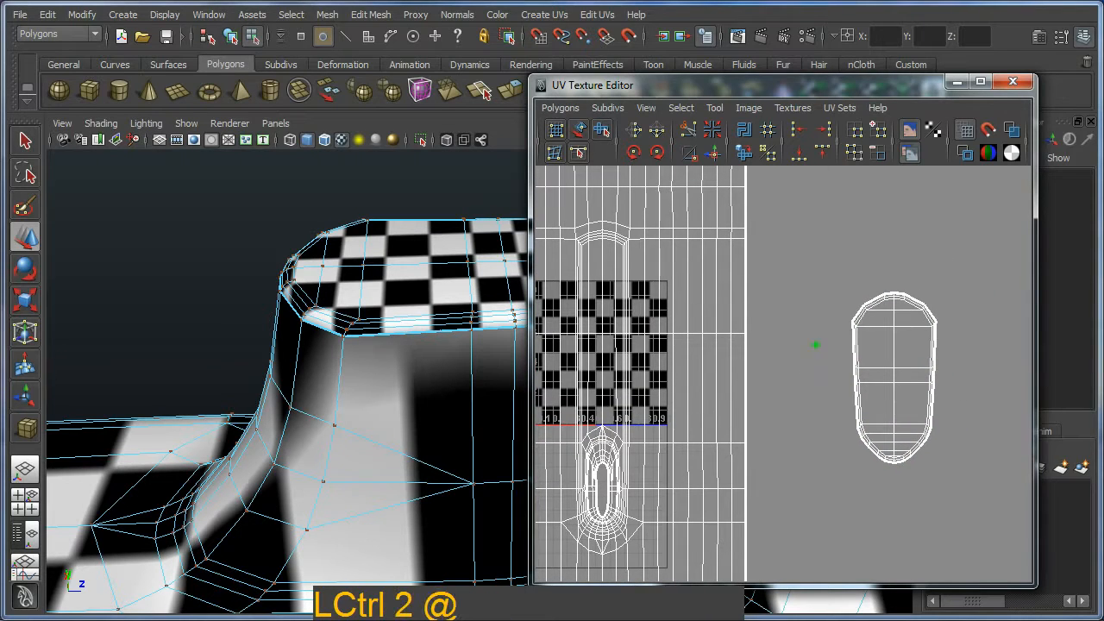
{"action": "left_click_drag", "start_coordinate": [840, 284], "coordinate": [940, 471]}
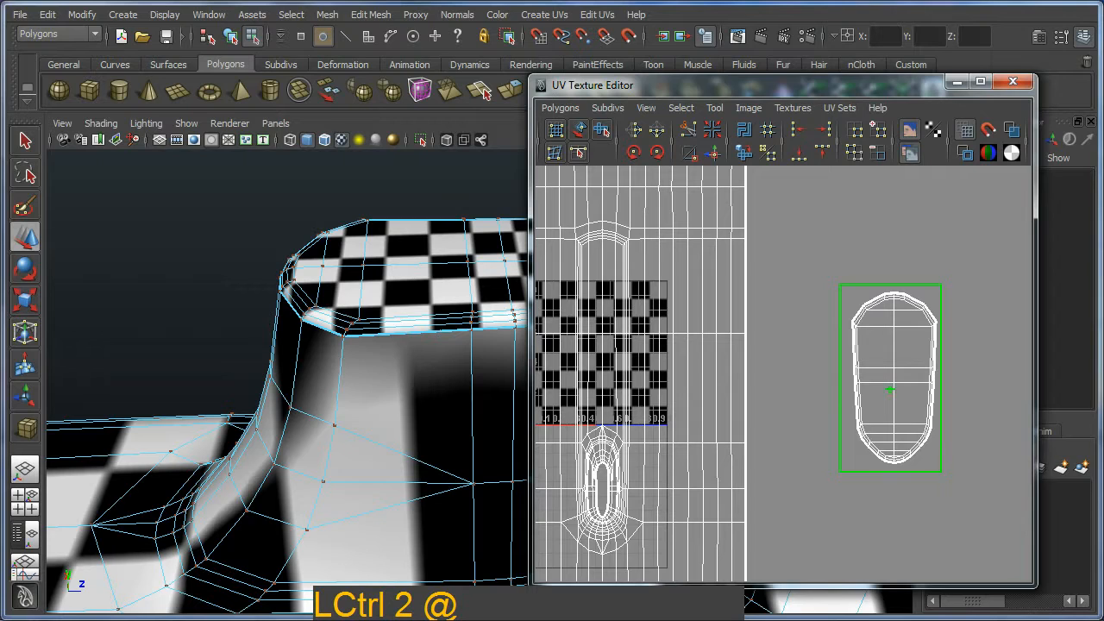
Move the UV Texture Editor aside and select the faces of the tower standing on the hull.
{"action": "key", "text": "Escape"}
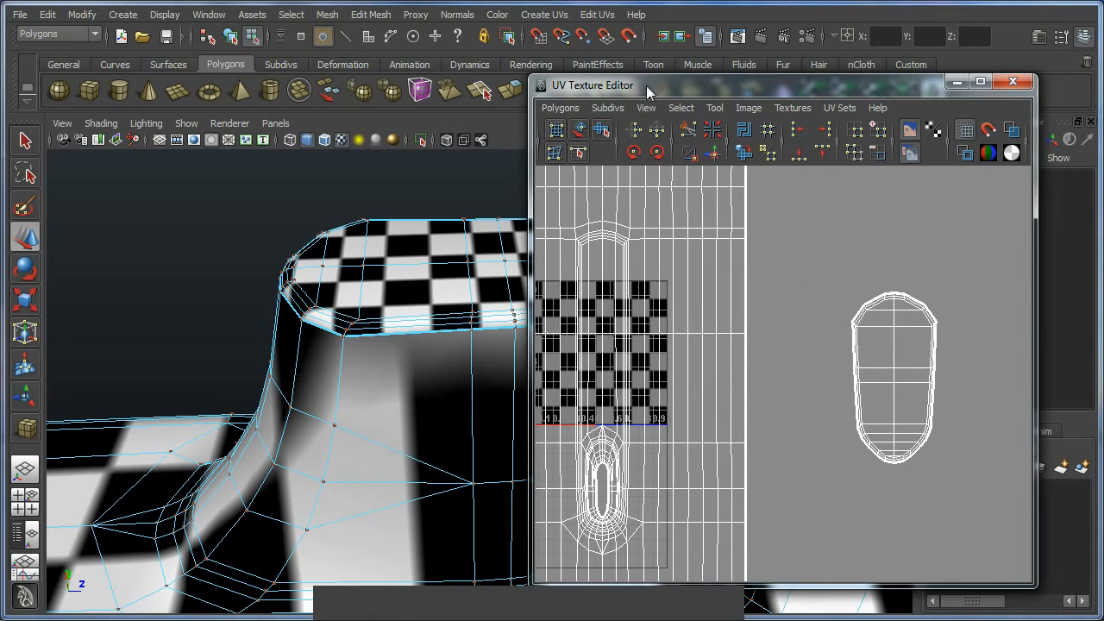
{"action": "left_click_drag", "start_coordinate": [660, 84], "coordinate": [867, 106]}
{"action": "middle_click_drag", "start_coordinate": [651, 349], "coordinate": [604, 211], "text": "alt"}
{"action": "right_click_drag", "start_coordinate": [604, 211], "coordinate": [441, 238], "text": "alt"}
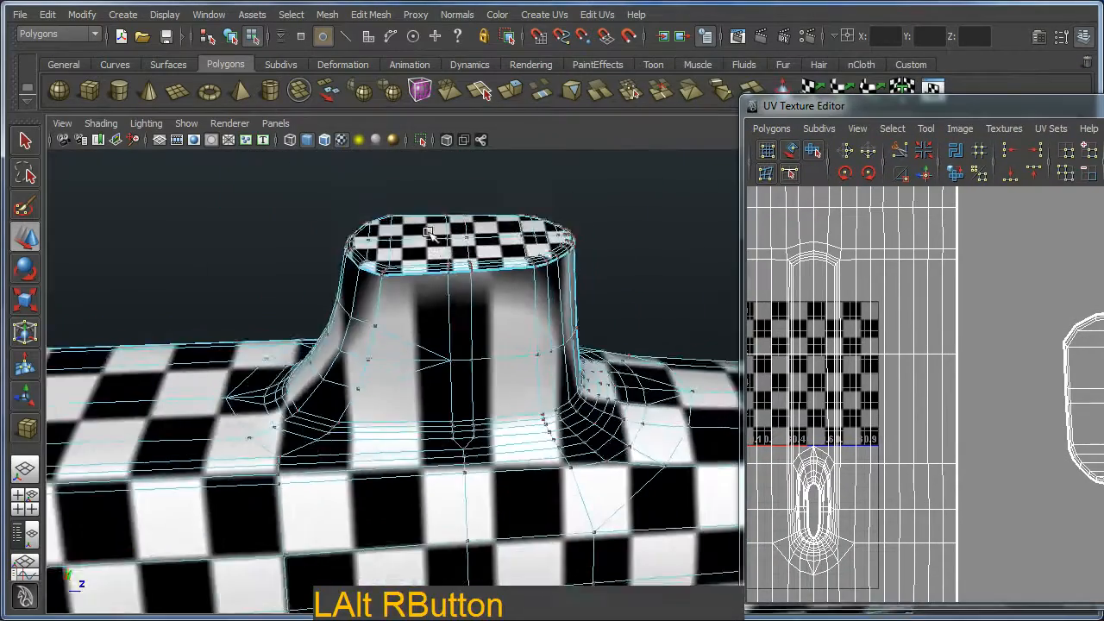
{"action": "left_click_drag", "start_coordinate": [440, 237], "coordinate": [518, 284], "text": "alt"}
{"action": "left_click_drag", "start_coordinate": [468, 338], "coordinate": [493, 318], "text": "alt"}
{"action": "right_click_drag", "start_coordinate": [492, 318], "coordinate": [590, 353], "text": "alt"}
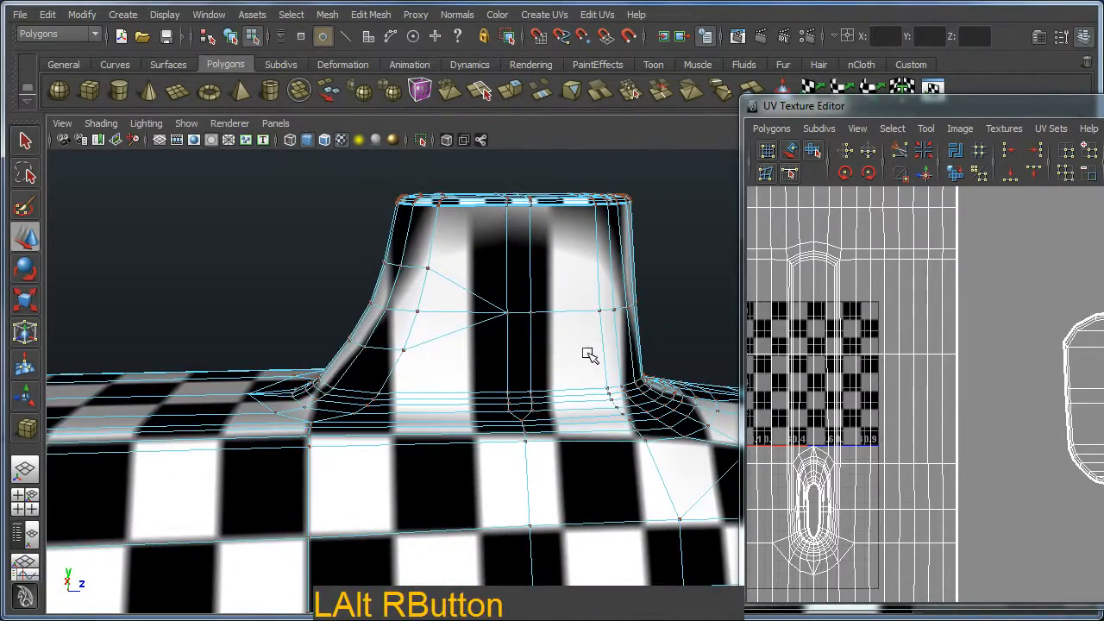
{"action": "key", "text": "F11"}
{"action": "right_click_drag", "start_coordinate": [660, 247], "coordinate": [634, 233], "text": "alt"}
{"action": "left_click_drag", "start_coordinate": [643, 207], "coordinate": [337, 345]}
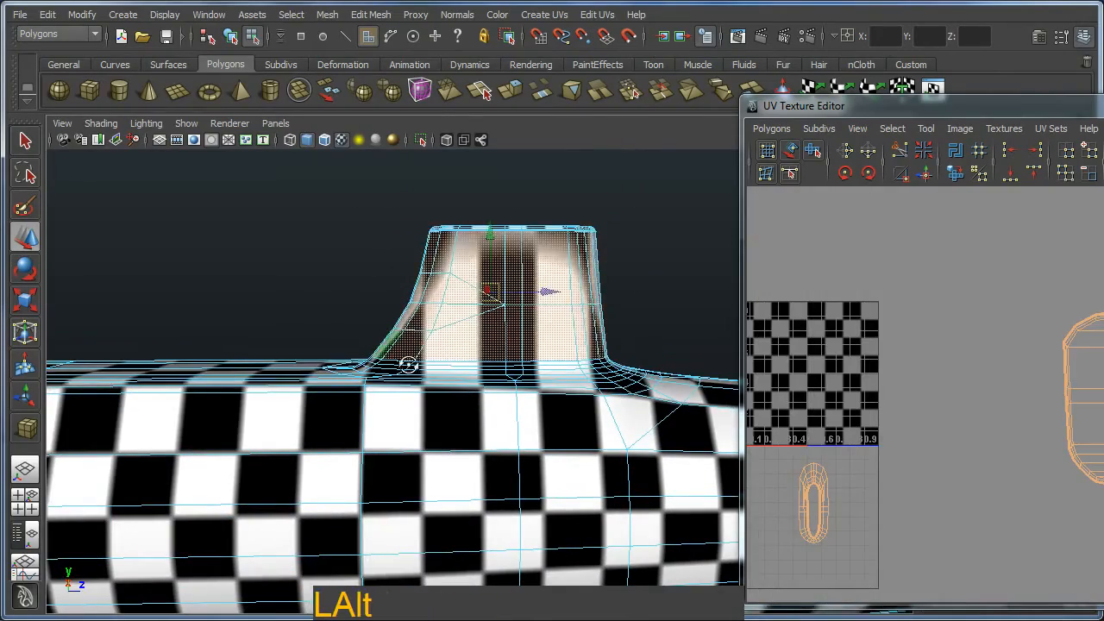
Grow the tower's face selection downward to include the edge loops of its flared base.
{"action": "right_click_drag", "start_coordinate": [408, 365], "coordinate": [704, 464], "text": "alt"}
{"action": "left_click_drag", "start_coordinate": [705, 464], "coordinate": [562, 431], "text": "alt"}
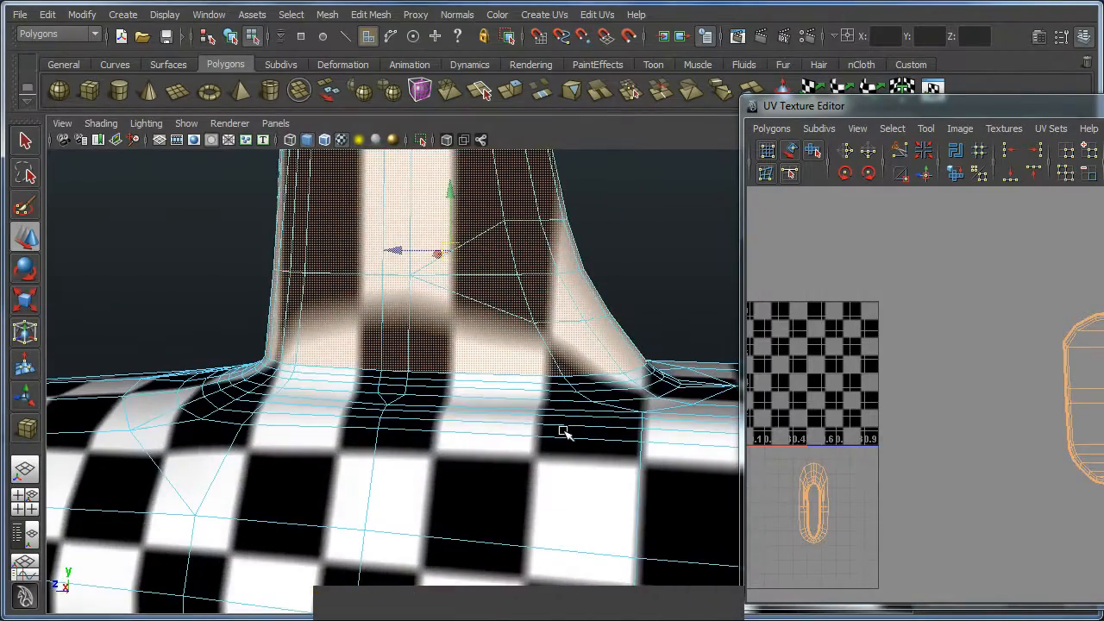
{"action": "key", "text": "shift"}
{"action": "key", "text": "shift+period"}
{"action": "key", "text": "shift+period"}
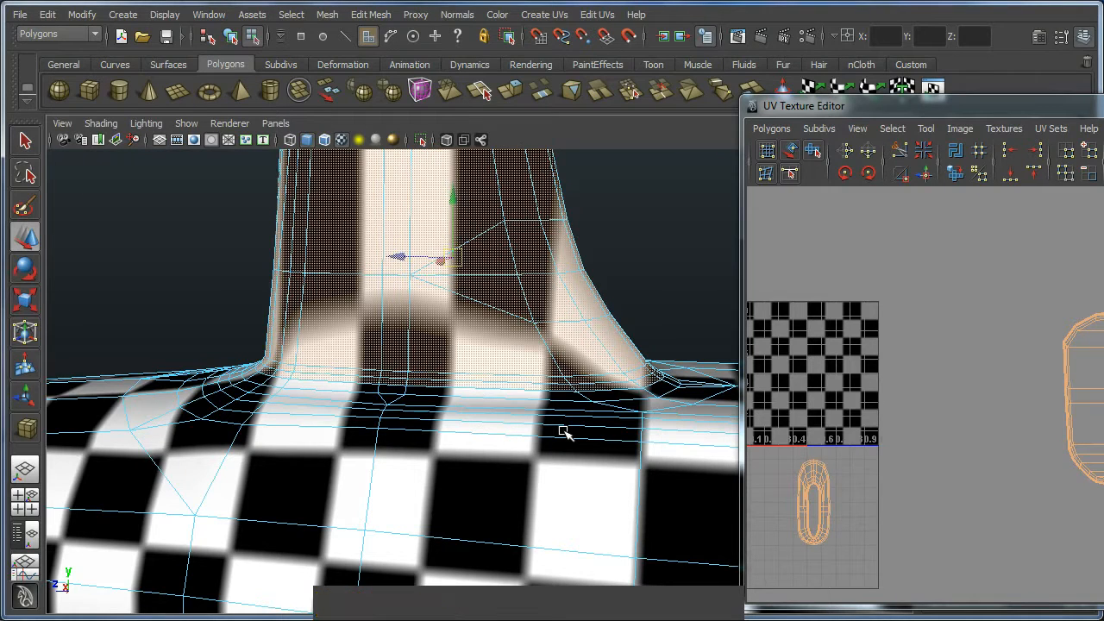
{"action": "key", "text": "shift+period"}
Examine the selected tower faces from several sides, from the curved base to the flat cap.
{"action": "left_click_drag", "start_coordinate": [565, 433], "coordinate": [284, 434], "text": "alt"}
{"action": "middle_click_drag", "start_coordinate": [284, 433], "coordinate": [343, 449], "text": "alt"}
{"action": "left_click_drag", "start_coordinate": [344, 449], "coordinate": [400, 464], "text": "alt"}
{"action": "key", "text": "ctrl+2"}
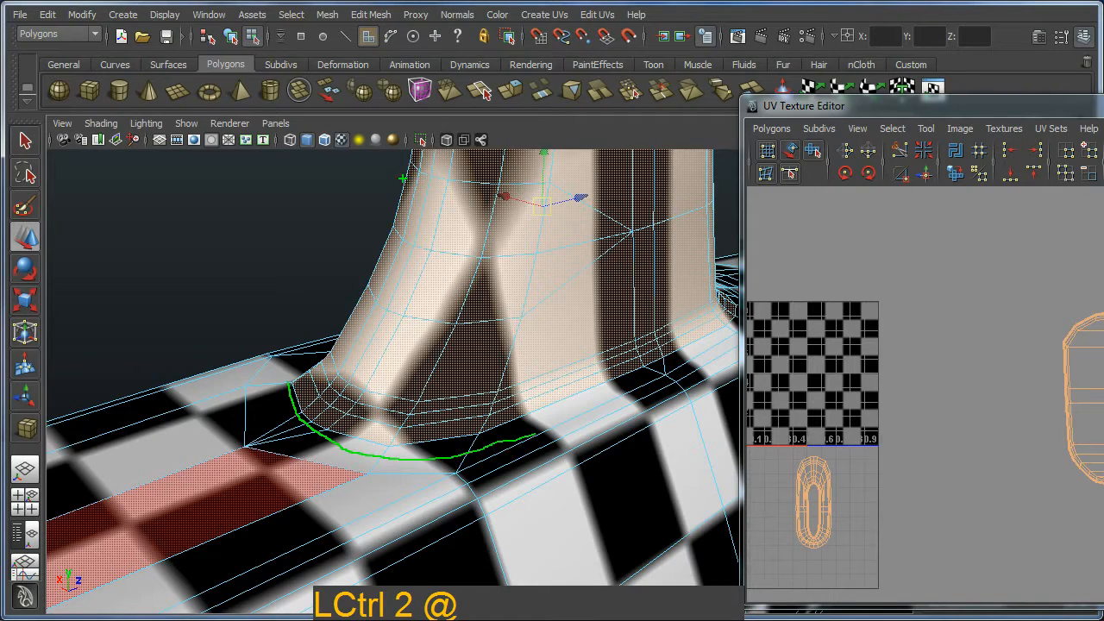
{"action": "mouse_move", "coordinate": [387, 178]}
{"action": "left_mouse_down"}
{"action": "mouse_move", "coordinate": [668, 194]}
{"action": "mouse_move", "coordinate": [452, 158]}
{"action": "left_mouse_up"}
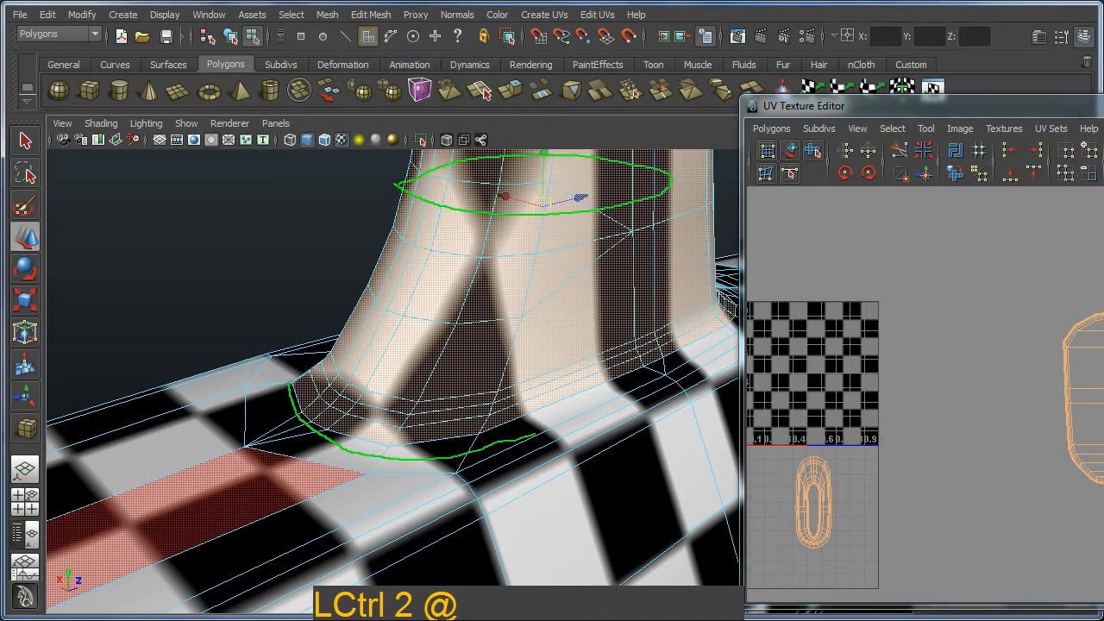
{"action": "mouse_move", "coordinate": [398, 185]}
{"action": "left_mouse_down"}
{"action": "mouse_move", "coordinate": [421, 399]}
{"action": "mouse_move", "coordinate": [646, 411]}
{"action": "mouse_move", "coordinate": [666, 180]}
{"action": "left_mouse_up"}
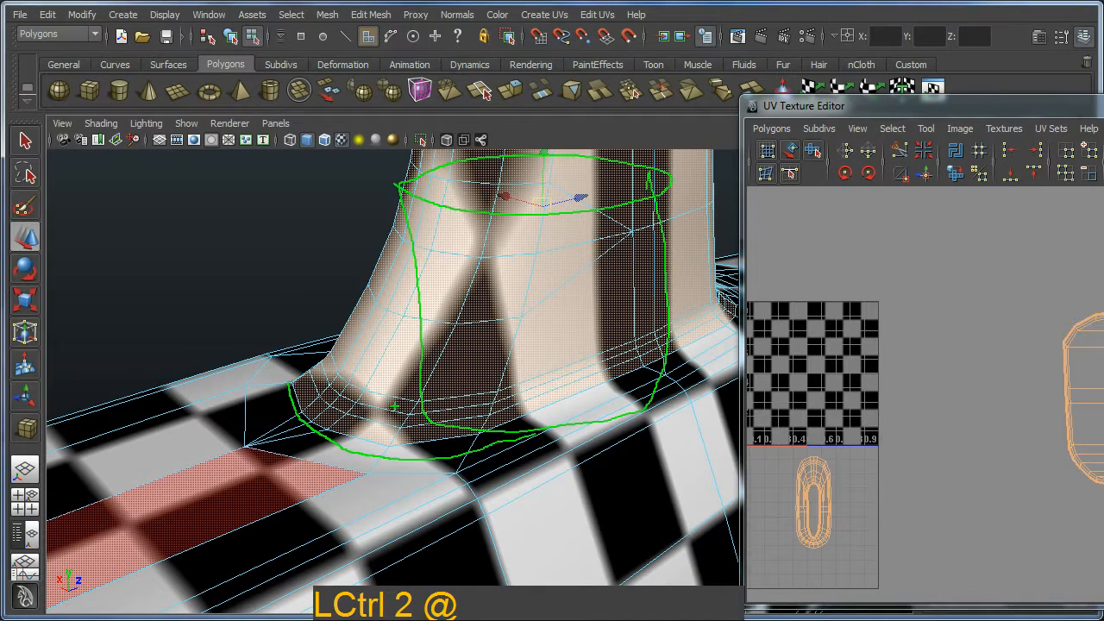
{"action": "mouse_move", "coordinate": [298, 356]}
{"action": "left_mouse_down"}
{"action": "mouse_move", "coordinate": [118, 423]}
{"action": "mouse_move", "coordinate": [259, 547]}
{"action": "mouse_move", "coordinate": [361, 432]}
{"action": "mouse_move", "coordinate": [489, 453]}
{"action": "left_mouse_up"}
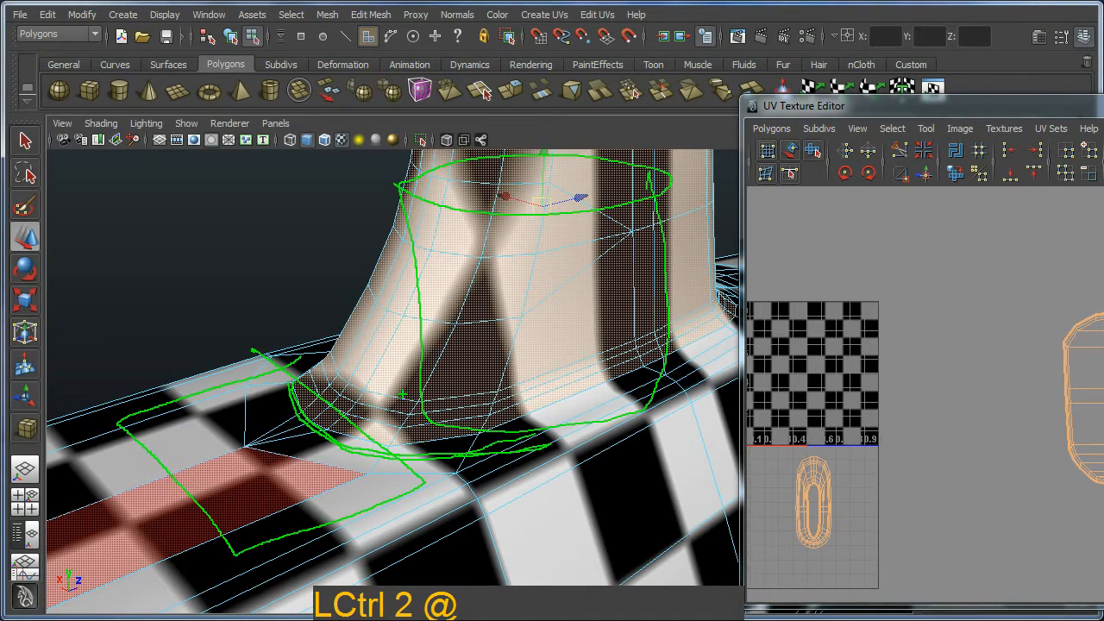
{"action": "key", "text": "Escape"}
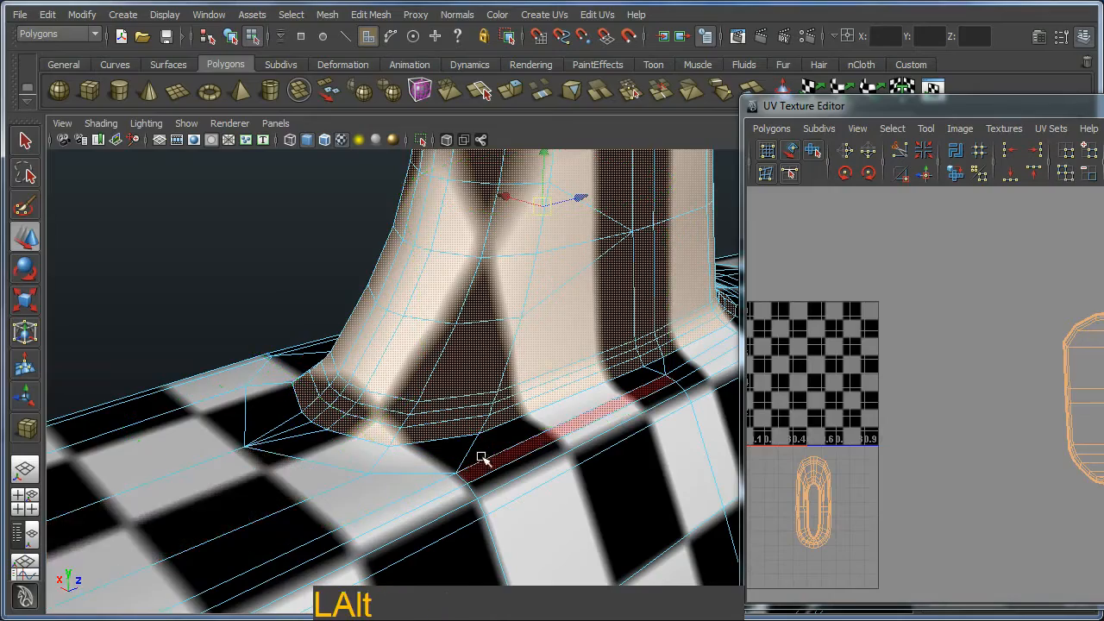
{"action": "left_click_drag", "start_coordinate": [486, 458], "coordinate": [400, 397], "text": "alt"}
{"action": "middle_click_drag", "start_coordinate": [400, 397], "coordinate": [356, 429], "text": "alt"}
{"action": "left_click_drag", "start_coordinate": [483, 350], "coordinate": [309, 408], "text": "alt"}
{"action": "middle_click_drag", "start_coordinate": [336, 413], "coordinate": [446, 478], "text": "alt"}
{"action": "left_click_drag", "start_coordinate": [448, 479], "coordinate": [522, 412], "text": "alt"}
{"action": "middle_click_drag", "start_coordinate": [521, 412], "coordinate": [464, 500], "text": "alt"}
{"action": "left_click_drag", "start_coordinate": [489, 422], "coordinate": [444, 414], "text": "alt"}
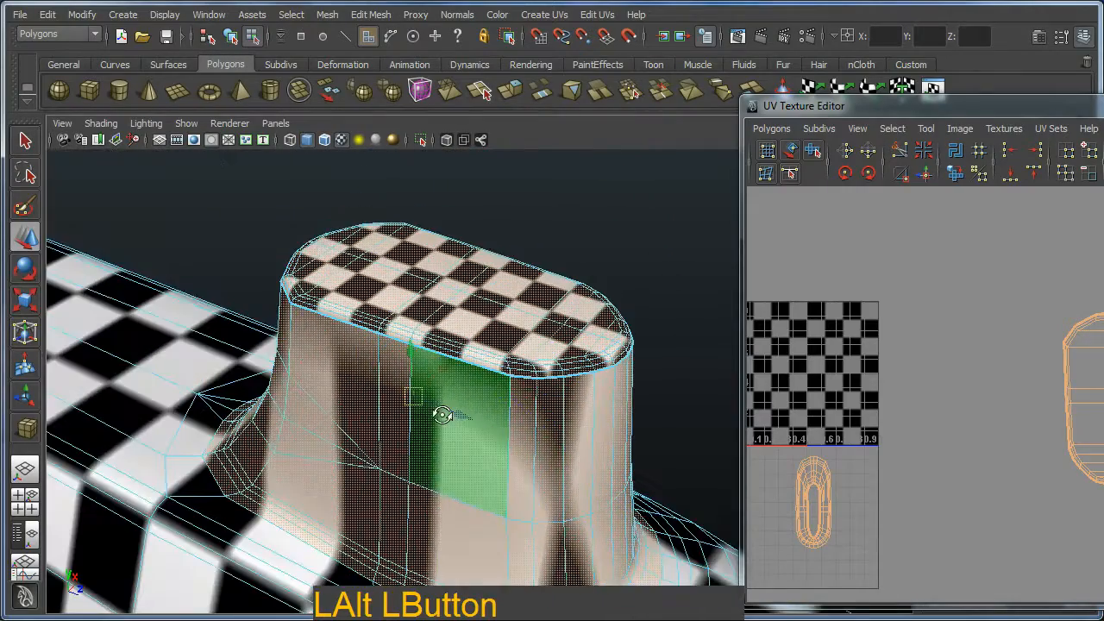
{"action": "middle_click_drag", "start_coordinate": [515, 436], "coordinate": [488, 362], "text": "alt"}
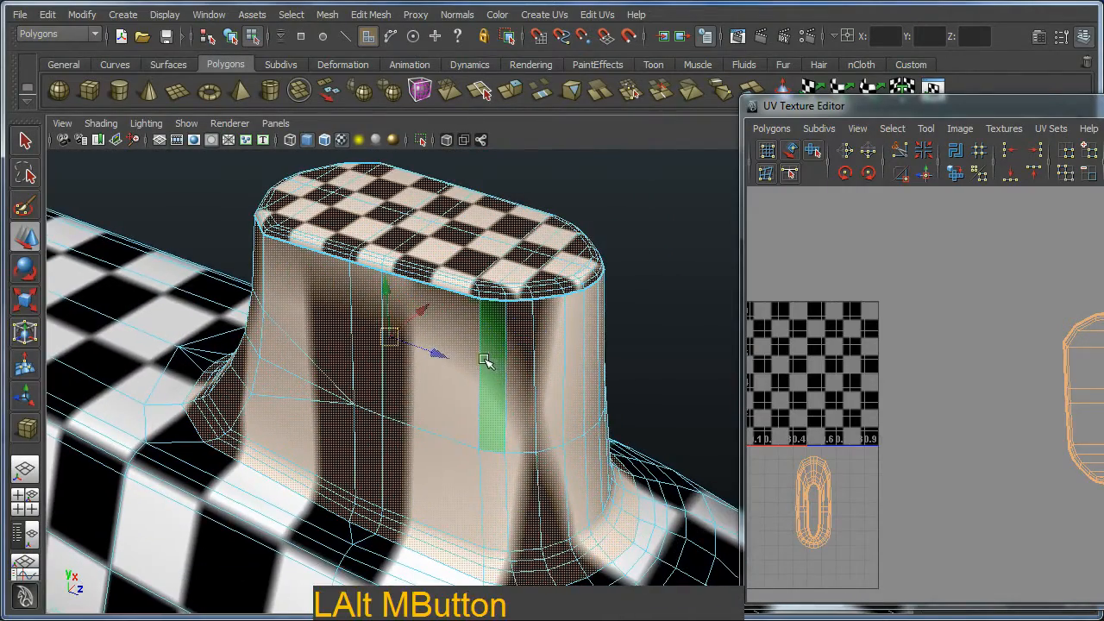
Bring the UV Texture Editor back and remove the tower's top cap shell from the face selection.
{"action": "left_click", "coordinate": [766, 112]}
{"action": "left_click_drag", "start_coordinate": [765, 107], "coordinate": [495, 70]}
{"action": "middle_click_drag", "start_coordinate": [717, 414], "coordinate": [766, 371], "text": "alt"}
{"action": "mouse_move", "coordinate": [766, 370]}
{"action": "right_mouse_down", "text": "alt"}
{"action": "mouse_move", "coordinate": [513, 202]}
{"action": "mouse_move", "coordinate": [768, 495]}
{"action": "mouse_move", "coordinate": [815, 528]}
{"action": "right_mouse_up", "text": "alt"}
{"action": "middle_click_drag", "start_coordinate": [647, 411], "coordinate": [696, 376], "text": "alt"}
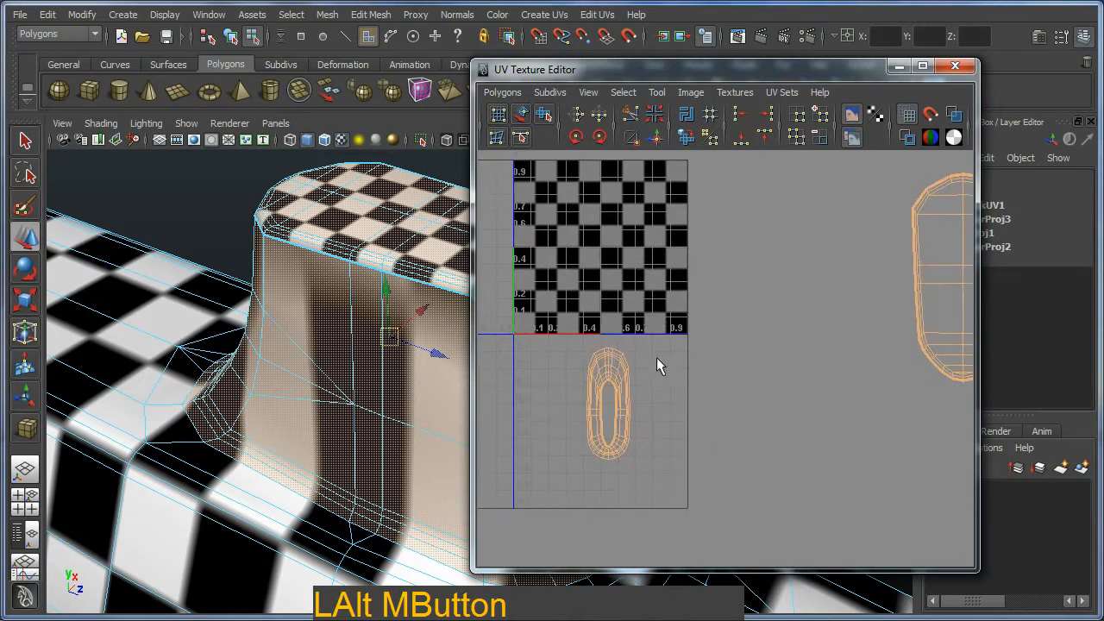
{"action": "key", "text": "ctrl+2"}
{"action": "left_click_drag", "start_coordinate": [638, 339], "coordinate": [561, 348]}
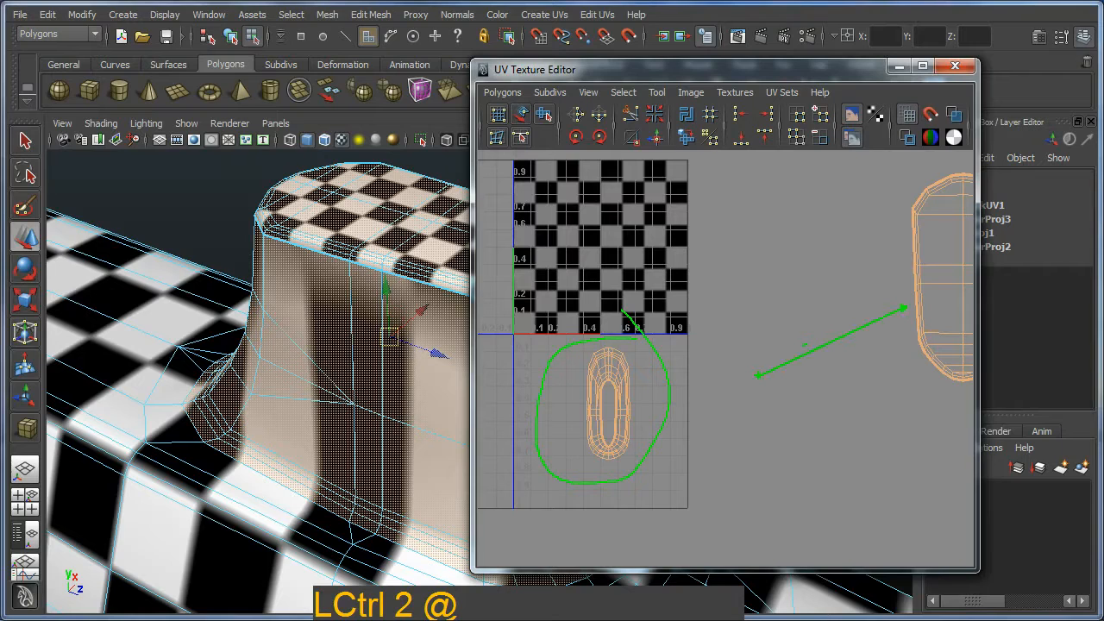
{"action": "key", "text": "Escape"}
{"action": "mouse_move", "coordinate": [682, 402]}
{"action": "middle_mouse_down", "text": "alt"}
{"action": "mouse_move", "coordinate": [715, 379]}
{"action": "mouse_move", "coordinate": [688, 367]}
{"action": "middle_mouse_up", "text": "alt"}
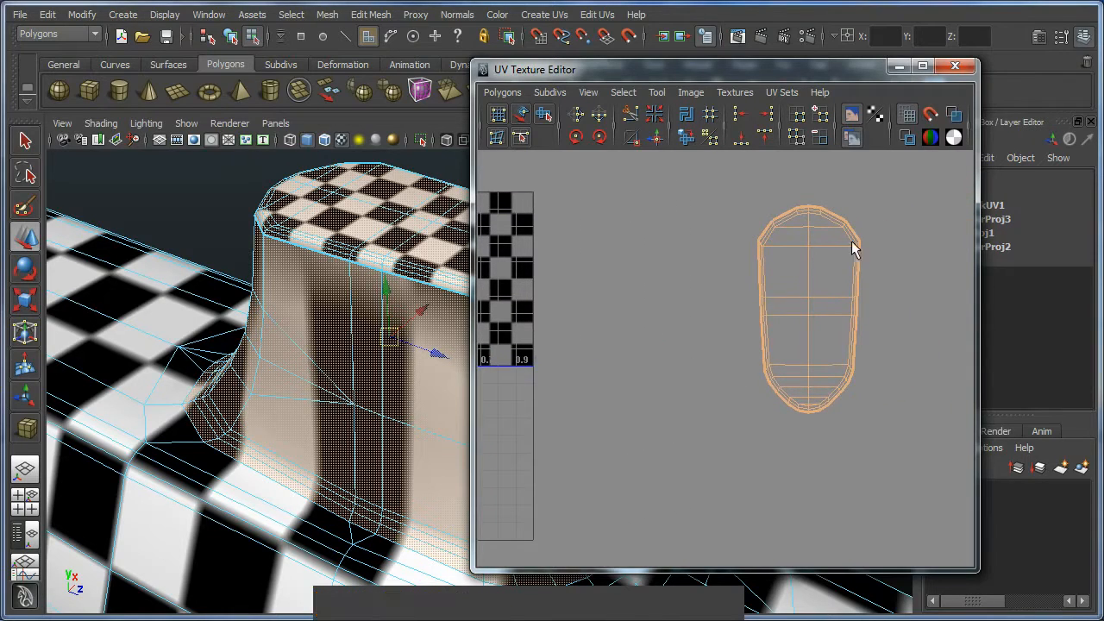
{"action": "left_click_drag", "start_coordinate": [902, 188], "coordinate": [787, 356], "text": "ctrl"}
{"action": "middle_click_drag", "start_coordinate": [665, 472], "coordinate": [785, 430], "text": "alt"}
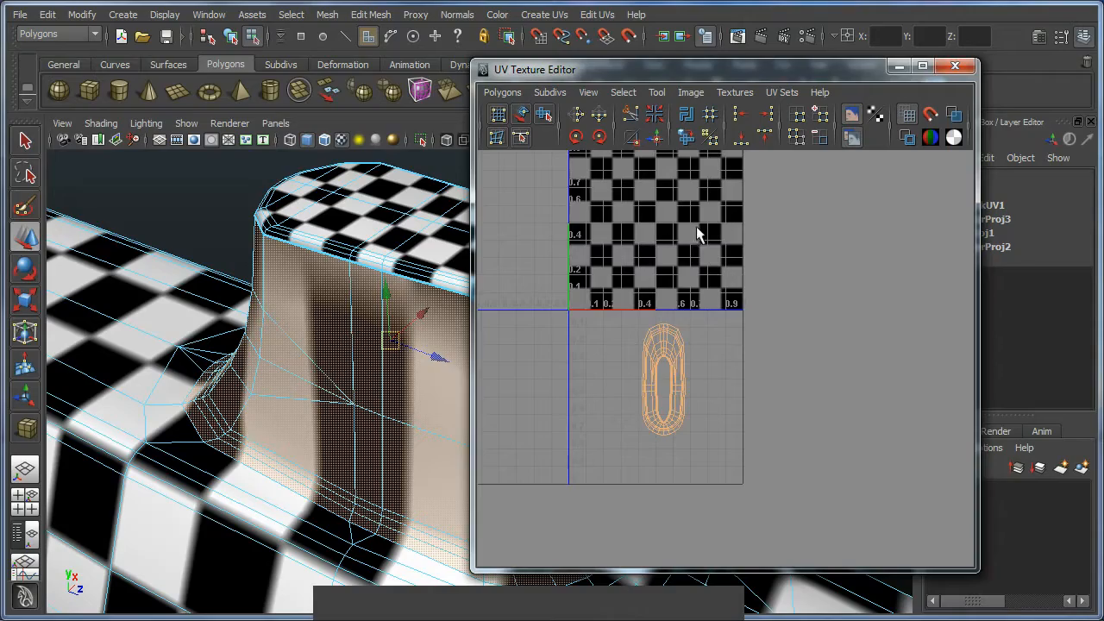
Apply a cylindrical UV mapping to the tower's selected side faces.
{"action": "left_click_drag", "start_coordinate": [655, 70], "coordinate": [866, 77]}
{"action": "left_click_drag", "start_coordinate": [564, 387], "coordinate": [254, 320], "text": "alt"}
{"action": "right_click_drag", "start_coordinate": [254, 320], "coordinate": [477, 420], "text": "alt"}
{"action": "left_click_drag", "start_coordinate": [477, 420], "coordinate": [505, 394], "text": "alt"}
{"action": "left_click", "coordinate": [537, 21]}
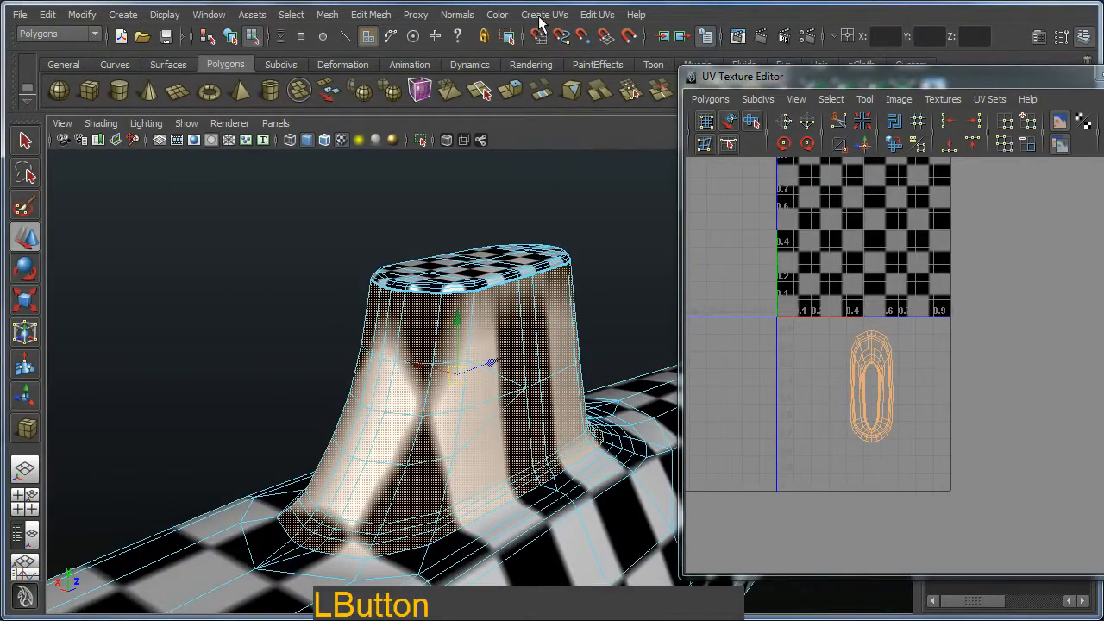
{"action": "left_click", "coordinate": [561, 53]}
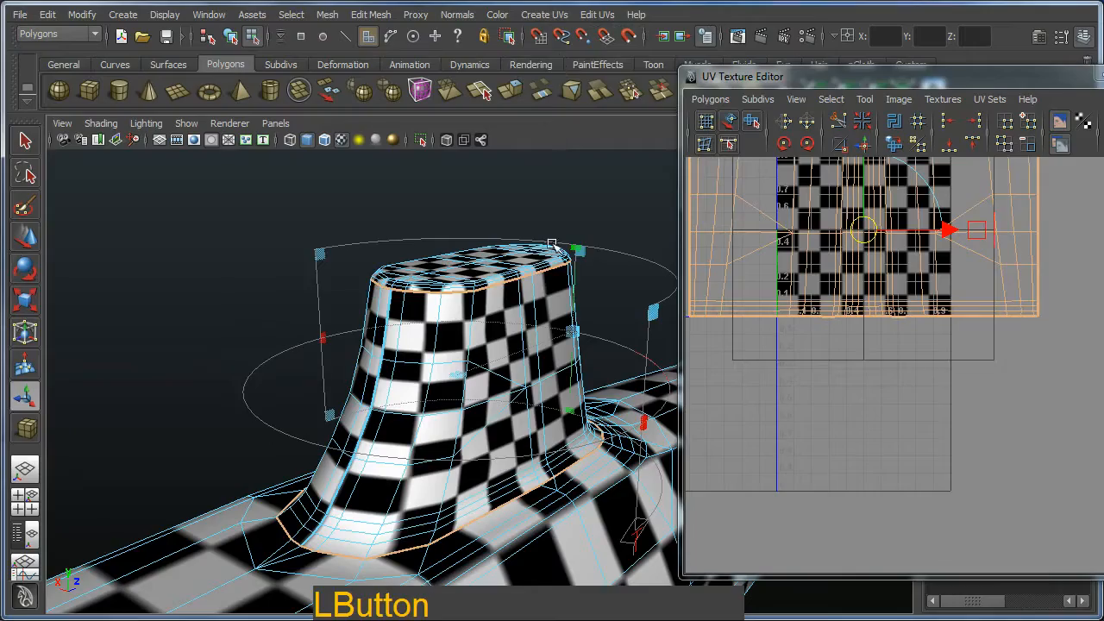
Examine the checker pattern and the mapping seam around the tower's sides.
{"action": "left_click_drag", "start_coordinate": [568, 275], "coordinate": [261, 395], "text": "alt"}
{"action": "left_click_drag", "start_coordinate": [409, 380], "coordinate": [653, 330], "text": "alt"}
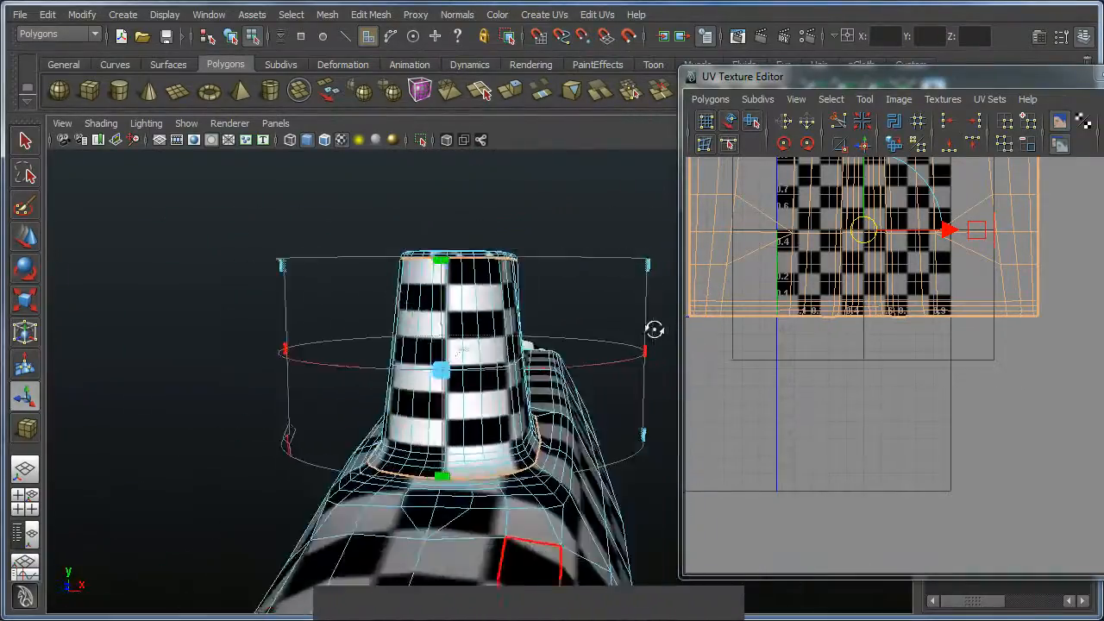
{"action": "left_click_drag", "start_coordinate": [434, 366], "coordinate": [539, 440], "text": "alt"}
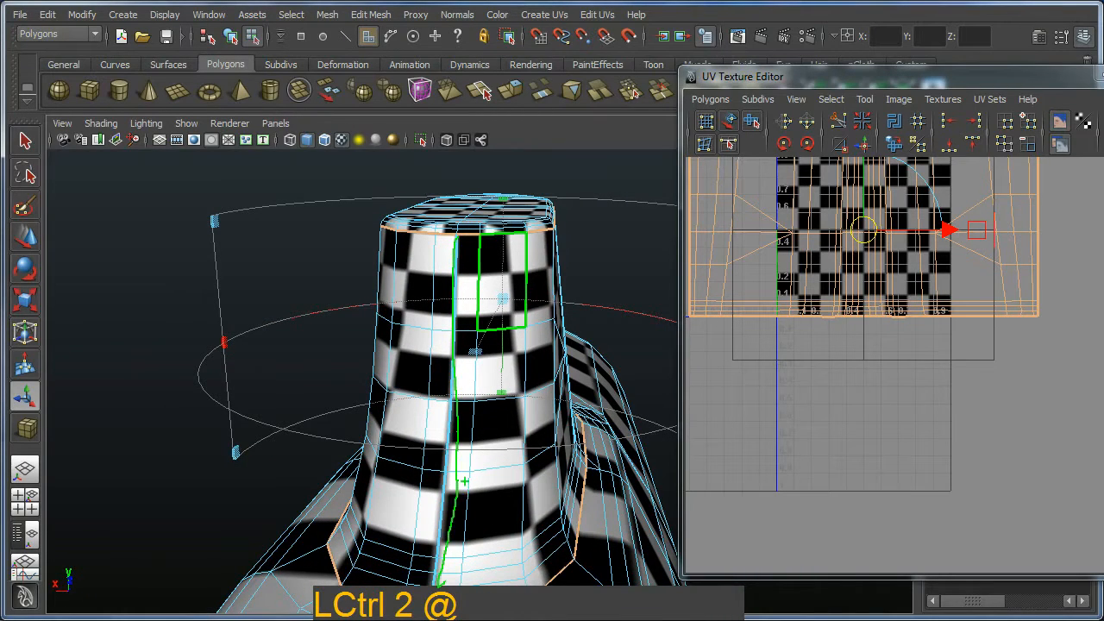
{"action": "left_click_drag", "start_coordinate": [532, 223], "coordinate": [487, 371], "text": "alt"}
{"action": "middle_click_drag", "start_coordinate": [881, 317], "coordinate": [844, 418], "text": "alt"}
{"action": "scroll", "coordinate": [869, 406], "scroll_direction": "down", "scroll_amount": 4, "text": "alt"}
{"action": "left_click_drag", "start_coordinate": [524, 405], "coordinate": [464, 423], "text": "alt"}
{"action": "middle_click_drag", "start_coordinate": [464, 423], "coordinate": [462, 350], "text": "alt"}
{"action": "left_click_drag", "start_coordinate": [462, 350], "coordinate": [542, 387], "text": "alt"}
{"action": "scroll", "coordinate": [542, 386], "scroll_direction": "down", "scroll_amount": 1}
{"action": "middle_click_drag", "start_coordinate": [509, 379], "coordinate": [486, 403], "text": "alt"}
Move the tower's side UV shell away from the texture tile into empty UV space.
{"action": "middle_click_drag", "start_coordinate": [964, 388], "coordinate": [889, 341], "text": "alt"}
{"action": "scroll", "coordinate": [889, 341], "scroll_direction": "down", "scroll_amount": 3}
{"action": "middle_click_drag", "start_coordinate": [924, 379], "coordinate": [1043, 368], "text": "alt"}
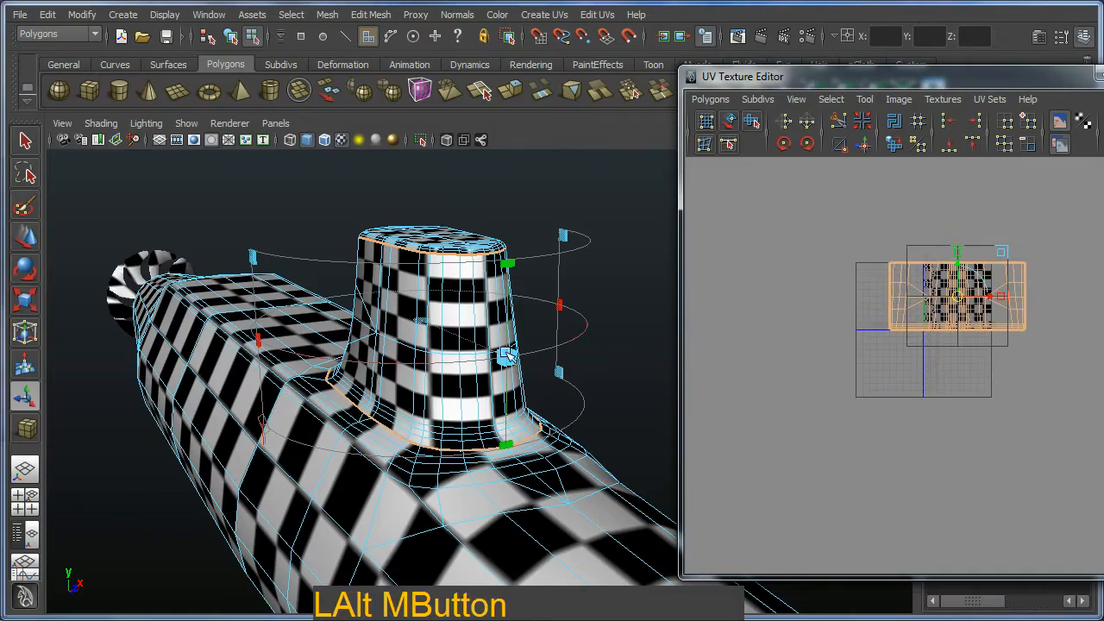
{"action": "left_click_drag", "start_coordinate": [518, 358], "coordinate": [426, 371], "text": "alt"}
{"action": "right_click_drag", "start_coordinate": [426, 372], "coordinate": [473, 411], "text": "alt"}
{"action": "middle_click_drag", "start_coordinate": [473, 411], "coordinate": [381, 426], "text": "alt"}
{"action": "right_click_drag", "start_coordinate": [381, 426], "coordinate": [349, 407], "text": "alt"}
{"action": "middle_click_drag", "start_coordinate": [944, 335], "coordinate": [1049, 342], "text": "alt"}
{"action": "left_click_drag", "start_coordinate": [1063, 311], "coordinate": [757, 298]}
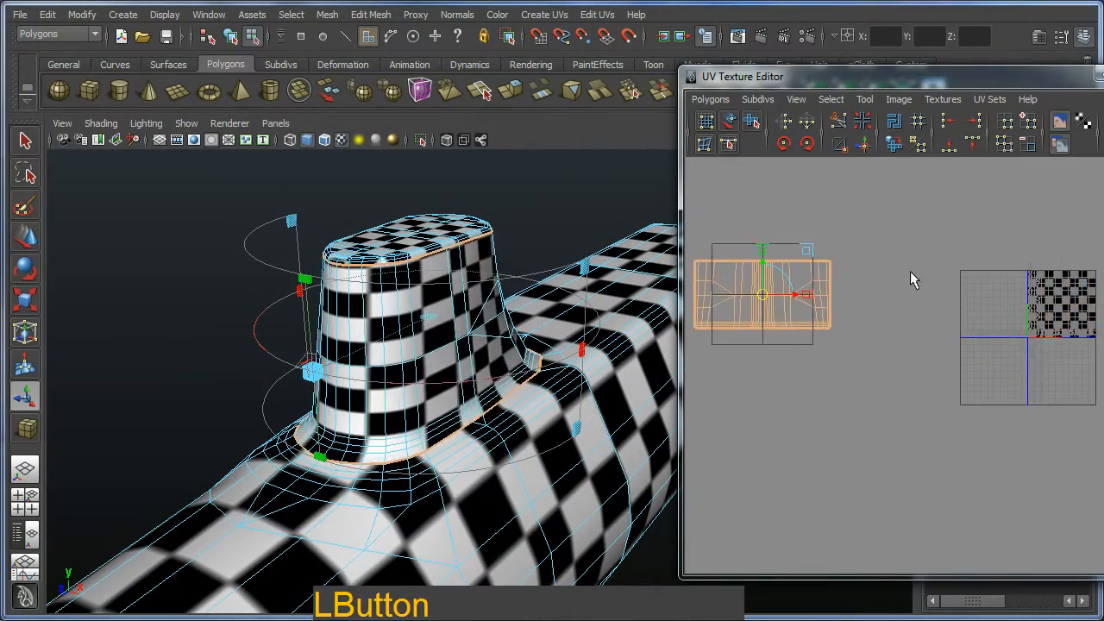
Clear the face selection and select the central vertical column of UVs in the tower's side shell.
{"action": "left_click", "coordinate": [912, 279]}
{"action": "middle_click_drag", "start_coordinate": [877, 319], "coordinate": [1023, 328], "text": "alt"}
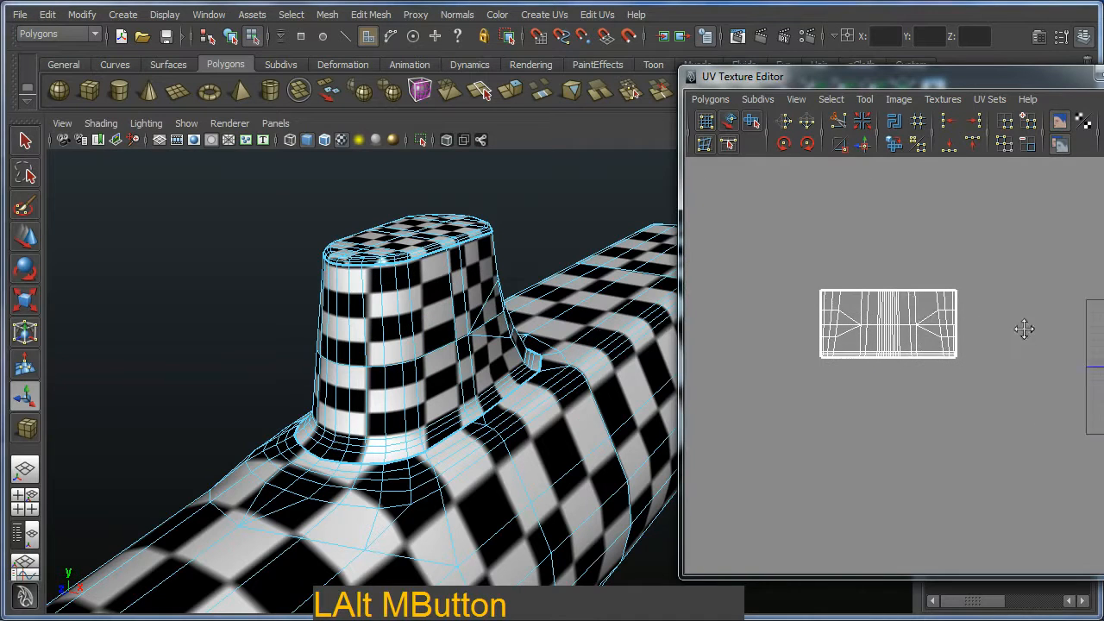
{"action": "right_click_drag", "start_coordinate": [1020, 335], "coordinate": [1036, 502], "text": "alt"}
{"action": "middle_click_drag", "start_coordinate": [838, 286], "coordinate": [896, 377], "text": "alt"}
{"action": "right_click_drag", "start_coordinate": [895, 383], "coordinate": [882, 479], "text": "alt"}
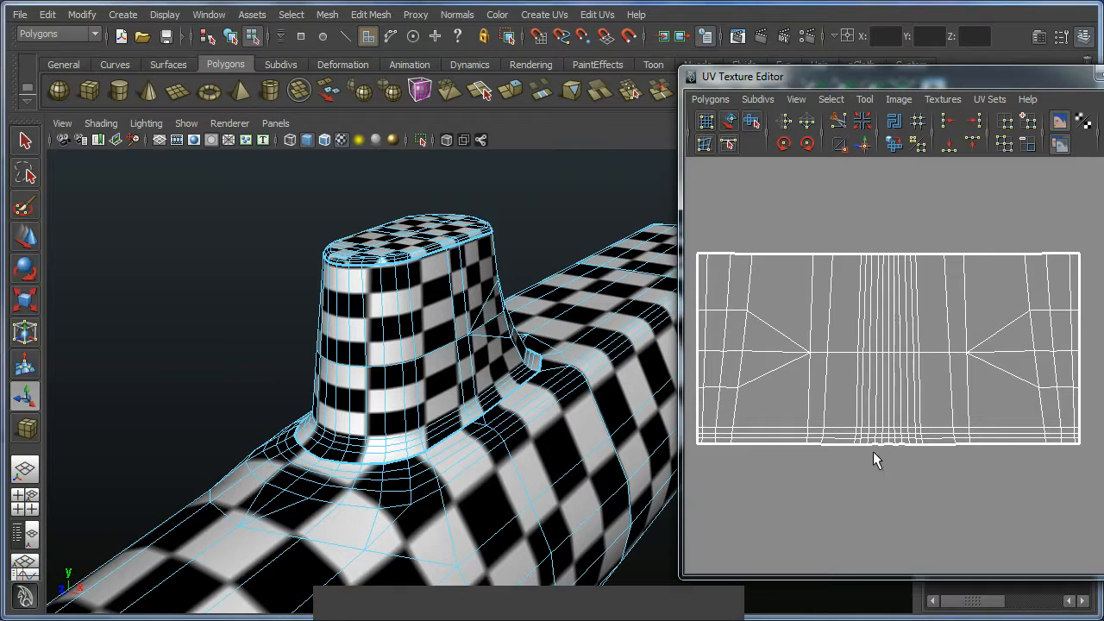
{"action": "middle_click_drag", "start_coordinate": [879, 394], "coordinate": [856, 382], "text": "alt"}
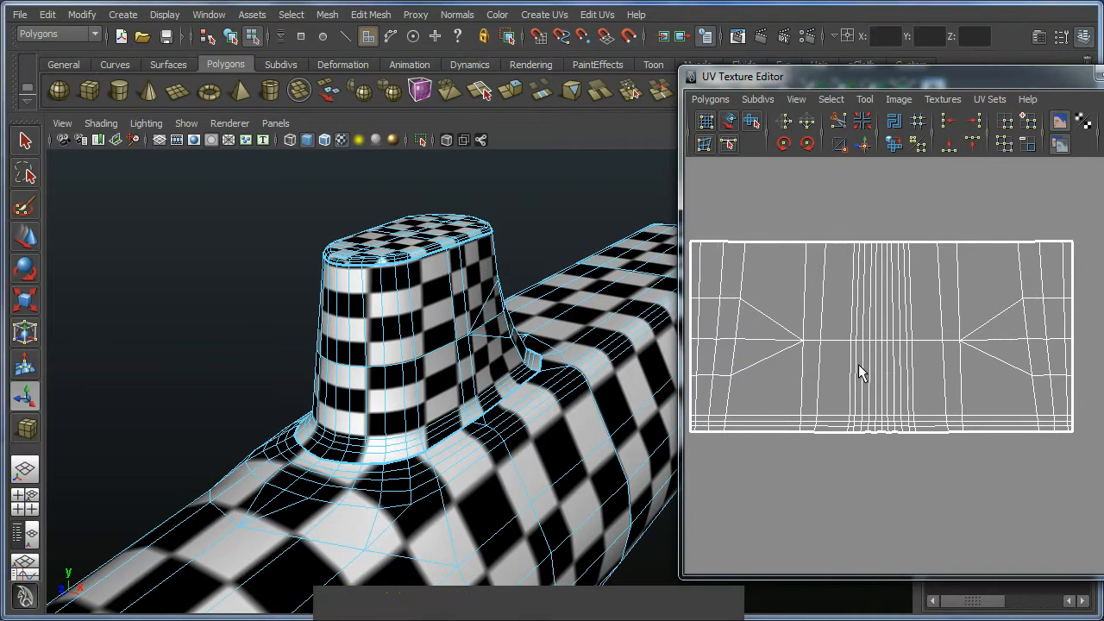
{"action": "key", "text": "F12"}
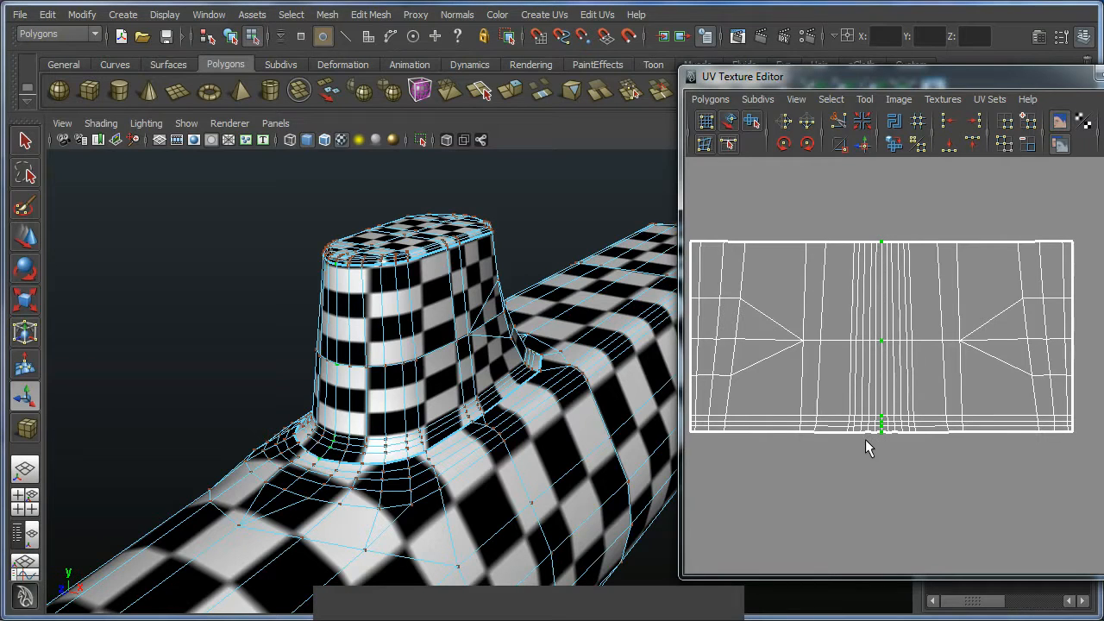
Open the Unfold UVs options and move the dialog clear of the UV layout.
{"action": "left_click", "coordinate": [709, 99]}
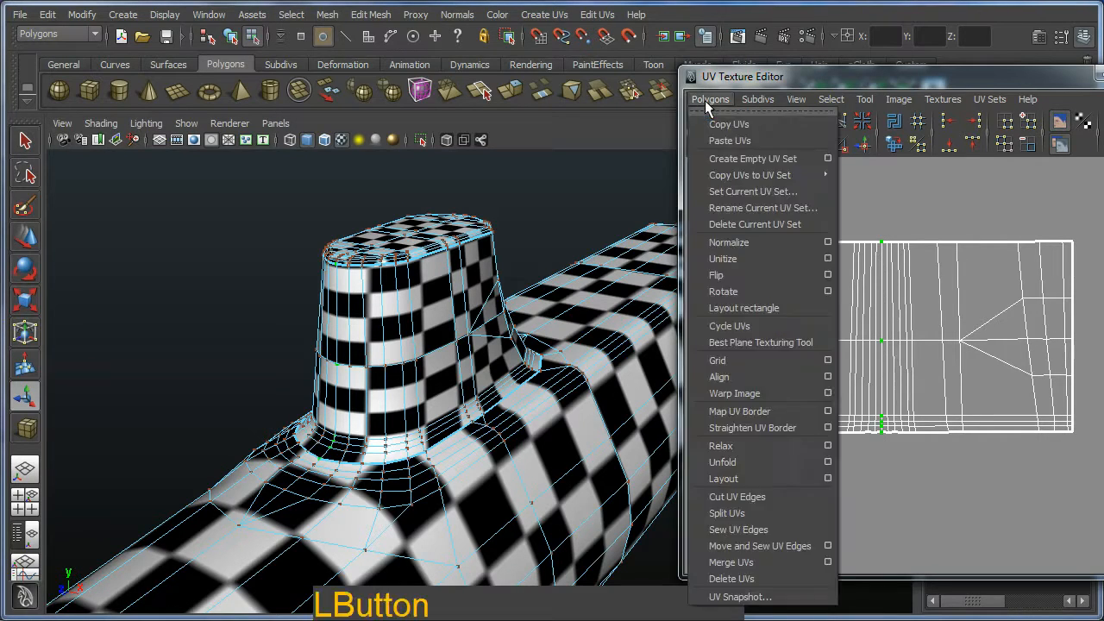
{"action": "left_click", "coordinate": [822, 459]}
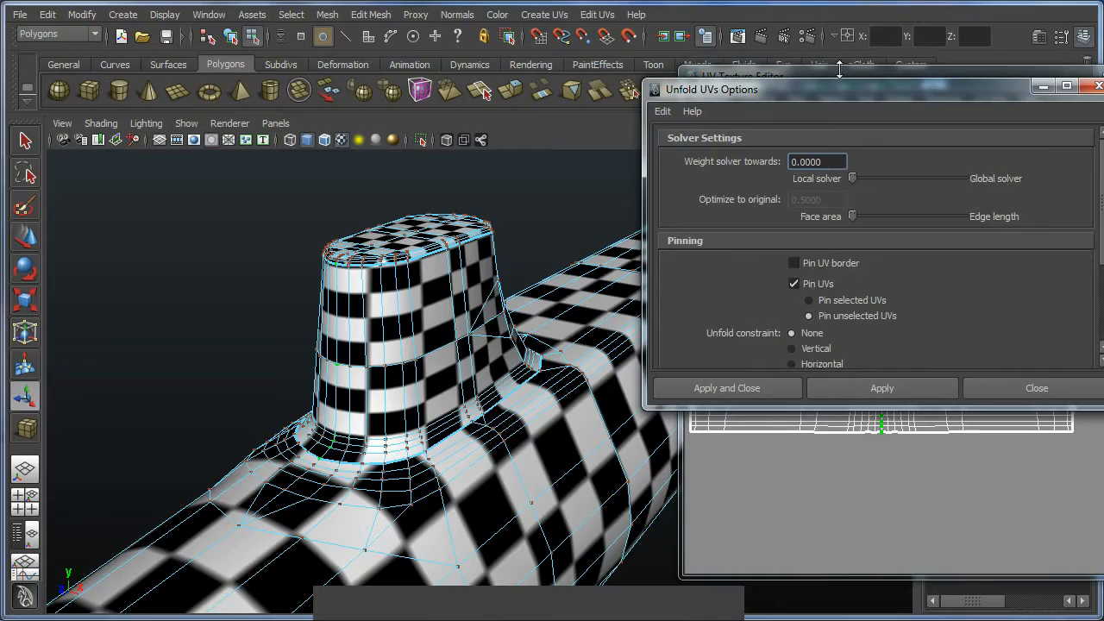
{"action": "left_click_drag", "start_coordinate": [837, 88], "coordinate": [312, 23]}
Examine where the selected UV column lies on the tower, using untextured shaded display.
{"action": "middle_click_drag", "start_coordinate": [481, 389], "coordinate": [485, 478], "text": "alt"}
{"action": "left_click_drag", "start_coordinate": [485, 478], "coordinate": [528, 474], "text": "alt"}
{"action": "middle_click_drag", "start_coordinate": [528, 474], "coordinate": [532, 454], "text": "alt"}
{"action": "right_click_drag", "start_coordinate": [532, 454], "coordinate": [571, 469], "text": "alt"}
{"action": "middle_click_drag", "start_coordinate": [572, 469], "coordinate": [557, 481], "text": "alt"}
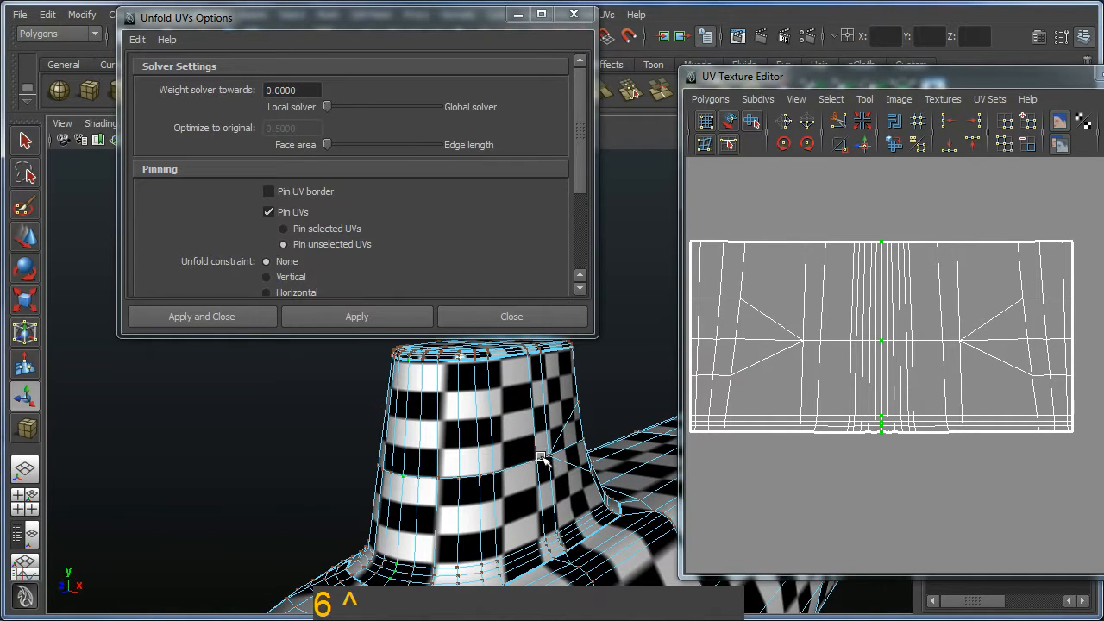
{"action": "key", "text": "7"}
{"action": "left_click_drag", "start_coordinate": [522, 463], "coordinate": [505, 469], "text": "alt"}
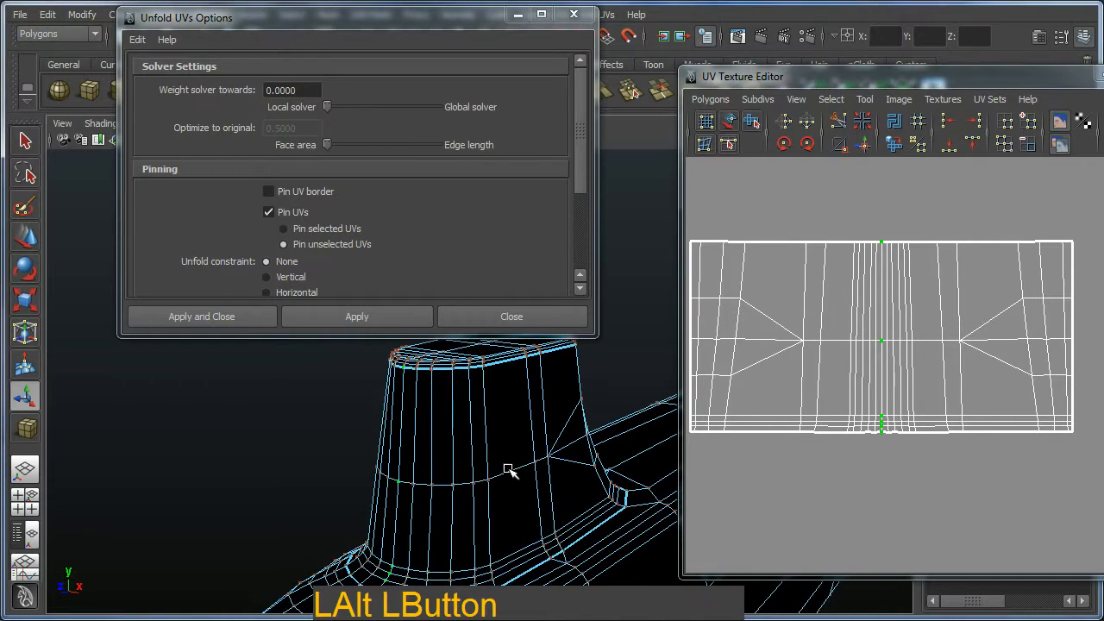
{"action": "key", "text": "5"}
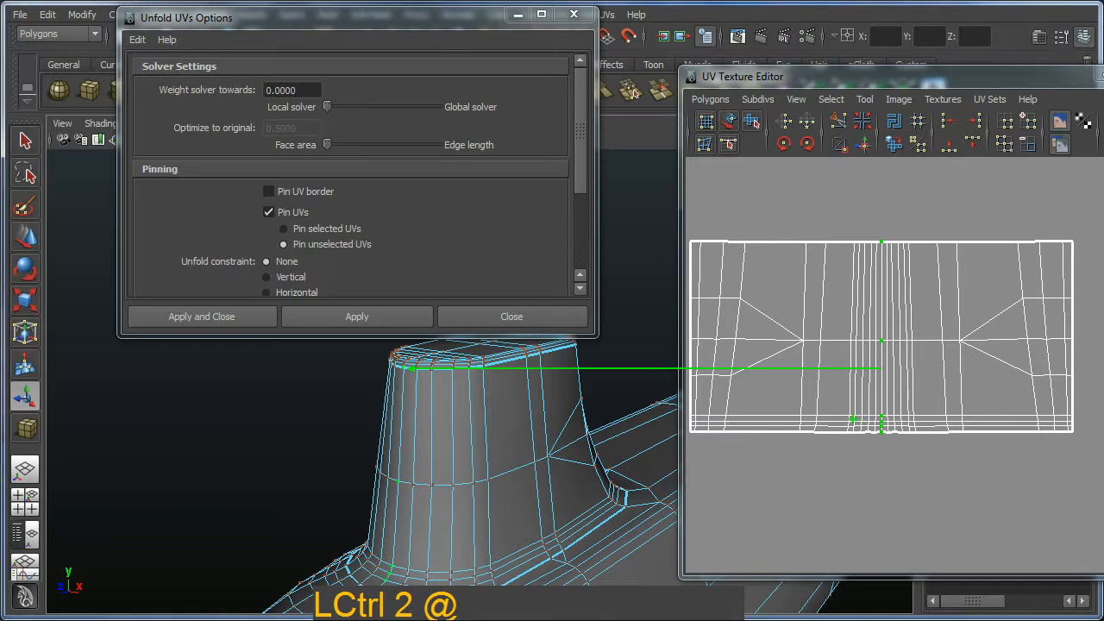
{"action": "key", "text": "Escape"}
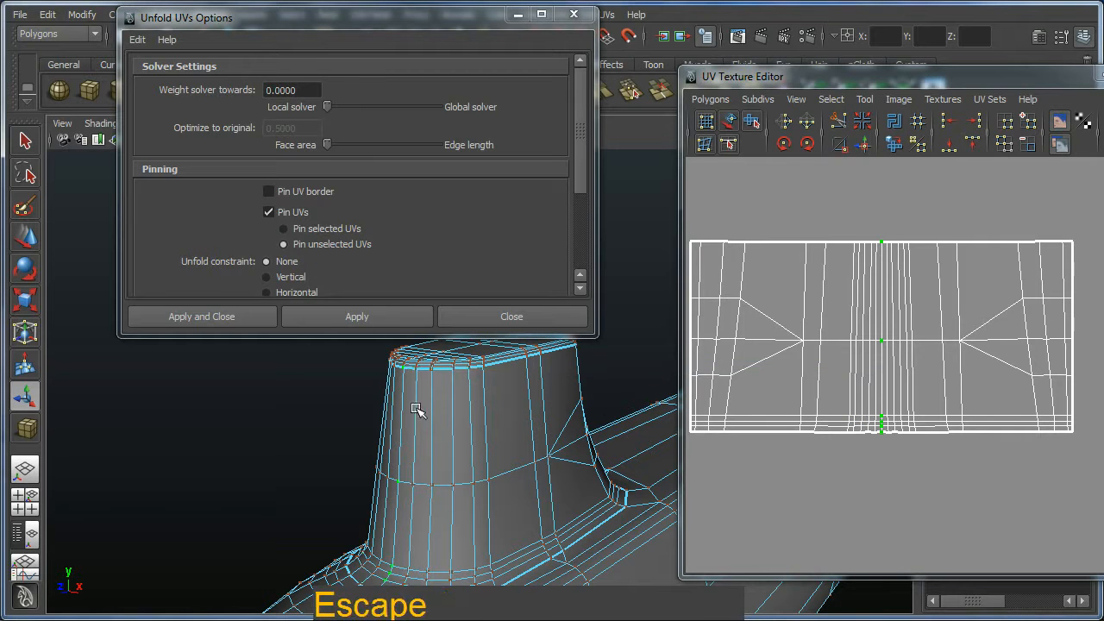
Restore the textured display and set Unfold to pin the selected UVs.
{"action": "middle_click_drag", "start_coordinate": [423, 423], "coordinate": [409, 420], "text": "alt"}
{"action": "left_click_drag", "start_coordinate": [409, 420], "coordinate": [476, 457], "text": "alt"}
{"action": "key", "text": "6"}
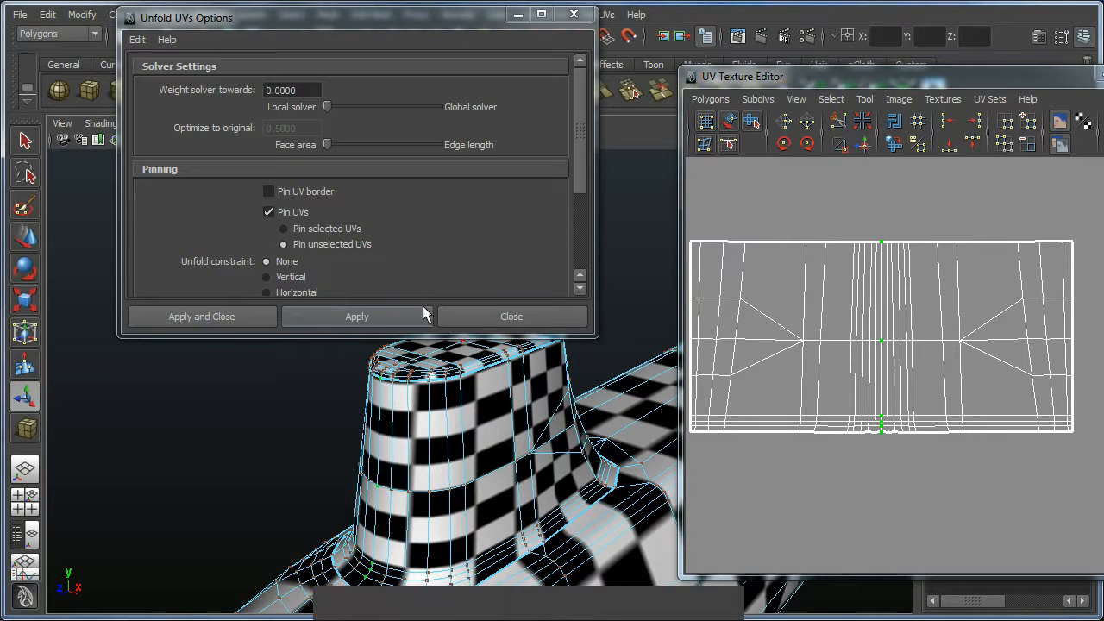
{"action": "left_click", "coordinate": [298, 232]}
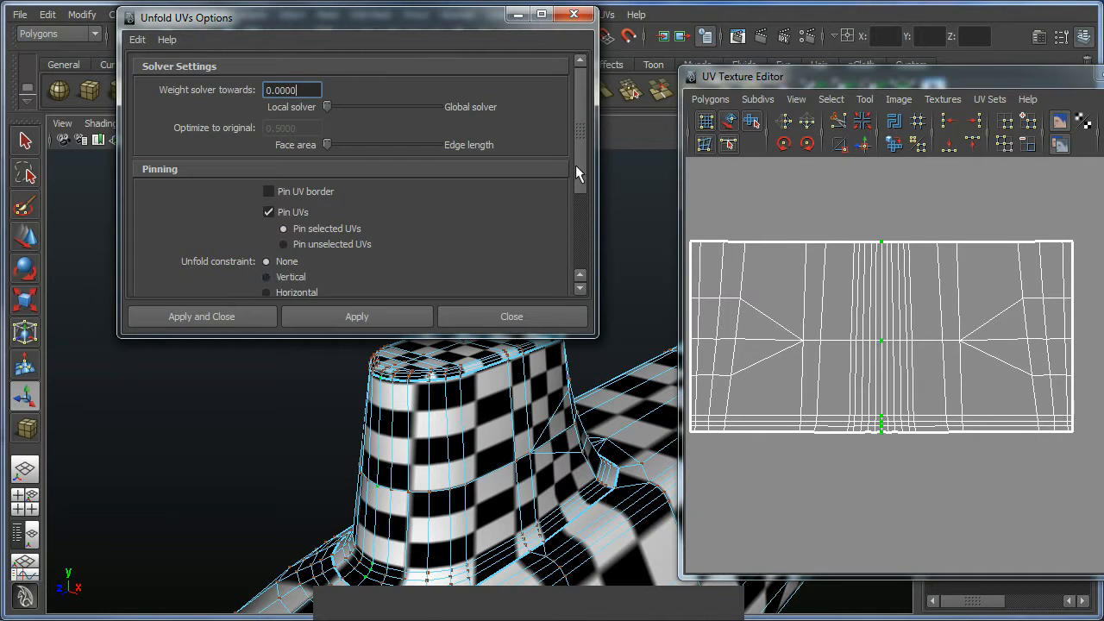
Set the unfold constraint to Horizontal for the pinned unfold of the tower's side shell.
{"action": "left_click_drag", "start_coordinate": [582, 172], "coordinate": [582, 217]}
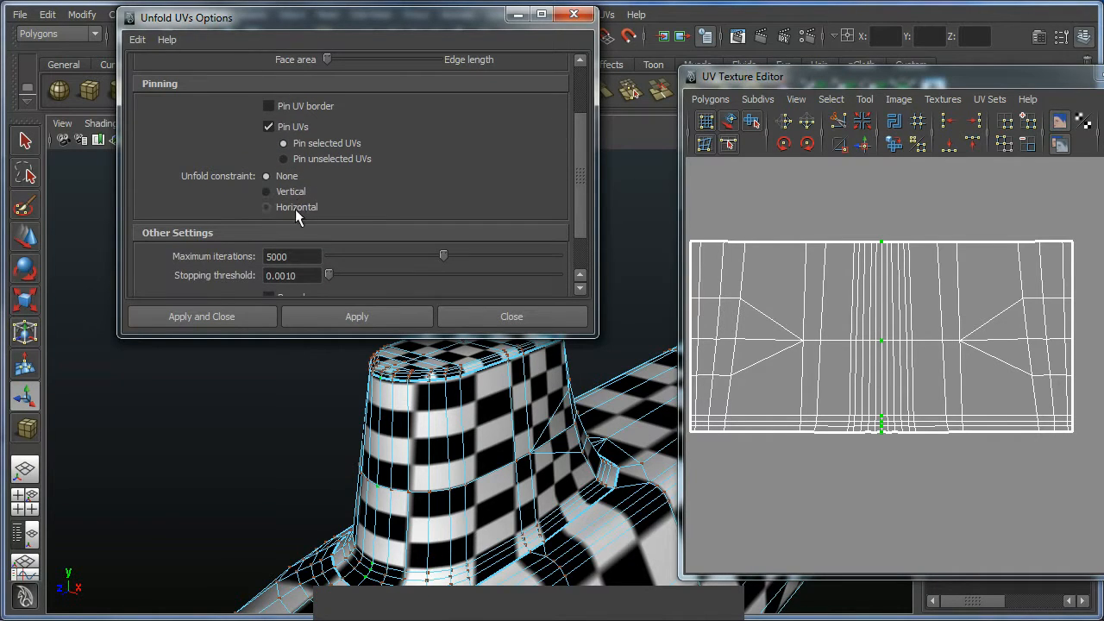
{"action": "right_click_drag", "start_coordinate": [773, 312], "coordinate": [872, 293], "text": "alt"}
{"action": "middle_click_drag", "start_coordinate": [872, 293], "coordinate": [802, 357], "text": "alt"}
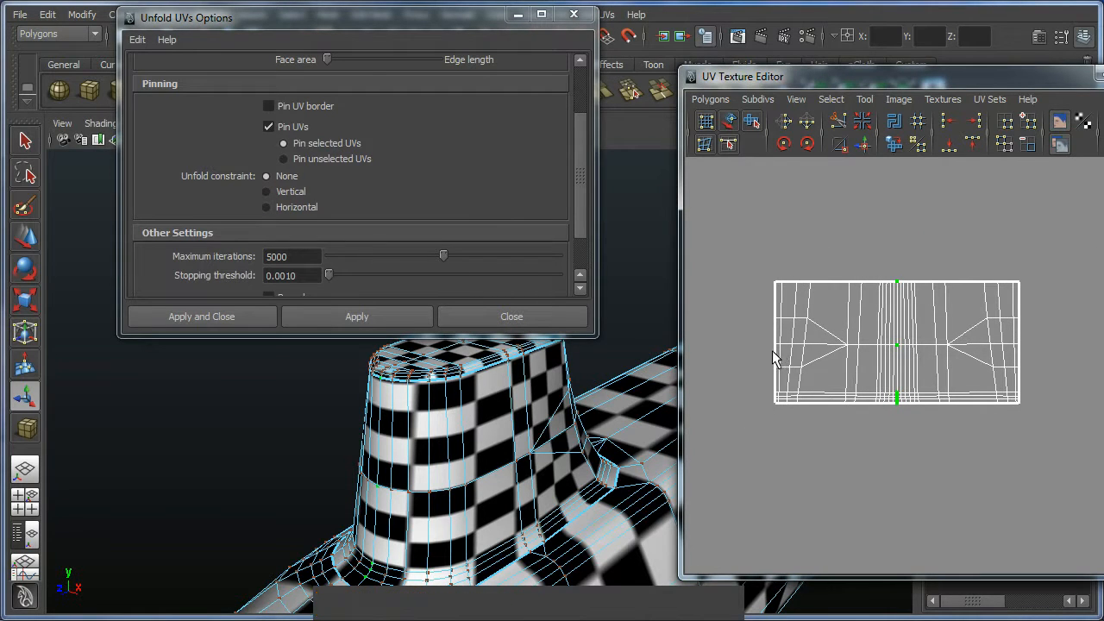
{"action": "key", "text": "F2"}
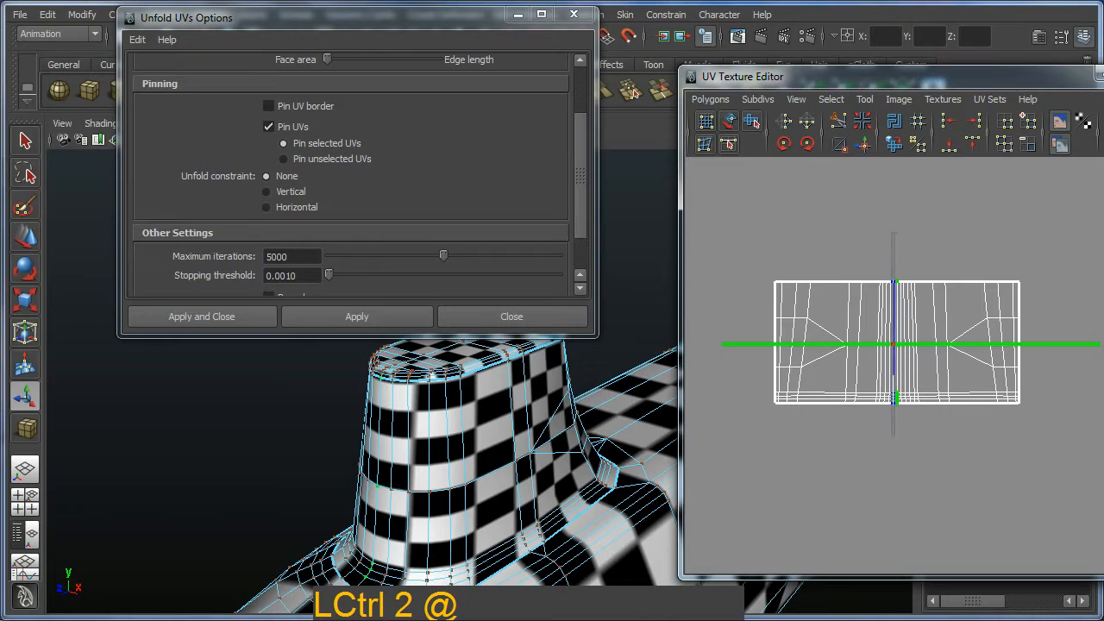
{"action": "key", "text": "Escape"}
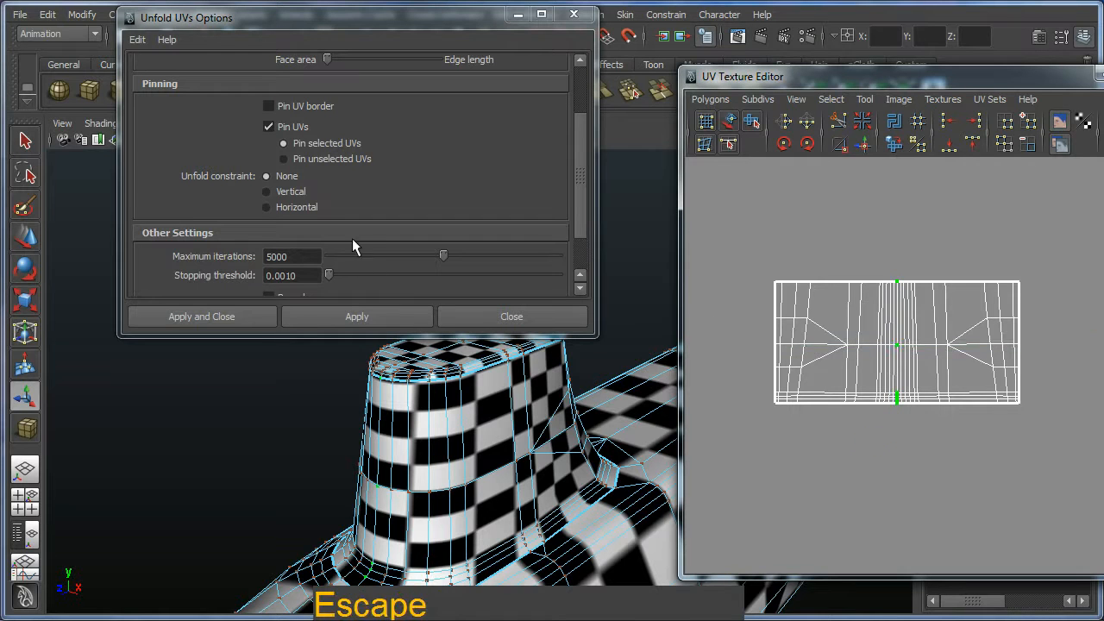
{"action": "left_click", "coordinate": [279, 207]}
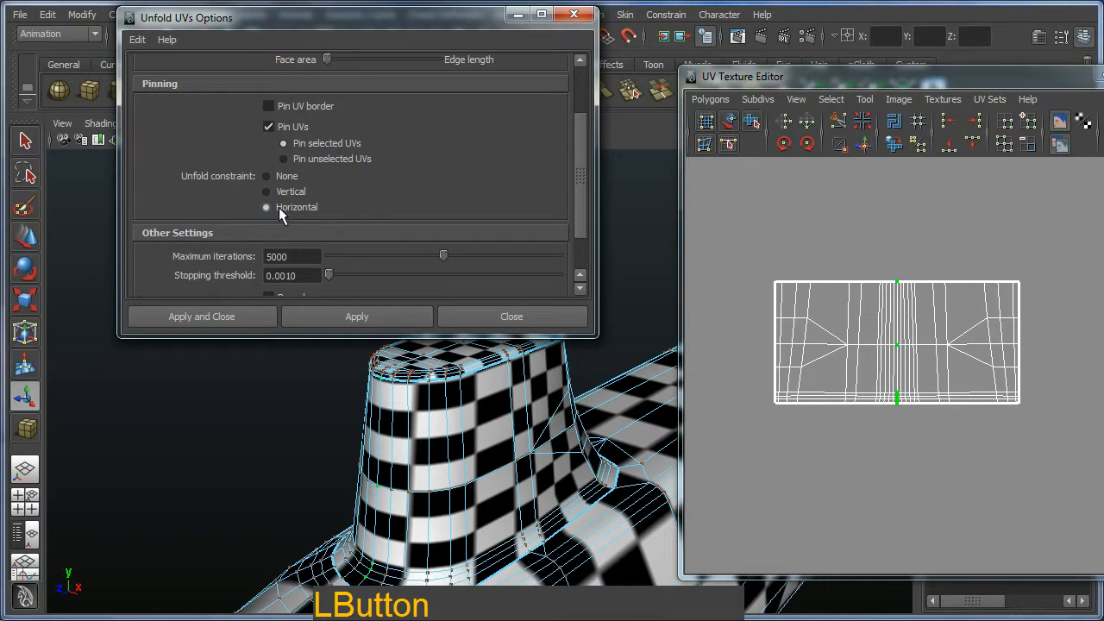
Try a horizontal unfold of the tower's side shell with only the central UV column pinned.
{"action": "left_click", "coordinate": [334, 313]}
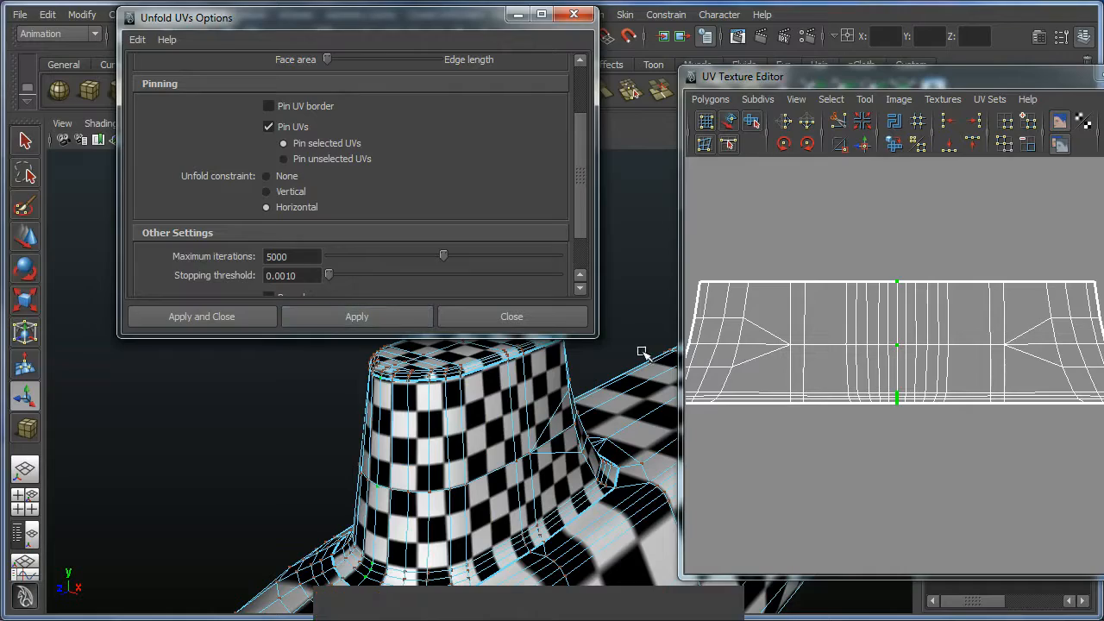
{"action": "middle_click_drag", "start_coordinate": [747, 362], "coordinate": [863, 348], "text": "alt"}
{"action": "right_click_drag", "start_coordinate": [863, 348], "coordinate": [897, 323], "text": "alt"}
{"action": "middle_click_drag", "start_coordinate": [897, 323], "coordinate": [785, 345], "text": "alt"}
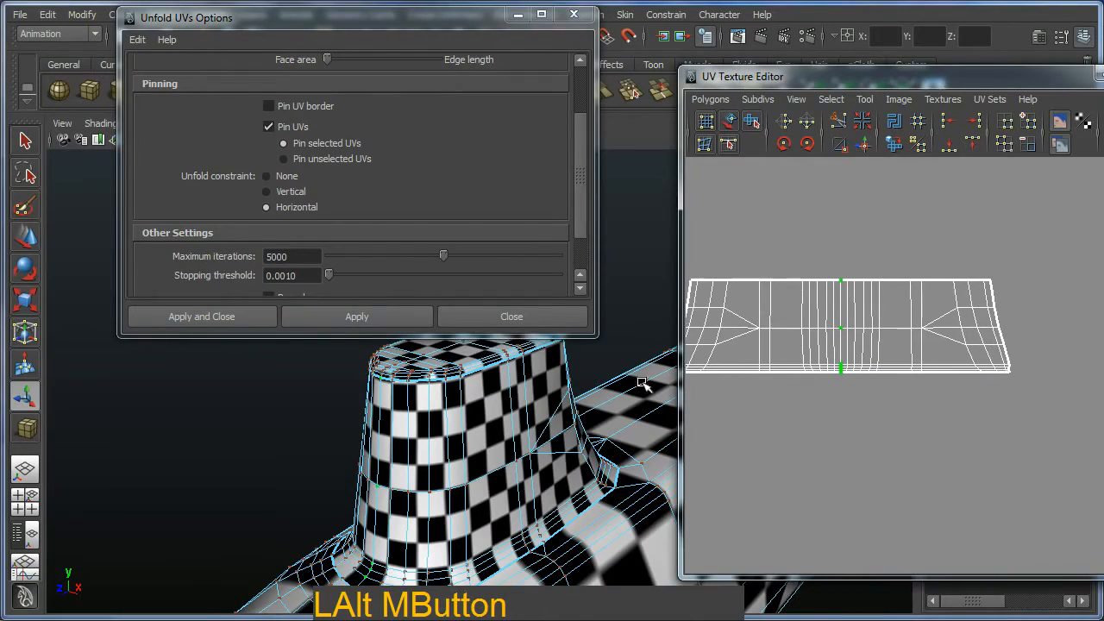
Inspect the checker pattern along the tower's vertical UV seam and undo the last unfold.
{"action": "left_click_drag", "start_coordinate": [500, 406], "coordinate": [528, 450], "text": "alt"}
{"action": "middle_click_drag", "start_coordinate": [528, 450], "coordinate": [520, 474], "text": "alt"}
{"action": "left_click_drag", "start_coordinate": [519, 474], "coordinate": [494, 472], "text": "alt"}
{"action": "middle_click_drag", "start_coordinate": [493, 473], "coordinate": [504, 466], "text": "alt"}
{"action": "right_click_drag", "start_coordinate": [504, 466], "coordinate": [509, 462], "text": "alt"}
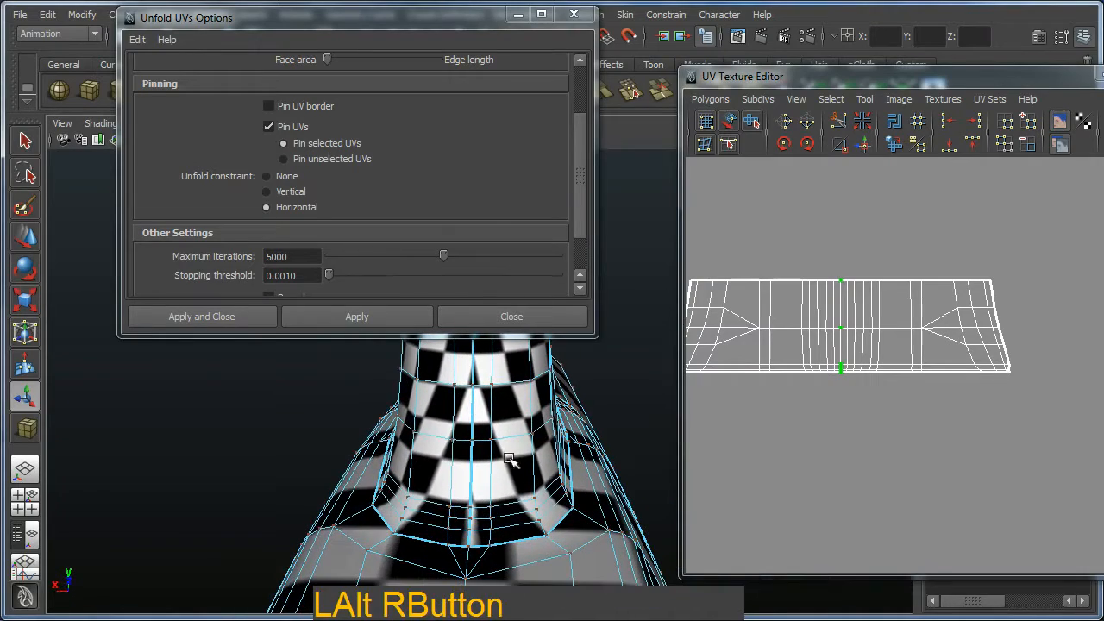
{"action": "left_click_drag", "start_coordinate": [473, 434], "coordinate": [483, 460], "text": "alt"}
{"action": "right_click_drag", "start_coordinate": [446, 500], "coordinate": [498, 444], "text": "alt"}
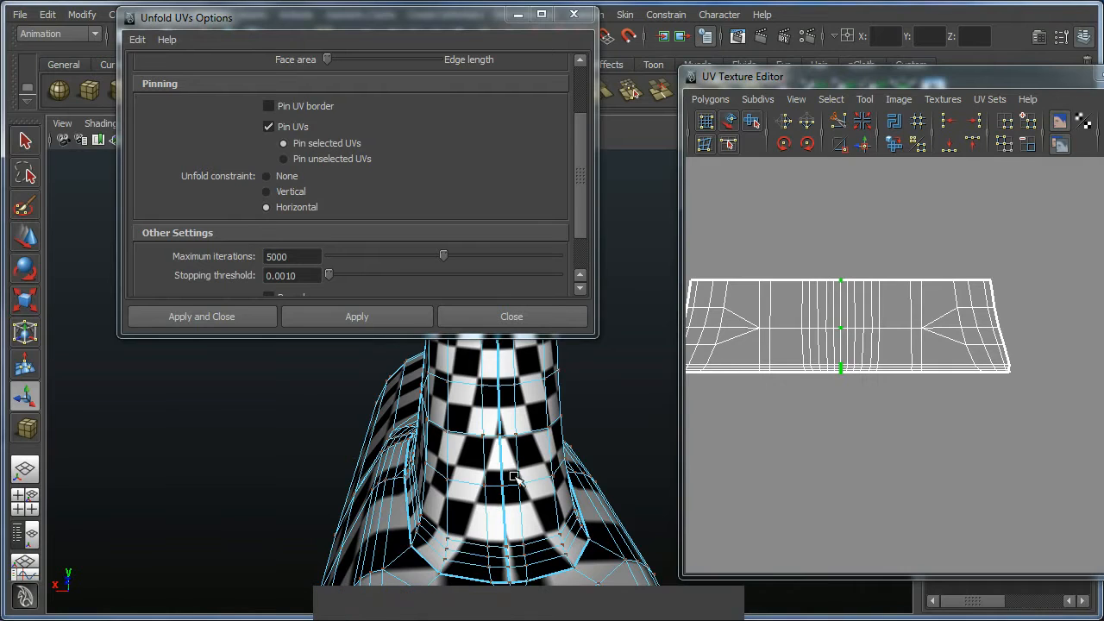
{"action": "middle_click_drag", "start_coordinate": [871, 436], "coordinate": [897, 429], "text": "alt"}
{"action": "key", "text": "ctrl+z"}
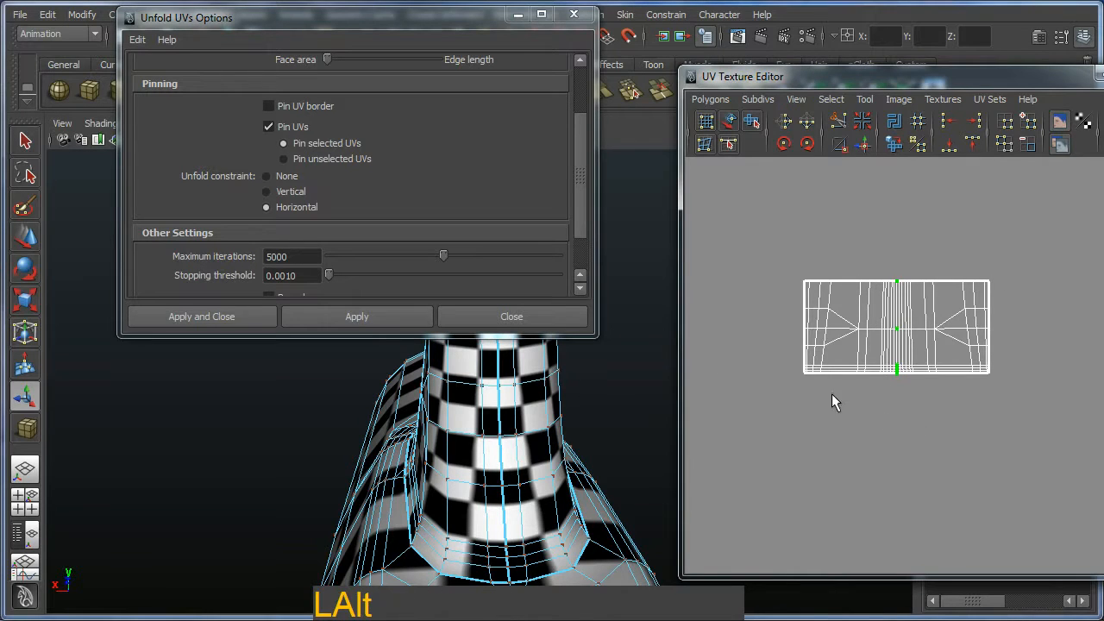
Add both vertical border columns of the side shell to the pinned UV selection and unfold horizontally.
{"action": "right_click_drag", "start_coordinate": [831, 394], "coordinate": [895, 467], "text": "alt"}
{"action": "right_click_drag", "start_coordinate": [970, 320], "coordinate": [1074, 288], "text": "alt"}
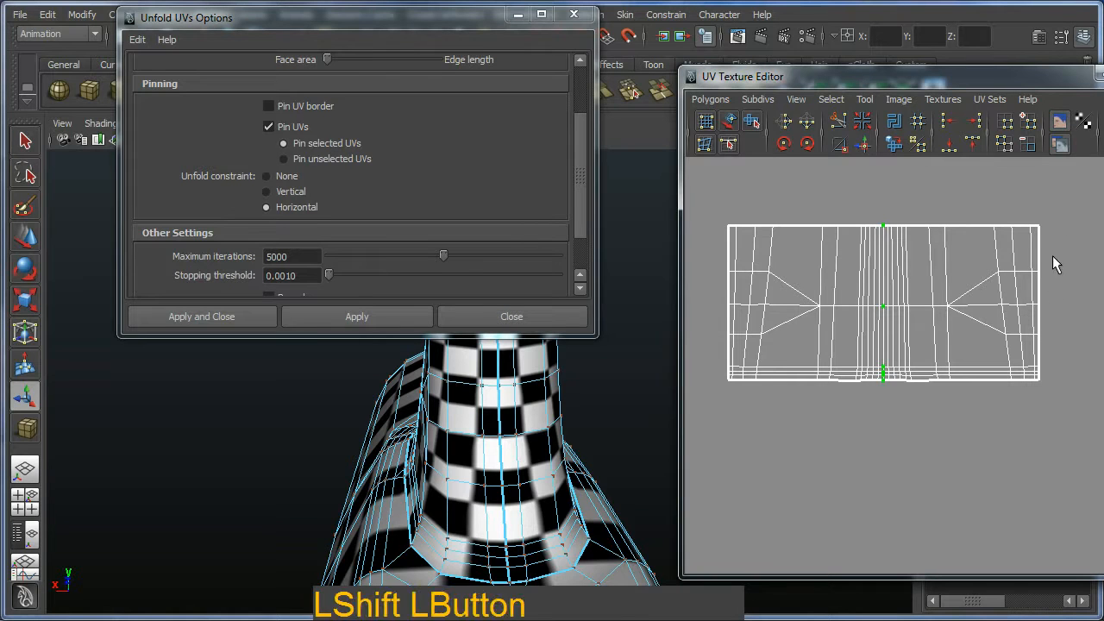
{"action": "left_click_drag", "start_coordinate": [1052, 264], "coordinate": [1035, 410], "text": "ctrl+shift"}
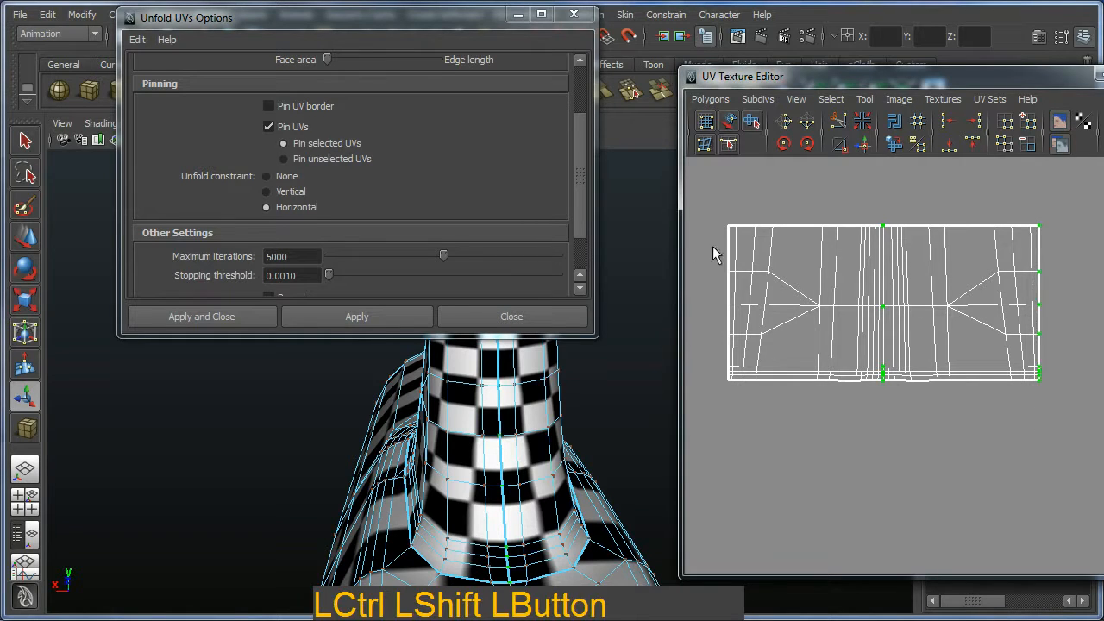
{"action": "left_click_drag", "start_coordinate": [730, 407], "coordinate": [729, 407], "text": "ctrl+shift"}
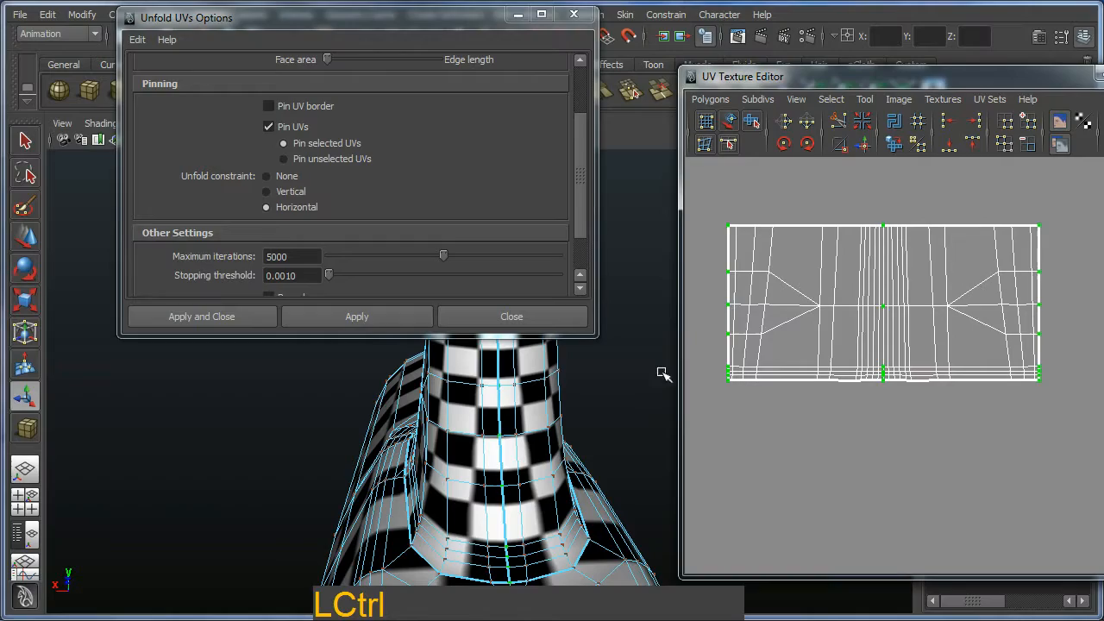
{"action": "left_click", "coordinate": [362, 317]}
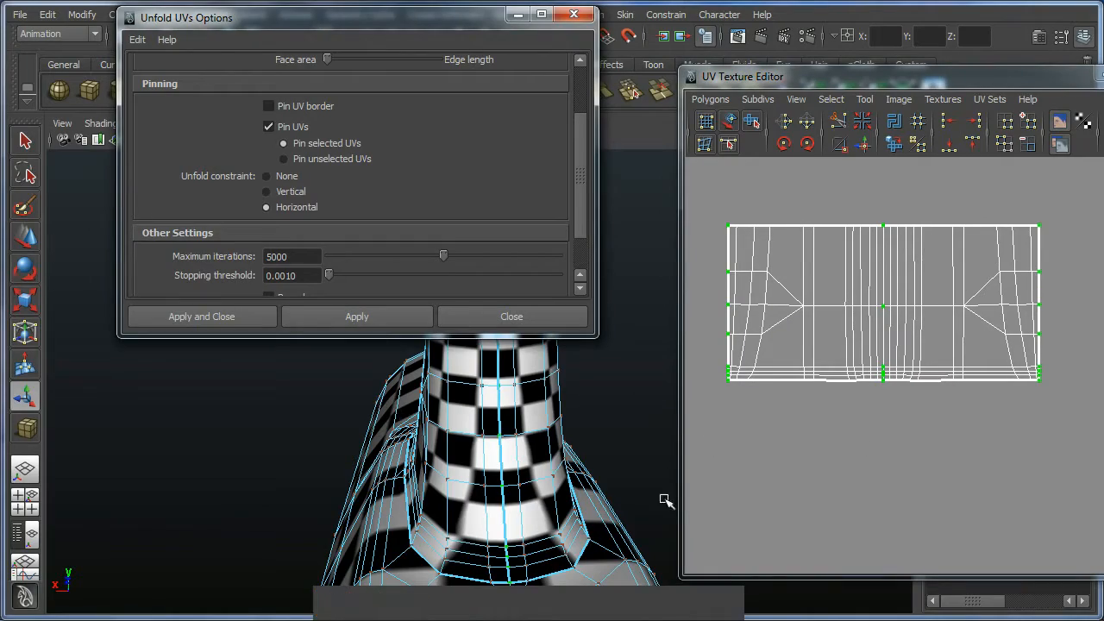
Select all UVs of the tower's side shell and stretch them horizontally for squarer checkers.
{"action": "left_click_drag", "start_coordinate": [660, 501], "coordinate": [518, 523], "text": "alt"}
{"action": "middle_click_drag", "start_coordinate": [518, 523], "coordinate": [510, 508], "text": "alt"}
{"action": "left_click_drag", "start_coordinate": [510, 508], "coordinate": [861, 427], "text": "alt"}
{"action": "right_click_drag", "start_coordinate": [861, 427], "coordinate": [1059, 268], "text": "alt"}
{"action": "left_click_drag", "start_coordinate": [1059, 268], "coordinate": [723, 451]}
{"action": "key", "text": "r"}
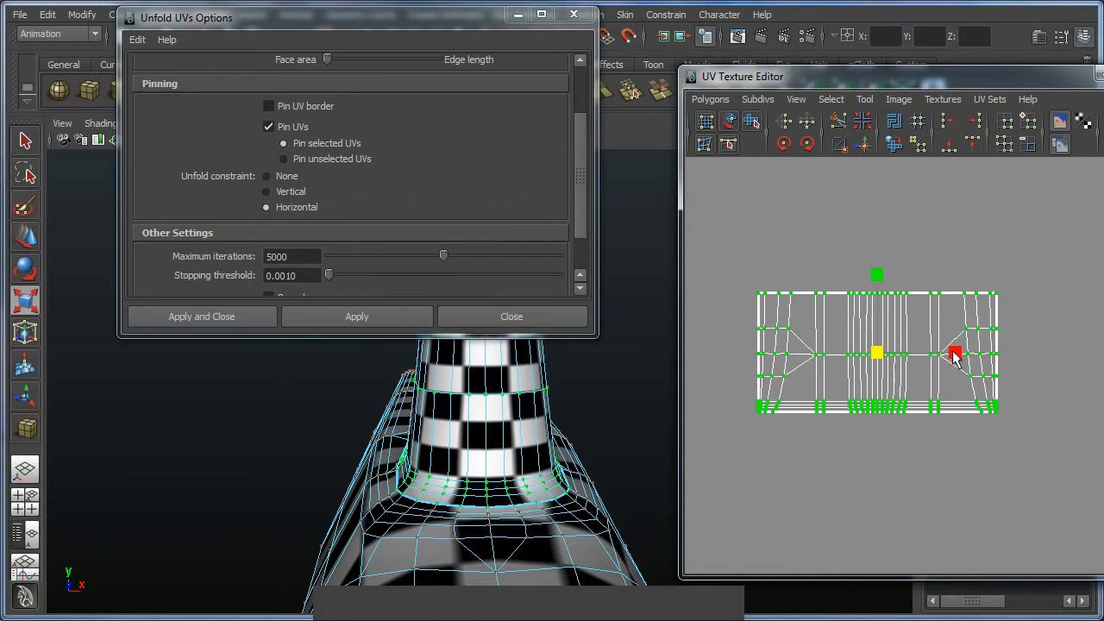
{"action": "left_click_drag", "start_coordinate": [954, 358], "coordinate": [1030, 355]}
Scale the tower's side shell down uniformly so its checkers approach the size of those on the hull.
{"action": "left_click_drag", "start_coordinate": [604, 466], "coordinate": [722, 483], "text": "alt"}
{"action": "middle_click_drag", "start_coordinate": [722, 483], "coordinate": [345, 453], "text": "alt"}
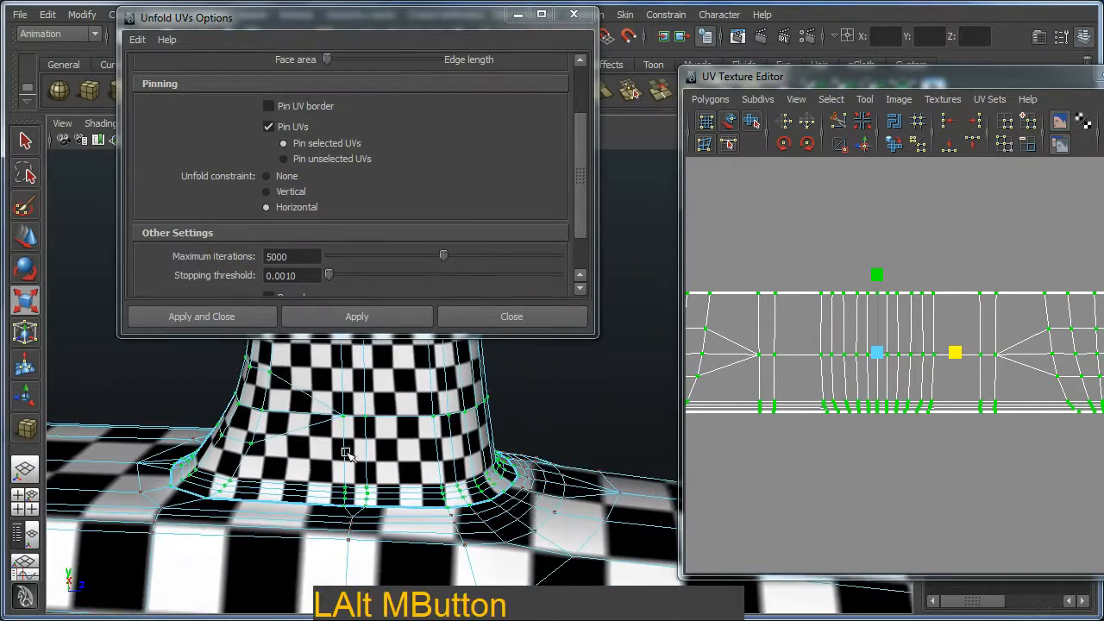
{"action": "right_click_drag", "start_coordinate": [345, 453], "coordinate": [334, 409], "text": "alt"}
{"action": "middle_click_drag", "start_coordinate": [841, 388], "coordinate": [819, 376], "text": "alt"}
{"action": "left_click_drag", "start_coordinate": [388, 397], "coordinate": [332, 418], "text": "alt"}
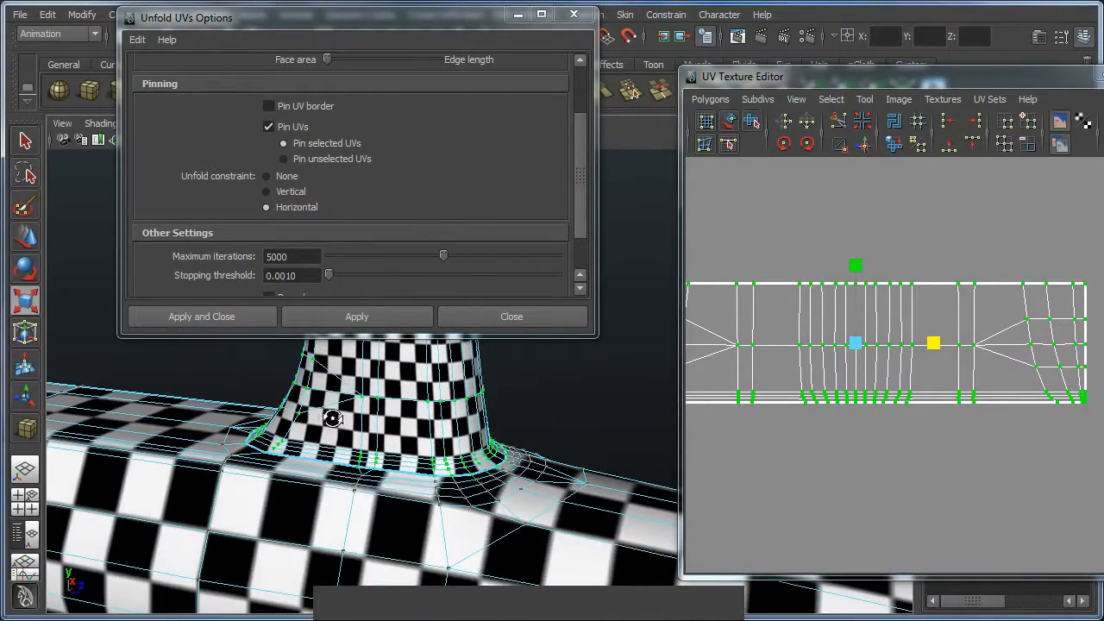
{"action": "middle_click_drag", "start_coordinate": [408, 457], "coordinate": [477, 449], "text": "alt"}
{"action": "left_click_drag", "start_coordinate": [477, 449], "coordinate": [504, 418], "text": "alt"}
{"action": "left_click_drag", "start_coordinate": [857, 348], "coordinate": [800, 396]}
{"action": "left_click_drag", "start_coordinate": [470, 407], "coordinate": [489, 459], "text": "alt"}
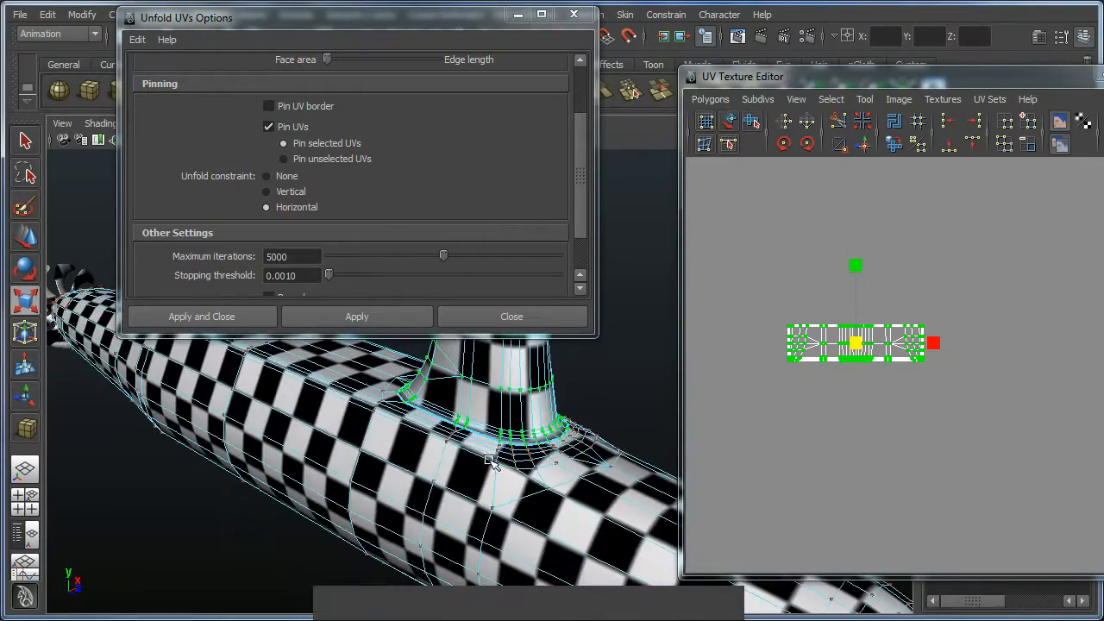
{"action": "left_click_drag", "start_coordinate": [552, 440], "coordinate": [379, 432], "text": "alt"}
{"action": "middle_click_drag", "start_coordinate": [380, 431], "coordinate": [336, 466], "text": "alt"}
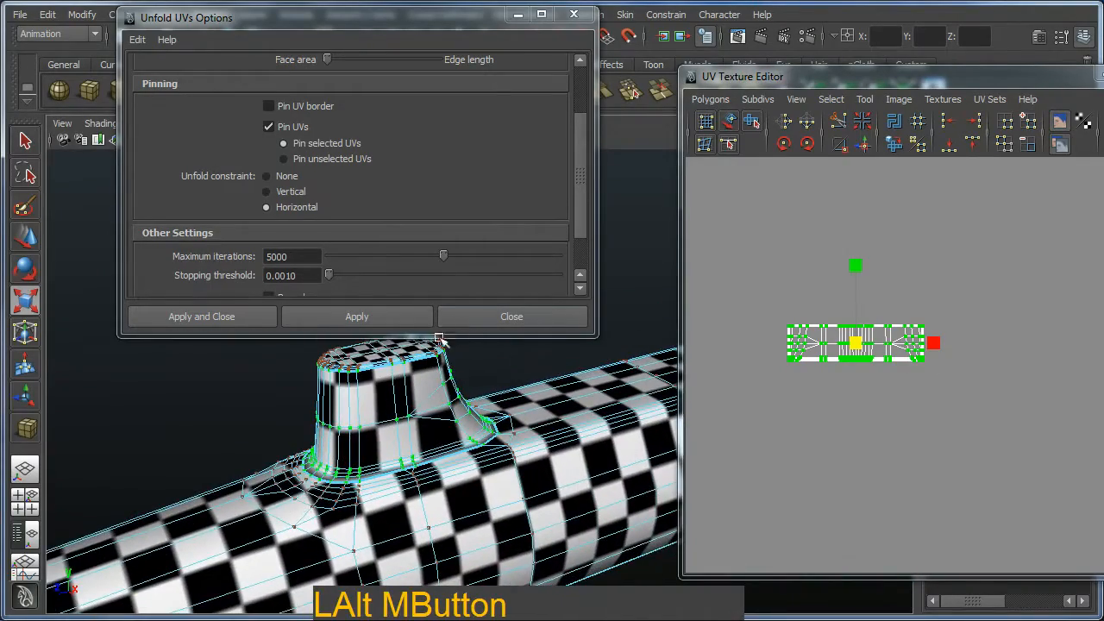
Close the Unfold UVs options and widen the tower's side shell slightly along the horizontal axis.
{"action": "left_click", "coordinate": [473, 320]}
{"action": "left_click_drag", "start_coordinate": [336, 433], "coordinate": [431, 457], "text": "alt"}
{"action": "right_click_drag", "start_coordinate": [518, 500], "coordinate": [560, 522], "text": "alt"}
{"action": "middle_click_drag", "start_coordinate": [478, 367], "coordinate": [478, 294], "text": "alt"}
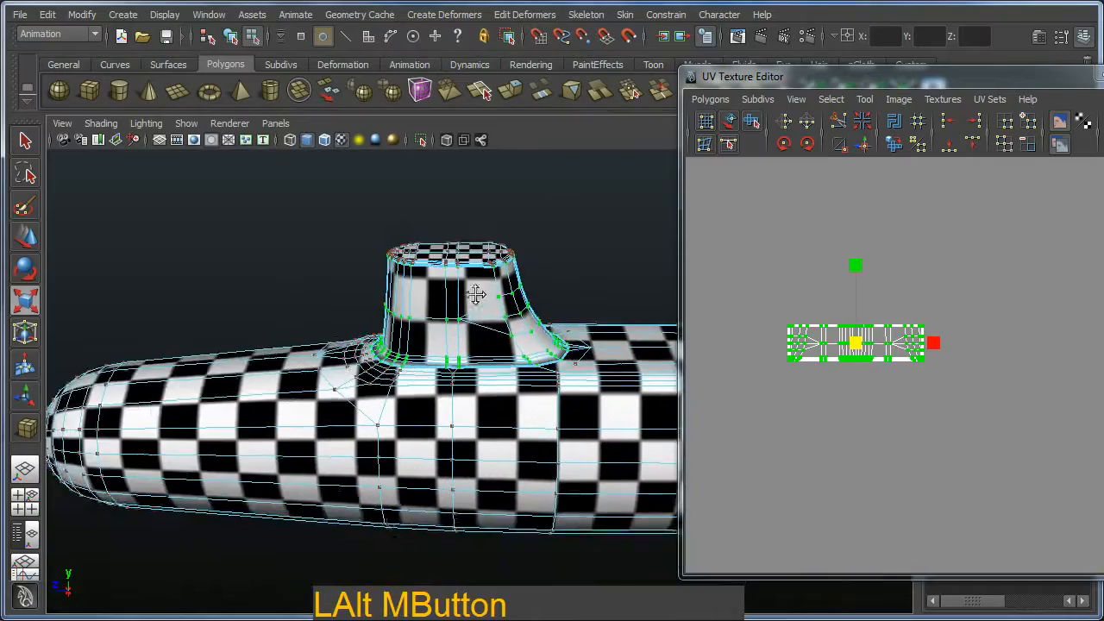
{"action": "right_click_drag", "start_coordinate": [414, 345], "coordinate": [517, 396], "text": "alt"}
{"action": "left_click_drag", "start_coordinate": [465, 405], "coordinate": [534, 406], "text": "alt"}
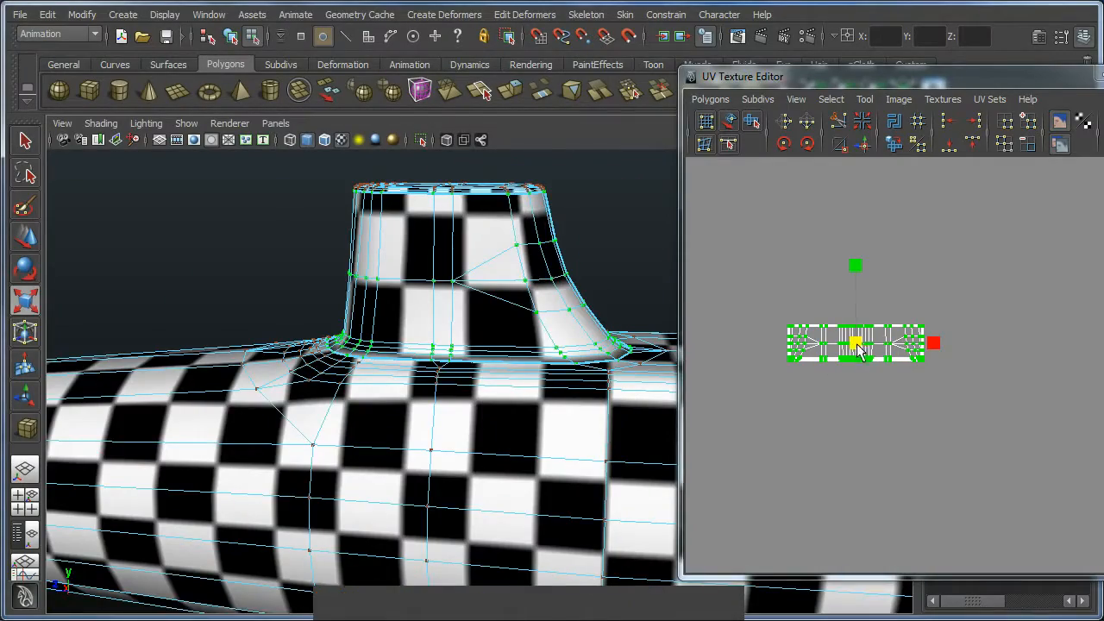
{"action": "mouse_move", "coordinate": [858, 347]}
{"action": "left_mouse_down"}
{"action": "mouse_move", "coordinate": [880, 348]}
{"action": "mouse_move", "coordinate": [869, 350]}
{"action": "left_mouse_up"}
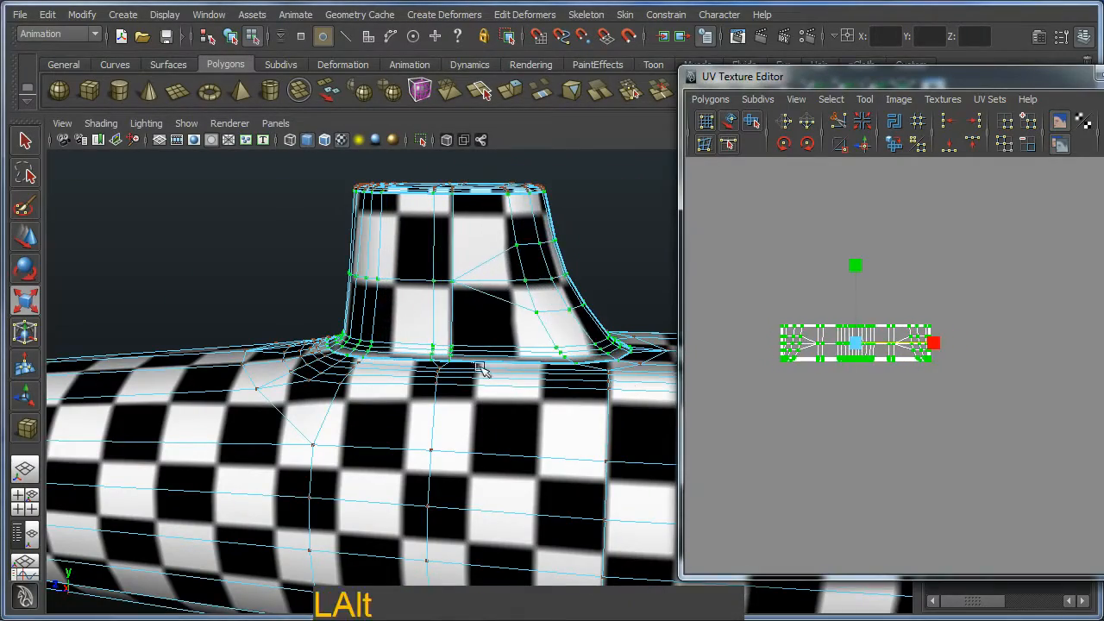
Move the tower's side shell across the hull shell to the empty area above the tower's top cap shell.
{"action": "left_click_drag", "start_coordinate": [481, 369], "coordinate": [451, 384], "text": "alt"}
{"action": "right_click_drag", "start_coordinate": [451, 385], "coordinate": [337, 315], "text": "alt"}
{"action": "left_click_drag", "start_coordinate": [337, 316], "coordinate": [432, 345], "text": "alt"}
{"action": "right_click_drag", "start_coordinate": [431, 345], "coordinate": [538, 473], "text": "alt"}
{"action": "middle_click_drag", "start_coordinate": [466, 343], "coordinate": [384, 331], "text": "alt"}
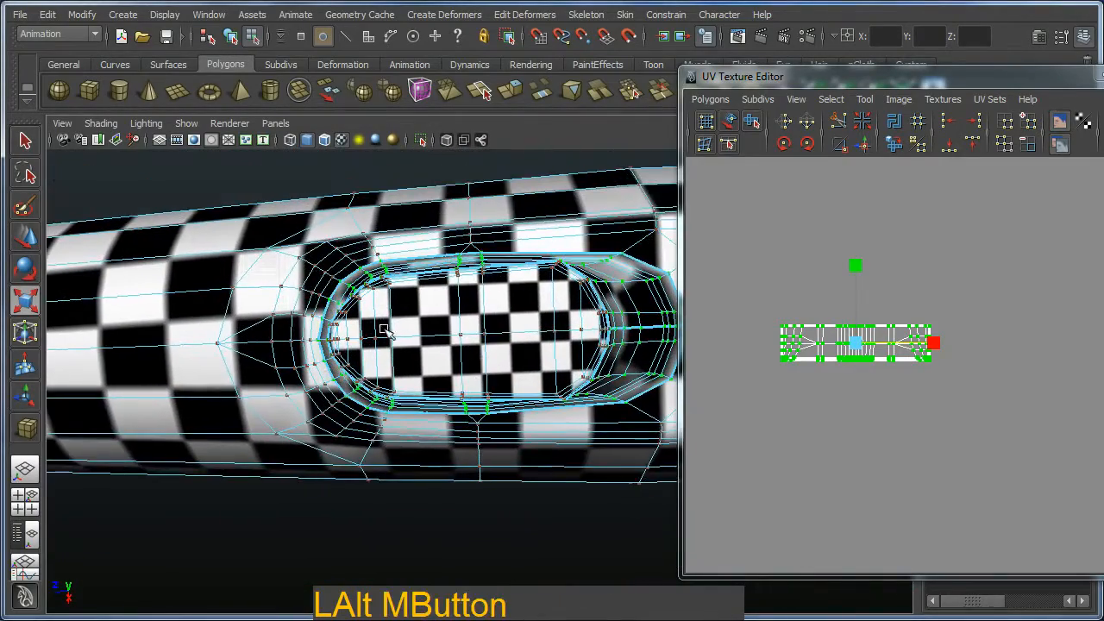
{"action": "left_click_drag", "start_coordinate": [384, 330], "coordinate": [476, 225], "text": "alt"}
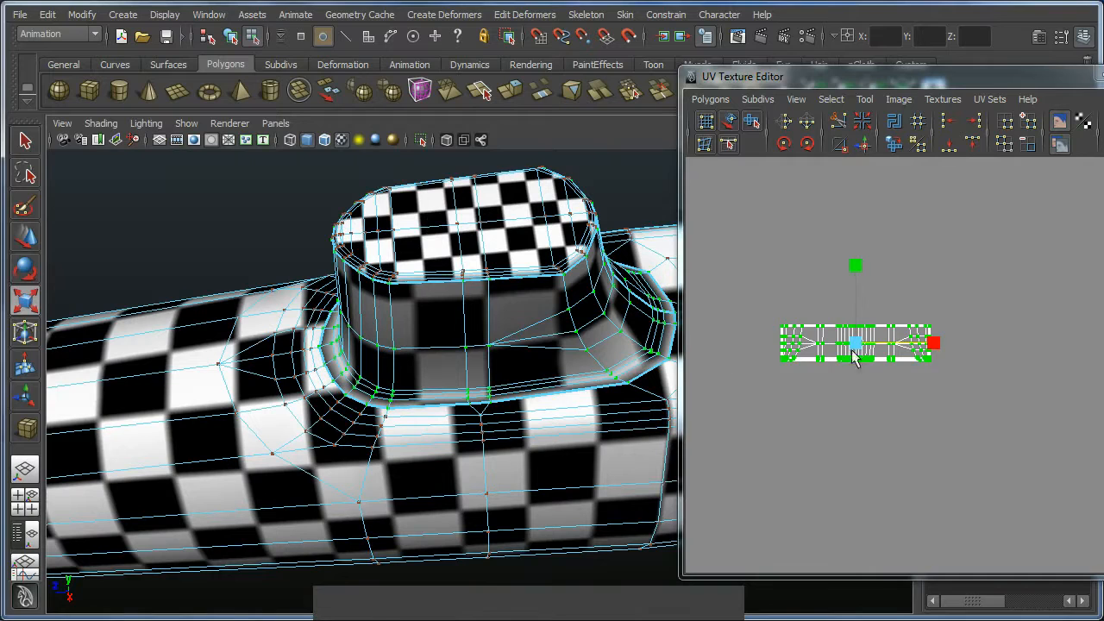
{"action": "middle_click_drag", "start_coordinate": [851, 350], "coordinate": [736, 360], "text": "alt"}
{"action": "scroll", "coordinate": [910, 362], "scroll_direction": "down", "scroll_amount": 5}
{"action": "middle_click_drag", "start_coordinate": [918, 362], "coordinate": [804, 326], "text": "alt"}
{"action": "key", "text": "w"}
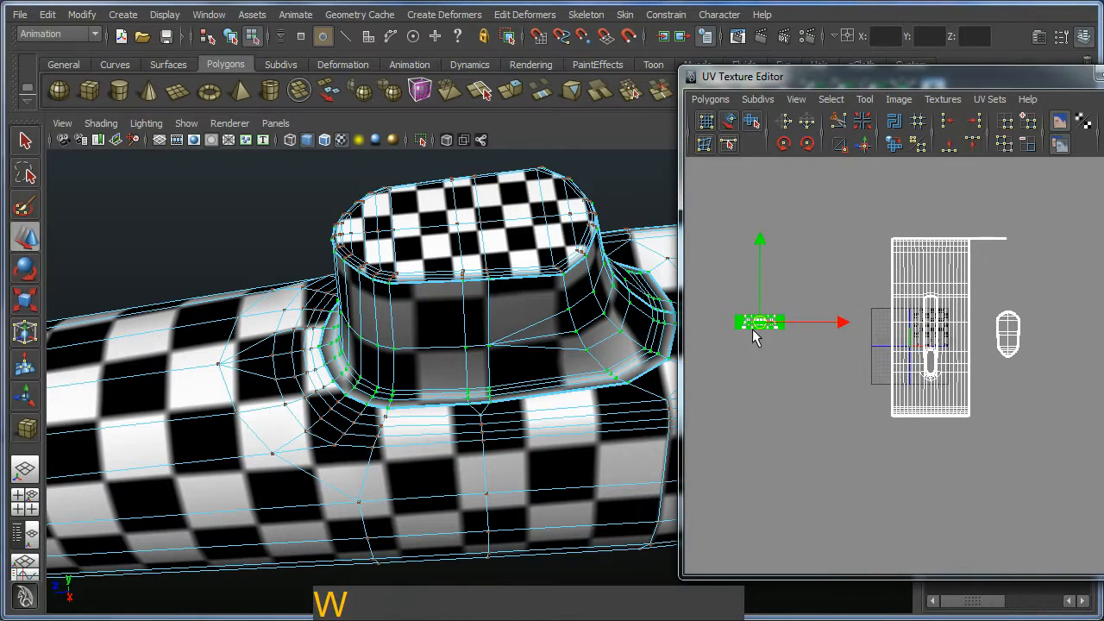
{"action": "left_click_drag", "start_coordinate": [754, 336], "coordinate": [992, 304]}
Select the tower's top cap shell and scale it down uniformly to match the surrounding checker size.
{"action": "middle_click_drag", "start_coordinate": [992, 304], "coordinate": [937, 378], "text": "alt"}
{"action": "scroll", "coordinate": [969, 494], "scroll_direction": "up", "scroll_amount": 3}
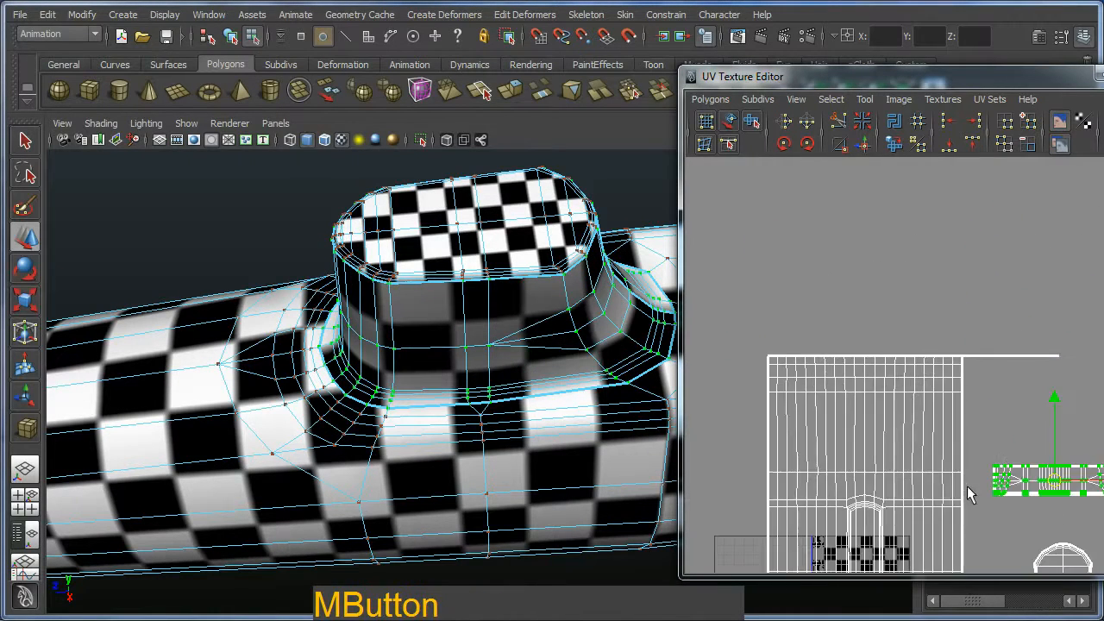
{"action": "middle_click_drag", "start_coordinate": [979, 442], "coordinate": [842, 263], "text": "alt"}
{"action": "left_click_drag", "start_coordinate": [1016, 349], "coordinate": [850, 520]}
{"action": "middle_click_drag", "start_coordinate": [892, 421], "coordinate": [884, 421], "text": "alt"}
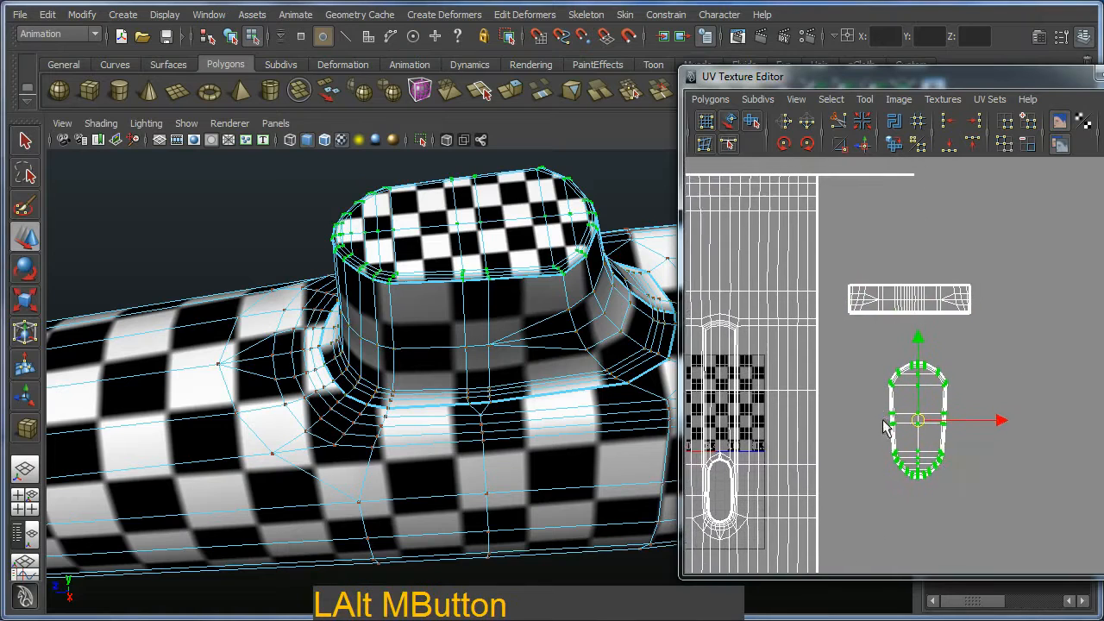
{"action": "right_click_drag", "start_coordinate": [883, 421], "coordinate": [933, 470], "text": "alt"}
{"action": "middle_click_drag", "start_coordinate": [933, 471], "coordinate": [971, 434], "text": "alt"}
{"action": "key", "text": "r"}
{"action": "left_click_drag", "start_coordinate": [942, 424], "coordinate": [893, 468]}
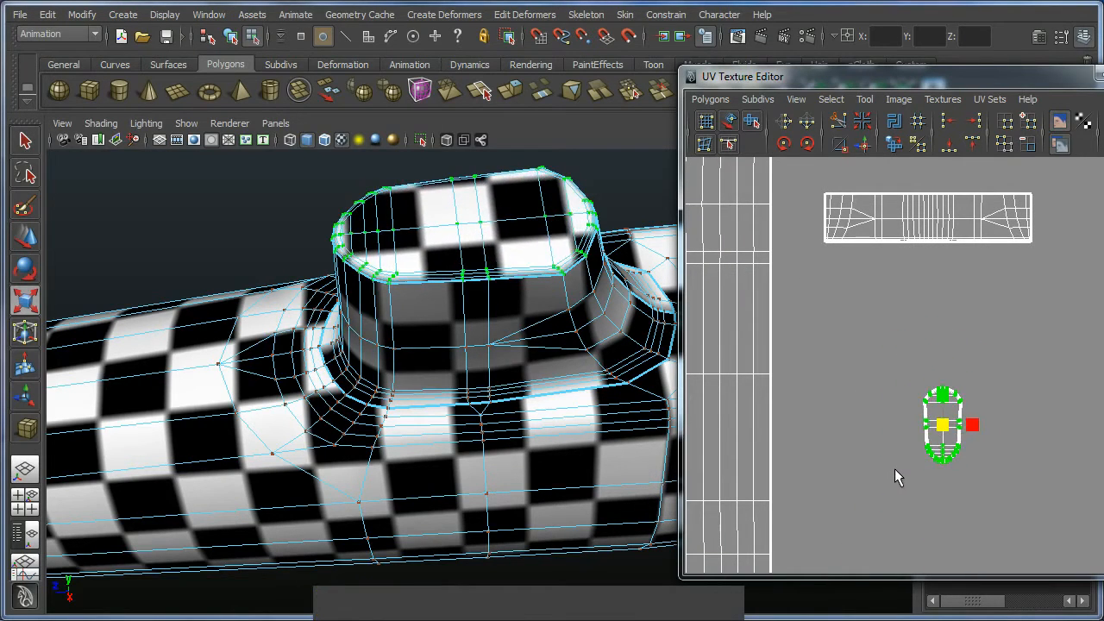
Move the top cap shell directly beneath the left end of the tower's side shell.
{"action": "key", "text": "w"}
{"action": "left_click_drag", "start_coordinate": [942, 424], "coordinate": [844, 298]}
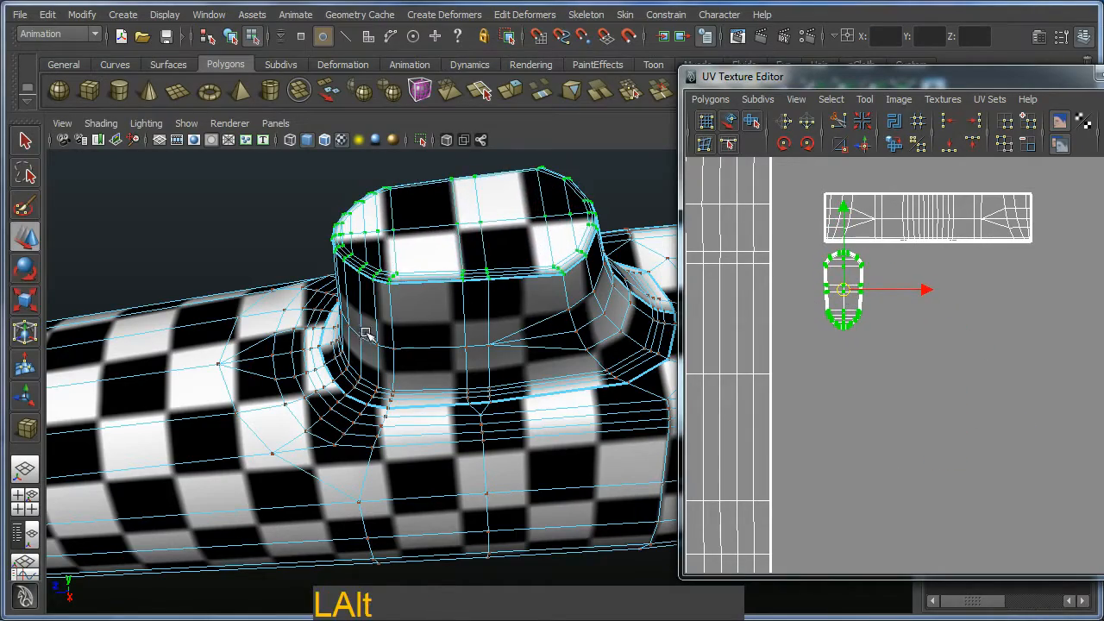
{"action": "left_click_drag", "start_coordinate": [366, 335], "coordinate": [466, 269], "text": "alt"}
{"action": "left_click_drag", "start_coordinate": [380, 263], "coordinate": [631, 303], "text": "alt"}
{"action": "right_click_drag", "start_coordinate": [631, 302], "coordinate": [369, 377], "text": "alt"}
{"action": "left_click_drag", "start_coordinate": [369, 377], "coordinate": [167, 320], "text": "alt"}
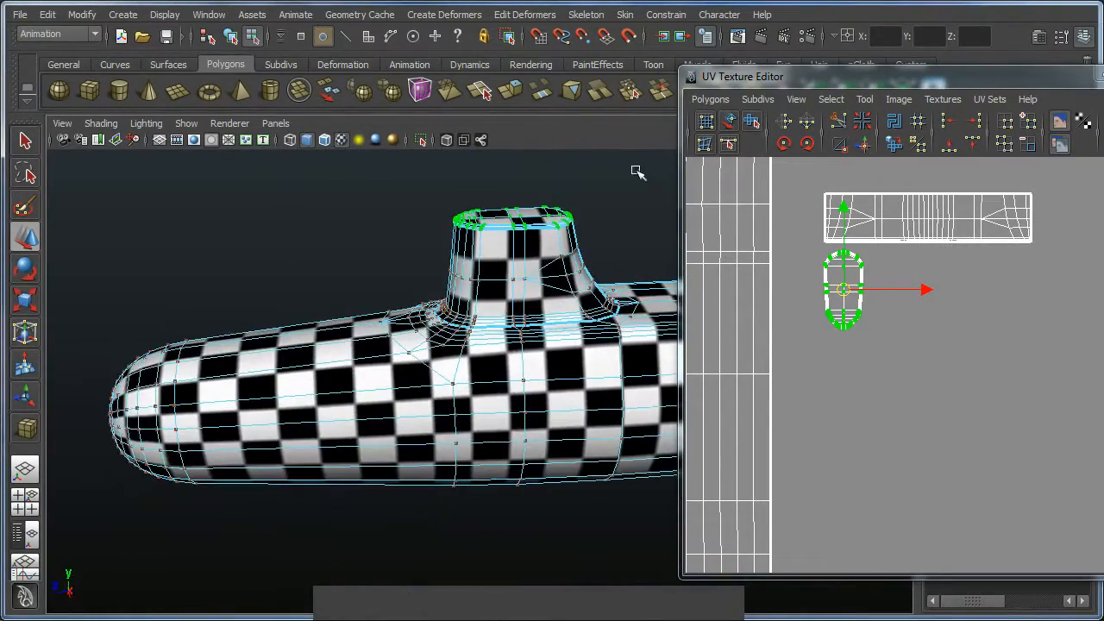
Move the UV Texture Editor aside and examine the checker distortion on the hull's rounded nose and the matching UV rows.
{"action": "left_click_drag", "start_coordinate": [724, 85], "coordinate": [844, 93]}
{"action": "left_click_drag", "start_coordinate": [596, 305], "coordinate": [431, 256], "text": "alt"}
{"action": "middle_click_drag", "start_coordinate": [431, 256], "coordinate": [611, 260], "text": "alt"}
{"action": "left_click_drag", "start_coordinate": [465, 308], "coordinate": [407, 310], "text": "alt"}
{"action": "middle_click_drag", "start_coordinate": [407, 310], "coordinate": [443, 374], "text": "alt"}
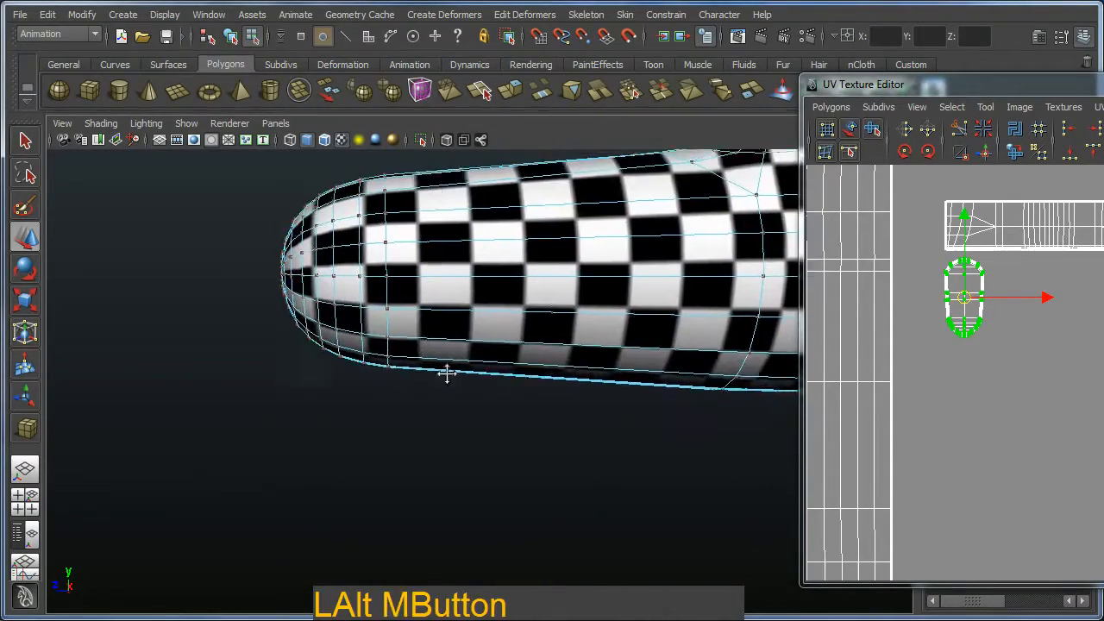
{"action": "left_click_drag", "start_coordinate": [443, 375], "coordinate": [631, 391], "text": "alt"}
{"action": "middle_click_drag", "start_coordinate": [630, 392], "coordinate": [581, 451], "text": "alt"}
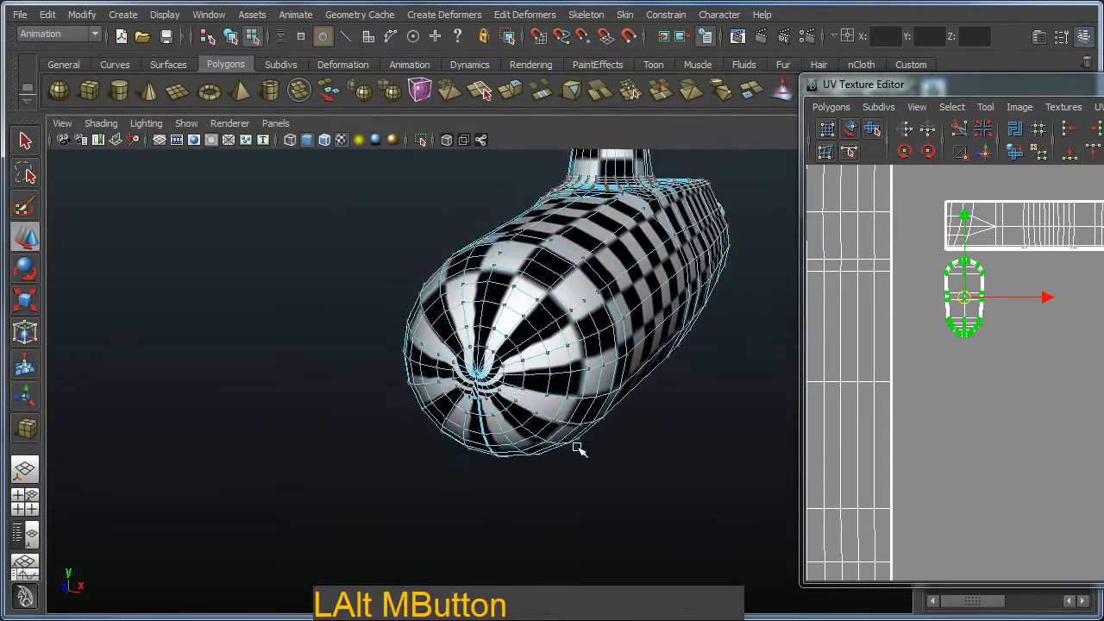
{"action": "right_click_drag", "start_coordinate": [581, 451], "coordinate": [616, 458], "text": "alt"}
{"action": "left_click_drag", "start_coordinate": [616, 458], "coordinate": [619, 419], "text": "alt"}
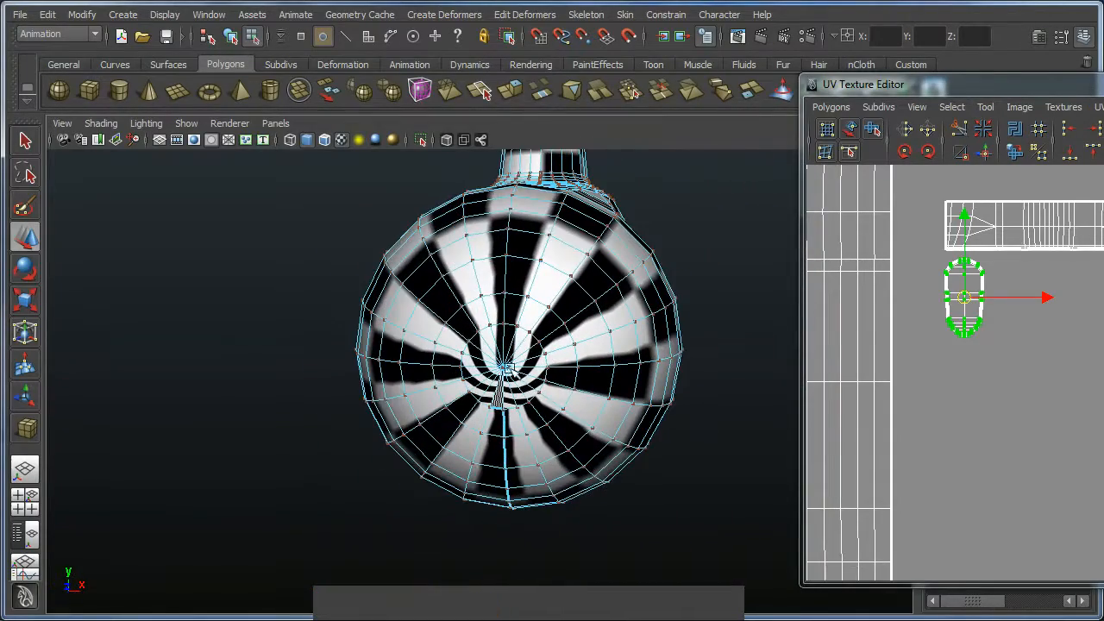
{"action": "right_click_drag", "start_coordinate": [514, 374], "coordinate": [574, 382], "text": "alt"}
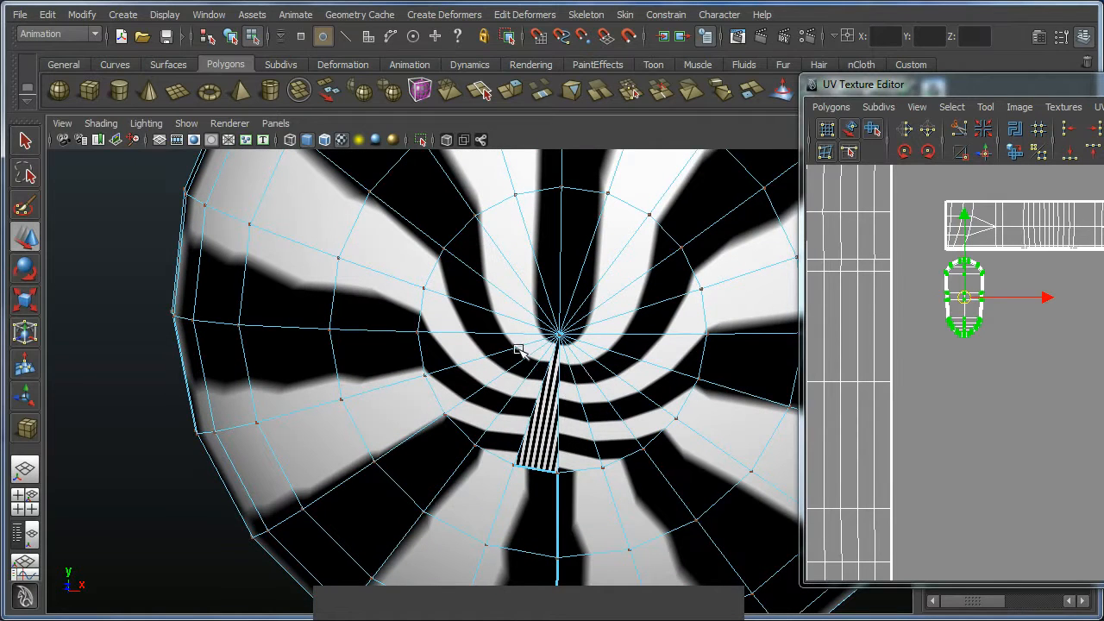
{"action": "right_click_drag", "start_coordinate": [657, 471], "coordinate": [553, 355], "text": "alt"}
{"action": "middle_click_drag", "start_coordinate": [922, 340], "coordinate": [1034, 379], "text": "alt"}
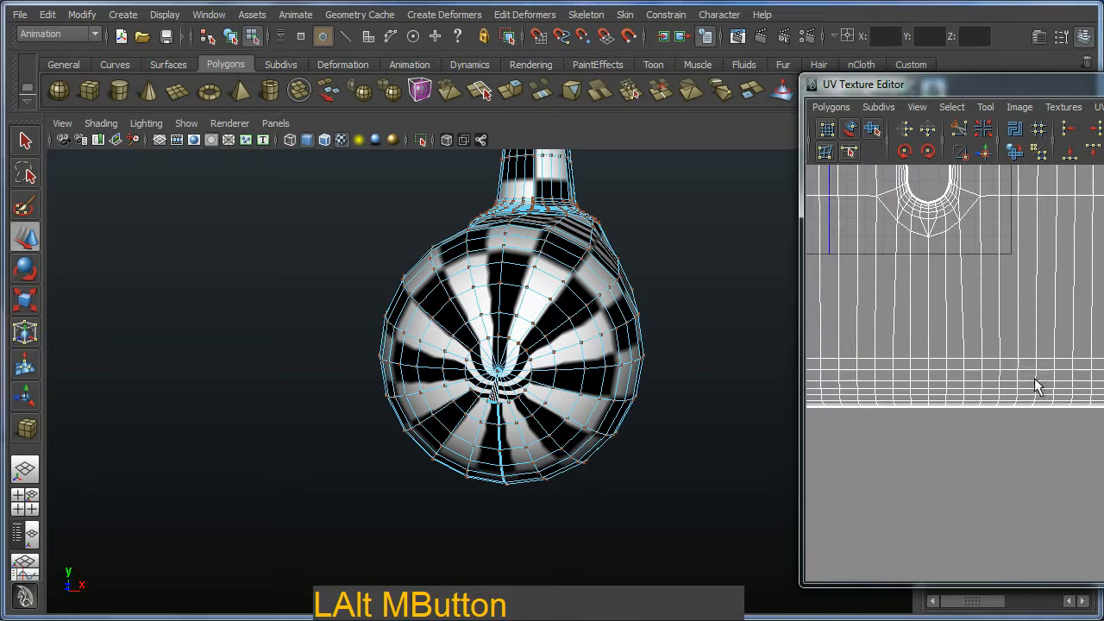
Examine the hull shell's dense nose rows and overall layout beside the tower shells in the UV Texture Editor.
{"action": "middle_click_drag", "start_coordinate": [960, 377], "coordinate": [1041, 336], "text": "alt"}
{"action": "scroll", "coordinate": [935, 258], "scroll_direction": "up", "scroll_amount": 3}
{"action": "left_click_drag", "start_coordinate": [926, 89], "coordinate": [638, 77]}
{"action": "middle_click_drag", "start_coordinate": [726, 303], "coordinate": [825, 374], "text": "alt"}
{"action": "middle_click_drag", "start_coordinate": [748, 319], "coordinate": [758, 486], "text": "alt"}
{"action": "scroll", "coordinate": [759, 353], "scroll_direction": "down", "scroll_amount": 5}
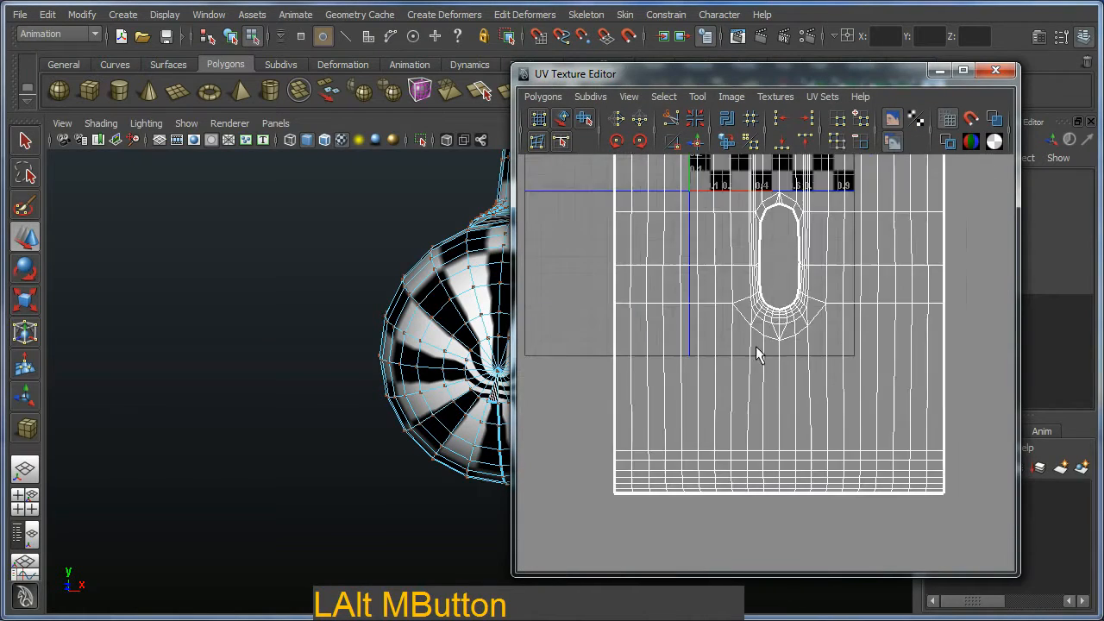
{"action": "middle_click_drag", "start_coordinate": [782, 248], "coordinate": [784, 516], "text": "alt"}
{"action": "middle_click_drag", "start_coordinate": [790, 339], "coordinate": [719, 378], "text": "alt"}
{"action": "scroll", "coordinate": [719, 375], "scroll_direction": "up", "scroll_amount": 2}
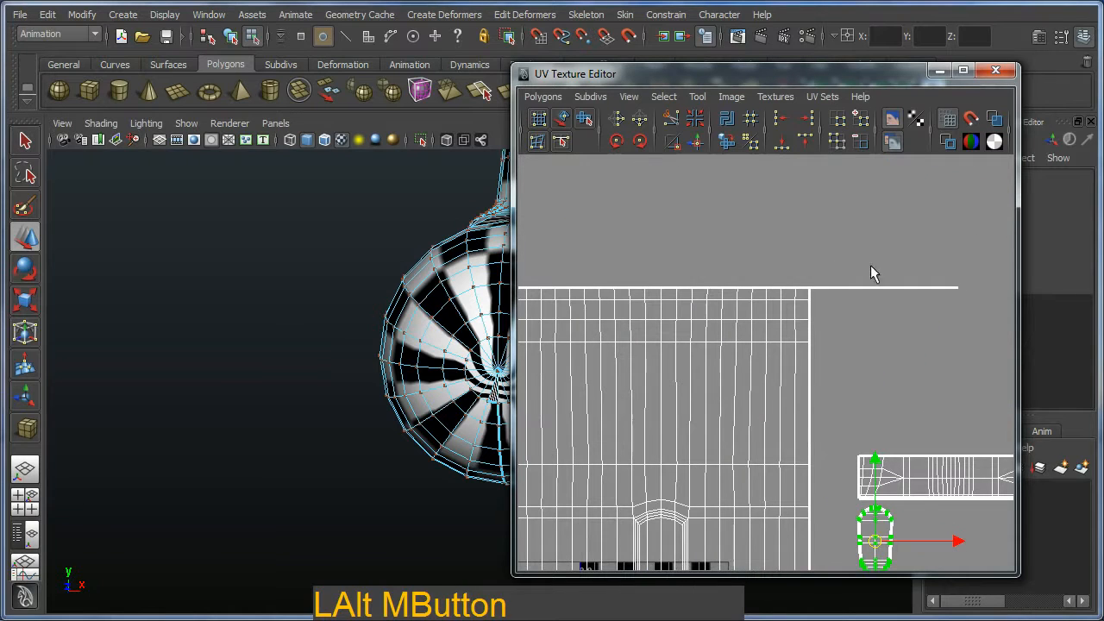
{"action": "middle_click_drag", "start_coordinate": [681, 427], "coordinate": [857, 284], "text": "alt"}
{"action": "scroll", "coordinate": [808, 302], "scroll_direction": "down", "scroll_amount": 5}
{"action": "middle_click_drag", "start_coordinate": [730, 403], "coordinate": [670, 373], "text": "alt"}
{"action": "left_click_drag", "start_coordinate": [636, 76], "coordinate": [835, 89]}
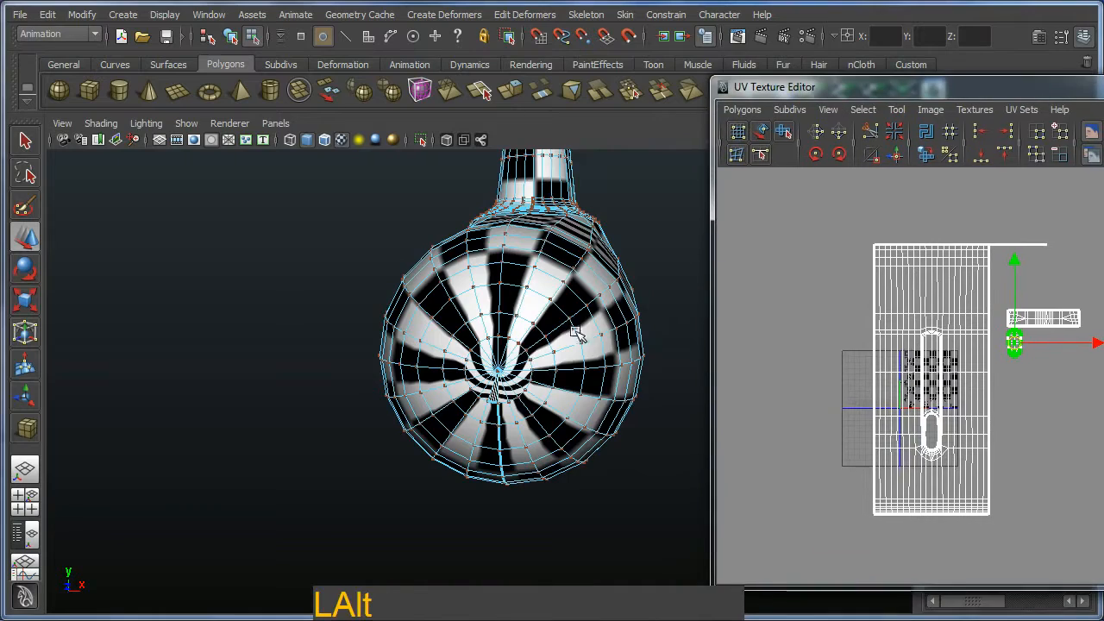
Select all faces of the hull's rounded nose, up to the edge loop where the straight body begins.
{"action": "left_click_drag", "start_coordinate": [406, 362], "coordinate": [449, 286], "text": "alt"}
{"action": "right_click_drag", "start_coordinate": [449, 285], "coordinate": [398, 338], "text": "alt"}
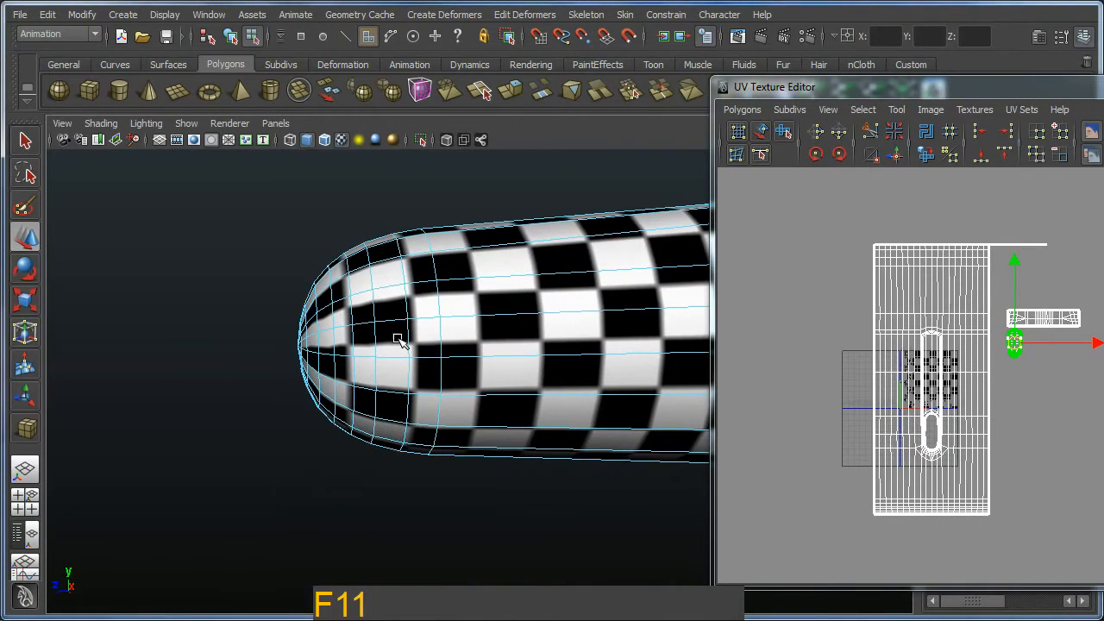
{"action": "left_click_drag", "start_coordinate": [398, 338], "coordinate": [394, 333], "text": "alt"}
{"action": "right_click_drag", "start_coordinate": [394, 333], "coordinate": [385, 320], "text": "alt"}
{"action": "left_click_drag", "start_coordinate": [399, 338], "coordinate": [408, 261], "text": "alt"}
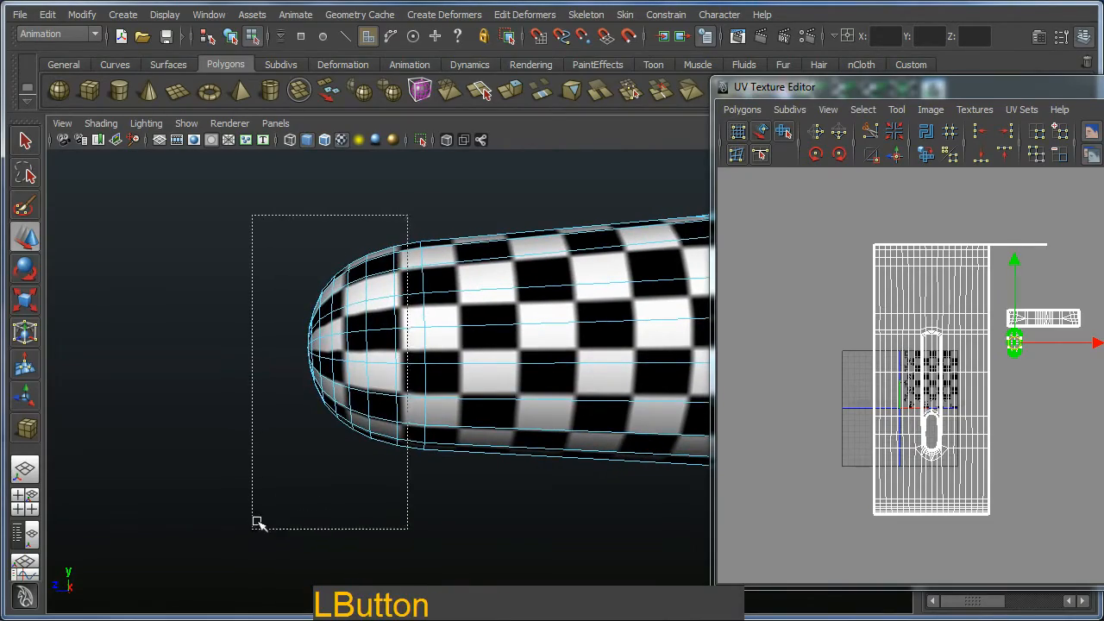
{"action": "left_click_drag", "start_coordinate": [257, 523], "coordinate": [257, 523]}
{"action": "left_click_drag", "start_coordinate": [257, 524], "coordinate": [456, 406], "text": "alt"}
{"action": "right_click_drag", "start_coordinate": [456, 406], "coordinate": [434, 469], "text": "alt"}
{"action": "left_click_drag", "start_coordinate": [434, 468], "coordinate": [519, 416], "text": "alt"}
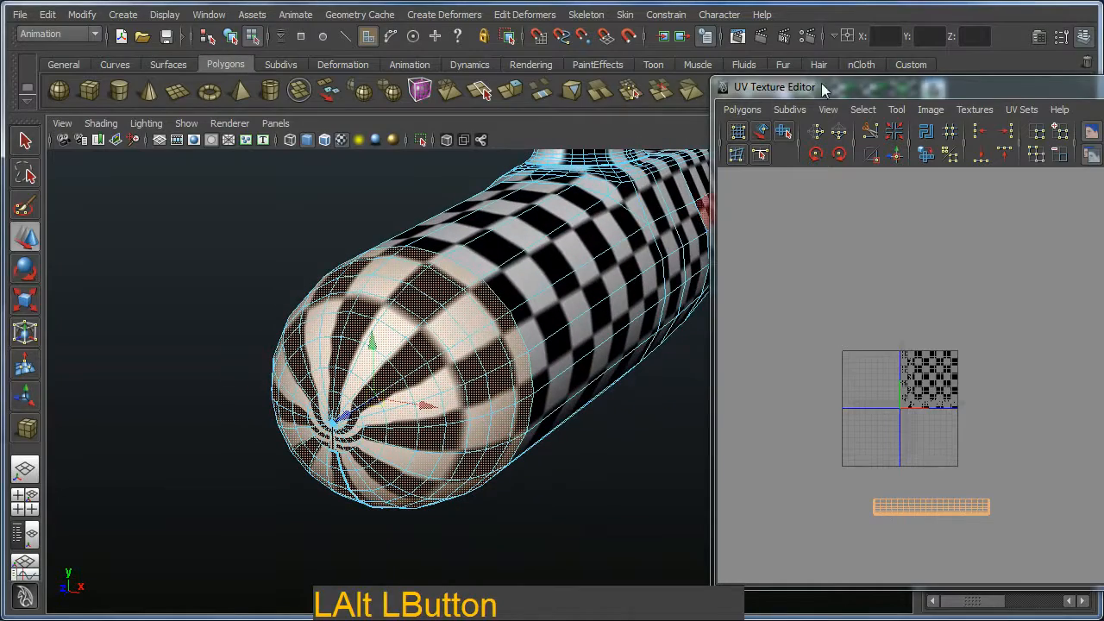
{"action": "left_click_drag", "start_coordinate": [823, 89], "coordinate": [749, 156]}
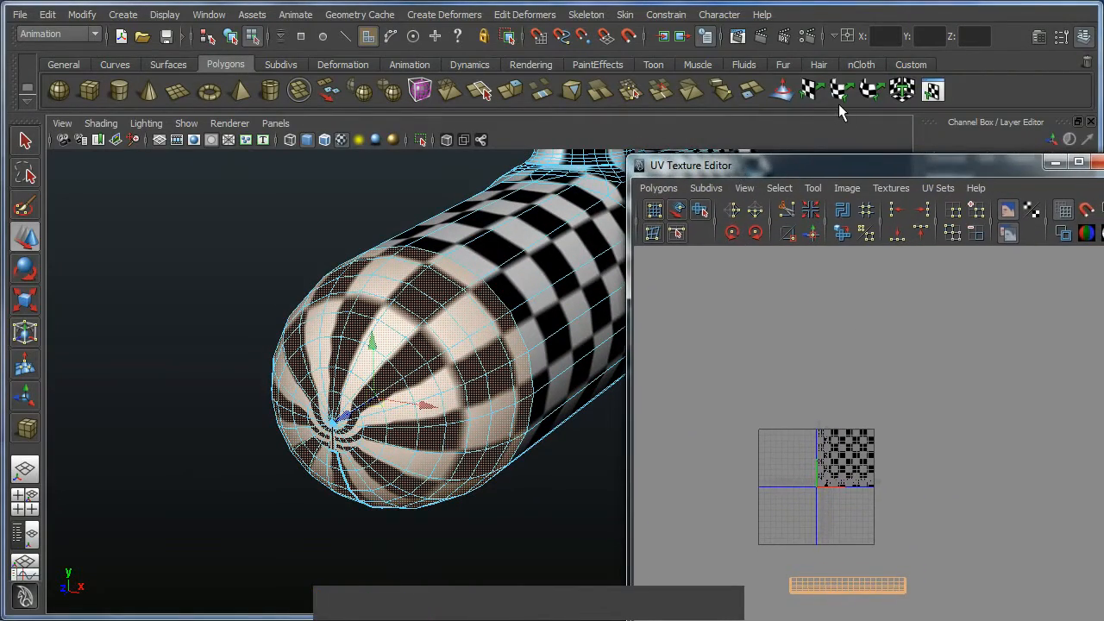
Show the Polygons command set and apply Spherical Mapping to the selected nose faces.
{"action": "key", "text": "ctrl+4"}
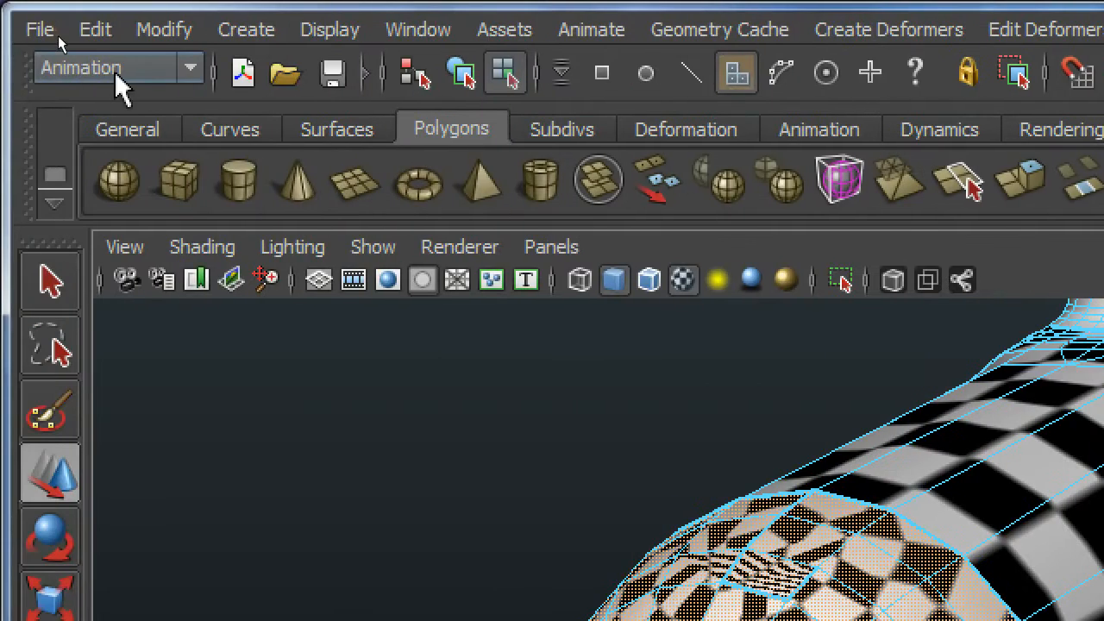
{"action": "left_click", "coordinate": [117, 73]}
{"action": "left_click", "coordinate": [107, 118]}
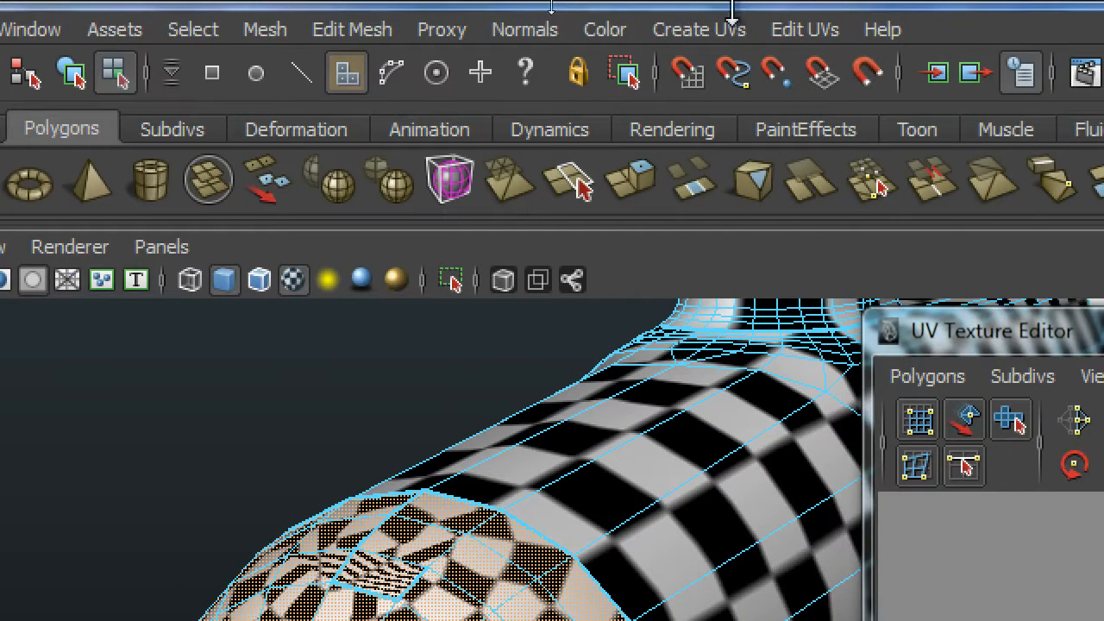
{"action": "left_click", "coordinate": [703, 28]}
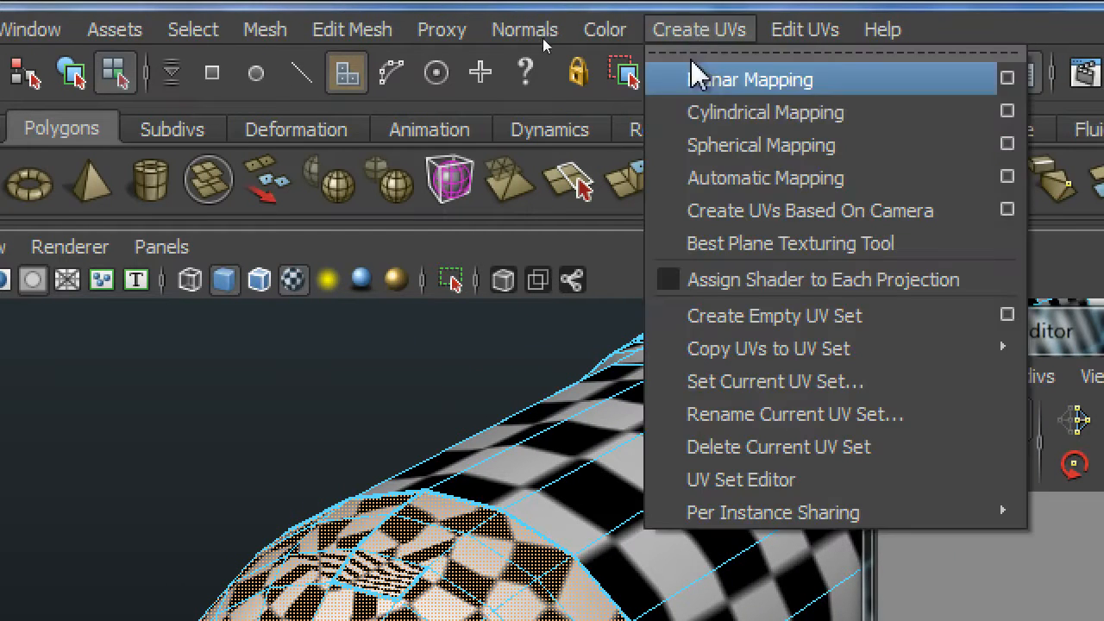
{"action": "left_click", "coordinate": [713, 145]}
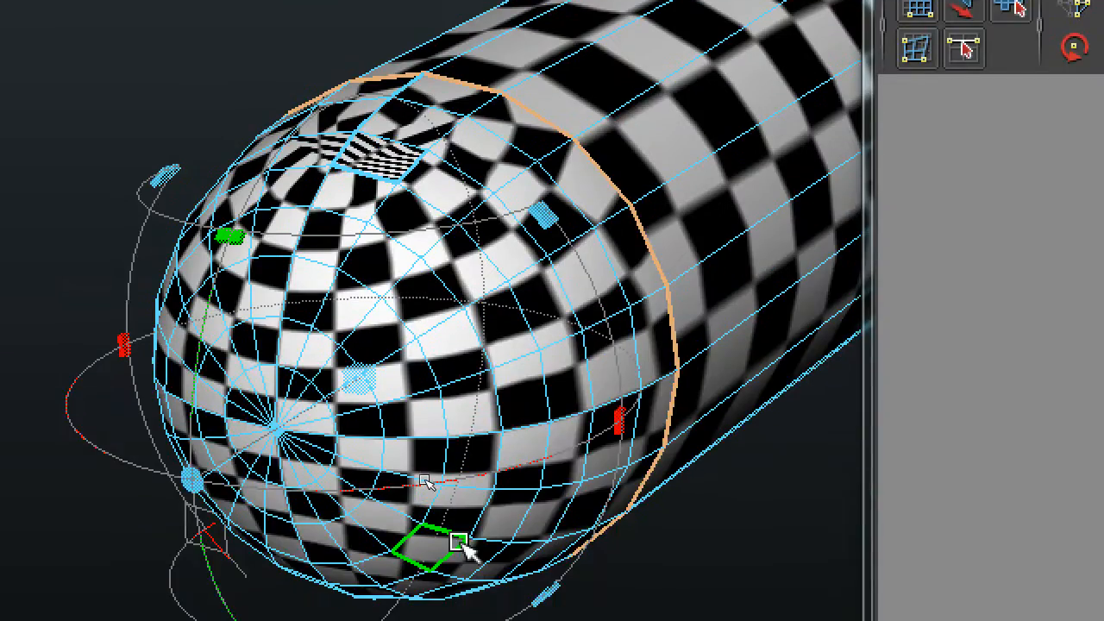
{"action": "key", "text": "ctrl+4"}
Examine the nose's checker pattern and its spherically mapped shell in the UV Texture Editor.
{"action": "left_click_drag", "start_coordinate": [376, 479], "coordinate": [362, 449], "text": "alt"}
{"action": "middle_click_drag", "start_coordinate": [362, 448], "coordinate": [362, 432], "text": "alt"}
{"action": "left_click_drag", "start_coordinate": [362, 431], "coordinate": [457, 436], "text": "alt"}
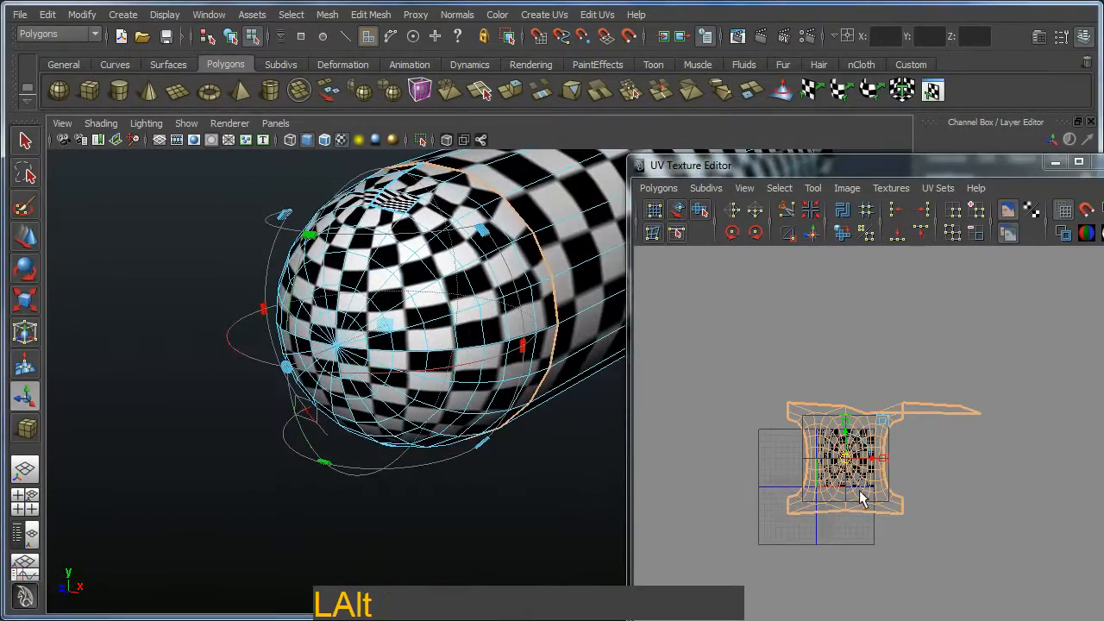
{"action": "middle_click_drag", "start_coordinate": [860, 490], "coordinate": [837, 407], "text": "alt"}
{"action": "scroll", "coordinate": [838, 407], "scroll_direction": "up", "scroll_amount": 3}
{"action": "middle_click_drag", "start_coordinate": [776, 332], "coordinate": [835, 400], "text": "alt"}
{"action": "scroll", "coordinate": [836, 401], "scroll_direction": "up", "scroll_amount": 3}
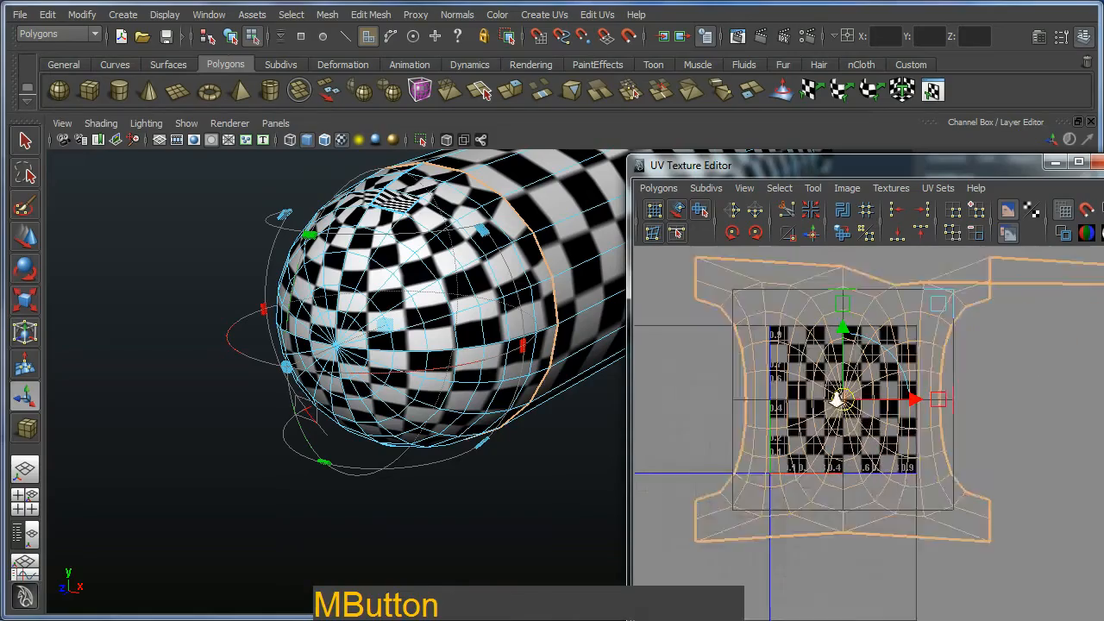
{"action": "scroll", "coordinate": [837, 404], "scroll_direction": "down", "scroll_amount": 1}
{"action": "middle_click_drag", "start_coordinate": [874, 454], "coordinate": [879, 460], "text": "alt"}
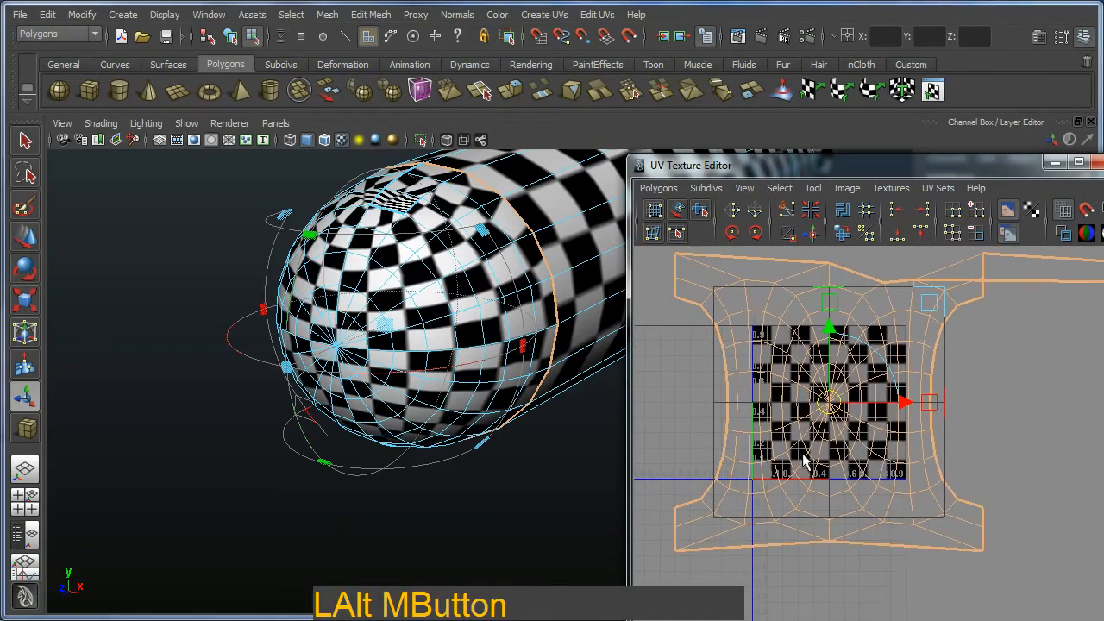
Display the model shaded without textures and examine the spherical projection manipulator against the nose's border edge loop.
{"action": "left_click_drag", "start_coordinate": [517, 431], "coordinate": [420, 394], "text": "alt"}
{"action": "key", "text": "5"}
{"action": "middle_click_drag", "start_coordinate": [419, 395], "coordinate": [371, 365], "text": "alt"}
{"action": "left_click_drag", "start_coordinate": [371, 365], "coordinate": [396, 411], "text": "alt"}
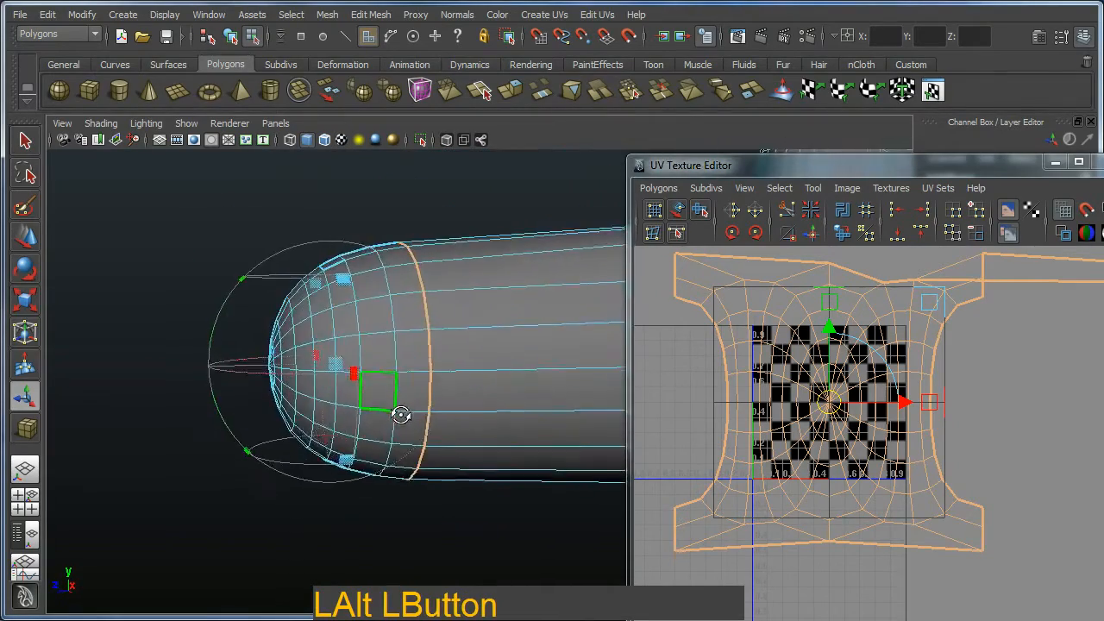
{"action": "middle_click_drag", "start_coordinate": [397, 411], "coordinate": [389, 423], "text": "alt"}
{"action": "left_click_drag", "start_coordinate": [389, 423], "coordinate": [414, 422], "text": "alt"}
{"action": "right_click_drag", "start_coordinate": [414, 421], "coordinate": [451, 423], "text": "alt"}
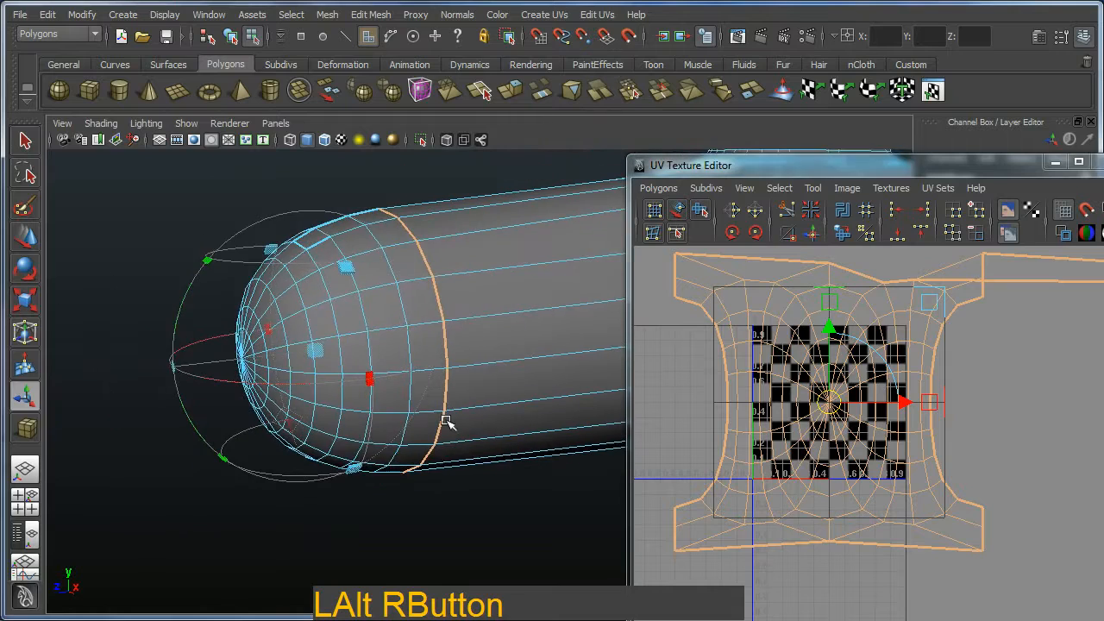
{"action": "mouse_move", "coordinate": [451, 423]}
{"action": "left_mouse_down", "text": "alt"}
{"action": "mouse_move", "coordinate": [424, 414]}
{"action": "mouse_move", "coordinate": [442, 421]}
{"action": "left_mouse_up", "text": "alt"}
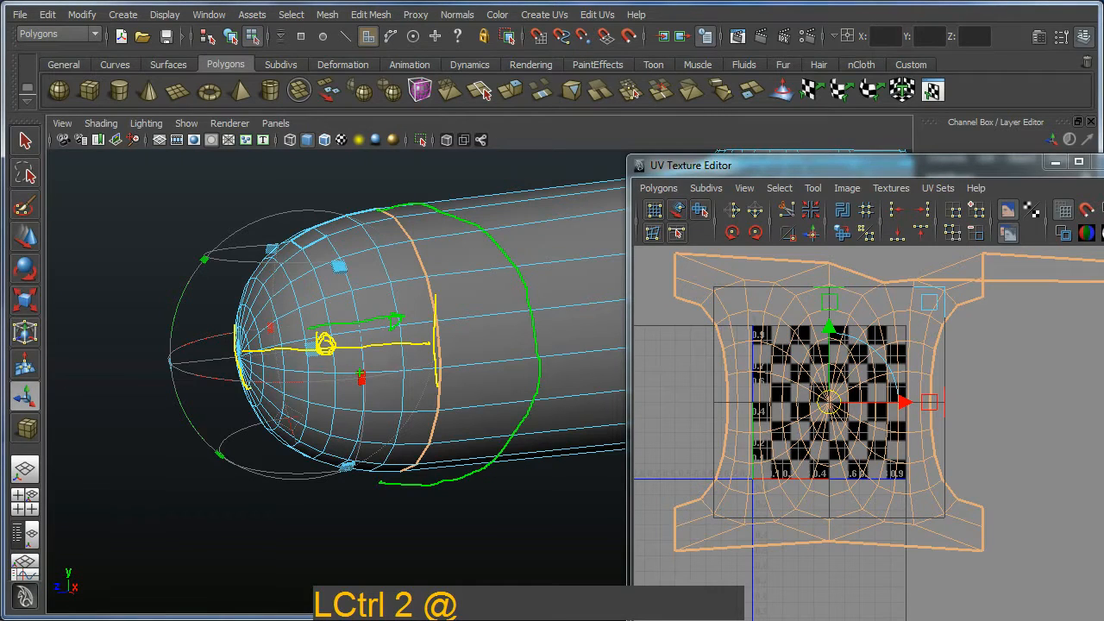
{"action": "left_click_drag", "start_coordinate": [466, 522], "coordinate": [387, 476], "text": "alt"}
{"action": "middle_click_drag", "start_coordinate": [388, 475], "coordinate": [426, 466], "text": "alt"}
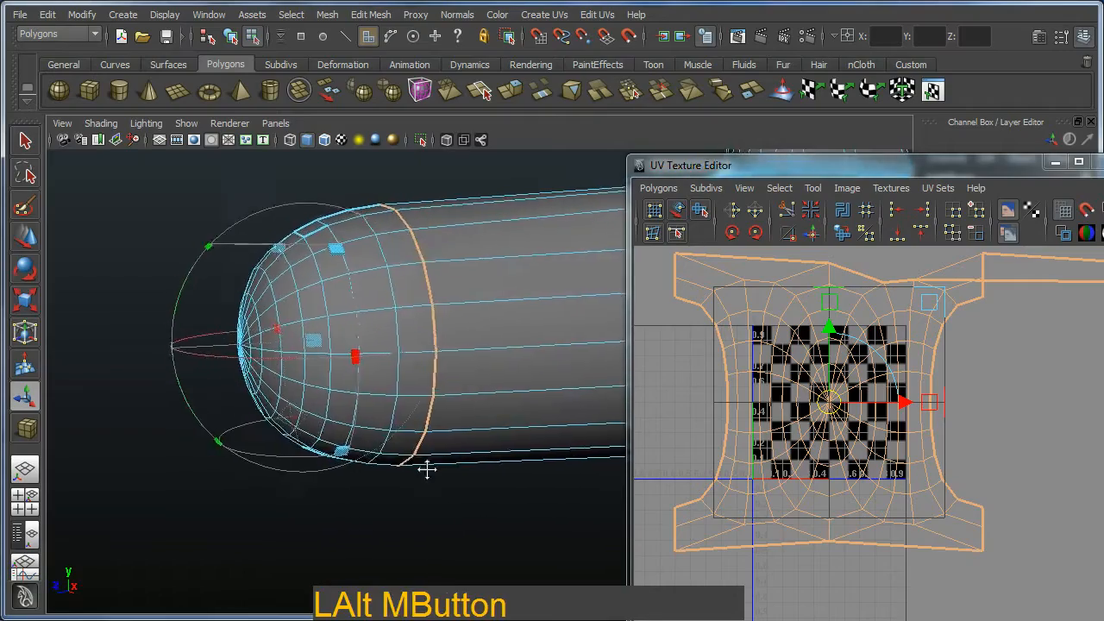
{"action": "right_click_drag", "start_coordinate": [426, 466], "coordinate": [463, 506], "text": "alt"}
{"action": "left_click_drag", "start_coordinate": [463, 506], "coordinate": [531, 448], "text": "alt"}
{"action": "middle_click_drag", "start_coordinate": [530, 449], "coordinate": [436, 419], "text": "alt"}
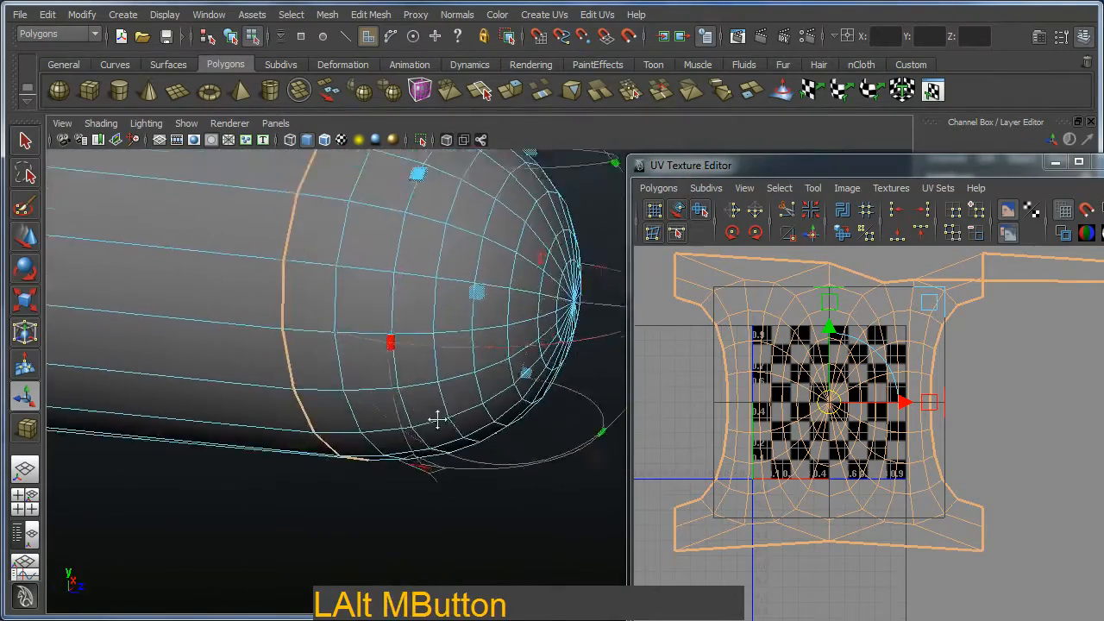
Move the spherical projection back along the hull until its centre lines up with the nose's border loop, displaying the checker texture again.
{"action": "left_click_drag", "start_coordinate": [437, 419], "coordinate": [389, 394], "text": "alt"}
{"action": "right_click_drag", "start_coordinate": [389, 395], "coordinate": [399, 491], "text": "alt"}
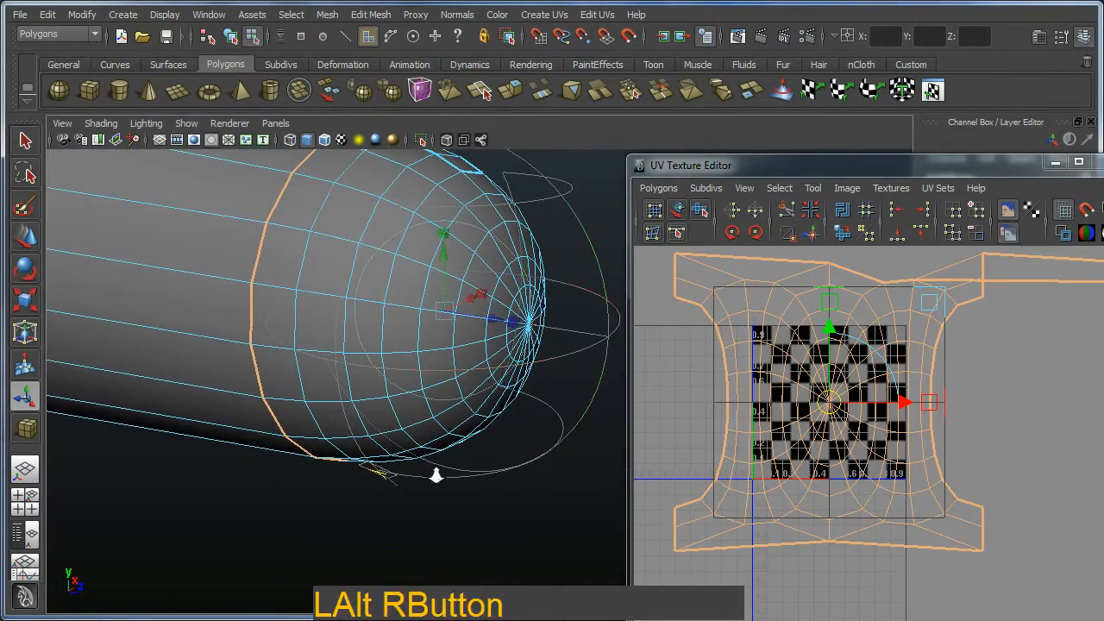
{"action": "left_click_drag", "start_coordinate": [436, 475], "coordinate": [547, 388], "text": "alt"}
{"action": "right_click_drag", "start_coordinate": [547, 387], "coordinate": [527, 372], "text": "alt"}
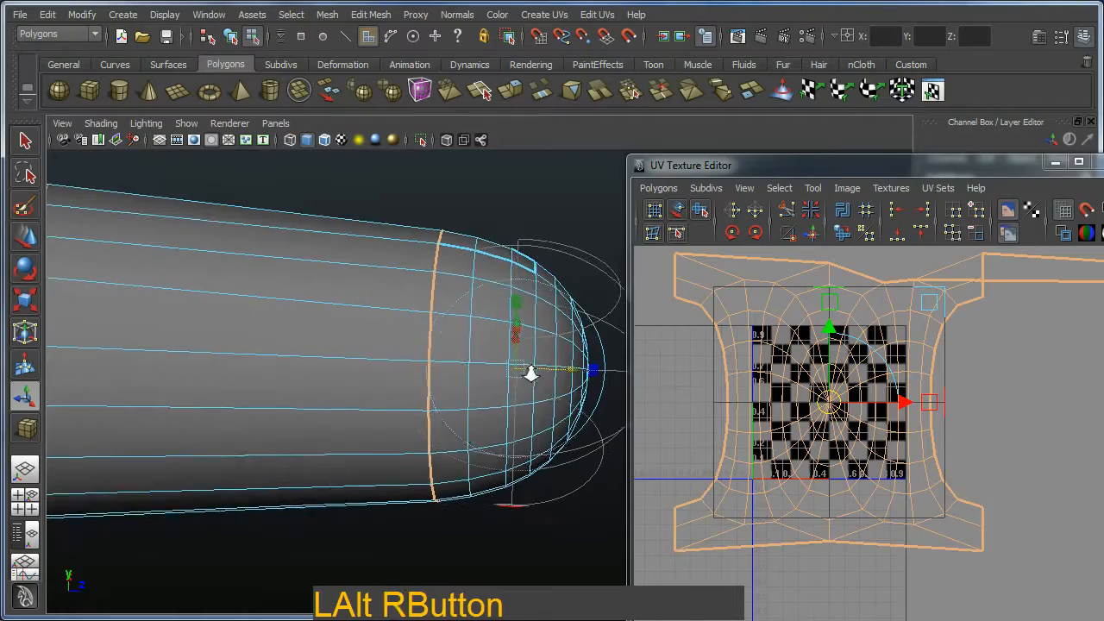
{"action": "left_click_drag", "start_coordinate": [527, 372], "coordinate": [375, 370], "text": "alt"}
{"action": "right_click_drag", "start_coordinate": [375, 370], "coordinate": [438, 465], "text": "alt"}
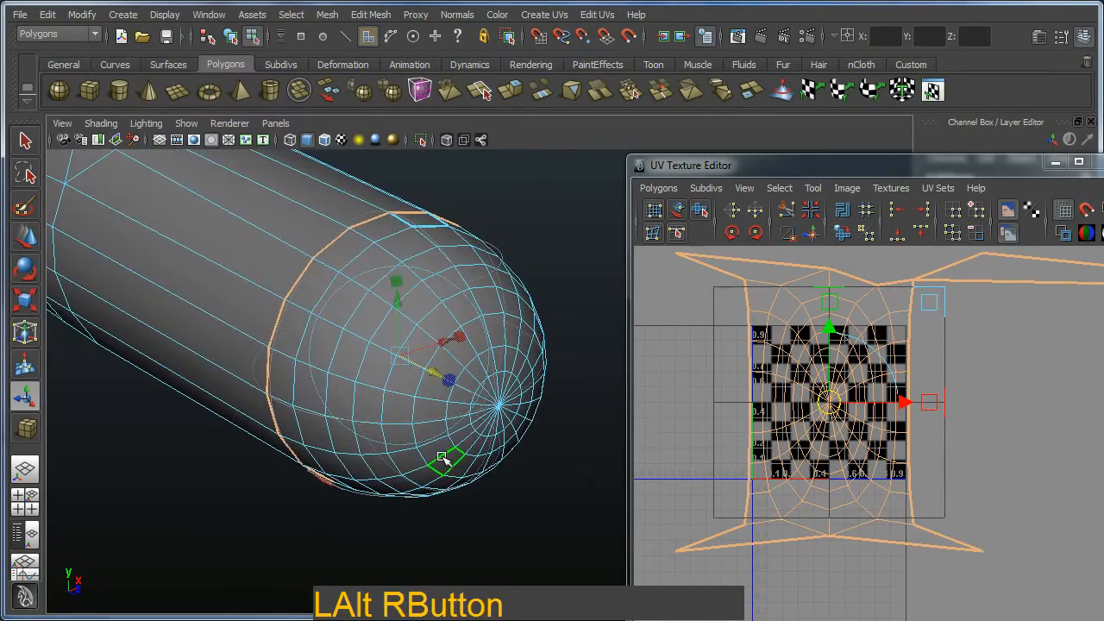
{"action": "key", "text": "6"}
{"action": "mouse_move", "coordinate": [442, 460]}
{"action": "left_mouse_down", "text": "alt"}
{"action": "mouse_move", "coordinate": [296, 419]}
{"action": "mouse_move", "coordinate": [369, 406]}
{"action": "mouse_move", "coordinate": [432, 455]}
{"action": "mouse_move", "coordinate": [420, 353]}
{"action": "mouse_move", "coordinate": [443, 342]}
{"action": "mouse_move", "coordinate": [404, 462]}
{"action": "mouse_move", "coordinate": [423, 443]}
{"action": "mouse_move", "coordinate": [432, 451]}
{"action": "mouse_move", "coordinate": [424, 443]}
{"action": "mouse_move", "coordinate": [494, 302]}
{"action": "mouse_move", "coordinate": [474, 303]}
{"action": "mouse_move", "coordinate": [438, 254]}
{"action": "mouse_move", "coordinate": [409, 237]}
{"action": "mouse_move", "coordinate": [427, 376]}
{"action": "mouse_move", "coordinate": [388, 348]}
{"action": "mouse_move", "coordinate": [399, 364]}
{"action": "mouse_move", "coordinate": [373, 326]}
{"action": "mouse_move", "coordinate": [330, 313]}
{"action": "mouse_move", "coordinate": [313, 322]}
{"action": "mouse_move", "coordinate": [297, 377]}
{"action": "mouse_move", "coordinate": [311, 370]}
{"action": "left_mouse_up", "text": "alt"}
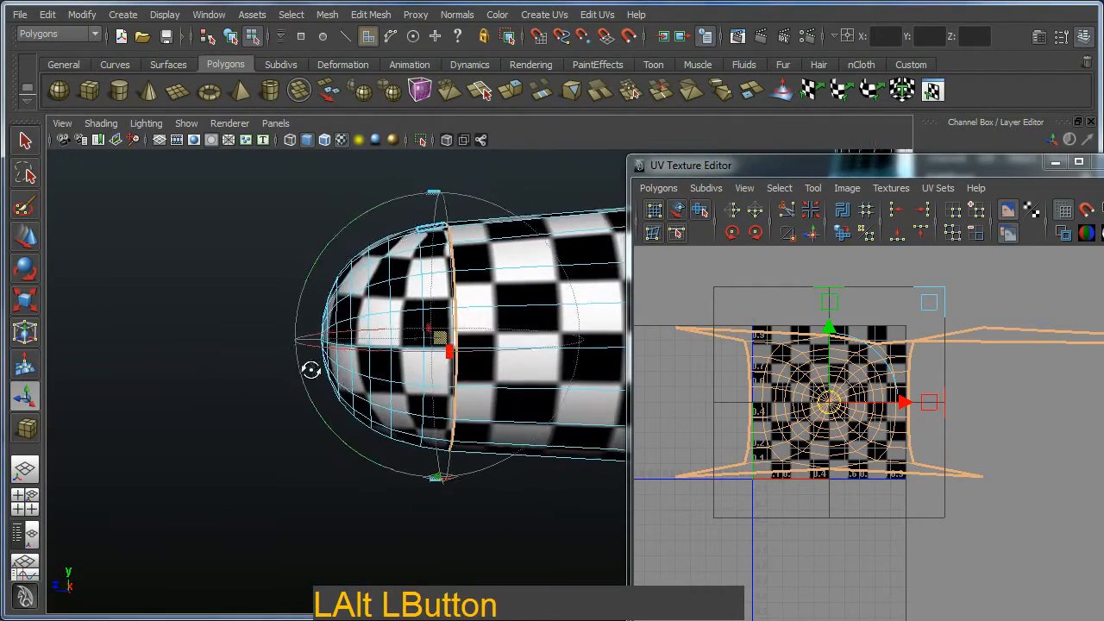
{"action": "left_click_drag", "start_coordinate": [423, 382], "coordinate": [449, 483], "text": "alt"}
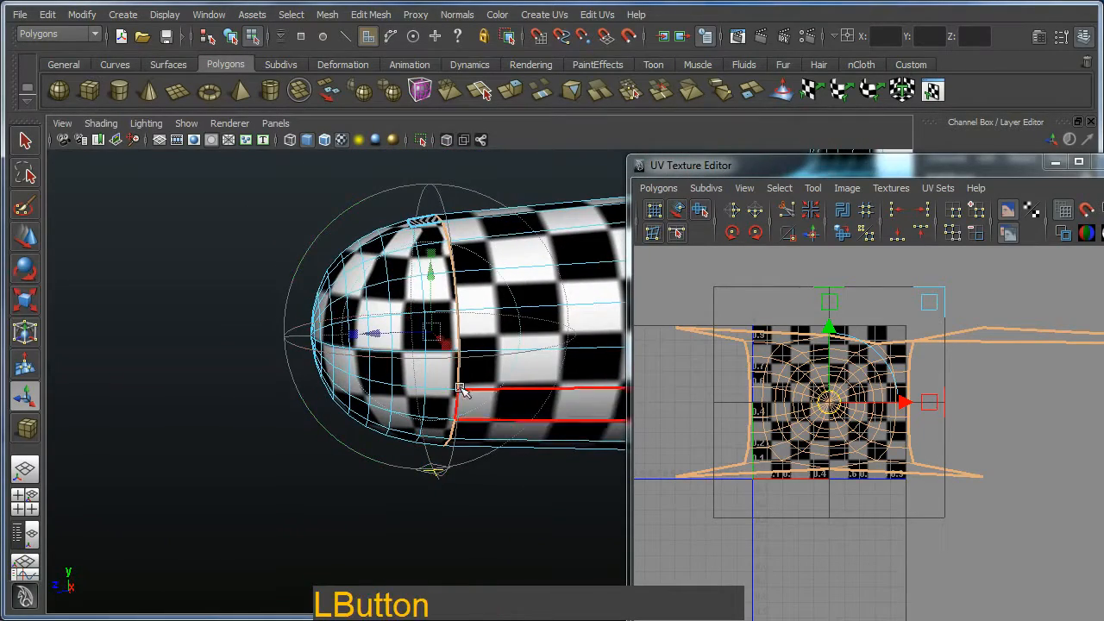
{"action": "left_click_drag", "start_coordinate": [409, 336], "coordinate": [429, 322], "text": "alt"}
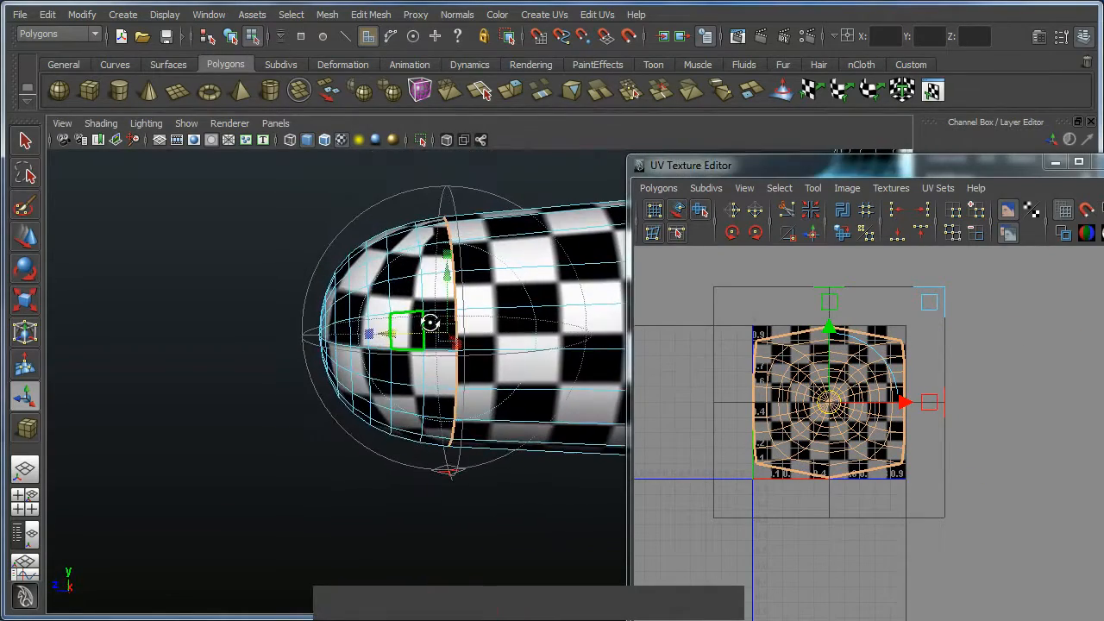
Examine the nose's hexagonal UV shell and the checker distortion around the nose and its border loop.
{"action": "middle_click_drag", "start_coordinate": [968, 405], "coordinate": [986, 373], "text": "alt"}
{"action": "right_click_drag", "start_coordinate": [776, 373], "coordinate": [823, 345], "text": "alt"}
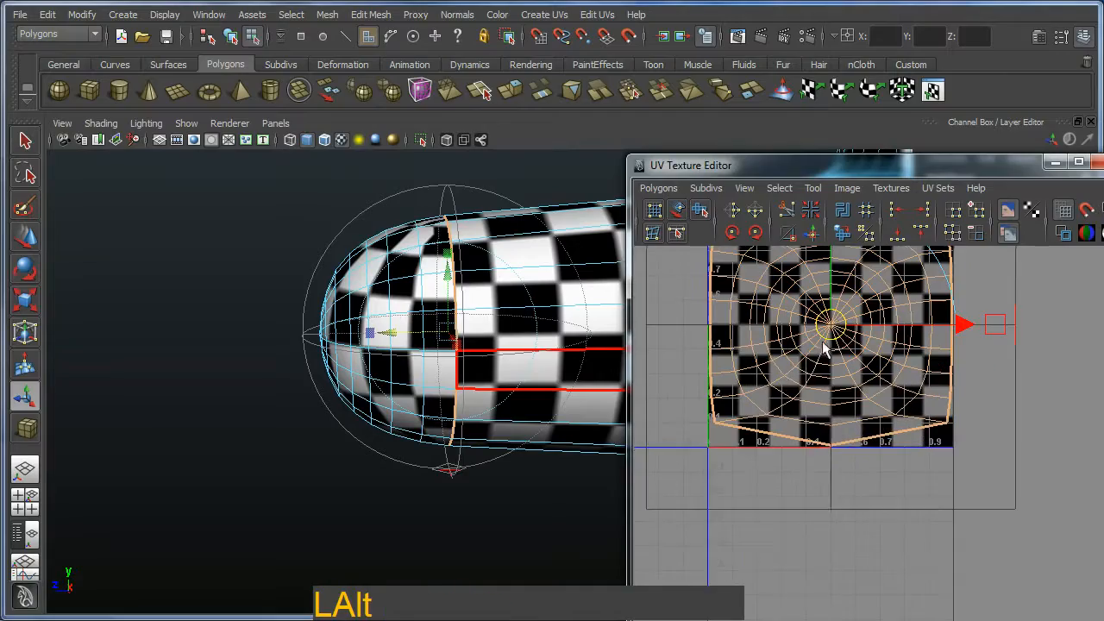
{"action": "middle_click_drag", "start_coordinate": [823, 345], "coordinate": [848, 445], "text": "alt"}
{"action": "left_click_drag", "start_coordinate": [643, 447], "coordinate": [365, 438], "text": "alt"}
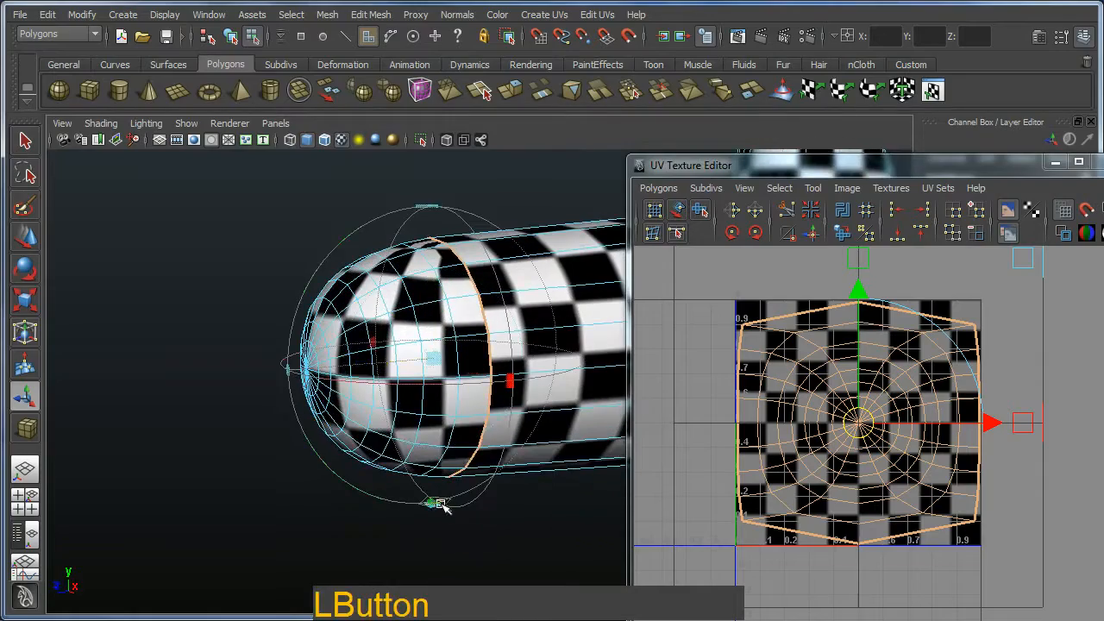
{"action": "left_click_drag", "start_coordinate": [442, 506], "coordinate": [505, 370], "text": "alt"}
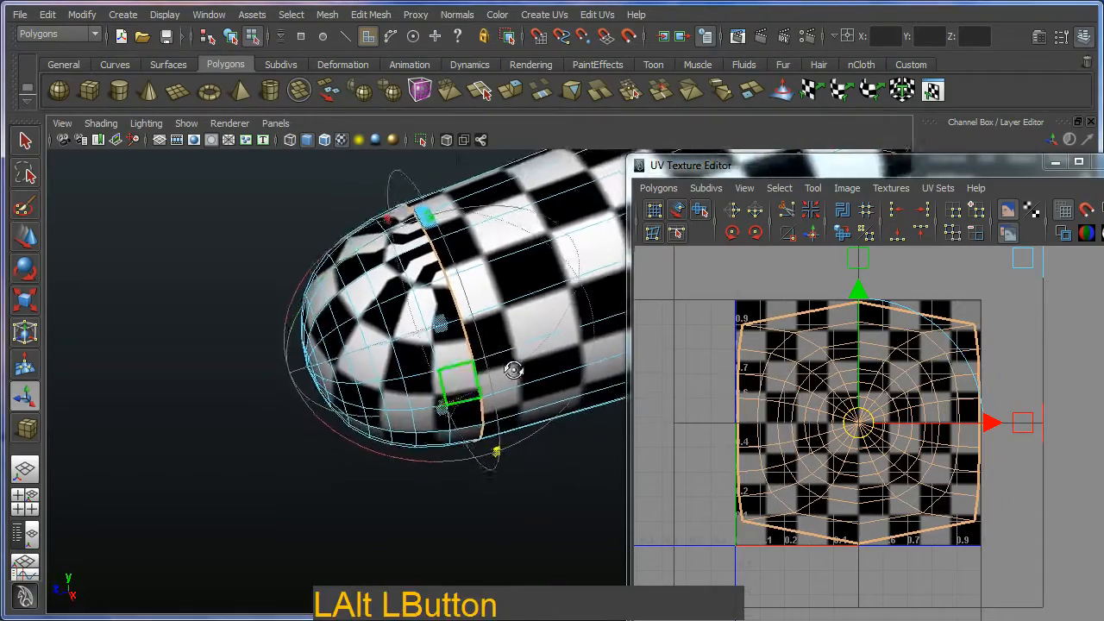
{"action": "right_click_drag", "start_coordinate": [505, 370], "coordinate": [440, 204], "text": "alt"}
{"action": "left_click_drag", "start_coordinate": [423, 199], "coordinate": [395, 184]}
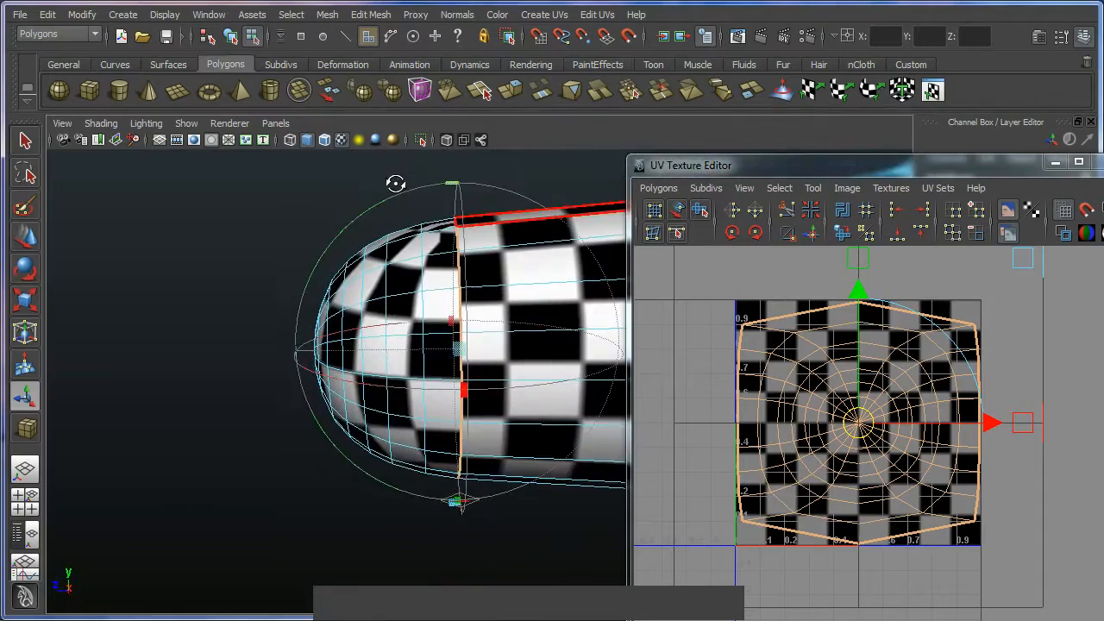
{"action": "left_click_drag", "start_coordinate": [440, 276], "coordinate": [574, 362], "text": "alt"}
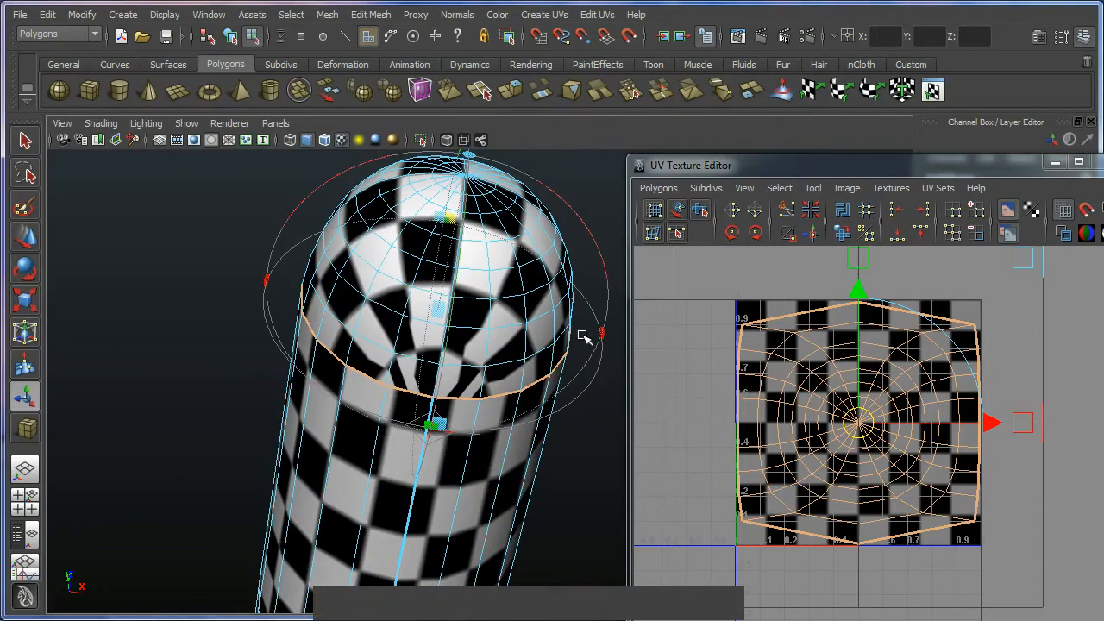
{"action": "left_click_drag", "start_coordinate": [576, 334], "coordinate": [421, 394], "text": "alt"}
{"action": "right_click_drag", "start_coordinate": [421, 393], "coordinate": [402, 374], "text": "alt"}
Move the nose's UV shell to the empty area left of the hull shell and clear its selection.
{"action": "right_click_drag", "start_coordinate": [847, 450], "coordinate": [703, 353], "text": "alt"}
{"action": "middle_click_drag", "start_coordinate": [893, 454], "coordinate": [946, 339], "text": "alt"}
{"action": "left_click_drag", "start_coordinate": [743, 388], "coordinate": [712, 396]}
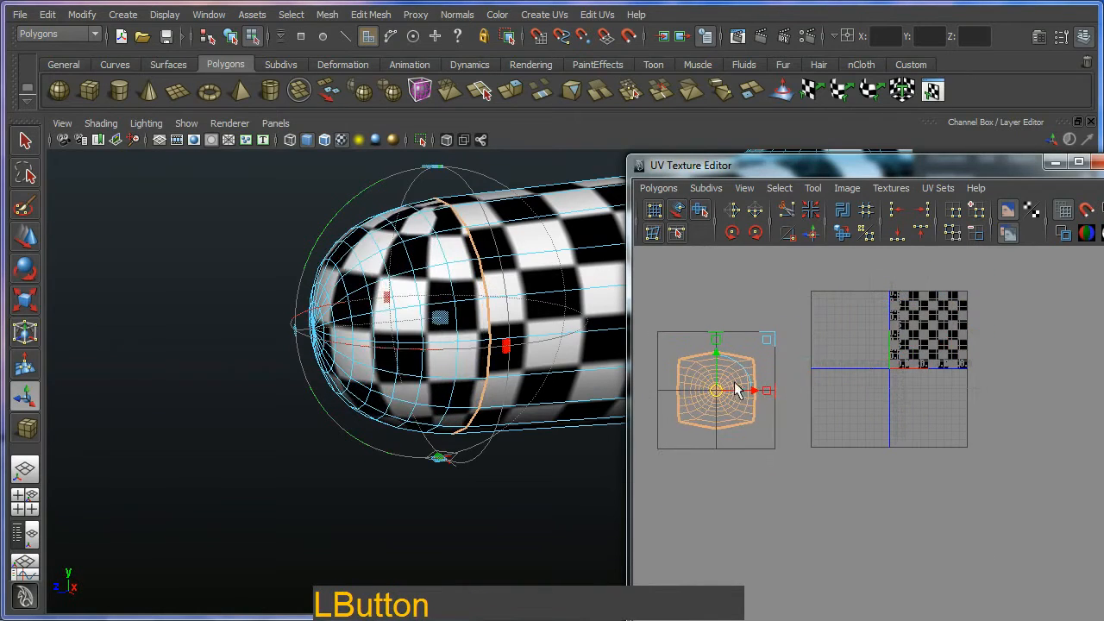
{"action": "left_click", "coordinate": [830, 354]}
Examine the checker pattern along the hull from the tower back to the propeller, returning to object selection.
{"action": "middle_click_drag", "start_coordinate": [513, 298], "coordinate": [210, 318], "text": "alt"}
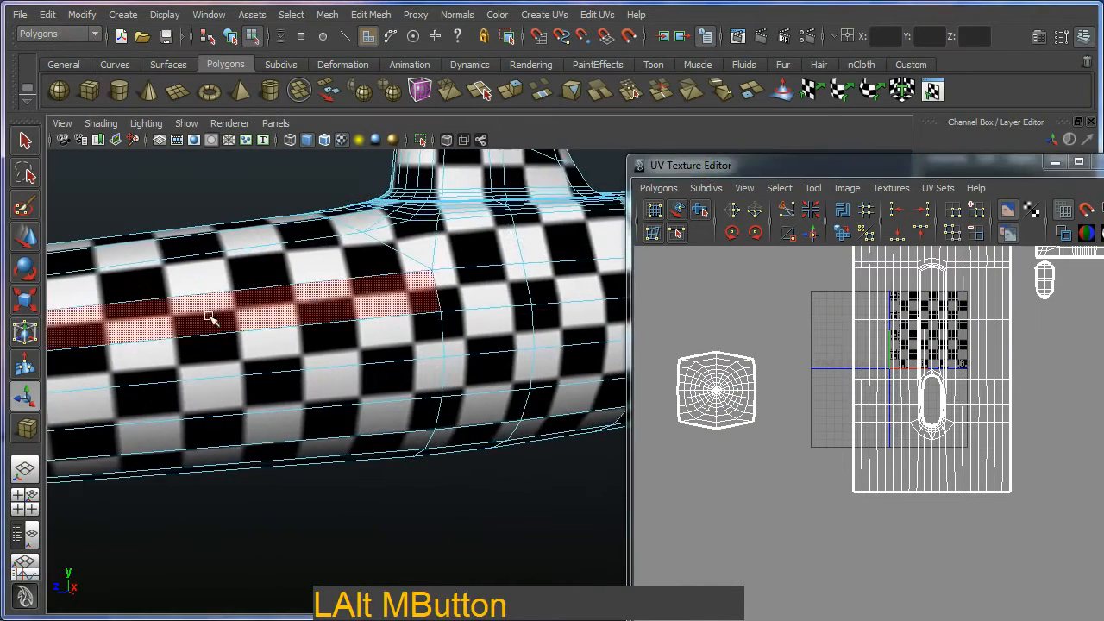
{"action": "middle_click_drag", "start_coordinate": [488, 300], "coordinate": [316, 316], "text": "alt"}
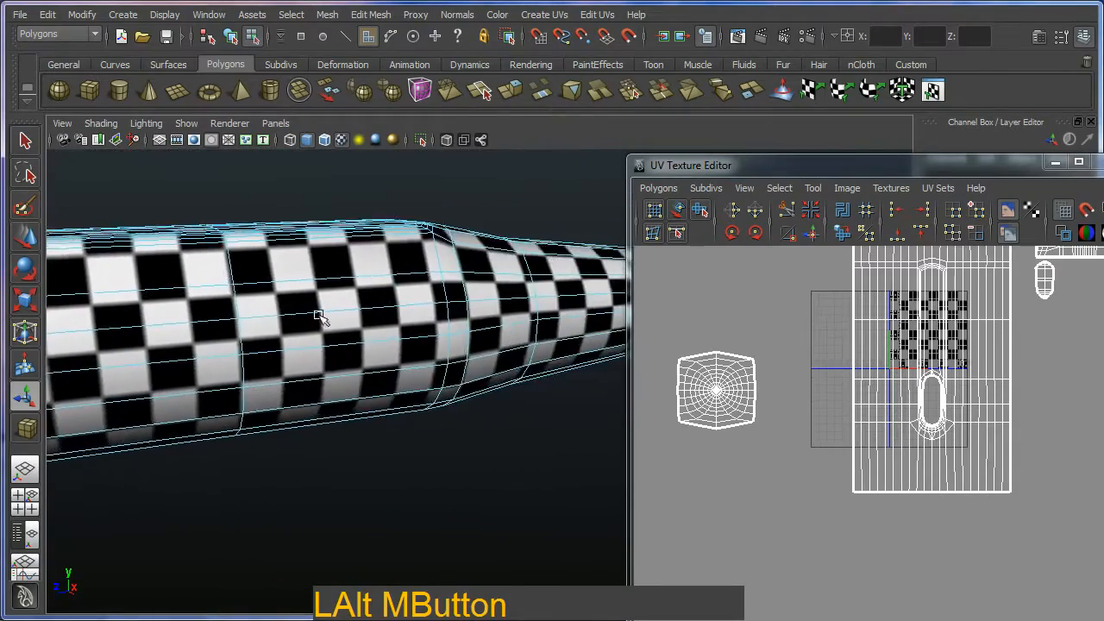
{"action": "left_click_drag", "start_coordinate": [315, 315], "coordinate": [482, 313], "text": "alt"}
{"action": "middle_click_drag", "start_coordinate": [482, 313], "coordinate": [250, 382], "text": "alt"}
{"action": "left_click_drag", "start_coordinate": [249, 382], "coordinate": [505, 289], "text": "alt"}
{"action": "middle_click_drag", "start_coordinate": [504, 289], "coordinate": [3, 233], "text": "alt"}
{"action": "middle_click_drag", "start_coordinate": [432, 347], "coordinate": [324, 331], "text": "alt"}
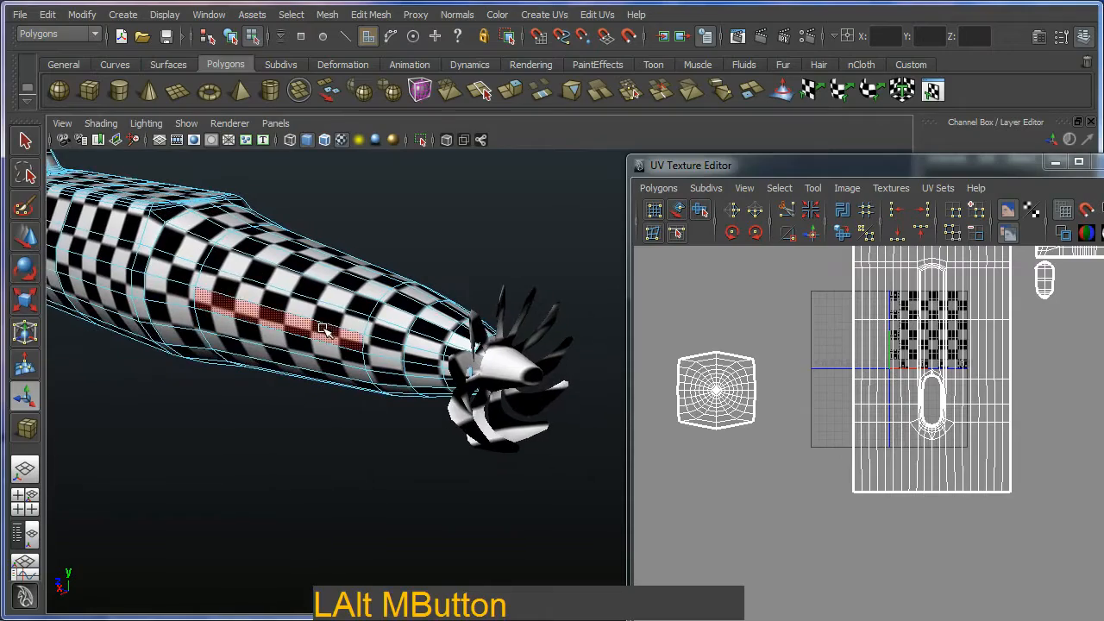
{"action": "key", "text": "F8"}
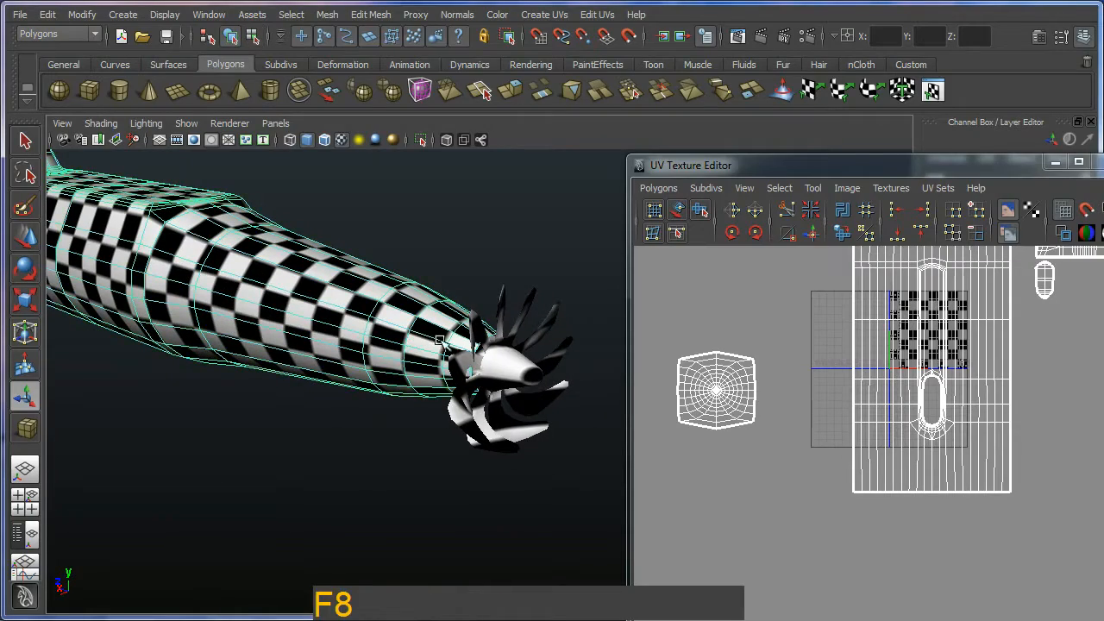
Select the propeller and examine its blades, hub and UV layout.
{"action": "left_click", "coordinate": [518, 376]}
{"action": "left_click_drag", "start_coordinate": [519, 376], "coordinate": [394, 394], "text": "alt"}
{"action": "middle_click_drag", "start_coordinate": [394, 394], "coordinate": [306, 372], "text": "alt"}
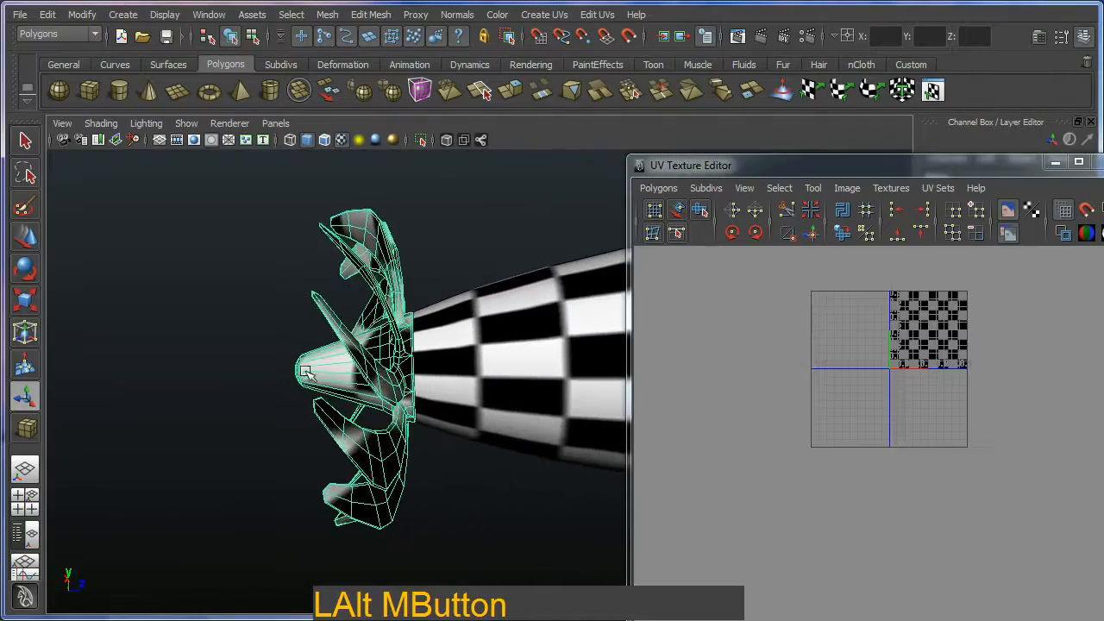
{"action": "left_click_drag", "start_coordinate": [304, 373], "coordinate": [363, 362], "text": "alt"}
{"action": "right_click_drag", "start_coordinate": [362, 362], "coordinate": [345, 362], "text": "alt"}
{"action": "middle_click_drag", "start_coordinate": [345, 362], "coordinate": [145, 273], "text": "alt"}
Select the submarine hull and isolate it in the view so the propeller is hidden.
{"action": "left_click", "coordinate": [537, 355]}
{"action": "left_click_drag", "start_coordinate": [542, 362], "coordinate": [448, 315], "text": "alt"}
{"action": "right_click_drag", "start_coordinate": [448, 315], "coordinate": [375, 289], "text": "alt"}
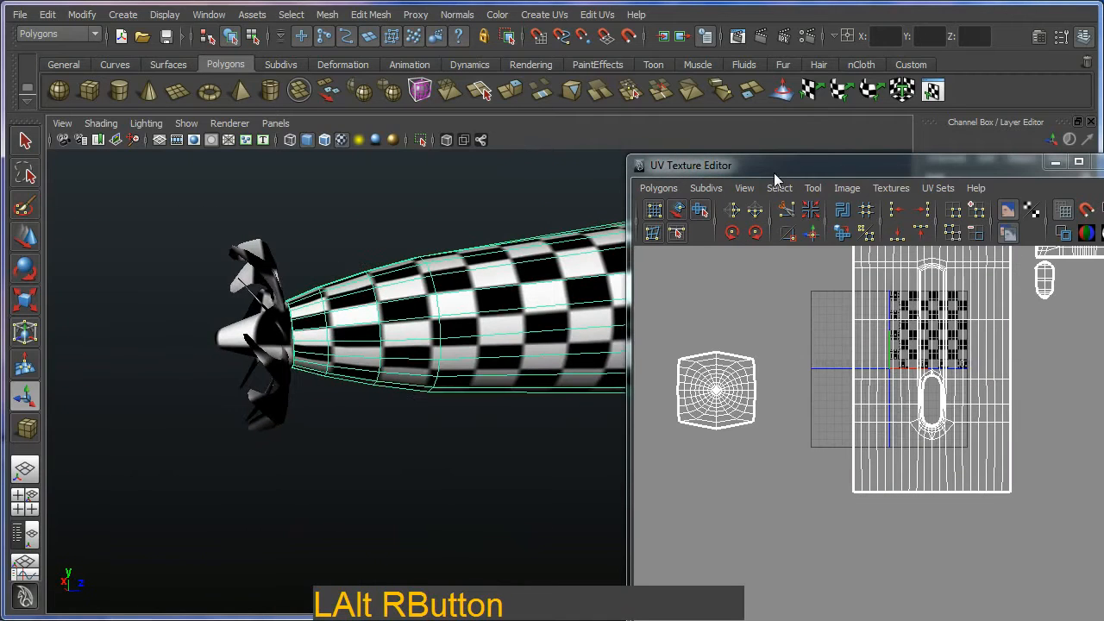
{"action": "middle_click_drag", "start_coordinate": [532, 295], "coordinate": [443, 337], "text": "alt"}
{"action": "left_click_drag", "start_coordinate": [444, 337], "coordinate": [457, 328], "text": "alt"}
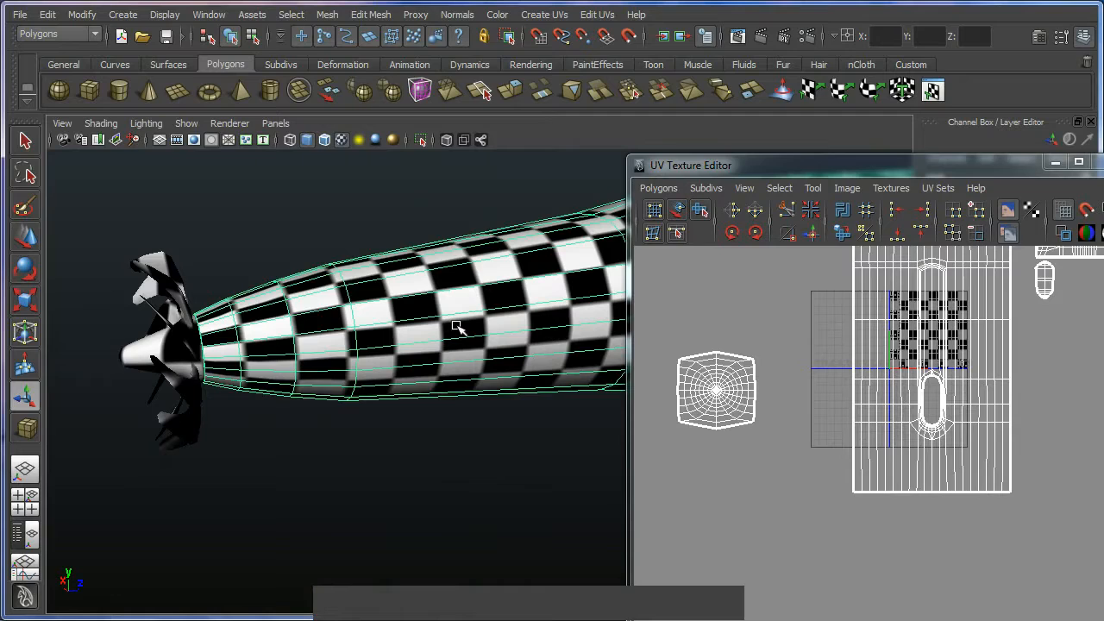
{"action": "key", "text": "shift+i"}
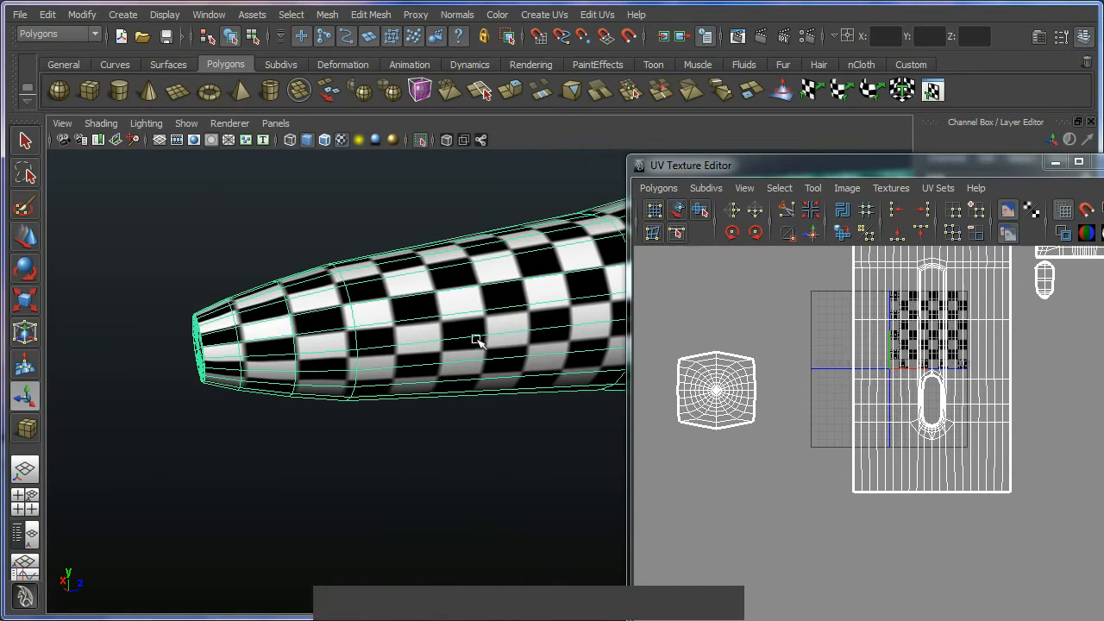
Examine the checker distortion on the flat end cap at the hull's tail.
{"action": "left_click_drag", "start_coordinate": [341, 397], "coordinate": [461, 390], "text": "alt"}
{"action": "middle_click_drag", "start_coordinate": [399, 447], "coordinate": [534, 425], "text": "alt"}
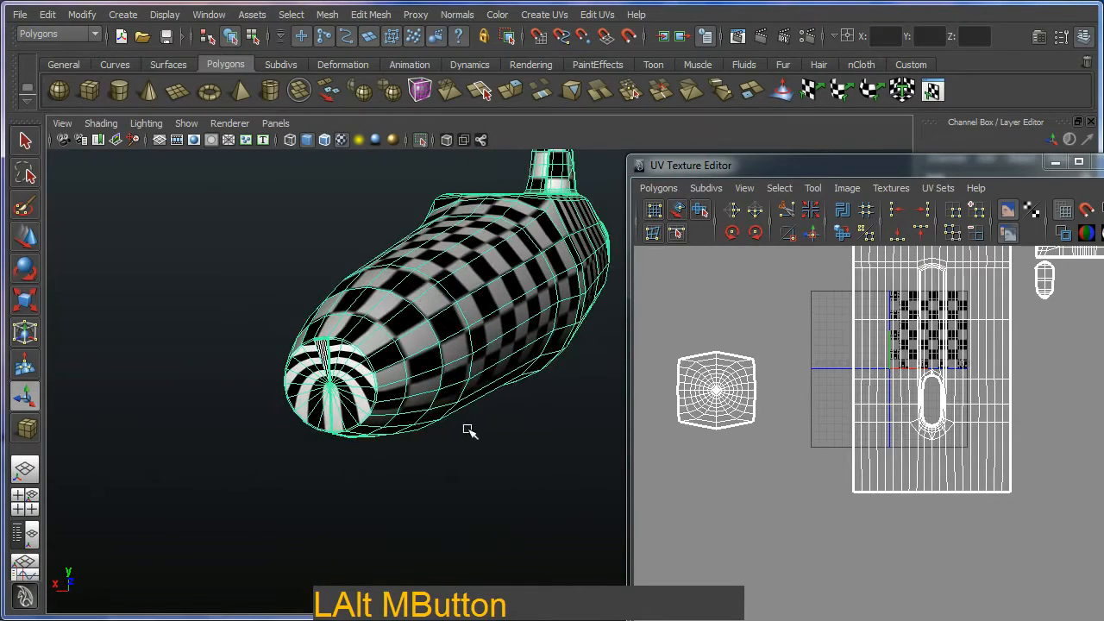
{"action": "left_click_drag", "start_coordinate": [410, 438], "coordinate": [501, 440], "text": "alt"}
{"action": "right_click_drag", "start_coordinate": [500, 440], "coordinate": [570, 514], "text": "alt"}
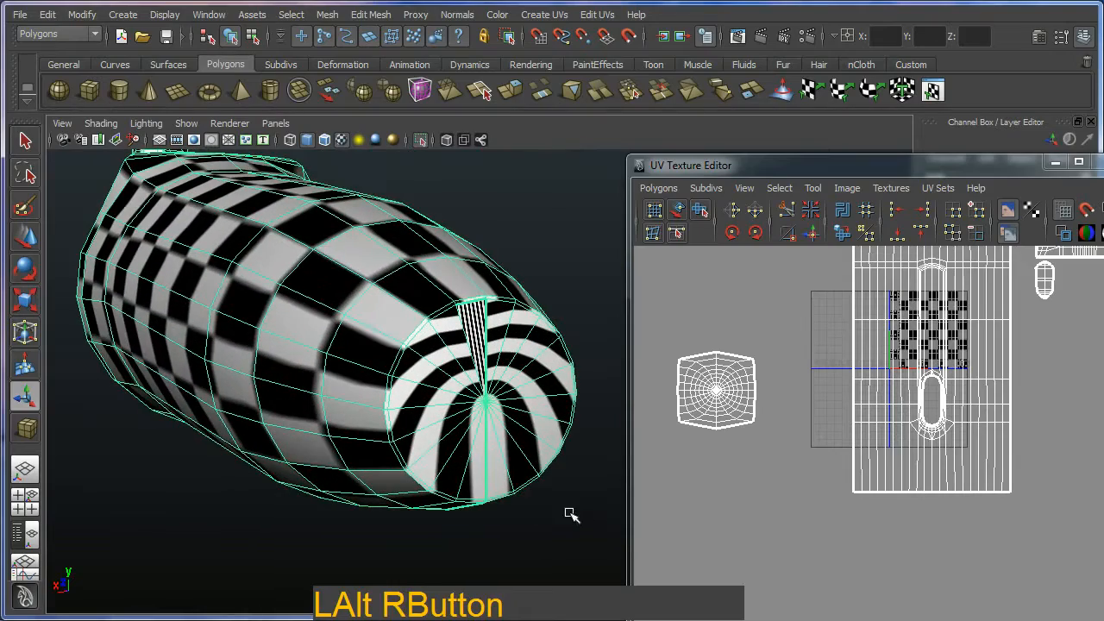
{"action": "right_click_drag", "start_coordinate": [483, 330], "coordinate": [521, 404], "text": "alt"}
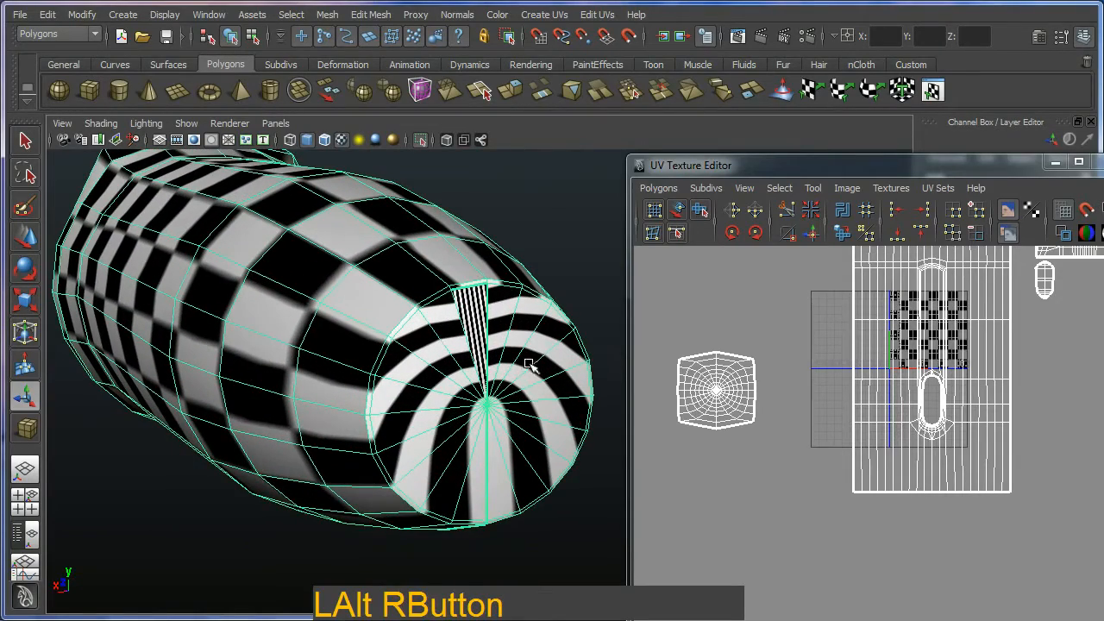
{"action": "middle_click_drag", "start_coordinate": [967, 369], "coordinate": [897, 535], "text": "alt"}
{"action": "left_click_drag", "start_coordinate": [562, 411], "coordinate": [423, 418], "text": "alt"}
Select only the faces of the tail's flat end cap, excluding the adjacent ring of hull faces.
{"action": "key", "text": "F11"}
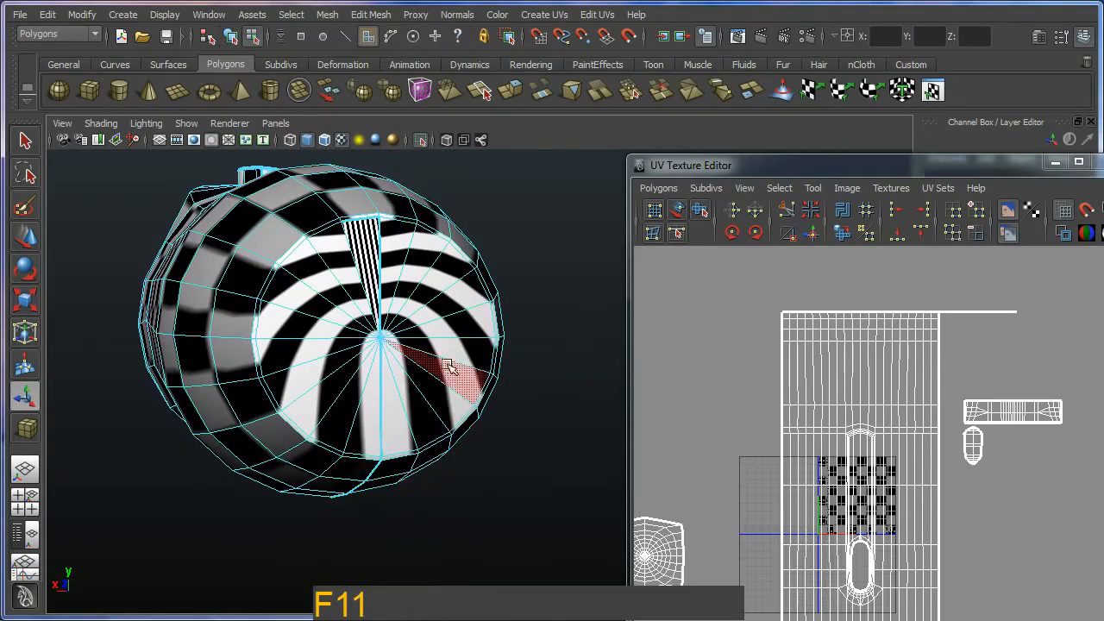
{"action": "left_click_drag", "start_coordinate": [442, 329], "coordinate": [394, 368], "text": "alt"}
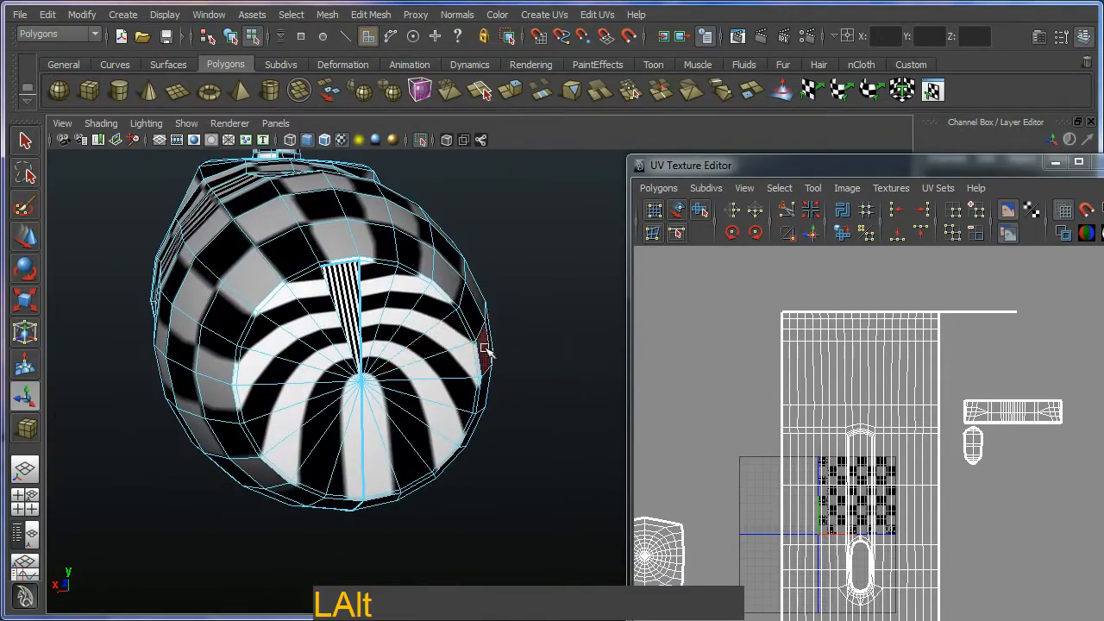
{"action": "middle_click_drag", "start_coordinate": [485, 348], "coordinate": [429, 328], "text": "alt"}
{"action": "left_click_drag", "start_coordinate": [429, 327], "coordinate": [526, 284], "text": "alt"}
{"action": "middle_click_drag", "start_coordinate": [525, 284], "coordinate": [249, 296], "text": "alt"}
{"action": "left_click_drag", "start_coordinate": [250, 295], "coordinate": [328, 319], "text": "alt"}
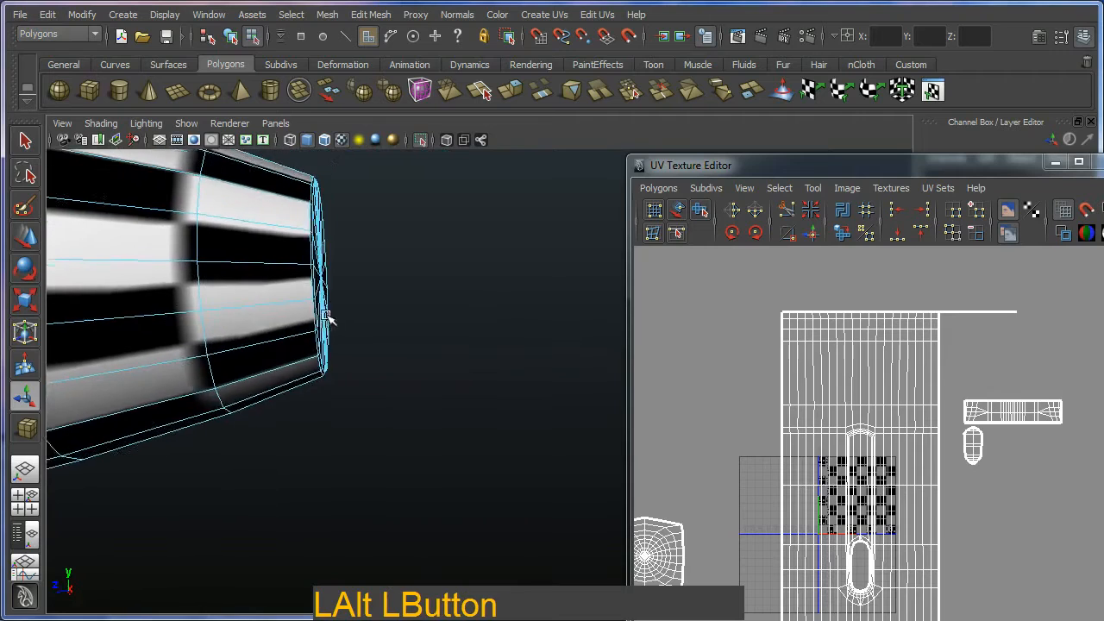
{"action": "middle_click_drag", "start_coordinate": [328, 320], "coordinate": [408, 315], "text": "alt"}
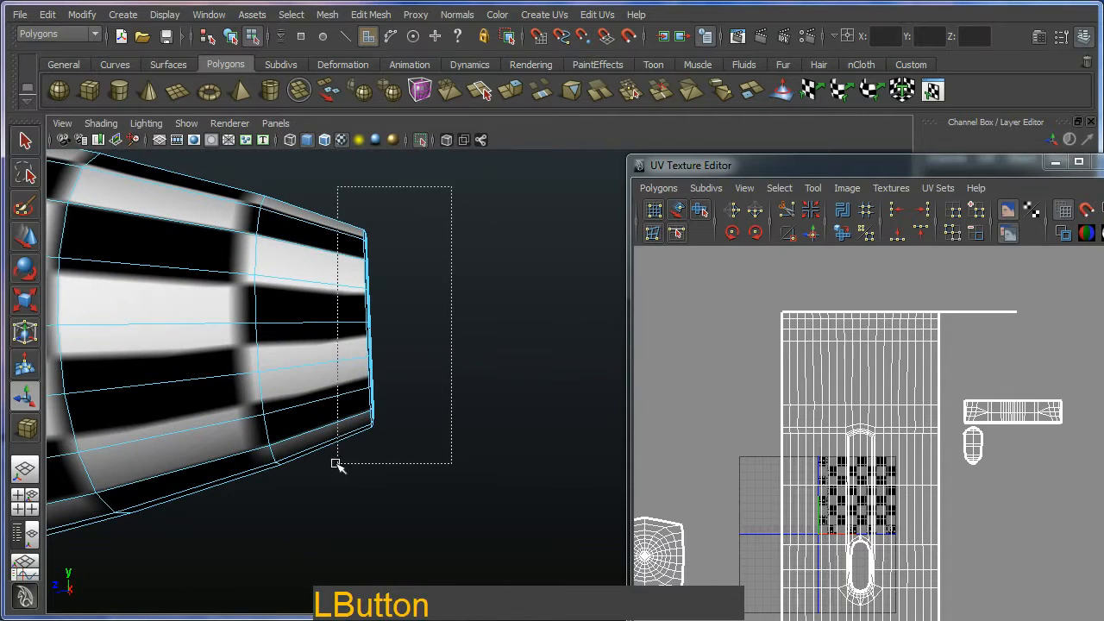
{"action": "left_click_drag", "start_coordinate": [337, 464], "coordinate": [337, 463]}
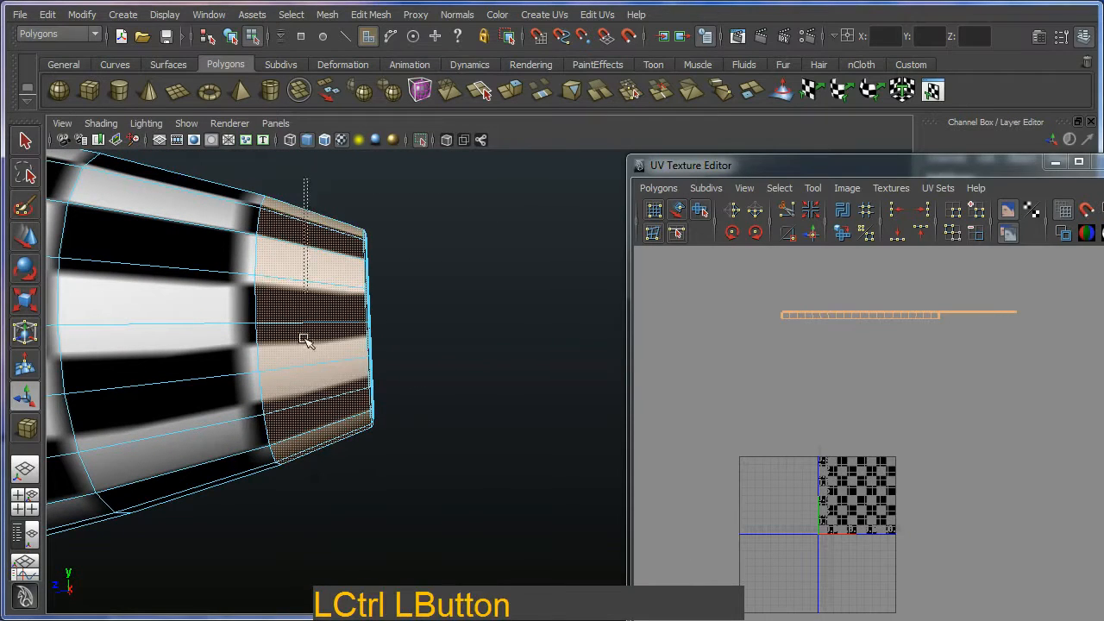
{"action": "left_click_drag", "start_coordinate": [252, 528], "coordinate": [252, 528]}
Apply a planar mapping to the tail cap faces, projected from the Z axis and fitted to the bounding box.
{"action": "left_click_drag", "start_coordinate": [434, 409], "coordinate": [328, 399], "text": "alt"}
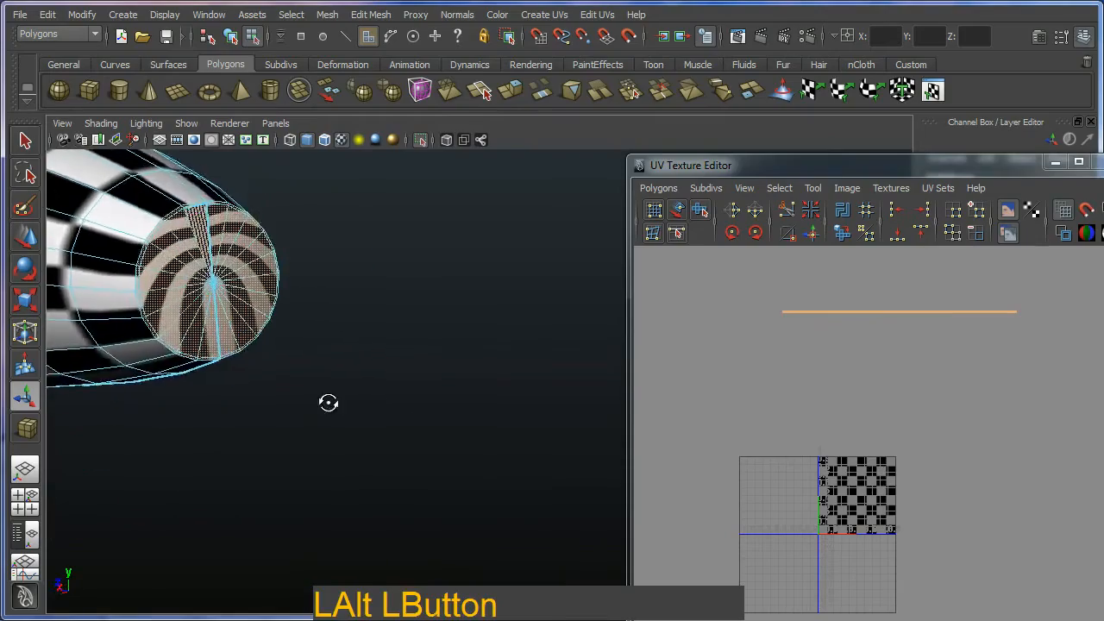
{"action": "middle_click_drag", "start_coordinate": [327, 400], "coordinate": [406, 432], "text": "alt"}
{"action": "left_click_drag", "start_coordinate": [406, 432], "coordinate": [323, 452], "text": "alt"}
{"action": "middle_click_drag", "start_coordinate": [324, 452], "coordinate": [379, 431], "text": "alt"}
{"action": "left_click_drag", "start_coordinate": [380, 431], "coordinate": [488, 439], "text": "alt"}
{"action": "right_click_drag", "start_coordinate": [488, 439], "coordinate": [615, 470], "text": "alt"}
{"action": "left_click_drag", "start_coordinate": [615, 470], "coordinate": [505, 448], "text": "alt"}
{"action": "middle_click_drag", "start_coordinate": [506, 449], "coordinate": [457, 423], "text": "alt"}
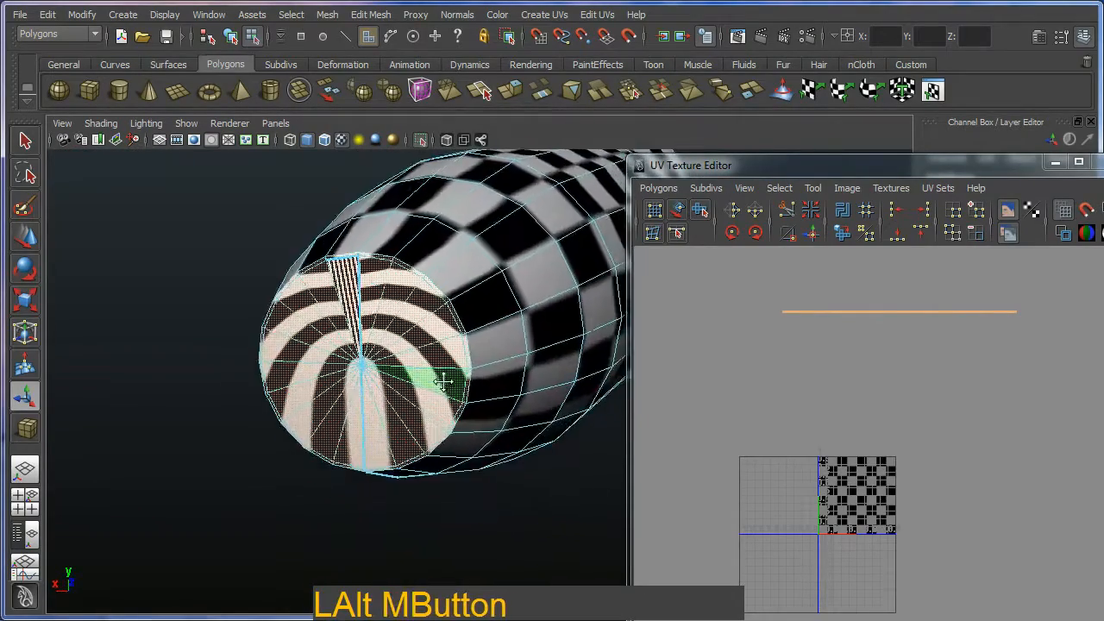
{"action": "left_click_drag", "start_coordinate": [457, 423], "coordinate": [461, 388], "text": "alt"}
{"action": "left_click", "coordinate": [544, 15]}
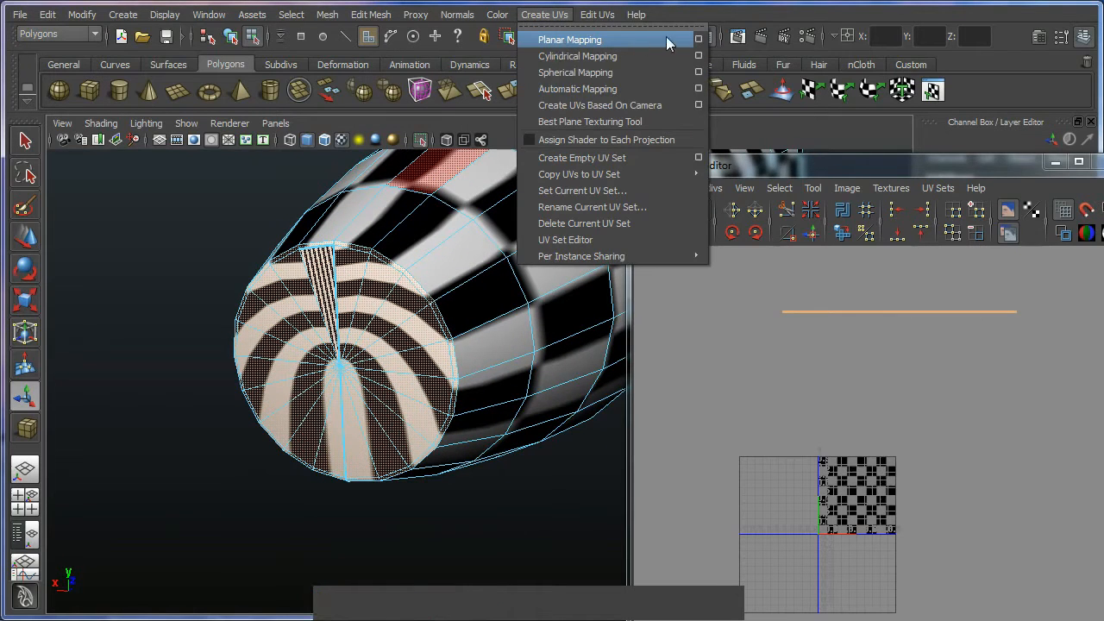
{"action": "left_click", "coordinate": [699, 42]}
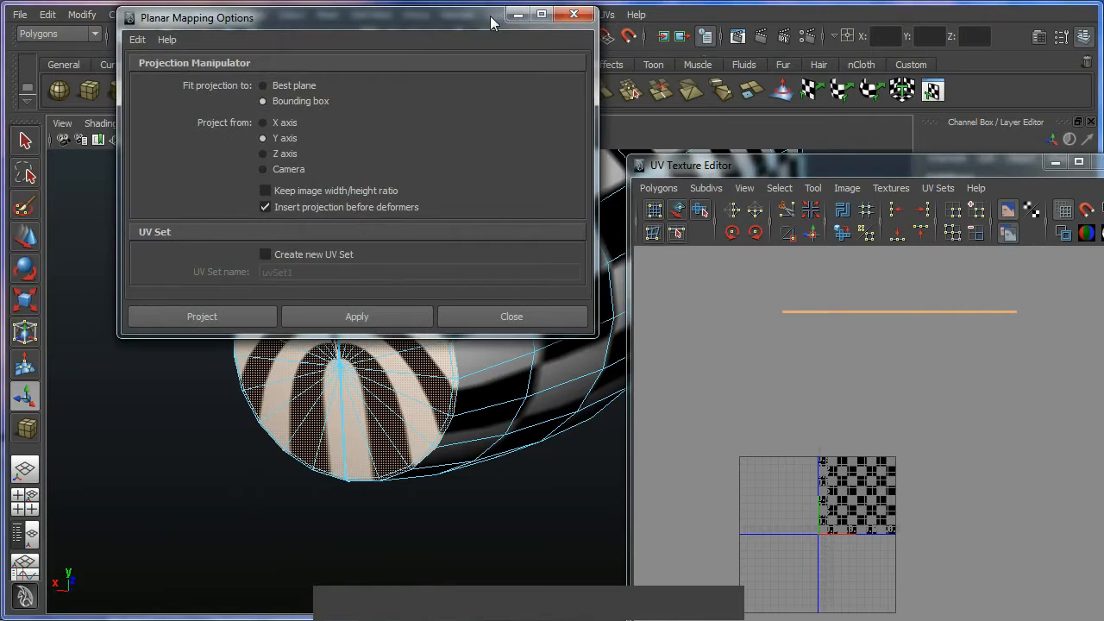
{"action": "left_click_drag", "start_coordinate": [490, 22], "coordinate": [894, 39]}
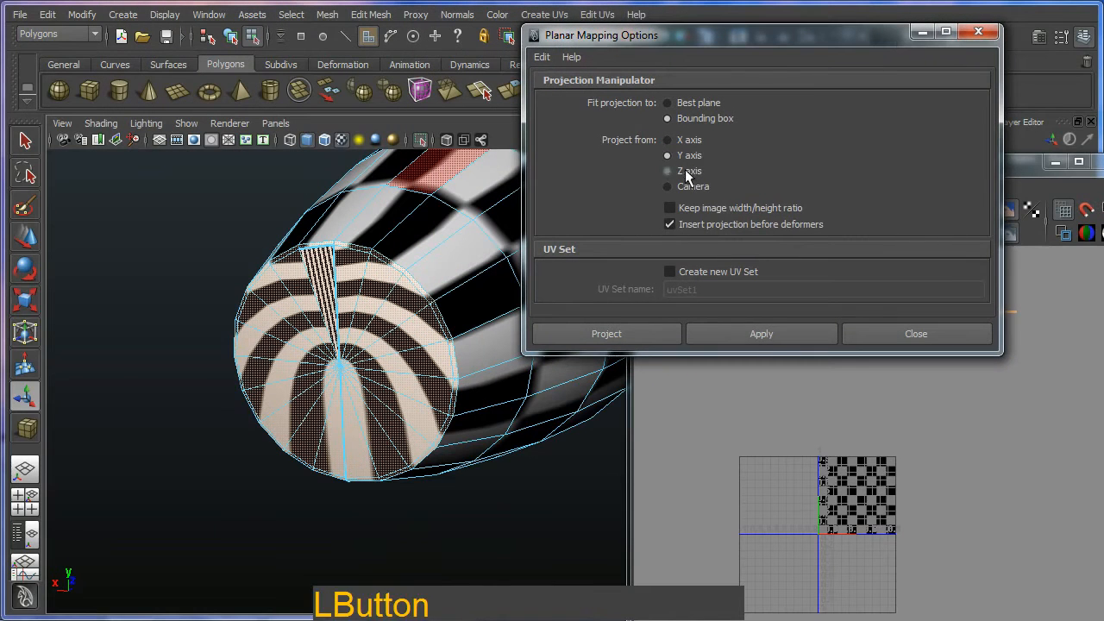
{"action": "left_click", "coordinate": [759, 332]}
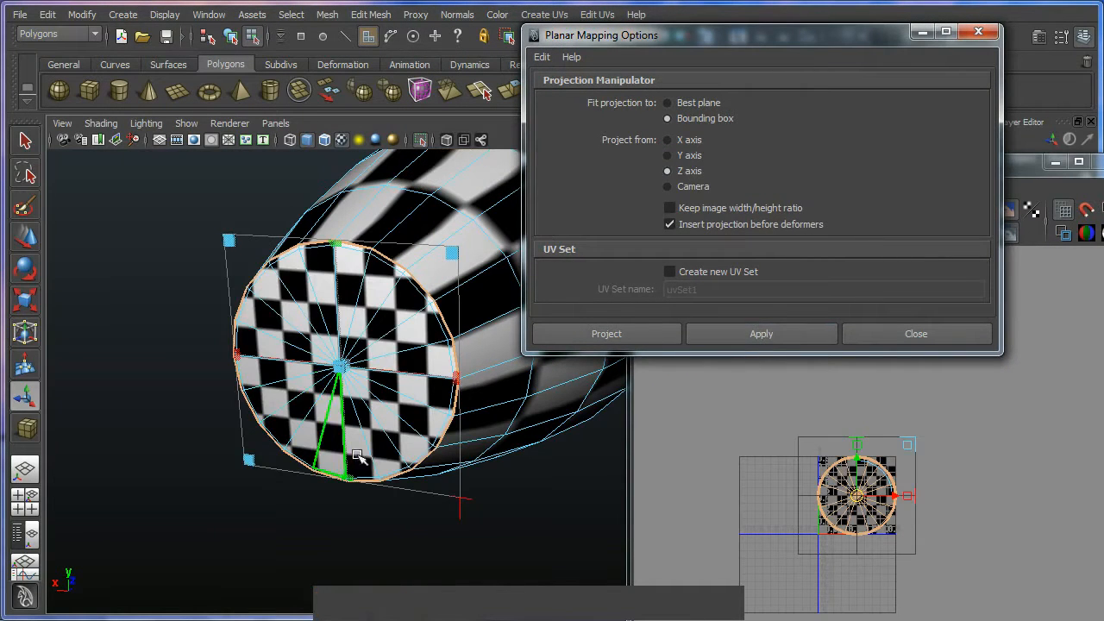
{"action": "left_click", "coordinate": [979, 32]}
Move the tail cap's circular UV shell to the empty area above the nose shell and clear its selection.
{"action": "middle_click_drag", "start_coordinate": [856, 496], "coordinate": [900, 387], "text": "alt"}
{"action": "left_click_drag", "start_coordinate": [900, 387], "coordinate": [682, 311]}
{"action": "left_click", "coordinate": [824, 407]}
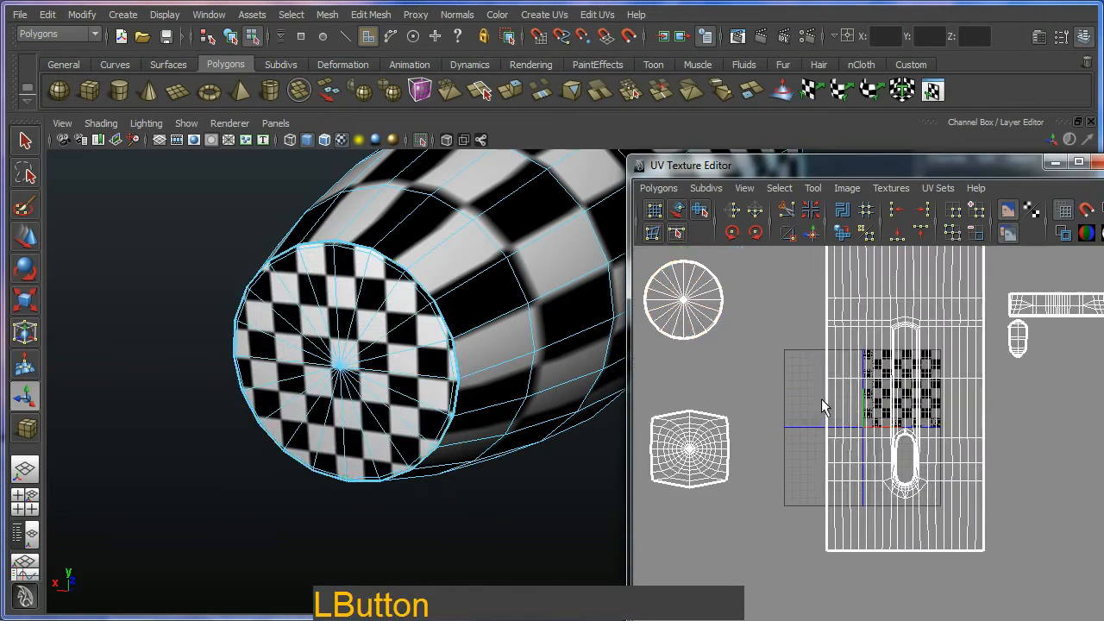
{"action": "middle_click_drag", "start_coordinate": [824, 423], "coordinate": [888, 403], "text": "alt"}
Select the tail cap's UVs and scale the shell down so its checker squares match the hull's.
{"action": "left_click_drag", "start_coordinate": [504, 370], "coordinate": [552, 341], "text": "alt"}
{"action": "right_click_drag", "start_coordinate": [552, 341], "coordinate": [354, 264], "text": "alt"}
{"action": "left_click_drag", "start_coordinate": [354, 263], "coordinate": [472, 343], "text": "alt"}
{"action": "middle_click_drag", "start_coordinate": [694, 402], "coordinate": [873, 360], "text": "alt"}
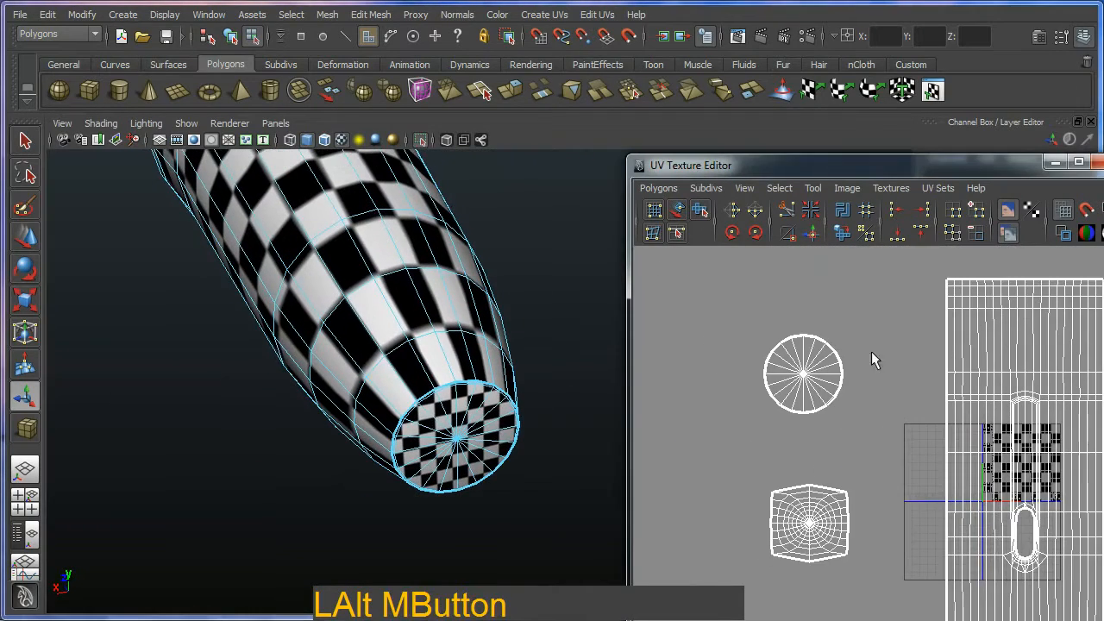
{"action": "left_click_drag", "start_coordinate": [735, 432], "coordinate": [725, 426]}
{"action": "left_click", "coordinate": [759, 396]}
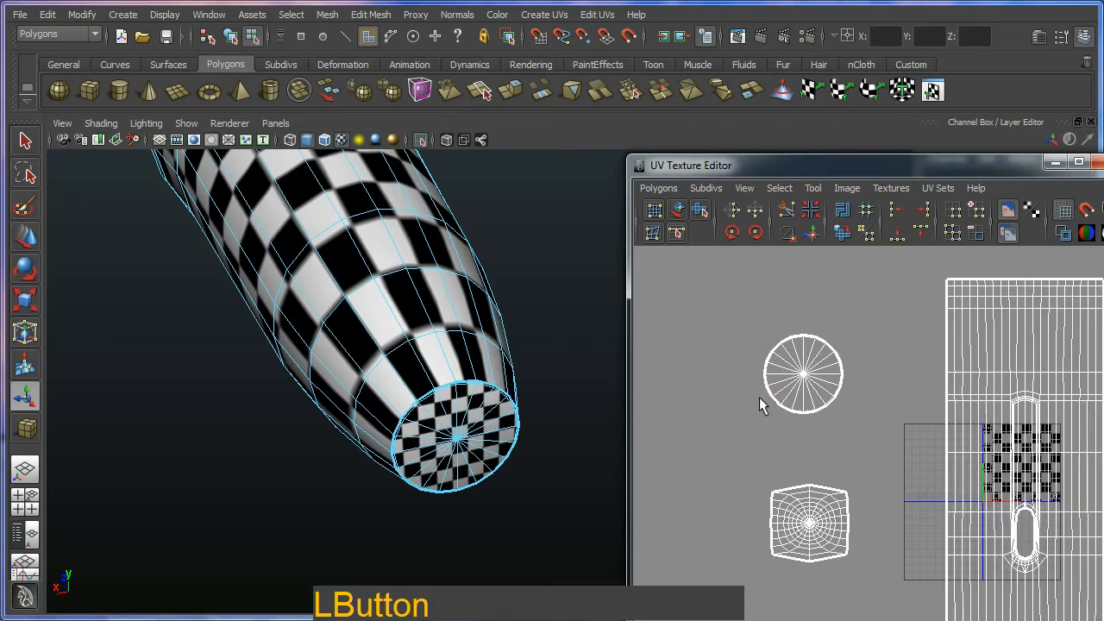
{"action": "left_click_drag", "start_coordinate": [695, 448], "coordinate": [736, 409], "text": "alt"}
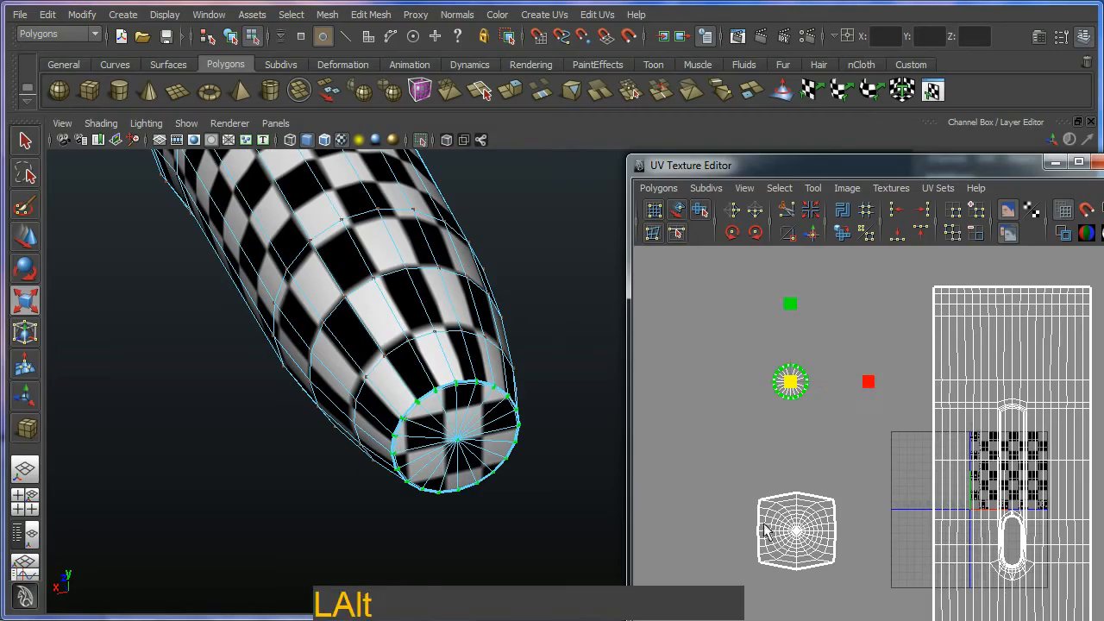
Examine the checker scale along the whole hull from the tail to the nose, including the underside.
{"action": "middle_click_drag", "start_coordinate": [764, 533], "coordinate": [723, 426], "text": "alt"}
{"action": "left_click_drag", "start_coordinate": [379, 405], "coordinate": [540, 340], "text": "alt"}
{"action": "right_click_drag", "start_coordinate": [539, 340], "coordinate": [423, 388], "text": "alt"}
{"action": "middle_click_drag", "start_coordinate": [422, 388], "coordinate": [500, 372], "text": "alt"}
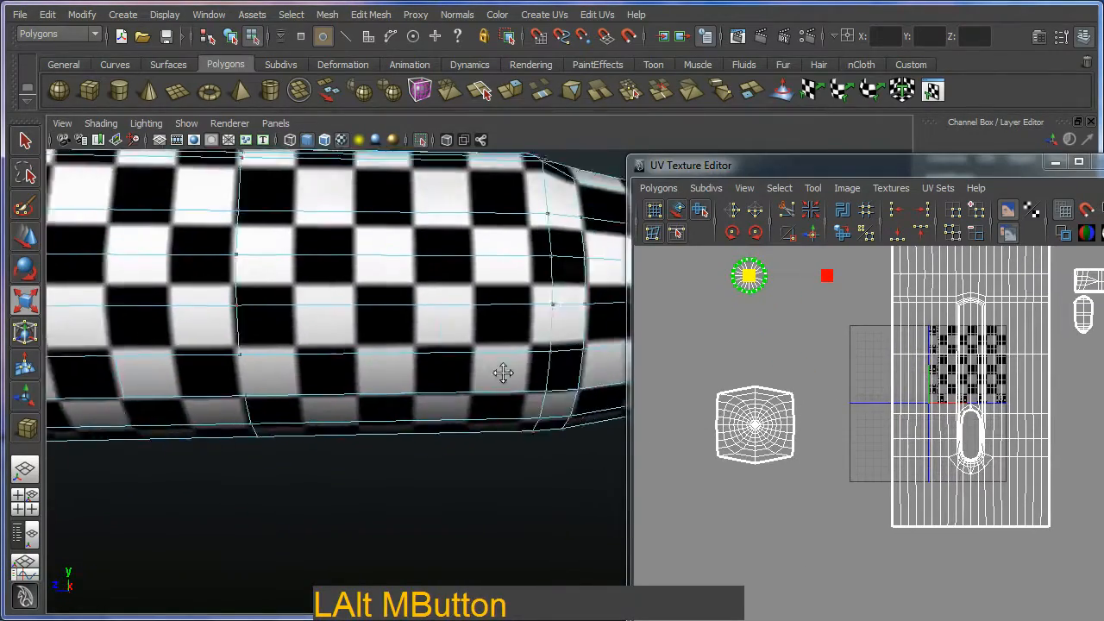
{"action": "right_click_drag", "start_coordinate": [501, 372], "coordinate": [449, 389], "text": "alt"}
{"action": "left_click_drag", "start_coordinate": [448, 388], "coordinate": [483, 405], "text": "alt"}
{"action": "right_click_drag", "start_coordinate": [483, 405], "coordinate": [513, 426], "text": "alt"}
{"action": "left_click_drag", "start_coordinate": [513, 426], "coordinate": [506, 456], "text": "alt"}
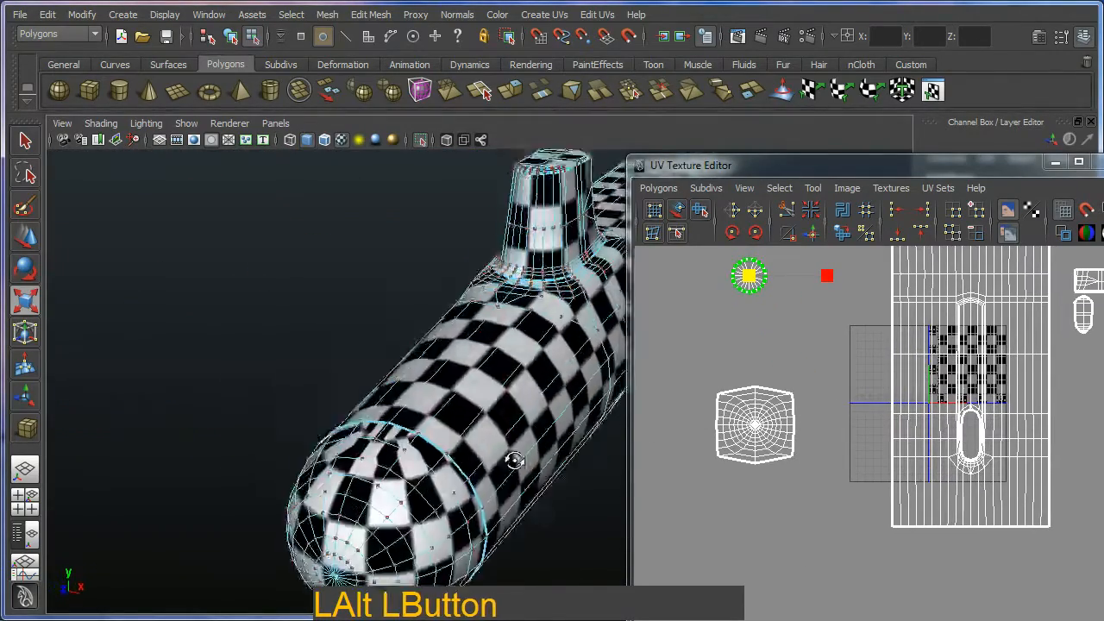
{"action": "middle_click_drag", "start_coordinate": [506, 457], "coordinate": [505, 382], "text": "alt"}
{"action": "right_click_drag", "start_coordinate": [511, 398], "coordinate": [569, 450], "text": "alt"}
{"action": "left_click_drag", "start_coordinate": [569, 450], "coordinate": [310, 377], "text": "alt"}
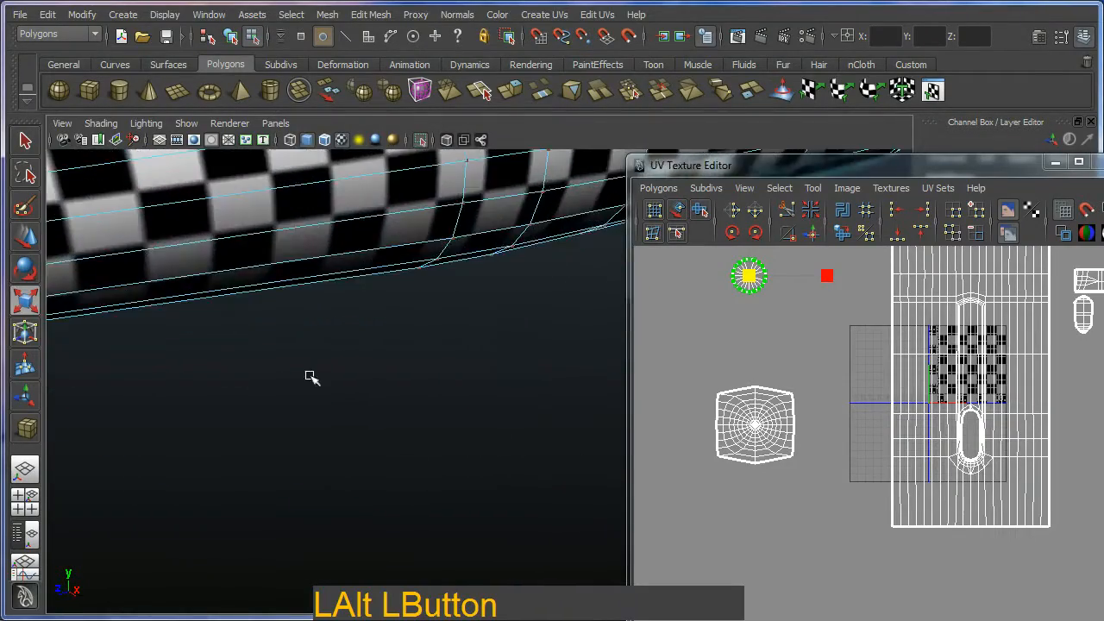
{"action": "right_click_drag", "start_coordinate": [310, 376], "coordinate": [402, 392], "text": "alt"}
{"action": "left_click_drag", "start_coordinate": [402, 391], "coordinate": [339, 370], "text": "alt"}
{"action": "middle_click_drag", "start_coordinate": [342, 369], "coordinate": [362, 431], "text": "alt"}
{"action": "right_click_drag", "start_coordinate": [362, 432], "coordinate": [439, 481], "text": "alt"}
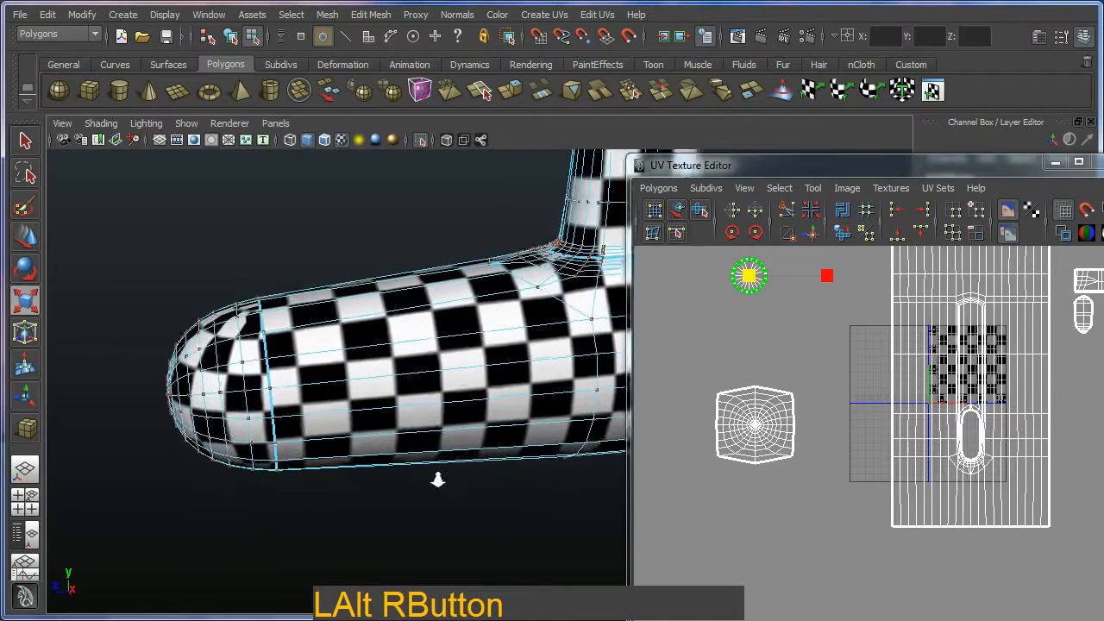
Examine the checker pattern across the nose's border loop and around the base of the tower.
{"action": "middle_click_drag", "start_coordinate": [439, 481], "coordinate": [418, 302], "text": "alt"}
{"action": "left_click_drag", "start_coordinate": [327, 312], "coordinate": [414, 387], "text": "alt"}
{"action": "middle_click_drag", "start_coordinate": [414, 387], "coordinate": [448, 456], "text": "alt"}
{"action": "left_click_drag", "start_coordinate": [447, 455], "coordinate": [449, 470], "text": "alt"}
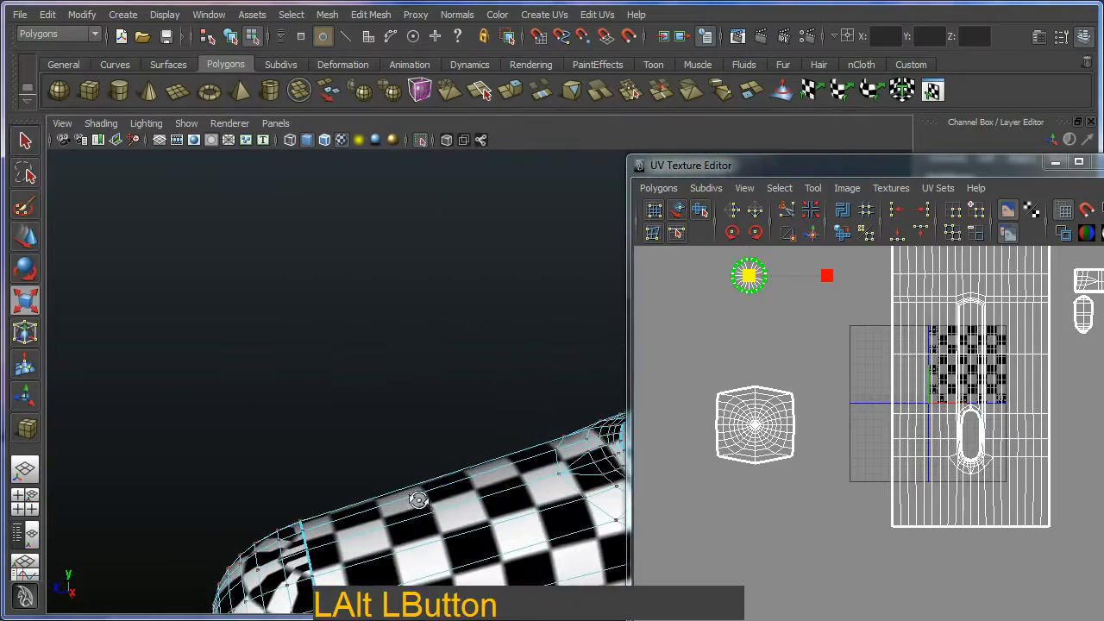
{"action": "middle_click_drag", "start_coordinate": [448, 470], "coordinate": [468, 414], "text": "alt"}
{"action": "right_click_drag", "start_coordinate": [469, 414], "coordinate": [537, 456], "text": "alt"}
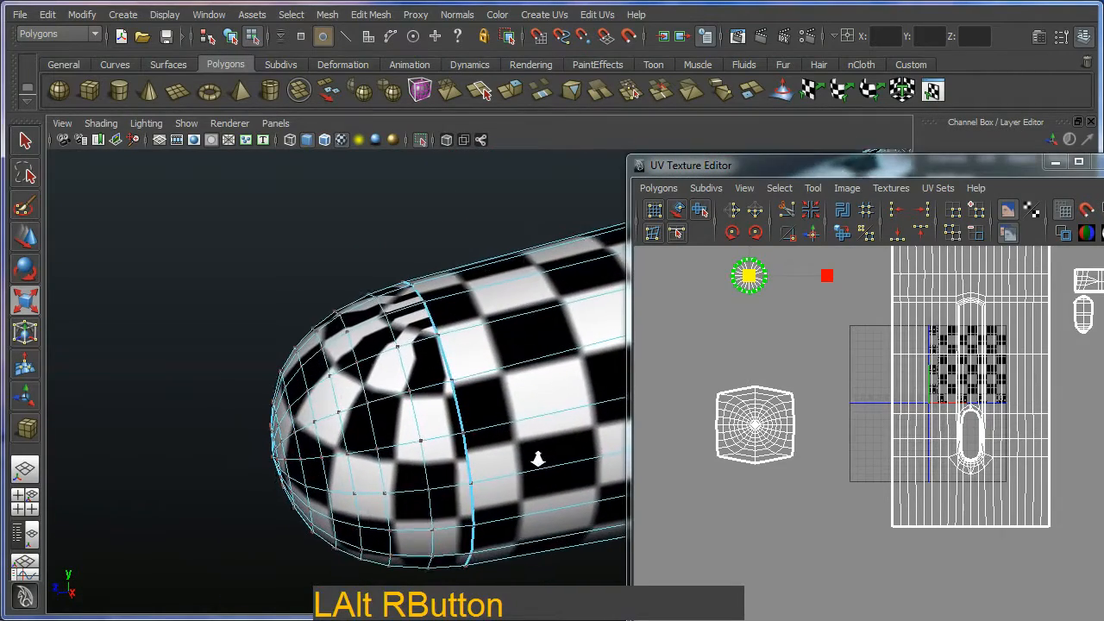
{"action": "left_click_drag", "start_coordinate": [538, 456], "coordinate": [532, 259], "text": "alt"}
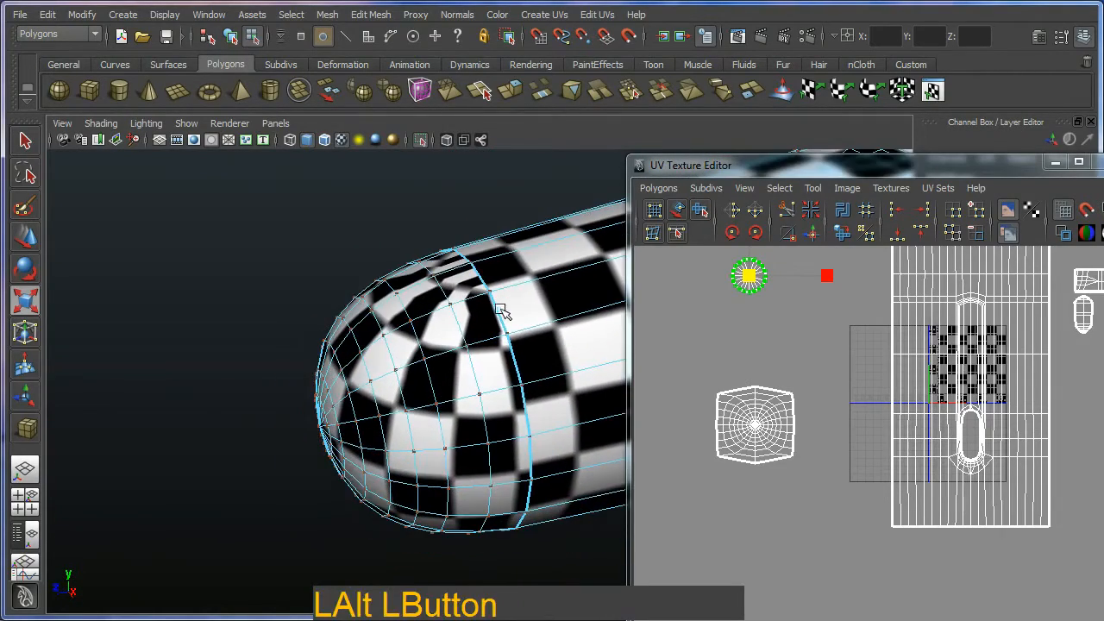
{"action": "middle_click_drag", "start_coordinate": [484, 319], "coordinate": [446, 382], "text": "alt"}
{"action": "right_click_drag", "start_coordinate": [445, 382], "coordinate": [406, 397], "text": "alt"}
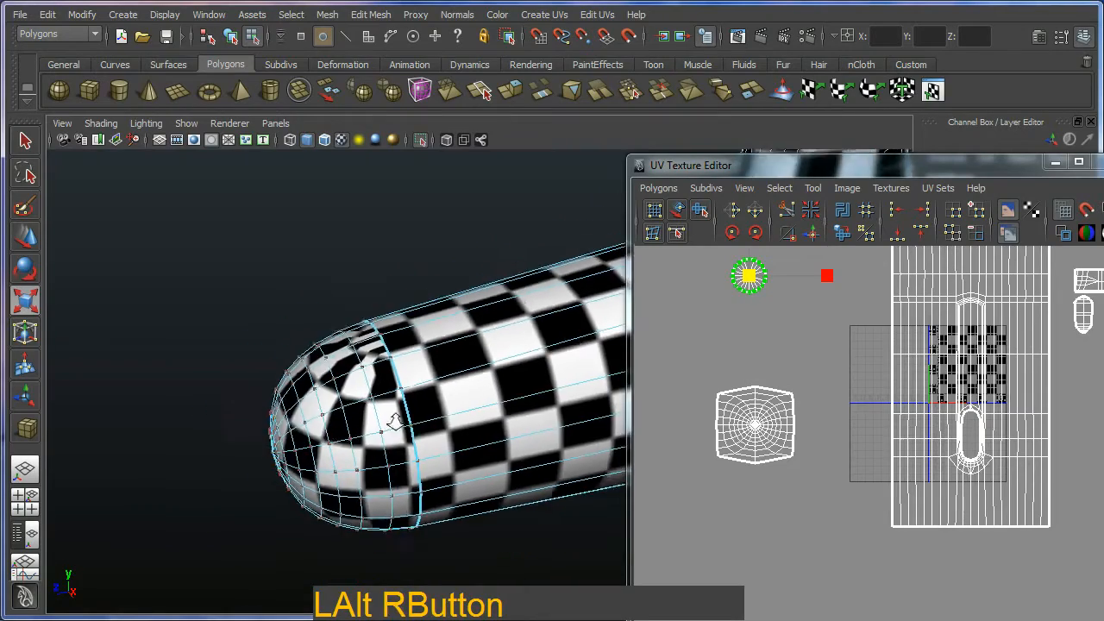
{"action": "left_click_drag", "start_coordinate": [405, 397], "coordinate": [433, 438], "text": "alt"}
{"action": "middle_click_drag", "start_coordinate": [433, 438], "coordinate": [250, 414], "text": "alt"}
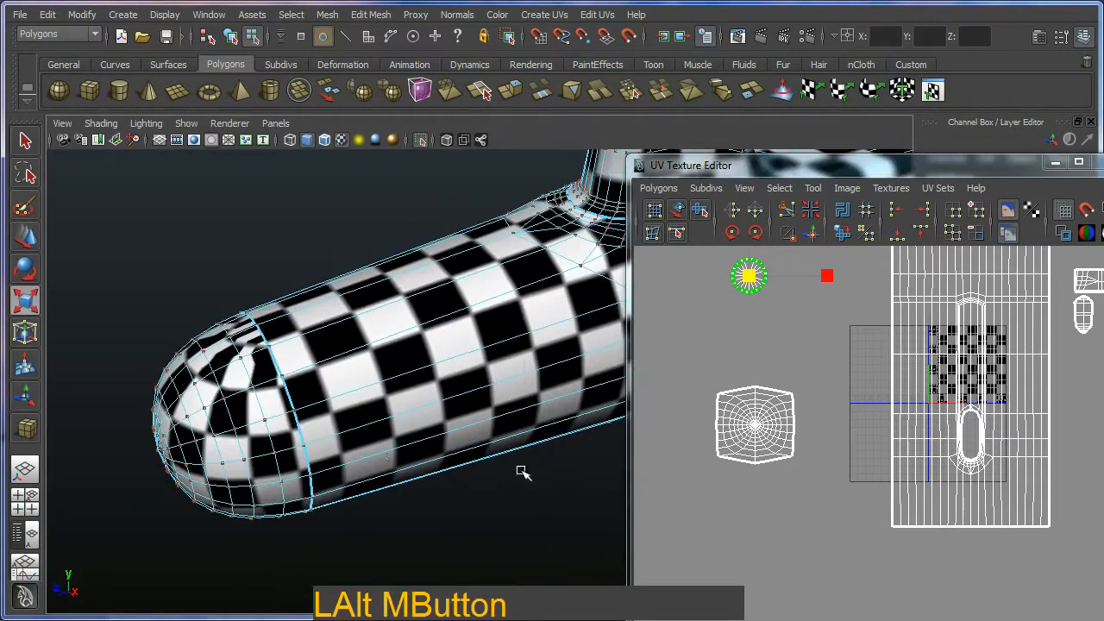
{"action": "middle_click_drag", "start_coordinate": [836, 487], "coordinate": [750, 505], "text": "alt"}
{"action": "right_click_drag", "start_coordinate": [796, 494], "coordinate": [759, 483], "text": "alt"}
{"action": "middle_click_drag", "start_coordinate": [552, 345], "coordinate": [414, 389], "text": "alt"}
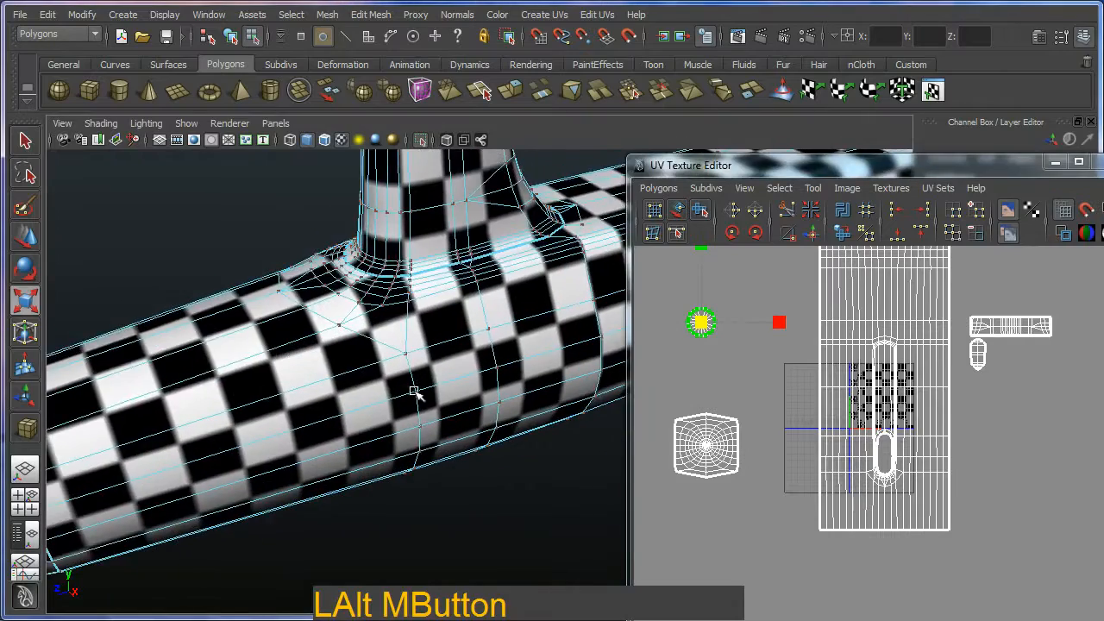
{"action": "right_click_drag", "start_coordinate": [414, 389], "coordinate": [388, 366], "text": "alt"}
{"action": "middle_click_drag", "start_coordinate": [410, 367], "coordinate": [431, 386], "text": "alt"}
Return to object selection with nothing selected, enlarge the visible model area and end the isolation to show the propeller.
{"action": "key", "text": "F8"}
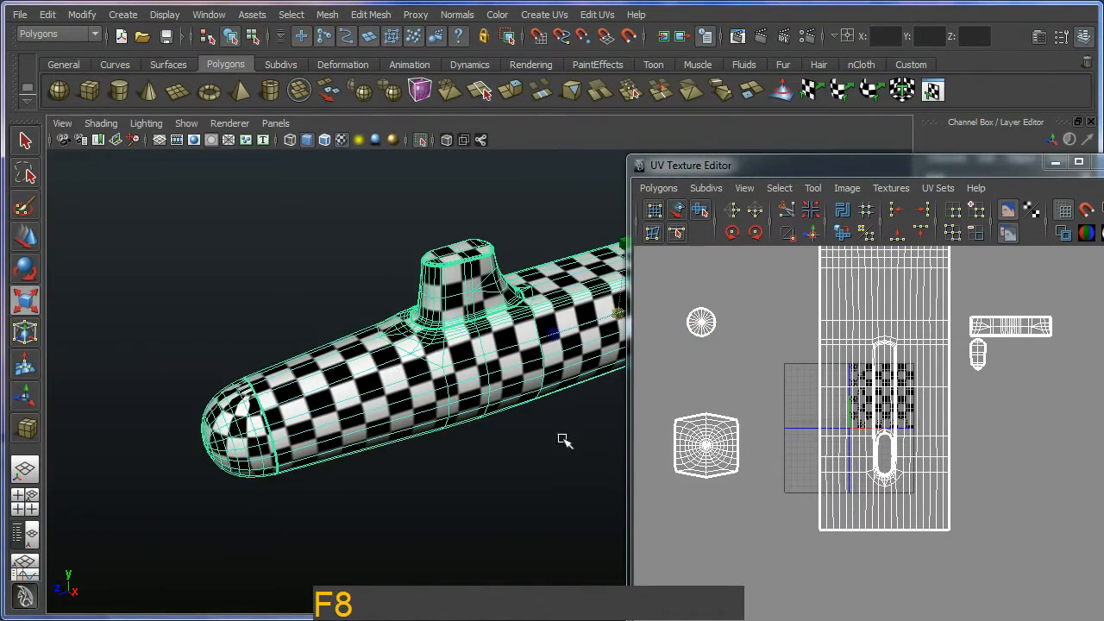
{"action": "left_click_drag", "start_coordinate": [752, 165], "coordinate": [861, 174]}
{"action": "middle_click_drag", "start_coordinate": [622, 336], "coordinate": [418, 366], "text": "alt"}
{"action": "left_click", "coordinate": [605, 415]}
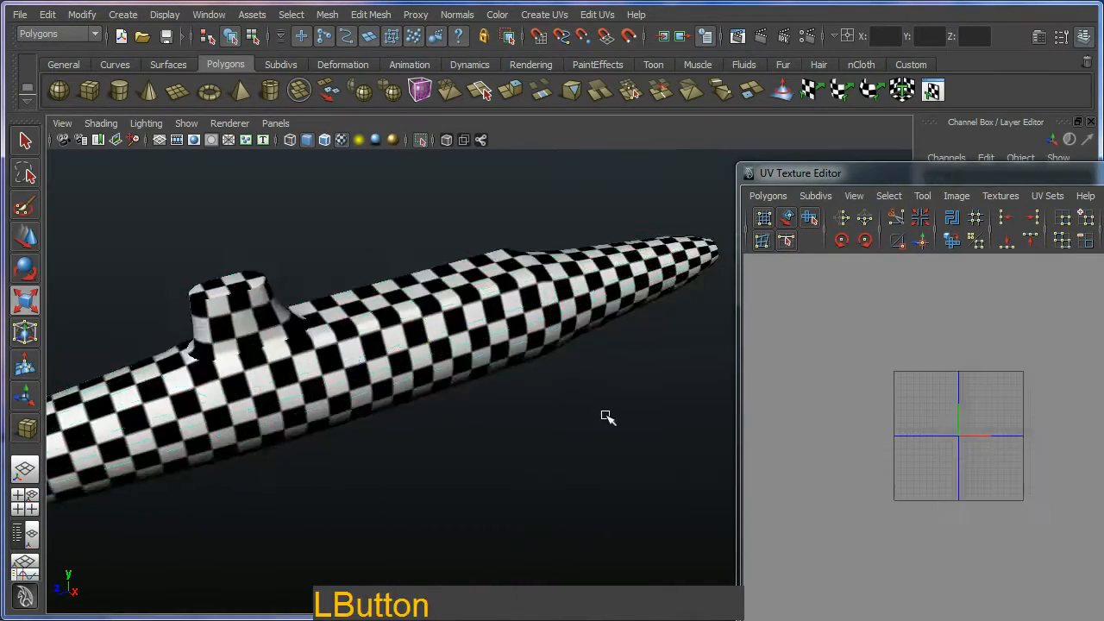
{"action": "left_click_drag", "start_coordinate": [605, 415], "coordinate": [509, 397], "text": "alt"}
{"action": "middle_click_drag", "start_coordinate": [509, 398], "coordinate": [463, 412], "text": "alt"}
{"action": "left_click_drag", "start_coordinate": [463, 412], "coordinate": [479, 406], "text": "alt"}
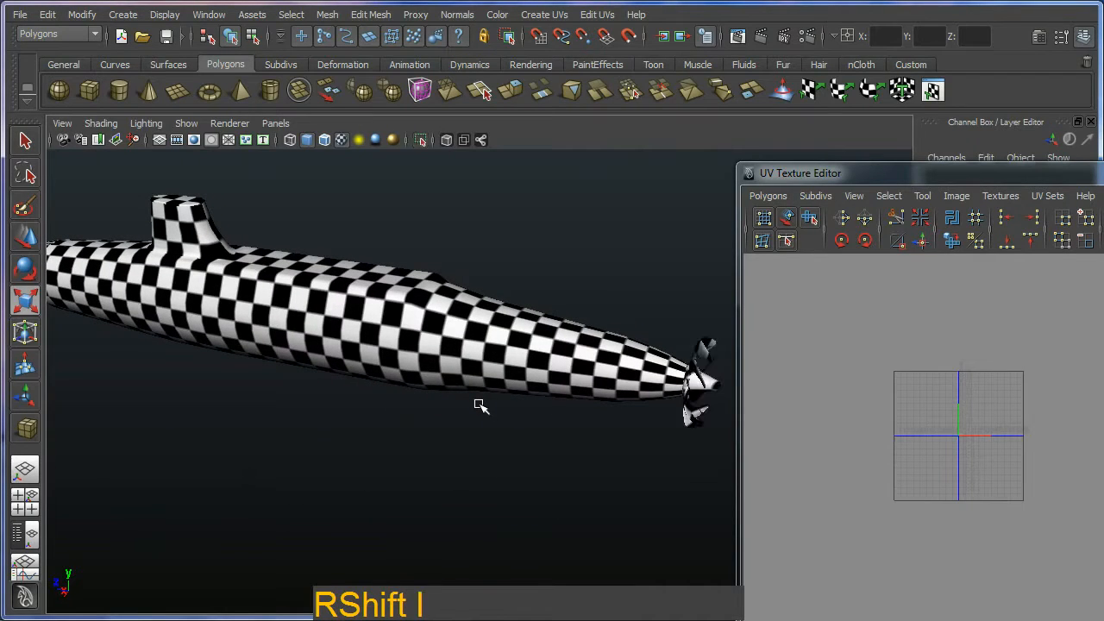
Select the propeller at the submarine's tail and isolate it in the model view.
{"action": "mouse_move", "coordinate": [481, 406]}
{"action": "left_mouse_down", "text": "alt"}
{"action": "mouse_move", "coordinate": [454, 394]}
{"action": "mouse_move", "coordinate": [470, 423]}
{"action": "left_mouse_up", "text": "alt"}
{"action": "right_click_drag", "start_coordinate": [470, 423], "coordinate": [484, 437], "text": "alt"}
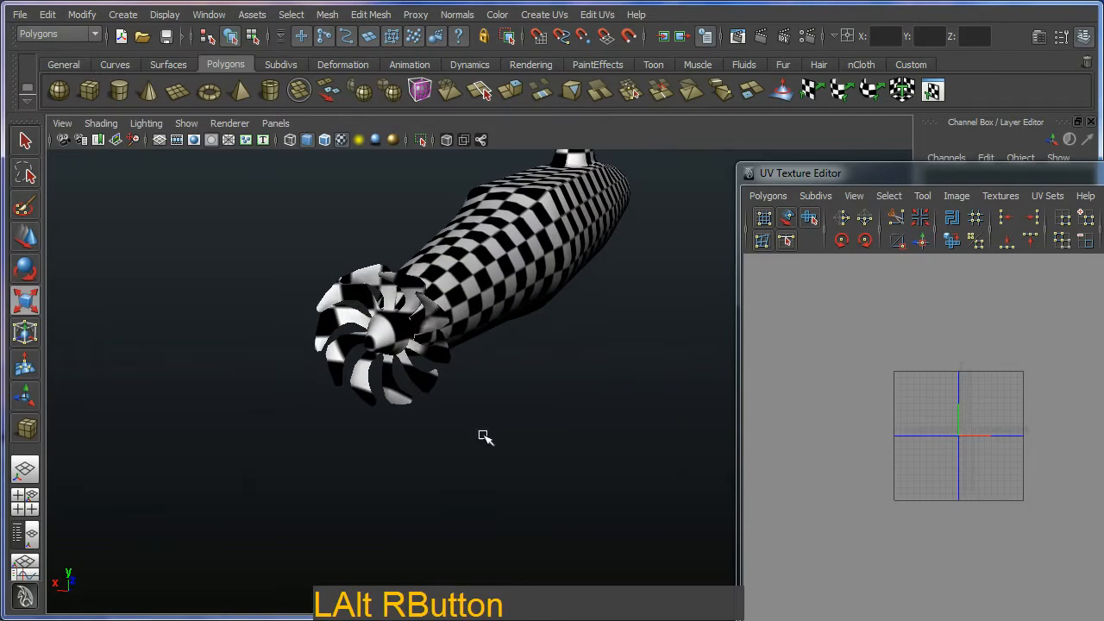
{"action": "left_click", "coordinate": [395, 331]}
{"action": "middle_click_drag", "start_coordinate": [518, 382], "coordinate": [452, 388], "text": "alt"}
{"action": "right_click_drag", "start_coordinate": [451, 387], "coordinate": [553, 456], "text": "alt"}
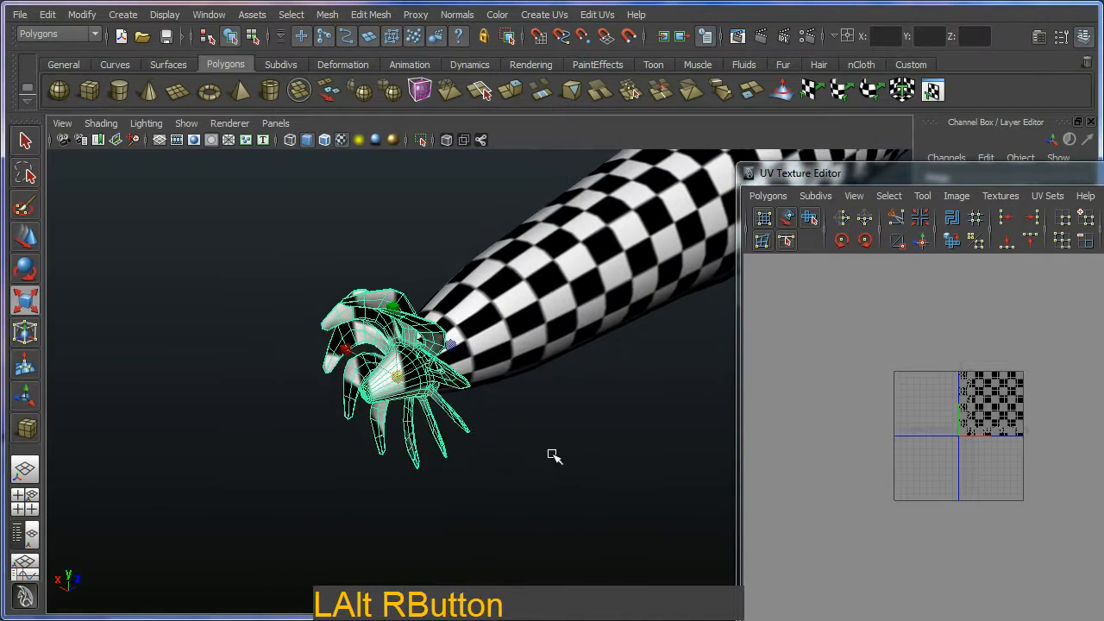
{"action": "key", "text": "shift+i"}
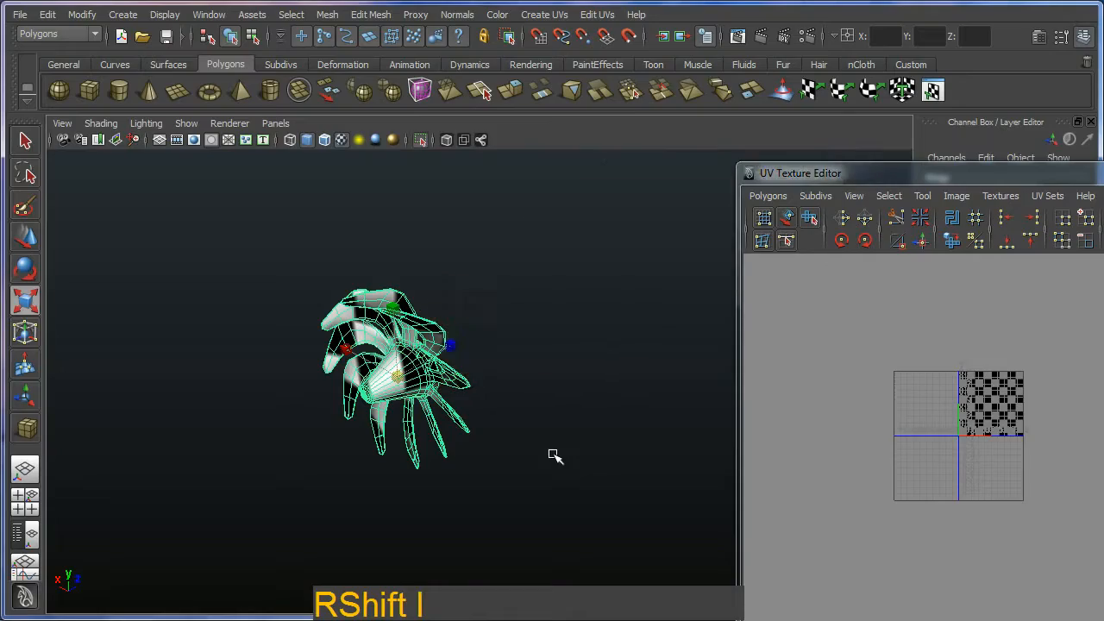
Examine the isolated propeller's blades and cone-shaped hub from the front and the sides.
{"action": "left_click_drag", "start_coordinate": [557, 438], "coordinate": [603, 365], "text": "alt"}
{"action": "left_click_drag", "start_coordinate": [537, 358], "coordinate": [561, 396], "text": "alt"}
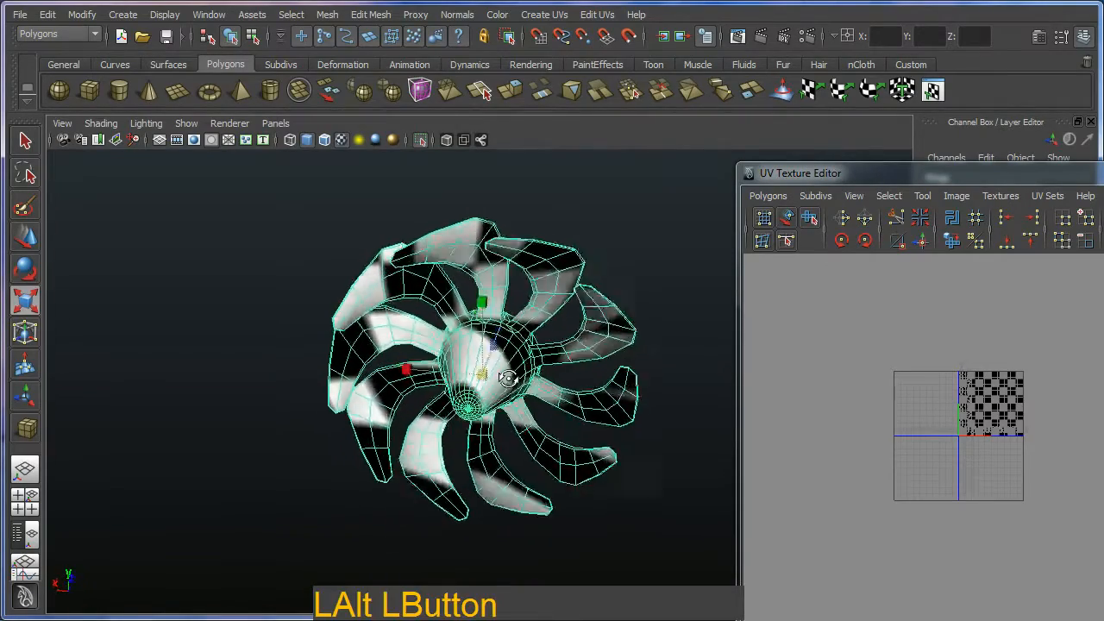
{"action": "middle_click_drag", "start_coordinate": [561, 397], "coordinate": [533, 370], "text": "alt"}
{"action": "left_click_drag", "start_coordinate": [533, 369], "coordinate": [719, 372], "text": "alt"}
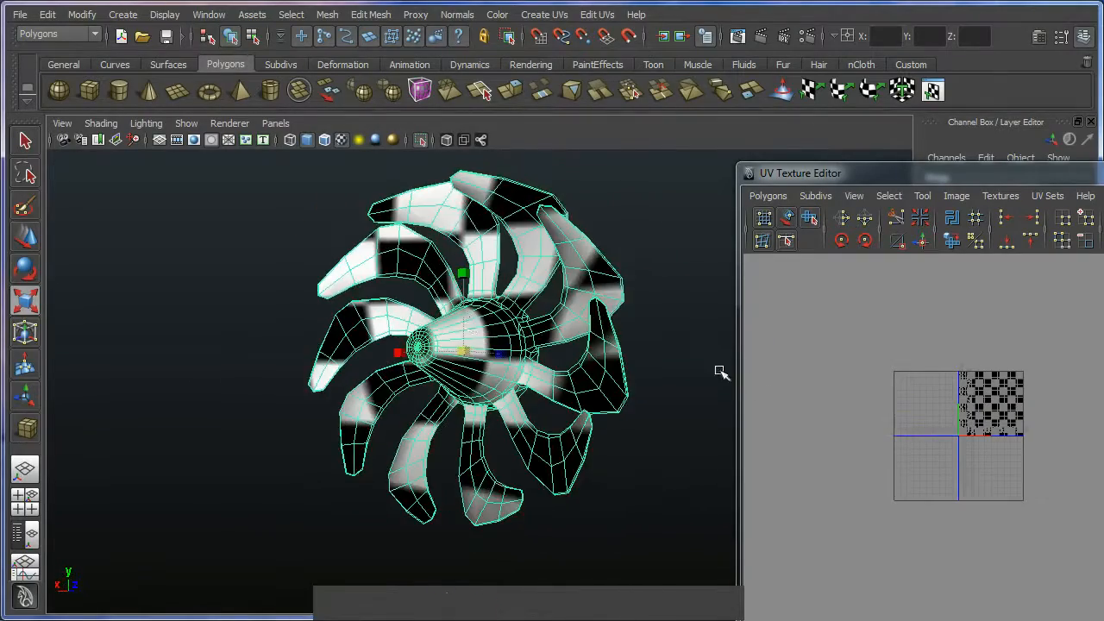
{"action": "left_click_drag", "start_coordinate": [448, 324], "coordinate": [520, 346], "text": "alt"}
{"action": "right_click_drag", "start_coordinate": [531, 388], "coordinate": [572, 444], "text": "alt"}
{"action": "left_click_drag", "start_coordinate": [562, 427], "coordinate": [577, 376], "text": "alt"}
{"action": "right_click_drag", "start_coordinate": [578, 378], "coordinate": [526, 365], "text": "alt"}
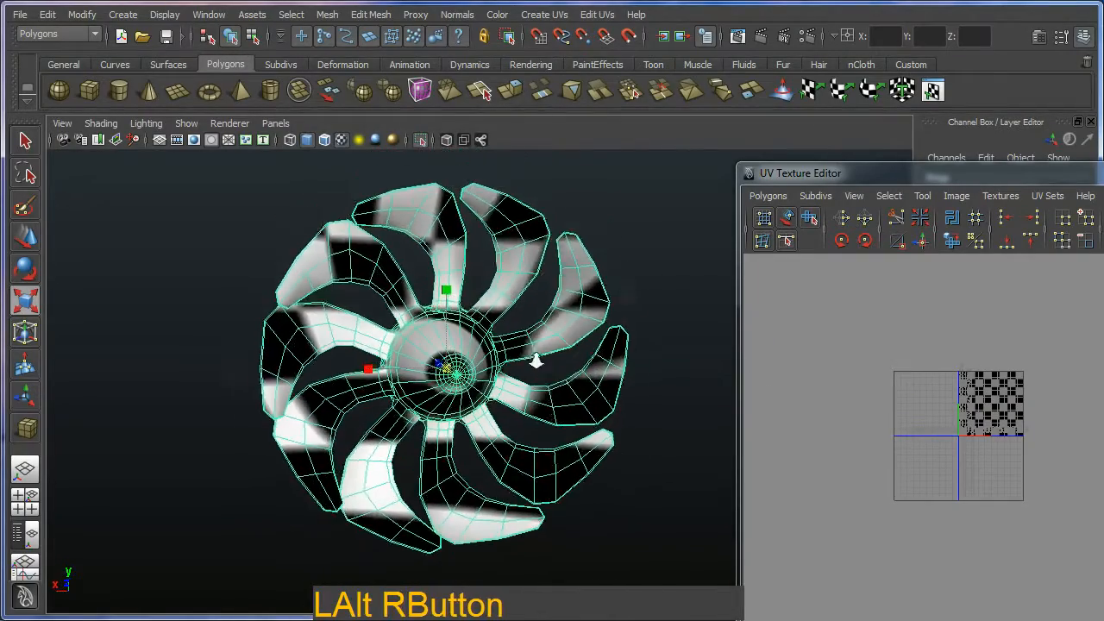
{"action": "left_click_drag", "start_coordinate": [525, 365], "coordinate": [497, 360], "text": "alt"}
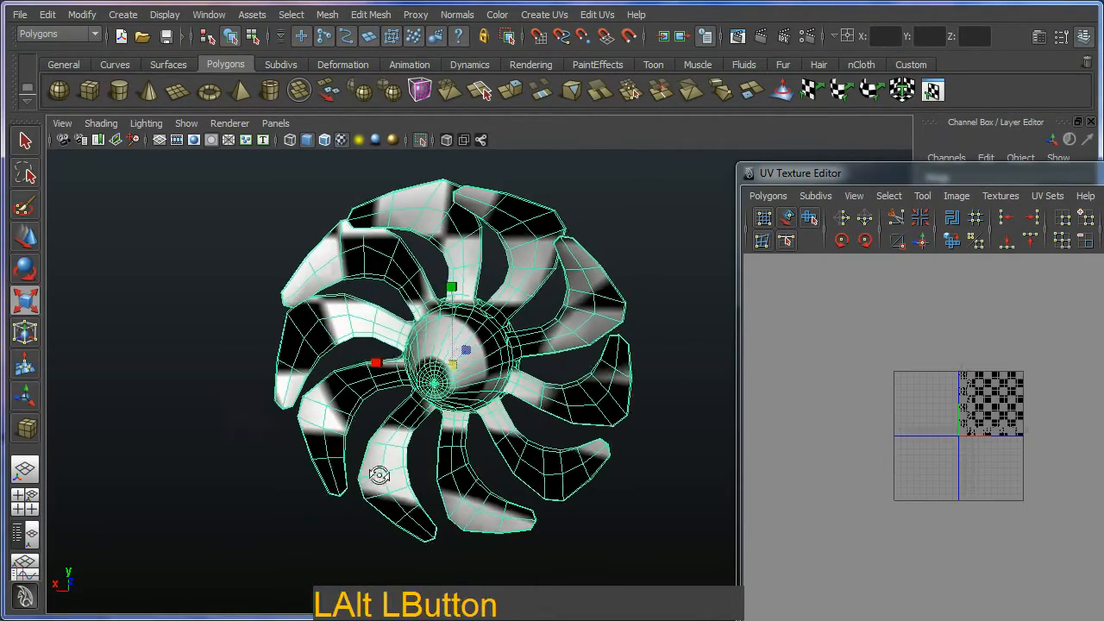
{"action": "left_click_drag", "start_coordinate": [378, 475], "coordinate": [459, 460], "text": "alt"}
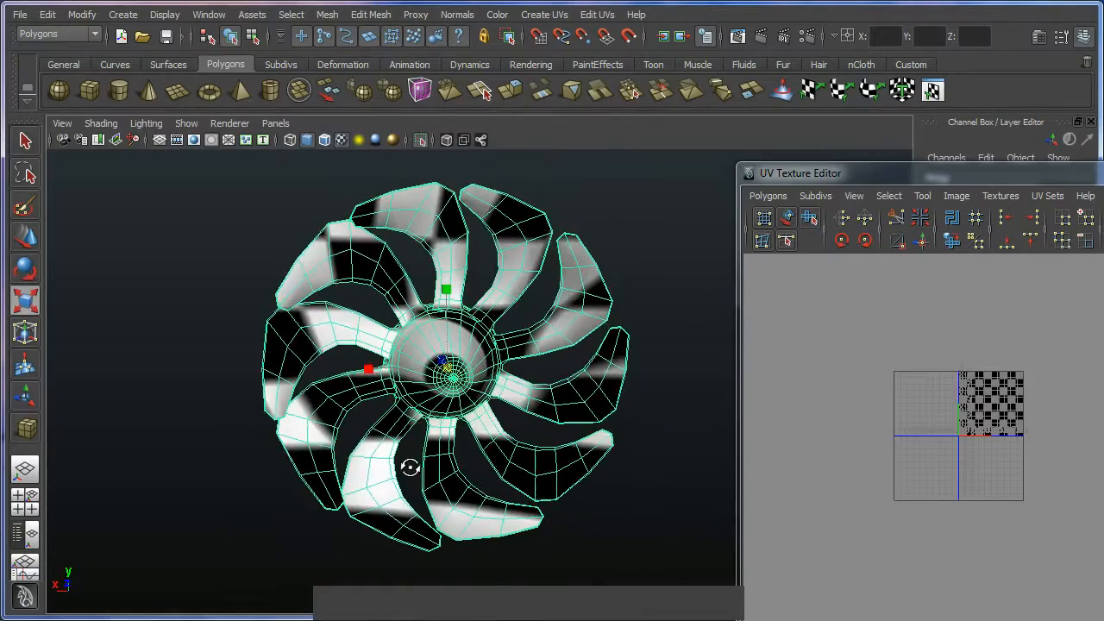
Apply a planar mapping to the whole propeller, projected face-on, and move the UV Texture Editor so the full shell can be inspected.
{"action": "left_click", "coordinate": [557, 15]}
{"action": "left_click", "coordinate": [565, 39]}
{"action": "middle_click_drag", "start_coordinate": [971, 405], "coordinate": [1052, 604], "text": "alt"}
{"action": "scroll", "coordinate": [911, 433], "scroll_direction": "up", "scroll_amount": 7}
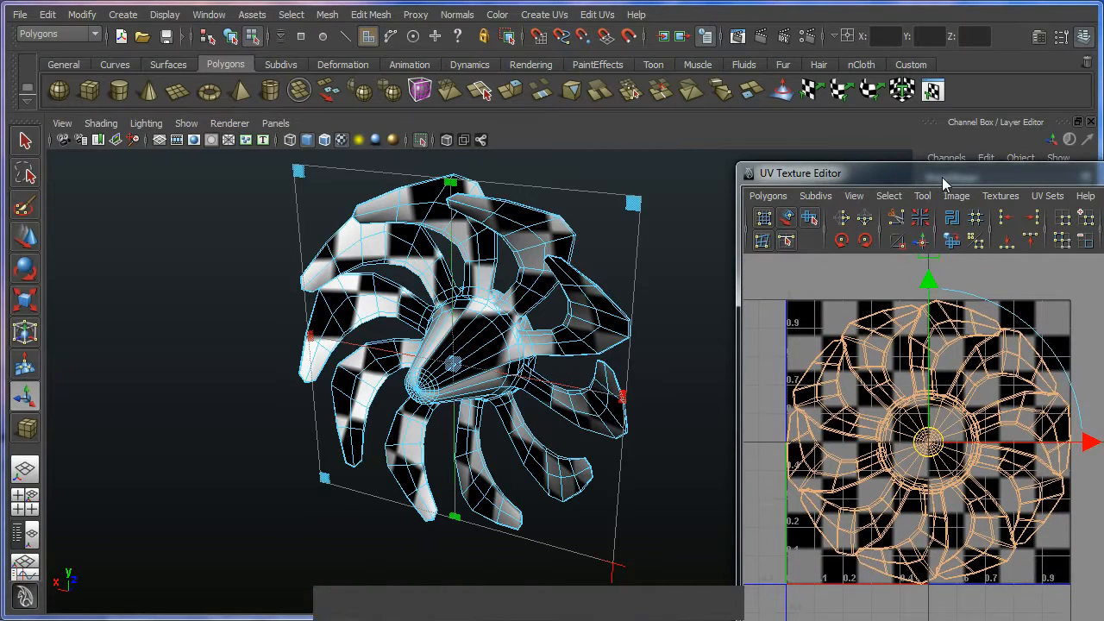
{"action": "left_click_drag", "start_coordinate": [944, 184], "coordinate": [809, 63]}
{"action": "middle_click_drag", "start_coordinate": [822, 340], "coordinate": [871, 296], "text": "alt"}
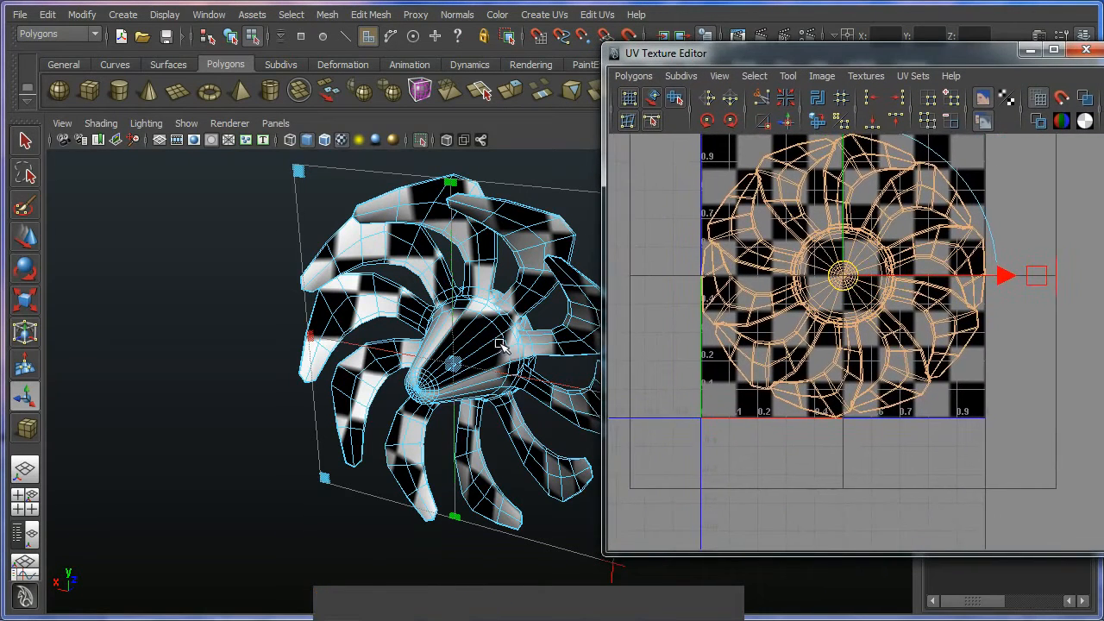
Examine the checker pattern on the propeller's blades, hub cone and back for stretching caused by the planar mapping.
{"action": "left_click_drag", "start_coordinate": [500, 344], "coordinate": [389, 336], "text": "alt"}
{"action": "middle_click_drag", "start_coordinate": [418, 358], "coordinate": [369, 363], "text": "alt"}
{"action": "left_click_drag", "start_coordinate": [322, 356], "coordinate": [305, 351], "text": "alt"}
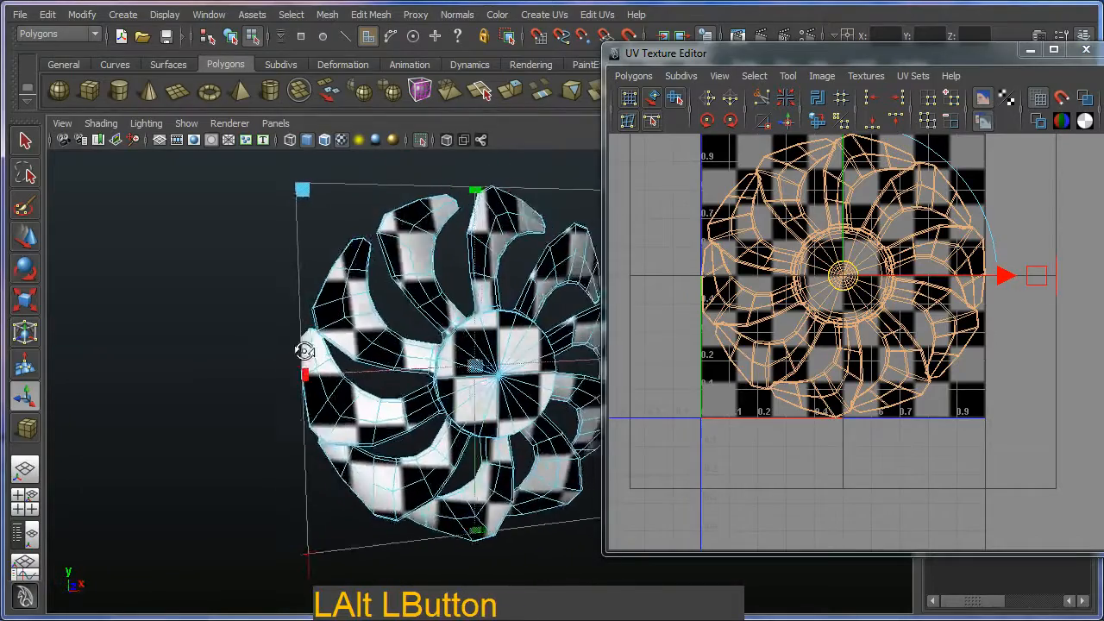
{"action": "left_click_drag", "start_coordinate": [458, 351], "coordinate": [635, 348], "text": "alt"}
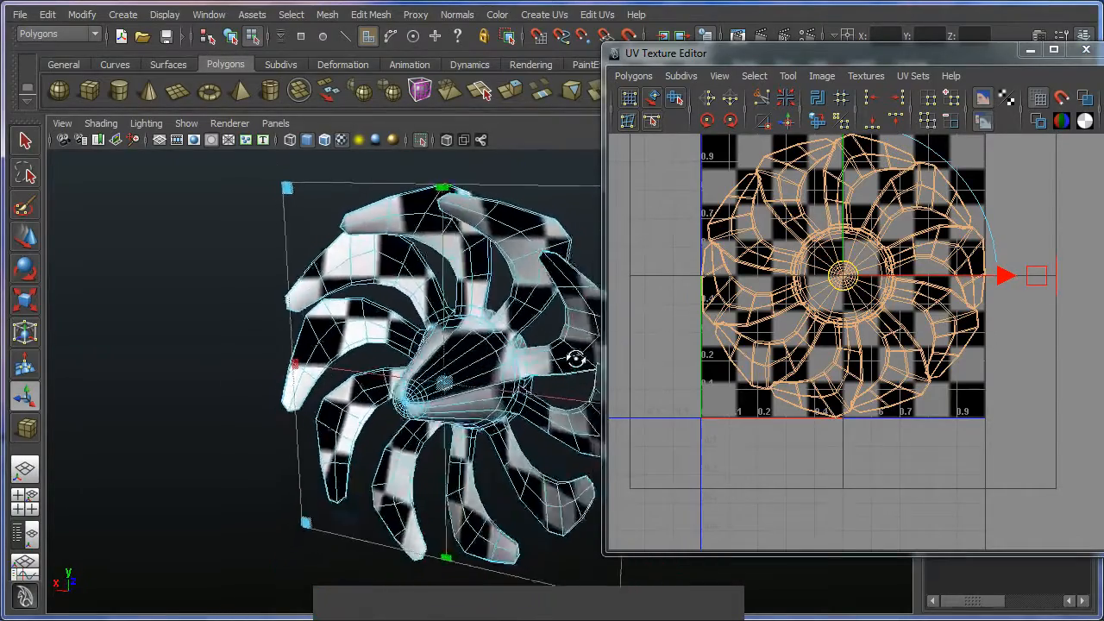
{"action": "right_click_drag", "start_coordinate": [522, 406], "coordinate": [390, 399], "text": "alt"}
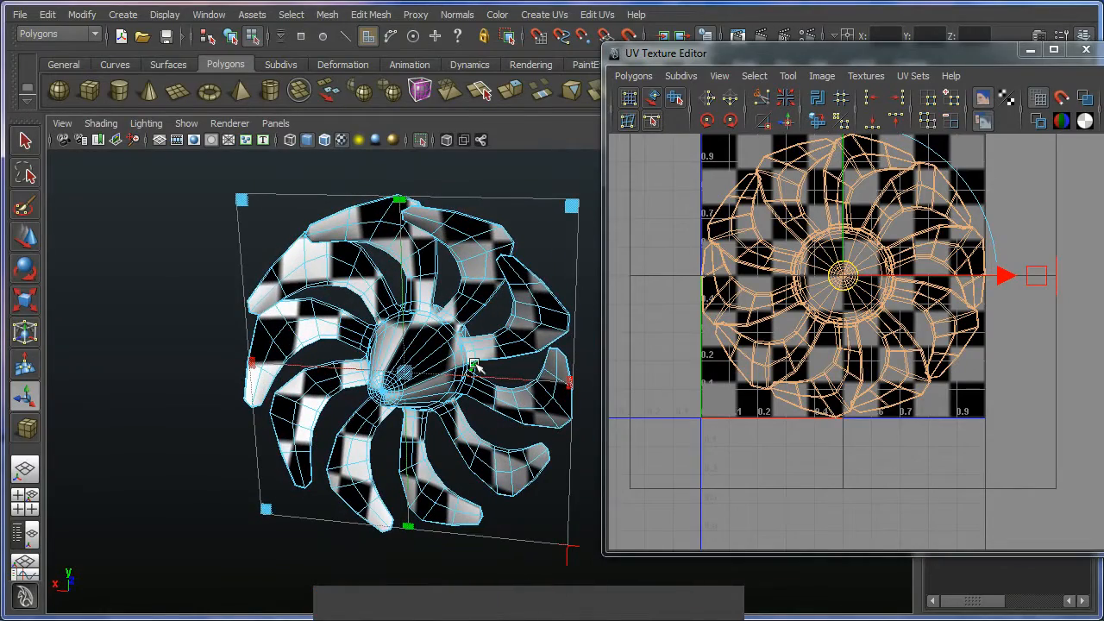
{"action": "left_click_drag", "start_coordinate": [541, 337], "coordinate": [402, 369], "text": "alt"}
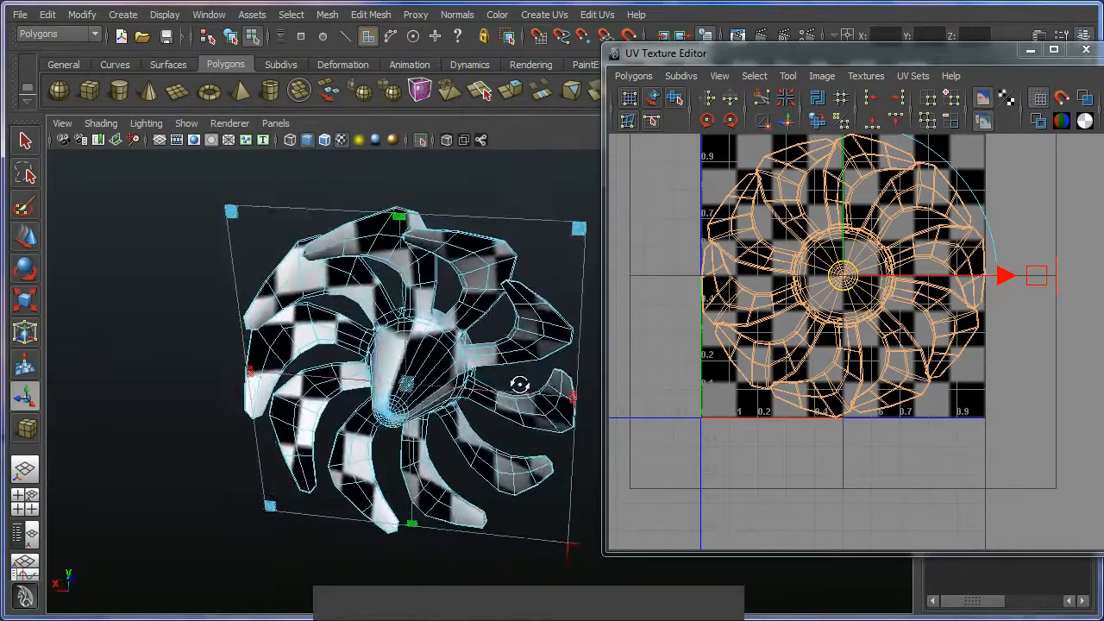
{"action": "left_click_drag", "start_coordinate": [519, 384], "coordinate": [361, 382], "text": "alt"}
{"action": "middle_click_drag", "start_coordinate": [361, 383], "coordinate": [358, 392], "text": "alt"}
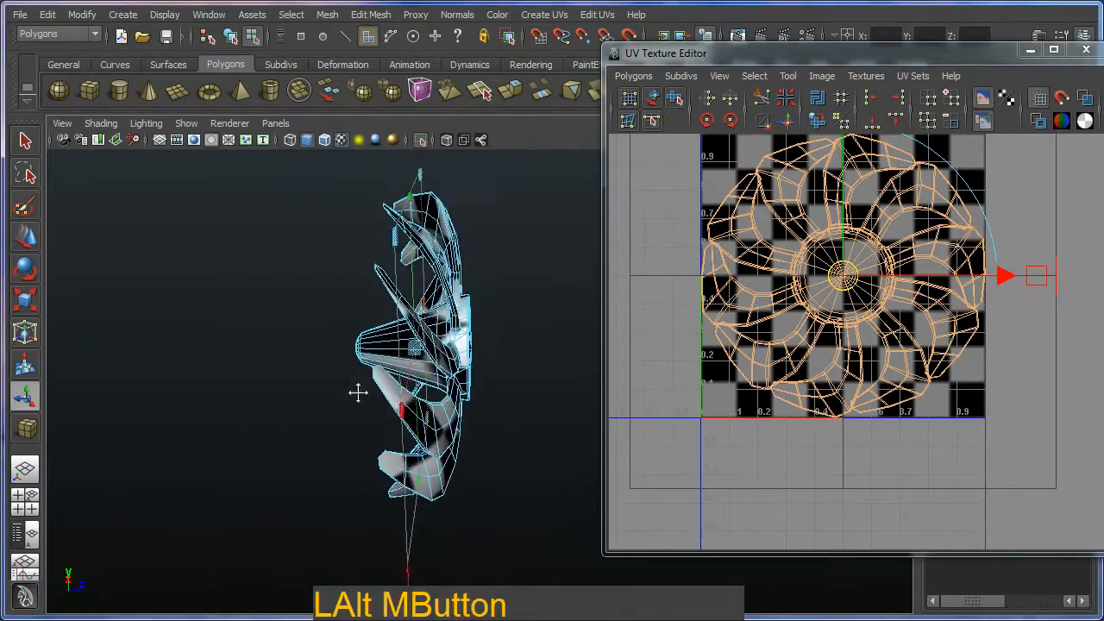
{"action": "left_click_drag", "start_coordinate": [358, 393], "coordinate": [395, 431], "text": "alt"}
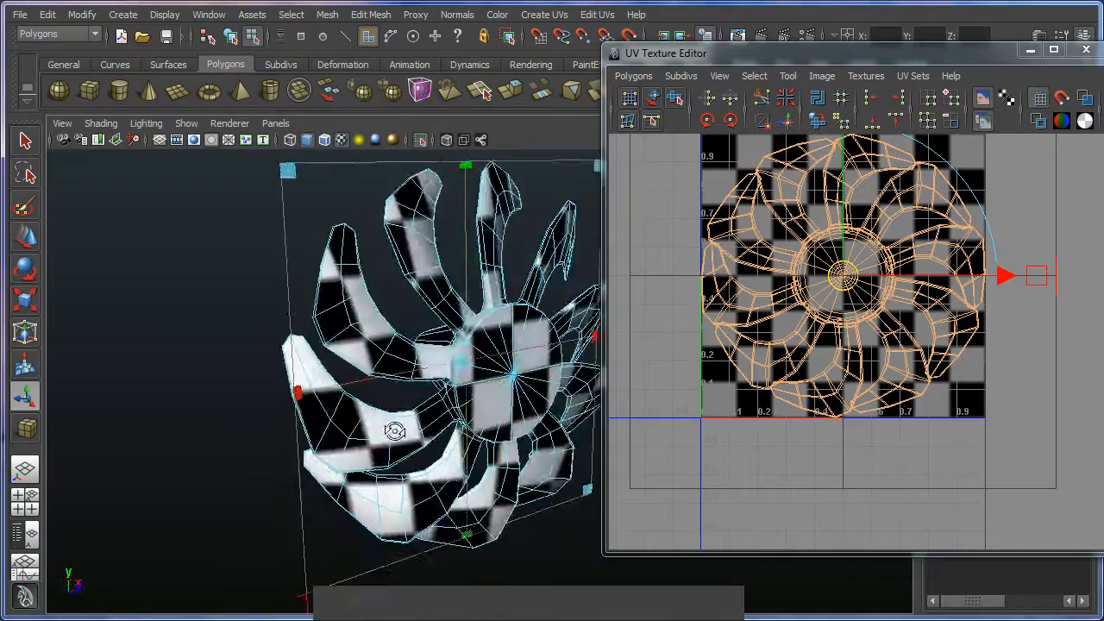
{"action": "right_click_drag", "start_coordinate": [395, 431], "coordinate": [446, 405], "text": "alt"}
{"action": "left_click_drag", "start_coordinate": [446, 406], "coordinate": [486, 406], "text": "alt"}
Return to object selection, deselect the propeller and end its isolation.
{"action": "key", "text": "F8"}
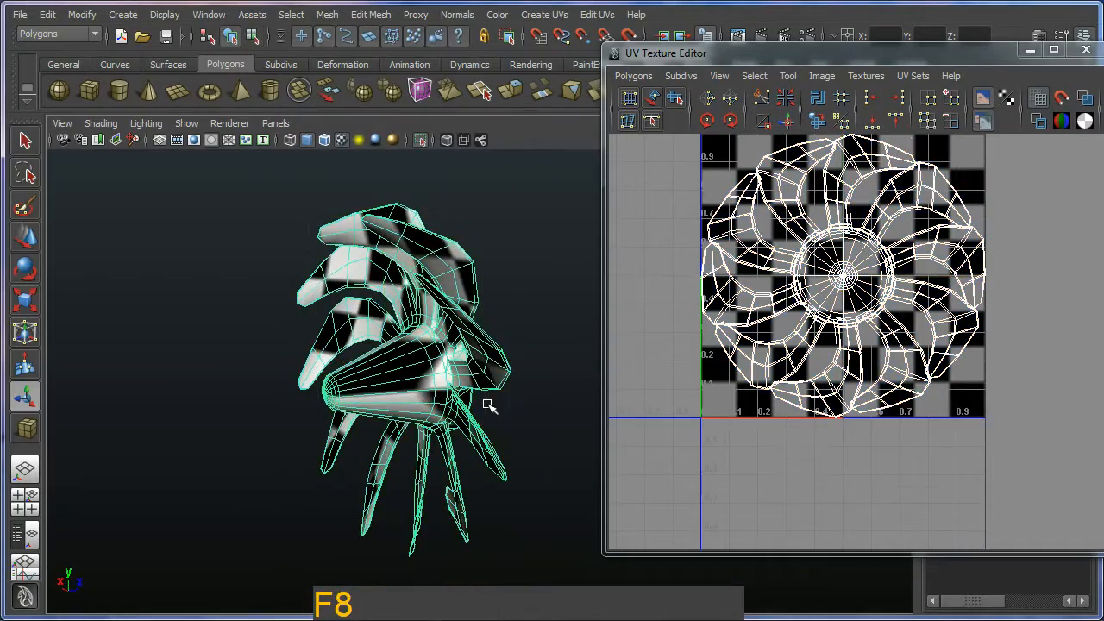
{"action": "left_click_drag", "start_coordinate": [409, 367], "coordinate": [424, 388], "text": "alt"}
{"action": "middle_click_drag", "start_coordinate": [412, 392], "coordinate": [368, 389], "text": "alt"}
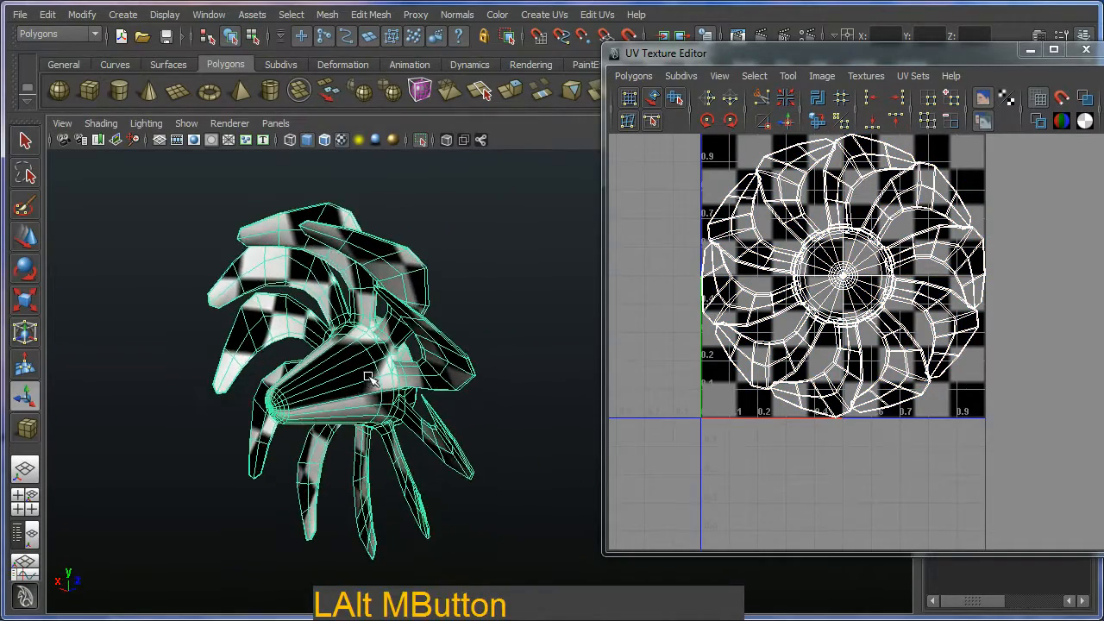
{"action": "left_click_drag", "start_coordinate": [368, 389], "coordinate": [320, 365], "text": "alt"}
{"action": "left_click", "coordinate": [524, 327]}
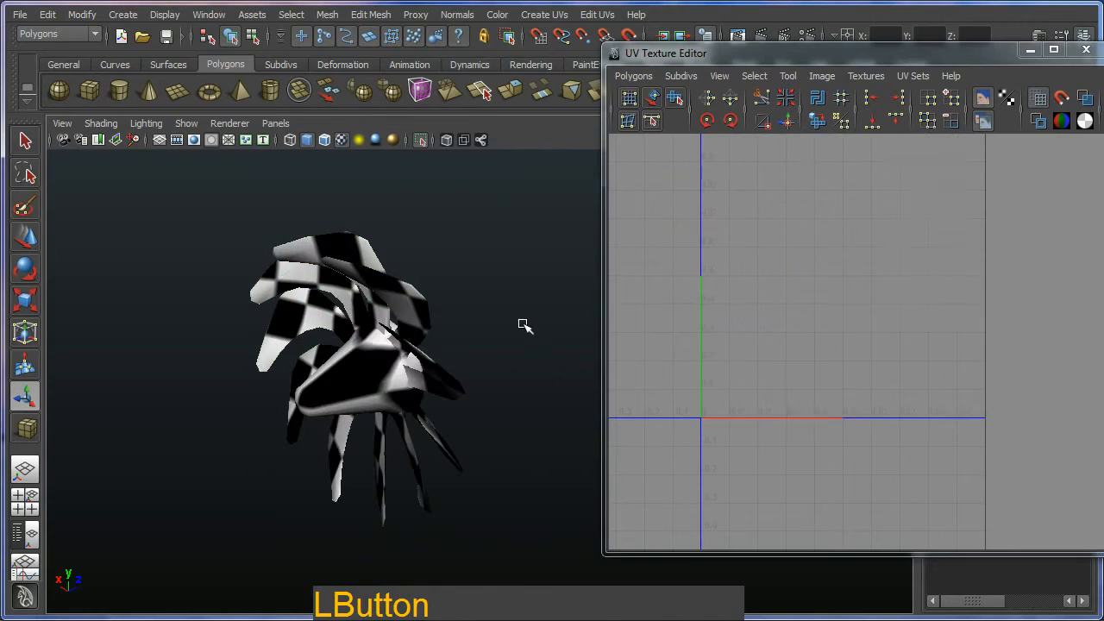
{"action": "key", "text": "shift+i"}
Select the submarine hull and hide it so only the propeller is shown.
{"action": "left_click", "coordinate": [524, 325]}
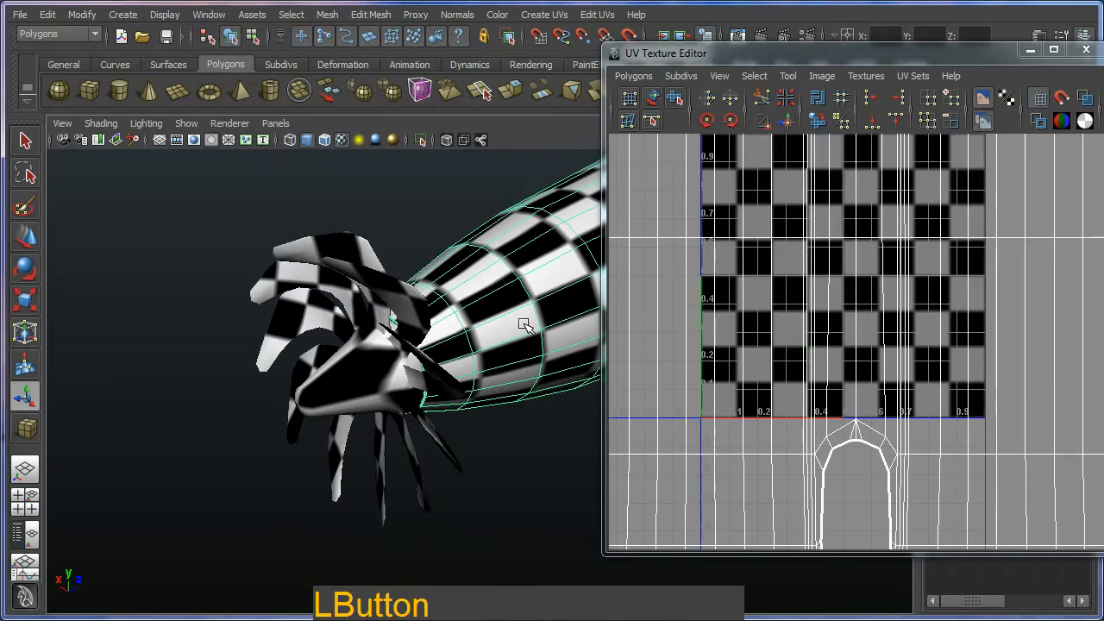
{"action": "right_click_drag", "start_coordinate": [531, 326], "coordinate": [365, 330], "text": "alt"}
{"action": "left_click_drag", "start_coordinate": [365, 331], "coordinate": [382, 328], "text": "alt"}
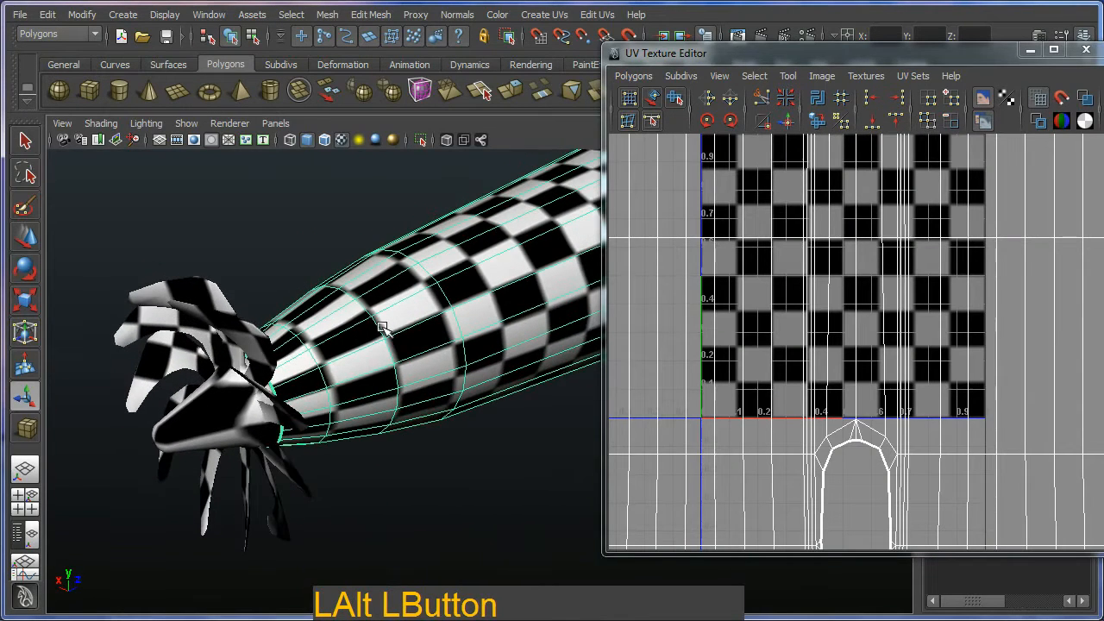
{"action": "key", "text": "ctrl+h"}
Duplicate the propeller and move the copy along the Z axis, away from the original.
{"action": "left_click", "coordinate": [273, 401]}
{"action": "middle_click_drag", "start_coordinate": [274, 401], "coordinate": [372, 353], "text": "alt"}
{"action": "key", "text": "w"}
{"action": "left_click_drag", "start_coordinate": [371, 356], "coordinate": [339, 366], "text": "alt"}
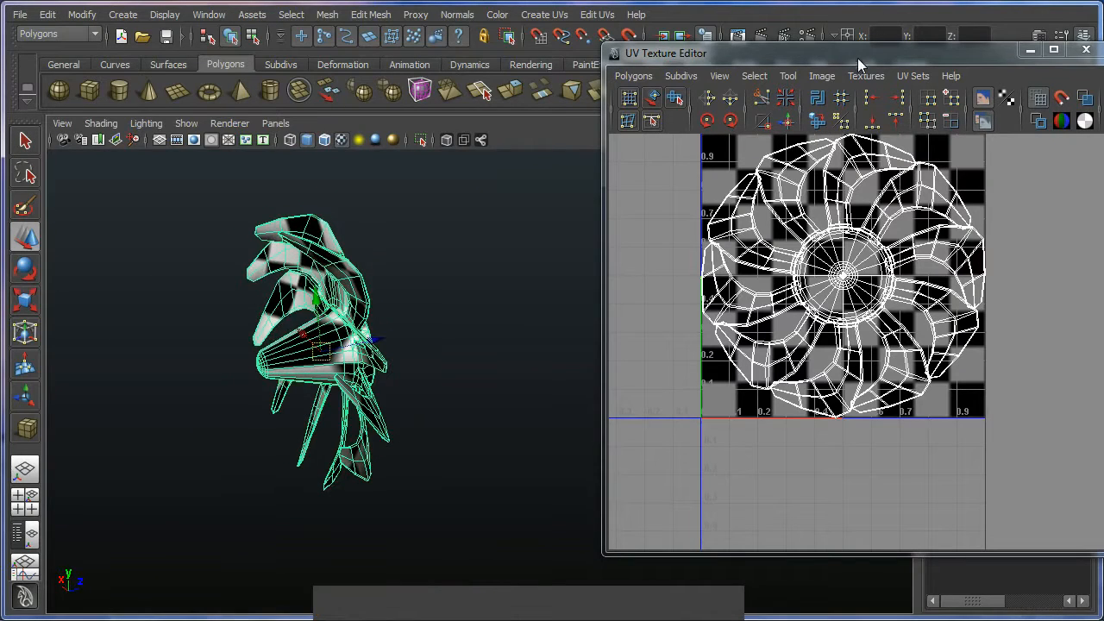
{"action": "left_click_drag", "start_coordinate": [857, 58], "coordinate": [872, 109]}
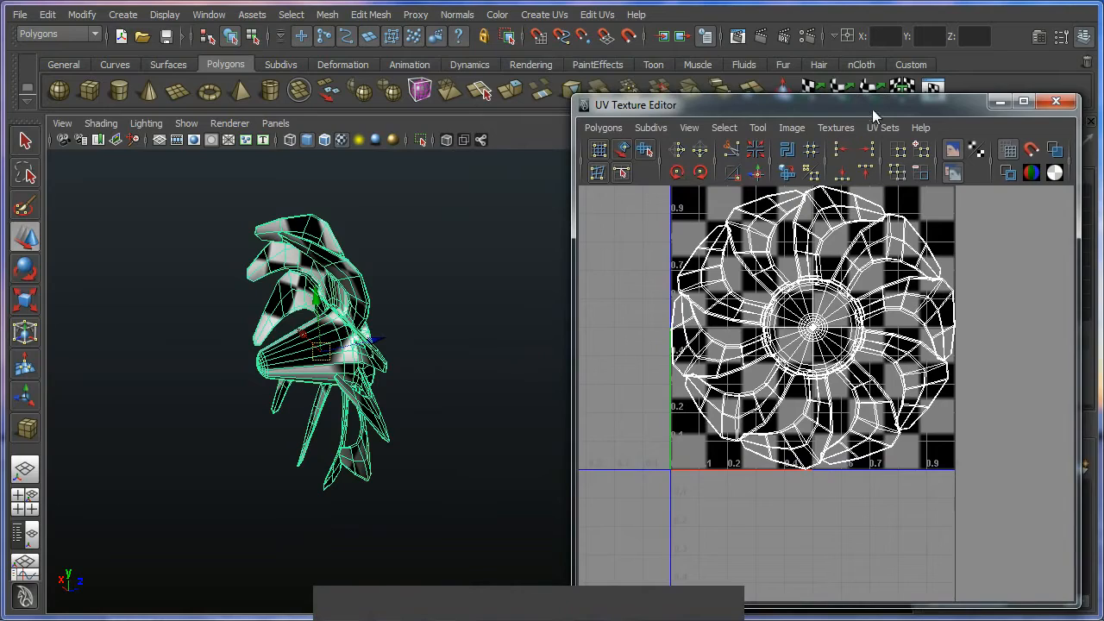
{"action": "middle_click_drag", "start_coordinate": [343, 319], "coordinate": [334, 315], "text": "alt"}
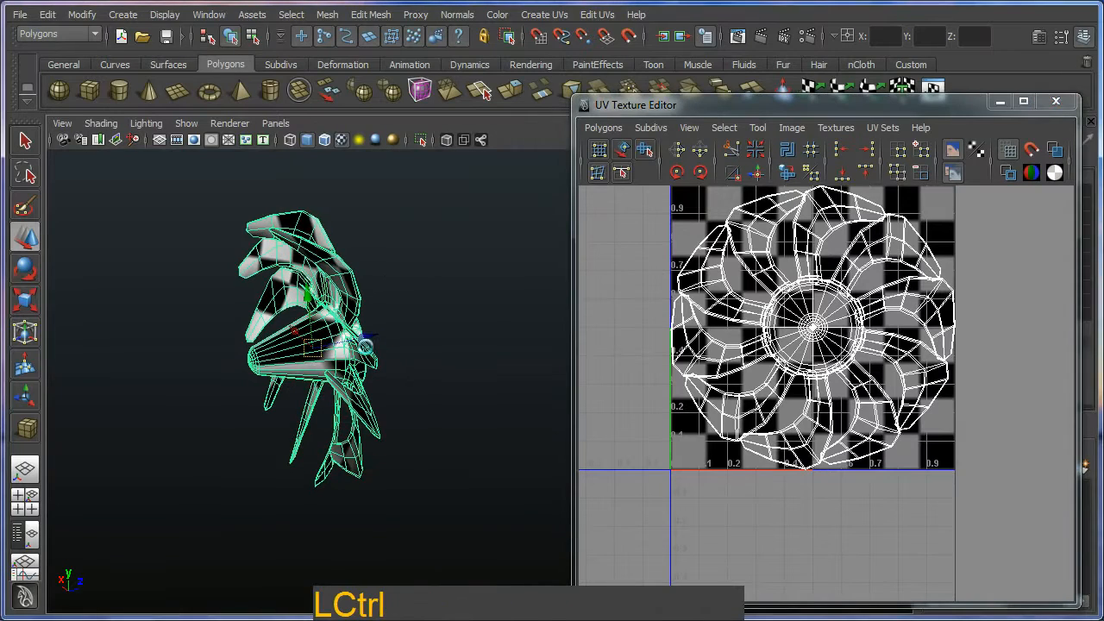
{"action": "left_click_drag", "start_coordinate": [369, 336], "coordinate": [422, 345]}
{"action": "middle_click_drag", "start_coordinate": [426, 347], "coordinate": [436, 322], "text": "alt"}
{"action": "left_click_drag", "start_coordinate": [437, 323], "coordinate": [434, 311], "text": "alt"}
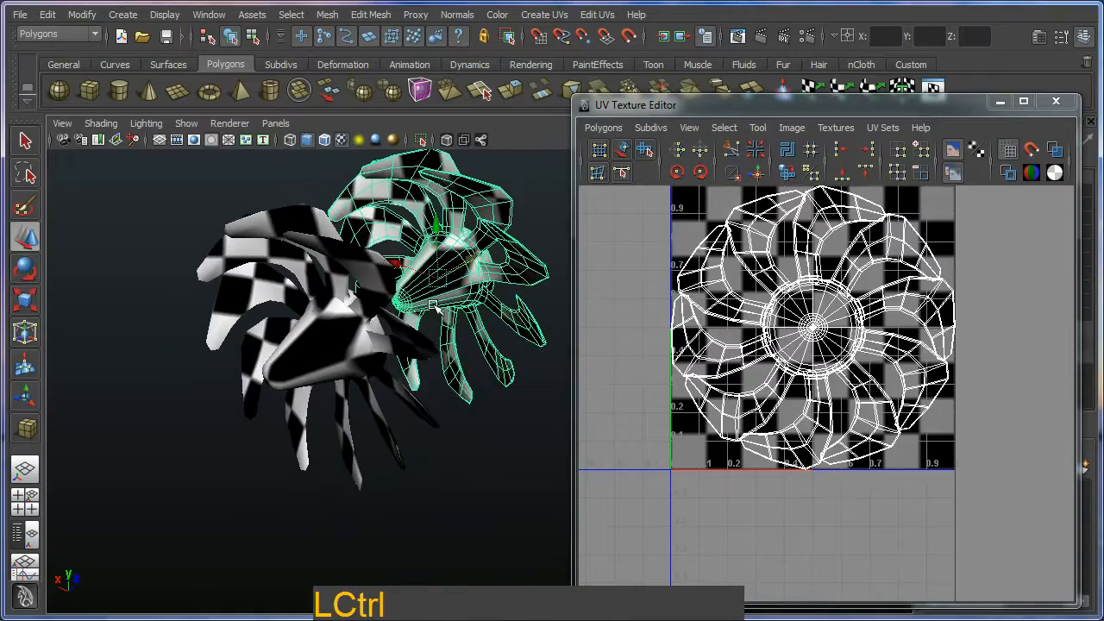
Hide the displaced propeller copy and select the remaining original.
{"action": "key", "text": "ctrl+h"}
{"action": "left_click_drag", "start_coordinate": [453, 358], "coordinate": [423, 359], "text": "alt"}
{"action": "left_click", "coordinate": [336, 352]}
Examine how the blades repeat around the remaining propeller's hub, viewing it from the front and at an angle.
{"action": "left_click_drag", "start_coordinate": [336, 352], "coordinate": [388, 371], "text": "alt"}
{"action": "right_click_drag", "start_coordinate": [388, 371], "coordinate": [414, 401], "text": "alt"}
{"action": "middle_click_drag", "start_coordinate": [414, 401], "coordinate": [468, 413], "text": "alt"}
{"action": "right_click_drag", "start_coordinate": [469, 413], "coordinate": [431, 397], "text": "alt"}
{"action": "left_click_drag", "start_coordinate": [431, 396], "coordinate": [453, 377], "text": "alt"}
{"action": "right_click_drag", "start_coordinate": [454, 376], "coordinate": [441, 363], "text": "alt"}
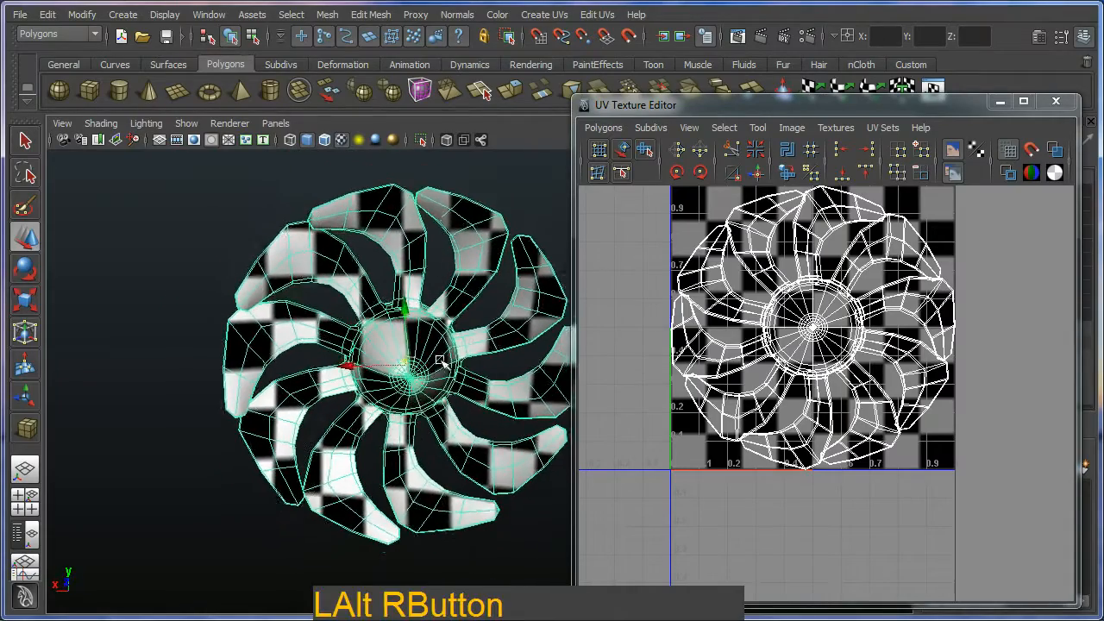
{"action": "left_click_drag", "start_coordinate": [441, 362], "coordinate": [404, 370], "text": "alt"}
{"action": "right_click_drag", "start_coordinate": [404, 370], "coordinate": [406, 434], "text": "alt"}
{"action": "left_click", "coordinate": [405, 434]}
{"action": "key", "text": "ctrl+z"}
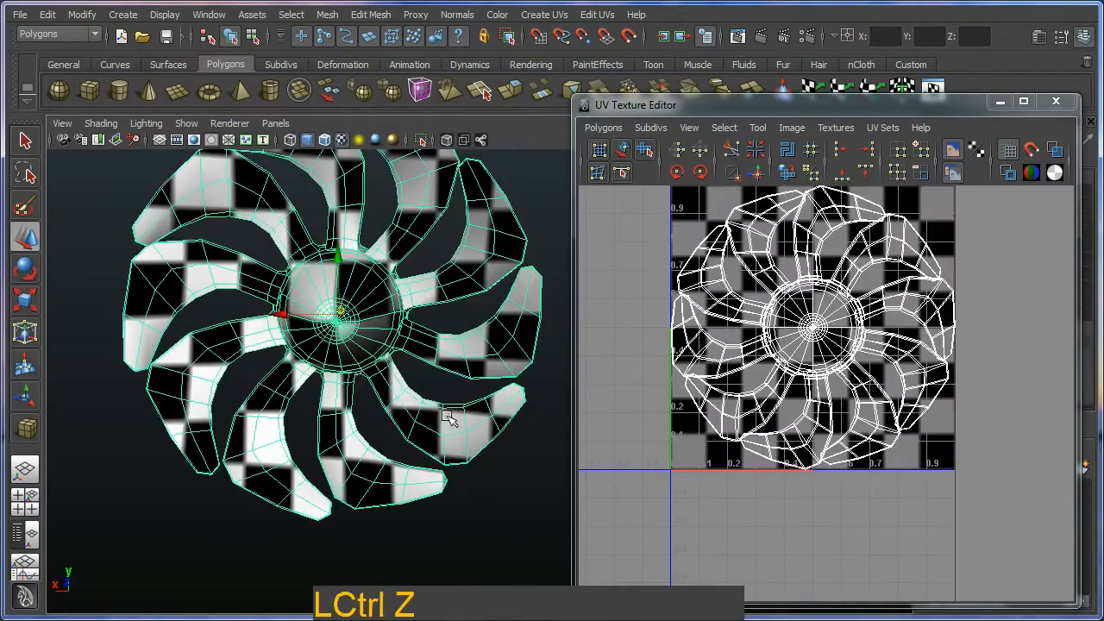
{"action": "left_click_drag", "start_coordinate": [451, 423], "coordinate": [417, 421], "text": "alt"}
{"action": "left_click_drag", "start_coordinate": [465, 393], "coordinate": [377, 338], "text": "alt"}
Move the UV Texture Editor clear of the propeller and switch the model to face selection.
{"action": "left_click_drag", "start_coordinate": [696, 118], "coordinate": [789, 167]}
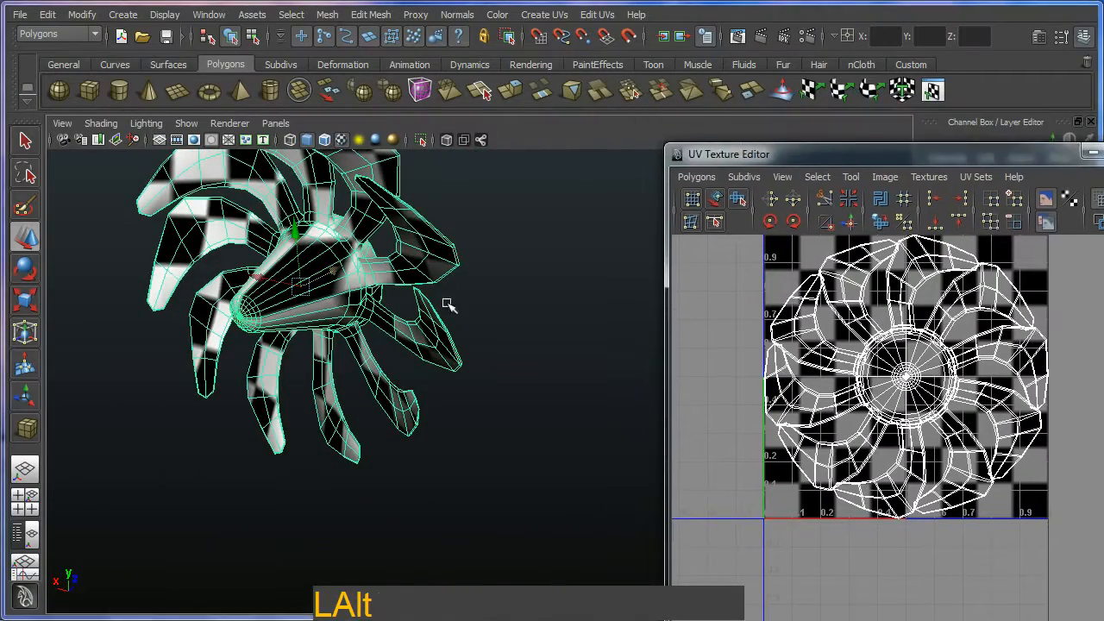
{"action": "middle_click_drag", "start_coordinate": [446, 305], "coordinate": [518, 320], "text": "alt"}
{"action": "left_click_drag", "start_coordinate": [517, 320], "coordinate": [466, 329], "text": "alt"}
{"action": "right_click_drag", "start_coordinate": [465, 329], "coordinate": [479, 377], "text": "alt"}
{"action": "key", "text": "F11"}
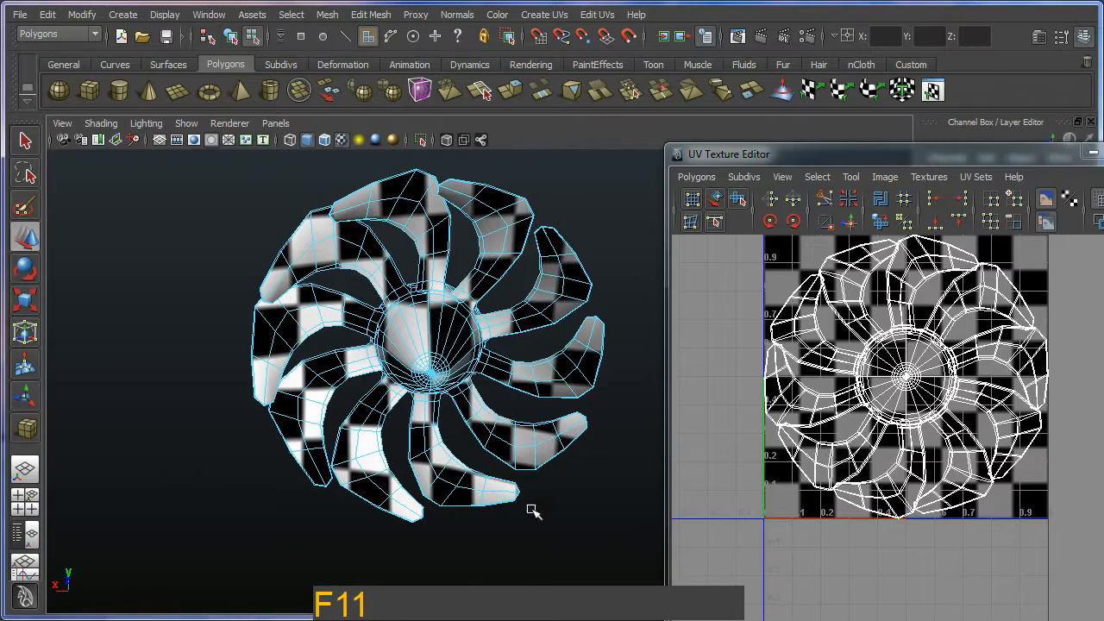
Delete the faces of the propeller's side and lower blades with the adjoining hub sections, keeping the uppermost blades and the hub tip.
{"action": "left_click_drag", "start_coordinate": [580, 522], "coordinate": [571, 469], "text": "alt"}
{"action": "left_click_drag", "start_coordinate": [387, 356], "coordinate": [390, 313], "text": "alt"}
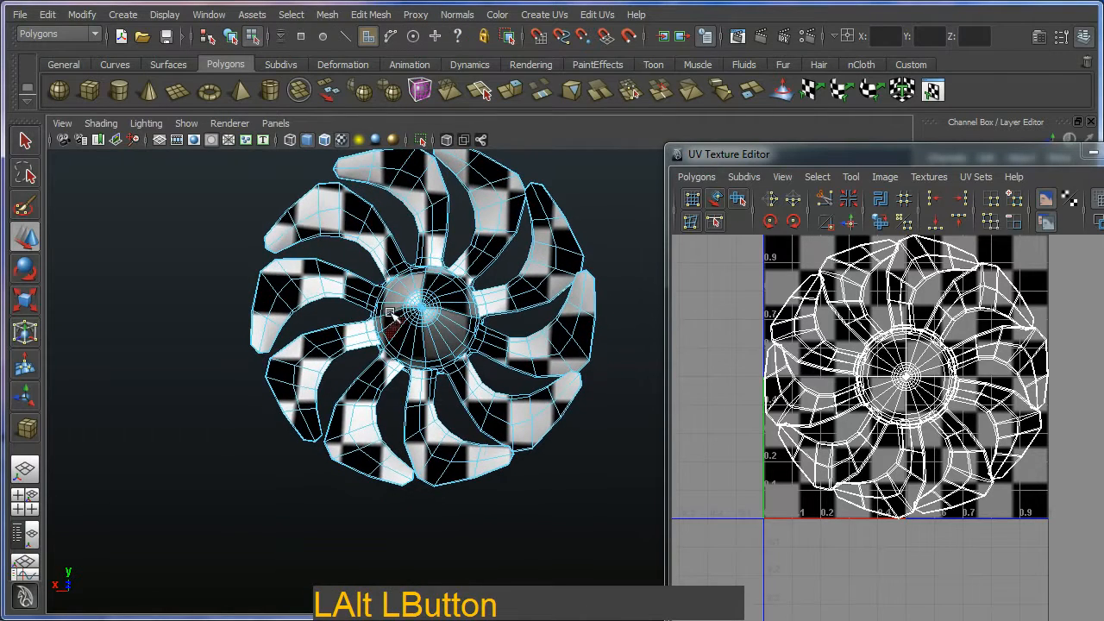
{"action": "left_click_drag", "start_coordinate": [197, 509], "coordinate": [197, 508]}
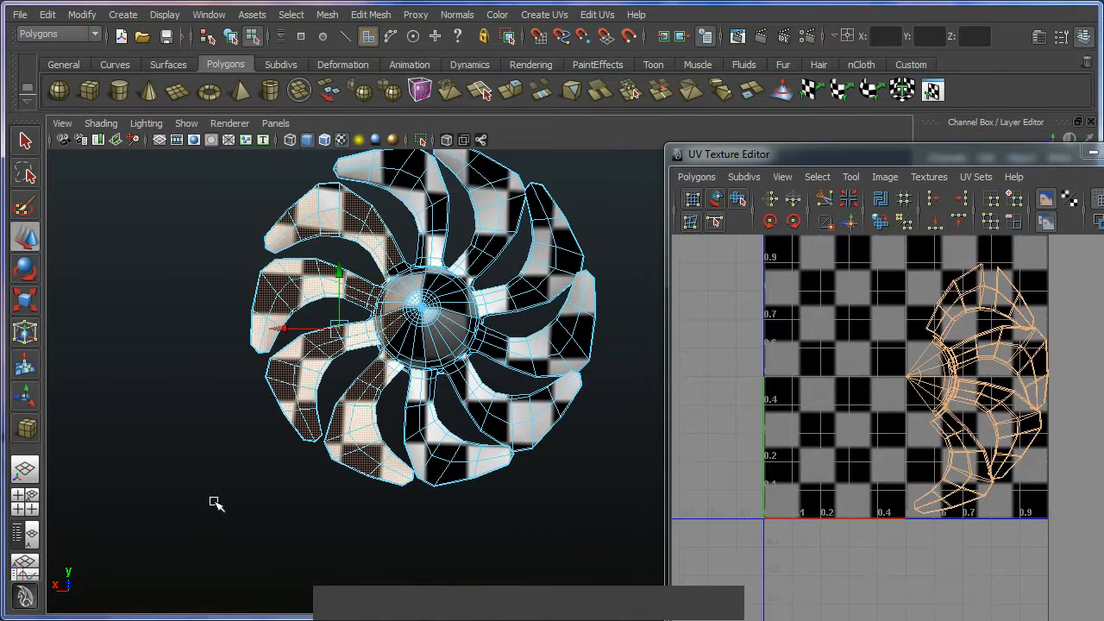
{"action": "key", "text": "Delete"}
{"action": "left_click_drag", "start_coordinate": [545, 526], "coordinate": [355, 360]}
{"action": "key", "text": "Delete"}
{"action": "left_click_drag", "start_coordinate": [480, 421], "coordinate": [480, 422]}
{"action": "key", "text": "Delete"}
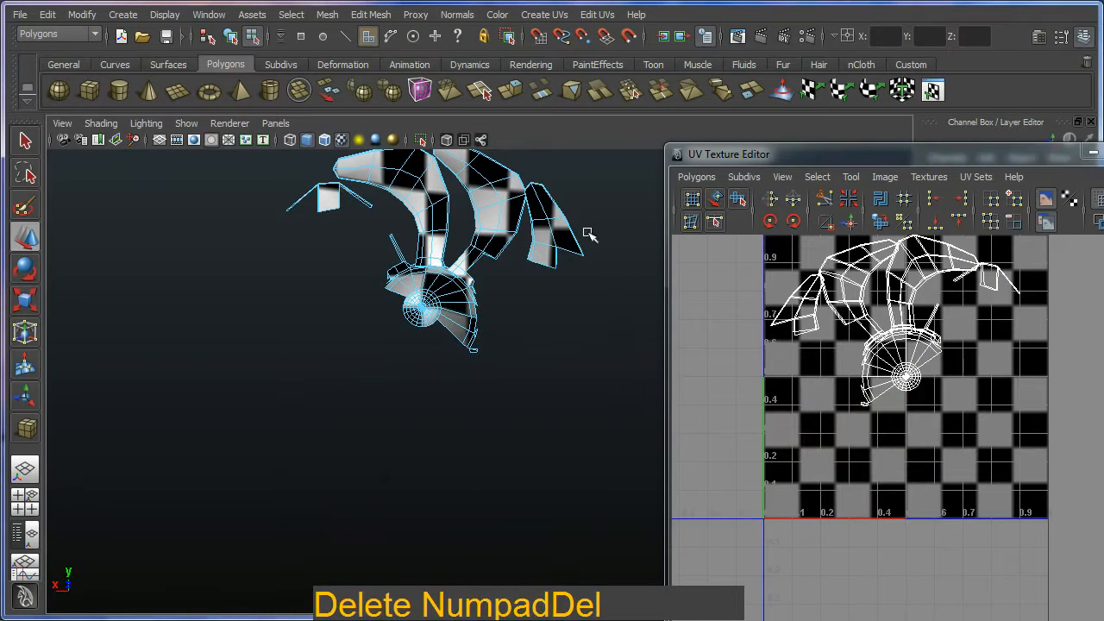
{"action": "left_click_drag", "start_coordinate": [592, 235], "coordinate": [491, 326]}
{"action": "key", "text": "Delete"}
Delete the leftover blade sliver and the hub faces next to it, beside the complete blade.
{"action": "middle_click_drag", "start_coordinate": [421, 292], "coordinate": [474, 345], "text": "alt"}
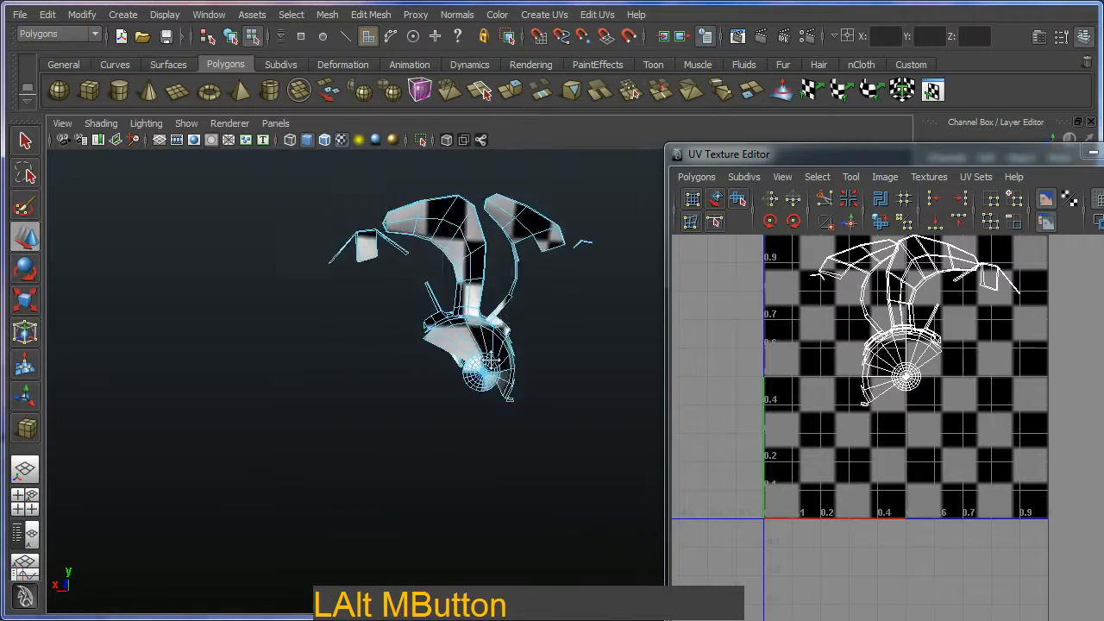
{"action": "left_click_drag", "start_coordinate": [474, 345], "coordinate": [555, 444], "text": "alt"}
{"action": "right_click_drag", "start_coordinate": [554, 444], "coordinate": [530, 526], "text": "alt"}
{"action": "left_click_drag", "start_coordinate": [530, 526], "coordinate": [490, 491], "text": "alt"}
{"action": "right_click_drag", "start_coordinate": [490, 492], "coordinate": [498, 517], "text": "alt"}
{"action": "left_click_drag", "start_coordinate": [498, 517], "coordinate": [470, 478], "text": "alt"}
{"action": "left_click_drag", "start_coordinate": [430, 317], "coordinate": [360, 491]}
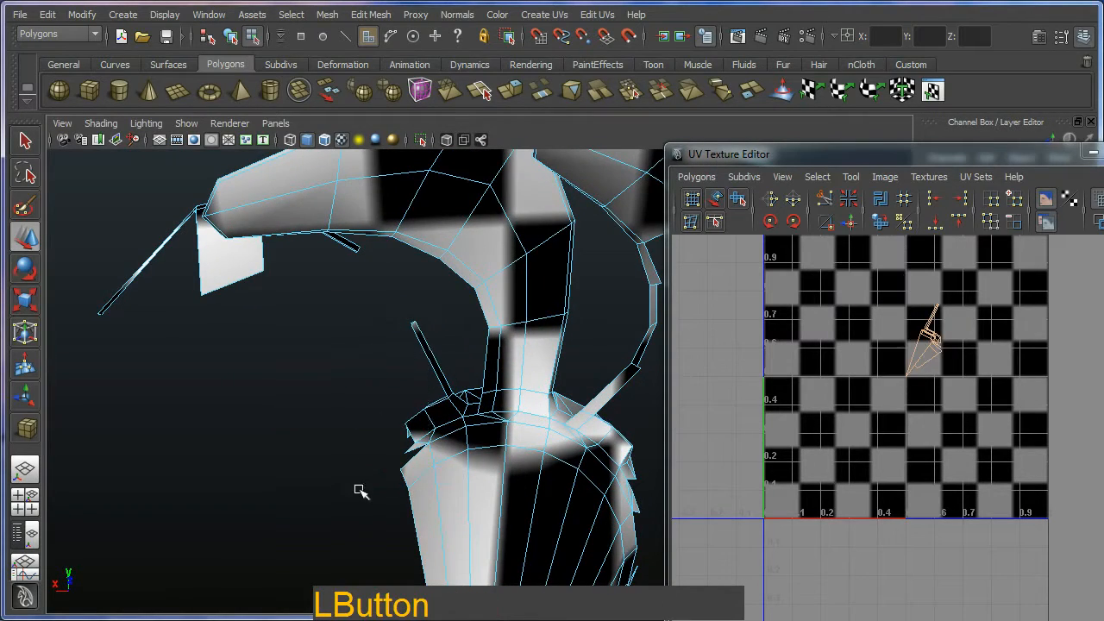
{"action": "key", "text": "Delete"}
{"action": "middle_click_drag", "start_coordinate": [355, 500], "coordinate": [370, 315], "text": "alt"}
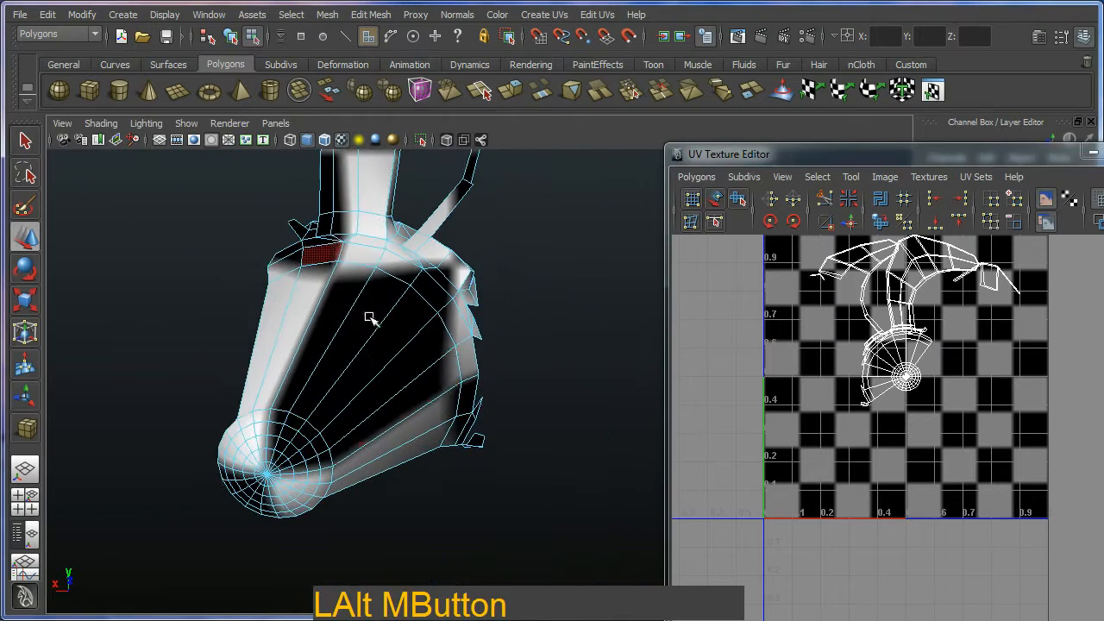
Delete the partial blade and hub faces on one side of the remaining complete blade, down to the rounded hub cap.
{"action": "left_click_drag", "start_coordinate": [370, 315], "coordinate": [497, 382], "text": "alt"}
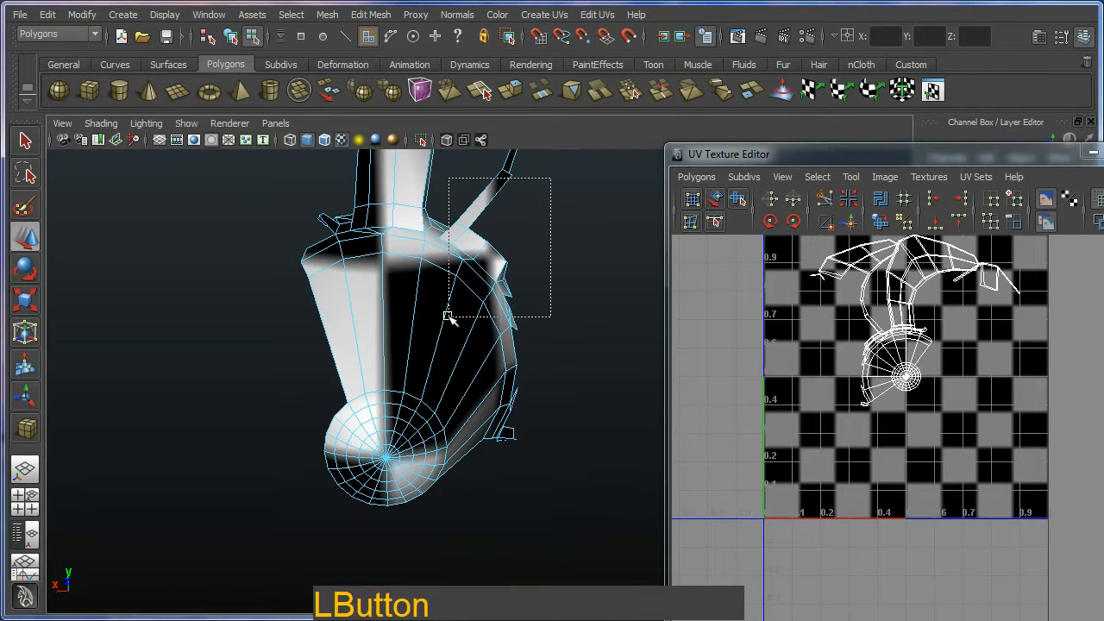
{"action": "left_click_drag", "start_coordinate": [449, 316], "coordinate": [449, 316]}
{"action": "key", "text": "Delete"}
{"action": "left_click_drag", "start_coordinate": [573, 316], "coordinate": [448, 499]}
{"action": "key", "text": "Delete"}
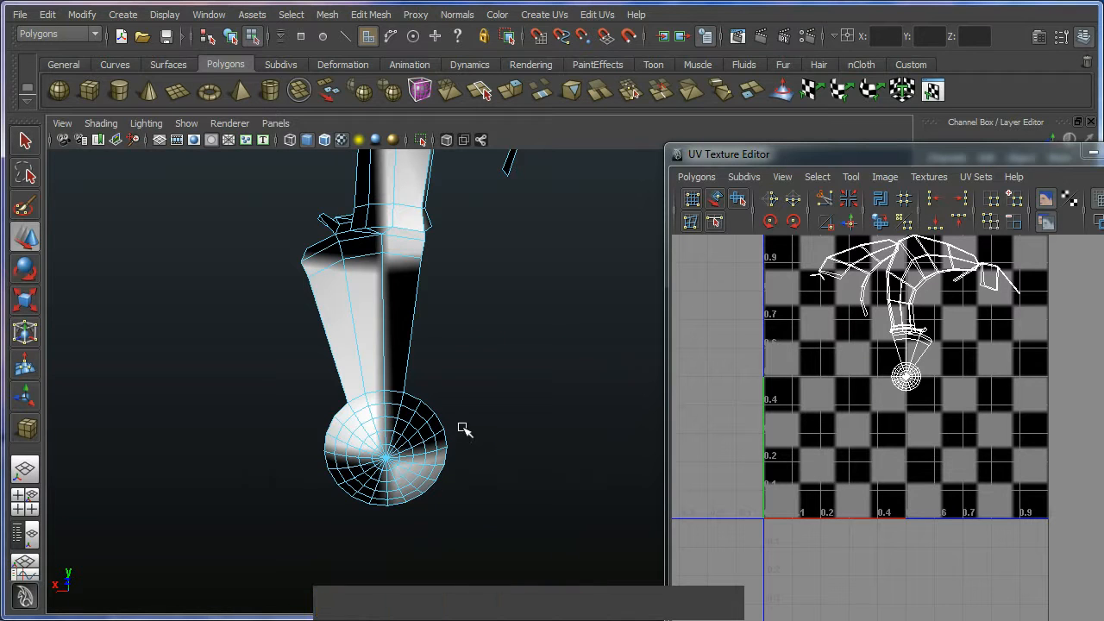
Delete the outer strip of hub faces on the opposite side of the blade, including the adjoining half of the hub cap.
{"action": "left_click_drag", "start_coordinate": [315, 280], "coordinate": [315, 280]}
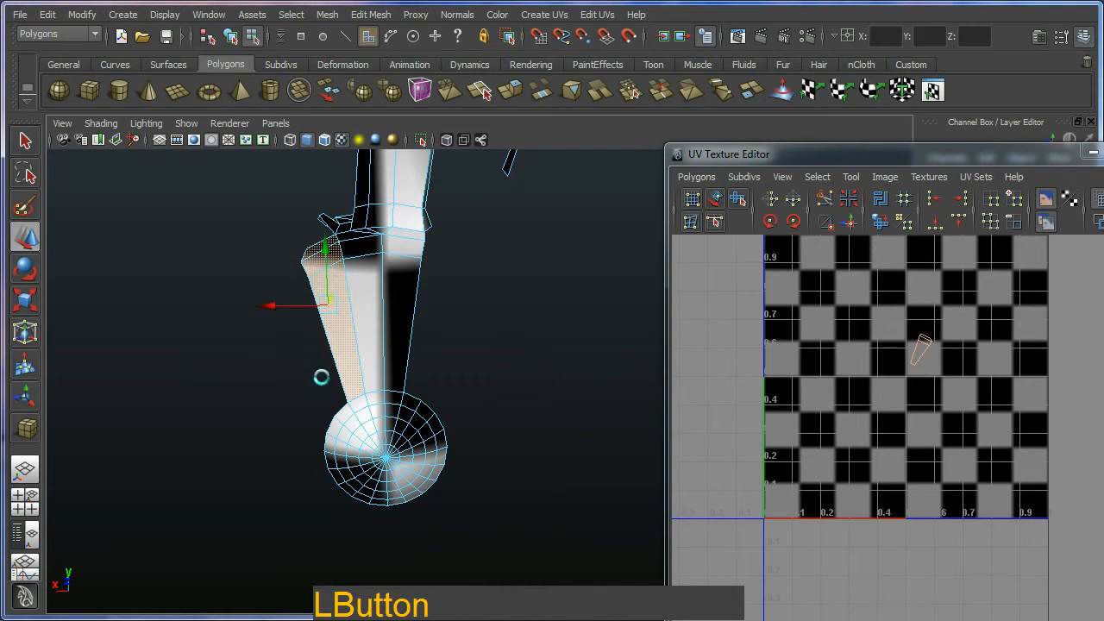
{"action": "left_click_drag", "start_coordinate": [299, 412], "coordinate": [313, 432]}
{"action": "left_click_drag", "start_coordinate": [359, 488], "coordinate": [360, 489]}
{"action": "key", "text": "Delete"}
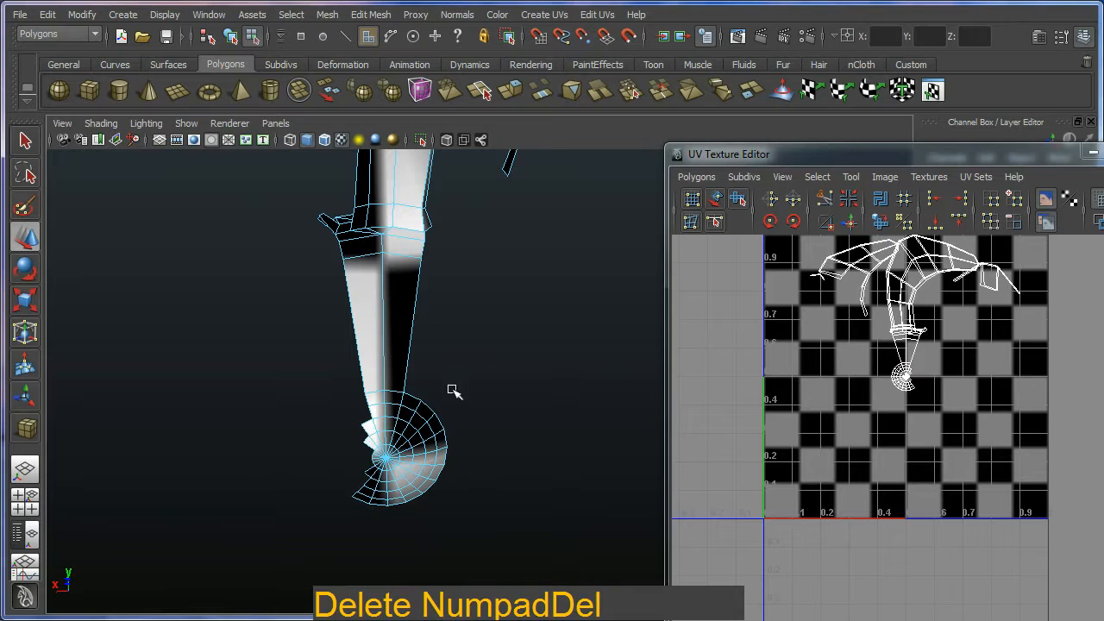
Trim the rounded hub cap to a narrow column of faces in line with the blade's hub section.
{"action": "left_click_drag", "start_coordinate": [453, 390], "coordinate": [414, 493]}
{"action": "key", "text": "Delete"}
{"action": "left_click_drag", "start_coordinate": [466, 524], "coordinate": [434, 475]}
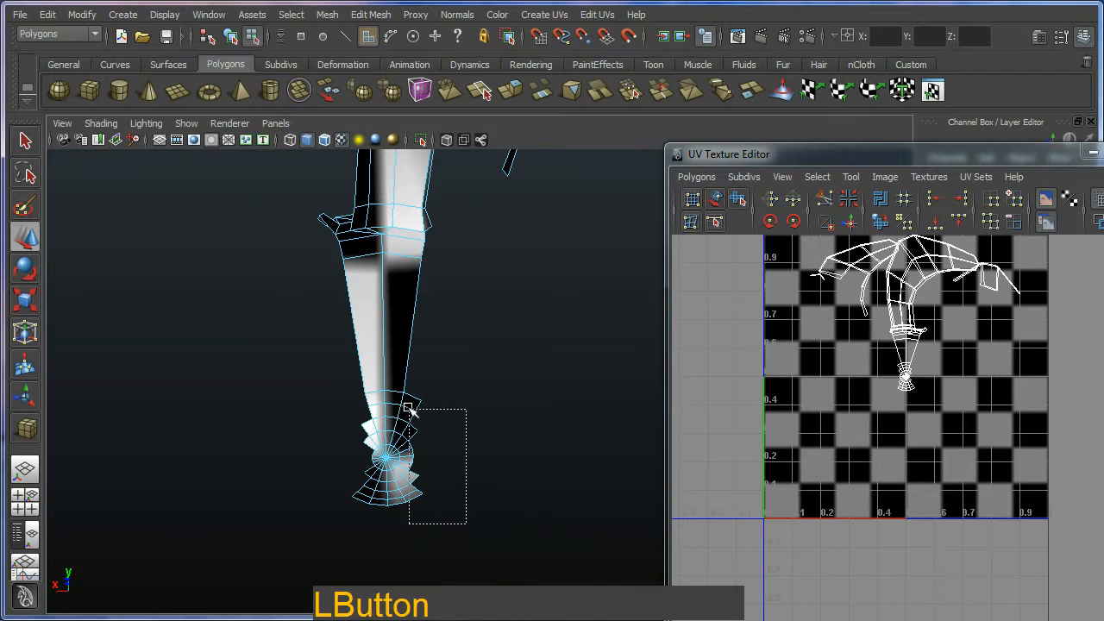
{"action": "left_click_drag", "start_coordinate": [409, 407], "coordinate": [408, 408]}
{"action": "key", "text": "Delete"}
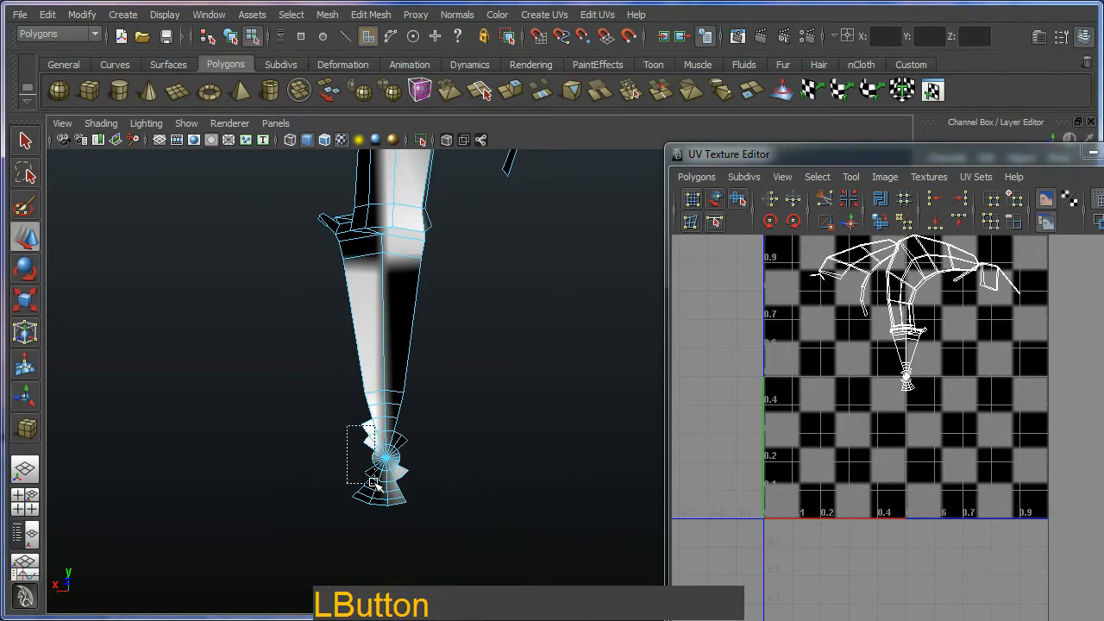
{"action": "left_click_drag", "start_coordinate": [372, 485], "coordinate": [375, 486]}
{"action": "key", "text": "Delete"}
Delete the stray sliver of a neighbouring blade that sticks out beside the remaining blade's base.
{"action": "right_click_drag", "start_coordinate": [400, 429], "coordinate": [438, 481], "text": "alt"}
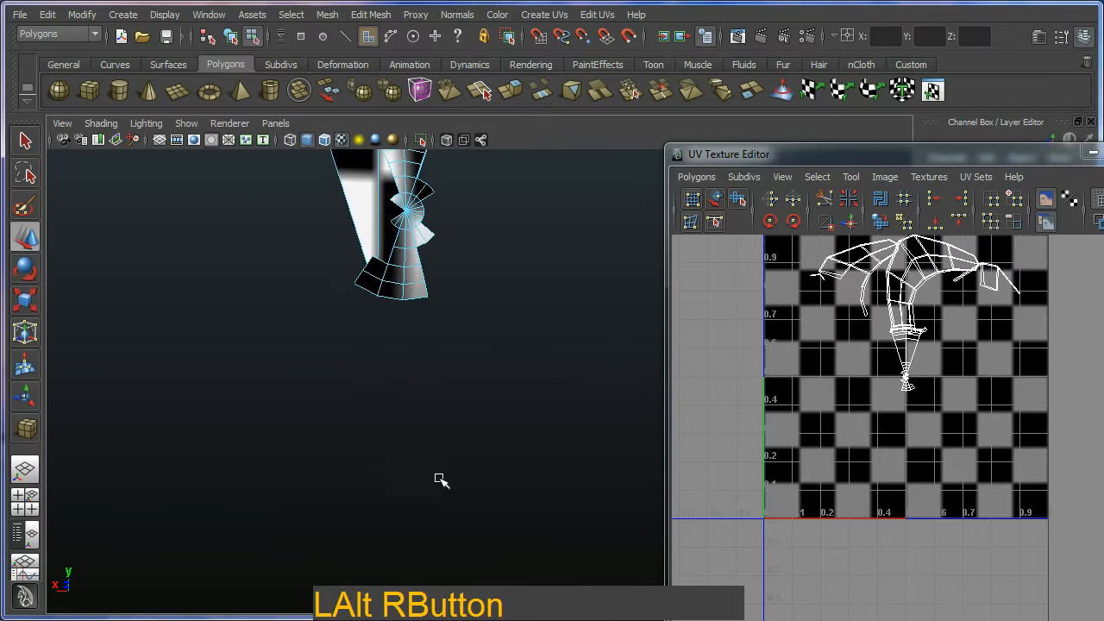
{"action": "left_click_drag", "start_coordinate": [439, 481], "coordinate": [567, 488], "text": "alt"}
{"action": "middle_click_drag", "start_coordinate": [567, 488], "coordinate": [448, 375], "text": "alt"}
{"action": "left_click_drag", "start_coordinate": [448, 375], "coordinate": [251, 443], "text": "alt"}
{"action": "right_click_drag", "start_coordinate": [251, 443], "coordinate": [426, 357], "text": "alt"}
{"action": "left_click_drag", "start_coordinate": [426, 357], "coordinate": [240, 213], "text": "alt"}
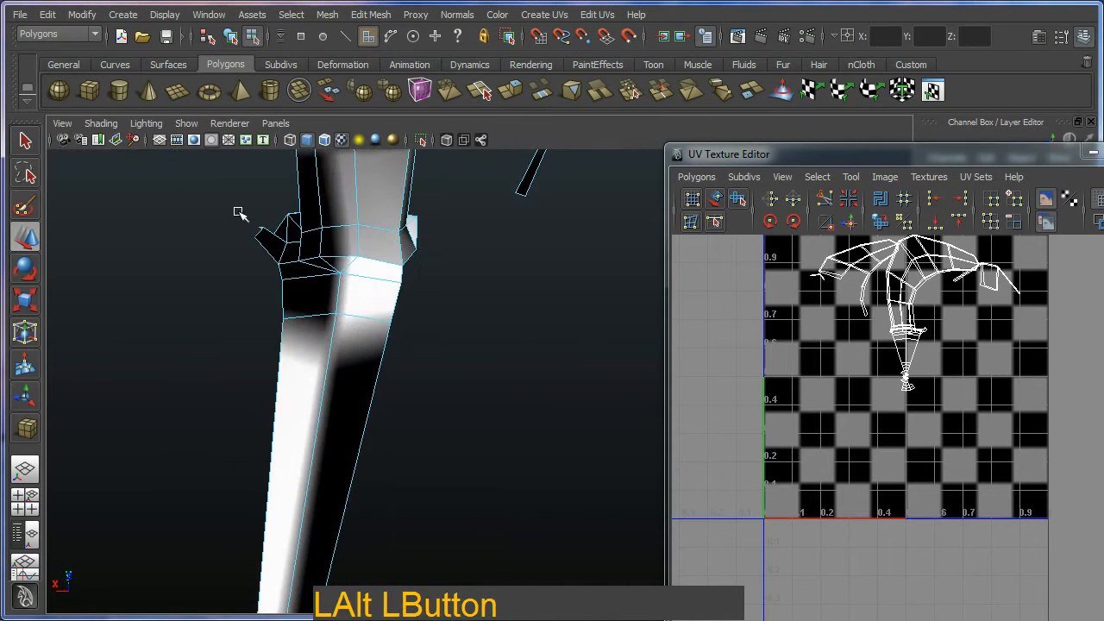
{"action": "left_click_drag", "start_coordinate": [291, 256], "coordinate": [281, 260]}
{"action": "key", "text": "Delete"}
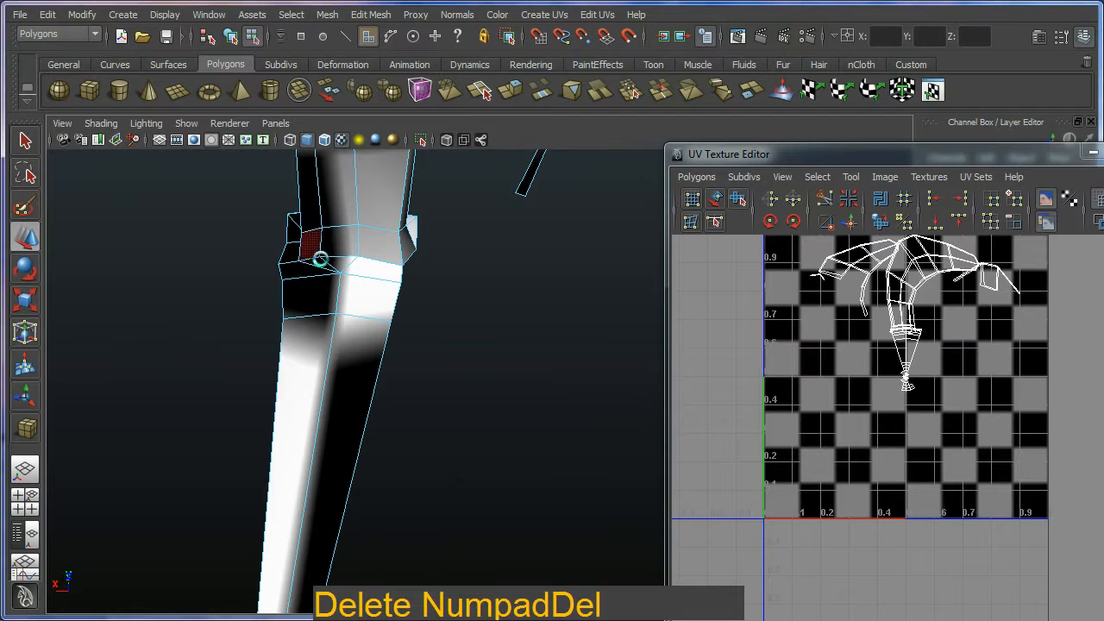
Delete the detached blade fragments floating on both sides of the complete blade.
{"action": "right_click_drag", "start_coordinate": [458, 269], "coordinate": [604, 263], "text": "alt"}
{"action": "left_click_drag", "start_coordinate": [604, 263], "coordinate": [538, 271], "text": "alt"}
{"action": "right_click_drag", "start_coordinate": [538, 271], "coordinate": [547, 217], "text": "alt"}
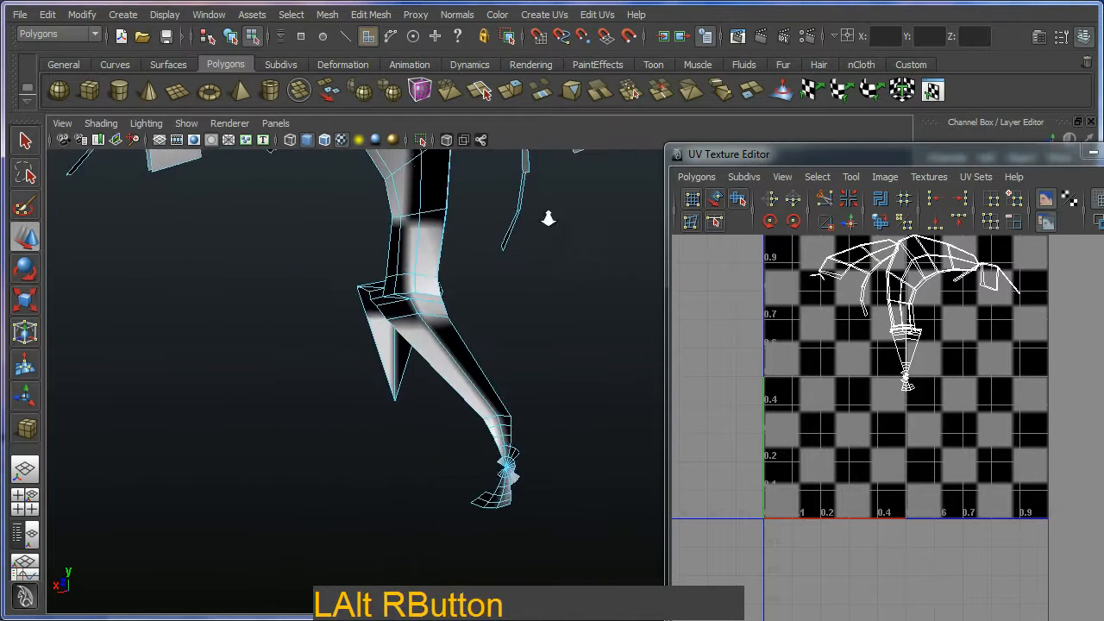
{"action": "left_click_drag", "start_coordinate": [547, 217], "coordinate": [543, 292], "text": "alt"}
{"action": "middle_click_drag", "start_coordinate": [544, 293], "coordinate": [510, 320], "text": "alt"}
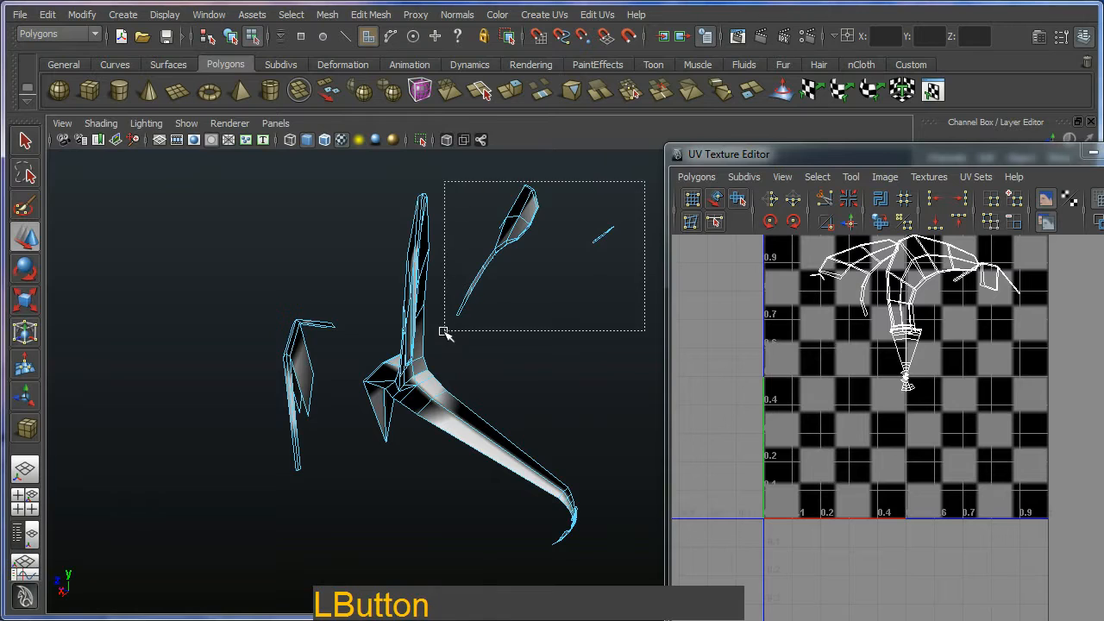
{"action": "left_click_drag", "start_coordinate": [444, 332], "coordinate": [447, 333]}
{"action": "key", "text": "Delete"}
{"action": "left_click_drag", "start_coordinate": [321, 307], "coordinate": [229, 483]}
{"action": "key", "text": "Delete"}
Delete the fan of hub cap faces beyond the cap's centre and the excess faces around its point.
{"action": "left_click_drag", "start_coordinate": [585, 527], "coordinate": [449, 466], "text": "alt"}
{"action": "middle_click_drag", "start_coordinate": [449, 466], "coordinate": [454, 399], "text": "alt"}
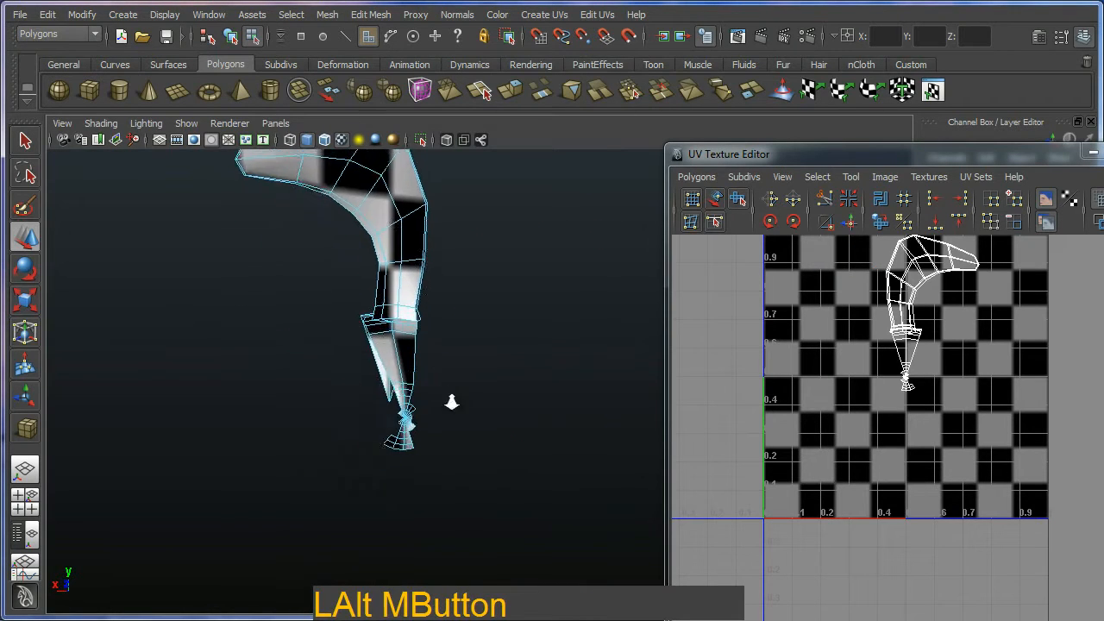
{"action": "right_click_drag", "start_coordinate": [454, 399], "coordinate": [483, 485], "text": "alt"}
{"action": "middle_click_drag", "start_coordinate": [483, 485], "coordinate": [638, 487], "text": "alt"}
{"action": "left_click_drag", "start_coordinate": [600, 543], "coordinate": [483, 498]}
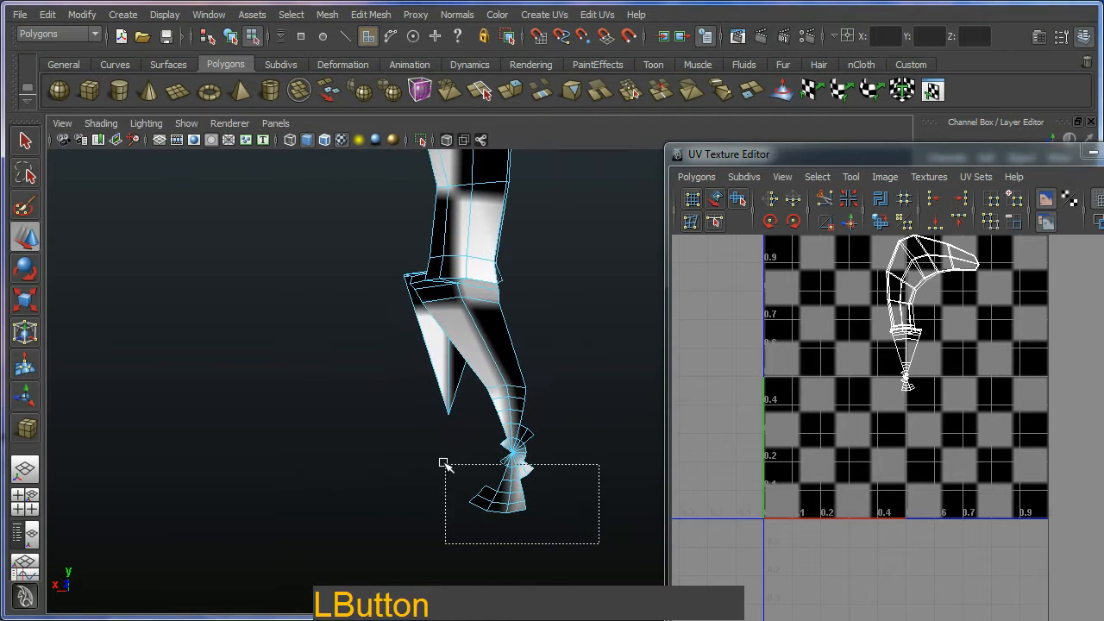
{"action": "left_click_drag", "start_coordinate": [443, 464], "coordinate": [435, 465]}
{"action": "key", "text": "Delete"}
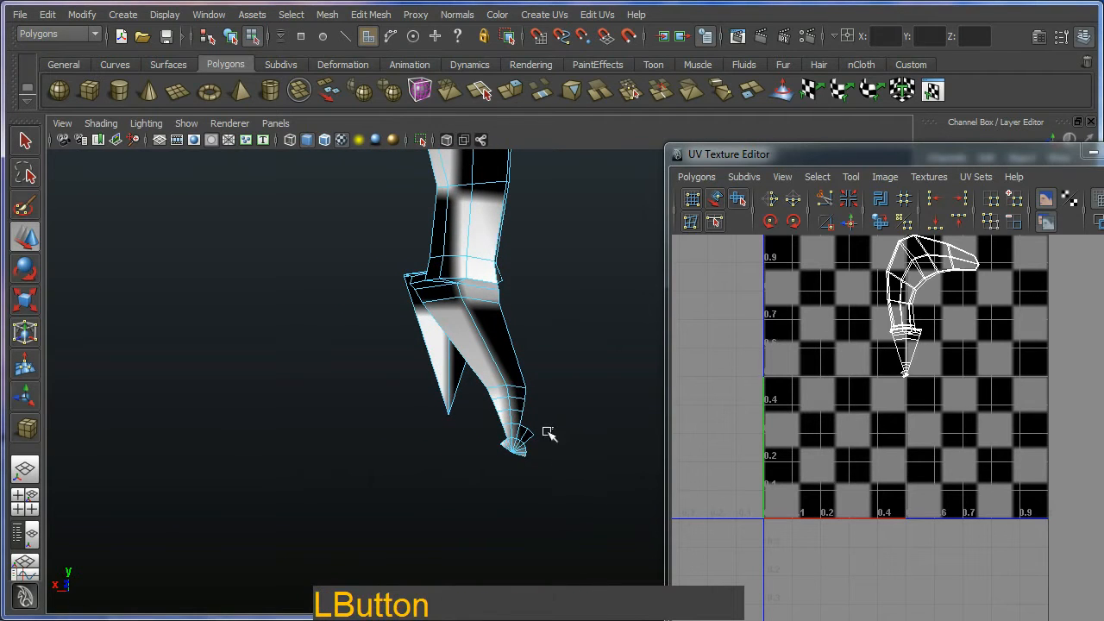
{"action": "left_click_drag", "start_coordinate": [523, 467], "coordinate": [523, 466]}
{"action": "key", "text": "Delete"}
Delete the leftover triangular faces beside the hub tip so the section tapers to a single point.
{"action": "scroll", "coordinate": [504, 451], "scroll_direction": "up", "scroll_amount": 4}
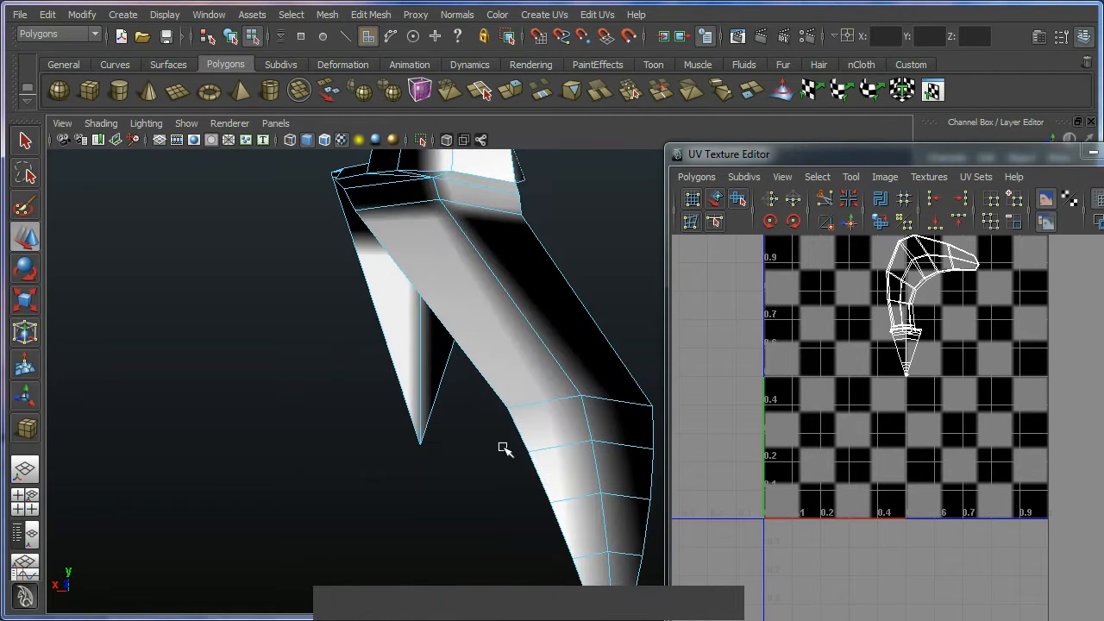
{"action": "middle_click_drag", "start_coordinate": [529, 448], "coordinate": [527, 407], "text": "alt"}
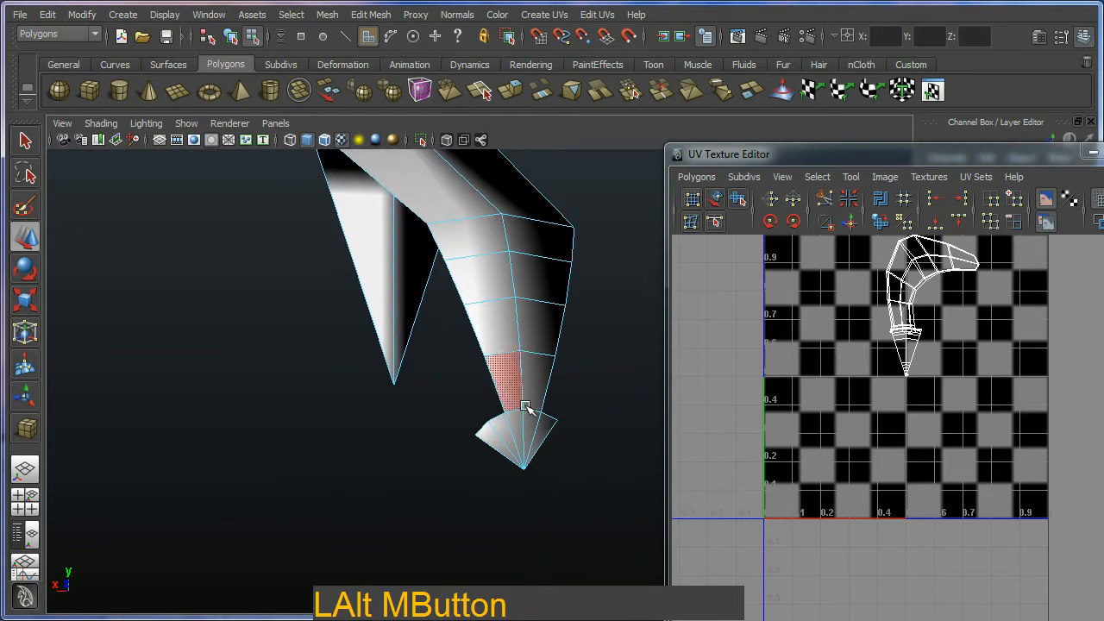
{"action": "key", "text": "Delete"}
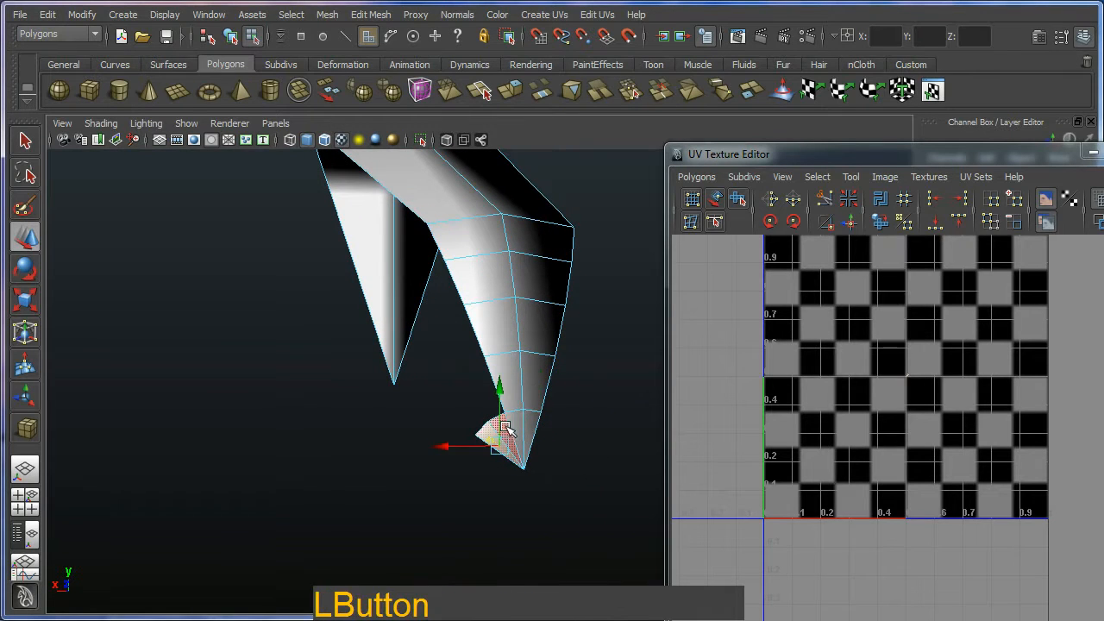
{"action": "key", "text": "Delete"}
{"action": "left_click", "coordinate": [504, 436]}
{"action": "key", "text": "Delete"}
{"action": "right_click_drag", "start_coordinate": [509, 440], "coordinate": [363, 345], "text": "alt"}
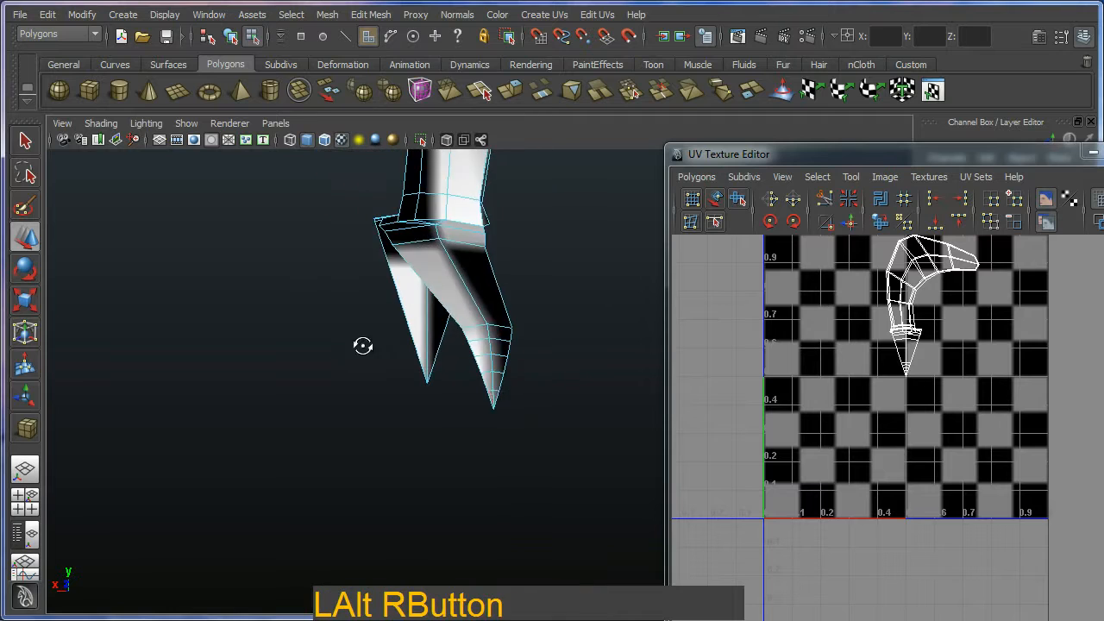
Return the trimmed blade and hub section to object selection.
{"action": "middle_click_drag", "start_coordinate": [363, 345], "coordinate": [353, 409], "text": "alt"}
{"action": "left_click_drag", "start_coordinate": [353, 409], "coordinate": [471, 382], "text": "alt"}
{"action": "right_click_drag", "start_coordinate": [471, 382], "coordinate": [363, 288], "text": "alt"}
{"action": "left_click_drag", "start_coordinate": [363, 288], "coordinate": [430, 361], "text": "alt"}
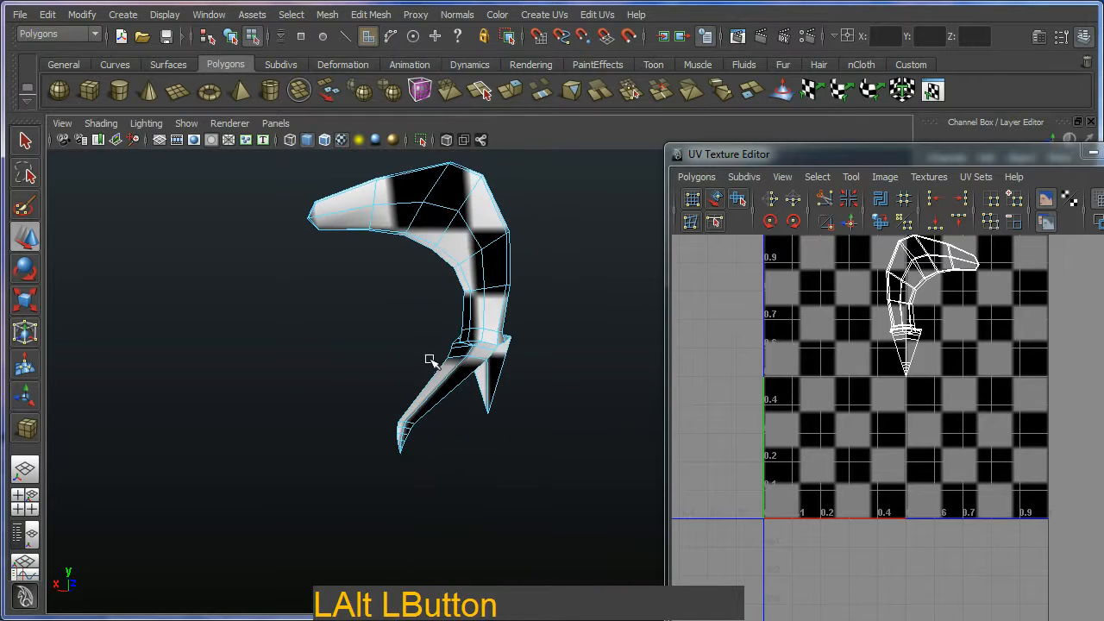
{"action": "middle_click_drag", "start_coordinate": [430, 357], "coordinate": [464, 429], "text": "alt"}
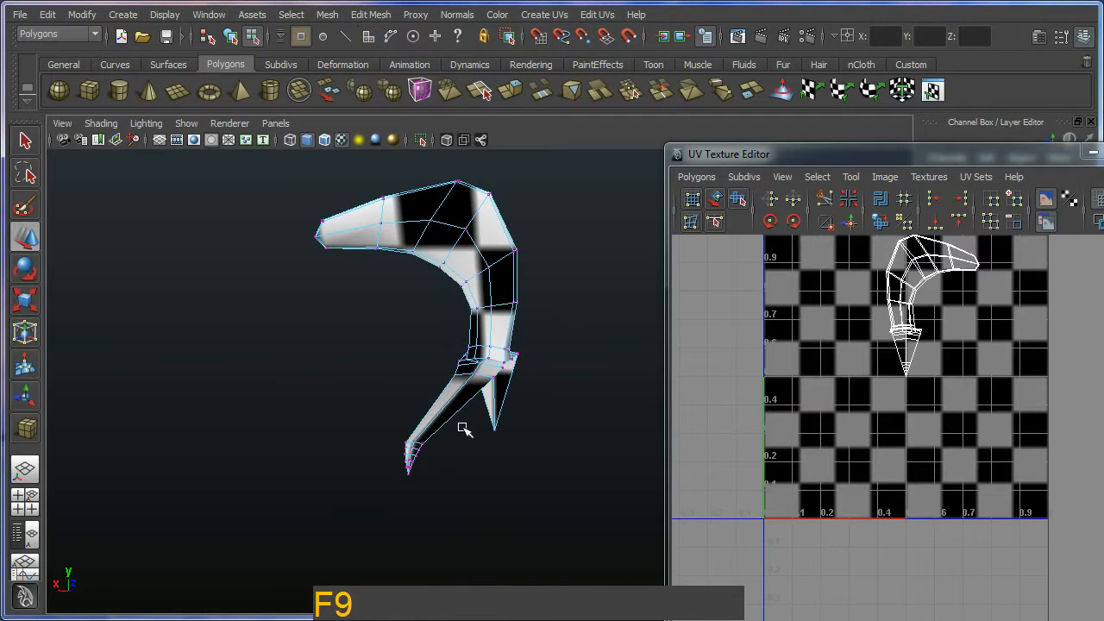
{"action": "key", "text": "F8"}
{"action": "key", "text": "F9"}
{"action": "key", "text": "F8"}
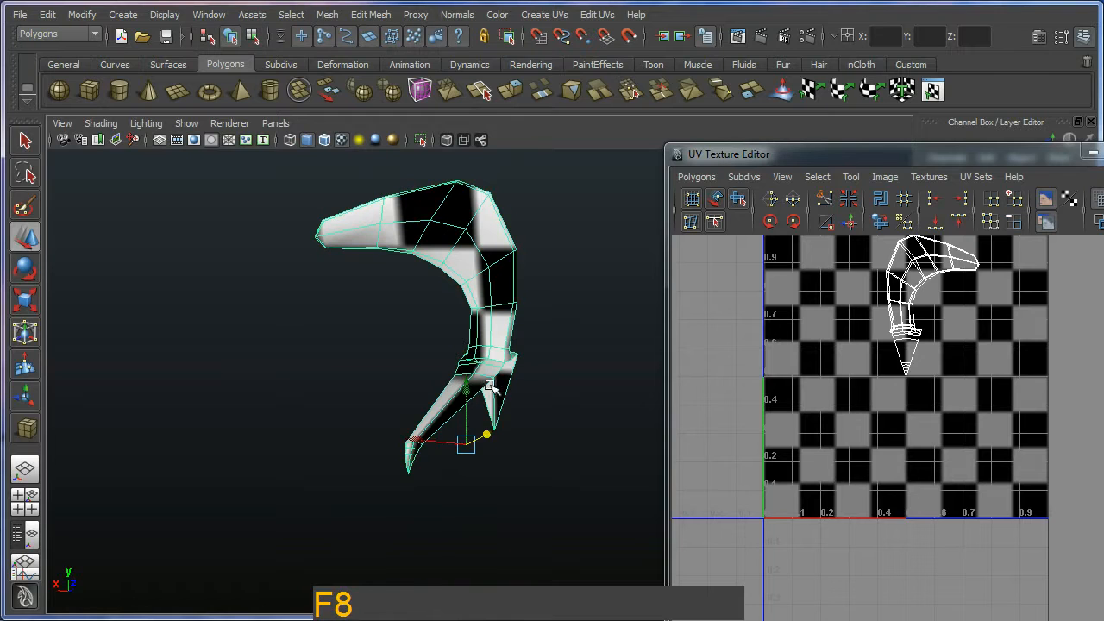
Examine the remaining blade and hub section from the front, side and above to plan its mapping.
{"action": "left_click_drag", "start_coordinate": [463, 444], "coordinate": [535, 401], "text": "alt"}
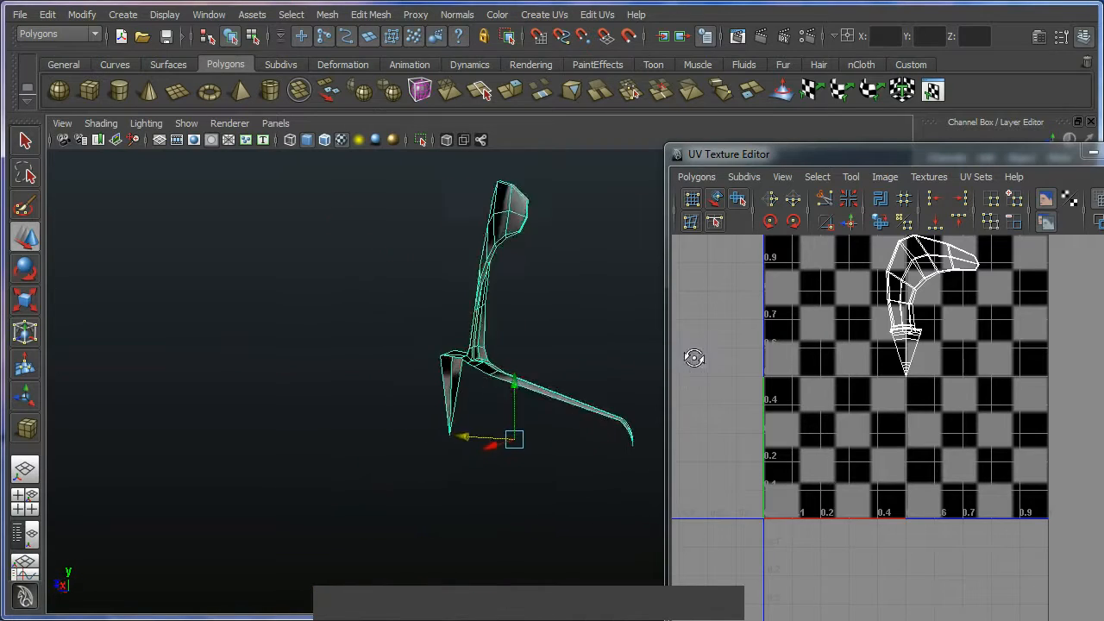
{"action": "left_click_drag", "start_coordinate": [694, 357], "coordinate": [524, 389], "text": "alt"}
{"action": "right_click_drag", "start_coordinate": [524, 389], "coordinate": [512, 374], "text": "alt"}
{"action": "left_click_drag", "start_coordinate": [513, 374], "coordinate": [473, 362], "text": "alt"}
{"action": "middle_click_drag", "start_coordinate": [472, 362], "coordinate": [444, 403], "text": "alt"}
{"action": "left_click_drag", "start_coordinate": [444, 403], "coordinate": [562, 376], "text": "alt"}
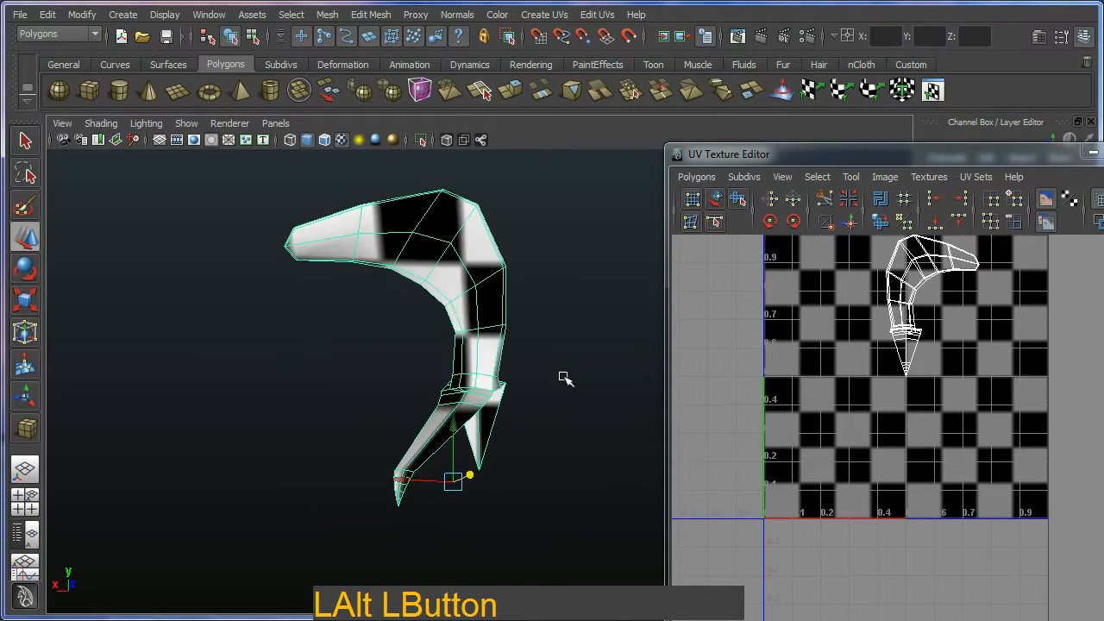
{"action": "left_click_drag", "start_coordinate": [482, 321], "coordinate": [402, 451], "text": "alt"}
{"action": "right_click_drag", "start_coordinate": [401, 451], "coordinate": [394, 468], "text": "alt"}
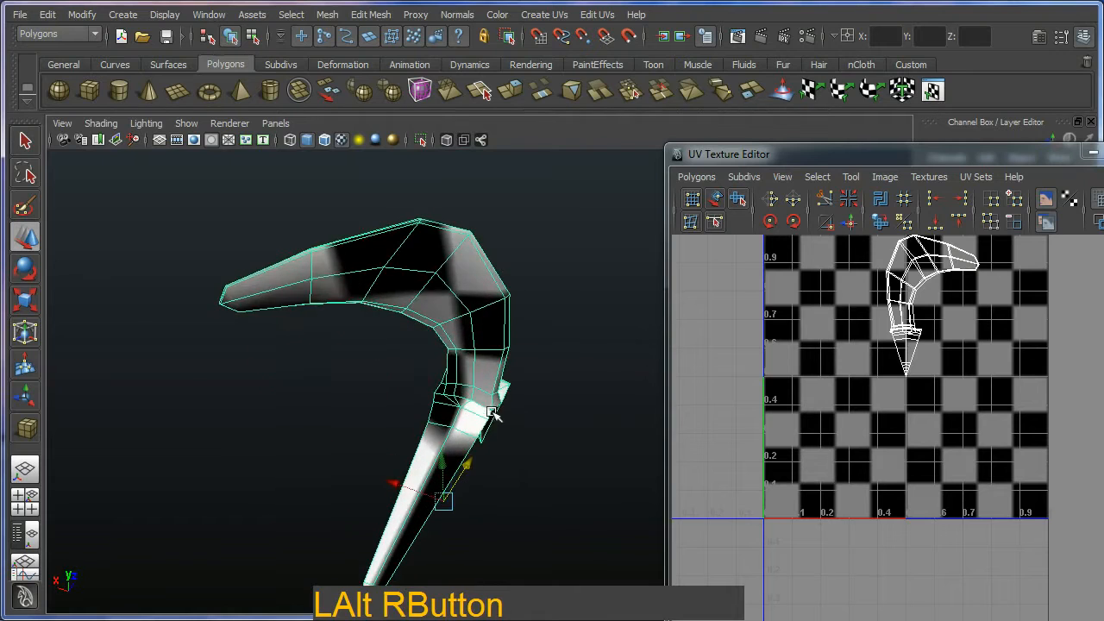
{"action": "middle_click_drag", "start_coordinate": [394, 468], "coordinate": [503, 346], "text": "alt"}
{"action": "right_click_drag", "start_coordinate": [504, 346], "coordinate": [523, 407], "text": "alt"}
{"action": "left_click_drag", "start_coordinate": [523, 406], "coordinate": [530, 365], "text": "alt"}
{"action": "middle_click_drag", "start_coordinate": [529, 365], "coordinate": [525, 374], "text": "alt"}
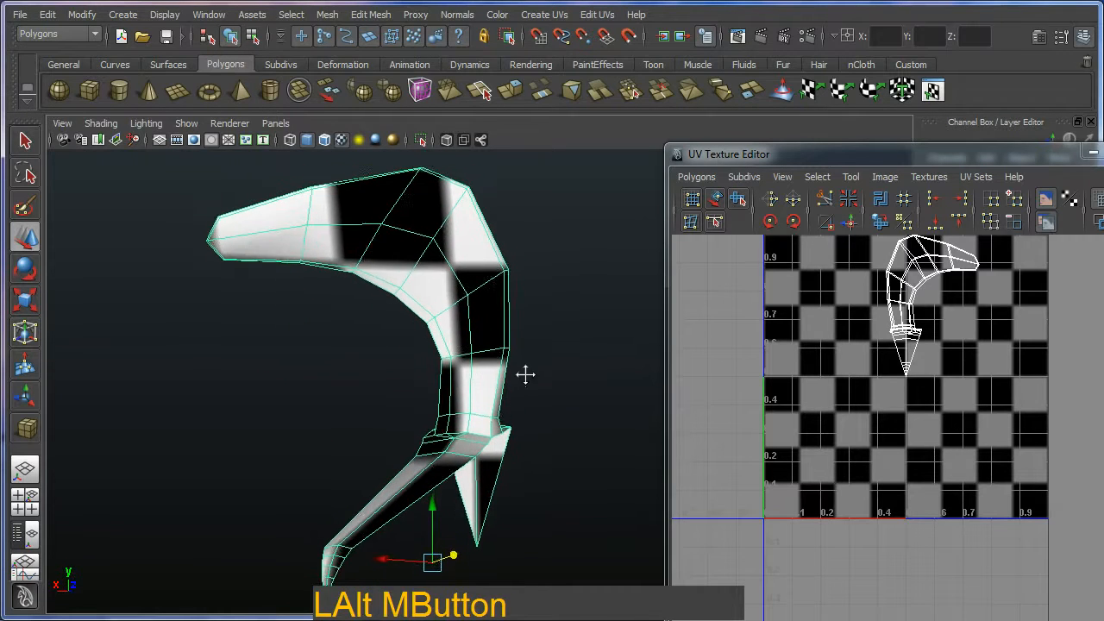
{"action": "left_click_drag", "start_coordinate": [526, 374], "coordinate": [510, 434], "text": "alt"}
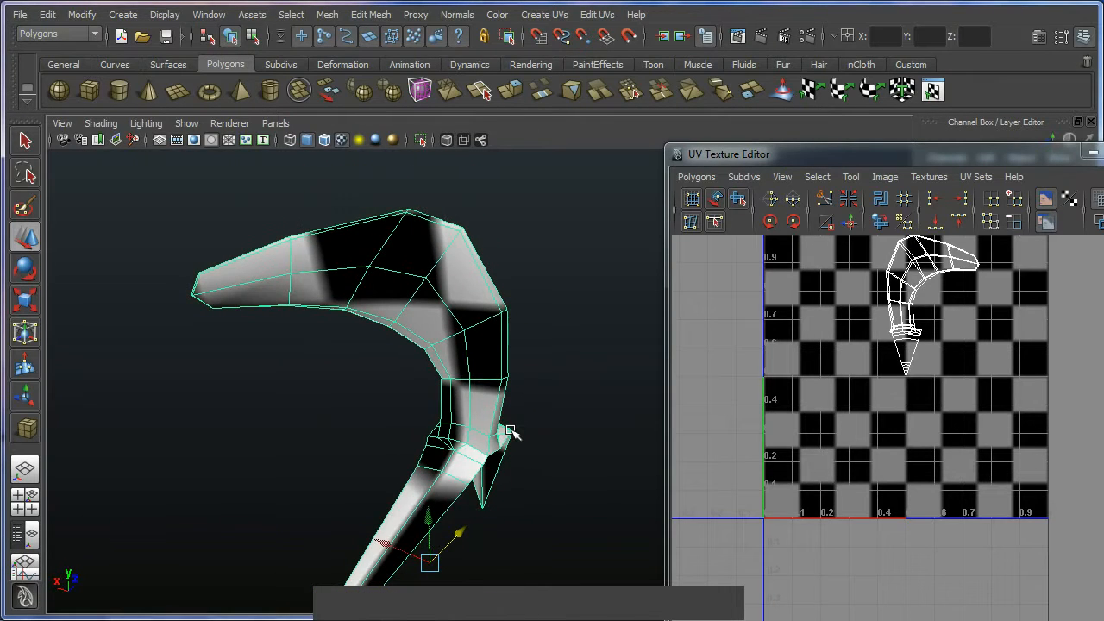
Select all the faces of the blade, including the row of faces at its base.
{"action": "key", "text": "F12"}
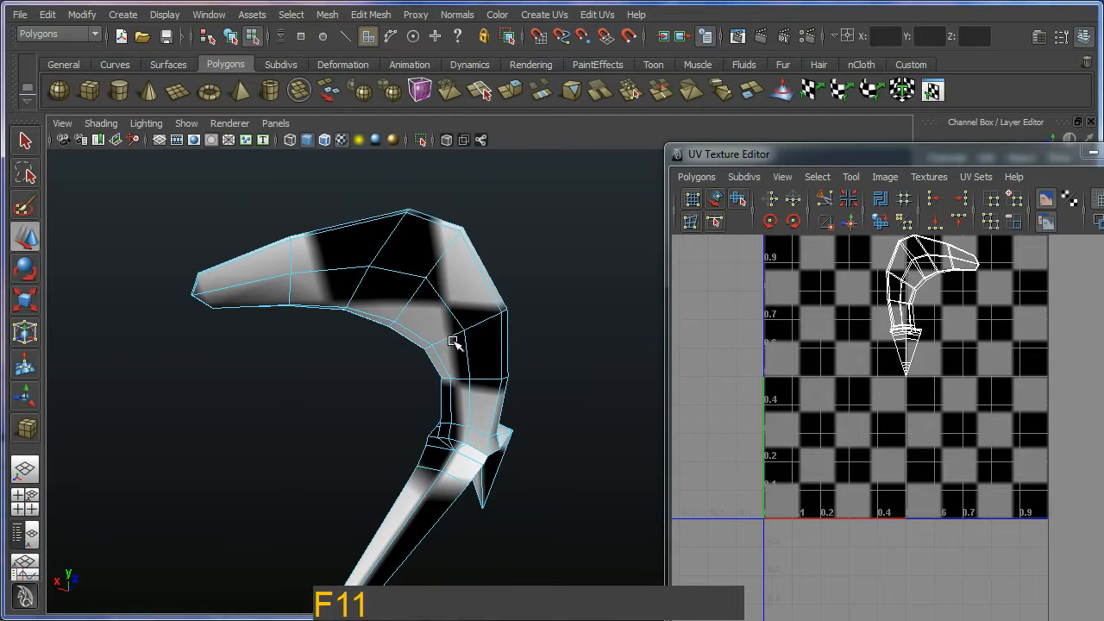
{"action": "left_click_drag", "start_coordinate": [455, 344], "coordinate": [448, 294], "text": "alt"}
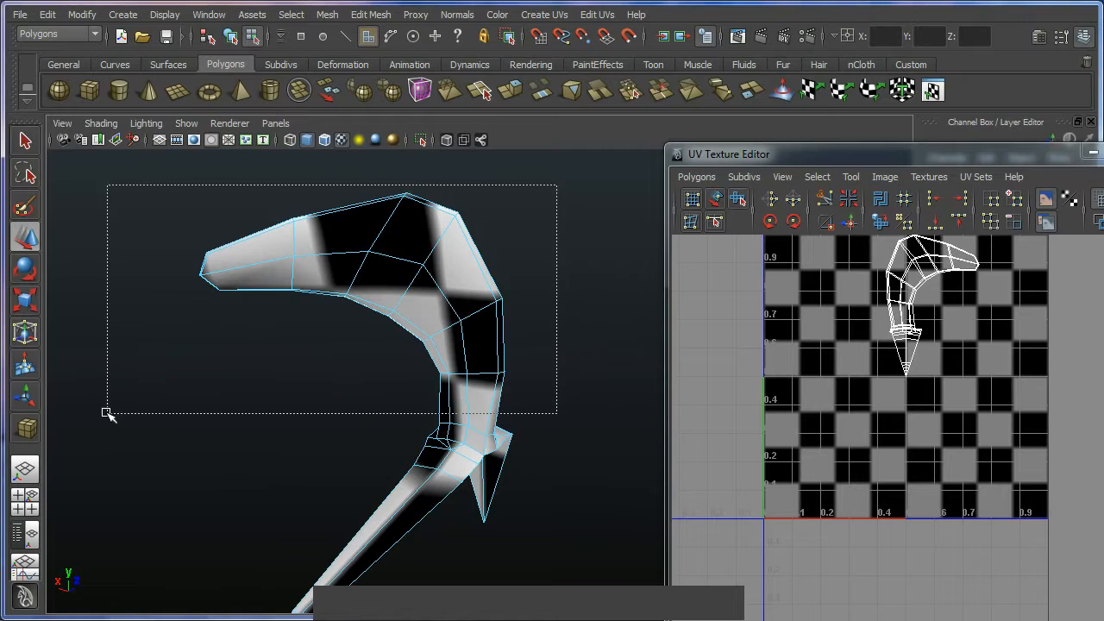
{"action": "left_click_drag", "start_coordinate": [107, 412], "coordinate": [107, 412]}
{"action": "left_click_drag", "start_coordinate": [107, 413], "coordinate": [233, 377], "text": "alt"}
{"action": "right_click_drag", "start_coordinate": [234, 377], "coordinate": [515, 477], "text": "alt"}
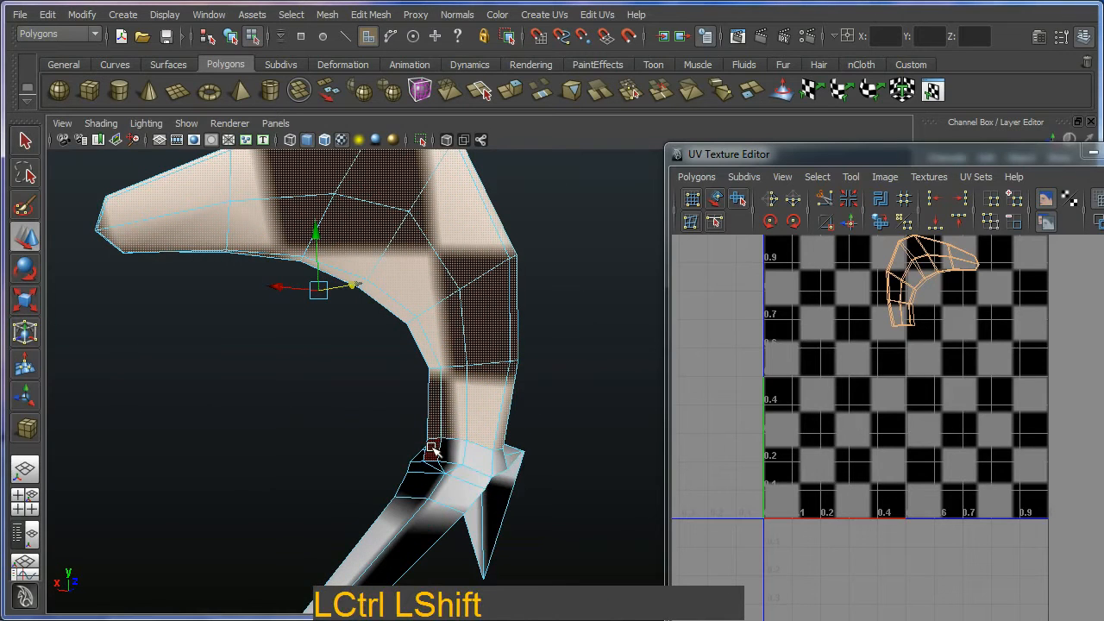
{"action": "left_click", "coordinate": [504, 459], "text": "ctrl+shift"}
{"action": "left_click_drag", "start_coordinate": [504, 459], "coordinate": [413, 431], "text": "alt"}
{"action": "right_click_drag", "start_coordinate": [412, 431], "coordinate": [418, 471], "text": "alt"}
{"action": "left_click_drag", "start_coordinate": [417, 471], "coordinate": [490, 385], "text": "alt"}
{"action": "middle_click_drag", "start_coordinate": [490, 385], "coordinate": [482, 523], "text": "alt"}
{"action": "left_click_drag", "start_coordinate": [483, 523], "coordinate": [498, 517], "text": "alt"}
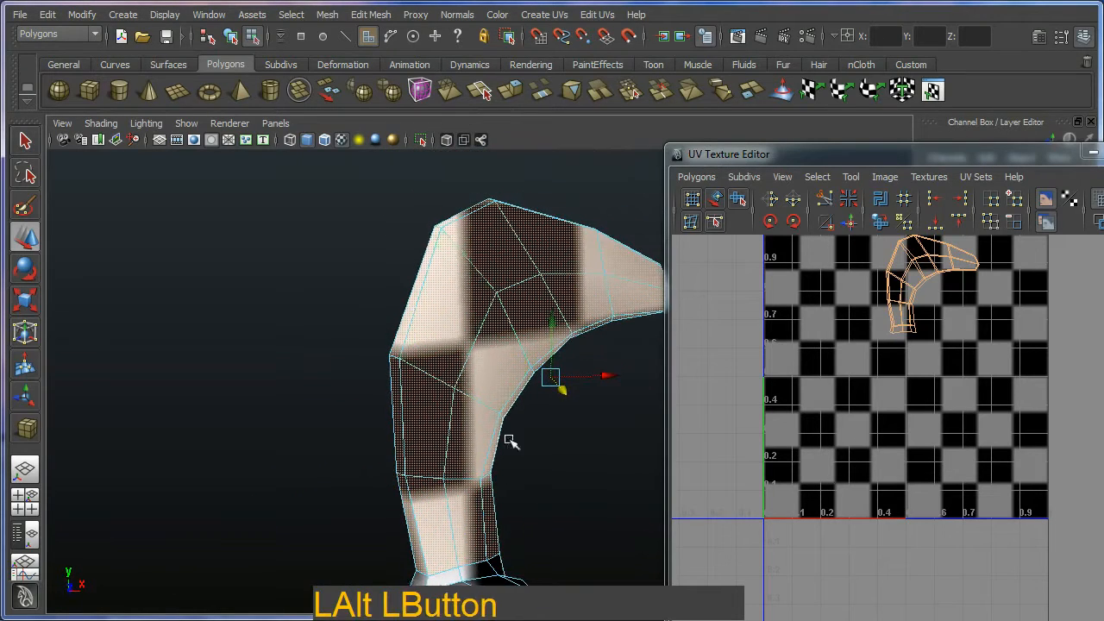
Deselect the broad faces on the back of the blade.
{"action": "left_click", "coordinate": [438, 395], "text": "ctrl"}
{"action": "left_click", "coordinate": [453, 326], "text": "ctrl"}
{"action": "left_click", "coordinate": [488, 340], "text": "ctrl"}
{"action": "left_click", "coordinate": [532, 311], "text": "ctrl"}
{"action": "left_click", "coordinate": [503, 259], "text": "ctrl"}
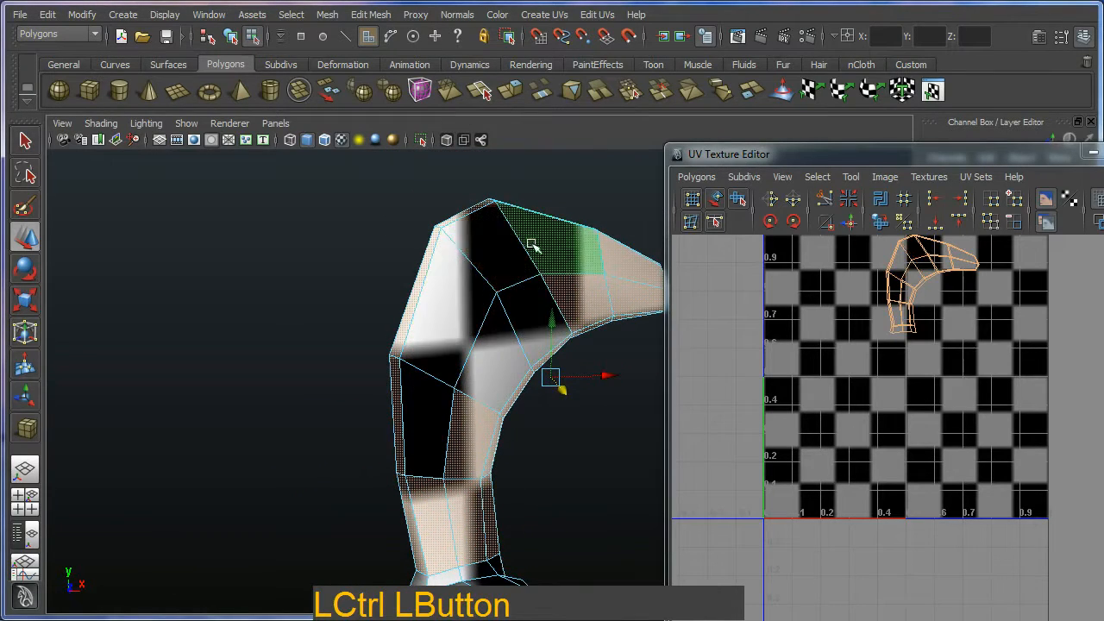
{"action": "left_click", "coordinate": [563, 266], "text": "ctrl"}
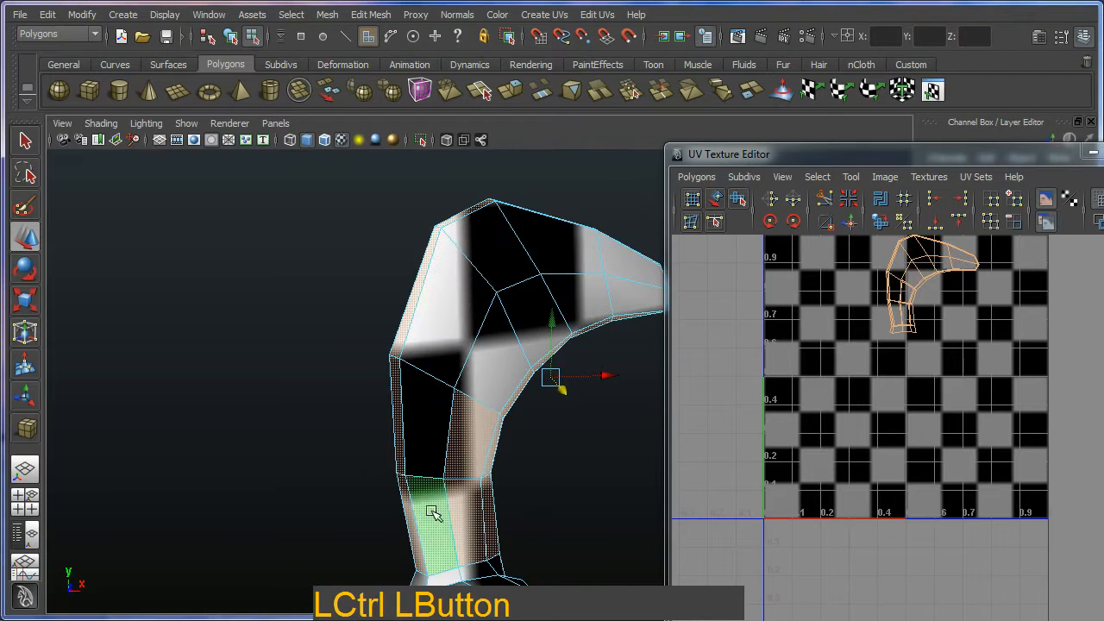
{"action": "left_click", "coordinate": [467, 482], "text": "ctrl"}
{"action": "left_click", "coordinate": [469, 462], "text": "ctrl"}
Remove the blade's thin edge faces and base side faces from the selection, keeping the broad front faces selected.
{"action": "left_click_drag", "start_coordinate": [439, 491], "coordinate": [539, 496], "text": "alt"}
{"action": "middle_click_drag", "start_coordinate": [539, 496], "coordinate": [552, 416], "text": "alt"}
{"action": "left_click_drag", "start_coordinate": [518, 475], "coordinate": [470, 414], "text": "alt"}
{"action": "middle_click_drag", "start_coordinate": [470, 414], "coordinate": [465, 449], "text": "alt"}
{"action": "left_click_drag", "start_coordinate": [466, 449], "coordinate": [308, 443], "text": "alt"}
{"action": "middle_click_drag", "start_coordinate": [308, 444], "coordinate": [273, 394], "text": "alt"}
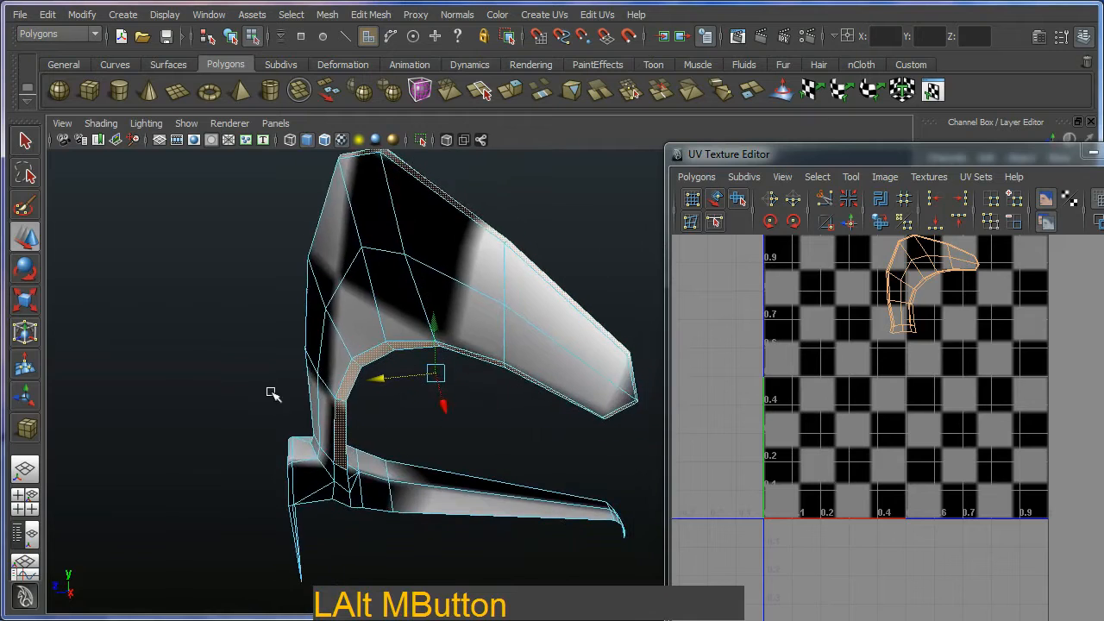
{"action": "left_click_drag", "start_coordinate": [274, 395], "coordinate": [244, 383], "text": "alt"}
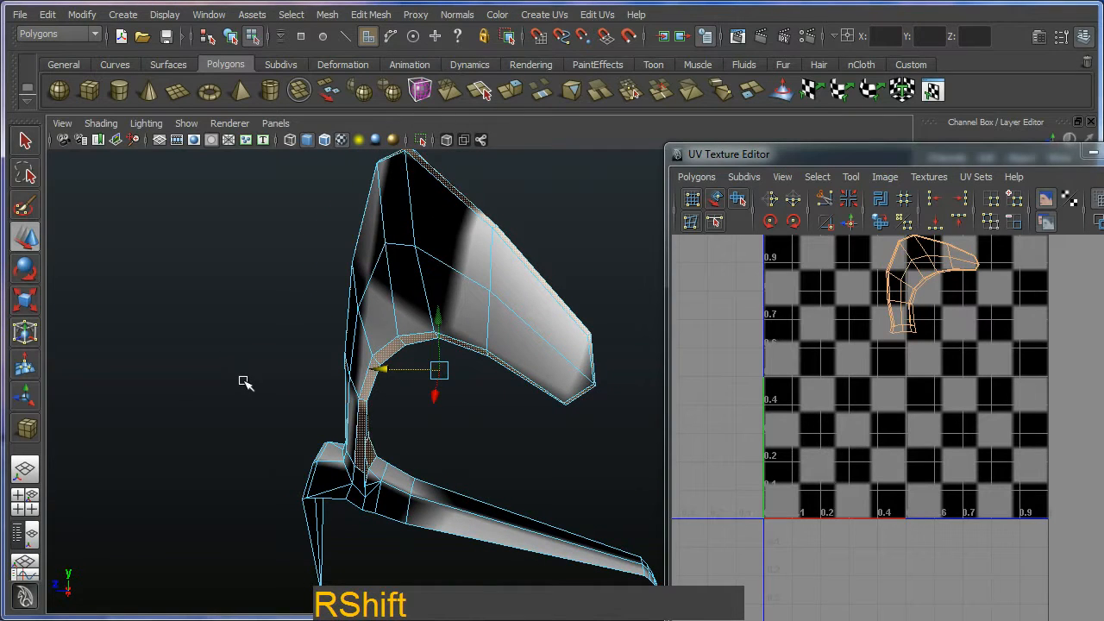
{"action": "left_click_drag", "start_coordinate": [244, 382], "coordinate": [227, 397], "text": "alt"}
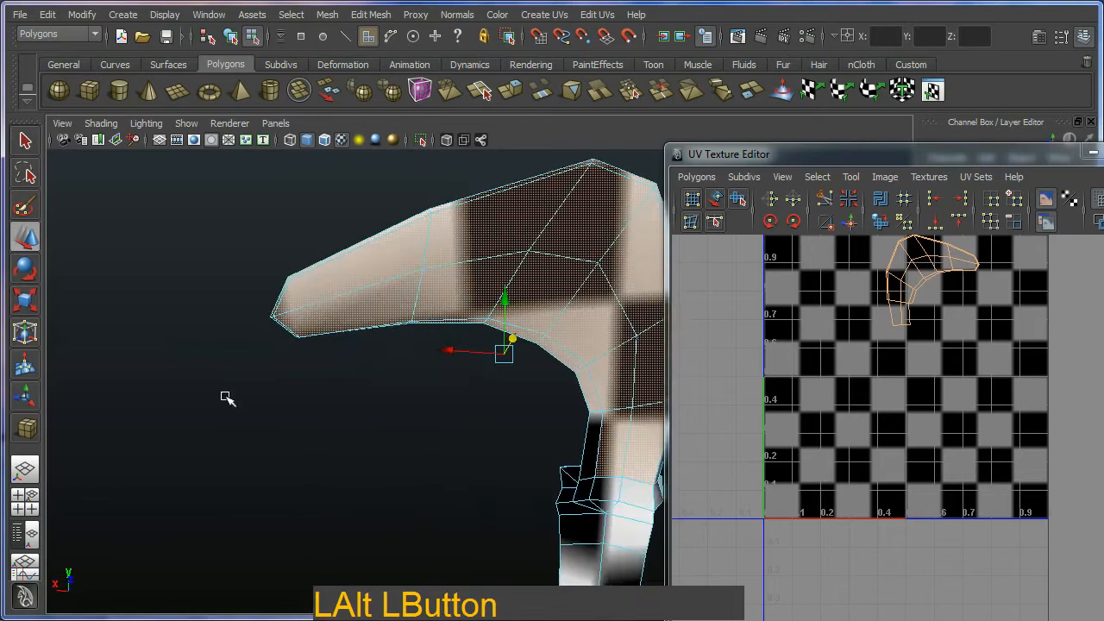
Add the remaining faces at the blade's base to the front-face selection.
{"action": "middle_click_drag", "start_coordinate": [227, 396], "coordinate": [249, 337], "text": "alt"}
{"action": "left_click_drag", "start_coordinate": [249, 337], "coordinate": [323, 353], "text": "alt"}
{"action": "right_click_drag", "start_coordinate": [322, 353], "coordinate": [435, 475], "text": "alt"}
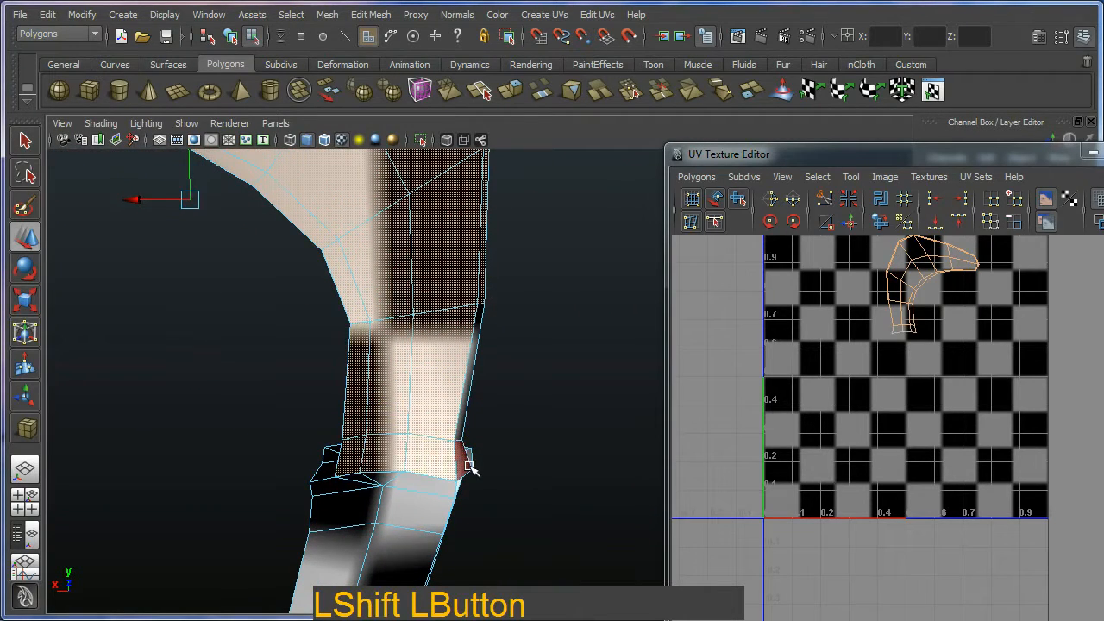
{"action": "right_click_drag", "start_coordinate": [458, 473], "coordinate": [493, 407], "text": "alt"}
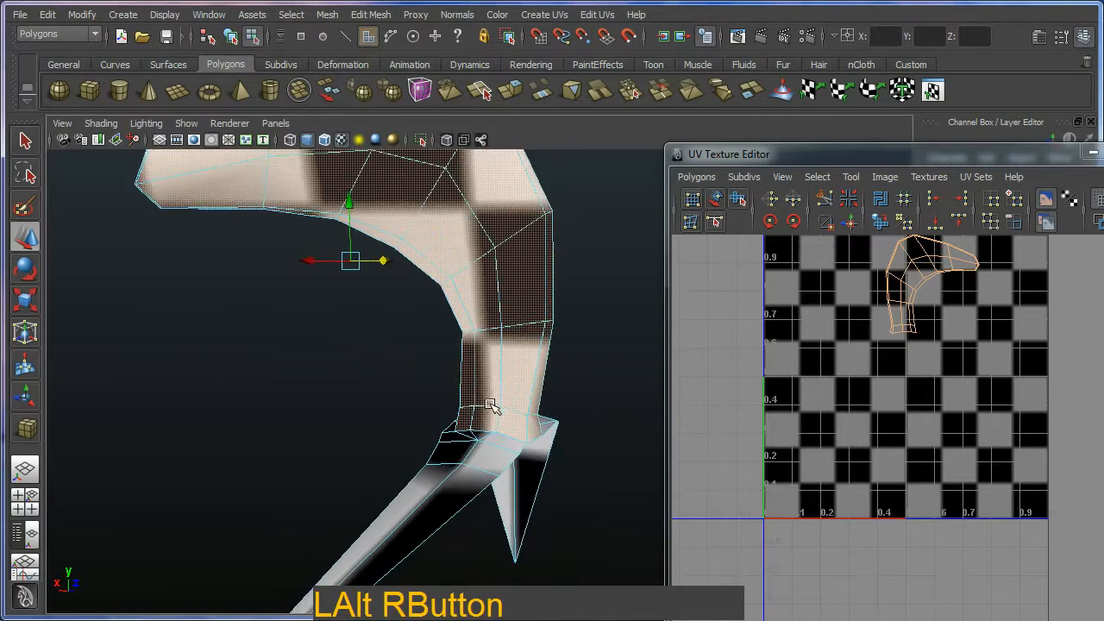
Apply a planar mapping from the camera to the blade's front faces, viewed face-on, and narrow the projection until the checks are square.
{"action": "left_click_drag", "start_coordinate": [493, 406], "coordinate": [457, 439], "text": "alt"}
{"action": "right_click_drag", "start_coordinate": [456, 439], "coordinate": [488, 394], "text": "alt"}
{"action": "left_click_drag", "start_coordinate": [488, 394], "coordinate": [441, 361], "text": "alt"}
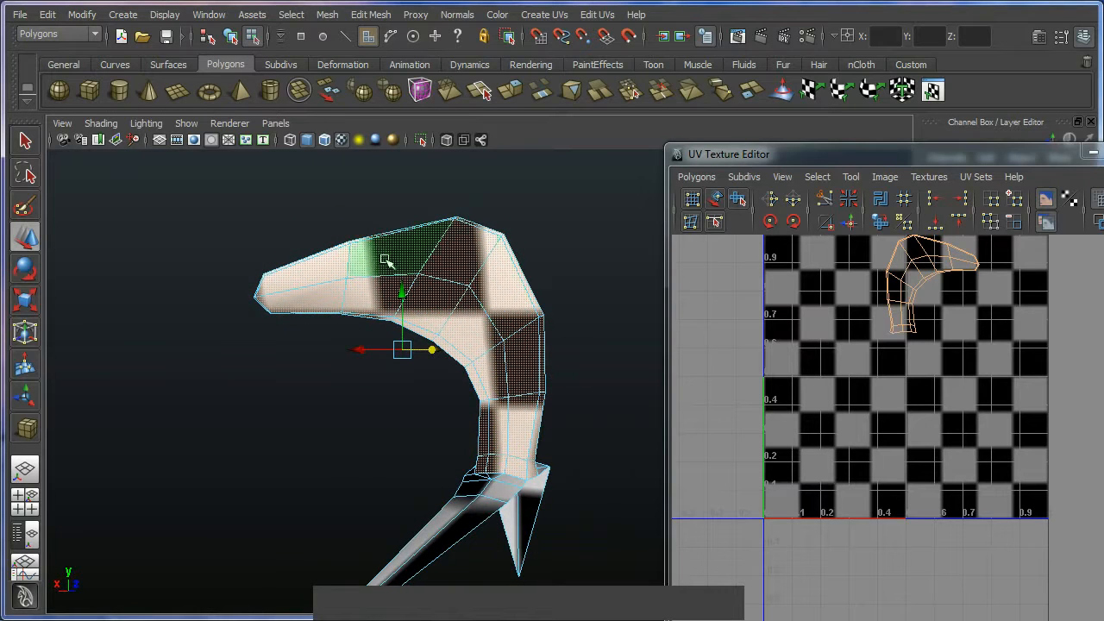
{"action": "middle_click_drag", "start_coordinate": [386, 262], "coordinate": [441, 386], "text": "alt"}
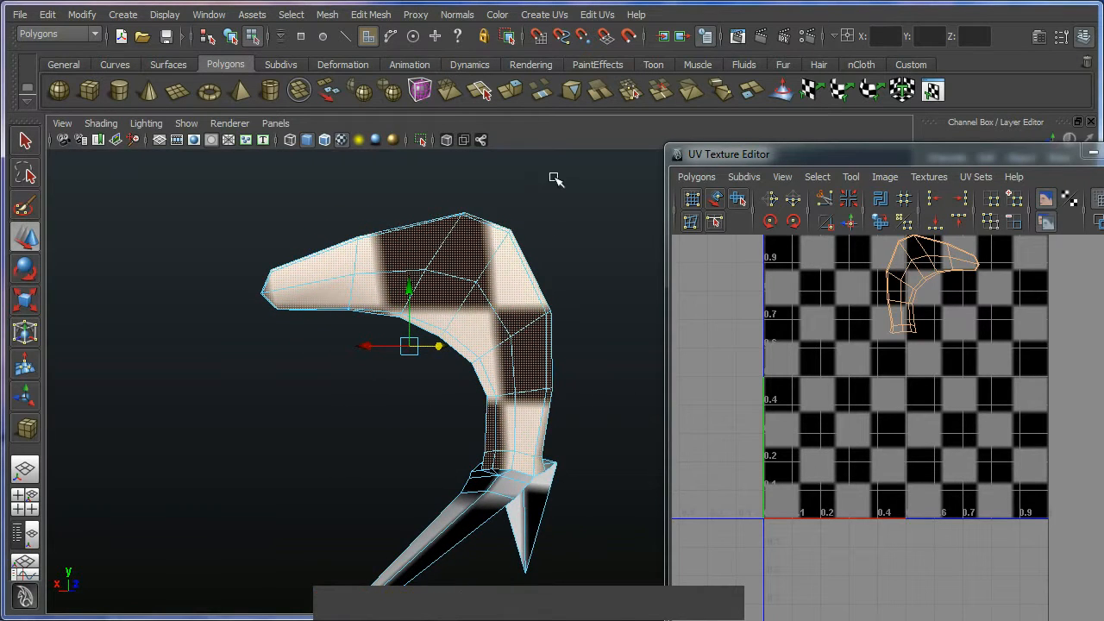
{"action": "left_click", "coordinate": [568, 22]}
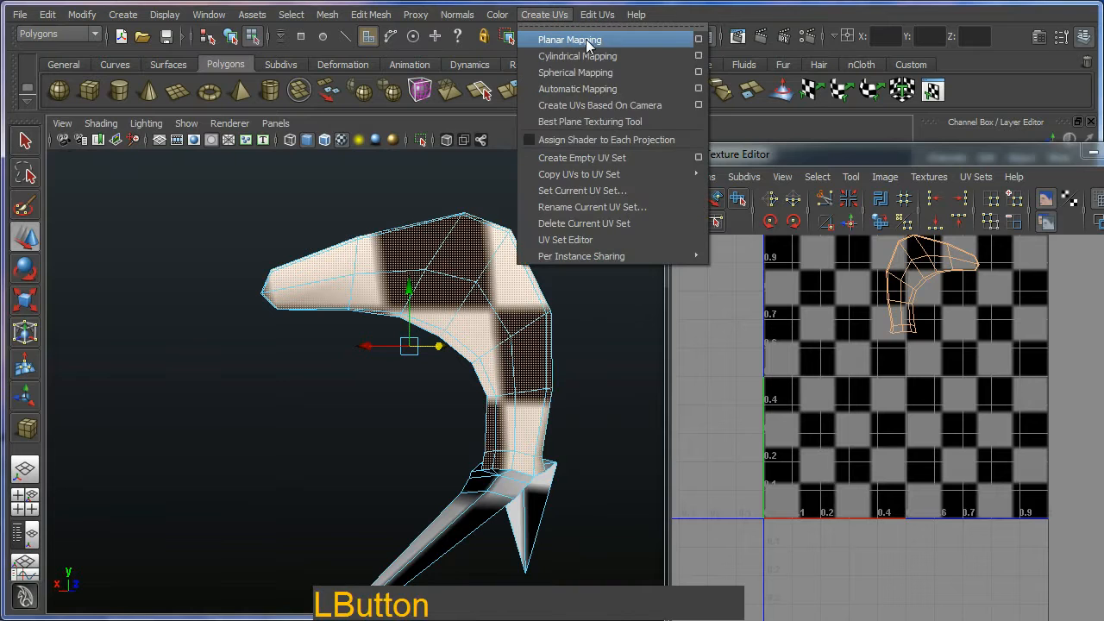
{"action": "left_click", "coordinate": [701, 40]}
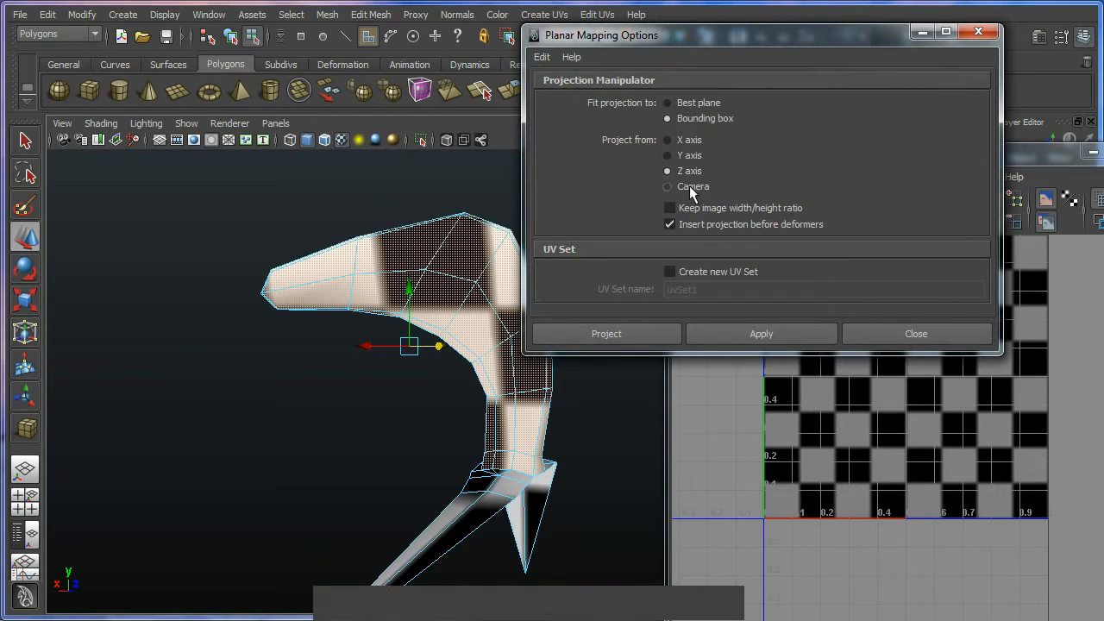
{"action": "left_click", "coordinate": [755, 337]}
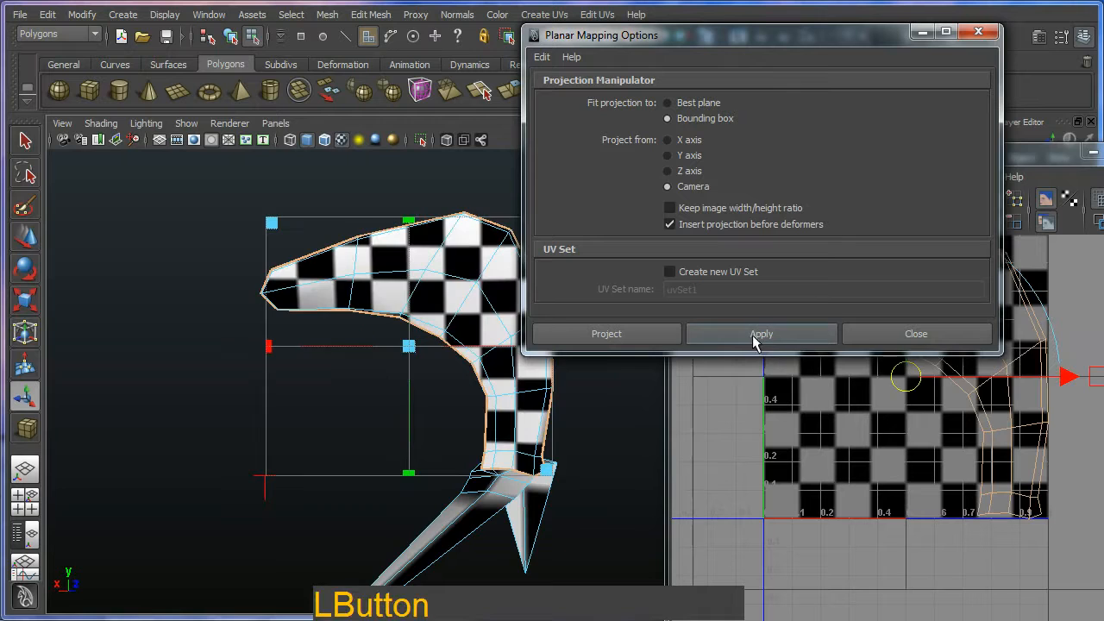
{"action": "left_click", "coordinate": [864, 337]}
{"action": "mouse_move", "coordinate": [552, 347]}
{"action": "left_mouse_down"}
{"action": "mouse_move", "coordinate": [515, 347]}
{"action": "mouse_move", "coordinate": [532, 348]}
{"action": "left_mouse_up"}
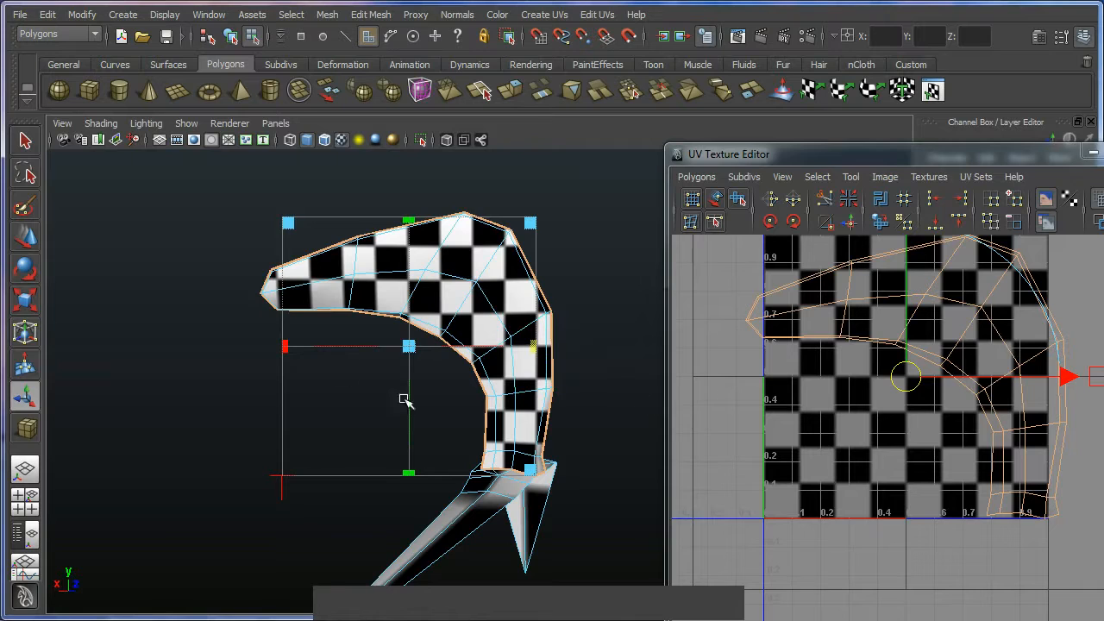
Move the front-face UV shell sideways out of the checker square into empty UV space and clear the selection.
{"action": "scroll", "coordinate": [802, 410], "scroll_direction": "down", "scroll_amount": 5, "text": "alt"}
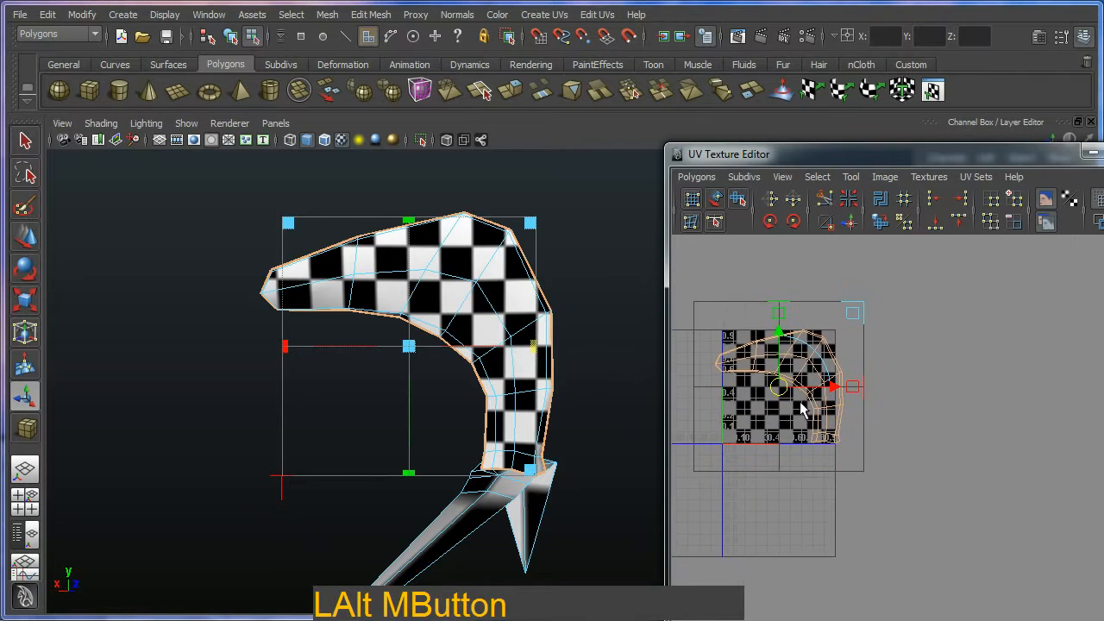
{"action": "middle_click_drag", "start_coordinate": [802, 410], "coordinate": [741, 348], "text": "alt"}
{"action": "left_click_drag", "start_coordinate": [741, 348], "coordinate": [946, 345]}
{"action": "left_click", "coordinate": [787, 426]}
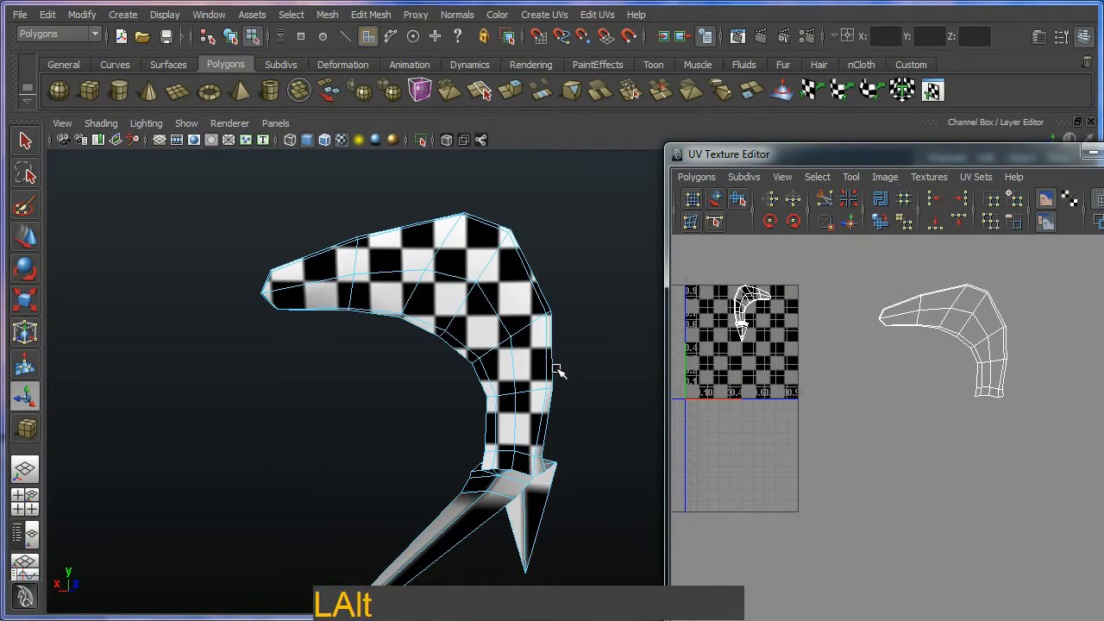
Select all the blade's faces again, including the row of faces at its base.
{"action": "left_click_drag", "start_coordinate": [556, 370], "coordinate": [526, 436], "text": "alt"}
{"action": "right_click_drag", "start_coordinate": [526, 435], "coordinate": [416, 397], "text": "alt"}
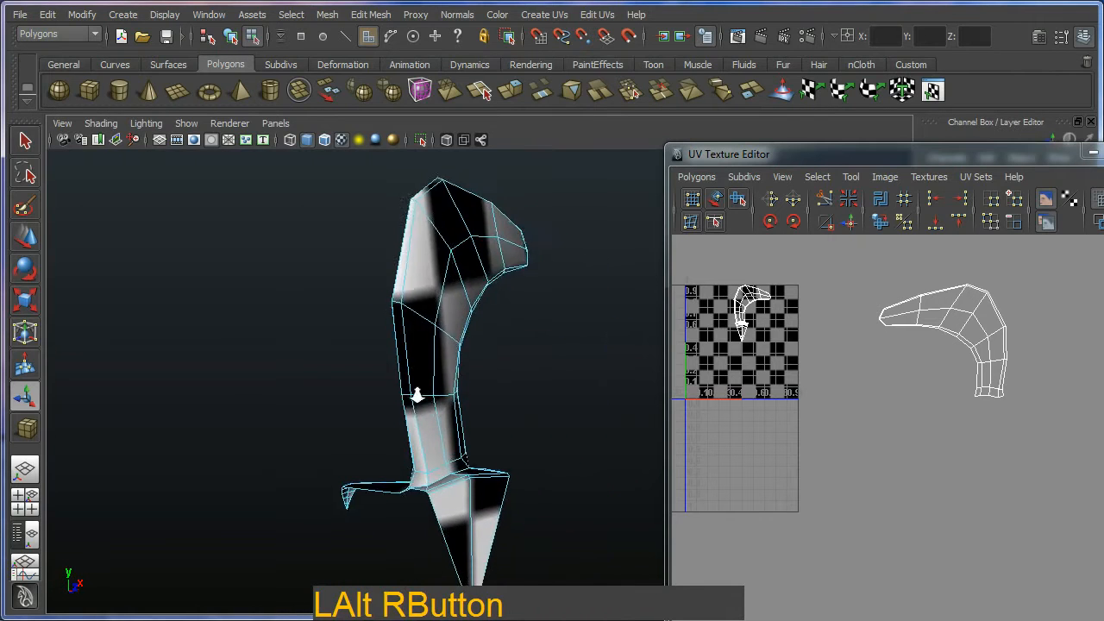
{"action": "left_click_drag", "start_coordinate": [416, 396], "coordinate": [423, 348], "text": "alt"}
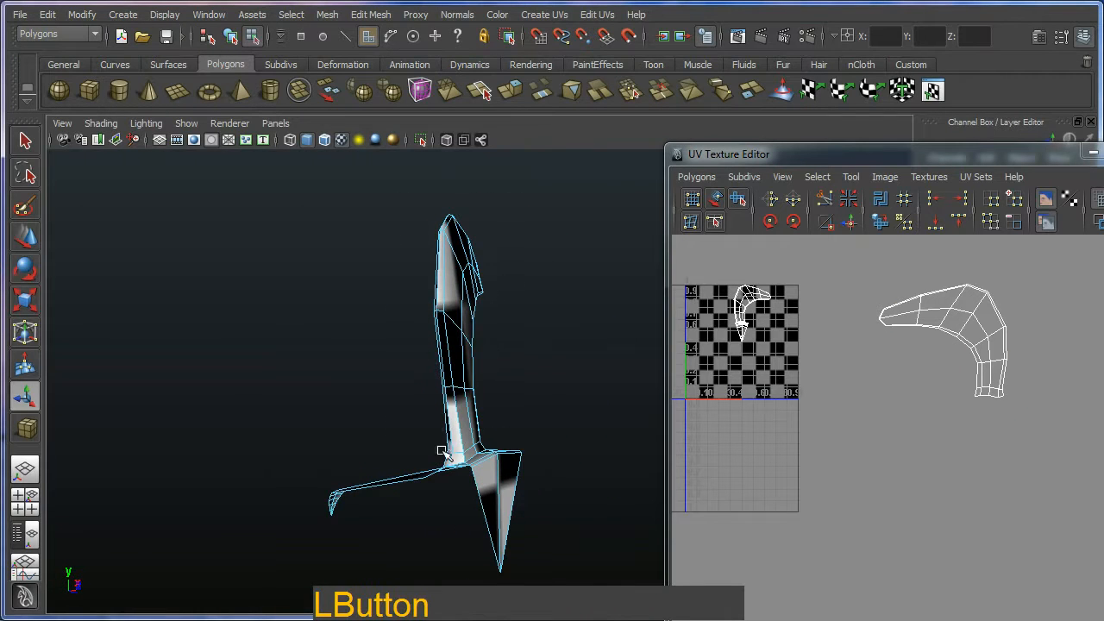
{"action": "left_click_drag", "start_coordinate": [442, 450], "coordinate": [437, 446]}
{"action": "left_click_drag", "start_coordinate": [438, 446], "coordinate": [436, 479], "text": "alt"}
{"action": "right_click_drag", "start_coordinate": [436, 479], "coordinate": [456, 493], "text": "alt"}
{"action": "middle_click_drag", "start_coordinate": [455, 493], "coordinate": [568, 418], "text": "alt"}
{"action": "right_click_drag", "start_coordinate": [567, 417], "coordinate": [624, 463], "text": "alt"}
{"action": "left_click_drag", "start_coordinate": [623, 463], "coordinate": [538, 402], "text": "alt"}
{"action": "middle_click_drag", "start_coordinate": [537, 402], "coordinate": [497, 409], "text": "alt"}
{"action": "right_click_drag", "start_coordinate": [497, 409], "coordinate": [549, 496], "text": "alt"}
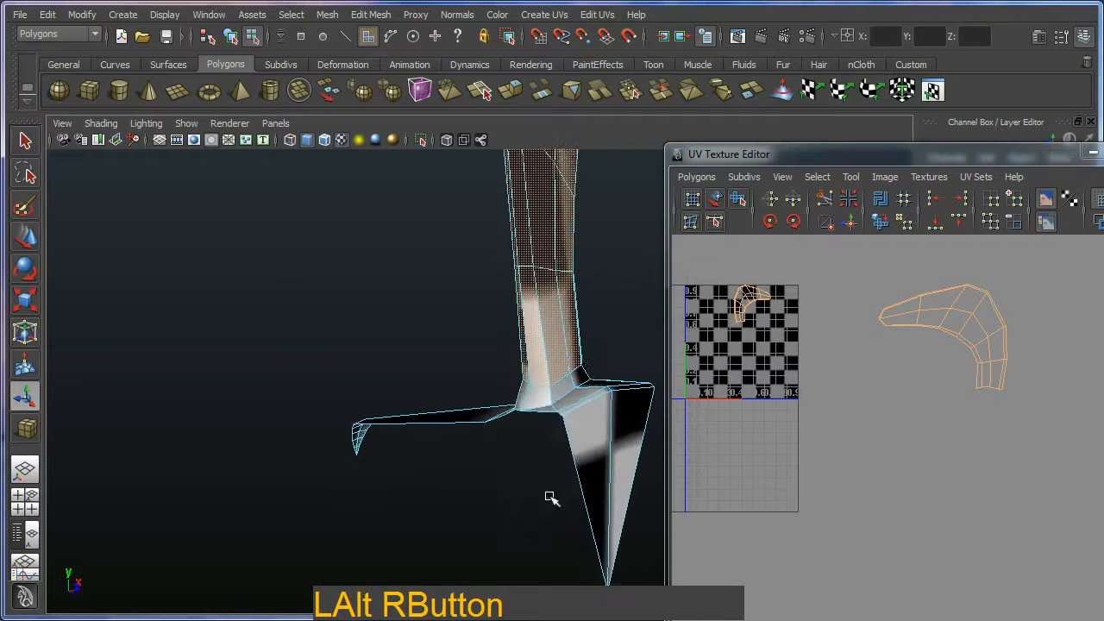
{"action": "left_click_drag", "start_coordinate": [551, 498], "coordinate": [571, 383], "text": "alt"}
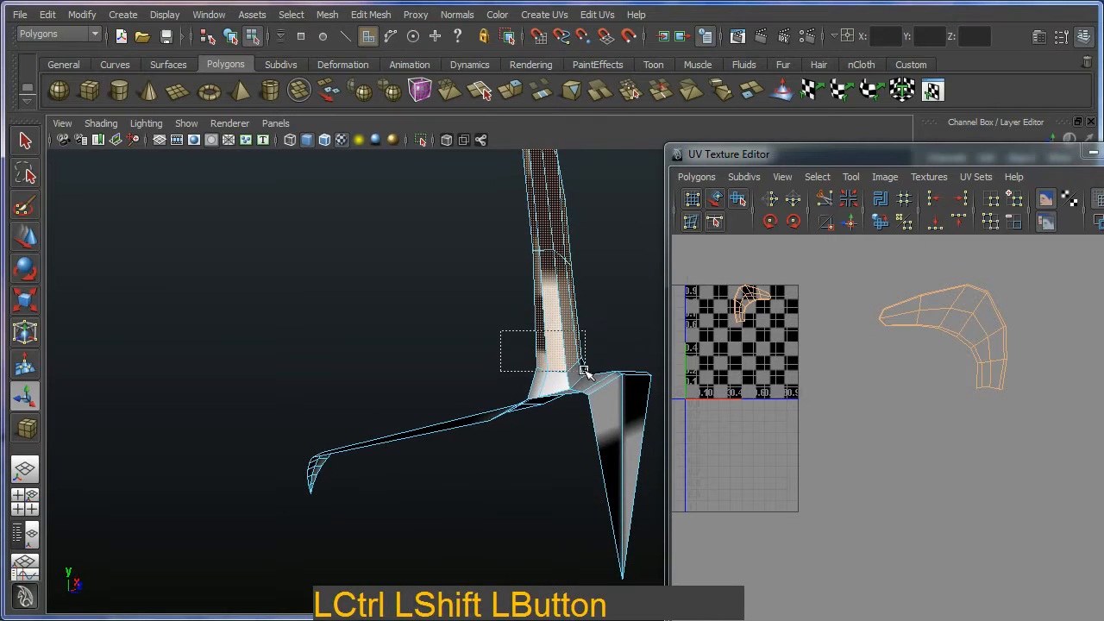
{"action": "left_click_drag", "start_coordinate": [526, 426], "coordinate": [338, 438], "text": "alt"}
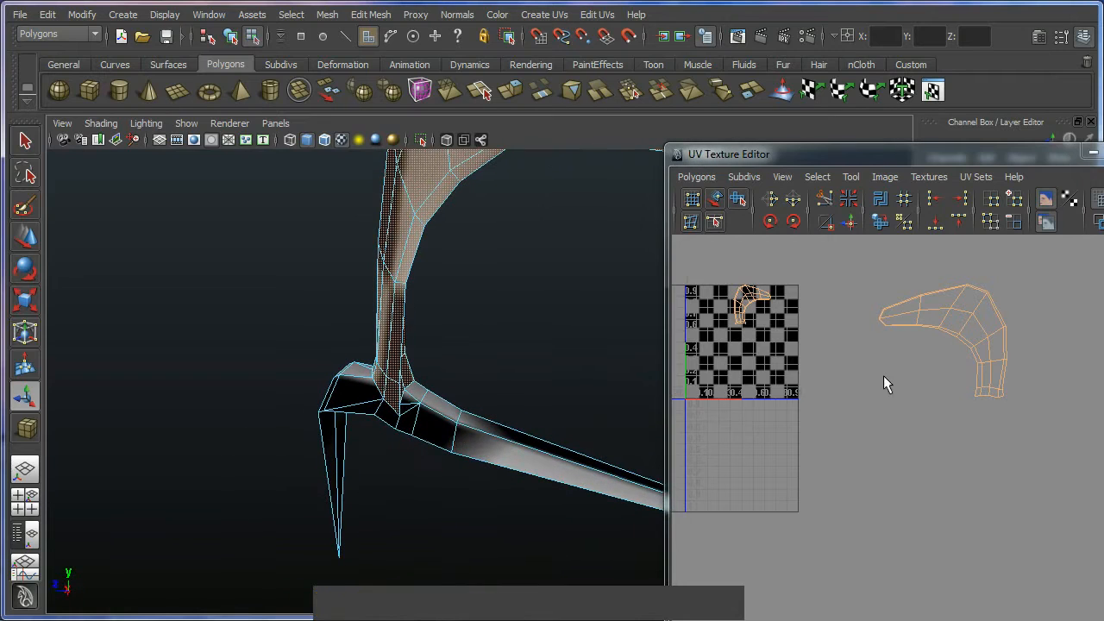
Deselect the already mapped front-face shell in the UV layout, keeping the blade's back faces selected.
{"action": "middle_click_drag", "start_coordinate": [883, 384], "coordinate": [833, 370], "text": "alt"}
{"action": "right_click_drag", "start_coordinate": [833, 370], "coordinate": [987, 375], "text": "alt"}
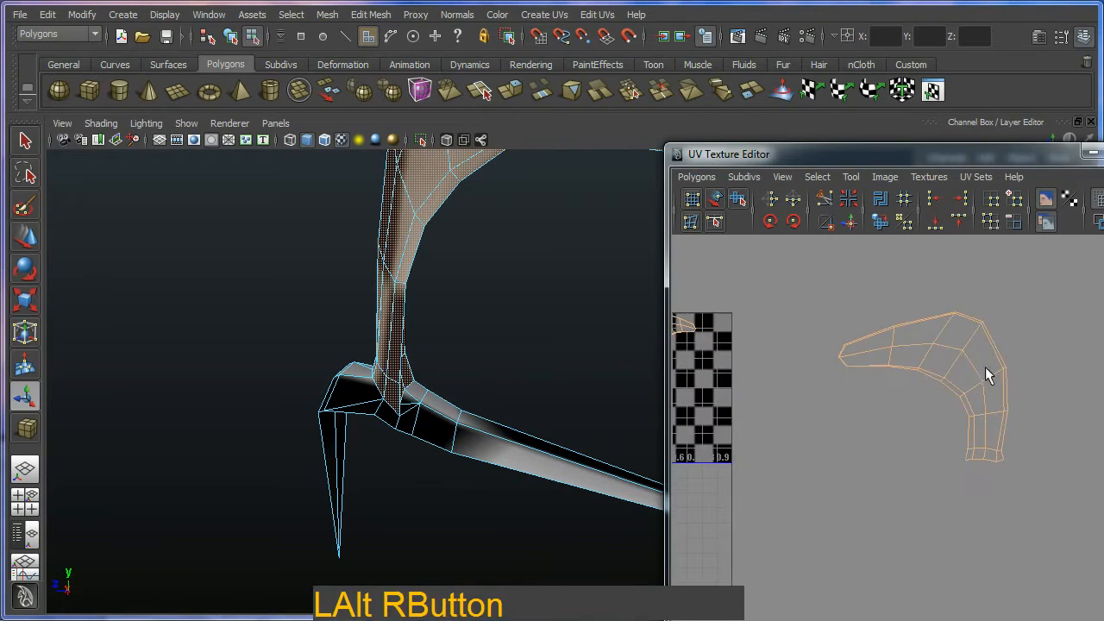
{"action": "left_click", "coordinate": [800, 475], "text": "ctrl"}
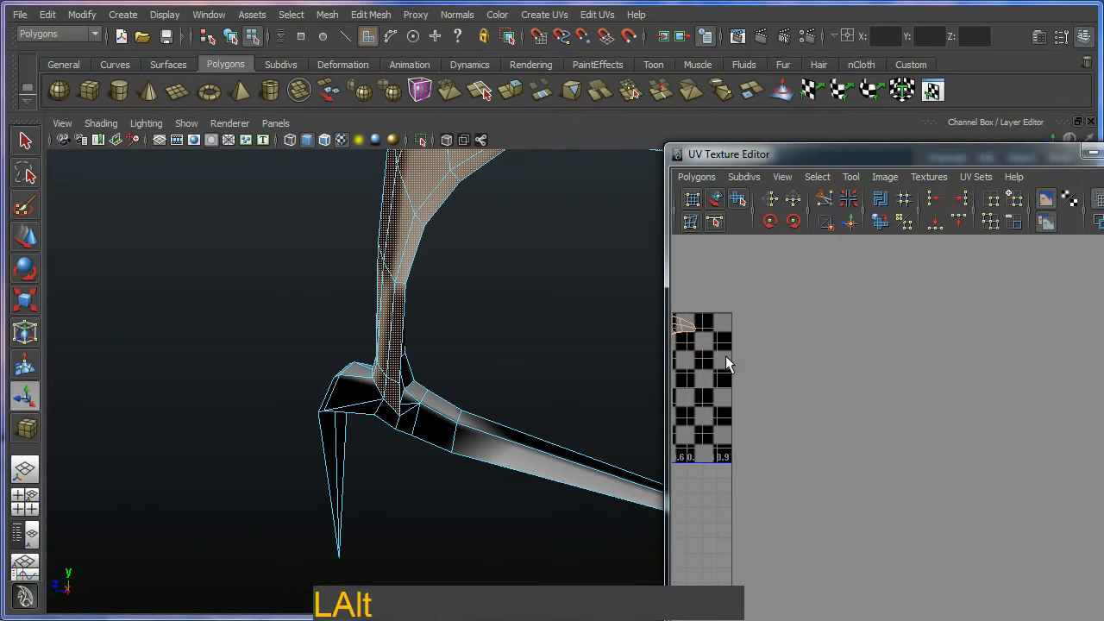
Apply a camera-based planar mapping to the blade's back faces, viewed face-on from behind, and narrow the projection to even out the checks.
{"action": "middle_click_drag", "start_coordinate": [726, 356], "coordinate": [968, 417], "text": "alt"}
{"action": "middle_click_drag", "start_coordinate": [910, 380], "coordinate": [910, 379], "text": "alt"}
{"action": "left_click_drag", "start_coordinate": [595, 414], "coordinate": [324, 367], "text": "alt"}
{"action": "middle_click_drag", "start_coordinate": [371, 348], "coordinate": [406, 453], "text": "alt"}
{"action": "left_click_drag", "start_coordinate": [406, 451], "coordinate": [476, 493], "text": "alt"}
{"action": "middle_click_drag", "start_coordinate": [475, 493], "coordinate": [457, 518], "text": "alt"}
{"action": "left_click_drag", "start_coordinate": [457, 517], "coordinate": [414, 483], "text": "alt"}
{"action": "middle_click_drag", "start_coordinate": [414, 483], "coordinate": [419, 451], "text": "alt"}
{"action": "left_click_drag", "start_coordinate": [419, 451], "coordinate": [429, 437], "text": "alt"}
{"action": "middle_click_drag", "start_coordinate": [429, 437], "coordinate": [435, 448], "text": "alt"}
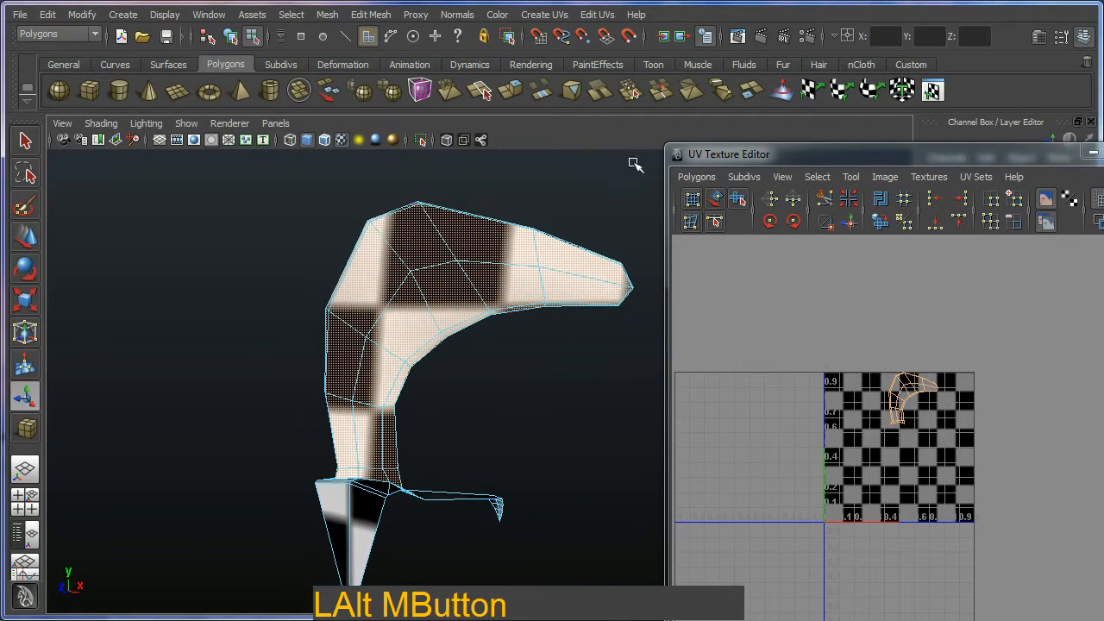
{"action": "left_click", "coordinate": [604, 16]}
{"action": "mouse_move", "coordinate": [559, 19]}
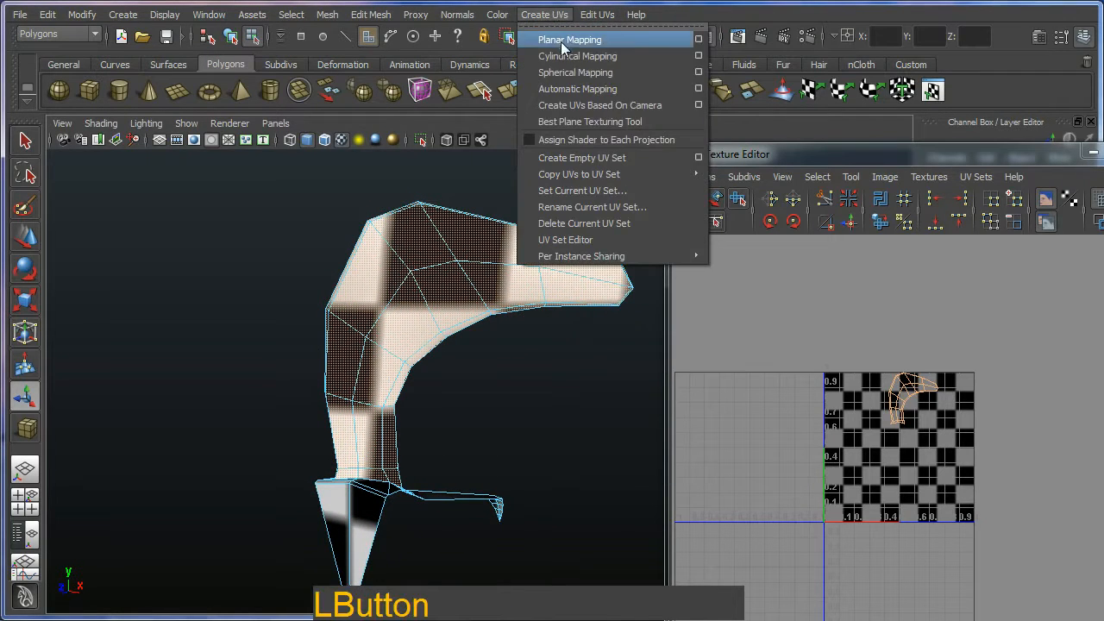
{"action": "left_click", "coordinate": [565, 41]}
{"action": "mouse_move", "coordinate": [632, 353]}
{"action": "left_mouse_down"}
{"action": "mouse_move", "coordinate": [604, 350]}
{"action": "mouse_move", "coordinate": [618, 353]}
{"action": "left_mouse_up"}
Move the back-face UV shell out of the checker square and place it beyond the front-face shell.
{"action": "middle_click_drag", "start_coordinate": [1025, 468], "coordinate": [835, 409], "text": "alt"}
{"action": "scroll", "coordinate": [898, 410], "scroll_direction": "down", "scroll_amount": 4}
{"action": "left_click_drag", "start_coordinate": [774, 396], "coordinate": [1039, 393]}
{"action": "left_click", "coordinate": [882, 427]}
{"action": "middle_click_drag", "start_coordinate": [1006, 396], "coordinate": [925, 386], "text": "alt"}
{"action": "scroll", "coordinate": [1015, 418], "scroll_direction": "up", "scroll_amount": 3}
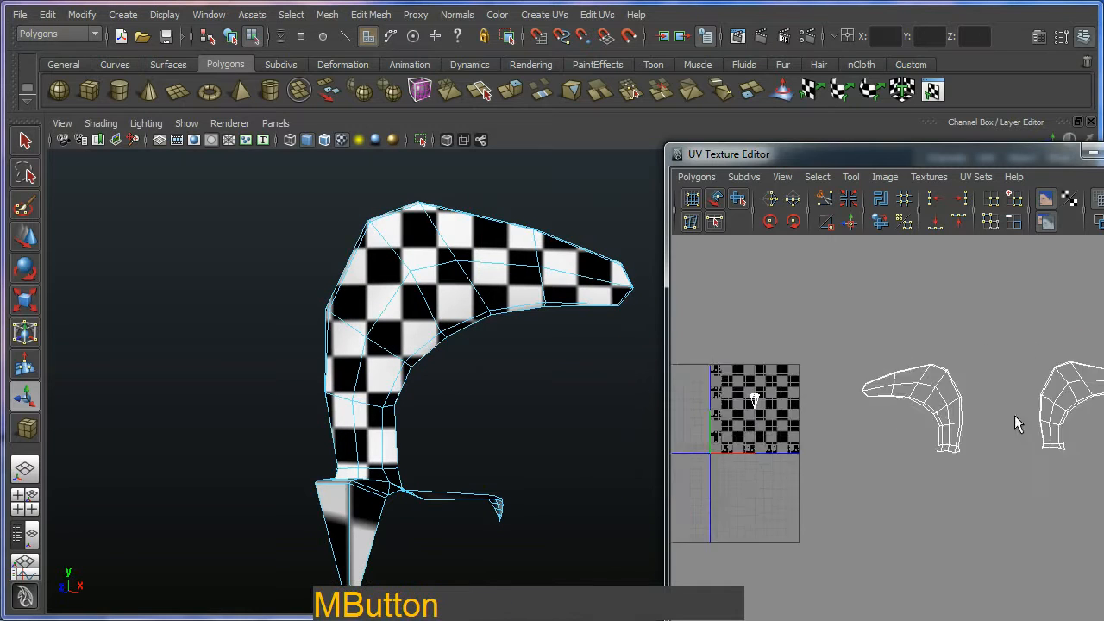
{"action": "middle_click_drag", "start_coordinate": [1017, 449], "coordinate": [1050, 425], "text": "alt"}
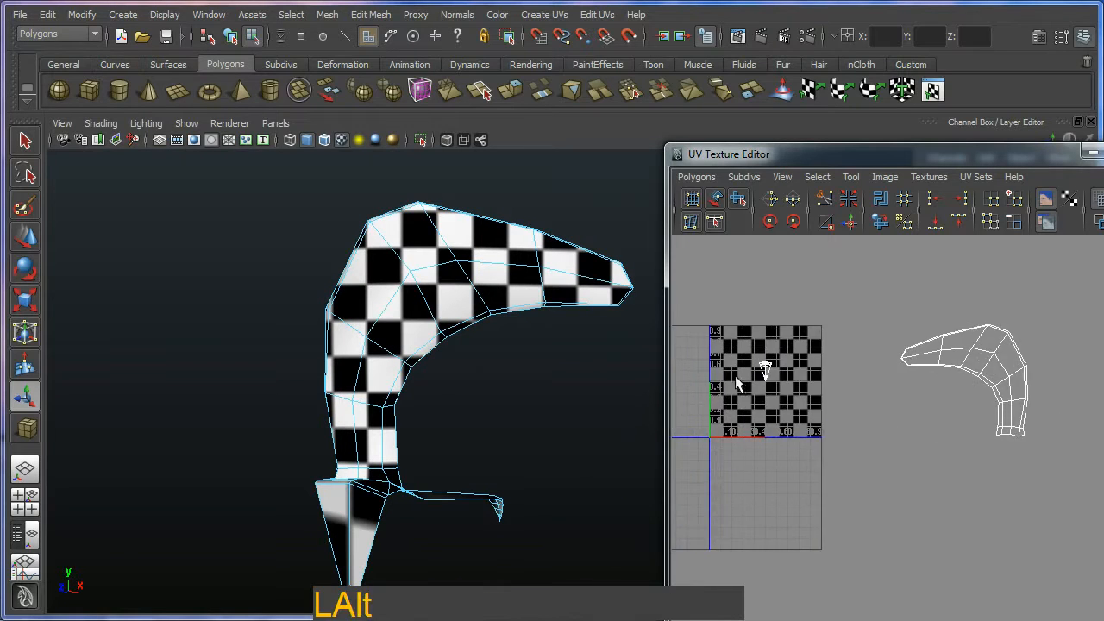
Highlight the remaining hub section's UVs and examine its faces from several sides.
{"action": "scroll", "coordinate": [857, 456], "scroll_direction": "up", "scroll_amount": 5}
{"action": "middle_click_drag", "start_coordinate": [888, 366], "coordinate": [916, 367], "text": "alt"}
{"action": "left_click_drag", "start_coordinate": [917, 367], "coordinate": [795, 498]}
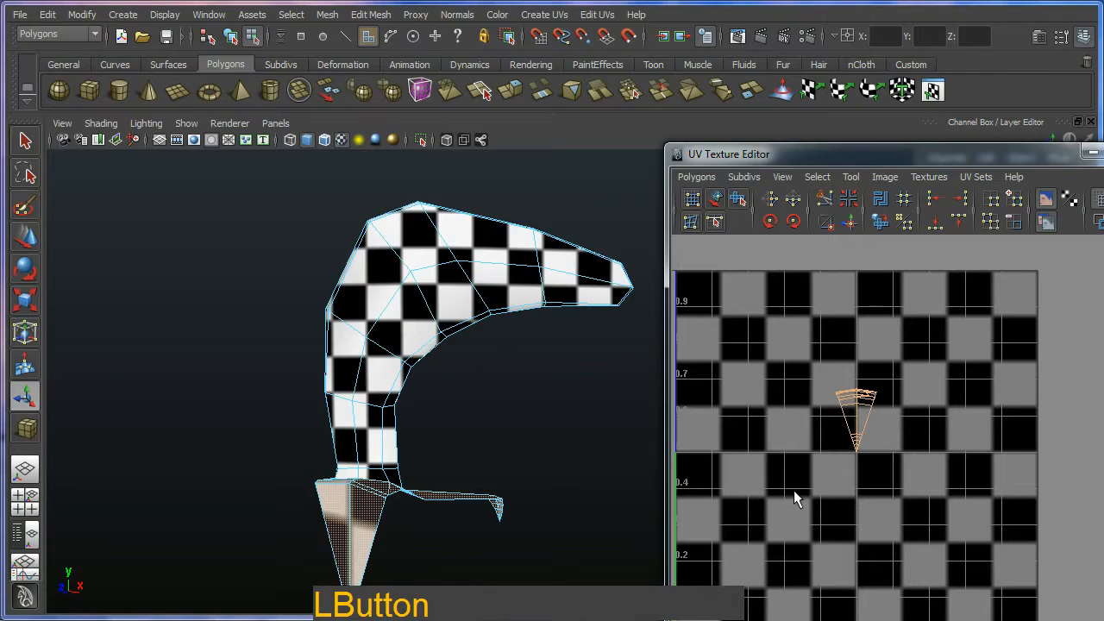
{"action": "middle_click_drag", "start_coordinate": [377, 512], "coordinate": [431, 387], "text": "alt"}
{"action": "left_click_drag", "start_coordinate": [432, 387], "coordinate": [229, 422], "text": "alt"}
{"action": "middle_click_drag", "start_coordinate": [229, 421], "coordinate": [303, 368], "text": "alt"}
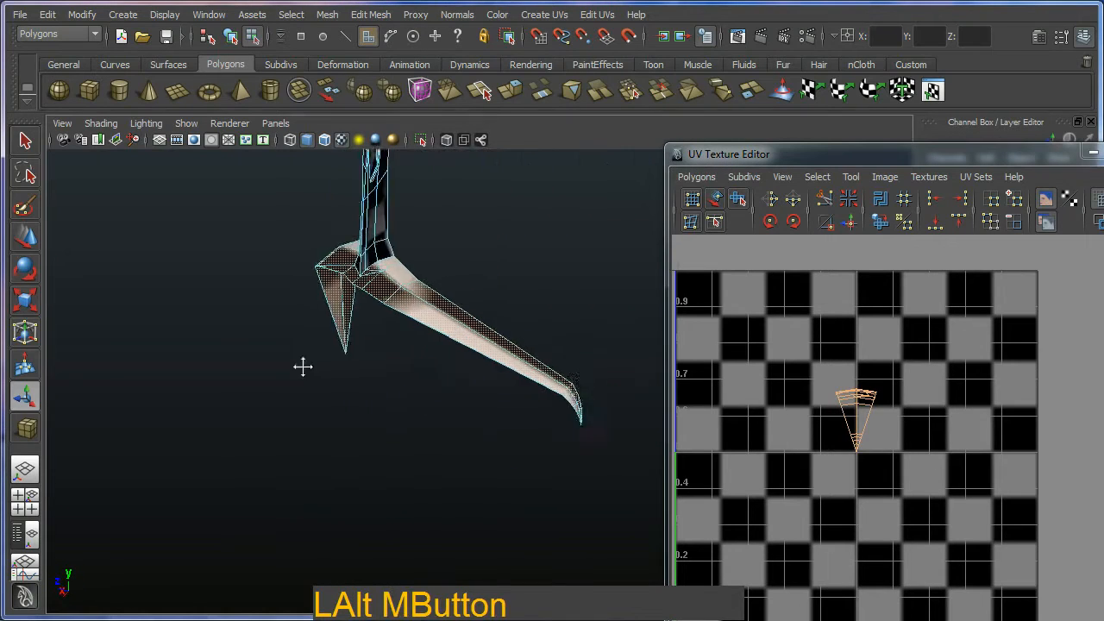
{"action": "left_click_drag", "start_coordinate": [302, 368], "coordinate": [466, 395], "text": "alt"}
{"action": "middle_click_drag", "start_coordinate": [263, 418], "coordinate": [483, 424], "text": "alt"}
{"action": "left_click_drag", "start_coordinate": [483, 424], "coordinate": [345, 413], "text": "alt"}
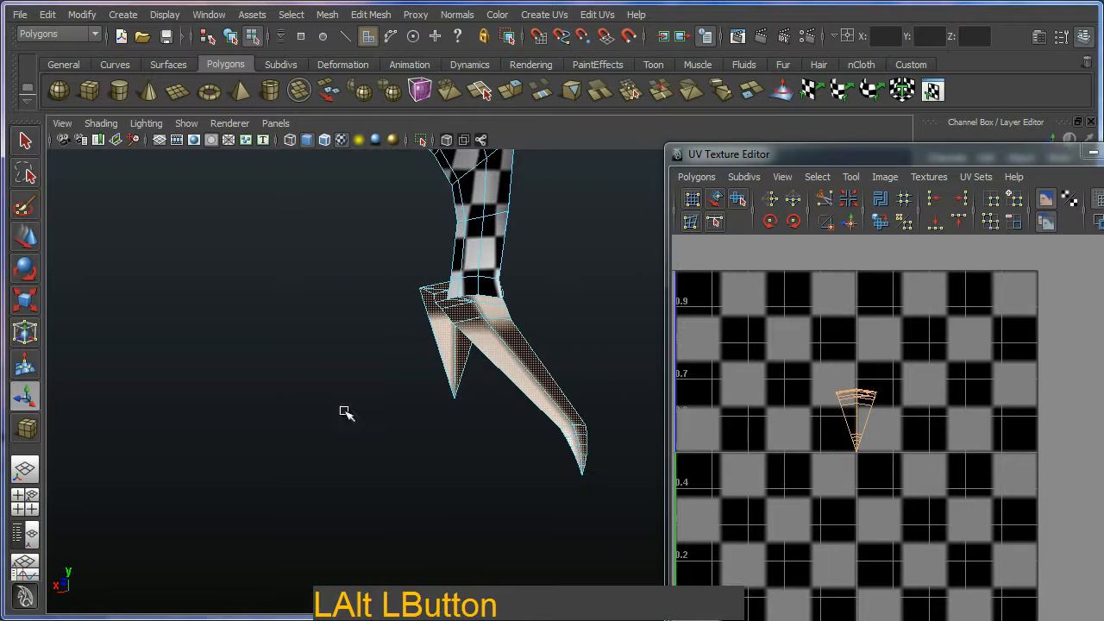
{"action": "left_click_drag", "start_coordinate": [387, 349], "coordinate": [458, 335], "text": "alt"}
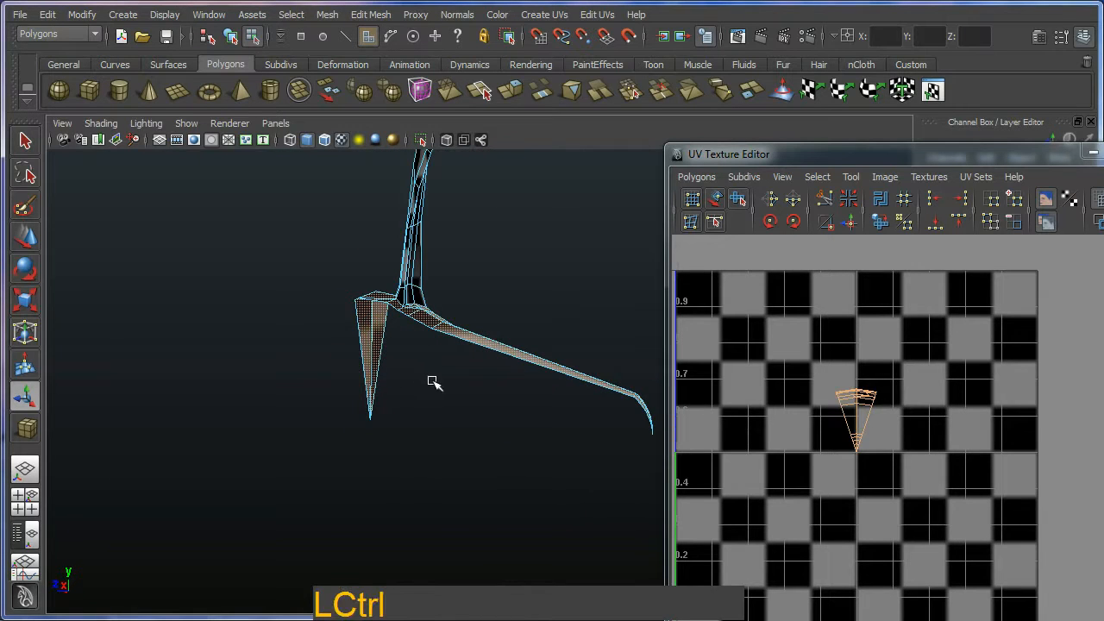
{"action": "left_click_drag", "start_coordinate": [431, 380], "coordinate": [320, 457], "text": "ctrl"}
{"action": "left_click_drag", "start_coordinate": [422, 430], "coordinate": [454, 374], "text": "alt"}
{"action": "middle_click_drag", "start_coordinate": [756, 432], "coordinate": [780, 411], "text": "alt"}
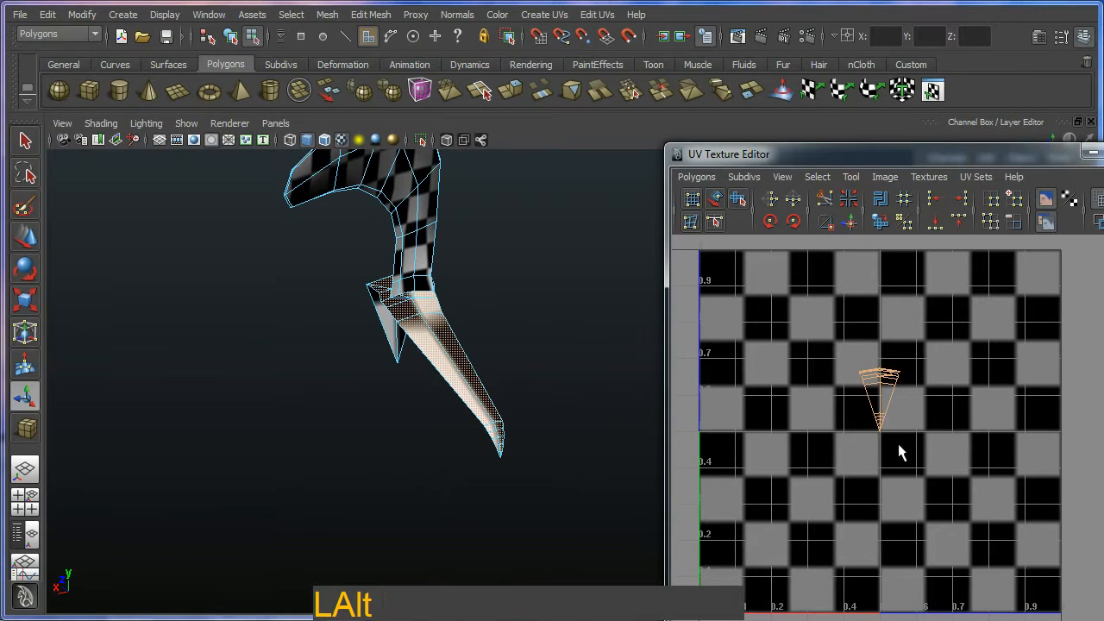
{"action": "middle_click_drag", "start_coordinate": [905, 451], "coordinate": [843, 444], "text": "alt"}
{"action": "left_click_drag", "start_coordinate": [402, 396], "coordinate": [498, 347], "text": "alt"}
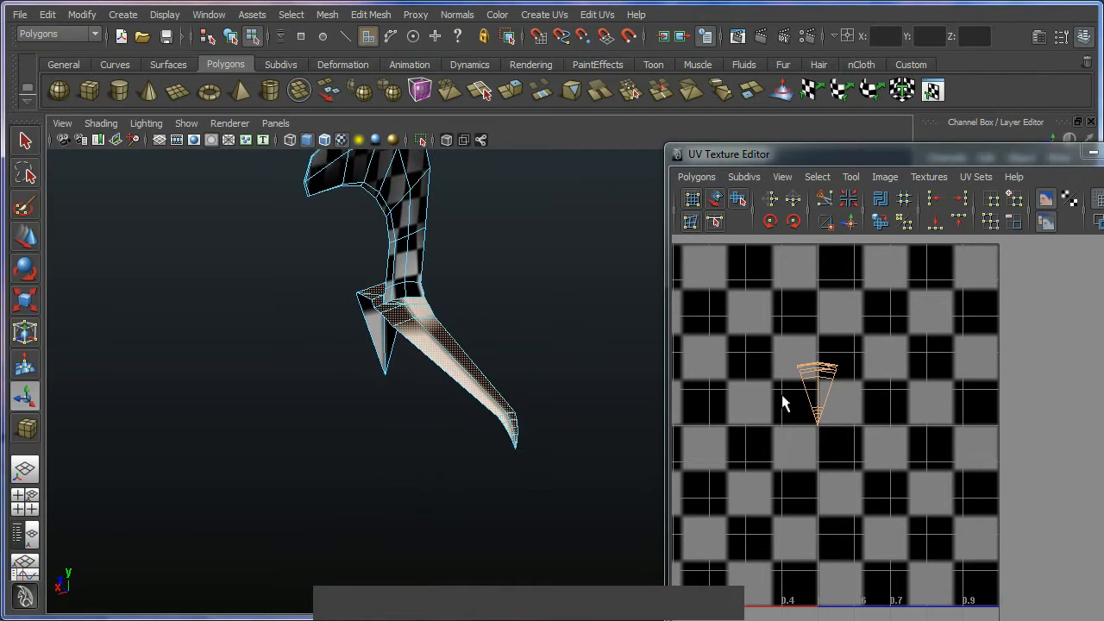
{"action": "scroll", "coordinate": [866, 407], "scroll_direction": "down", "scroll_amount": 3}
{"action": "middle_click_drag", "start_coordinate": [828, 398], "coordinate": [744, 397], "text": "alt"}
{"action": "left_click", "coordinate": [925, 414]}
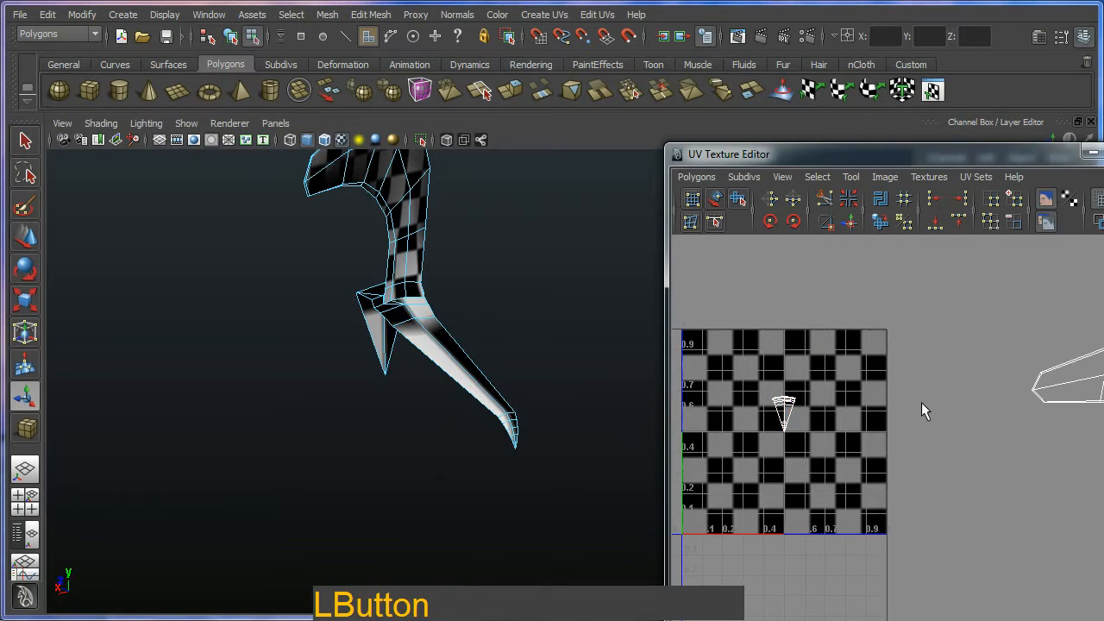
Compare the two blade shells in the UV layout and switch the blade and hub section back to object mode.
{"action": "middle_click_drag", "start_coordinate": [921, 401], "coordinate": [693, 404], "text": "alt"}
{"action": "middle_click_drag", "start_coordinate": [978, 420], "coordinate": [770, 402], "text": "alt"}
{"action": "scroll", "coordinate": [811, 417], "scroll_direction": "down", "scroll_amount": 3}
{"action": "middle_click_drag", "start_coordinate": [966, 444], "coordinate": [940, 437], "text": "alt"}
{"action": "middle_click_drag", "start_coordinate": [814, 460], "coordinate": [905, 442], "text": "alt"}
{"action": "middle_click_drag", "start_coordinate": [961, 421], "coordinate": [810, 384], "text": "alt"}
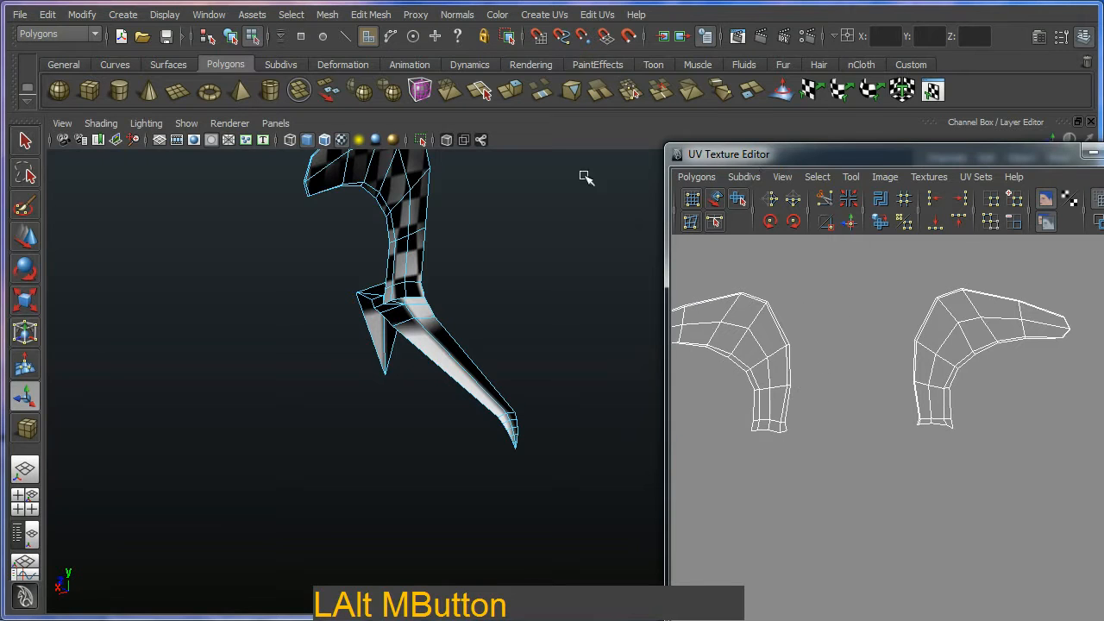
{"action": "middle_click_drag", "start_coordinate": [467, 246], "coordinate": [433, 311], "text": "alt"}
{"action": "right_click_drag", "start_coordinate": [432, 311], "coordinate": [439, 339], "text": "alt"}
{"action": "key", "text": "F8"}
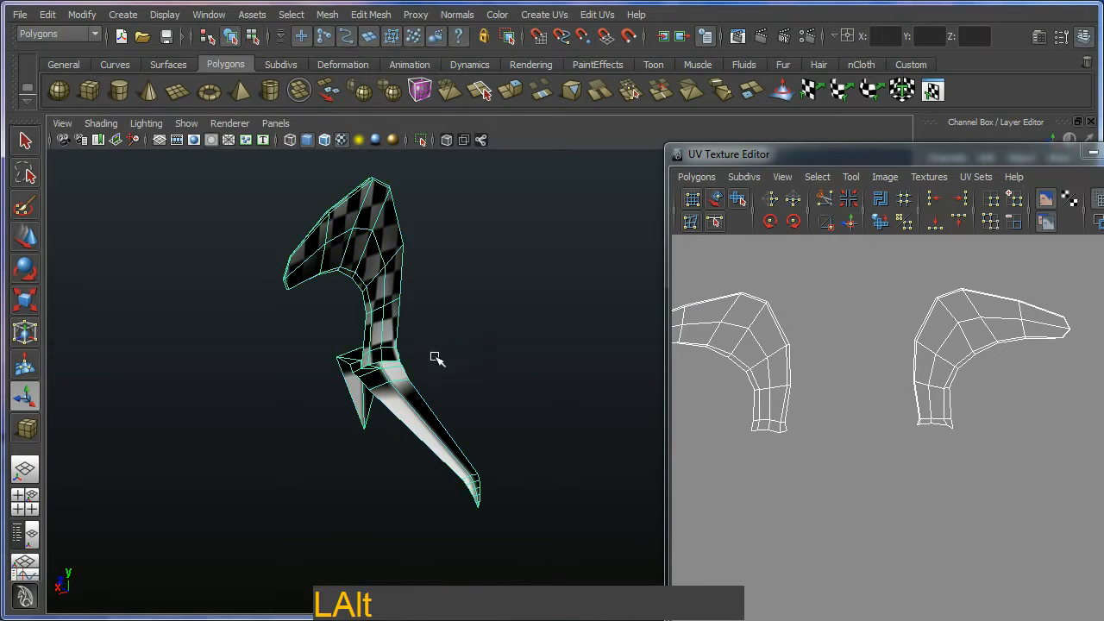
Open the Duplicate Special options for the propeller section and set the X scale to 1.
{"action": "left_click_drag", "start_coordinate": [452, 317], "coordinate": [384, 274], "text": "alt"}
{"action": "left_click_drag", "start_coordinate": [536, 378], "coordinate": [394, 382], "text": "alt"}
{"action": "middle_click_drag", "start_coordinate": [394, 382], "coordinate": [366, 282], "text": "alt"}
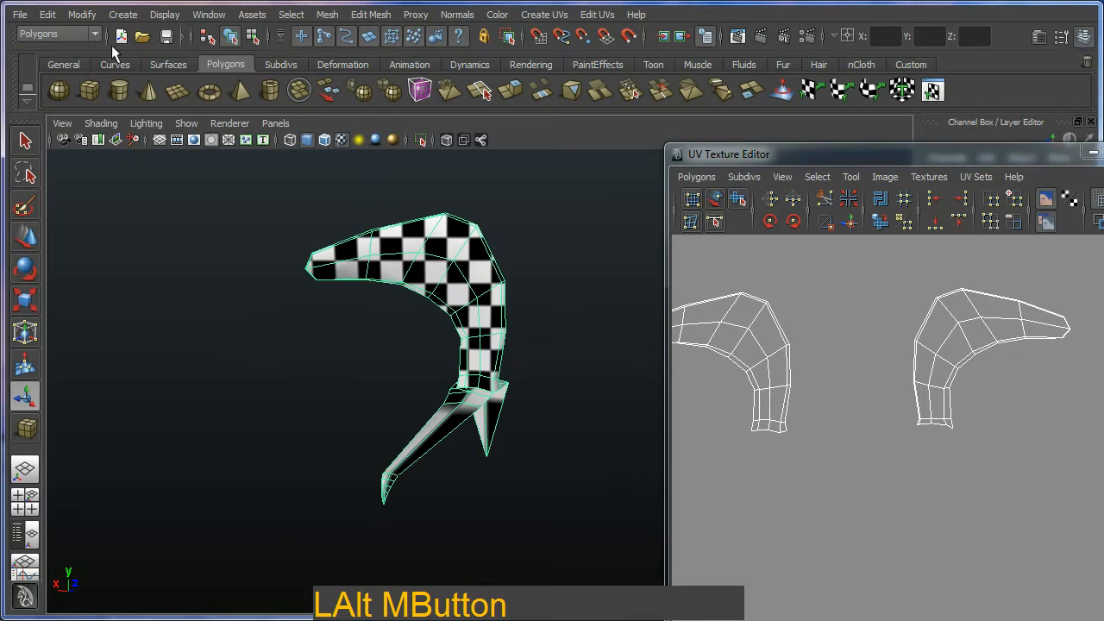
{"action": "left_click", "coordinate": [48, 15]}
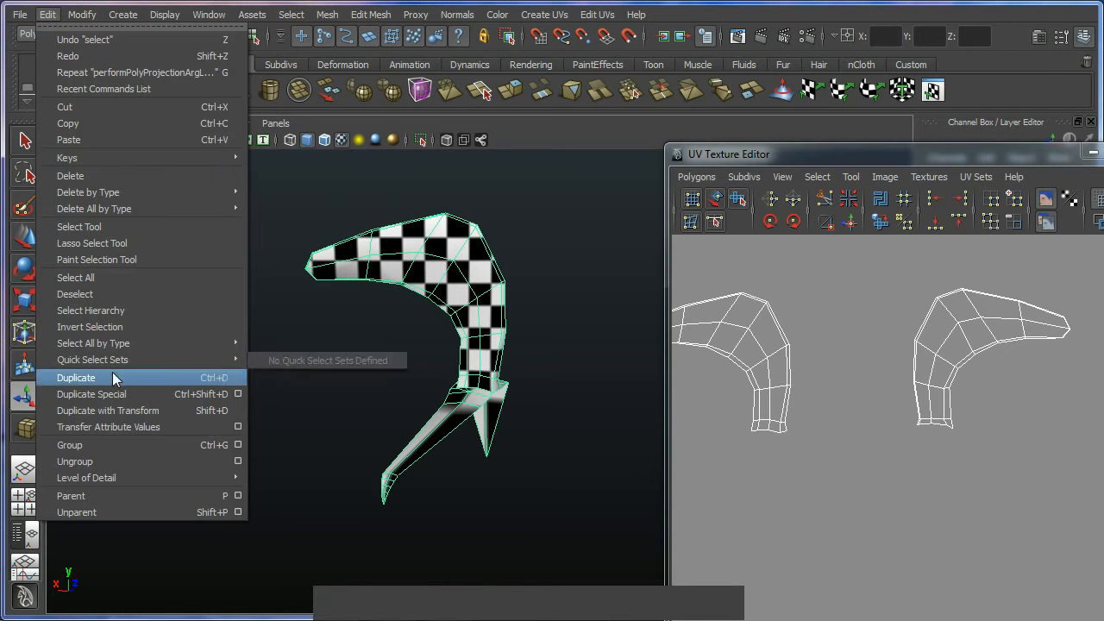
{"action": "left_click", "coordinate": [237, 395]}
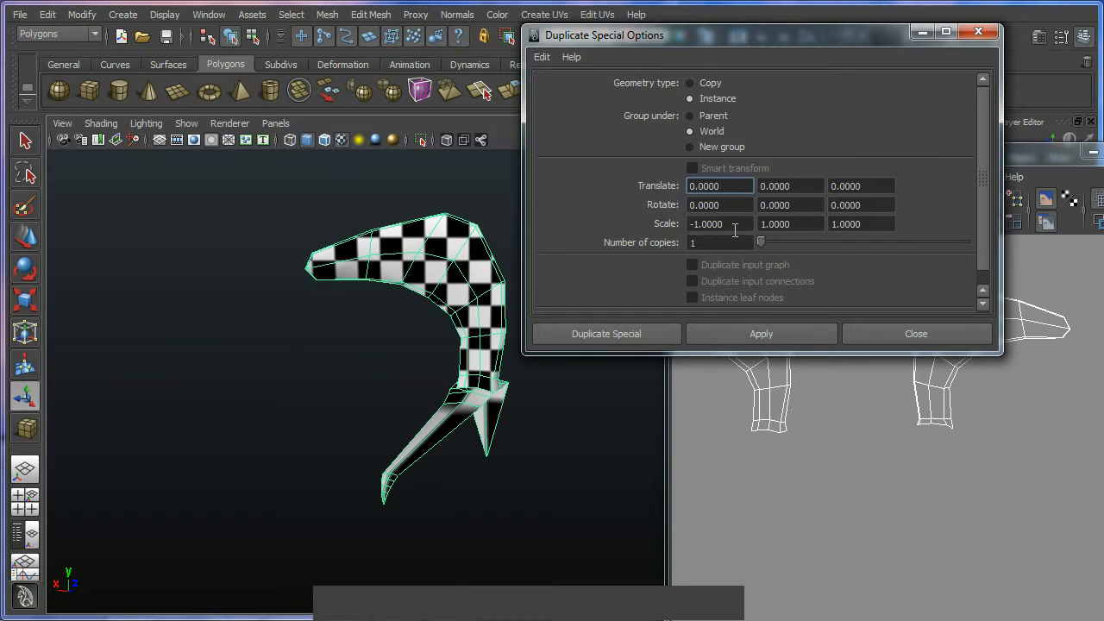
{"action": "left_click", "coordinate": [735, 224]}
{"action": "type", "text": "1"}
{"action": "key", "text": "KP_Enter"}
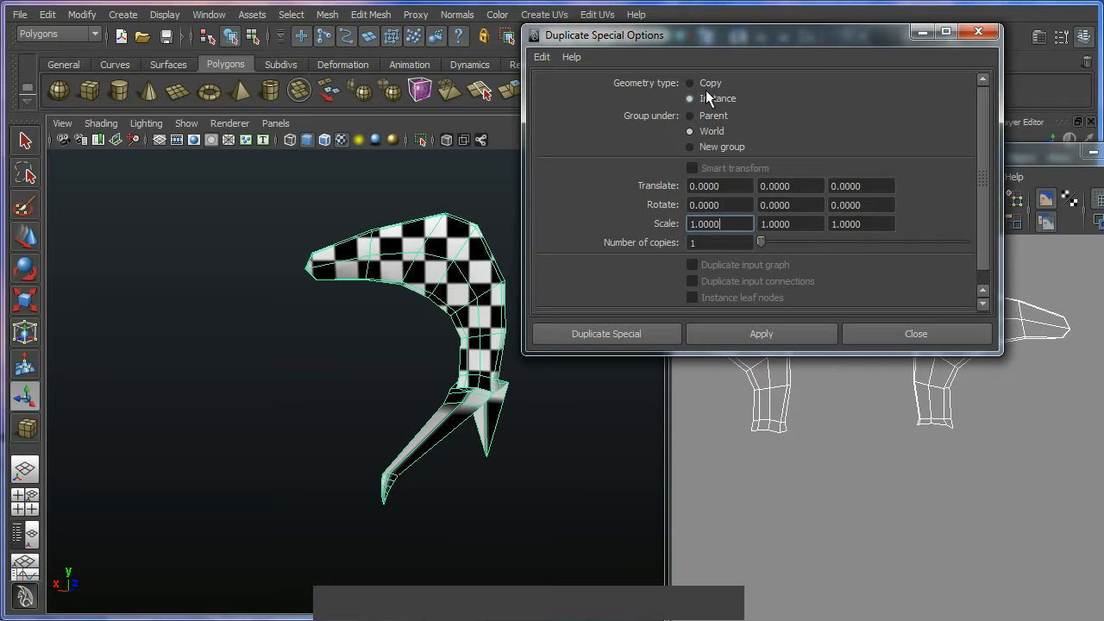
Set the number of duplicate copies to 9.
{"action": "left_click", "coordinate": [727, 204]}
{"action": "left_click", "coordinate": [723, 242]}
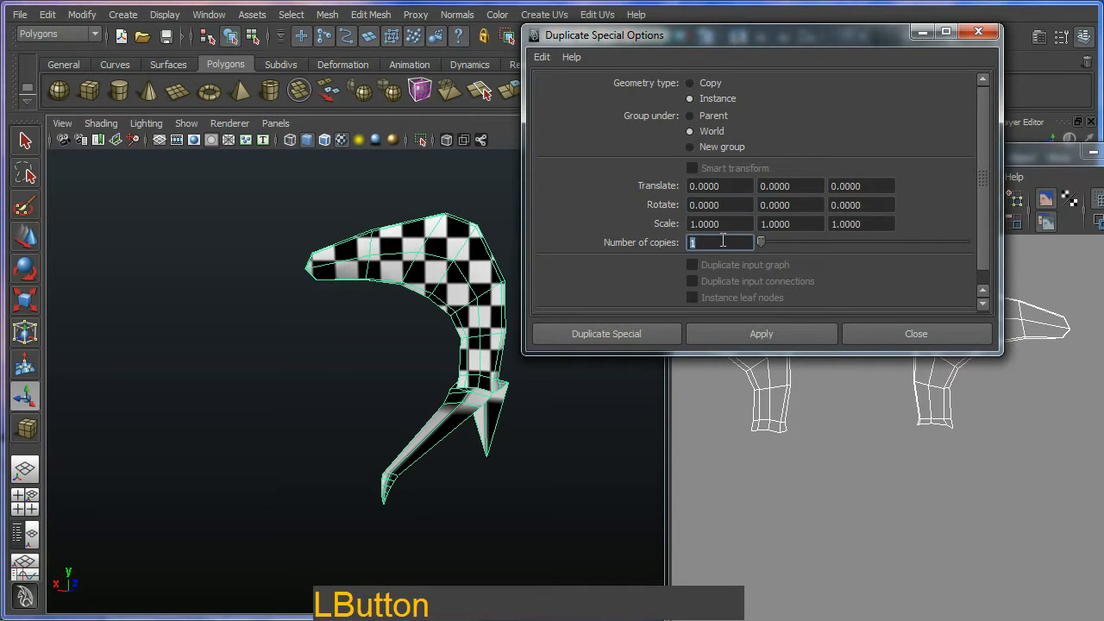
{"action": "type", "text": "9"}
{"action": "left_click", "coordinate": [724, 241]}
{"action": "left_click", "coordinate": [721, 202]}
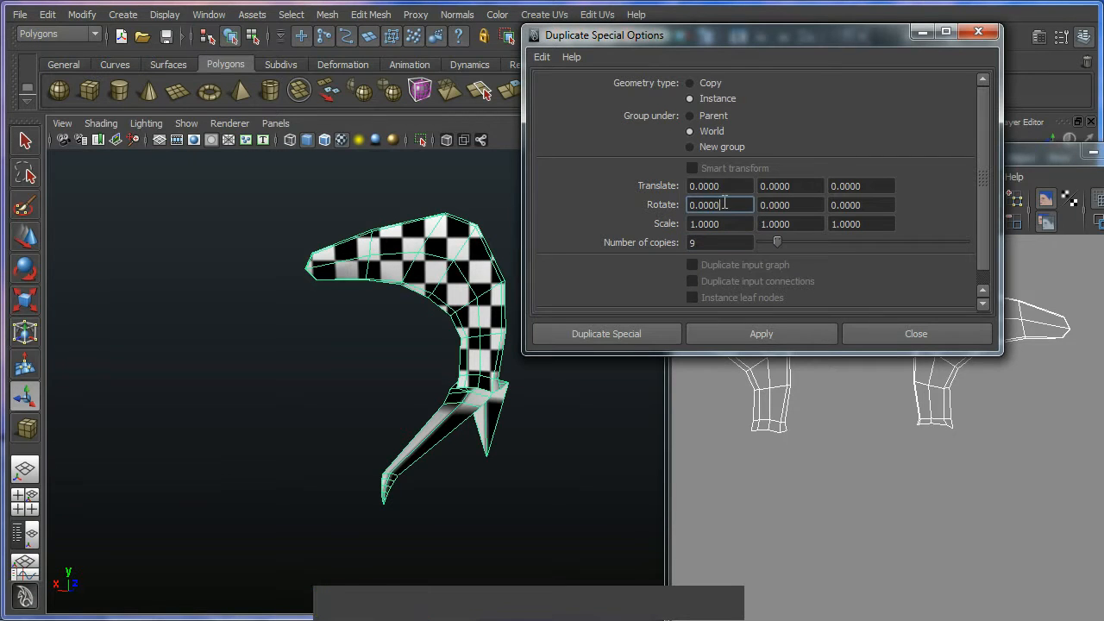
Set the duplicate rotation to 36 degrees around Z and apply it to create the instanced propeller sections.
{"action": "left_click_drag", "start_coordinate": [376, 411], "coordinate": [314, 429], "text": "alt"}
{"action": "middle_click_drag", "start_coordinate": [313, 428], "coordinate": [245, 419], "text": "alt"}
{"action": "left_click_drag", "start_coordinate": [244, 419], "coordinate": [271, 419], "text": "alt"}
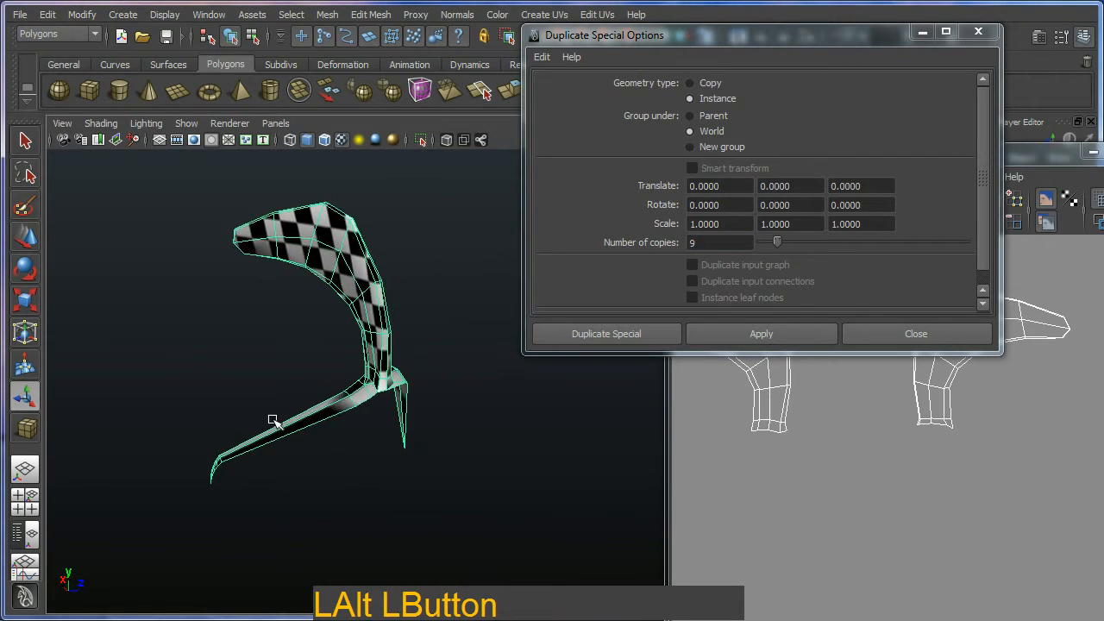
{"action": "key", "text": "ctrl+2"}
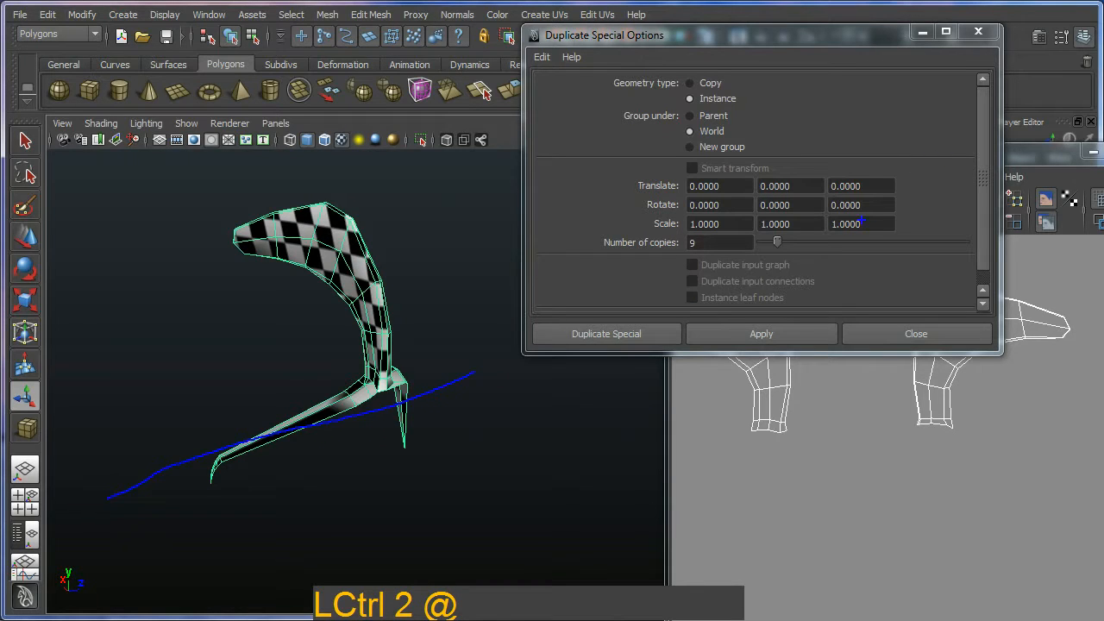
{"action": "key", "text": "Escape"}
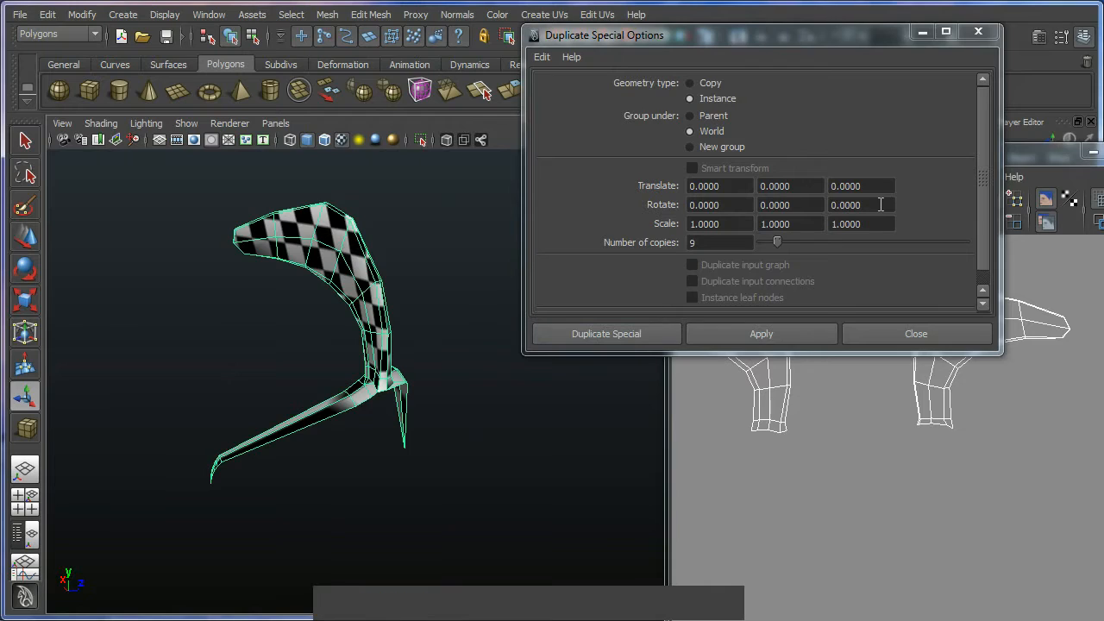
{"action": "left_click", "coordinate": [880, 205]}
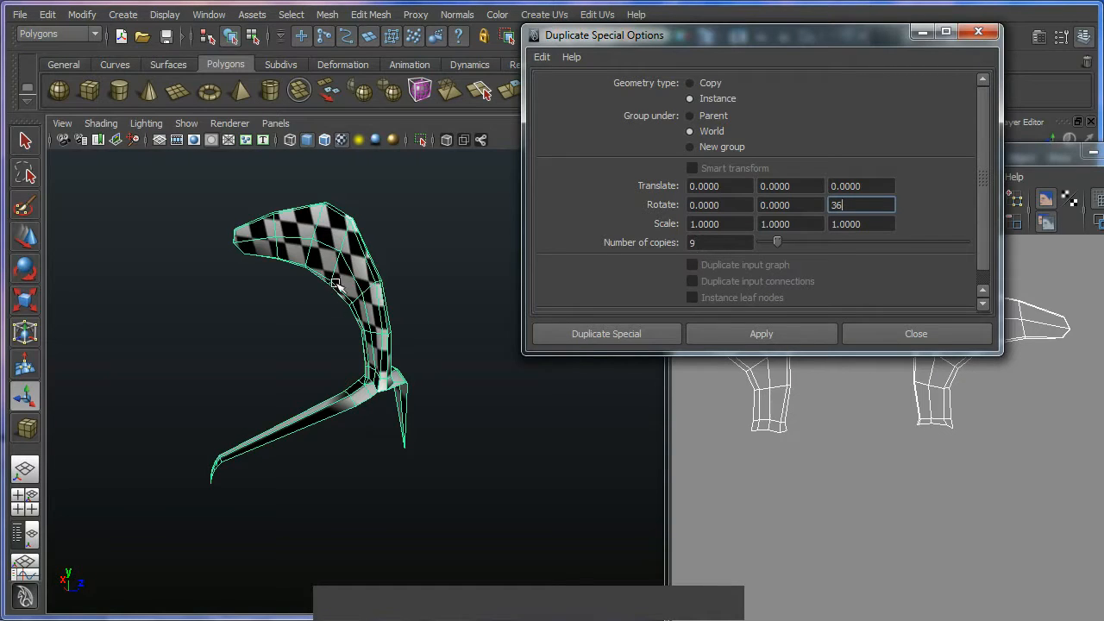
{"action": "left_click", "coordinate": [751, 341]}
Examine the ring of duplicated blades and the hub from the front and side, moving the duplicate options window aside.
{"action": "mouse_move", "coordinate": [458, 425]}
{"action": "left_mouse_down", "text": "alt"}
{"action": "mouse_move", "coordinate": [435, 434]}
{"action": "mouse_move", "coordinate": [468, 442]}
{"action": "left_mouse_up", "text": "alt"}
{"action": "right_click_drag", "start_coordinate": [468, 442], "coordinate": [507, 450], "text": "alt"}
{"action": "middle_click_drag", "start_coordinate": [491, 431], "coordinate": [387, 303], "text": "alt"}
{"action": "left_click_drag", "start_coordinate": [386, 303], "coordinate": [354, 318], "text": "alt"}
{"action": "right_click_drag", "start_coordinate": [353, 318], "coordinate": [357, 375], "text": "alt"}
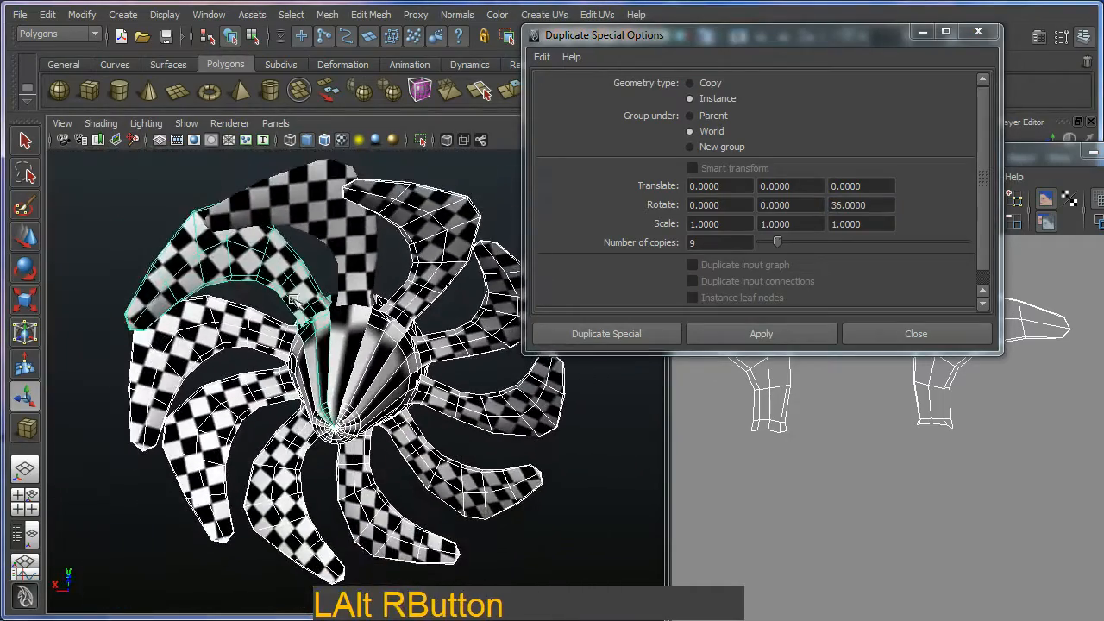
{"action": "mouse_move", "coordinate": [357, 375]}
{"action": "left_mouse_down", "text": "alt"}
{"action": "mouse_move", "coordinate": [374, 343]}
{"action": "mouse_move", "coordinate": [345, 364]}
{"action": "left_mouse_up", "text": "alt"}
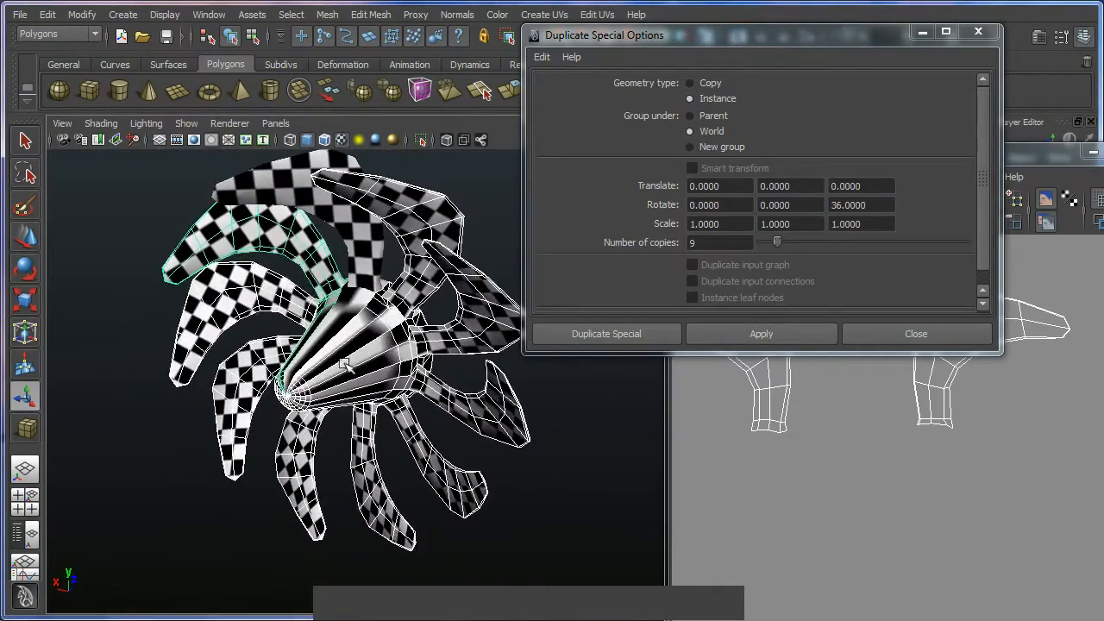
{"action": "left_click_drag", "start_coordinate": [656, 38], "coordinate": [822, 88]}
{"action": "left_click_drag", "start_coordinate": [561, 290], "coordinate": [586, 286], "text": "alt"}
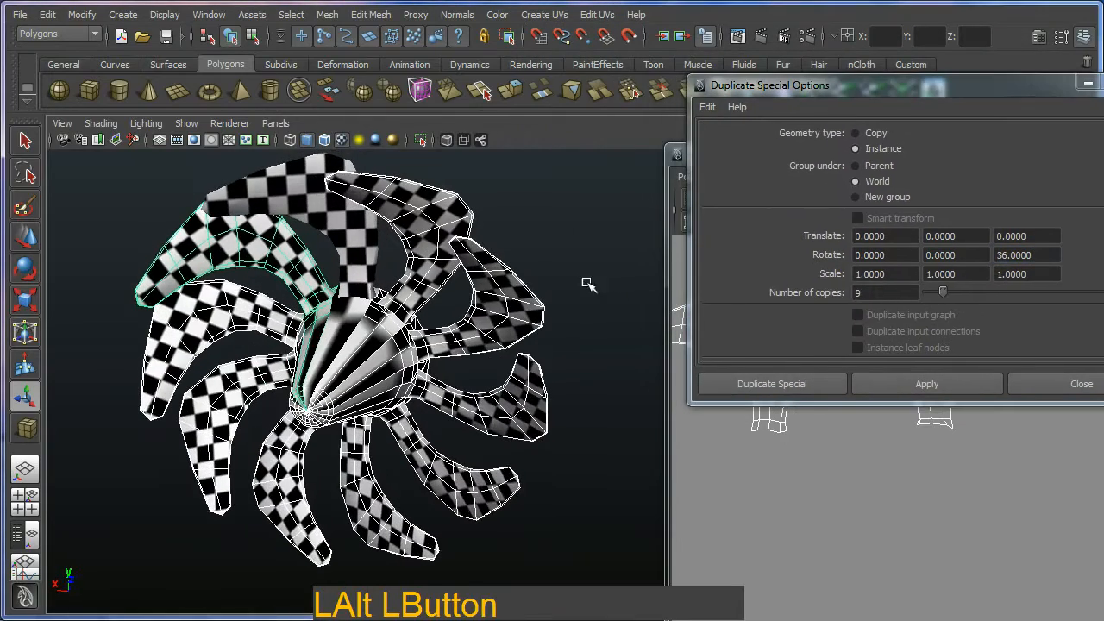
{"action": "right_click_drag", "start_coordinate": [587, 286], "coordinate": [375, 273], "text": "alt"}
{"action": "middle_click_drag", "start_coordinate": [374, 272], "coordinate": [405, 268], "text": "alt"}
{"action": "left_click_drag", "start_coordinate": [406, 267], "coordinate": [440, 275], "text": "alt"}
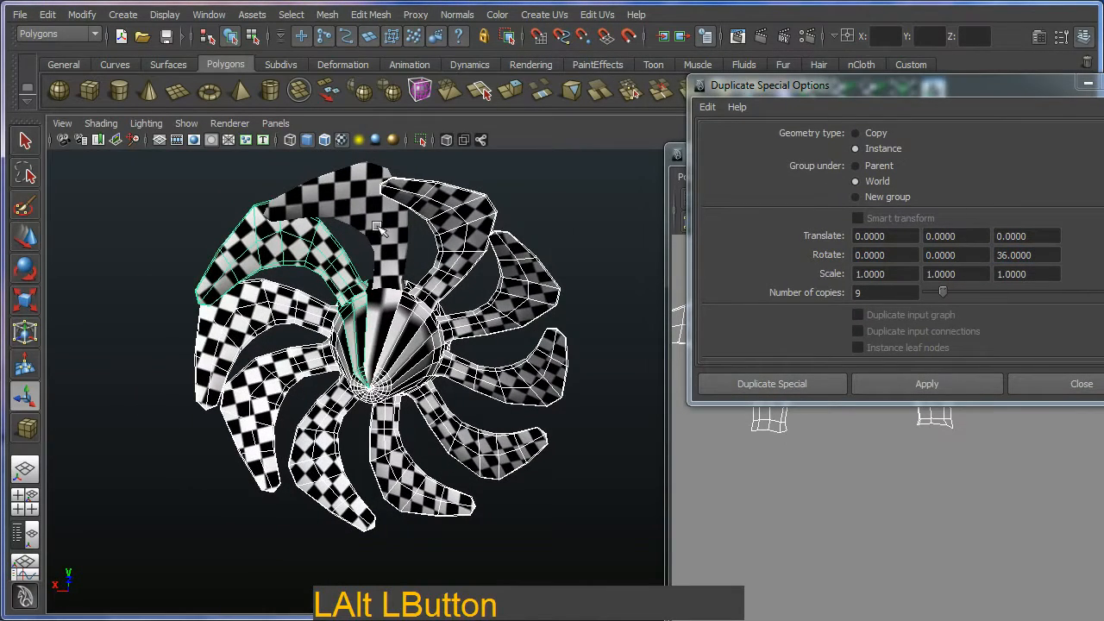
Select a single blade section, try pulling it away from the propeller, and undo the move.
{"action": "left_click", "coordinate": [550, 201]}
{"action": "right_click_drag", "start_coordinate": [549, 201], "coordinate": [483, 276], "text": "alt"}
{"action": "left_click", "coordinate": [388, 242]}
{"action": "left_click", "coordinate": [334, 288]}
{"action": "key", "text": "w"}
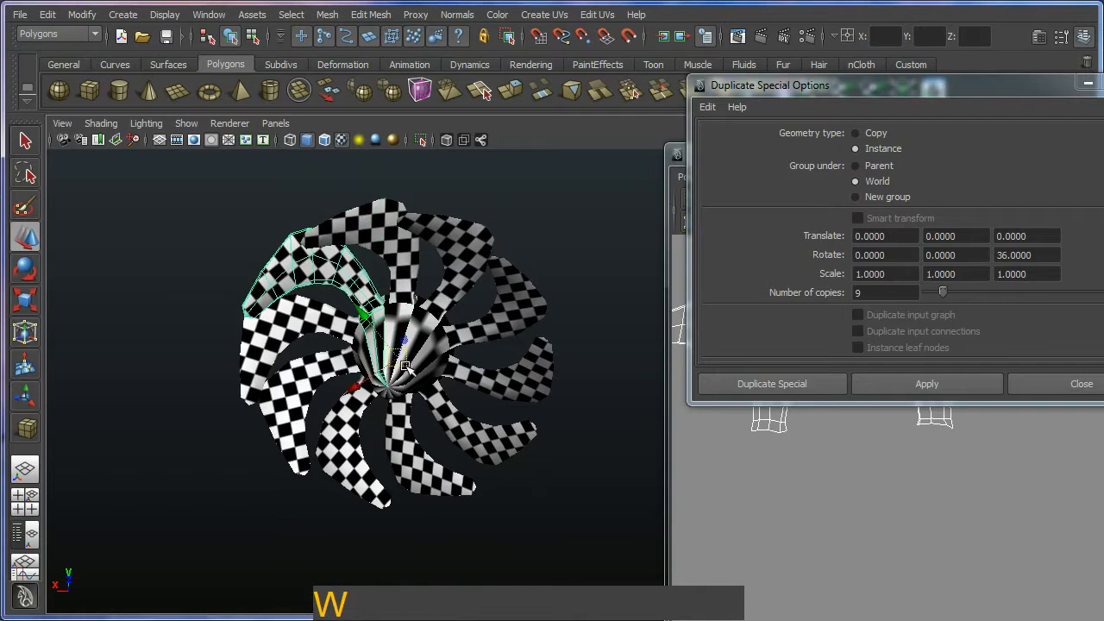
{"action": "left_click_drag", "start_coordinate": [405, 367], "coordinate": [555, 233]}
{"action": "key", "text": "ctrl+z"}
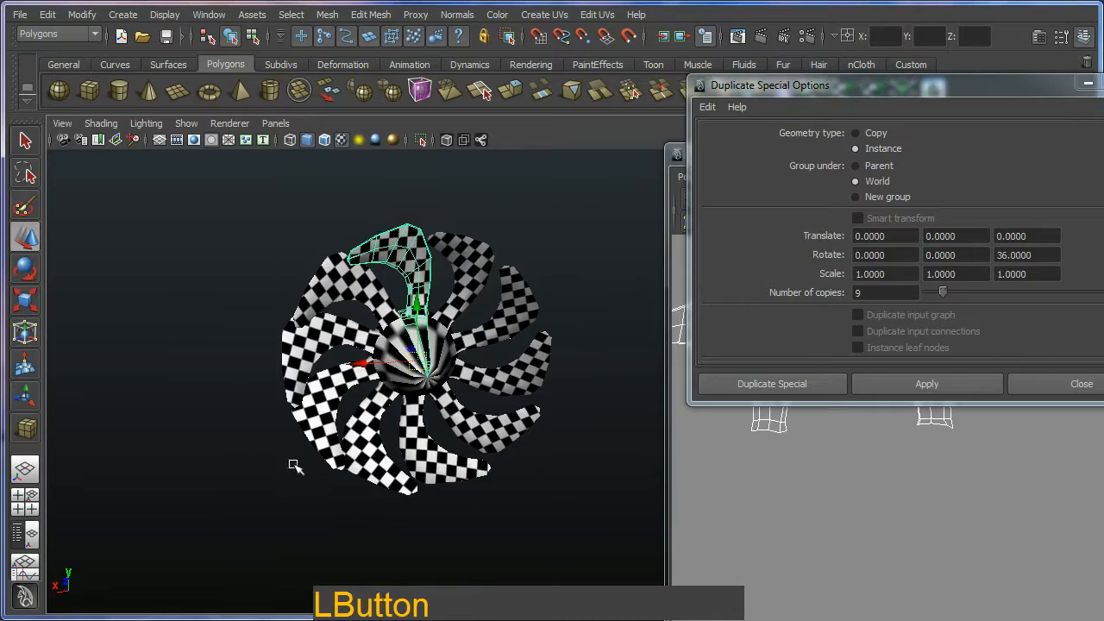
Select all the propeller sections and combine them into one mesh.
{"action": "left_click_drag", "start_coordinate": [293, 466], "coordinate": [276, 494]}
{"action": "left_click_drag", "start_coordinate": [345, 389], "coordinate": [246, 358], "text": "alt"}
{"action": "right_click_drag", "start_coordinate": [246, 358], "coordinate": [259, 345], "text": "alt"}
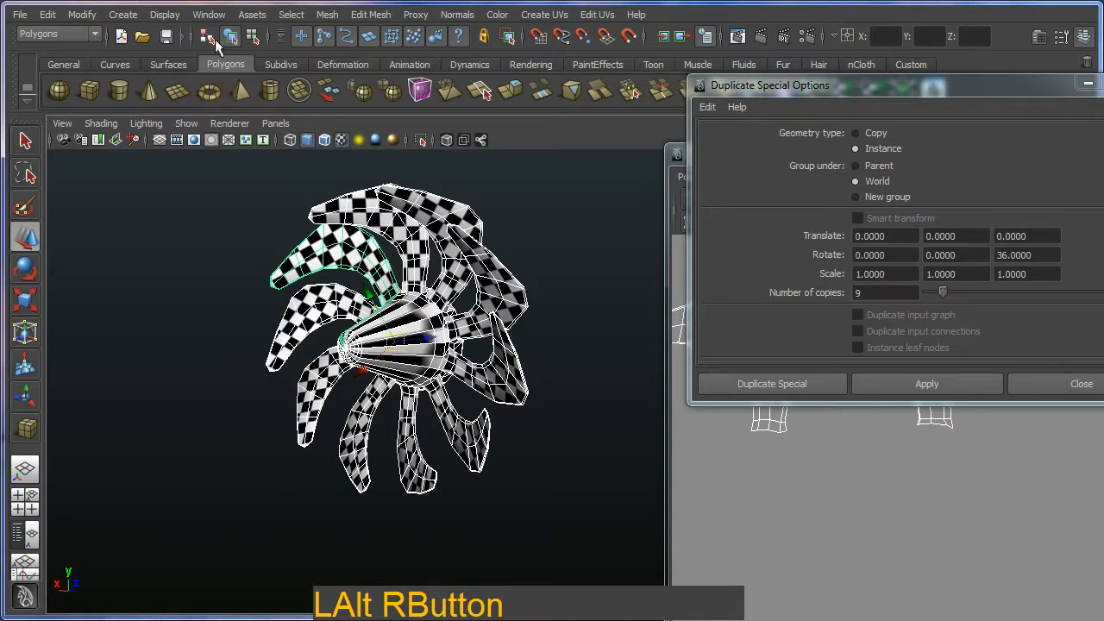
{"action": "left_click", "coordinate": [328, 15]}
{"action": "left_click", "coordinate": [349, 39]}
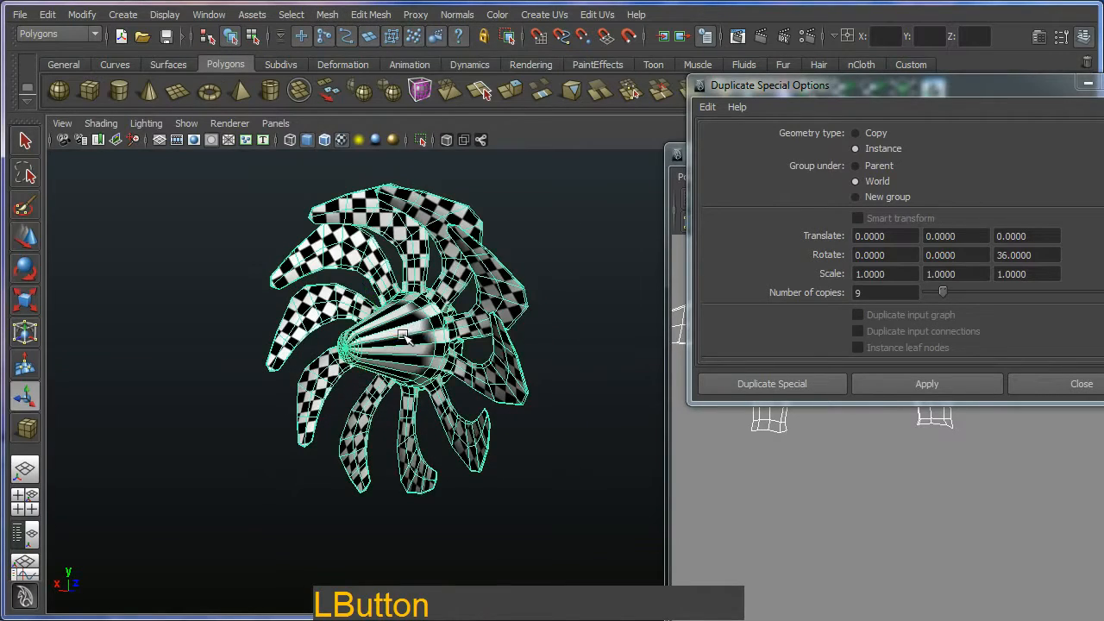
Delete the construction history of the combined propeller mesh.
{"action": "left_click_drag", "start_coordinate": [403, 335], "coordinate": [453, 345], "text": "alt"}
{"action": "right_click_drag", "start_coordinate": [452, 345], "coordinate": [517, 340], "text": "alt"}
{"action": "key", "text": "space"}
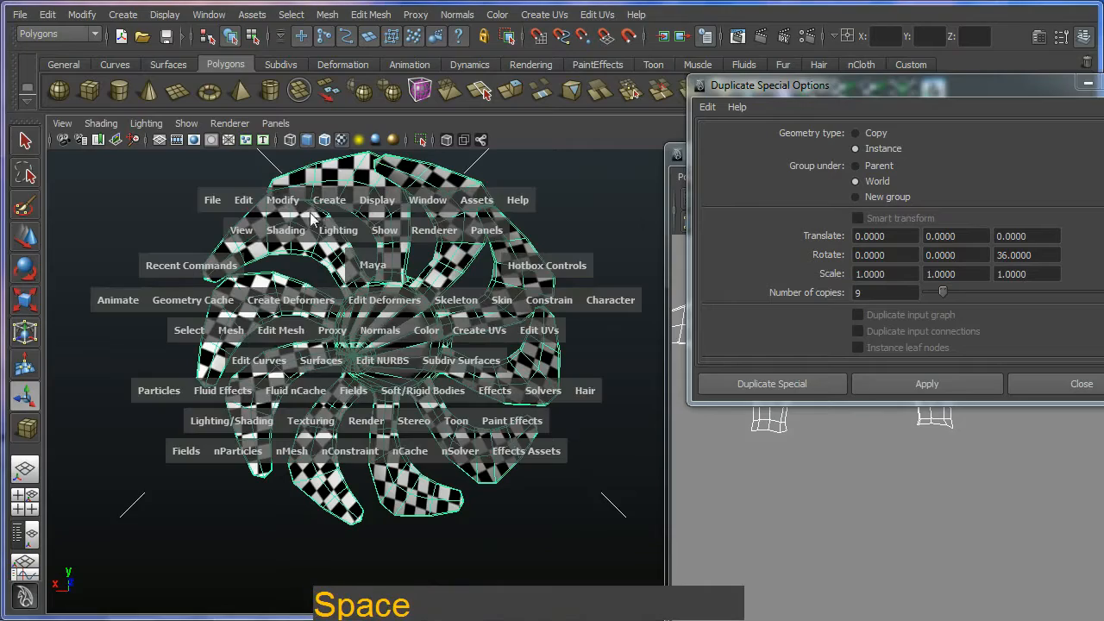
{"action": "left_click", "coordinate": [244, 201]}
{"action": "mouse_move", "coordinate": [362, 292]}
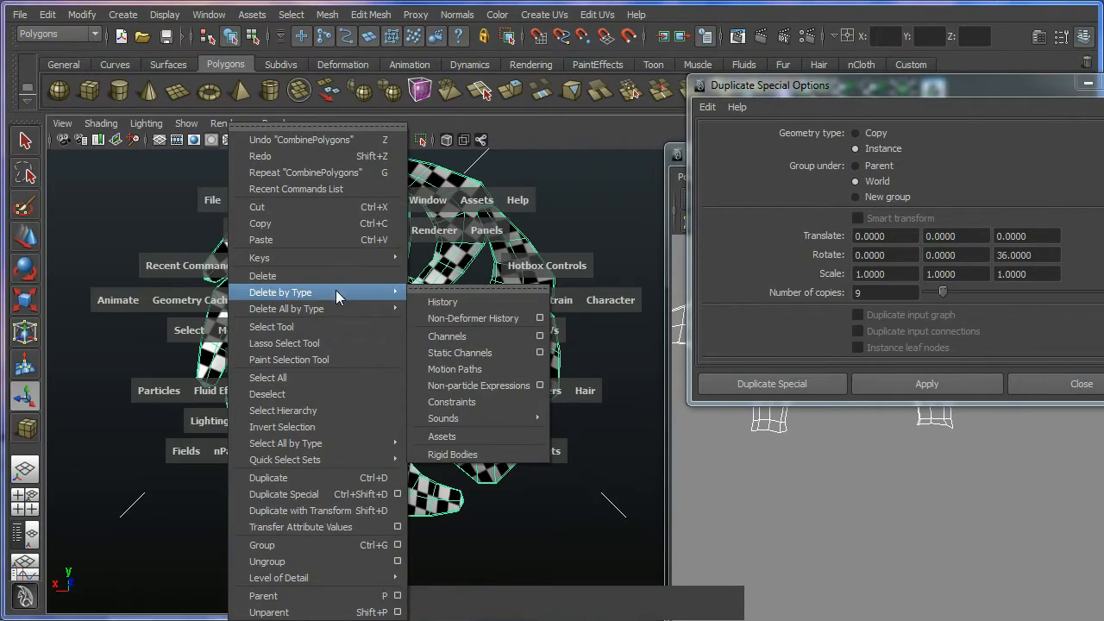
{"action": "left_click", "coordinate": [452, 303]}
{"action": "left_click_drag", "start_coordinate": [466, 328], "coordinate": [477, 258], "text": "alt"}
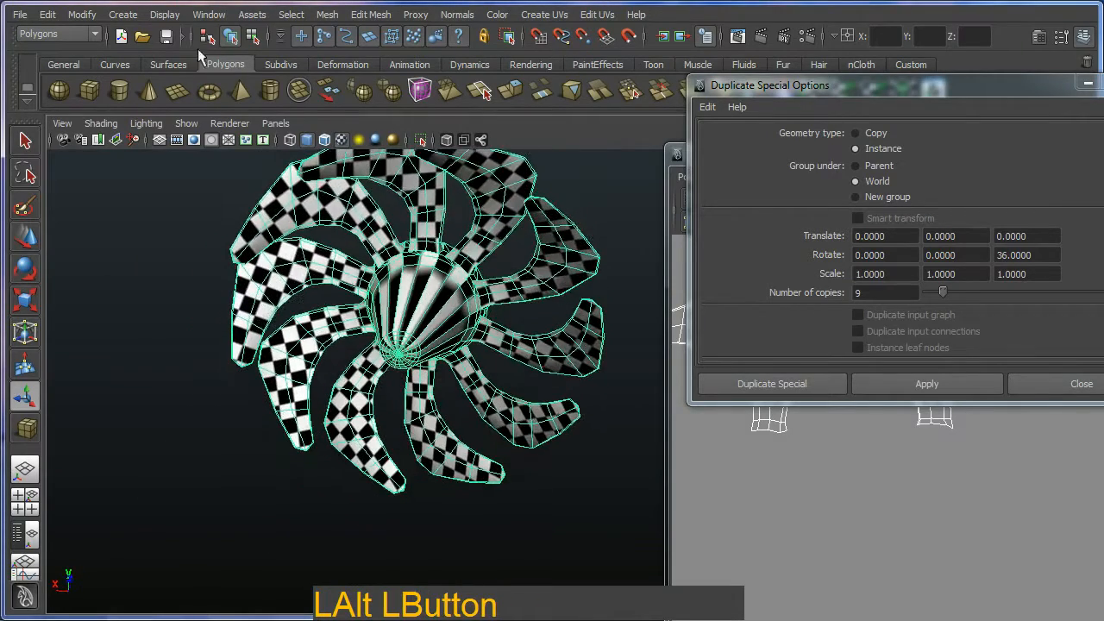
Center the pivot of the combined propeller and check it with the transform manipulators.
{"action": "left_click", "coordinate": [89, 24]}
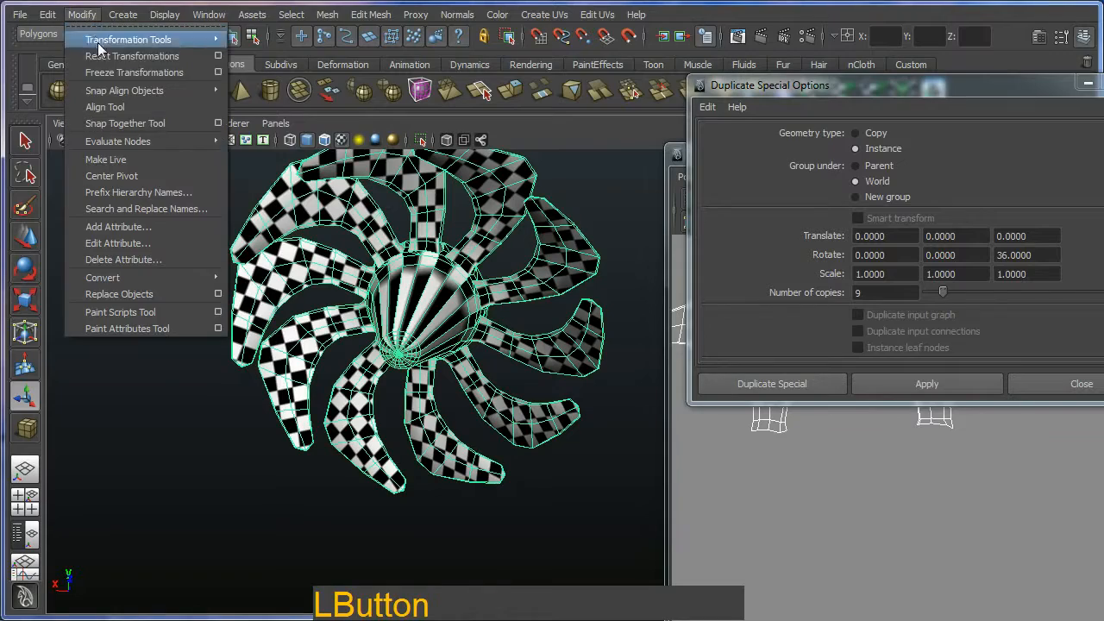
{"action": "left_click", "coordinate": [143, 179]}
{"action": "left_click_drag", "start_coordinate": [509, 324], "coordinate": [463, 302], "text": "alt"}
{"action": "key", "text": "w"}
{"action": "key", "text": "e"}
{"action": "key", "text": "z"}
{"action": "right_click_drag", "start_coordinate": [463, 302], "coordinate": [483, 319], "text": "alt"}
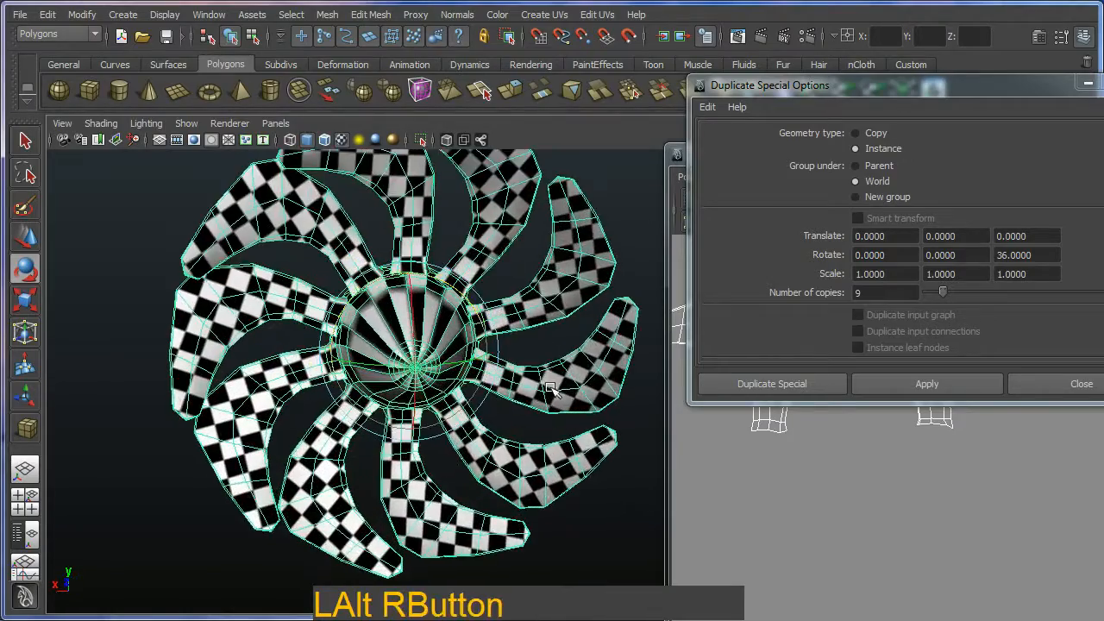
Switch to vertices, pull one on the hub seam near a blade base to test the join, and undo the move.
{"action": "left_click_drag", "start_coordinate": [483, 320], "coordinate": [466, 328], "text": "alt"}
{"action": "middle_click_drag", "start_coordinate": [465, 328], "coordinate": [496, 397], "text": "alt"}
{"action": "right_click_drag", "start_coordinate": [496, 397], "coordinate": [522, 456], "text": "alt"}
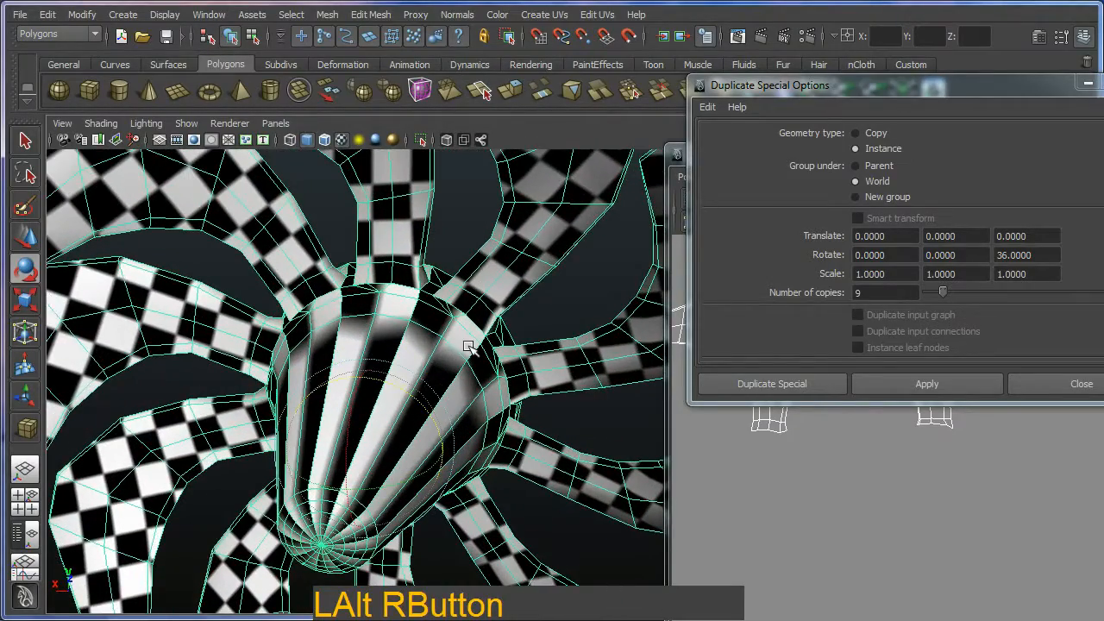
{"action": "right_click_drag", "start_coordinate": [468, 347], "coordinate": [444, 302], "text": "alt"}
{"action": "key", "text": "F9"}
{"action": "left_click", "coordinate": [421, 298]}
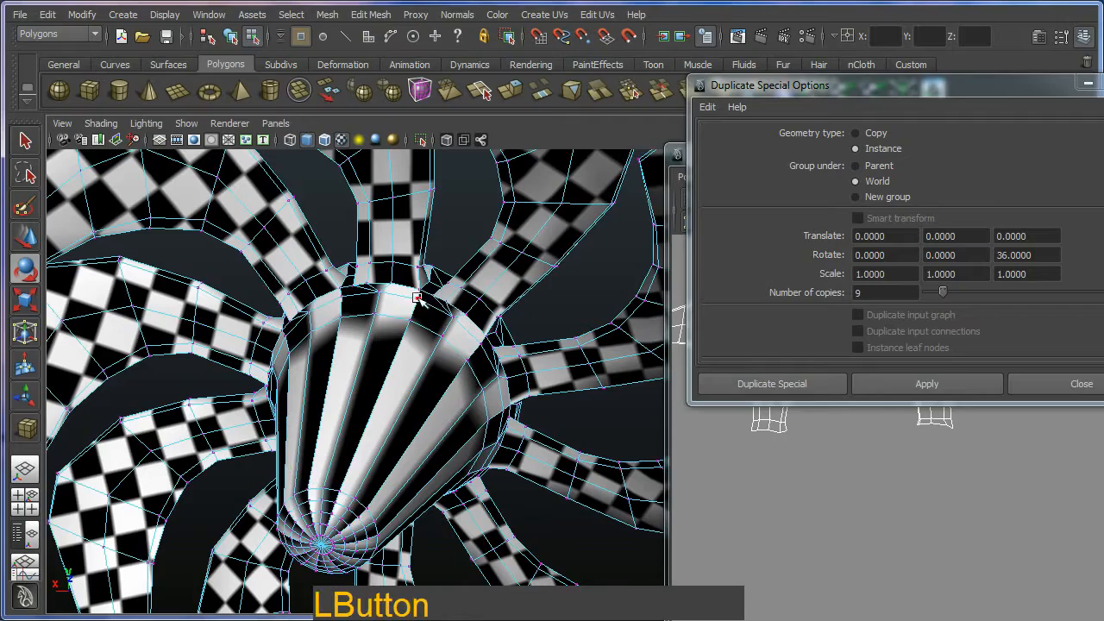
{"action": "key", "text": "w"}
{"action": "left_click", "coordinate": [416, 300]}
{"action": "right_click_drag", "start_coordinate": [396, 302], "coordinate": [450, 459], "text": "alt"}
{"action": "left_click", "coordinate": [309, 326]}
{"action": "key", "text": "ctrl+z"}
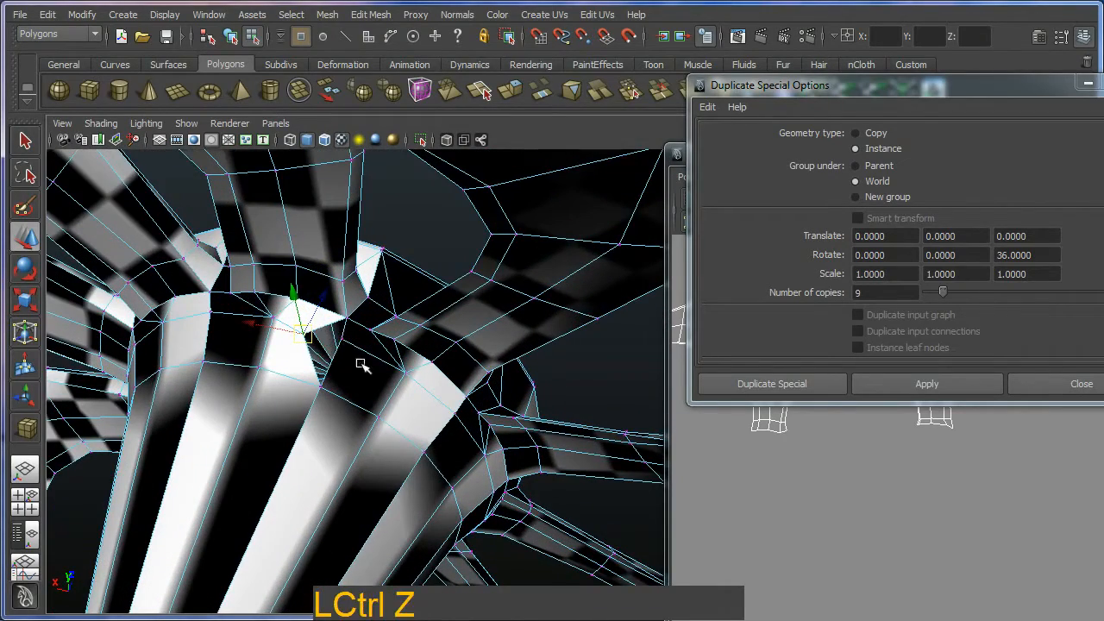
Select all of the propeller's vertices, merge them, and examine the seams around the hub.
{"action": "right_click_drag", "start_coordinate": [407, 446], "coordinate": [379, 285], "text": "alt"}
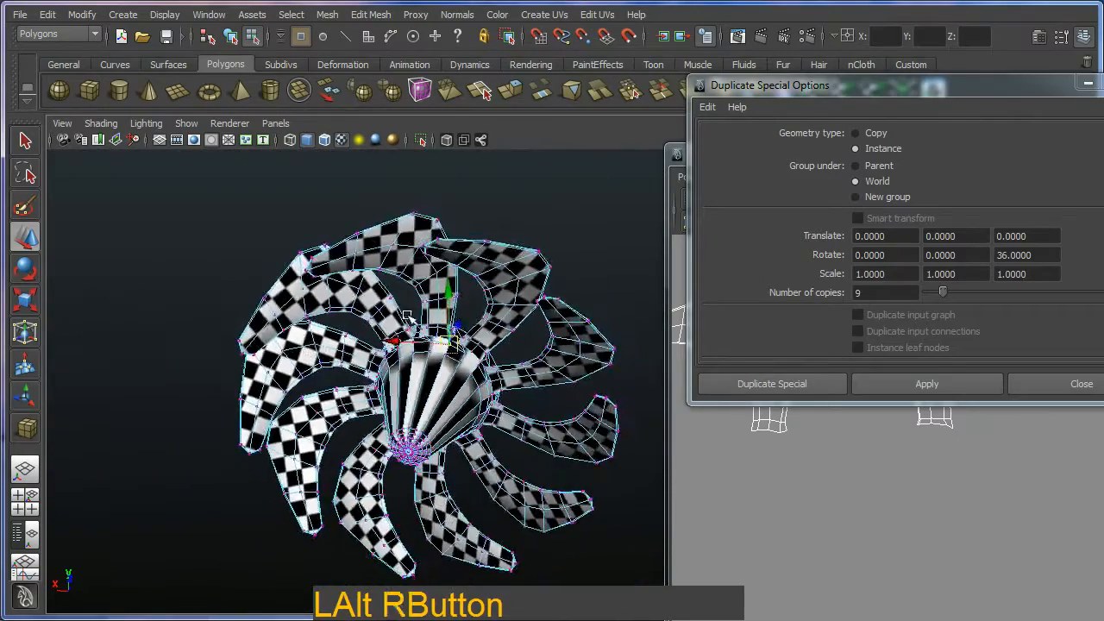
{"action": "left_click_drag", "start_coordinate": [379, 285], "coordinate": [371, 225], "text": "alt"}
{"action": "right_click_drag", "start_coordinate": [371, 225], "coordinate": [362, 163], "text": "alt"}
{"action": "left_click_drag", "start_coordinate": [653, 207], "coordinate": [184, 500]}
{"action": "right_click_drag", "start_coordinate": [414, 345], "coordinate": [487, 377], "text": "alt"}
{"action": "middle_click_drag", "start_coordinate": [487, 377], "coordinate": [538, 268], "text": "alt"}
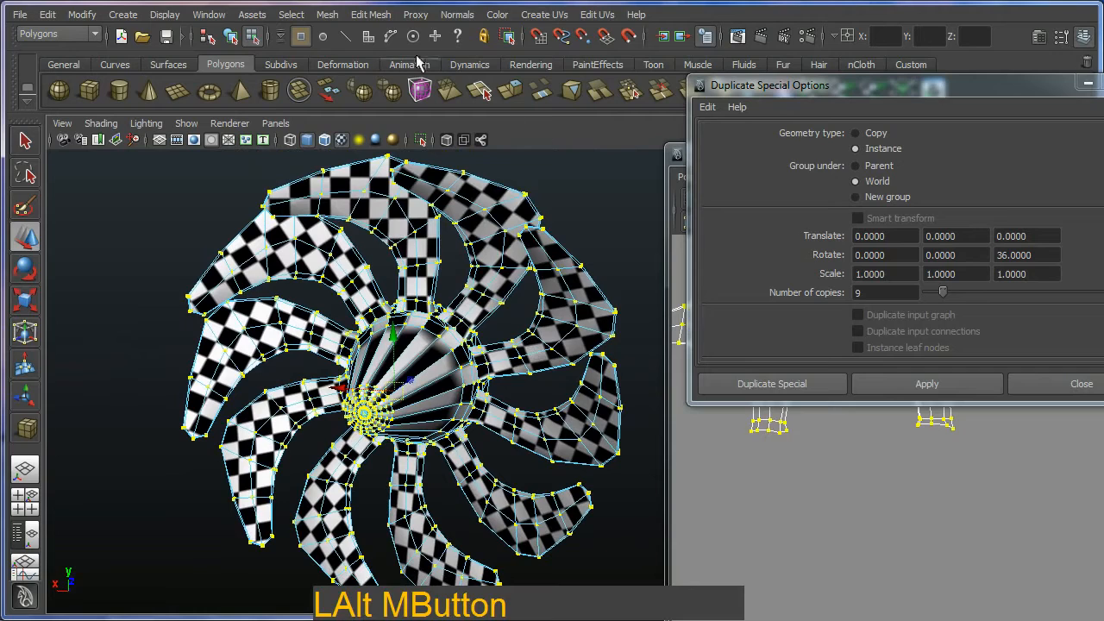
{"action": "left_click", "coordinate": [328, 14]}
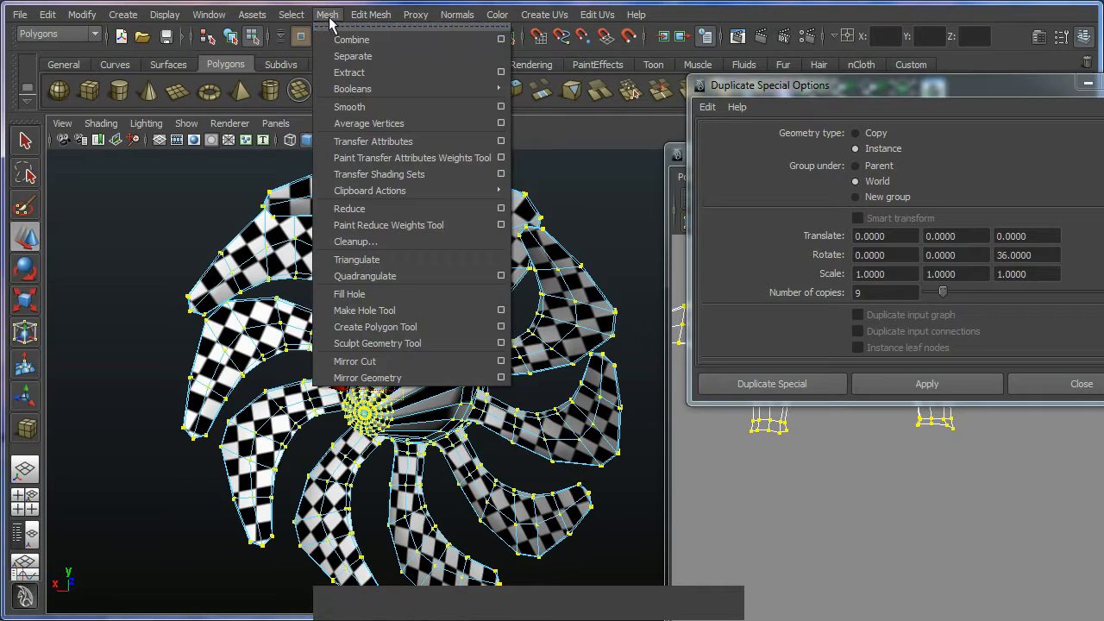
{"action": "mouse_move", "coordinate": [371, 15]}
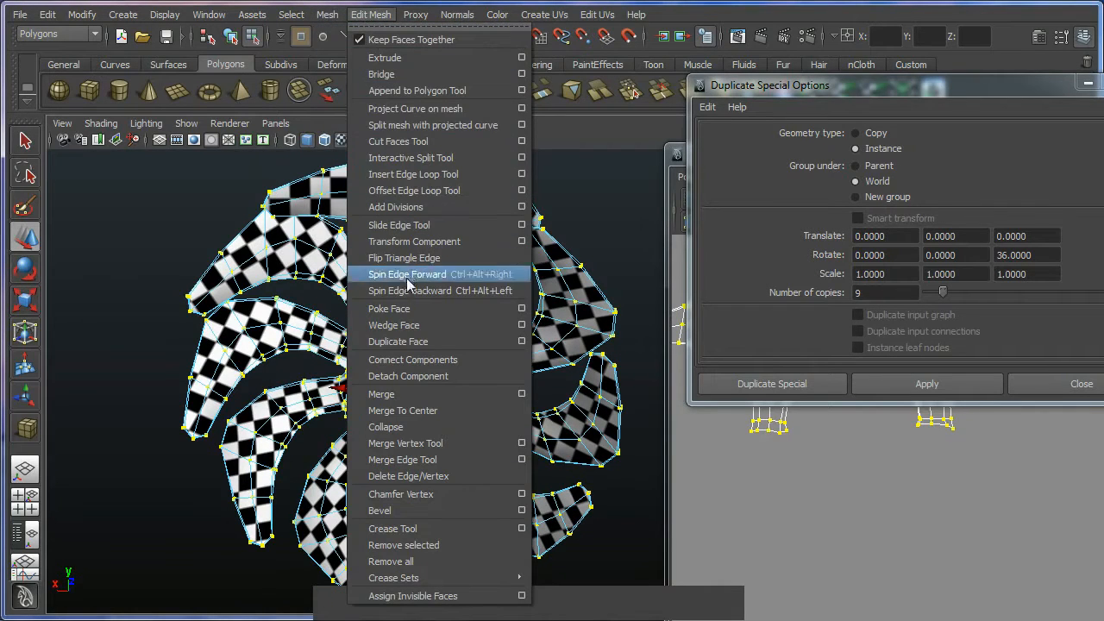
{"action": "left_click", "coordinate": [409, 394]}
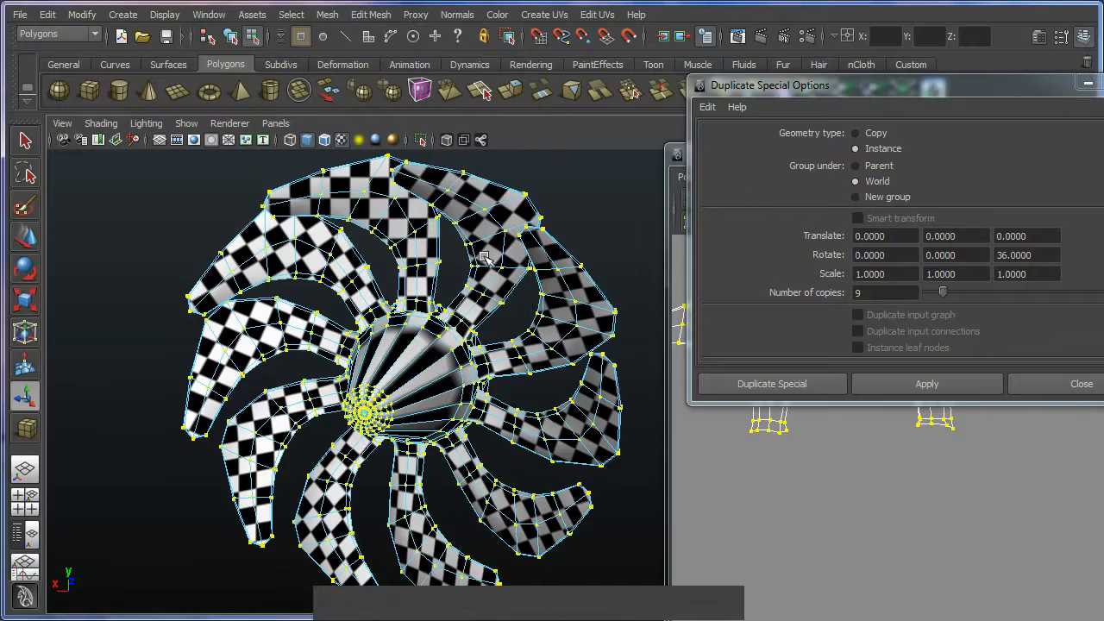
{"action": "right_click_drag", "start_coordinate": [455, 366], "coordinate": [476, 385], "text": "alt"}
{"action": "left_click_drag", "start_coordinate": [477, 385], "coordinate": [492, 414], "text": "alt"}
{"action": "right_click_drag", "start_coordinate": [493, 414], "coordinate": [413, 338], "text": "alt"}
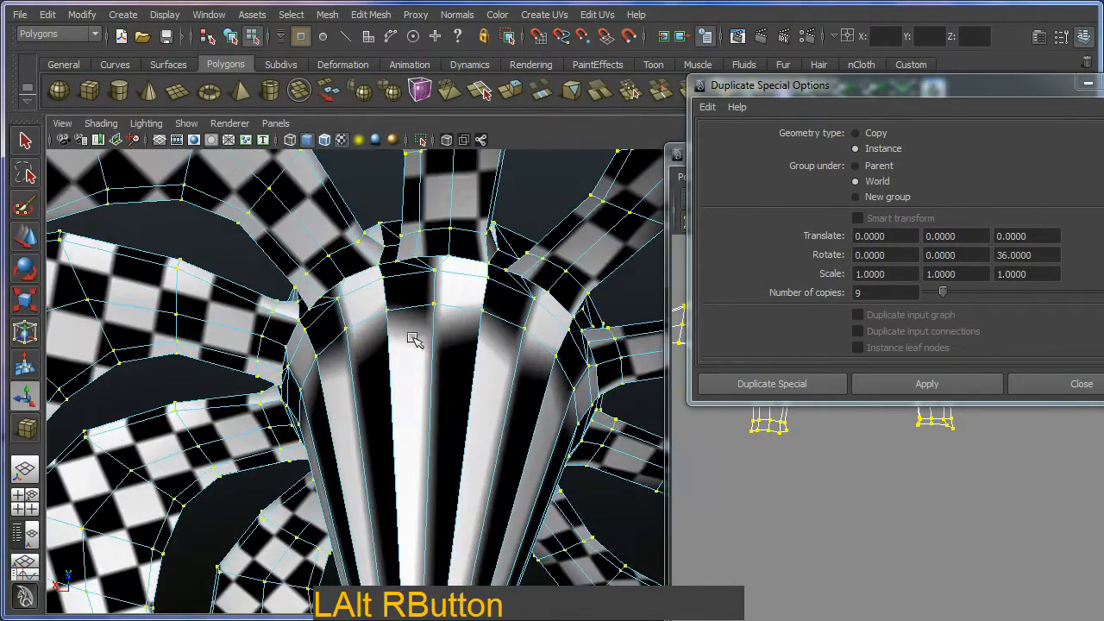
{"action": "left_click", "coordinate": [390, 312]}
{"action": "key", "text": "w"}
{"action": "left_click_drag", "start_coordinate": [387, 308], "coordinate": [374, 281]}
{"action": "key", "text": "ctrl+z"}
{"action": "left_click", "coordinate": [378, 274]}
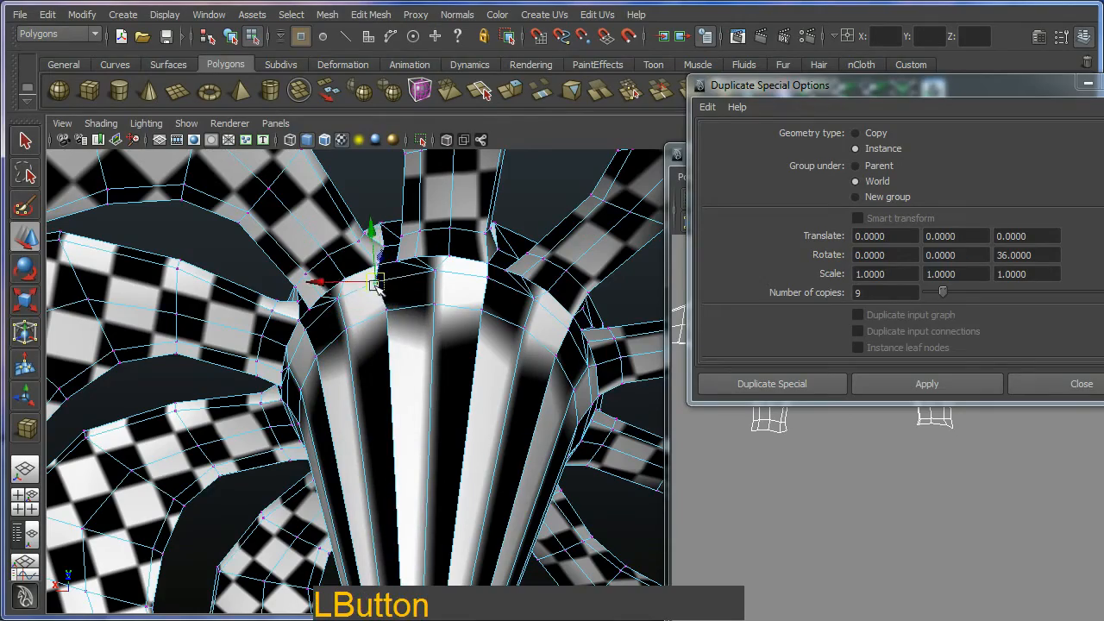
{"action": "key", "text": "ctrl+z"}
Return the mesh to object mode, close the Duplicate Special options, and move the UV Texture Editor up beside the model.
{"action": "right_click_drag", "start_coordinate": [376, 282], "coordinate": [393, 298], "text": "alt"}
{"action": "left_click_drag", "start_coordinate": [414, 319], "coordinate": [388, 295], "text": "alt"}
{"action": "right_click_drag", "start_coordinate": [388, 295], "coordinate": [393, 296], "text": "alt"}
{"action": "key", "text": "F8"}
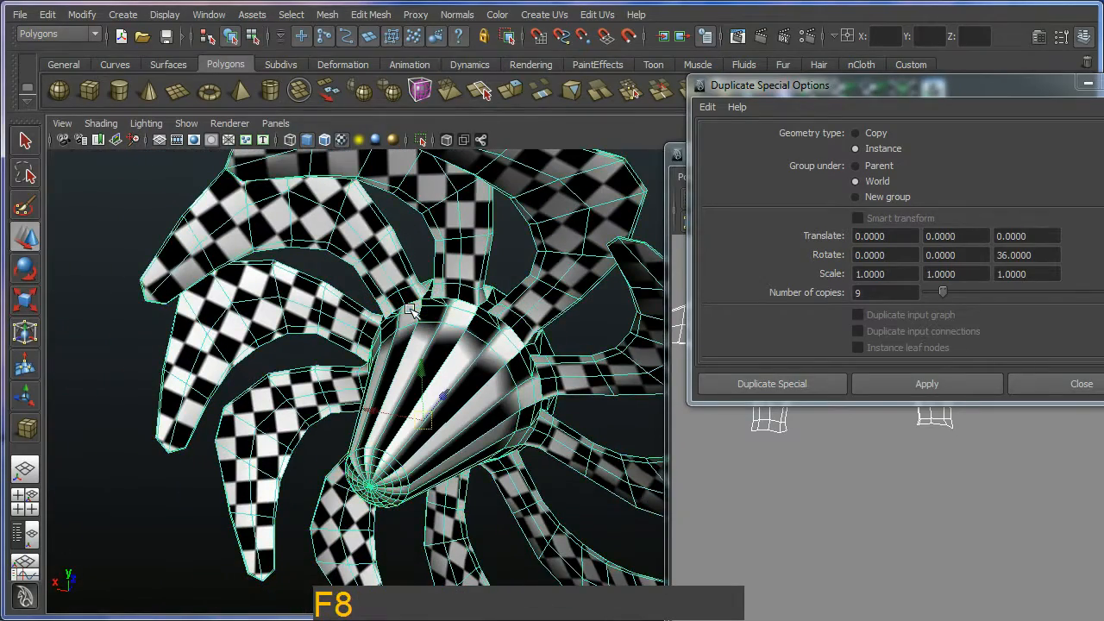
{"action": "mouse_move", "coordinate": [496, 371]}
{"action": "left_mouse_down", "text": "alt"}
{"action": "mouse_move", "coordinate": [483, 373]}
{"action": "mouse_move", "coordinate": [495, 372]}
{"action": "left_mouse_up", "text": "alt"}
{"action": "middle_click_drag", "start_coordinate": [495, 372], "coordinate": [453, 355], "text": "alt"}
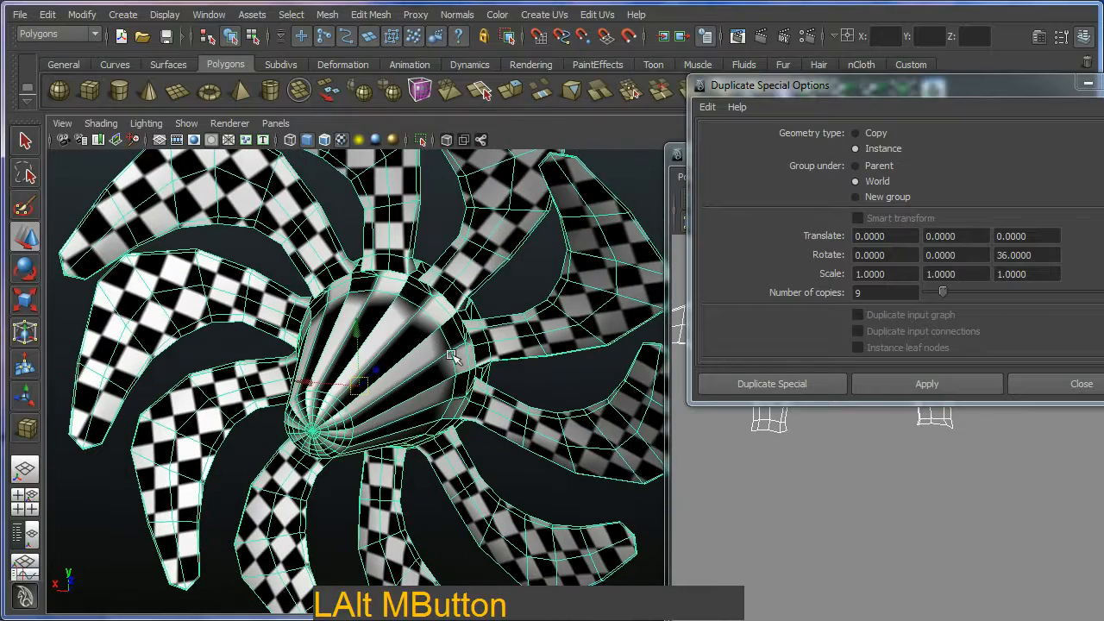
{"action": "left_click_drag", "start_coordinate": [950, 86], "coordinate": [656, 178]}
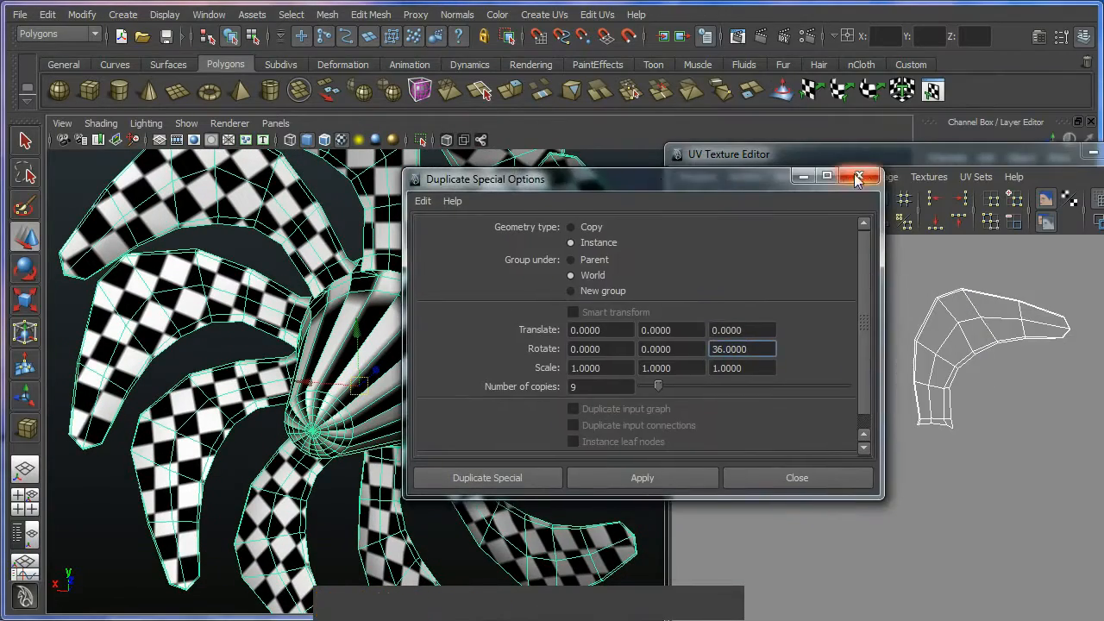
{"action": "left_click", "coordinate": [857, 178]}
{"action": "left_click_drag", "start_coordinate": [867, 159], "coordinate": [728, 95]}
Move the right-hand stacked tentacle UV shells close beside their mirrored counterpart and deselect them.
{"action": "middle_click_drag", "start_coordinate": [730, 305], "coordinate": [906, 295], "text": "alt"}
{"action": "right_click_drag", "start_coordinate": [906, 296], "coordinate": [808, 303], "text": "alt"}
{"action": "mouse_move", "coordinate": [697, 318]}
{"action": "middle_mouse_down", "text": "alt"}
{"action": "mouse_move", "coordinate": [702, 301]}
{"action": "mouse_move", "coordinate": [704, 327]}
{"action": "middle_mouse_up", "text": "alt"}
{"action": "right_click_drag", "start_coordinate": [704, 327], "coordinate": [825, 341], "text": "alt"}
{"action": "middle_click_drag", "start_coordinate": [824, 339], "coordinate": [714, 389], "text": "alt"}
{"action": "middle_click_drag", "start_coordinate": [675, 339], "coordinate": [597, 343], "text": "alt"}
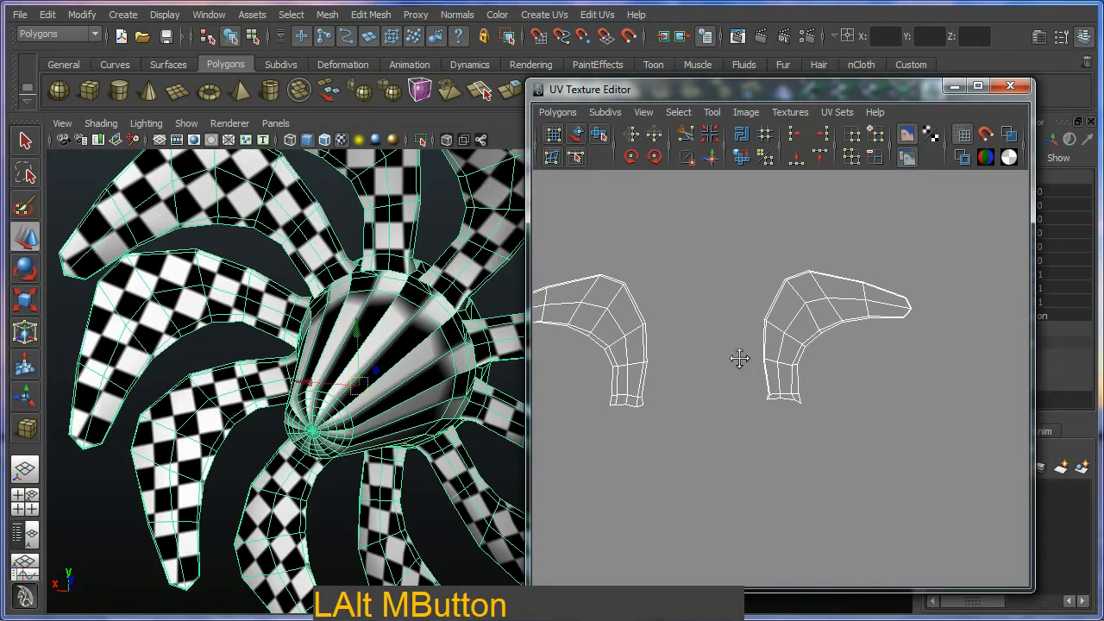
{"action": "key", "text": "F12"}
{"action": "left_click_drag", "start_coordinate": [926, 257], "coordinate": [700, 464]}
{"action": "key", "text": "w"}
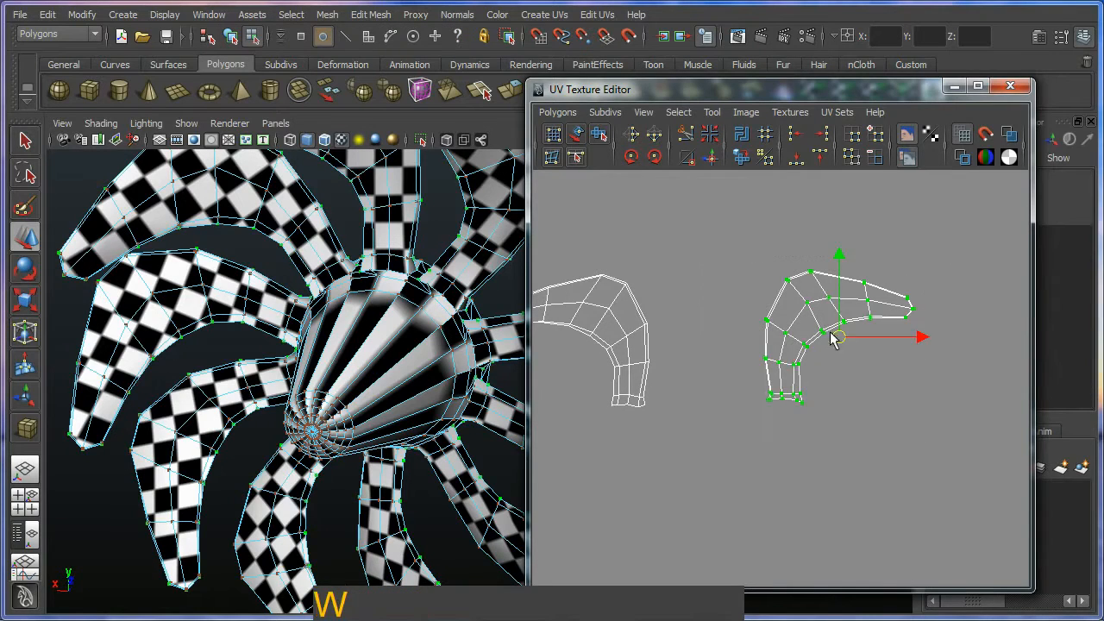
{"action": "left_click_drag", "start_coordinate": [835, 337], "coordinate": [723, 352]}
{"action": "middle_click_drag", "start_coordinate": [721, 345], "coordinate": [839, 357], "text": "alt"}
{"action": "right_click_drag", "start_coordinate": [863, 383], "coordinate": [899, 395], "text": "alt"}
{"action": "left_click", "coordinate": [899, 395]}
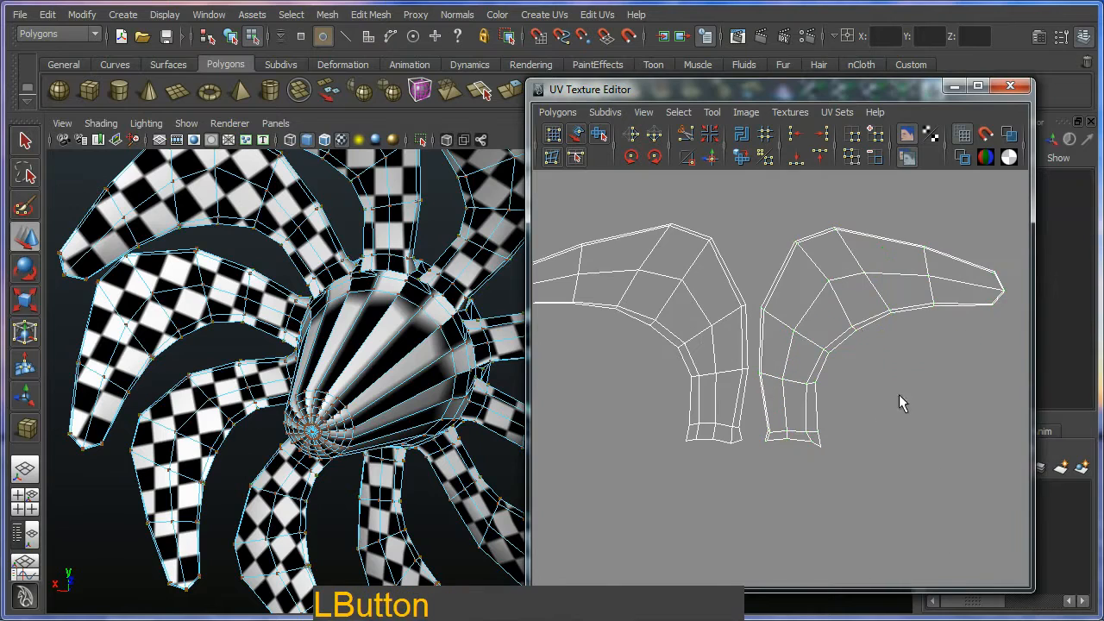
Select a single tentacle's whole shell from one UV in the right-hand stack and try moving it sideways out of the stack.
{"action": "left_click", "coordinate": [854, 331]}
{"action": "left_click", "coordinate": [555, 112]}
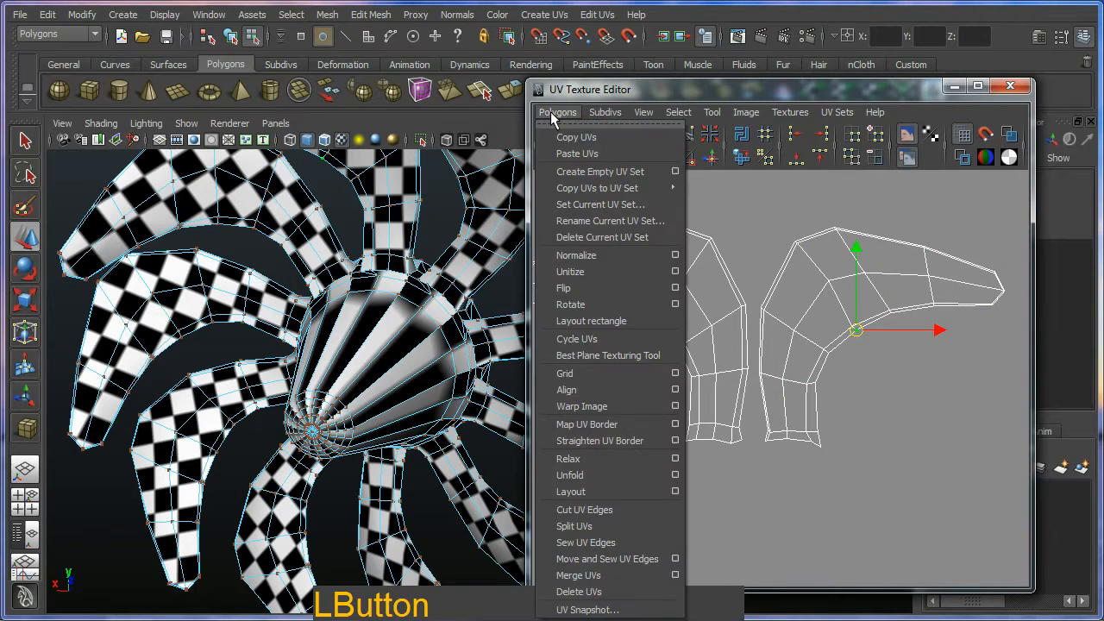
{"action": "mouse_move", "coordinate": [671, 113]}
{"action": "left_click", "coordinate": [690, 167]}
{"action": "middle_click_drag", "start_coordinate": [855, 399], "coordinate": [683, 369], "text": "alt"}
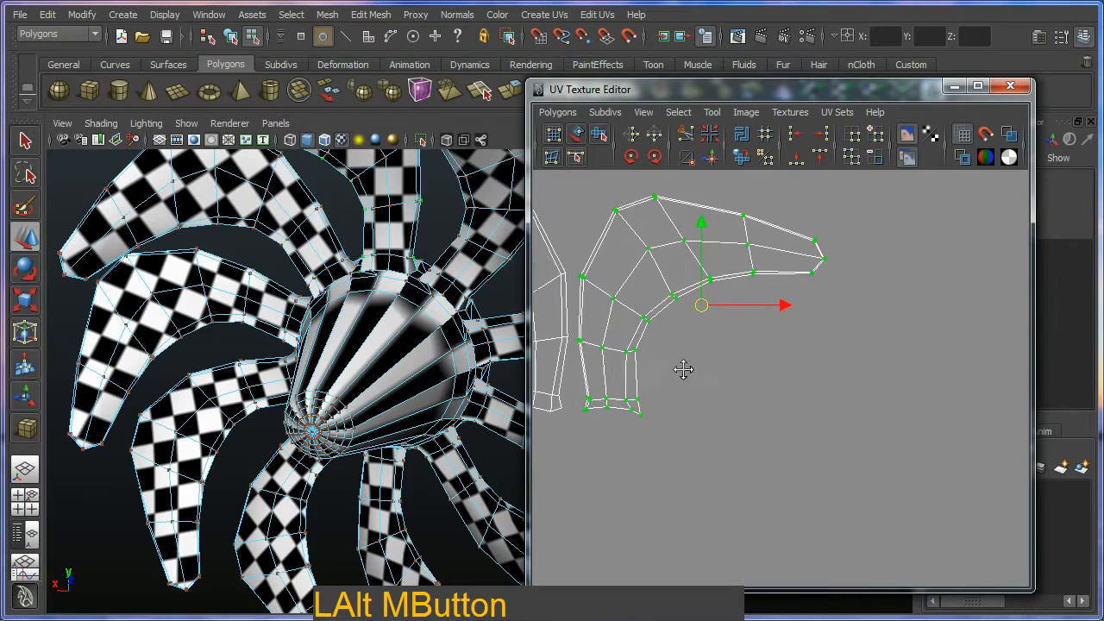
{"action": "right_click_drag", "start_coordinate": [683, 369], "coordinate": [705, 319], "text": "alt"}
{"action": "left_click_drag", "start_coordinate": [732, 313], "coordinate": [958, 312]}
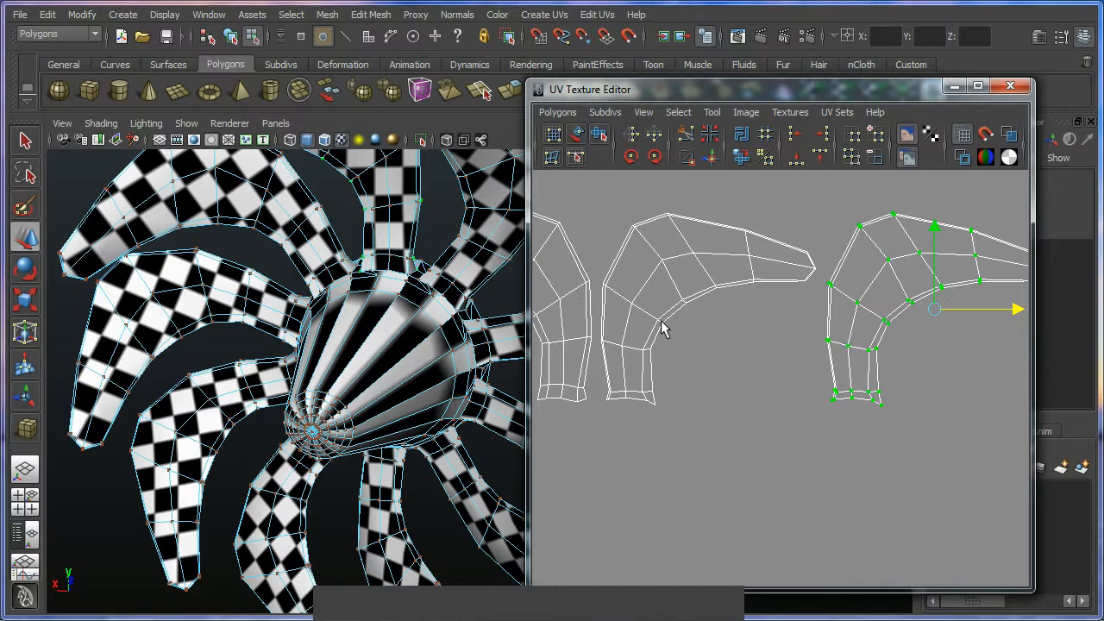
{"action": "key", "text": "ctrl+z"}
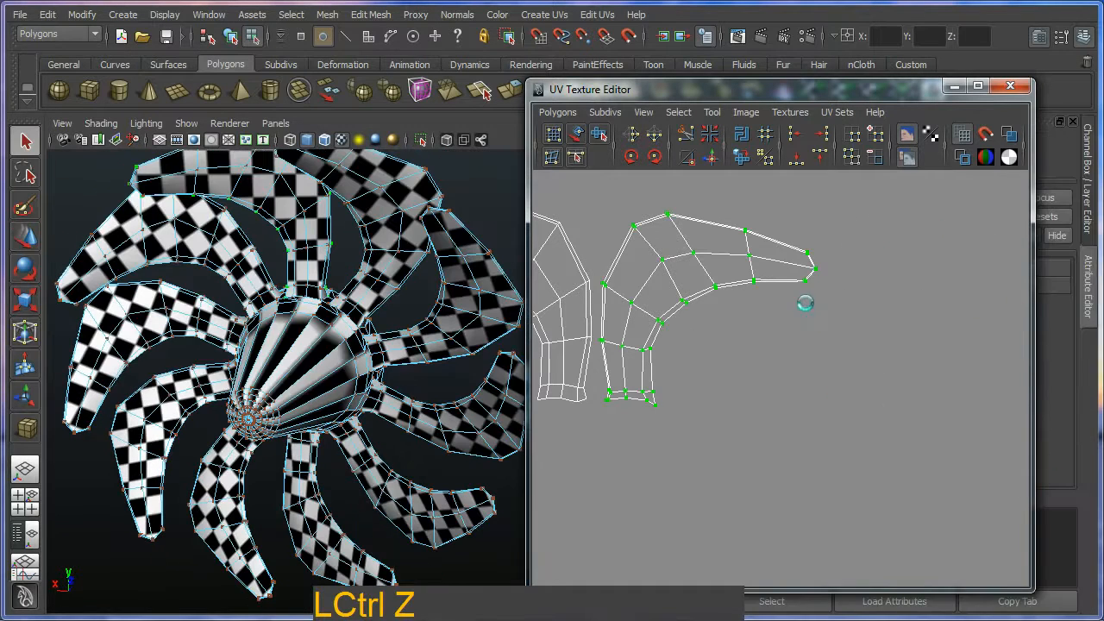
Try once more to shift the selected tentacle shell horizontally away from the stacked copies, and undo the move.
{"action": "middle_click_drag", "start_coordinate": [682, 290], "coordinate": [845, 338], "text": "alt"}
{"action": "right_click_drag", "start_coordinate": [846, 338], "coordinate": [800, 384], "text": "alt"}
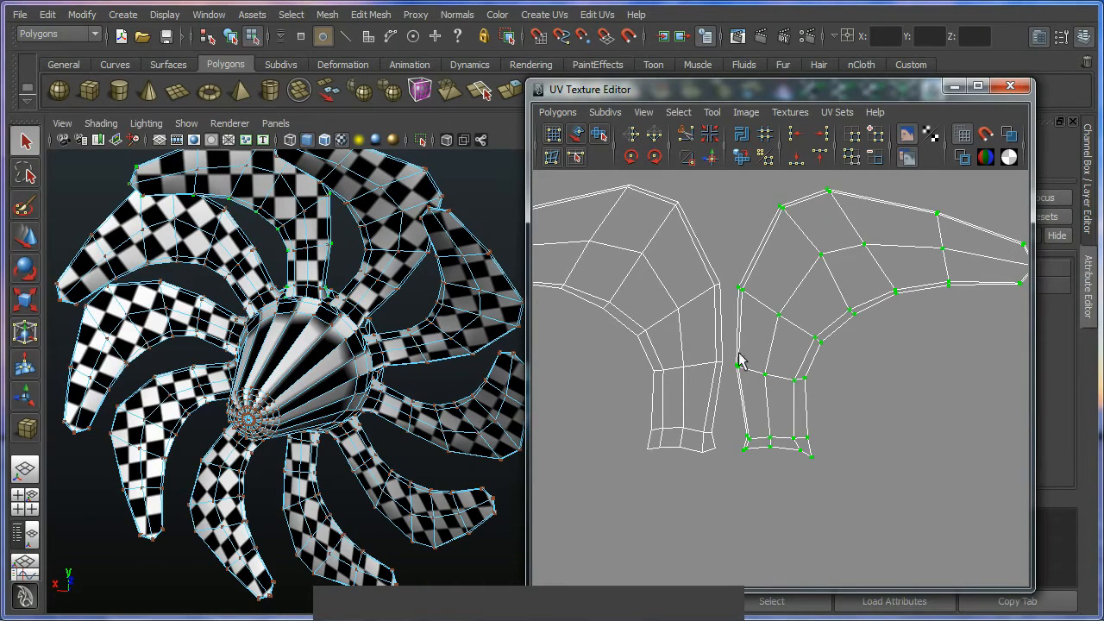
{"action": "middle_click_drag", "start_coordinate": [818, 371], "coordinate": [714, 382], "text": "alt"}
{"action": "right_click_drag", "start_coordinate": [715, 382], "coordinate": [633, 279], "text": "alt"}
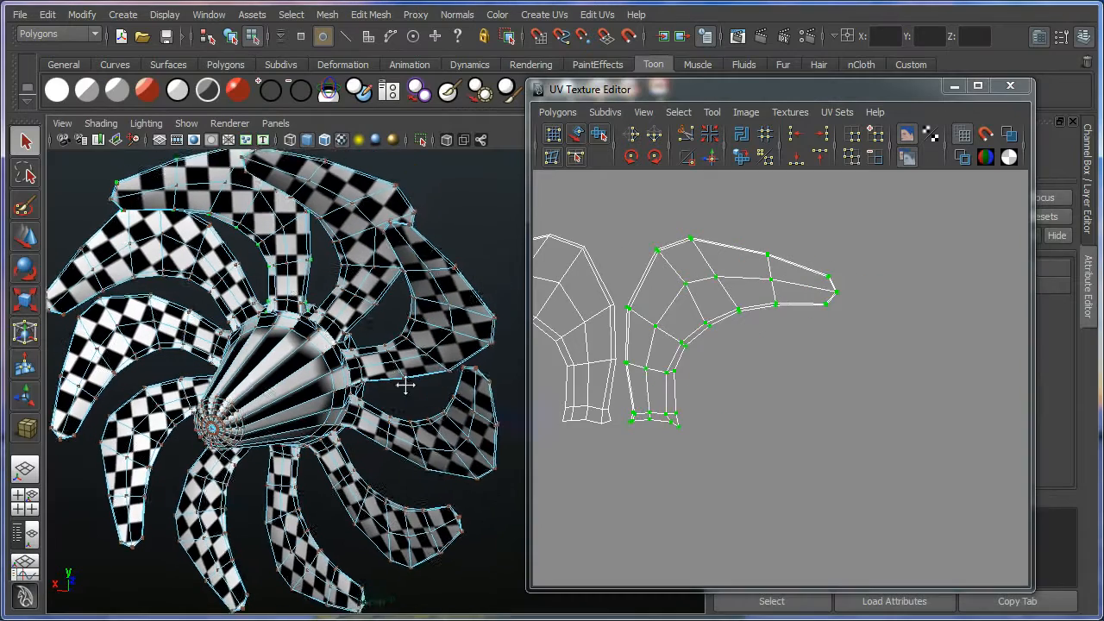
{"action": "right_click_drag", "start_coordinate": [701, 348], "coordinate": [746, 316], "text": "alt"}
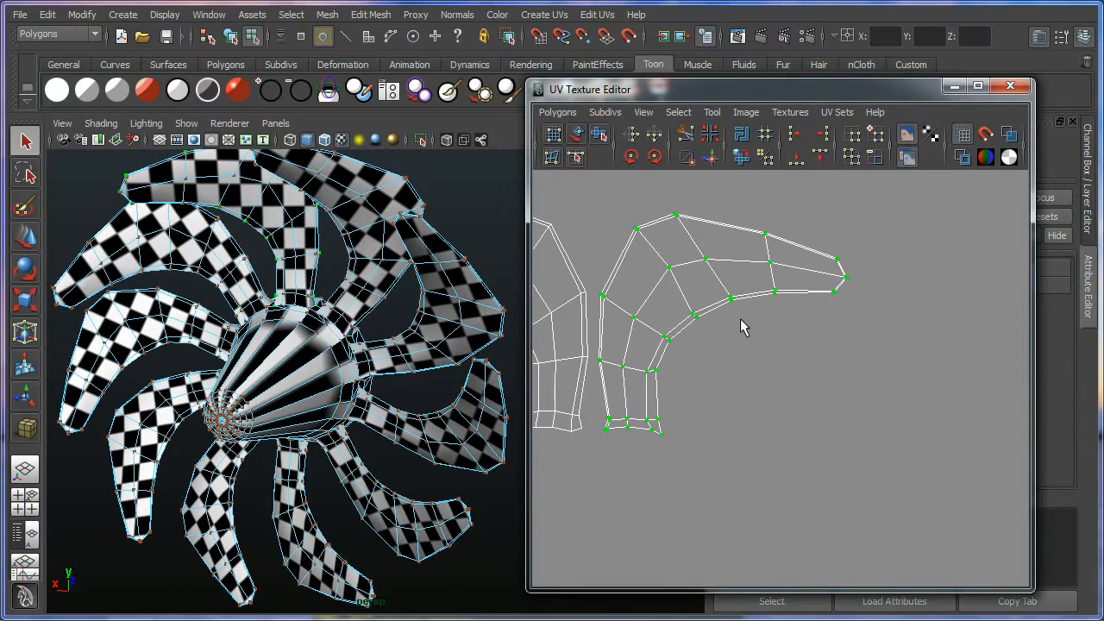
{"action": "middle_click_drag", "start_coordinate": [729, 320], "coordinate": [759, 312], "text": "alt"}
{"action": "key", "text": "w"}
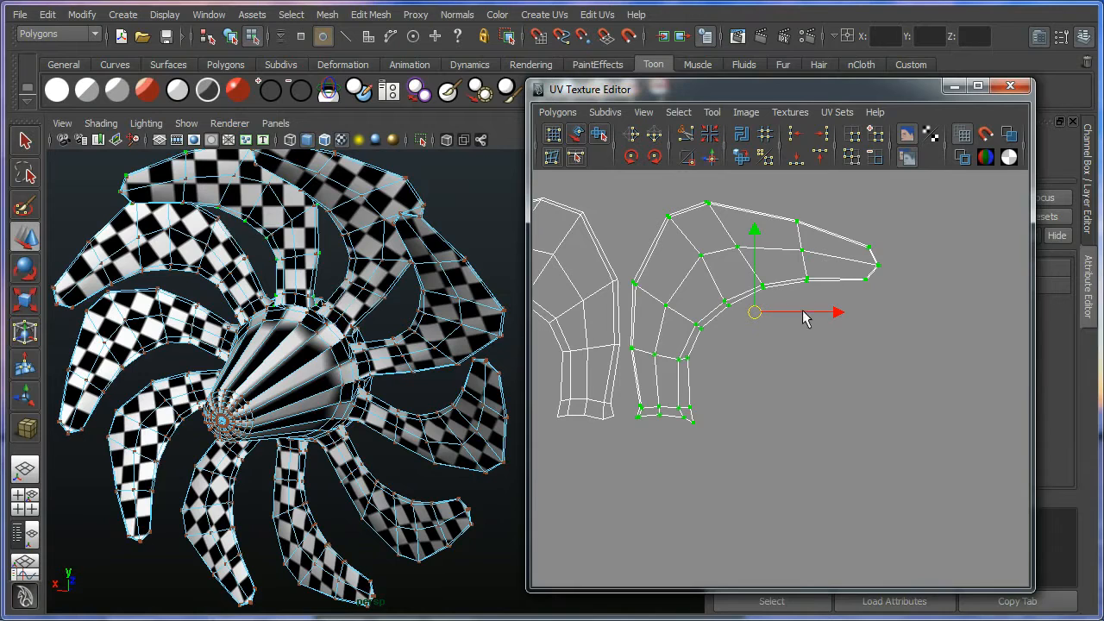
{"action": "left_click_drag", "start_coordinate": [802, 317], "coordinate": [1001, 317]}
{"action": "middle_click_drag", "start_coordinate": [802, 370], "coordinate": [859, 384], "text": "alt"}
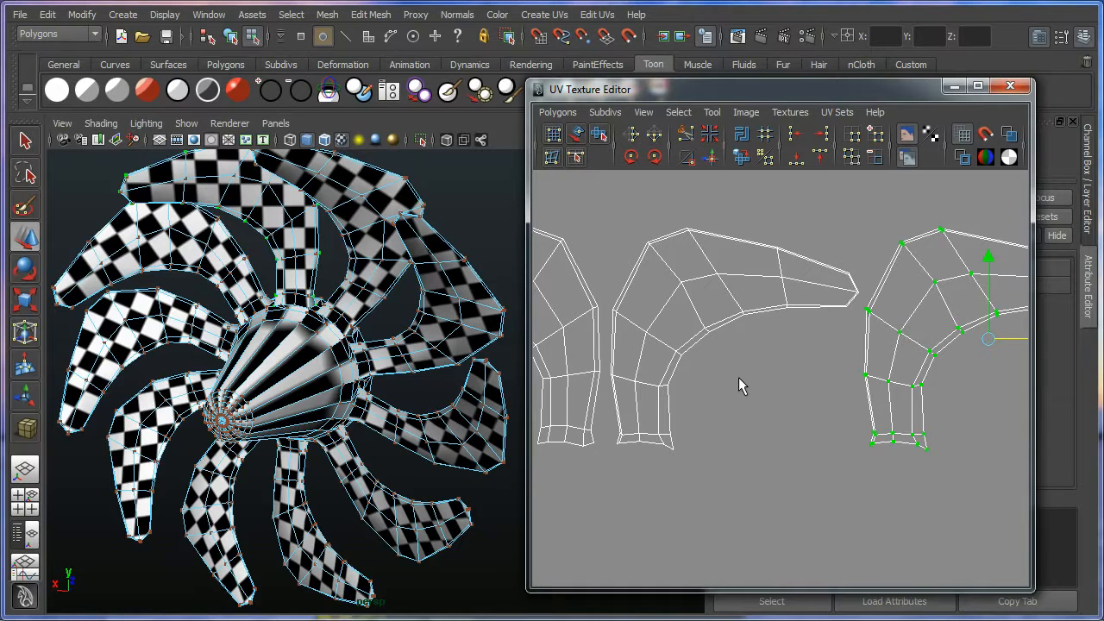
{"action": "key", "text": "ctrl+z"}
Select all faces of the central cone through its wedge-shaped UVs in the 0–1 texture square.
{"action": "middle_click_drag", "start_coordinate": [727, 388], "coordinate": [876, 387], "text": "alt"}
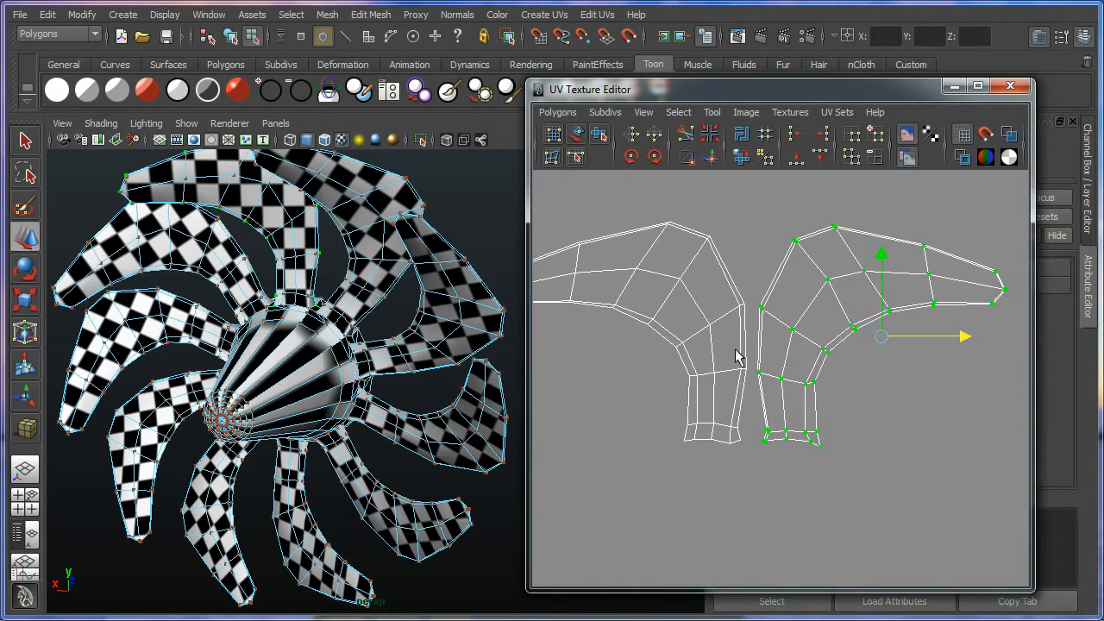
{"action": "middle_click_drag", "start_coordinate": [690, 383], "coordinate": [749, 362], "text": "alt"}
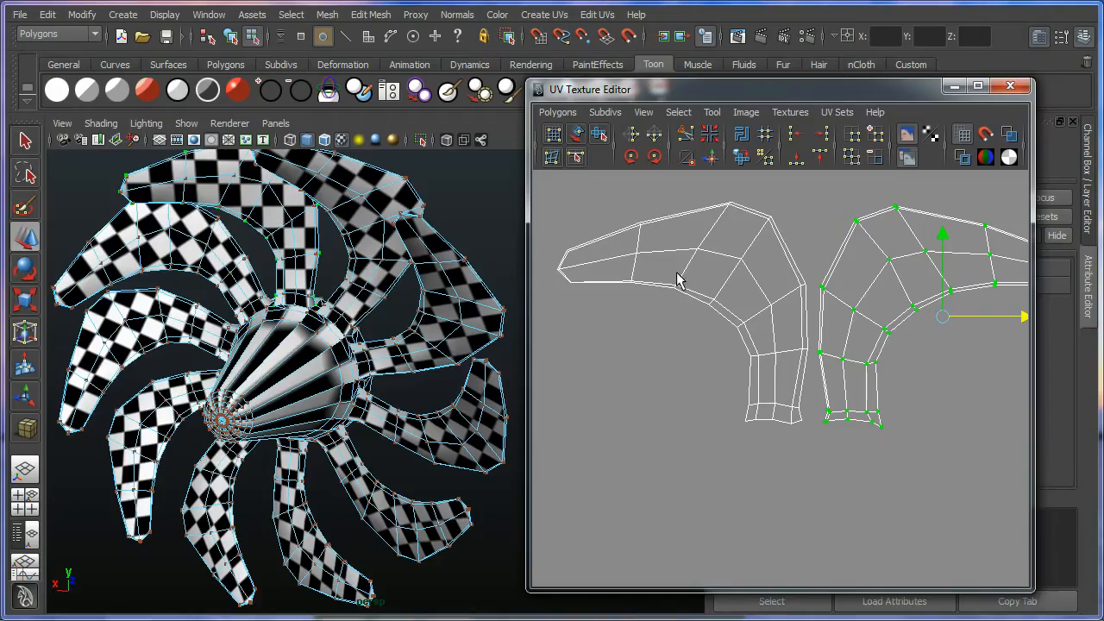
{"action": "left_click_drag", "start_coordinate": [396, 354], "coordinate": [320, 391], "text": "alt"}
{"action": "right_click_drag", "start_coordinate": [320, 391], "coordinate": [358, 409], "text": "alt"}
{"action": "left_click_drag", "start_coordinate": [358, 410], "coordinate": [419, 428], "text": "alt"}
{"action": "middle_click_drag", "start_coordinate": [723, 375], "coordinate": [961, 359], "text": "alt"}
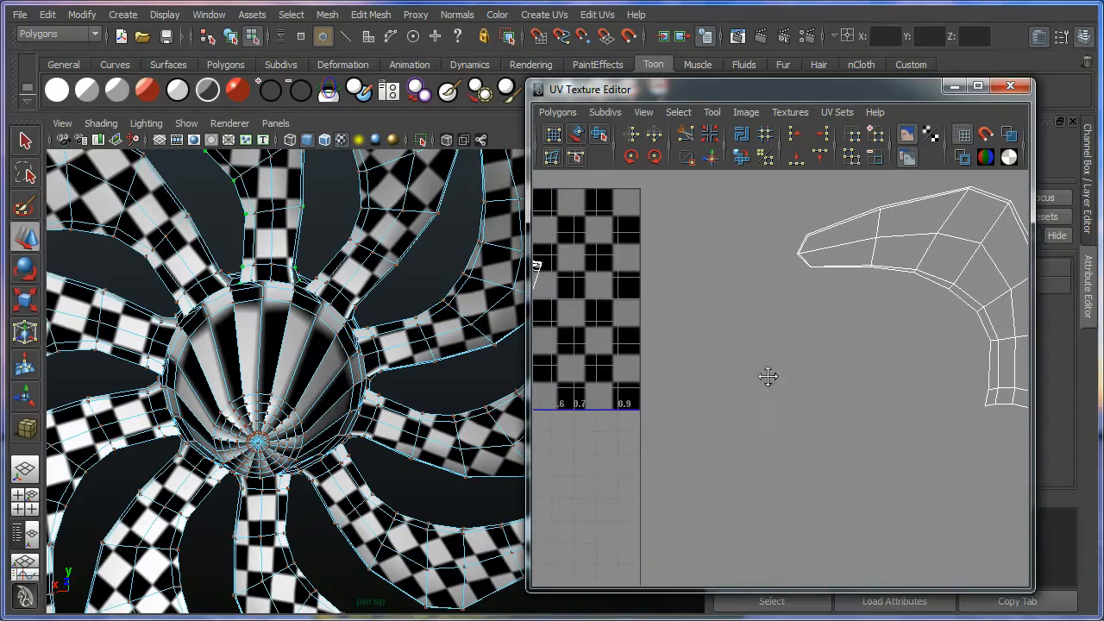
{"action": "middle_click_drag", "start_coordinate": [768, 376], "coordinate": [931, 393], "text": "alt"}
{"action": "left_click_drag", "start_coordinate": [366, 386], "coordinate": [226, 406], "text": "alt"}
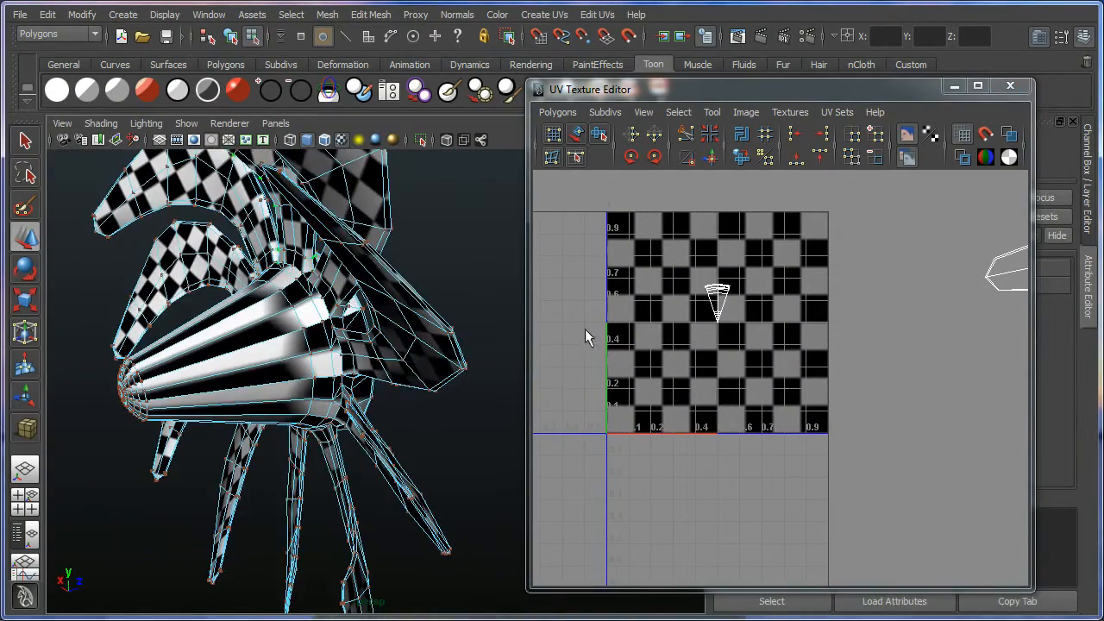
{"action": "middle_click_drag", "start_coordinate": [585, 336], "coordinate": [630, 376], "text": "alt"}
{"action": "right_click_drag", "start_coordinate": [630, 377], "coordinate": [729, 338], "text": "alt"}
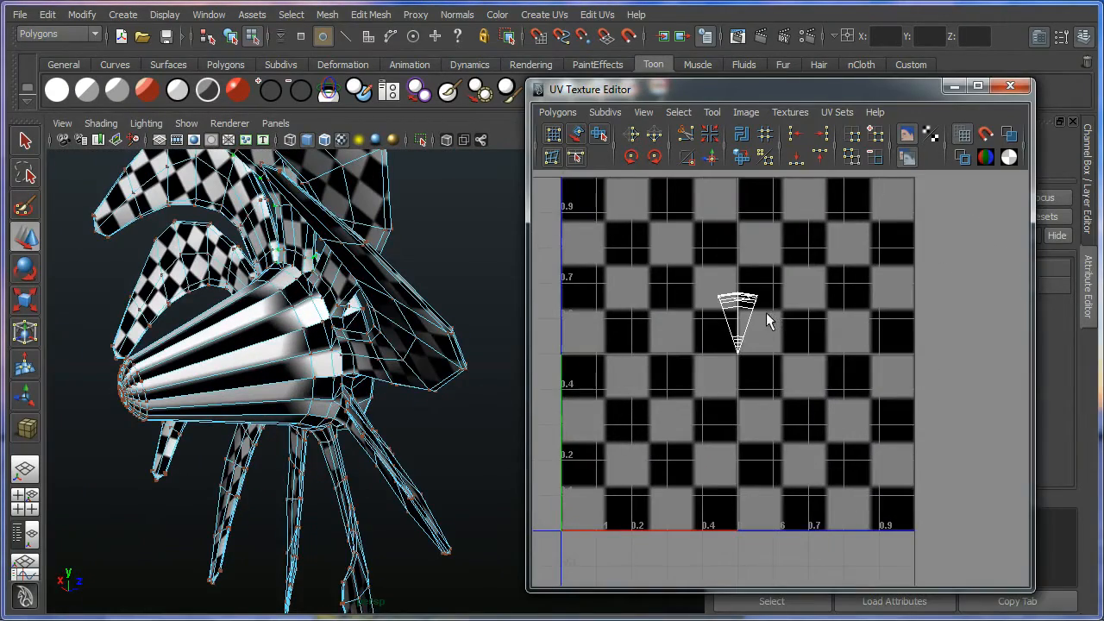
{"action": "key", "text": "F11"}
{"action": "left_click_drag", "start_coordinate": [787, 268], "coordinate": [688, 388]}
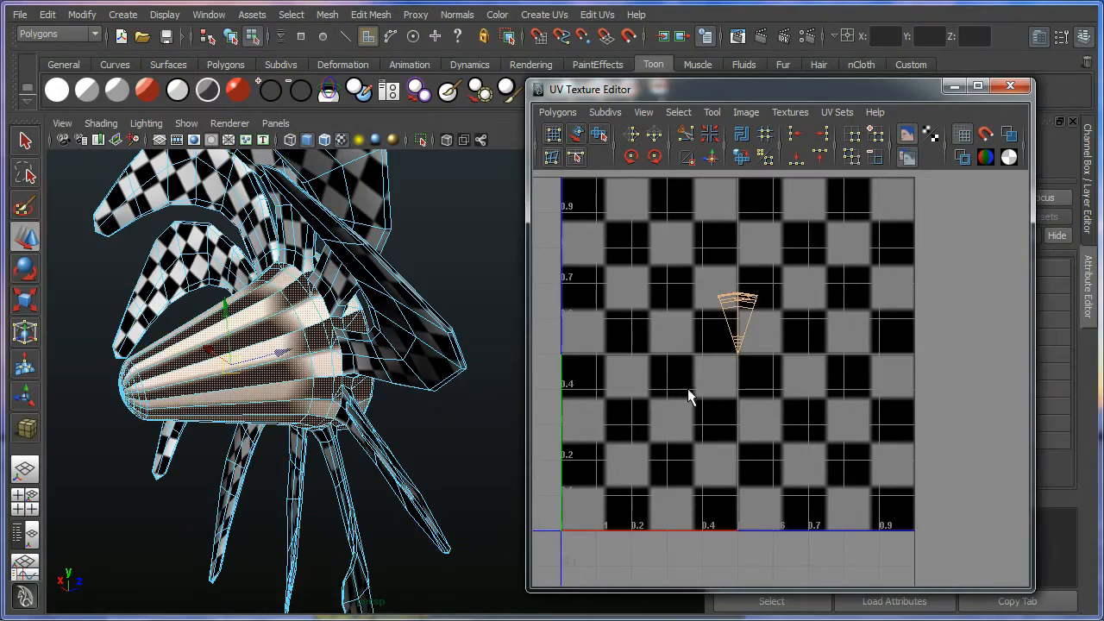
{"action": "left_click_drag", "start_coordinate": [406, 388], "coordinate": [466, 320], "text": "alt"}
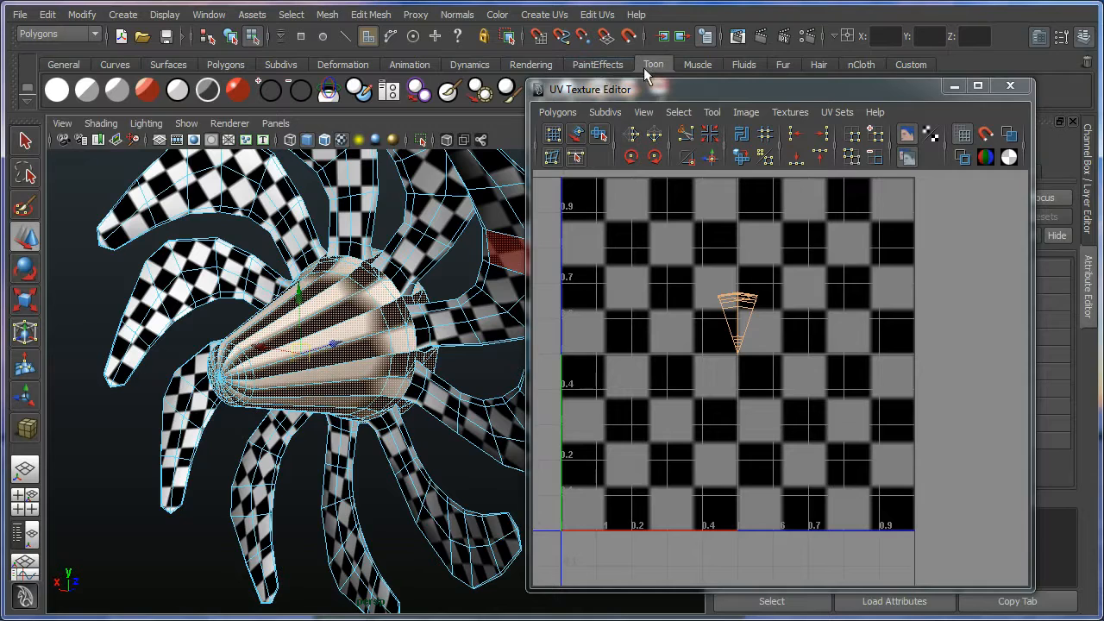
Apply cylindrical mapping to the cone faces and rotate the projection to follow the cone's length.
{"action": "left_click", "coordinate": [543, 15]}
{"action": "left_click", "coordinate": [565, 61]}
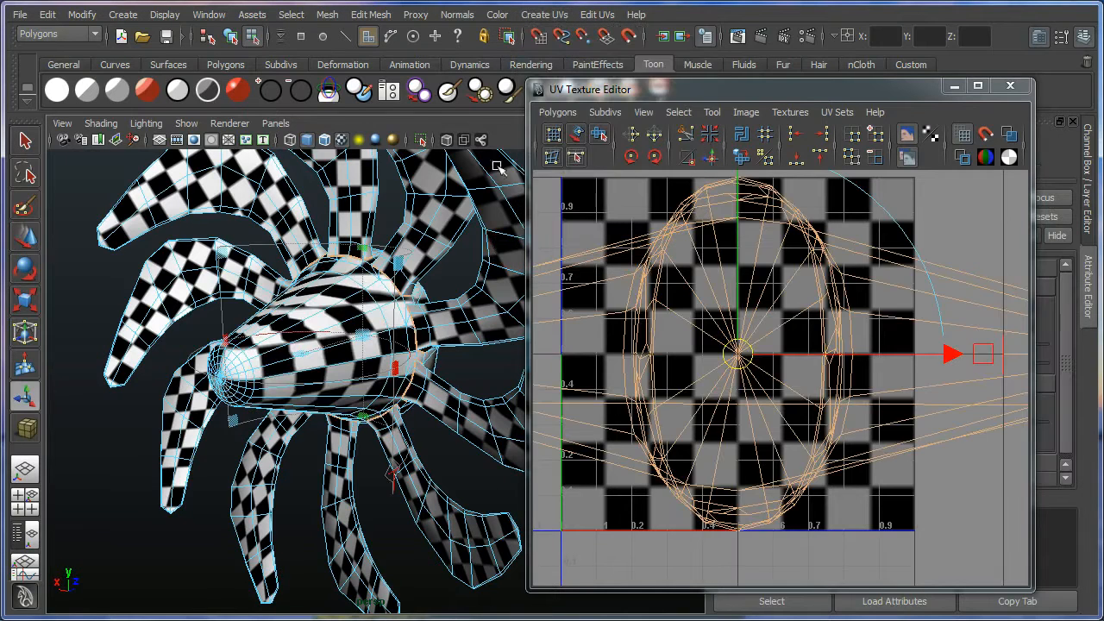
{"action": "left_click_drag", "start_coordinate": [442, 378], "coordinate": [417, 386], "text": "alt"}
{"action": "left_click", "coordinate": [388, 475]}
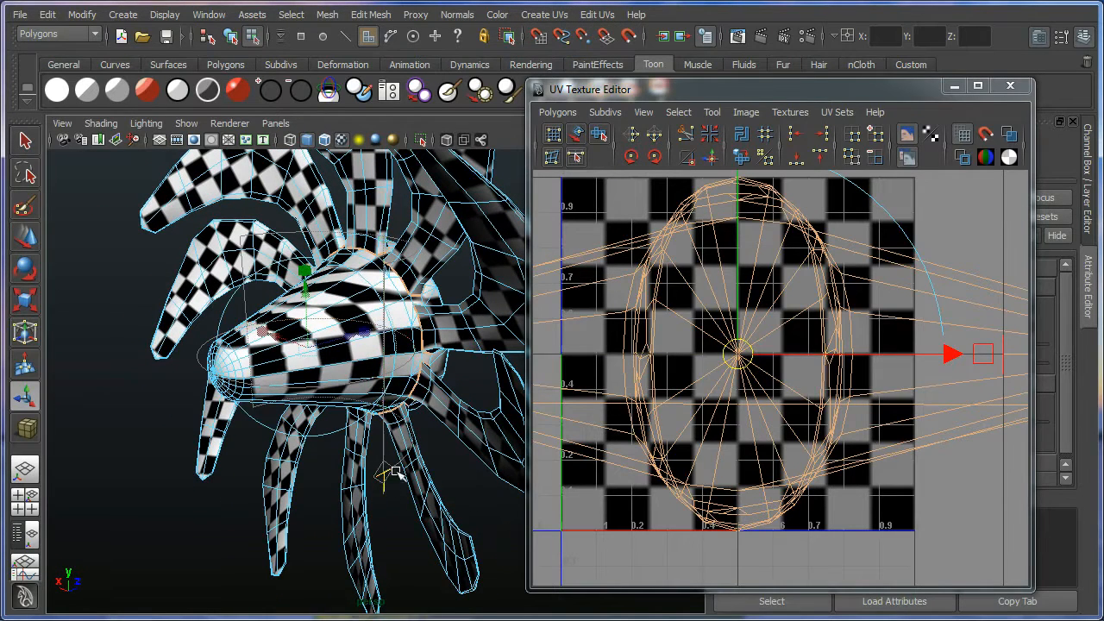
{"action": "left_click", "coordinate": [248, 281]}
{"action": "left_click_drag", "start_coordinate": [274, 287], "coordinate": [578, 275]}
Set the cylindrical projection's Rotate X to -90.
{"action": "left_click", "coordinate": [954, 87]}
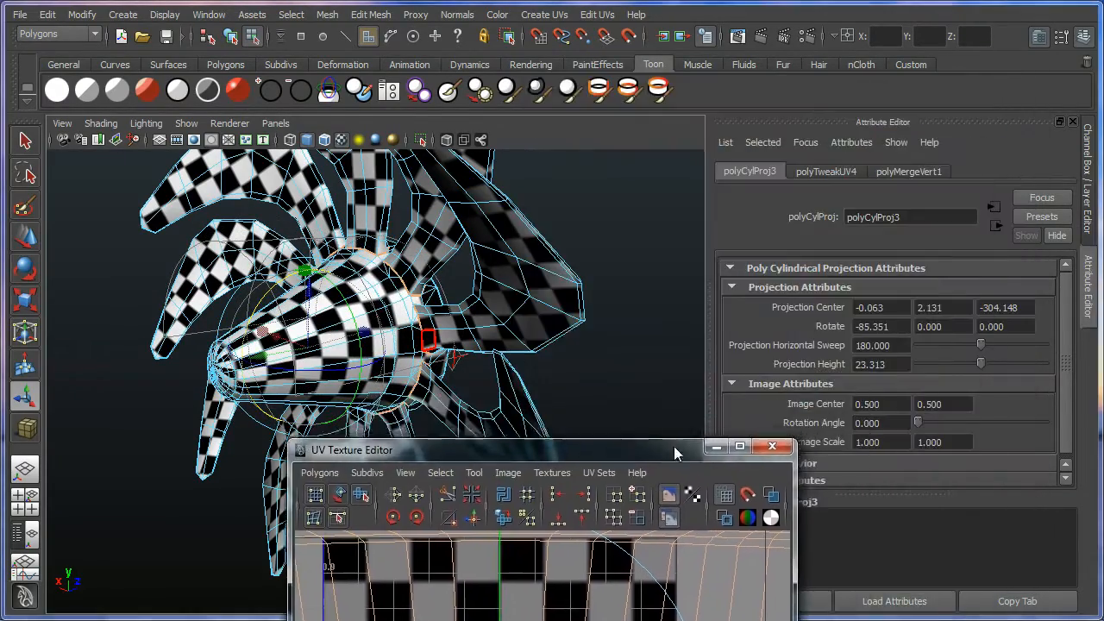
{"action": "left_click", "coordinate": [1089, 203]}
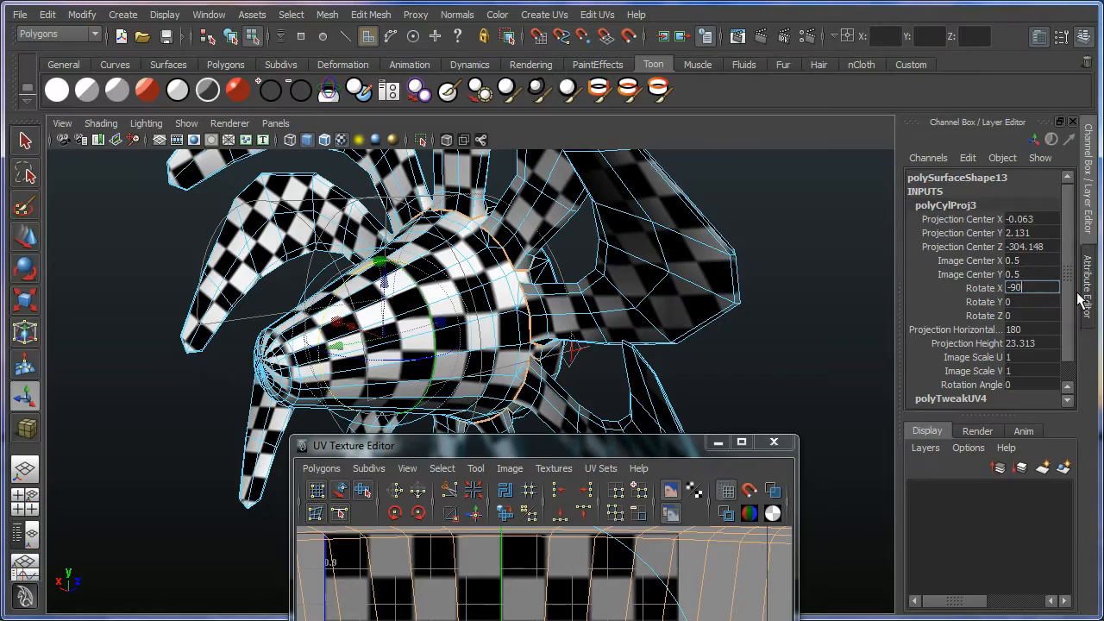
{"action": "type", "text": "-90"}
{"action": "key", "text": "Return"}
{"action": "left_click_drag", "start_coordinate": [486, 264], "coordinate": [538, 356], "text": "alt"}
Place the UV Texture Editor where both the cone and its full cylindrical UV layout can be seen.
{"action": "left_click_drag", "start_coordinate": [560, 440], "coordinate": [477, 215]}
{"action": "scroll", "coordinate": [529, 457], "scroll_direction": "down", "scroll_amount": 8}
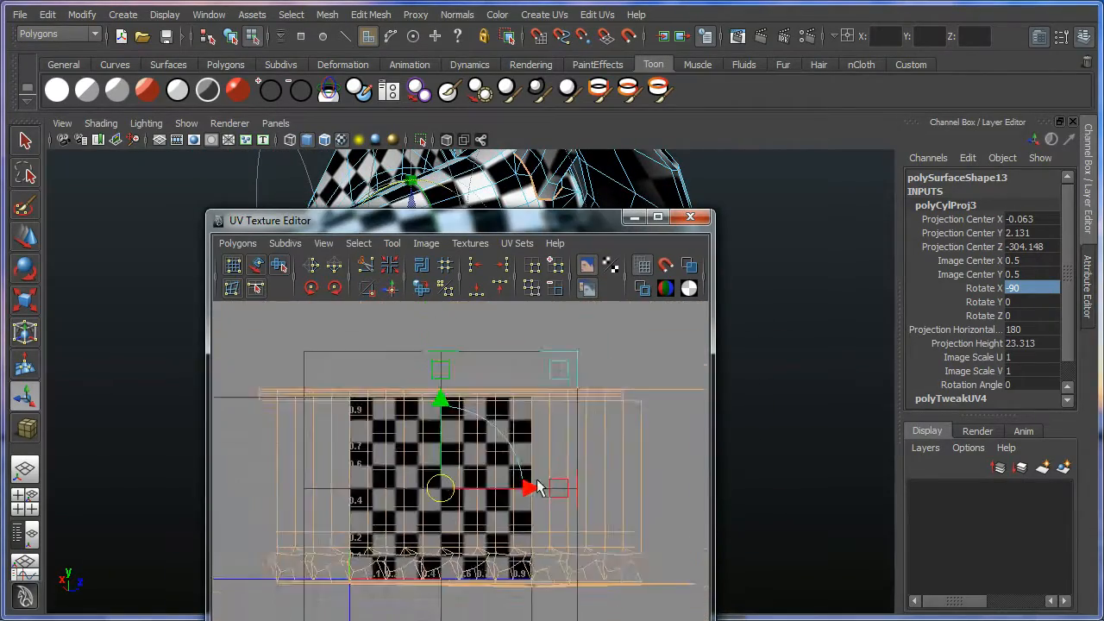
{"action": "middle_click_drag", "start_coordinate": [499, 485], "coordinate": [517, 428], "text": "alt"}
{"action": "scroll", "coordinate": [535, 440], "scroll_direction": "up", "scroll_amount": 4}
{"action": "scroll", "coordinate": [418, 471], "scroll_direction": "down", "scroll_amount": 2}
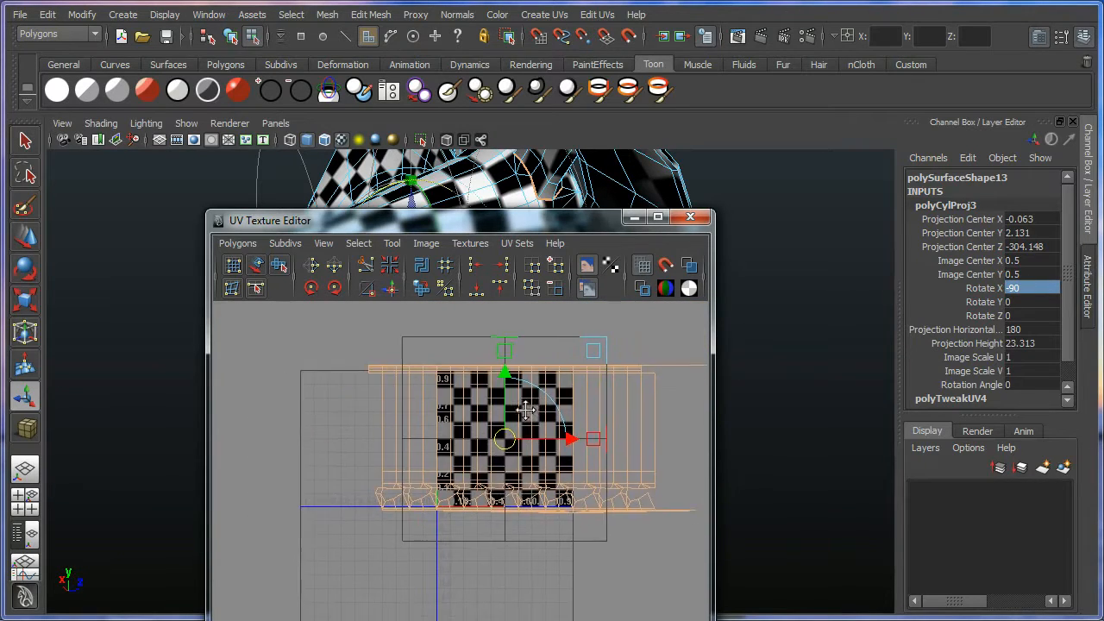
{"action": "scroll", "coordinate": [529, 420], "scroll_direction": "up", "scroll_amount": 2}
{"action": "left_click_drag", "start_coordinate": [505, 227], "coordinate": [754, 218]}
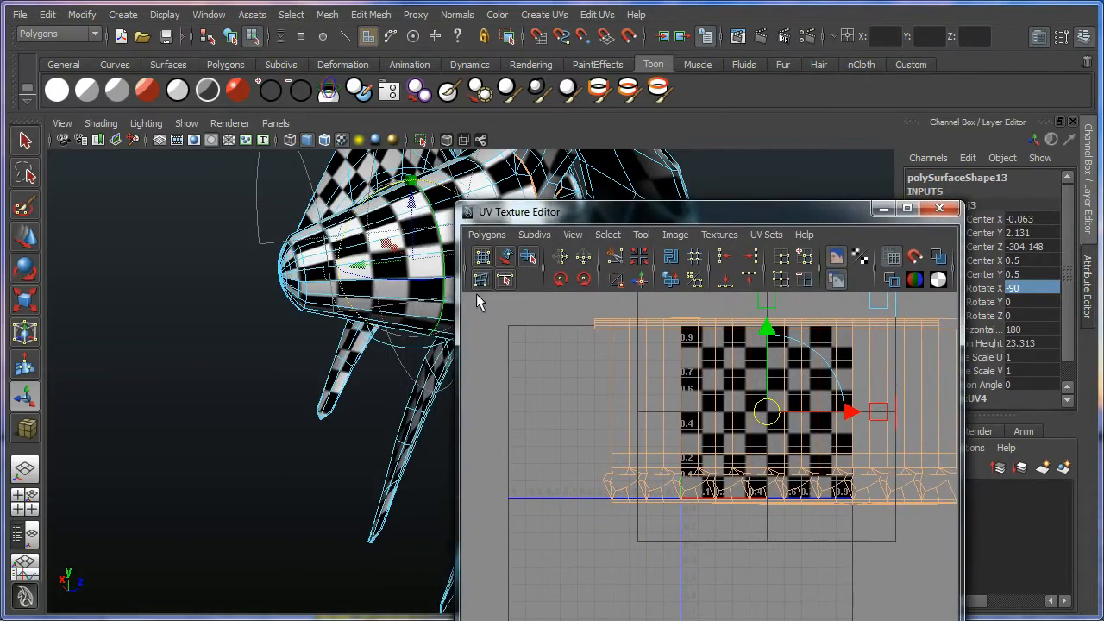
Move the cone's cylindrically mapped UVs up above the 0–1 texture square and deselect them.
{"action": "scroll", "coordinate": [308, 330], "scroll_direction": "up", "scroll_amount": 4}
{"action": "left_click_drag", "start_coordinate": [323, 306], "coordinate": [408, 397]}
{"action": "scroll", "coordinate": [680, 450], "scroll_direction": "down", "scroll_amount": 5}
{"action": "middle_click_drag", "start_coordinate": [743, 463], "coordinate": [680, 471], "text": "alt"}
{"action": "left_click_drag", "start_coordinate": [693, 470], "coordinate": [686, 324]}
{"action": "left_click", "coordinate": [705, 450]}
{"action": "middle_click_drag", "start_coordinate": [696, 470], "coordinate": [759, 595], "text": "alt"}
Select all the triangular faces of the flat round cap at the back of the cone.
{"action": "left_click_drag", "start_coordinate": [322, 341], "coordinate": [143, 349], "text": "alt"}
{"action": "mouse_move", "coordinate": [345, 358]}
{"action": "left_mouse_down", "text": "alt"}
{"action": "mouse_move", "coordinate": [241, 374]}
{"action": "mouse_move", "coordinate": [309, 400]}
{"action": "mouse_move", "coordinate": [299, 317]}
{"action": "left_mouse_up", "text": "alt"}
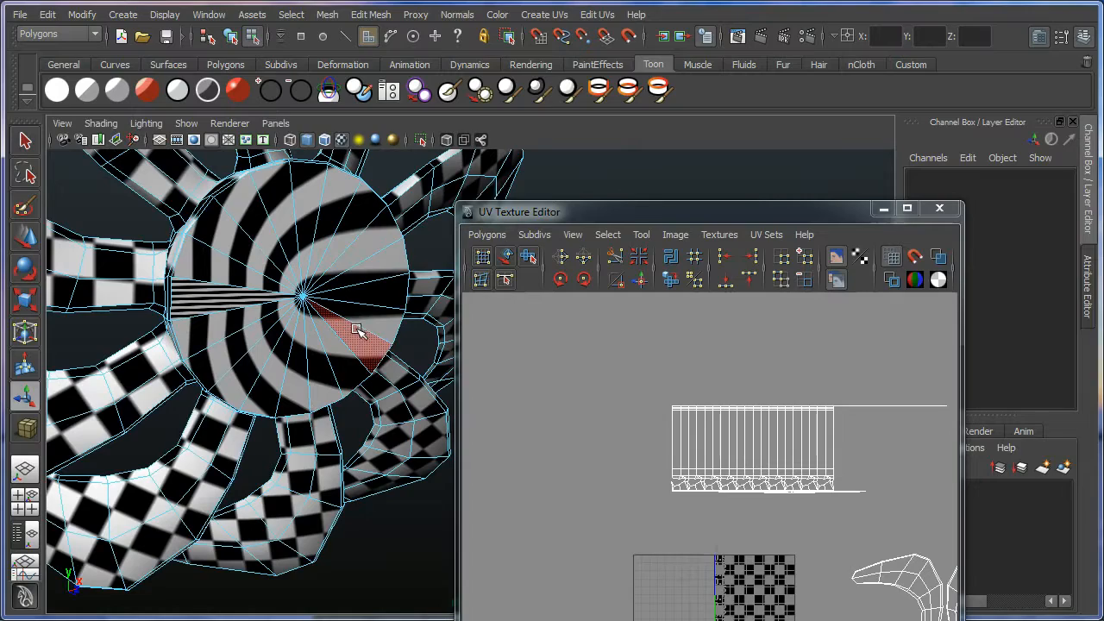
{"action": "left_click_drag", "start_coordinate": [273, 330], "coordinate": [124, 281]}
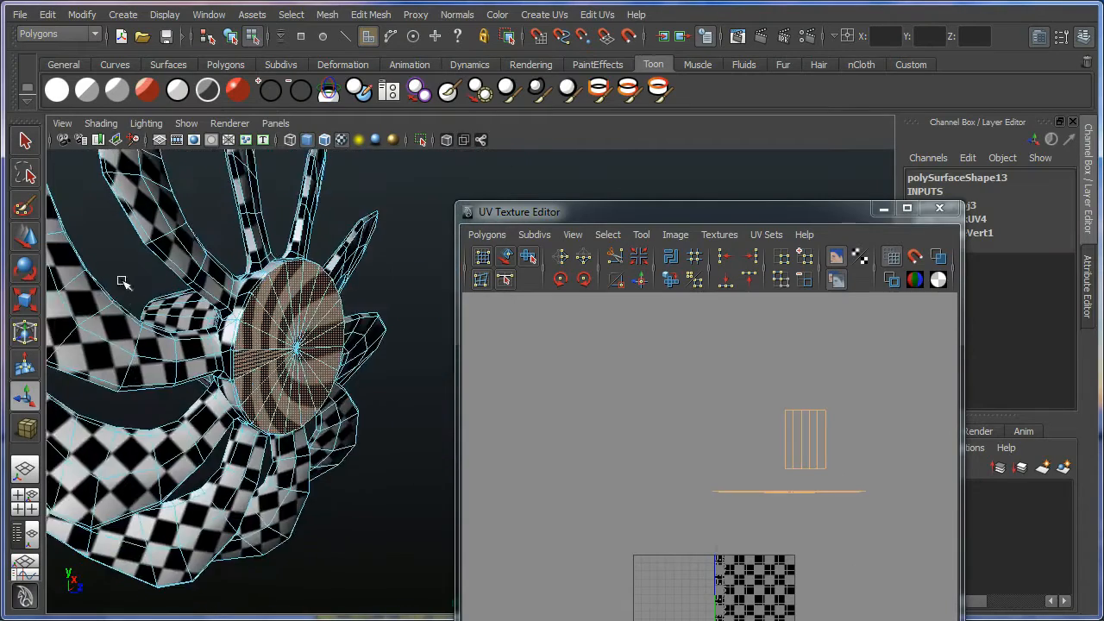
{"action": "middle_click_drag", "start_coordinate": [123, 281], "coordinate": [267, 272], "text": "alt"}
{"action": "middle_click_drag", "start_coordinate": [701, 493], "coordinate": [693, 445], "text": "alt"}
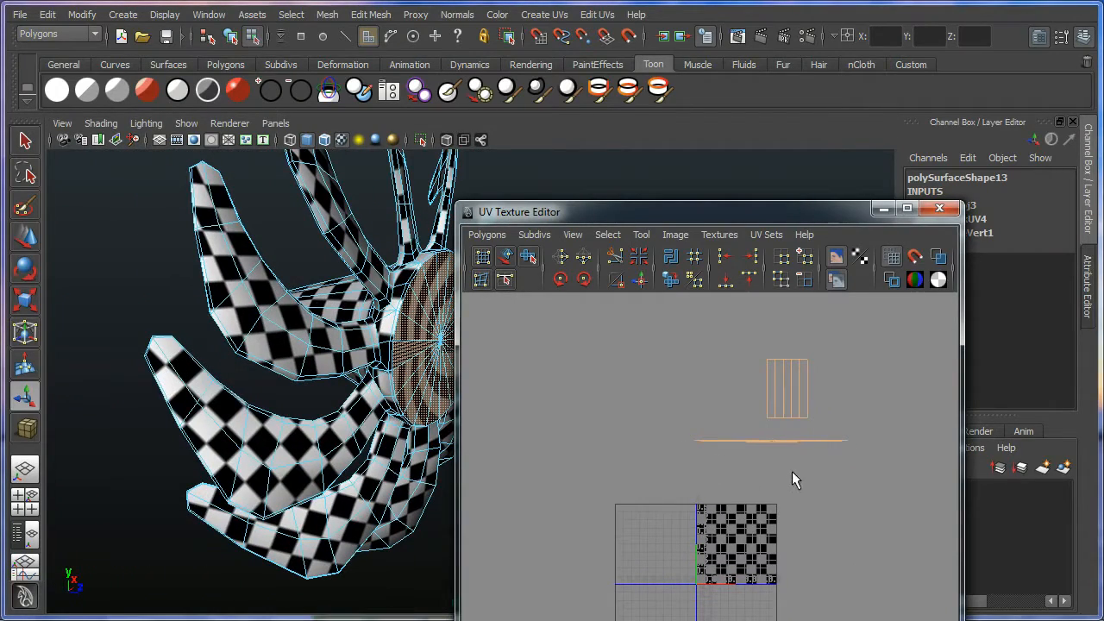
{"action": "left_click_drag", "start_coordinate": [274, 346], "coordinate": [313, 353], "text": "alt"}
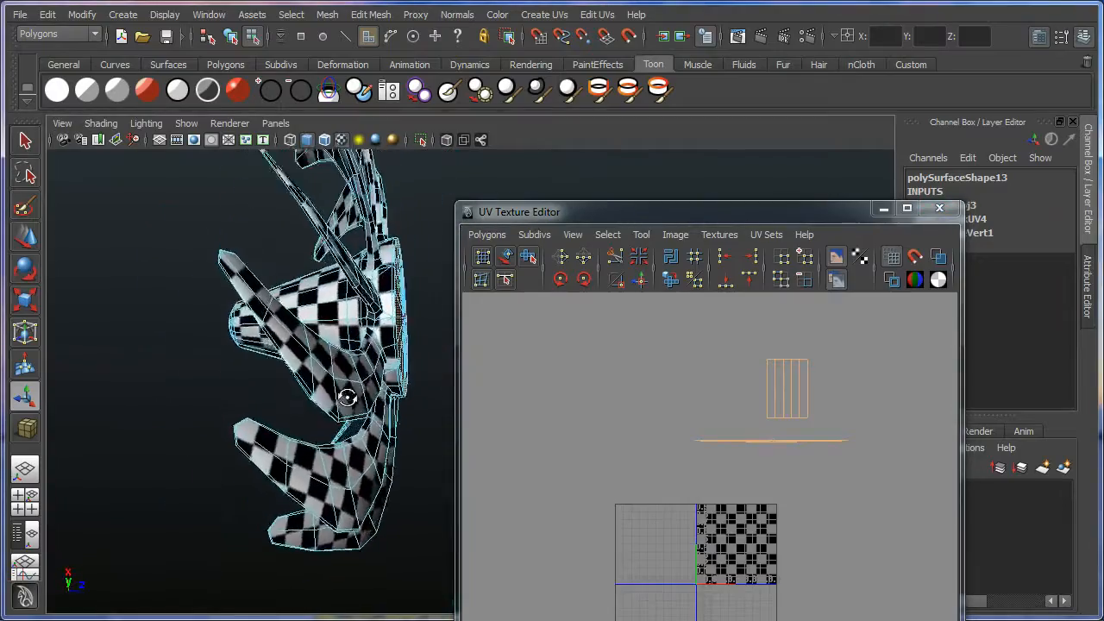
{"action": "left_click_drag", "start_coordinate": [336, 440], "coordinate": [516, 298], "text": "alt"}
{"action": "middle_click_drag", "start_coordinate": [371, 362], "coordinate": [231, 278], "text": "alt"}
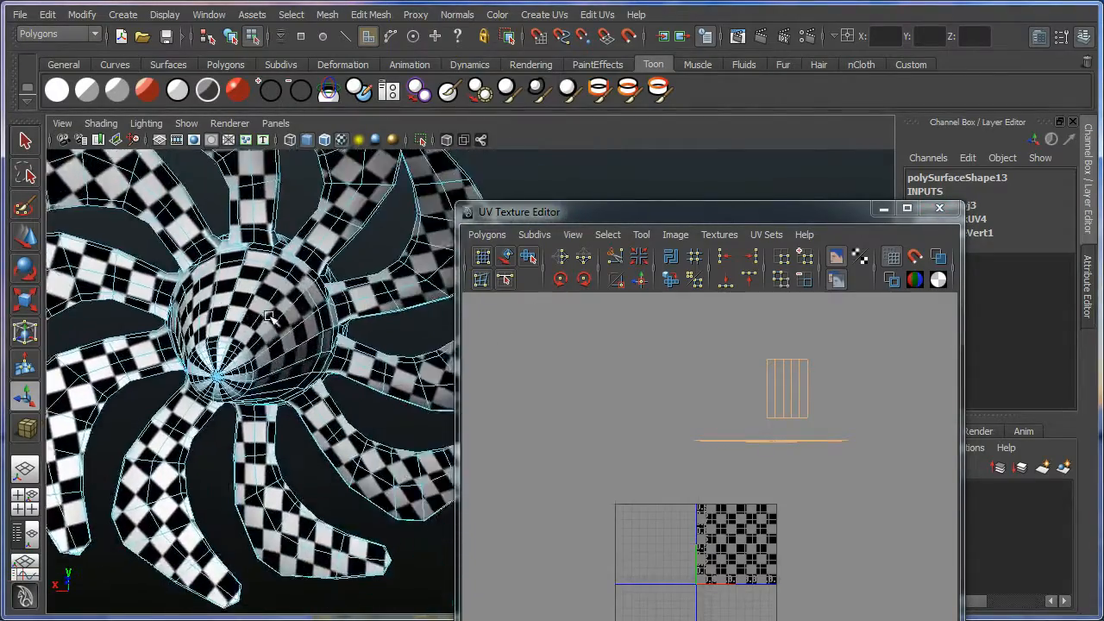
Remove the cone's side faces from the selection so only the flat round back cap stays selected.
{"action": "left_click_drag", "start_coordinate": [231, 277], "coordinate": [345, 289], "text": "alt"}
{"action": "middle_click_drag", "start_coordinate": [345, 289], "coordinate": [326, 286], "text": "alt"}
{"action": "left_click_drag", "start_coordinate": [325, 285], "coordinate": [406, 302], "text": "alt"}
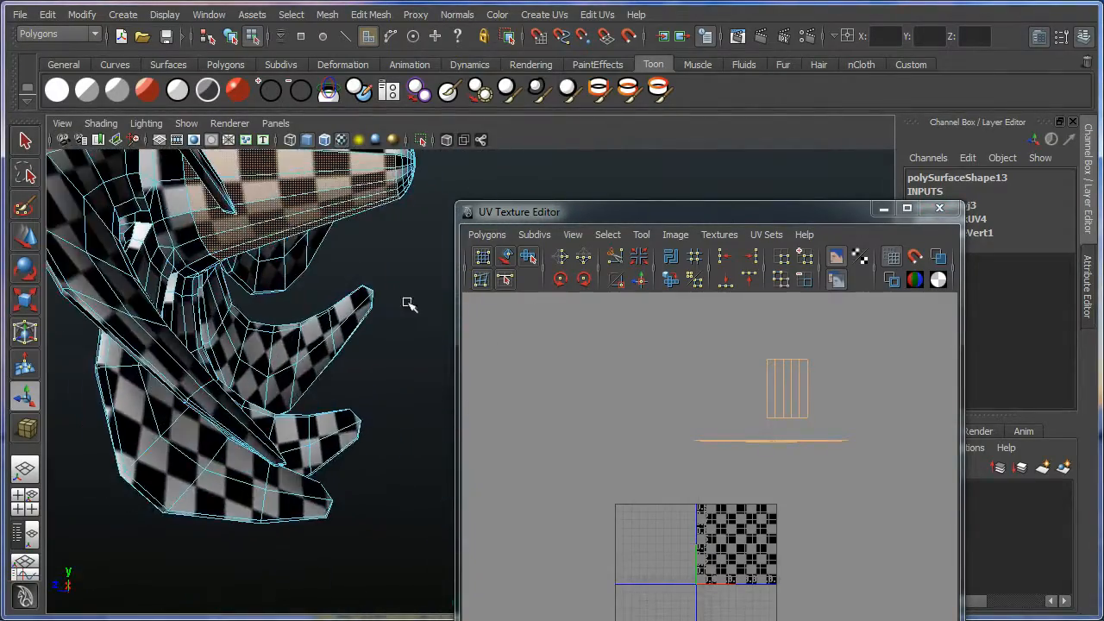
{"action": "left_click_drag", "start_coordinate": [295, 191], "coordinate": [289, 187], "text": "ctrl"}
{"action": "left_click_drag", "start_coordinate": [317, 235], "coordinate": [326, 241], "text": "alt"}
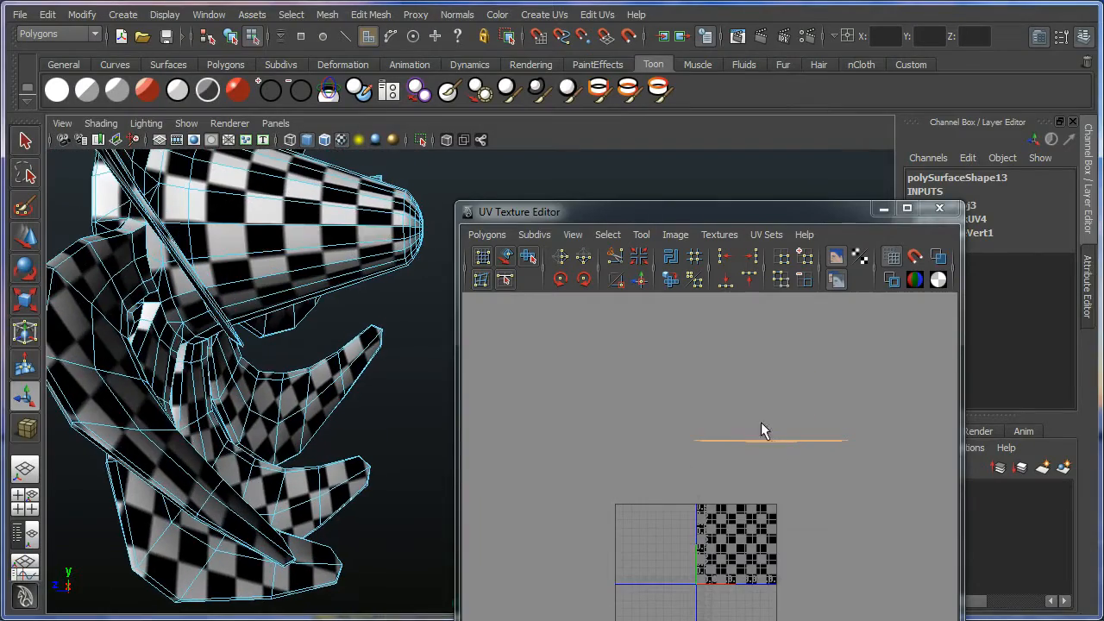
Apply a planar mapping to the cap's faces, fitted to the bounding box and projected from the Z axis.
{"action": "middle_click_drag", "start_coordinate": [762, 429], "coordinate": [756, 419], "text": "alt"}
{"action": "left_click_drag", "start_coordinate": [276, 352], "coordinate": [411, 356], "text": "alt"}
{"action": "middle_click_drag", "start_coordinate": [412, 356], "coordinate": [10, 296], "text": "alt"}
{"action": "left_click_drag", "start_coordinate": [250, 297], "coordinate": [397, 315], "text": "alt"}
{"action": "middle_click_drag", "start_coordinate": [397, 315], "coordinate": [263, 284], "text": "alt"}
{"action": "left_click_drag", "start_coordinate": [263, 285], "coordinate": [374, 264], "text": "alt"}
{"action": "scroll", "coordinate": [318, 291], "scroll_direction": "up", "scroll_amount": 3}
{"action": "left_click", "coordinate": [591, 19]}
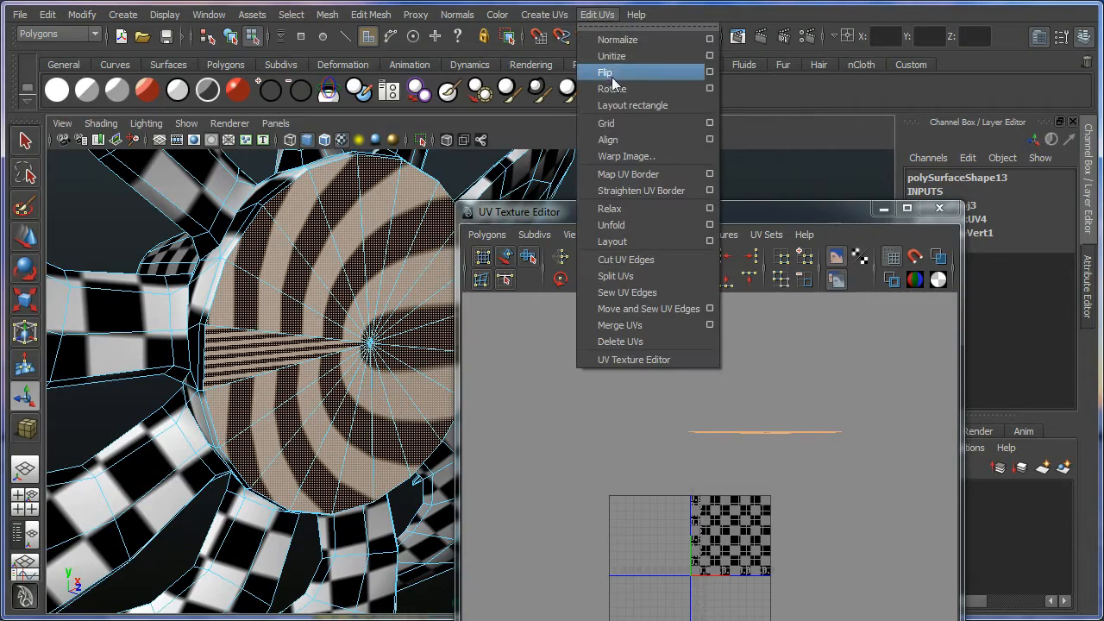
{"action": "mouse_move", "coordinate": [550, 19]}
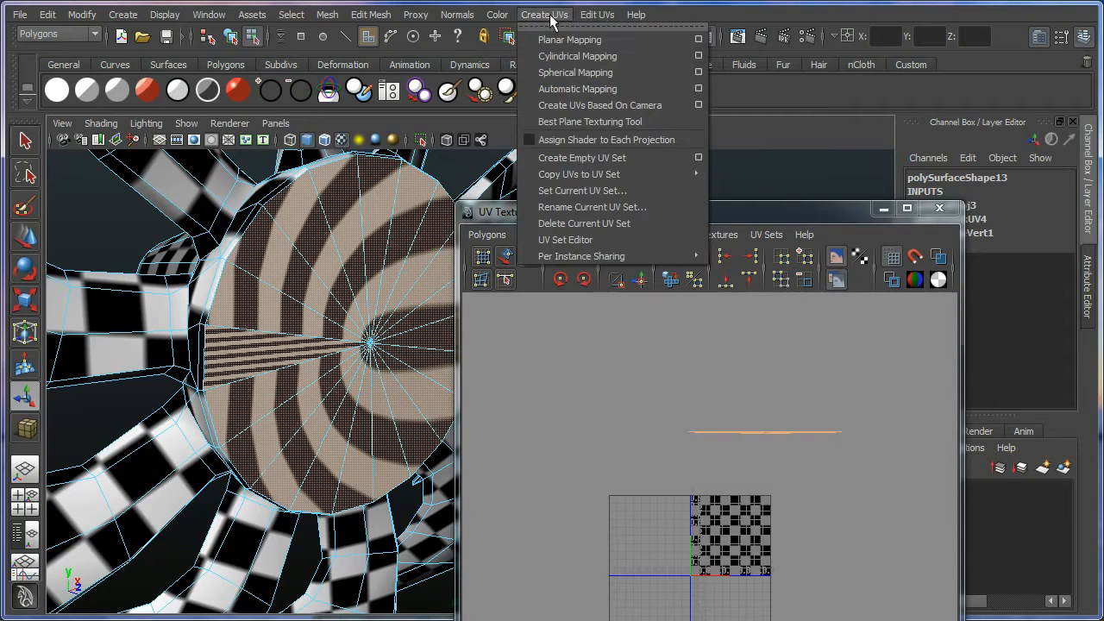
{"action": "left_click", "coordinate": [699, 39]}
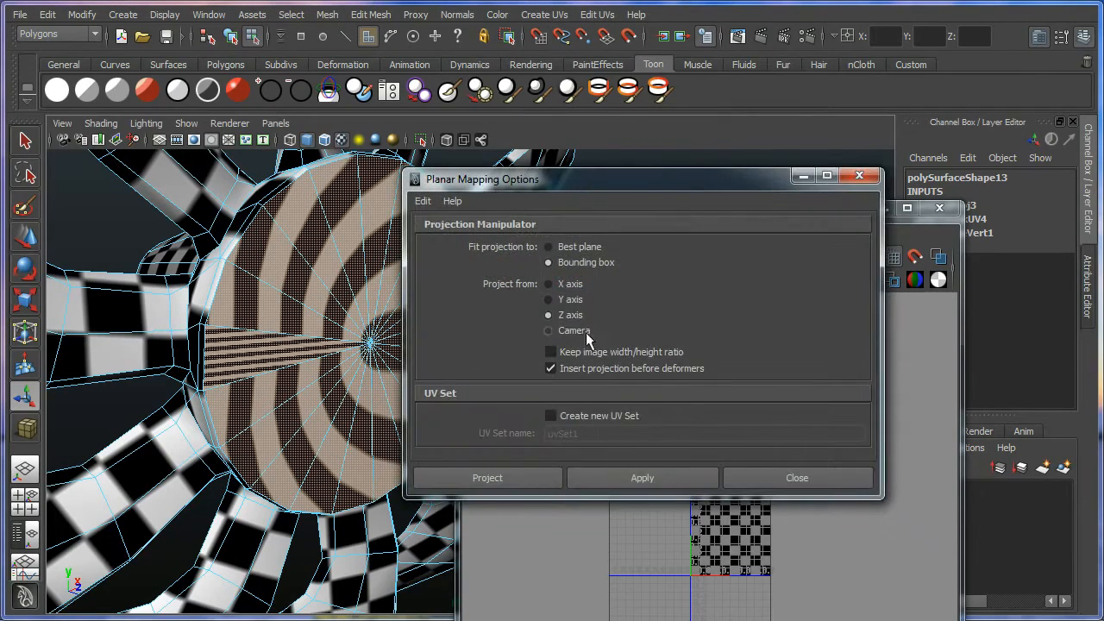
{"action": "left_click", "coordinate": [642, 479]}
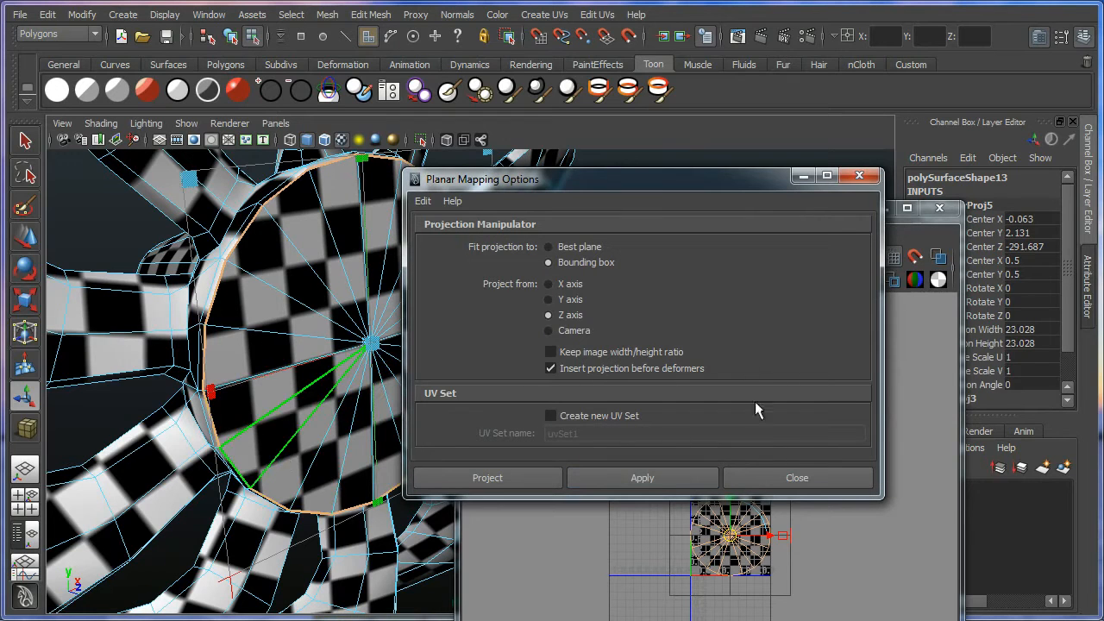
{"action": "left_click", "coordinate": [860, 176]}
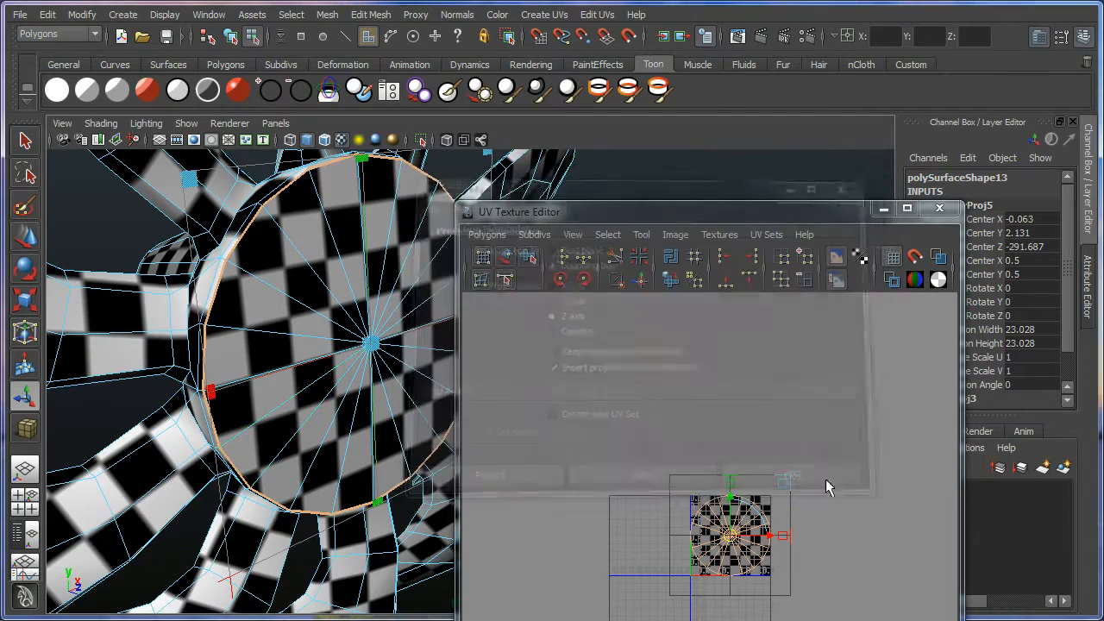
Move the cap's circular UV shell beside the cylindrical layout, outside the 0–1 texture square, and deselect it.
{"action": "left_click_drag", "start_coordinate": [668, 457], "coordinate": [795, 360]}
{"action": "left_click", "coordinate": [678, 413]}
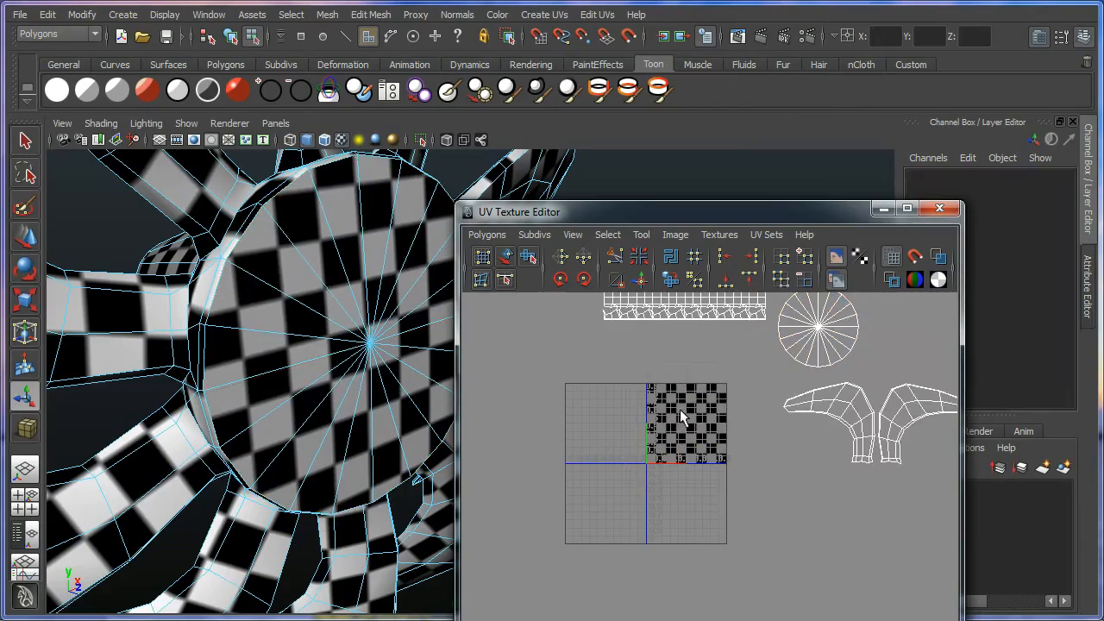
{"action": "middle_click_drag", "start_coordinate": [721, 356], "coordinate": [737, 479], "text": "alt"}
Select only the faces of the rounded tip at the cone's narrow end.
{"action": "left_click_drag", "start_coordinate": [310, 319], "coordinate": [214, 287], "text": "alt"}
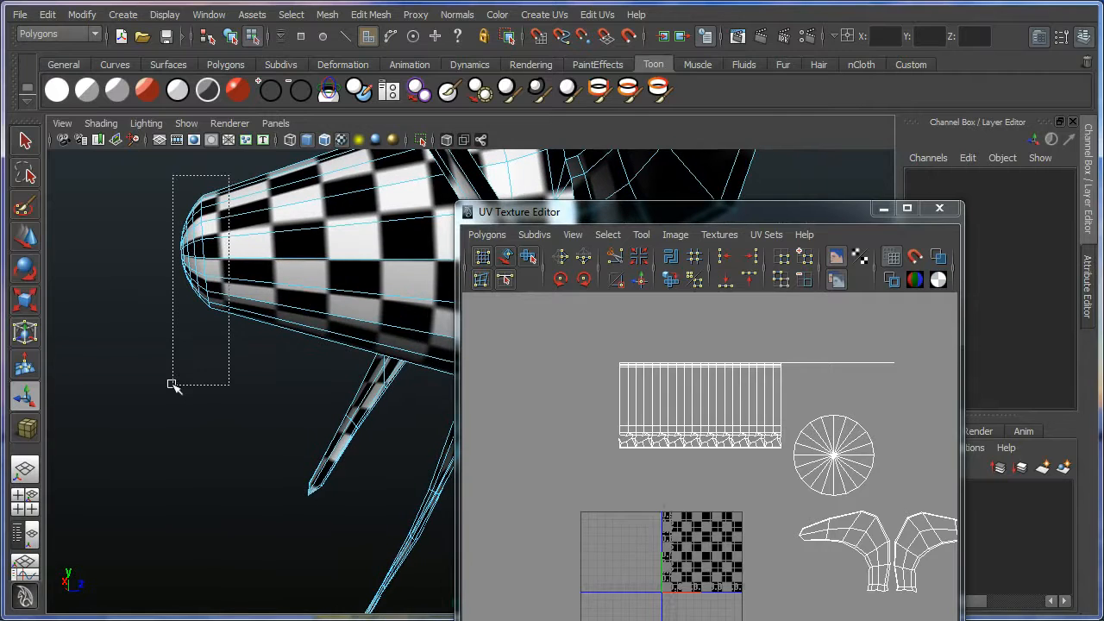
{"action": "left_click_drag", "start_coordinate": [172, 383], "coordinate": [172, 384]}
{"action": "left_click_drag", "start_coordinate": [249, 166], "coordinate": [248, 164], "text": "ctrl"}
{"action": "left_click_drag", "start_coordinate": [274, 283], "coordinate": [358, 298], "text": "alt"}
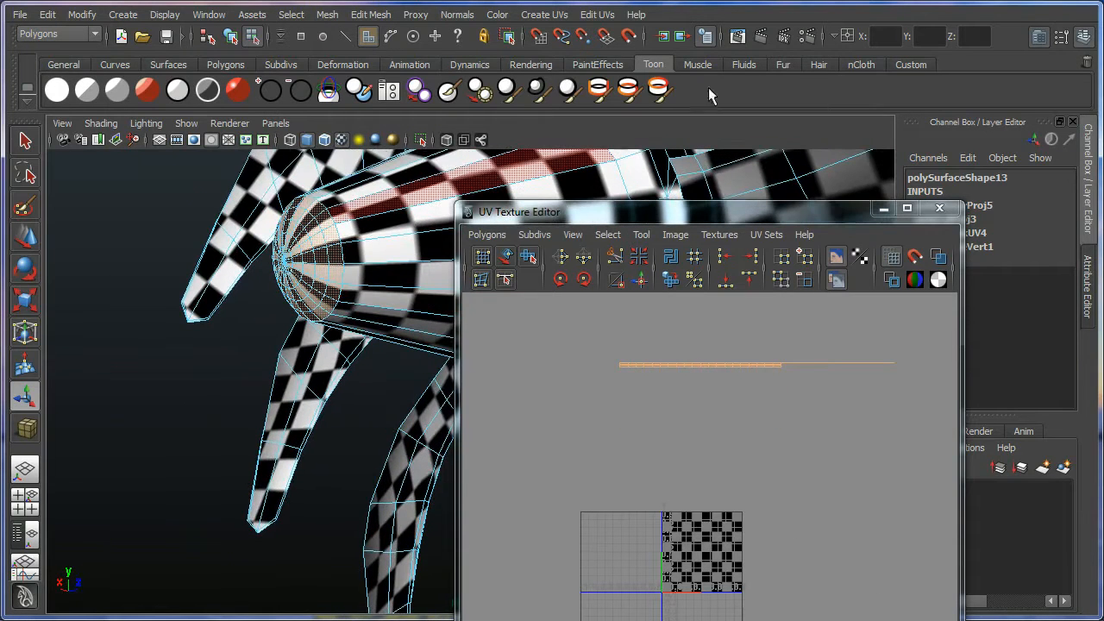
Apply a spherical mapping to the rounded tip and shift its projection center to about -313.67 in Z.
{"action": "left_click", "coordinate": [544, 14]}
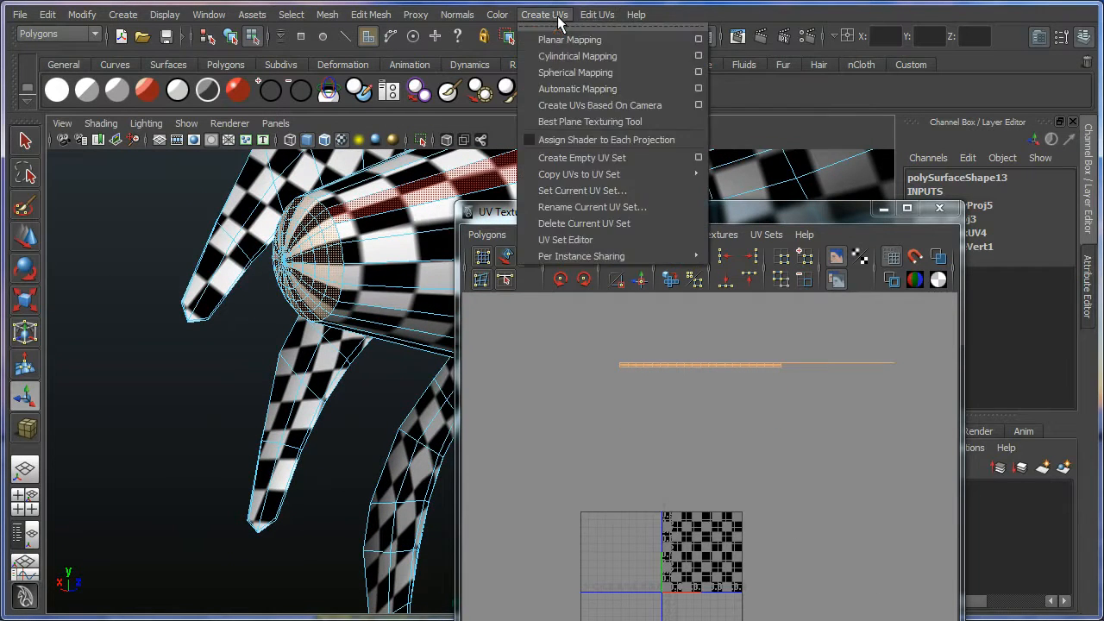
{"action": "left_click", "coordinate": [568, 74]}
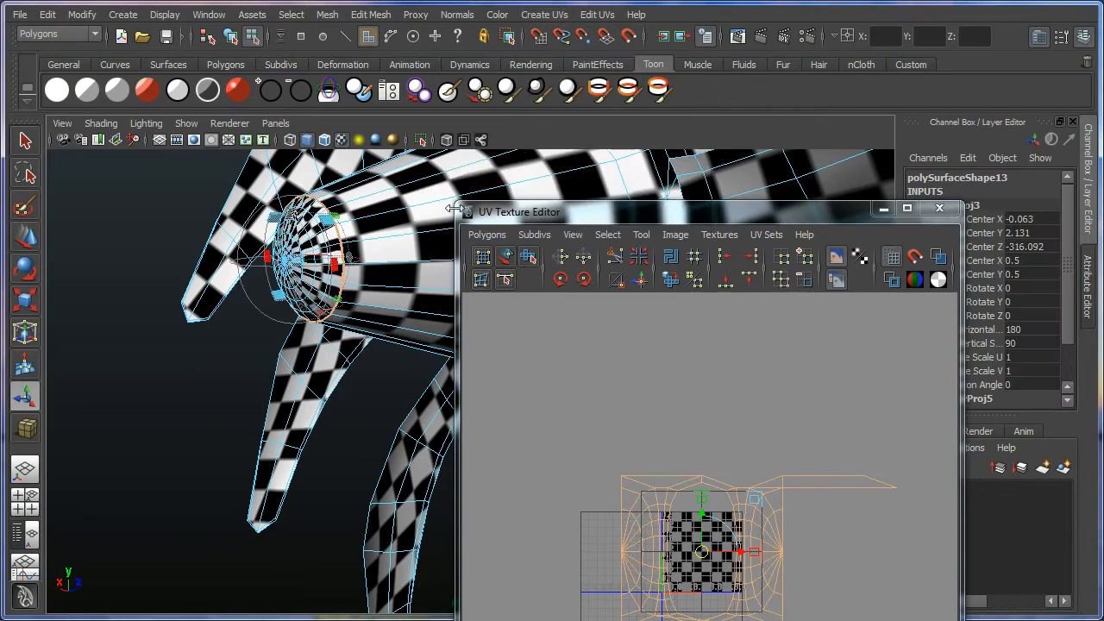
{"action": "left_click_drag", "start_coordinate": [340, 328], "coordinate": [243, 457], "text": "alt"}
{"action": "left_click_drag", "start_coordinate": [255, 382], "coordinate": [360, 455]}
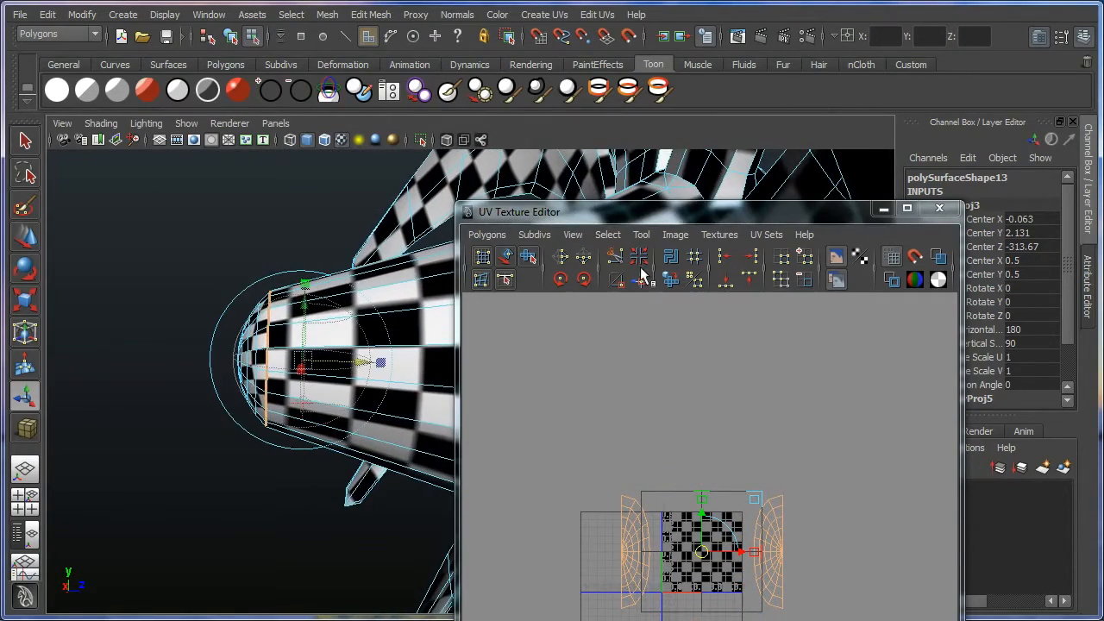
Minimize the UV Texture Editor and set the spherical projection's Rotate Y to 180.
{"action": "left_click", "coordinate": [885, 212]}
{"action": "left_click_drag", "start_coordinate": [477, 291], "coordinate": [446, 308], "text": "alt"}
{"action": "right_click_drag", "start_coordinate": [447, 308], "coordinate": [453, 394], "text": "alt"}
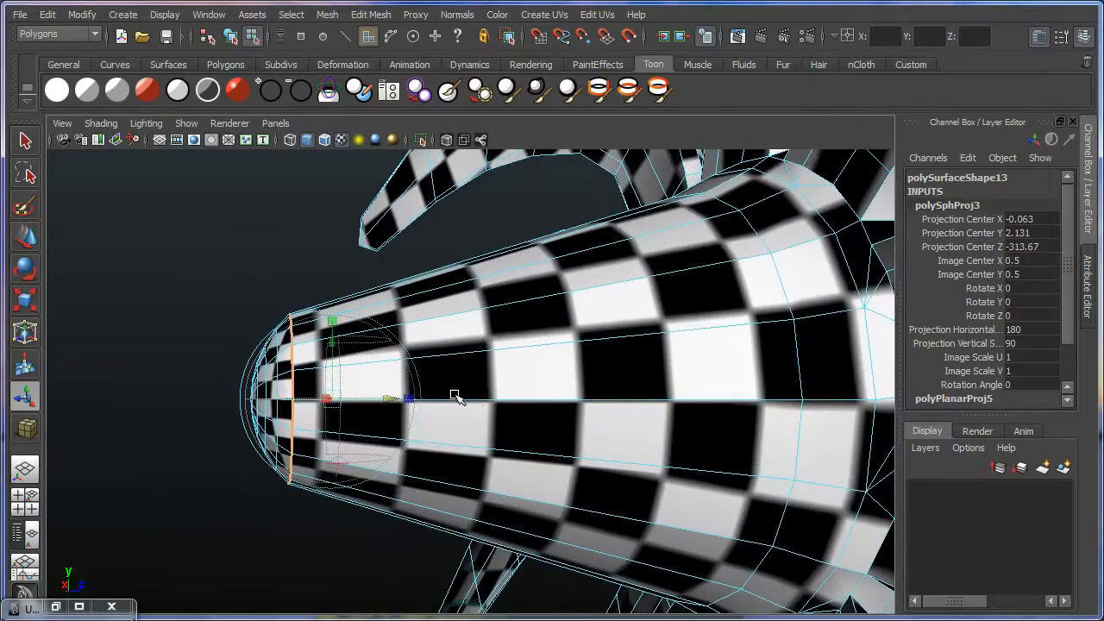
{"action": "middle_click_drag", "start_coordinate": [455, 395], "coordinate": [490, 369], "text": "alt"}
{"action": "left_click_drag", "start_coordinate": [363, 407], "coordinate": [348, 434], "text": "alt"}
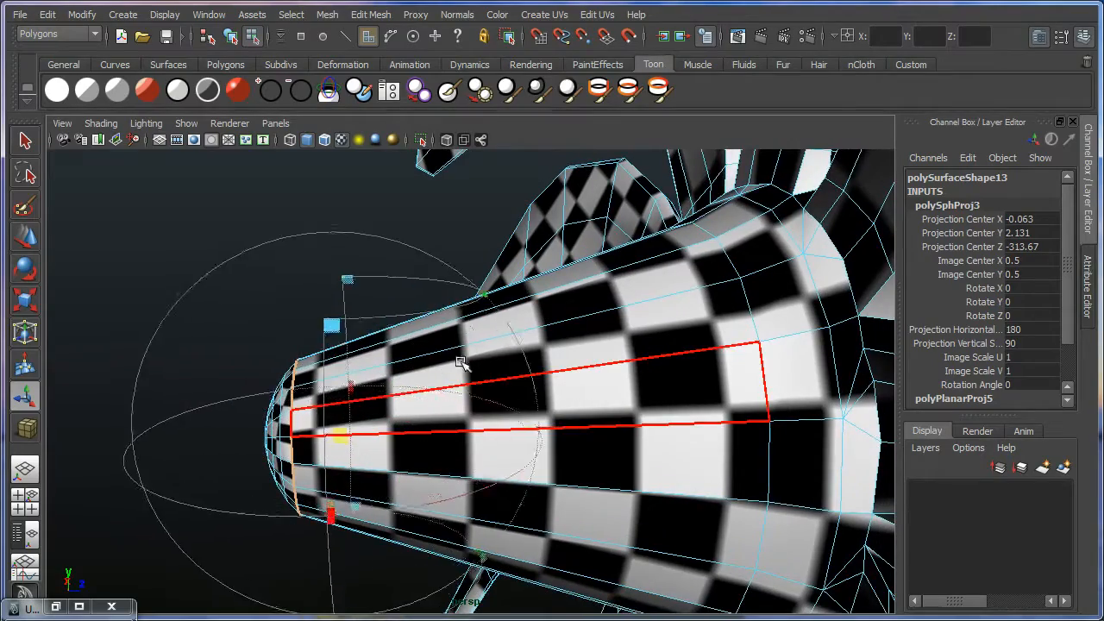
{"action": "left_click_drag", "start_coordinate": [458, 365], "coordinate": [240, 422], "text": "alt"}
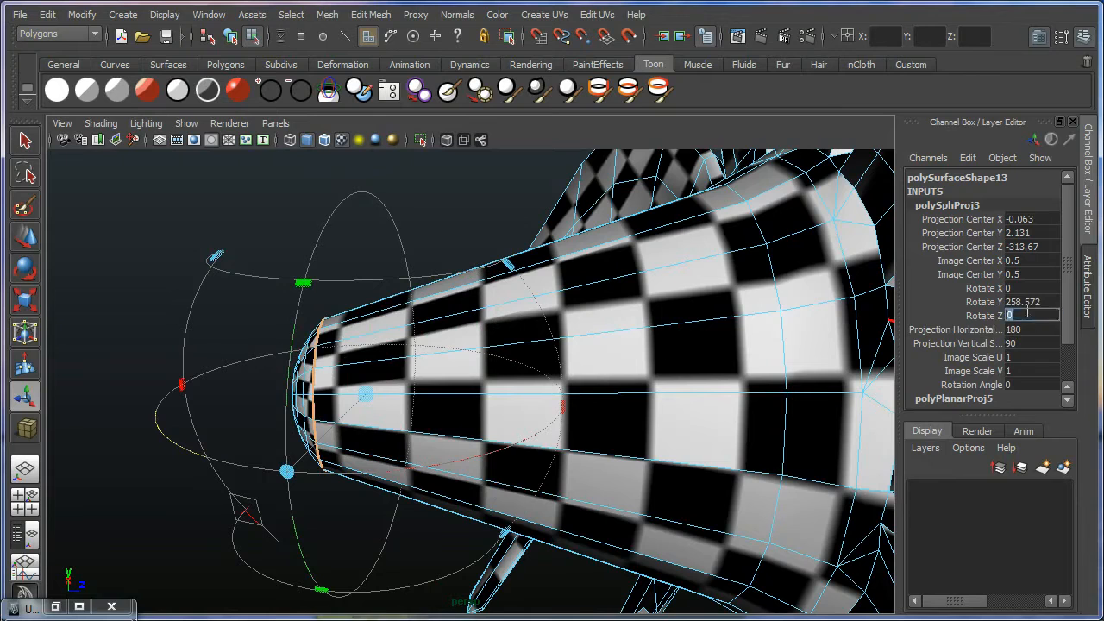
{"action": "type", "text": "180"}
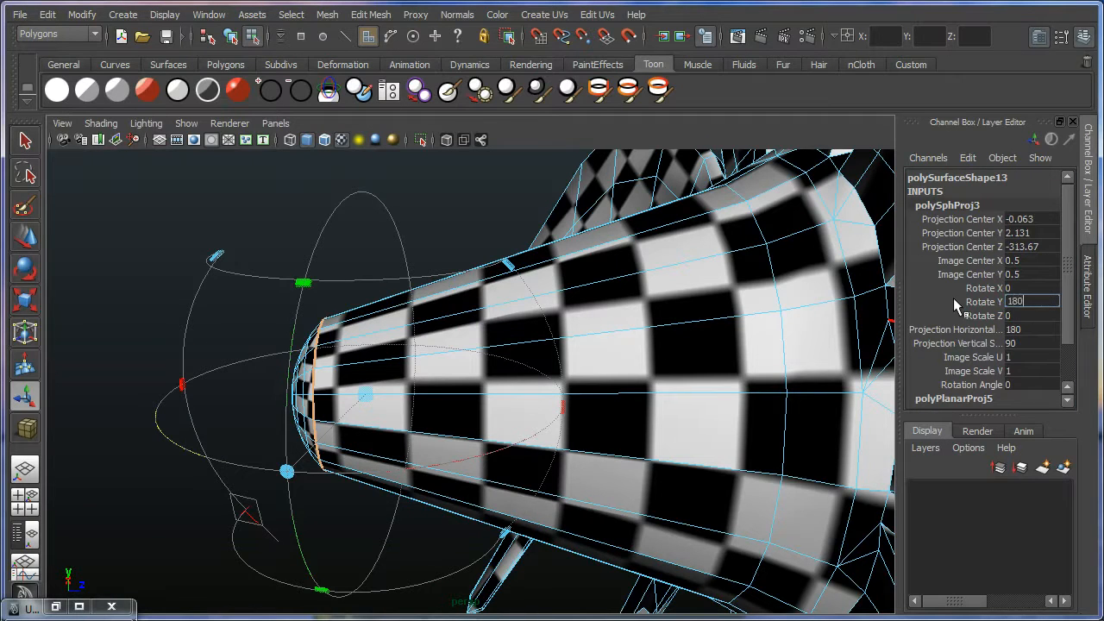
{"action": "key", "text": "Return"}
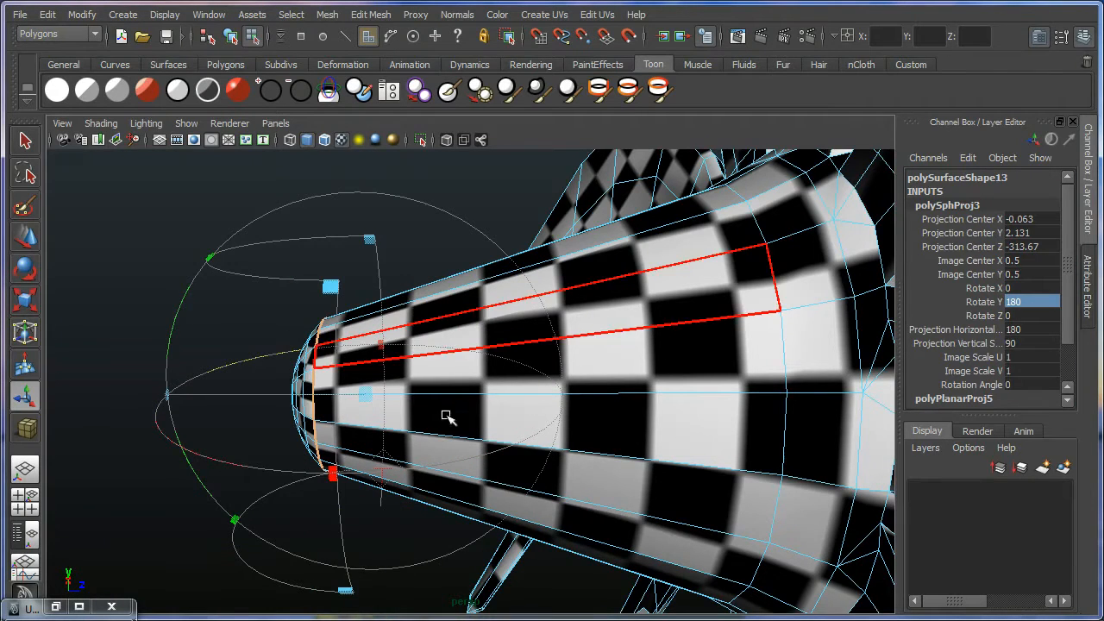
Narrow the spherical projection's horizontal sweep to about 83.4 degrees around the cone's tip.
{"action": "left_click_drag", "start_coordinate": [449, 414], "coordinate": [346, 326], "text": "alt"}
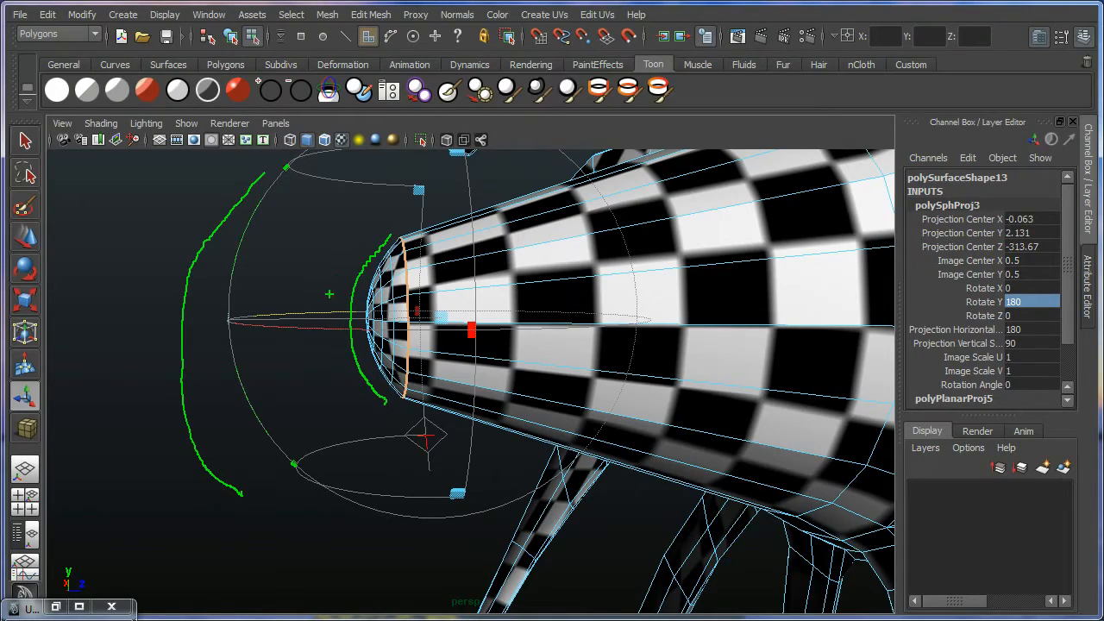
{"action": "key", "text": "Escape"}
{"action": "mouse_move", "coordinate": [397, 333]}
{"action": "left_mouse_down", "text": "alt"}
{"action": "mouse_move", "coordinate": [508, 369]}
{"action": "mouse_move", "coordinate": [520, 414]}
{"action": "mouse_move", "coordinate": [498, 459]}
{"action": "left_mouse_up", "text": "alt"}
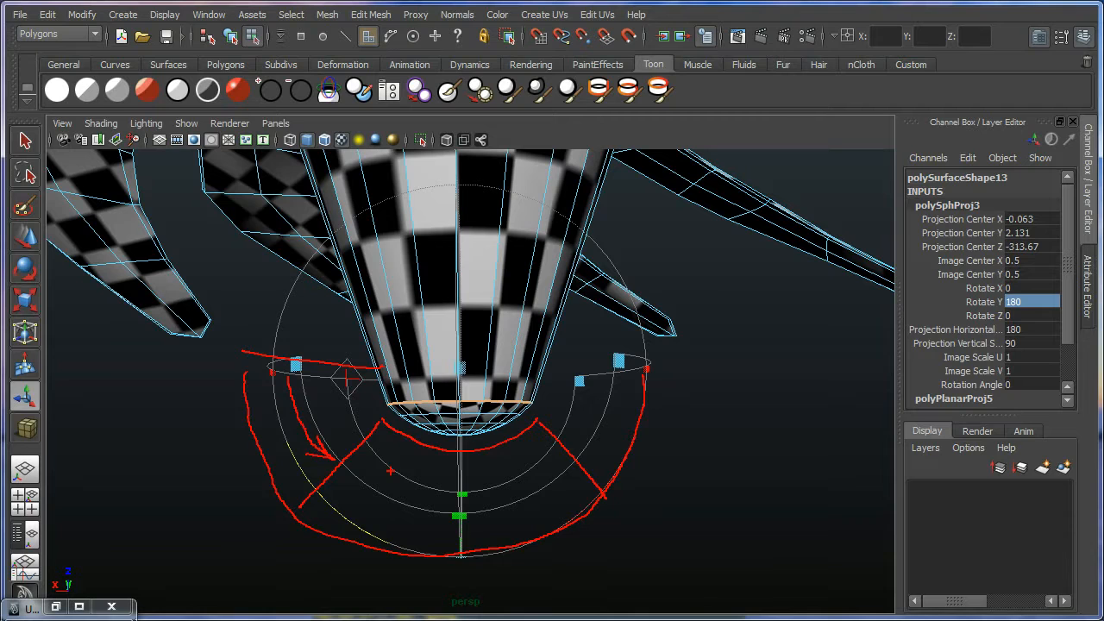
{"action": "mouse_move", "coordinate": [281, 372]}
{"action": "left_mouse_down"}
{"action": "mouse_move", "coordinate": [274, 389]}
{"action": "mouse_move", "coordinate": [288, 446]}
{"action": "mouse_move", "coordinate": [321, 535]}
{"action": "left_mouse_up"}
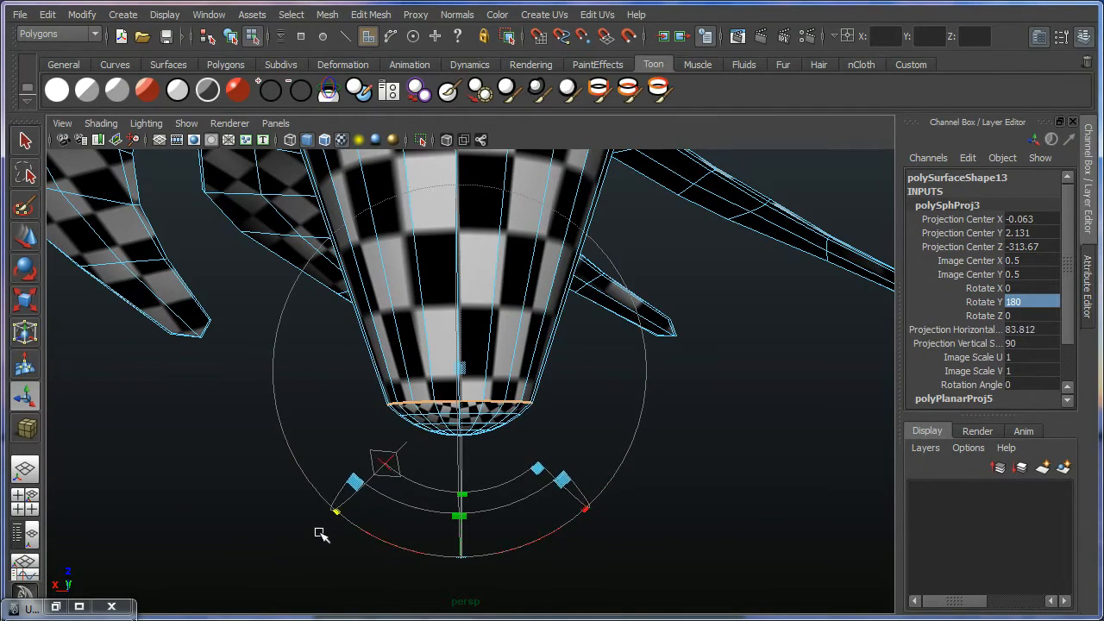
{"action": "left_click_drag", "start_coordinate": [496, 443], "coordinate": [473, 368], "text": "alt"}
{"action": "left_click", "coordinate": [454, 335]}
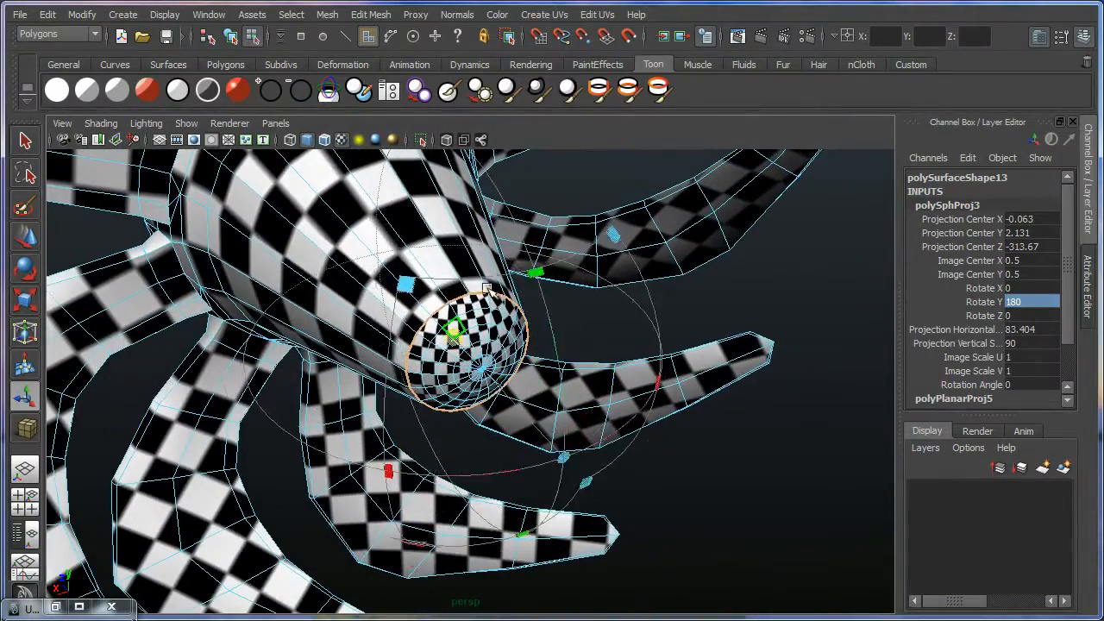
Narrow the spherical projection's vertical sweep to about 68.6 degrees.
{"action": "left_click_drag", "start_coordinate": [520, 285], "coordinate": [538, 311]}
{"action": "key", "text": "ctrl+z"}
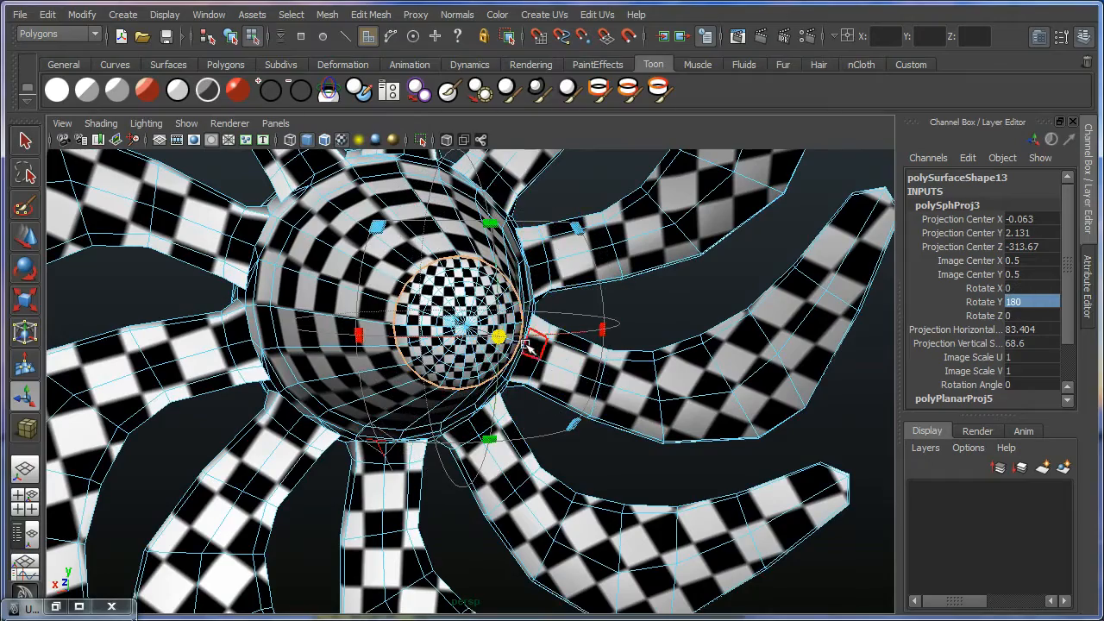
{"action": "left_click_drag", "start_coordinate": [446, 397], "coordinate": [382, 401], "text": "alt"}
Restore the UV Texture Editor and shrink the tip projection's Image Scale V to about 0.84.
{"action": "left_click", "coordinate": [39, 607]}
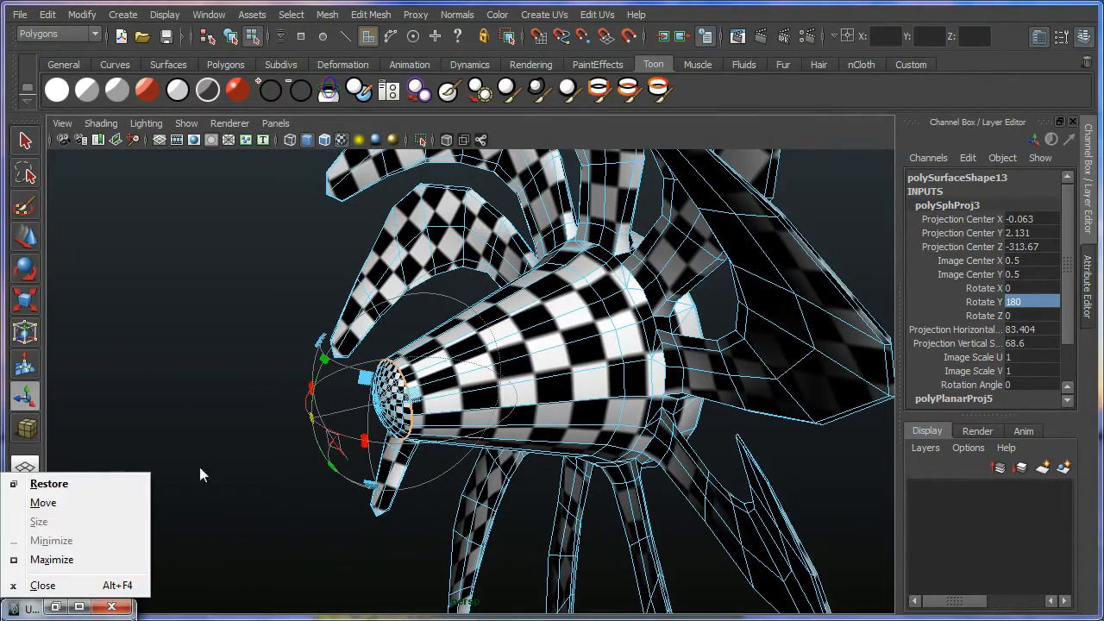
{"action": "left_click", "coordinate": [52, 608]}
{"action": "left_click", "coordinate": [52, 608]}
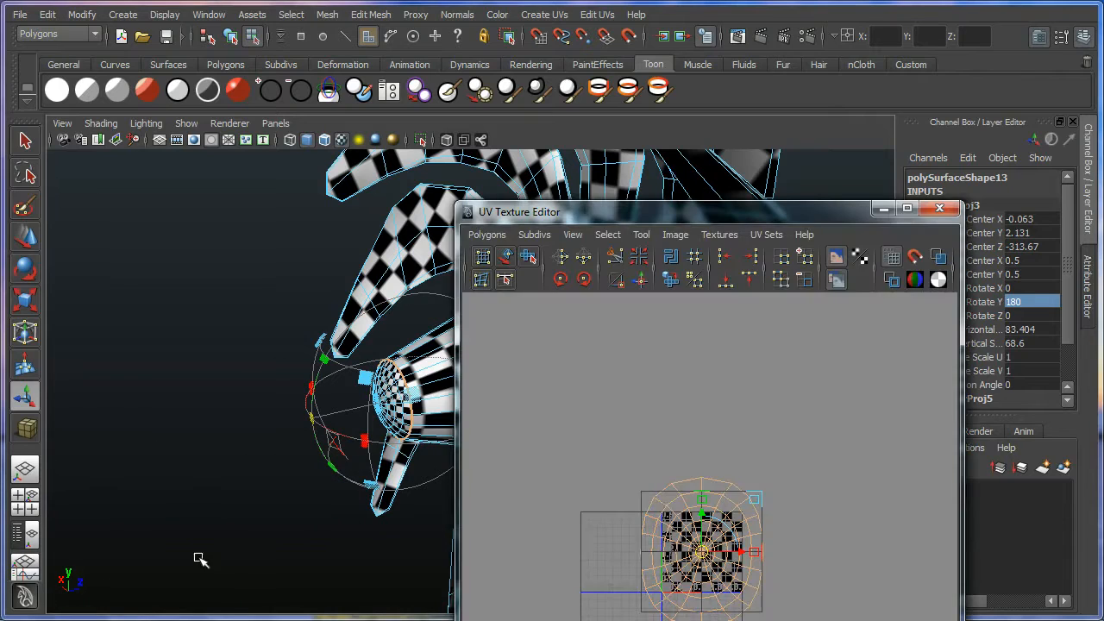
{"action": "middle_click_drag", "start_coordinate": [771, 391], "coordinate": [792, 322], "text": "alt"}
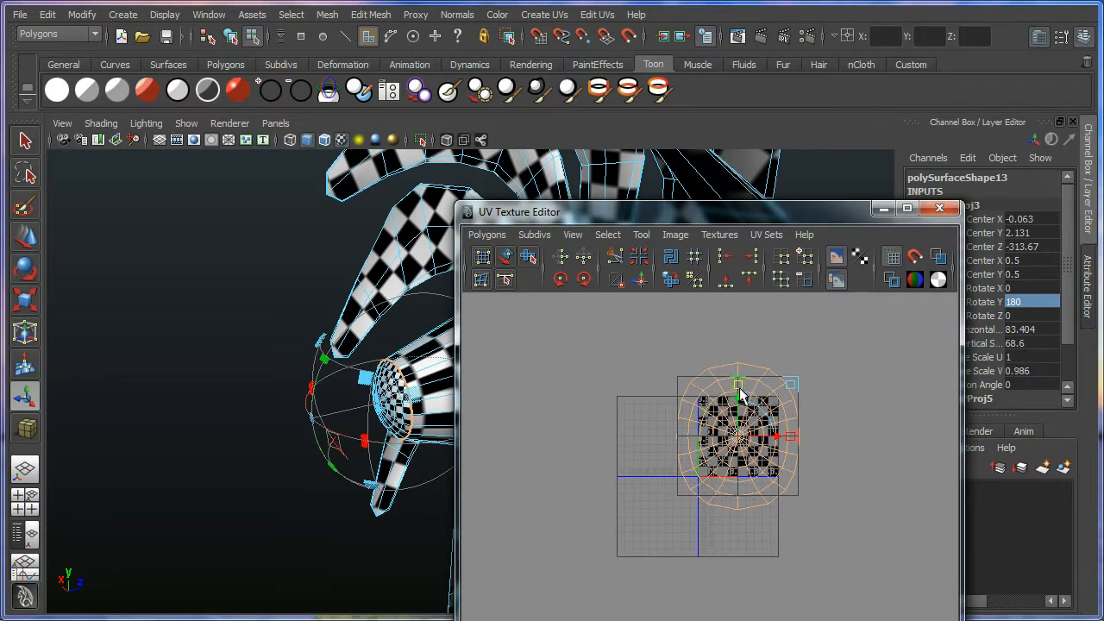
{"action": "left_click_drag", "start_coordinate": [740, 394], "coordinate": [739, 405]}
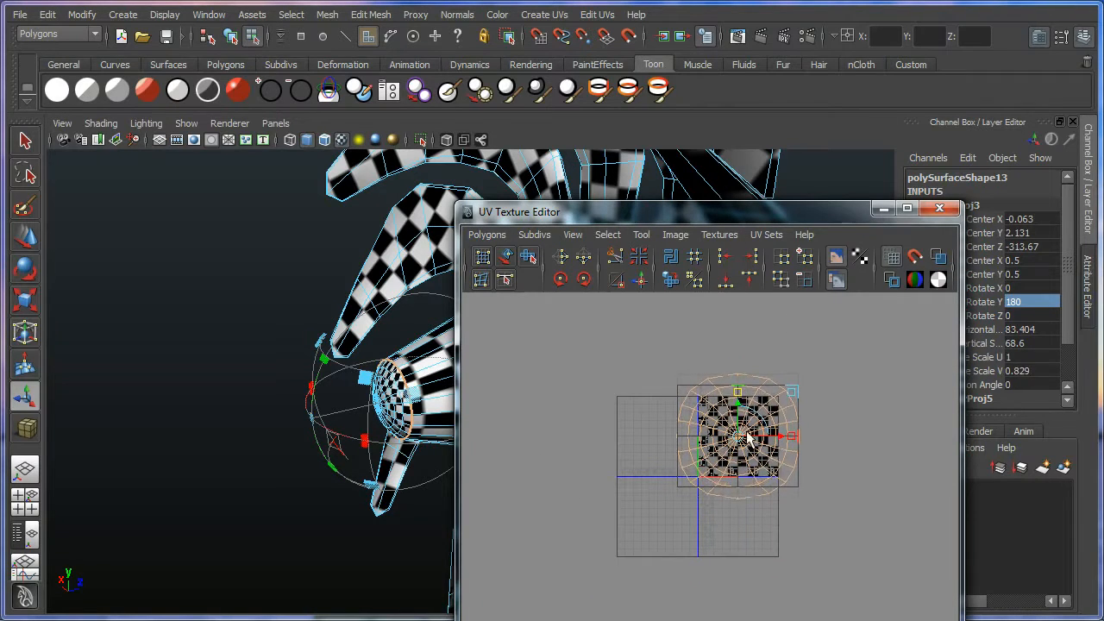
{"action": "middle_click_drag", "start_coordinate": [749, 438], "coordinate": [595, 410], "text": "alt"}
Move the tip's spherical UV shell outside the 0–1 square, beside the cap's circular shell, and deselect it.
{"action": "left_click_drag", "start_coordinate": [780, 390], "coordinate": [865, 348]}
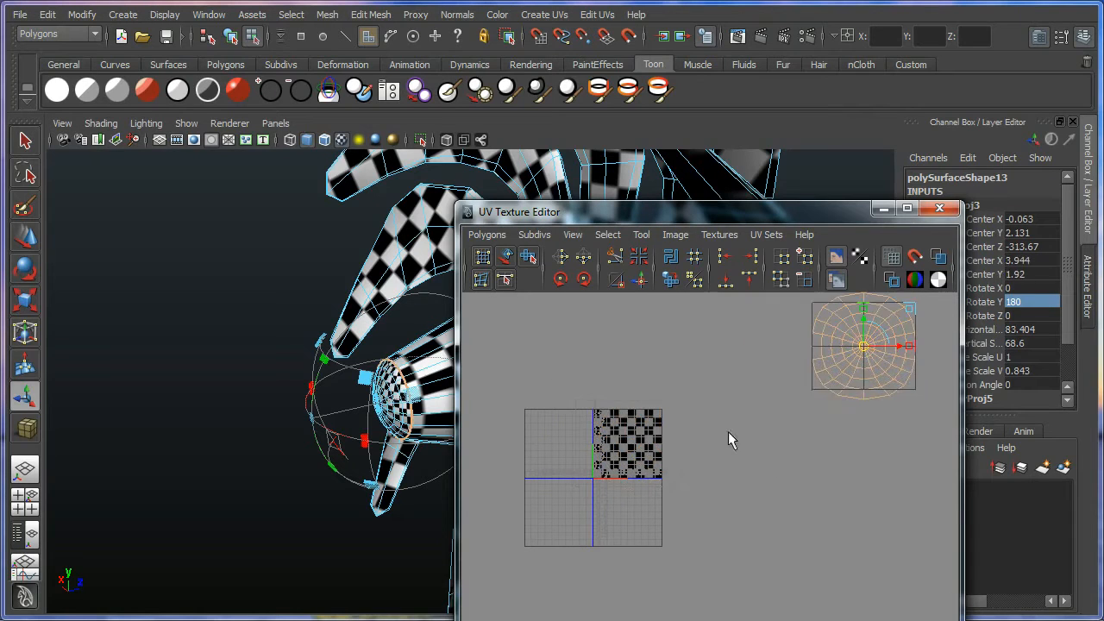
{"action": "left_click", "coordinate": [730, 435]}
{"action": "middle_click_drag", "start_coordinate": [797, 400], "coordinate": [644, 492], "text": "alt"}
{"action": "scroll", "coordinate": [645, 490], "scroll_direction": "up", "scroll_amount": 3}
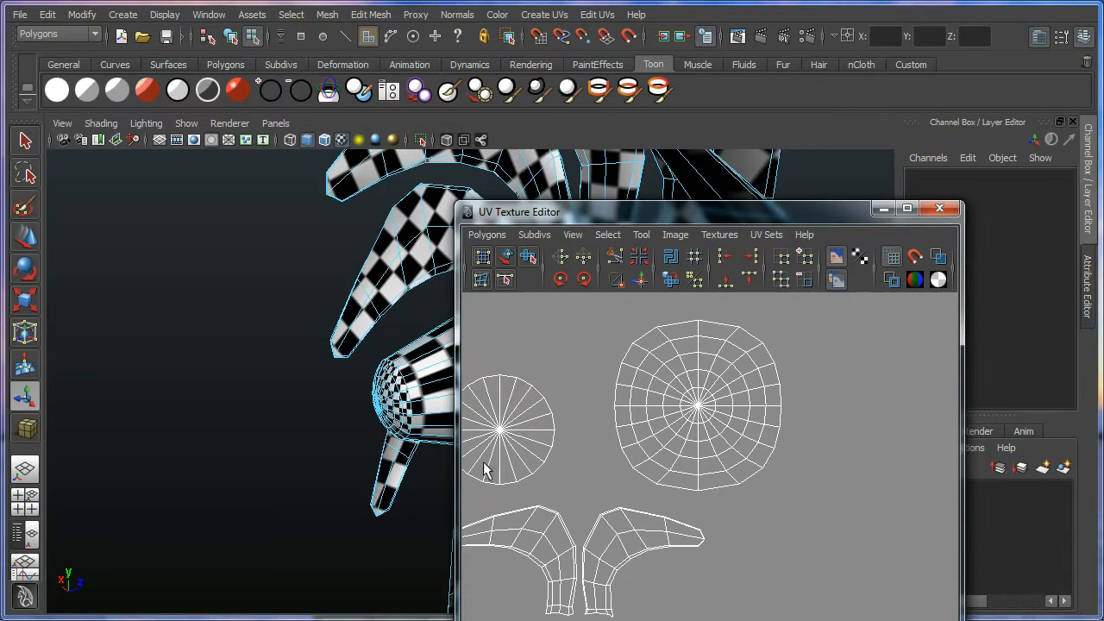
{"action": "middle_click_drag", "start_coordinate": [394, 404], "coordinate": [334, 394], "text": "alt"}
Place the UV Texture Editor aside so the checkered cone tip and its UV shell can be compared.
{"action": "left_click_drag", "start_coordinate": [595, 215], "coordinate": [865, 221]}
{"action": "left_click_drag", "start_coordinate": [592, 369], "coordinate": [500, 294], "text": "alt"}
{"action": "left_click_drag", "start_coordinate": [405, 325], "coordinate": [641, 348], "text": "alt"}
{"action": "middle_click_drag", "start_coordinate": [420, 355], "coordinate": [449, 431], "text": "alt"}
{"action": "right_click_drag", "start_coordinate": [521, 435], "coordinate": [561, 509], "text": "alt"}
{"action": "middle_click_drag", "start_coordinate": [889, 450], "coordinate": [809, 433], "text": "alt"}
{"action": "right_click_drag", "start_coordinate": [932, 427], "coordinate": [922, 404], "text": "alt"}
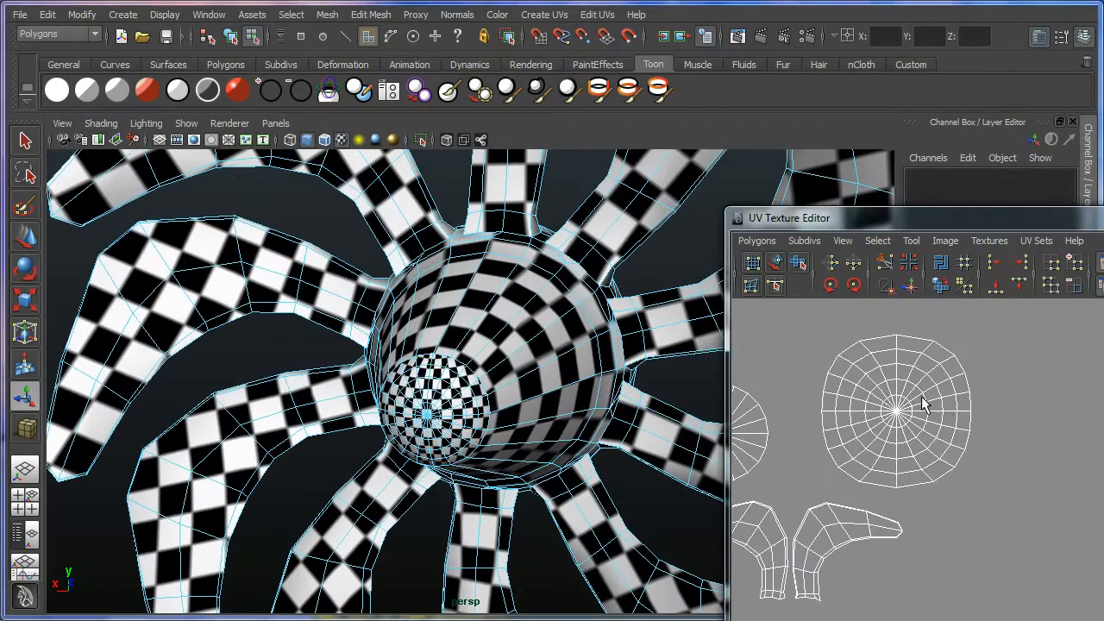
Select all the tip shell's UVs and scale them down uniformly until the tip's checkers match the cone's in size.
{"action": "key", "text": "F8"}
{"action": "left_click_drag", "start_coordinate": [802, 487], "coordinate": [801, 484]}
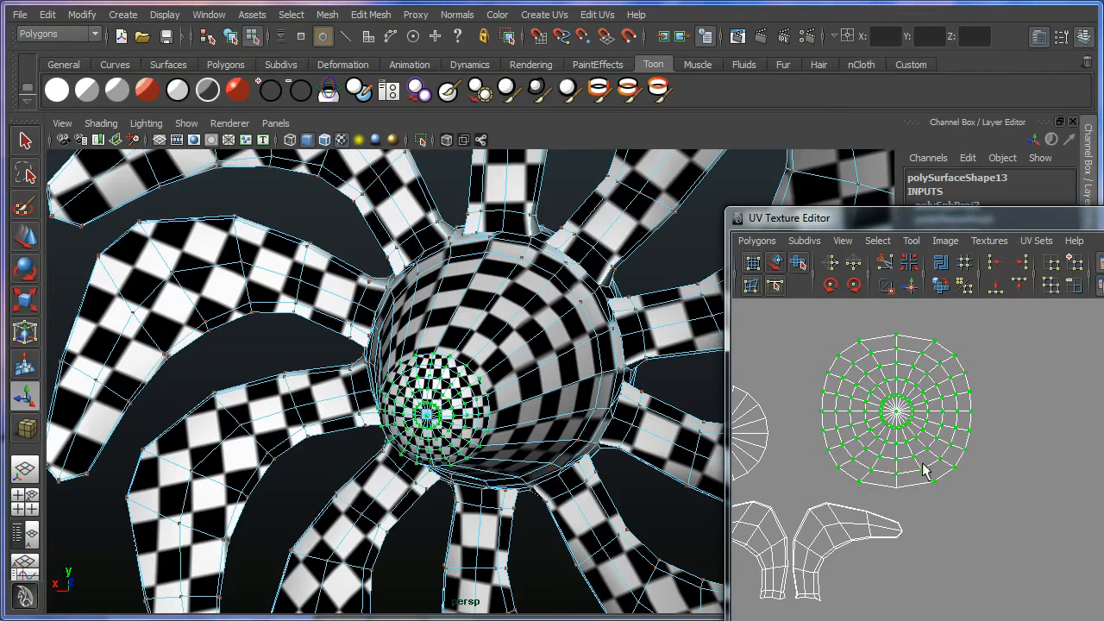
{"action": "key", "text": "r"}
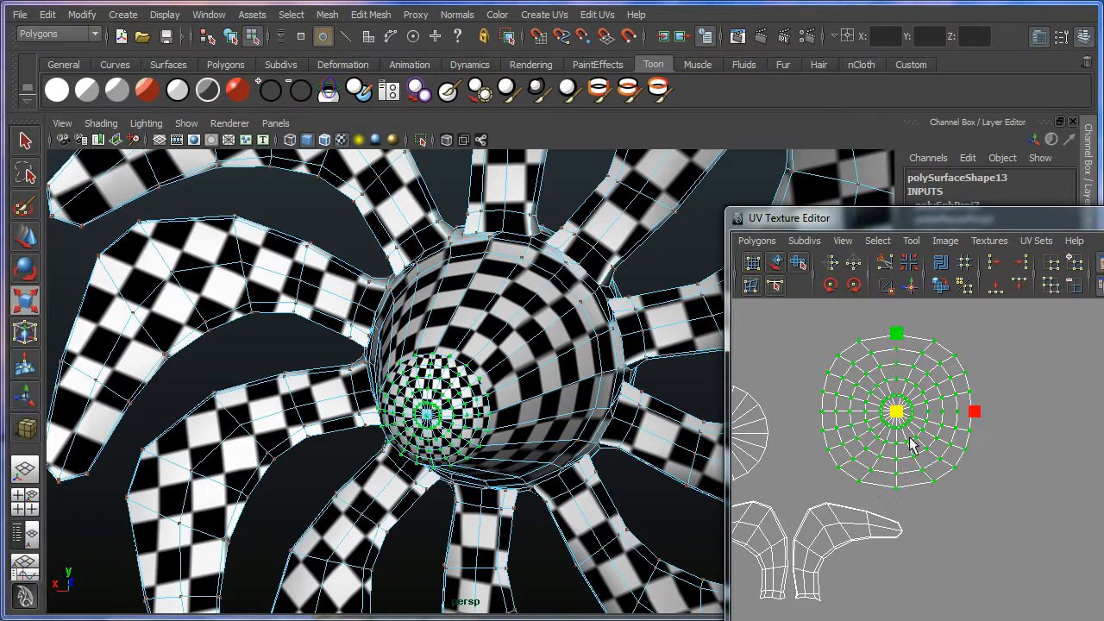
{"action": "left_click_drag", "start_coordinate": [898, 415], "coordinate": [841, 455]}
{"action": "left_click_drag", "start_coordinate": [409, 442], "coordinate": [456, 438], "text": "alt"}
{"action": "left_click_drag", "start_coordinate": [893, 415], "coordinate": [913, 412]}
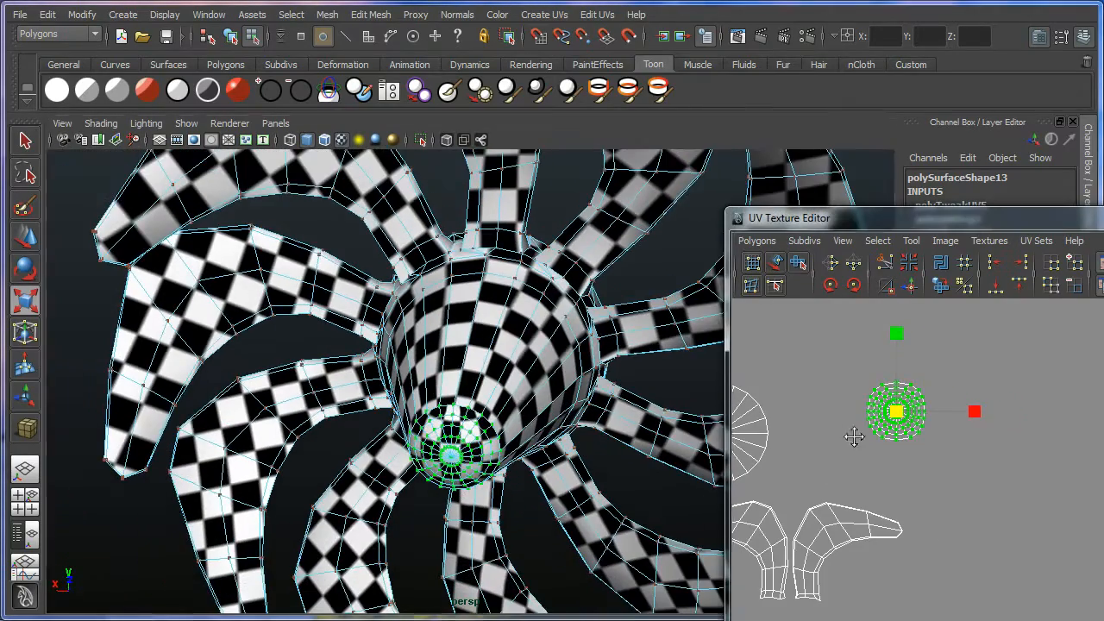
Move the tip's scaled UV shell next to the cap's circular shell and return to object selection.
{"action": "middle_click_drag", "start_coordinate": [855, 438], "coordinate": [931, 446], "text": "alt"}
{"action": "key", "text": "w"}
{"action": "left_click_drag", "start_coordinate": [1036, 421], "coordinate": [958, 451]}
{"action": "right_click_drag", "start_coordinate": [953, 452], "coordinate": [896, 430], "text": "alt"}
{"action": "middle_click_drag", "start_coordinate": [895, 431], "coordinate": [859, 409], "text": "alt"}
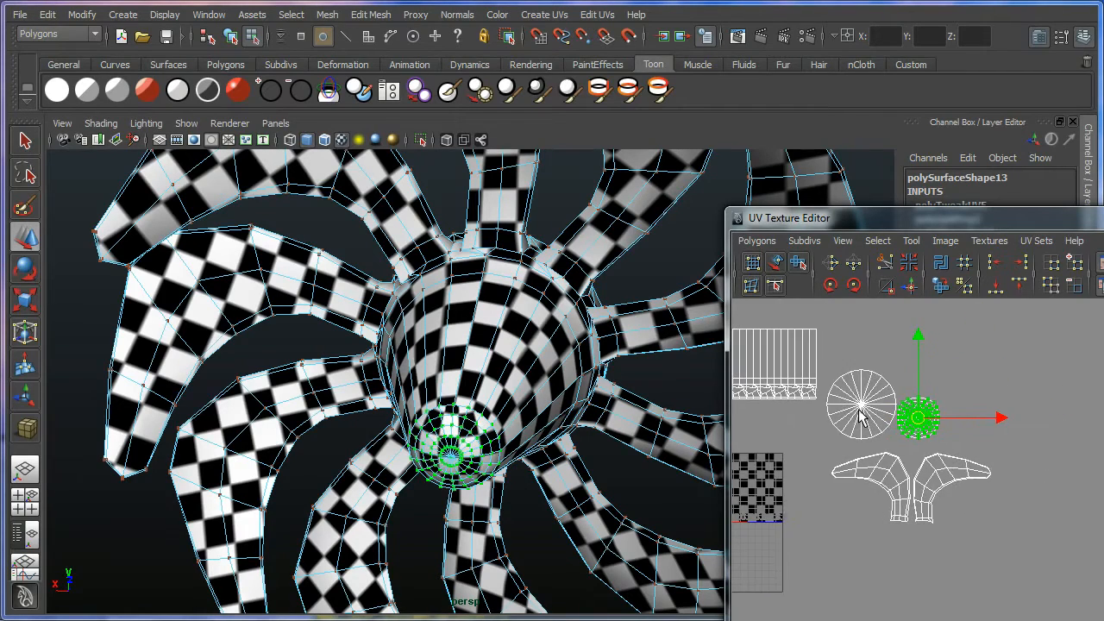
{"action": "middle_click_drag", "start_coordinate": [461, 402], "coordinate": [407, 403], "text": "alt"}
{"action": "right_click_drag", "start_coordinate": [407, 404], "coordinate": [393, 394], "text": "alt"}
{"action": "key", "text": "F8"}
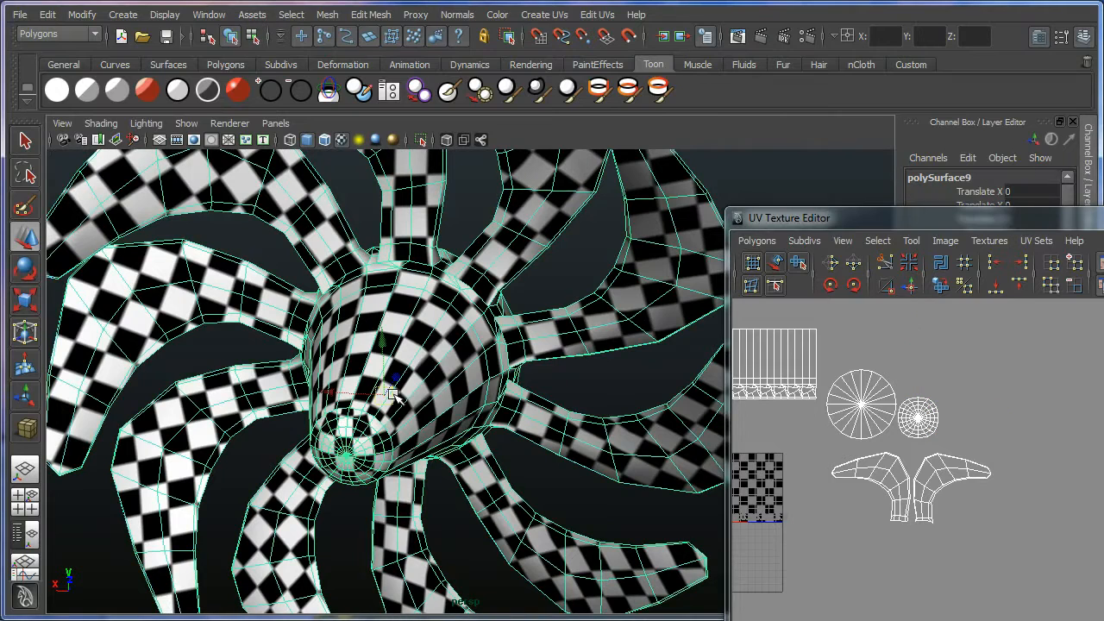
Move the cone's rectangular UV shell directly beneath the two tentacle shells, outside the 0–1 square.
{"action": "middle_click_drag", "start_coordinate": [772, 473], "coordinate": [802, 427], "text": "alt"}
{"action": "left_click_drag", "start_coordinate": [819, 222], "coordinate": [525, 116]}
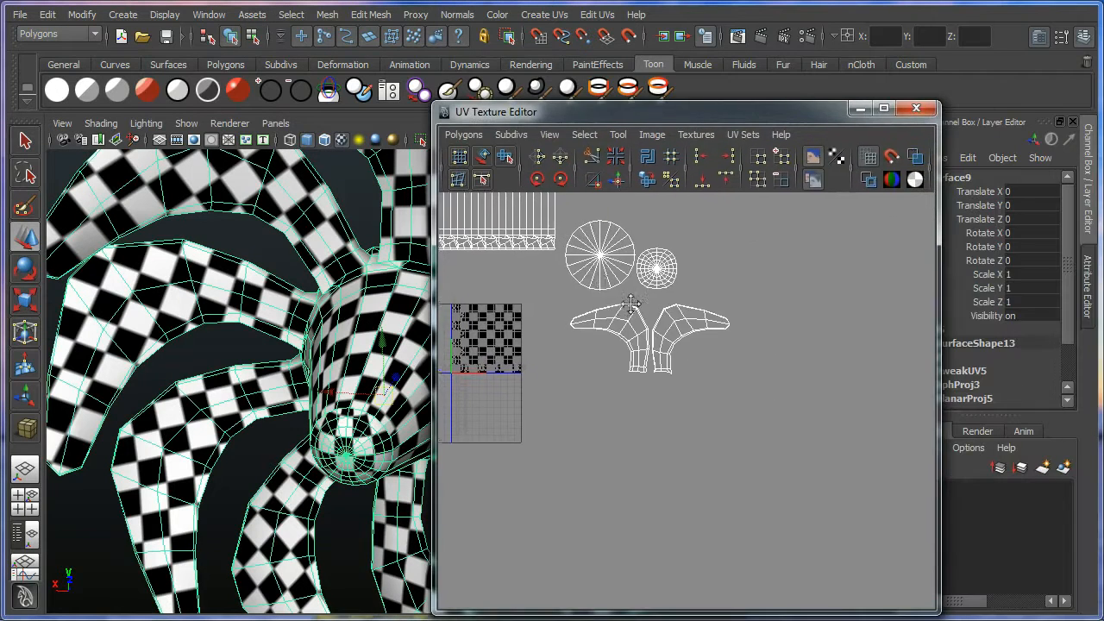
{"action": "middle_click_drag", "start_coordinate": [579, 285], "coordinate": [762, 407], "text": "alt"}
{"action": "key", "text": "F9"}
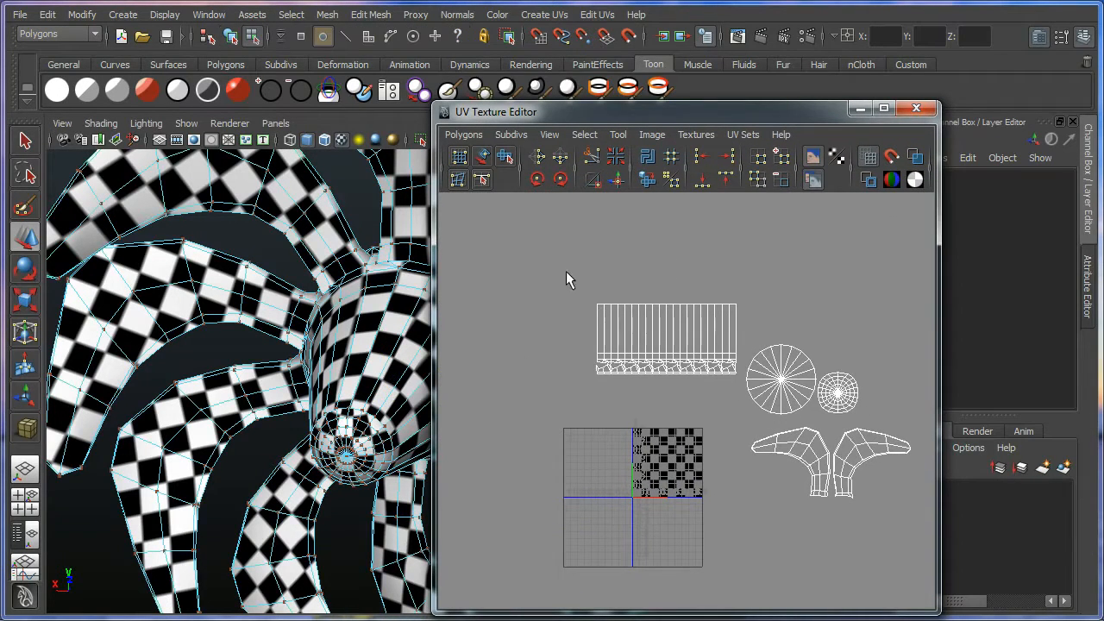
{"action": "left_click_drag", "start_coordinate": [740, 396], "coordinate": [741, 397]}
{"action": "middle_click_drag", "start_coordinate": [661, 336], "coordinate": [592, 300], "text": "alt"}
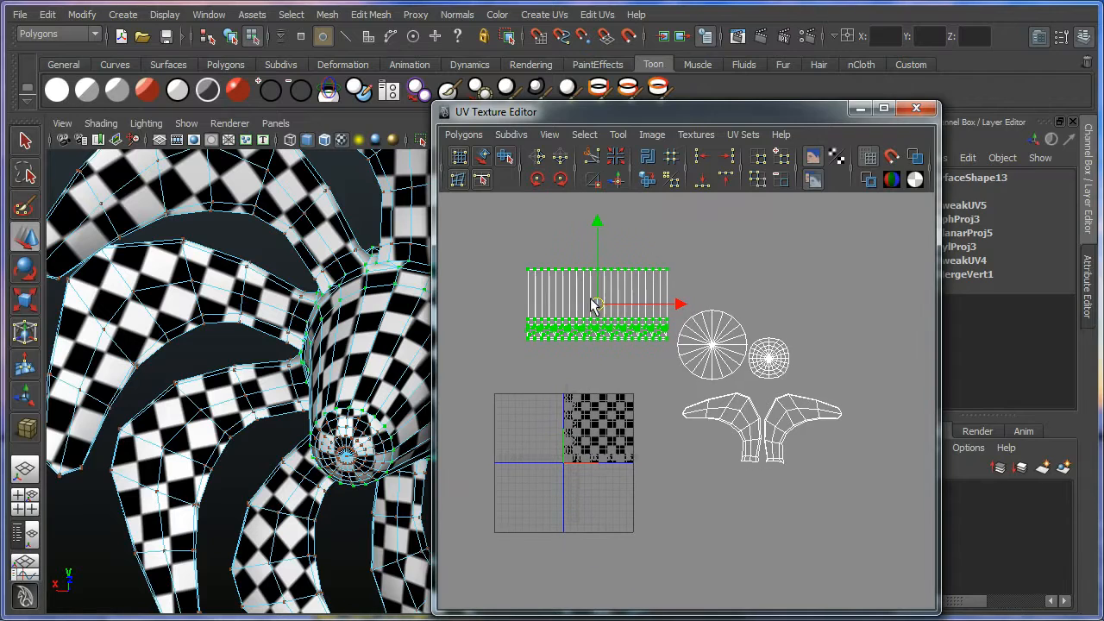
{"action": "left_click_drag", "start_coordinate": [592, 300], "coordinate": [754, 497]}
{"action": "middle_click_drag", "start_coordinate": [770, 562], "coordinate": [716, 539], "text": "alt"}
{"action": "right_click_drag", "start_coordinate": [716, 539], "coordinate": [789, 544], "text": "alt"}
{"action": "middle_click_drag", "start_coordinate": [729, 386], "coordinate": [685, 368], "text": "alt"}
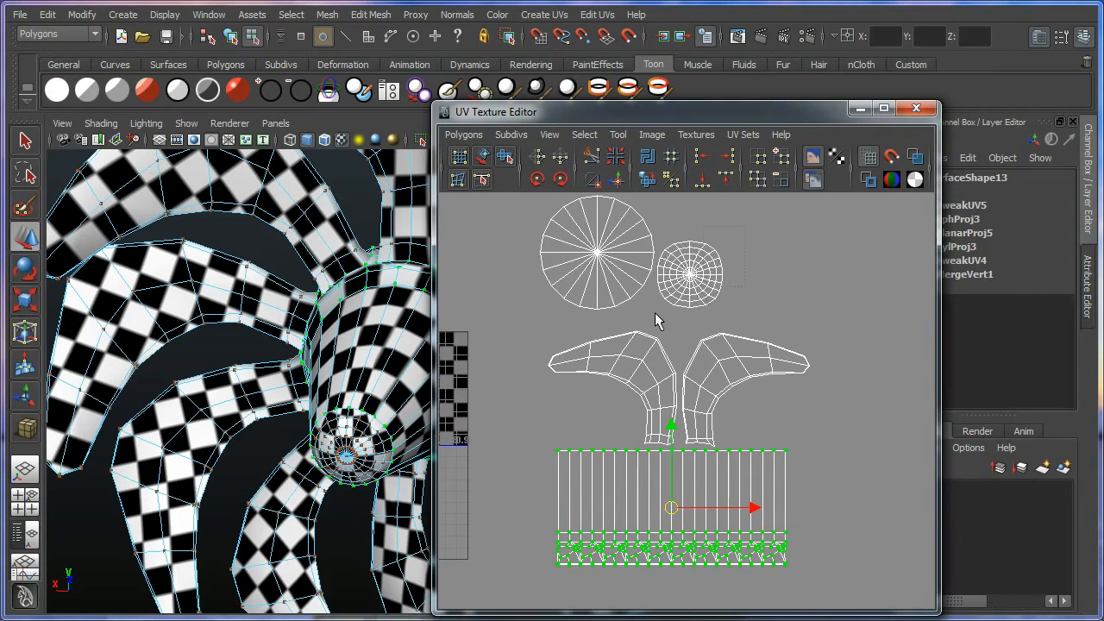
Fit the tip's small round UV shell into the gap under the first tentacle shell, above the cone's rectangular shell.
{"action": "left_click_drag", "start_coordinate": [656, 320], "coordinate": [729, 237]}
{"action": "left_click_drag", "start_coordinate": [690, 275], "coordinate": [592, 412]}
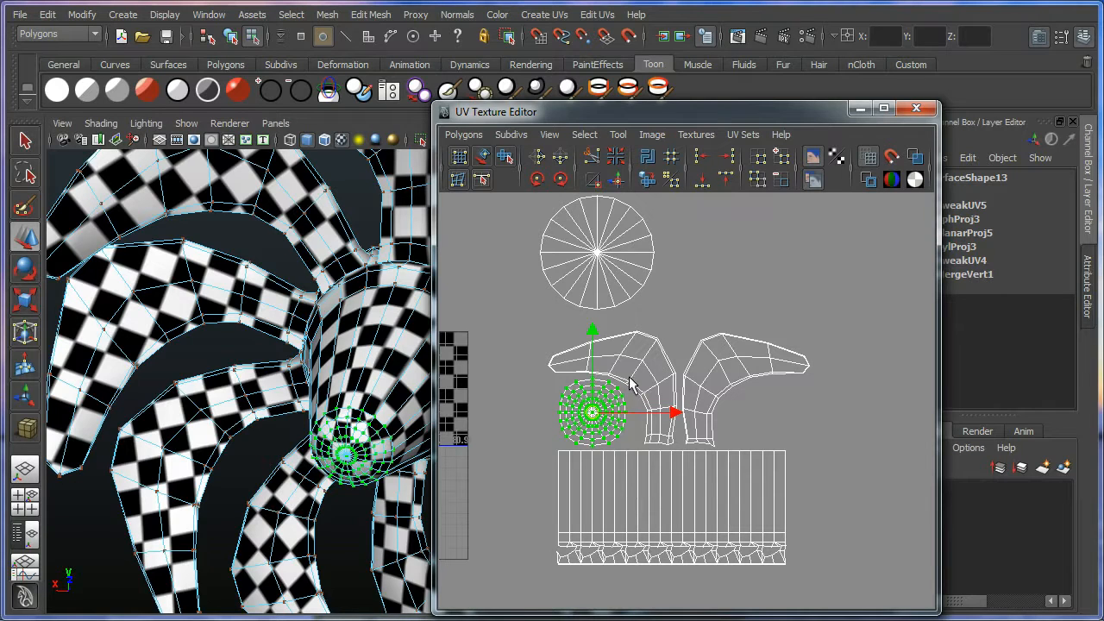
{"action": "mouse_move", "coordinate": [664, 304]}
{"action": "middle_mouse_down", "text": "alt"}
{"action": "mouse_move", "coordinate": [671, 311]}
{"action": "mouse_move", "coordinate": [681, 288]}
{"action": "mouse_move", "coordinate": [683, 308]}
{"action": "middle_mouse_up", "text": "alt"}
Move the back cap's circular UV shell down so it sits just above the first tentacle shell.
{"action": "left_click_drag", "start_coordinate": [536, 338], "coordinate": [534, 339]}
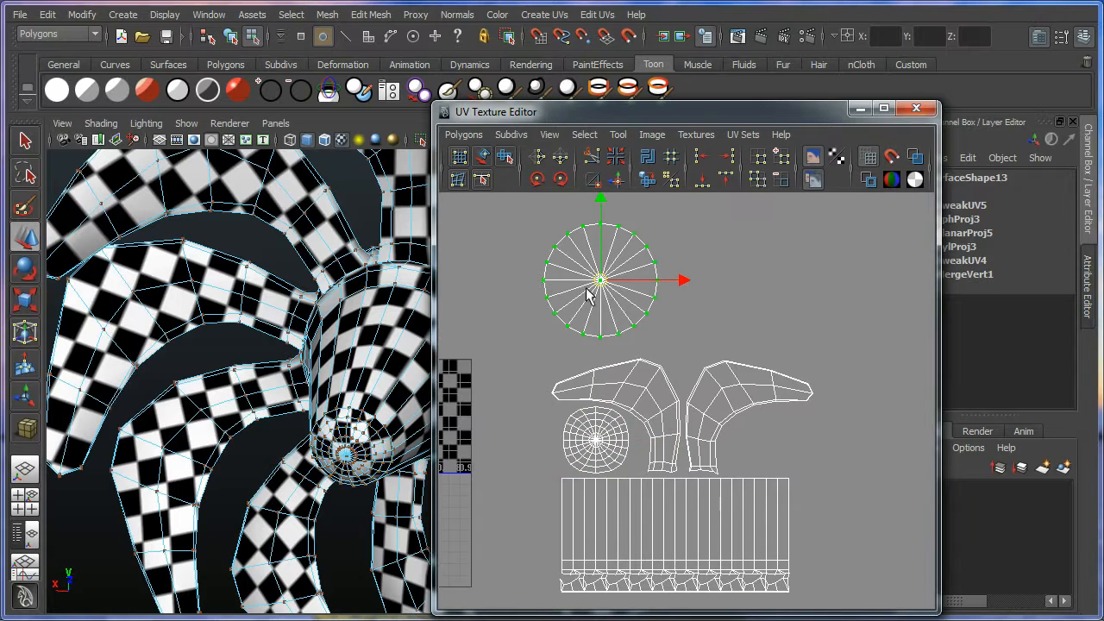
{"action": "left_click", "coordinate": [597, 268]}
{"action": "key", "text": "ctrl+z"}
{"action": "left_click", "coordinate": [600, 258]}
{"action": "left_click_drag", "start_coordinate": [601, 267], "coordinate": [610, 298]}
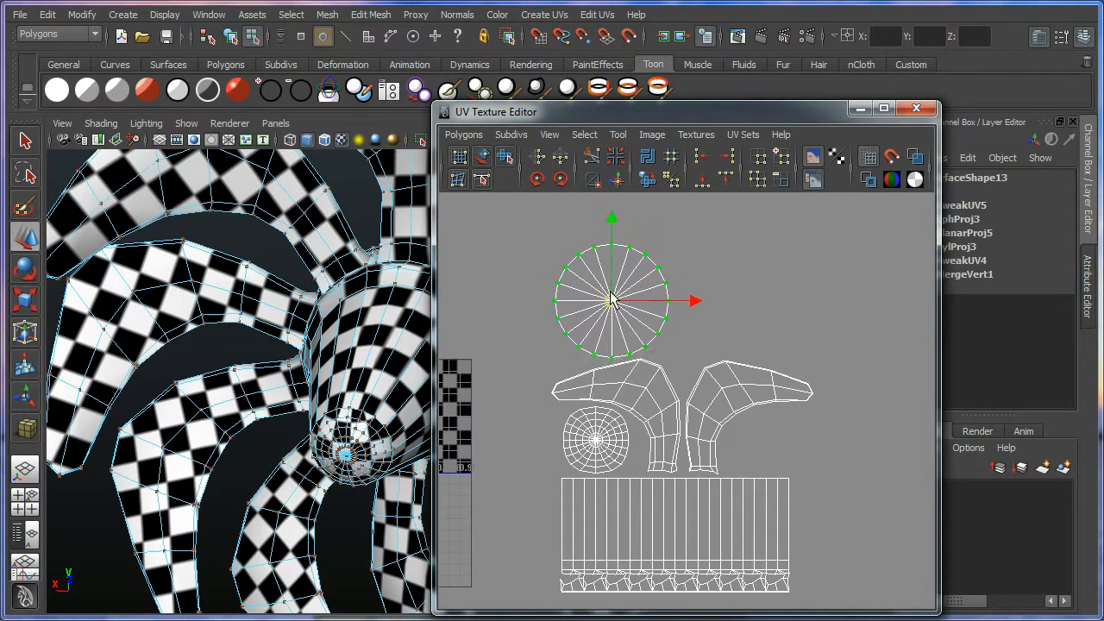
Select all the tentacled model's UV shells, move them as a group above and left of the 0–1 square, and return to object selection.
{"action": "scroll", "coordinate": [696, 431], "scroll_direction": "down", "scroll_amount": 5}
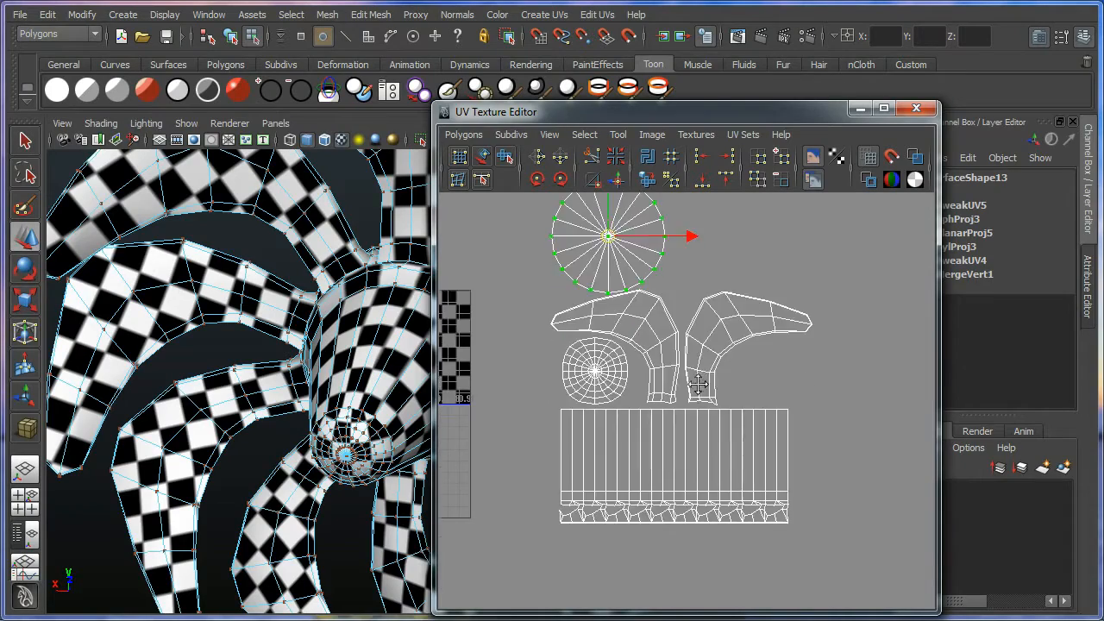
{"action": "left_click_drag", "start_coordinate": [635, 475], "coordinate": [749, 313]}
{"action": "middle_click_drag", "start_coordinate": [720, 412], "coordinate": [711, 408], "text": "alt"}
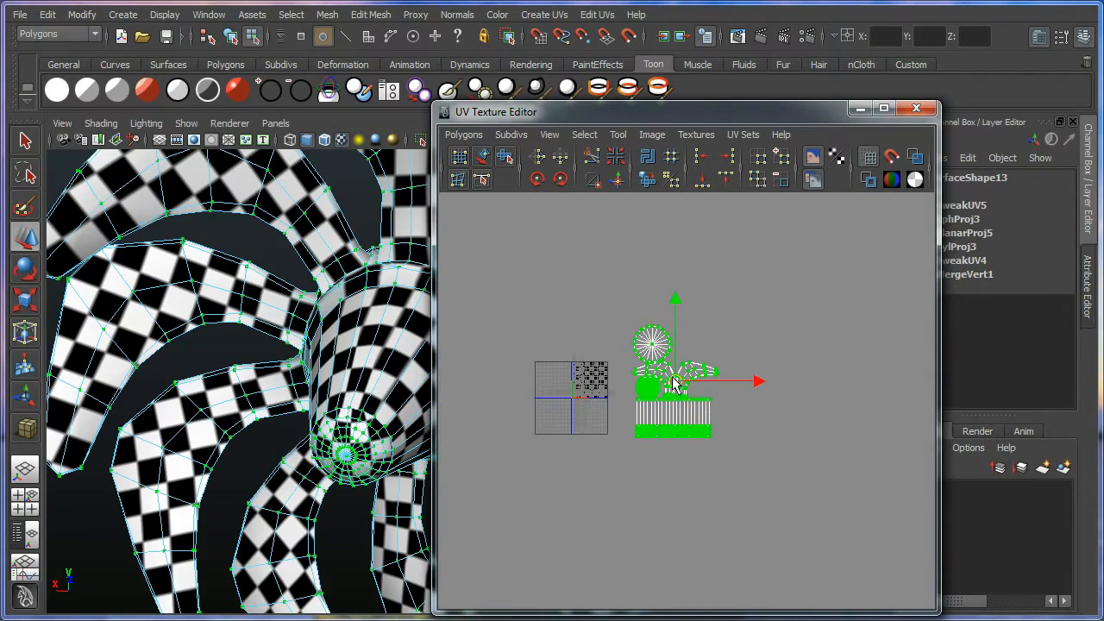
{"action": "left_click_drag", "start_coordinate": [672, 377], "coordinate": [440, 210]}
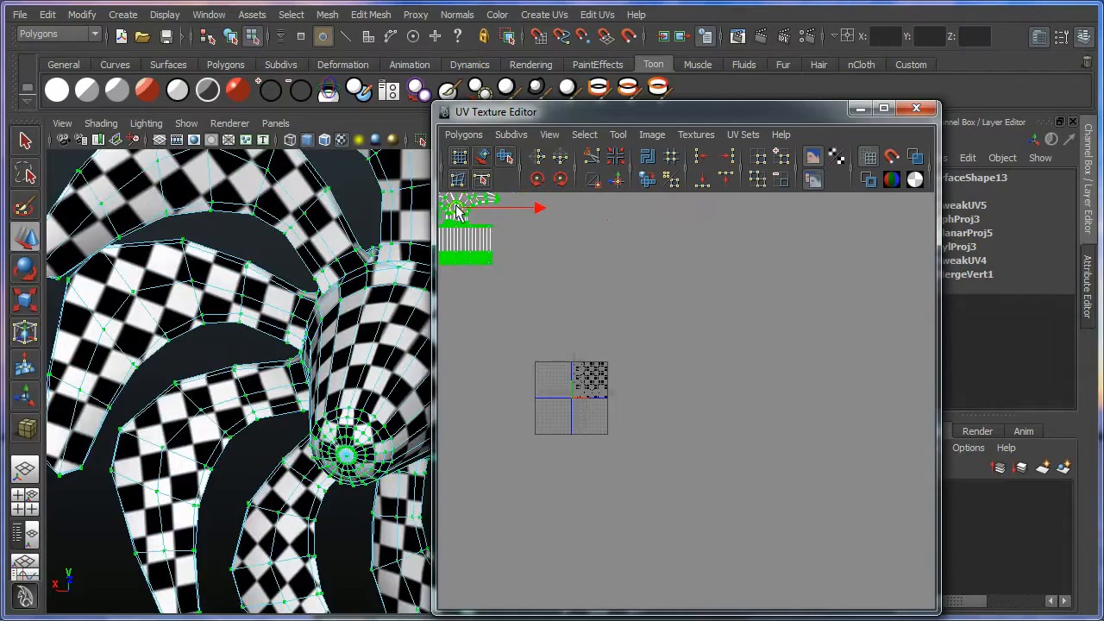
{"action": "middle_click_drag", "start_coordinate": [535, 301], "coordinate": [670, 399], "text": "alt"}
{"action": "left_click", "coordinate": [671, 395]}
{"action": "key", "text": "F8"}
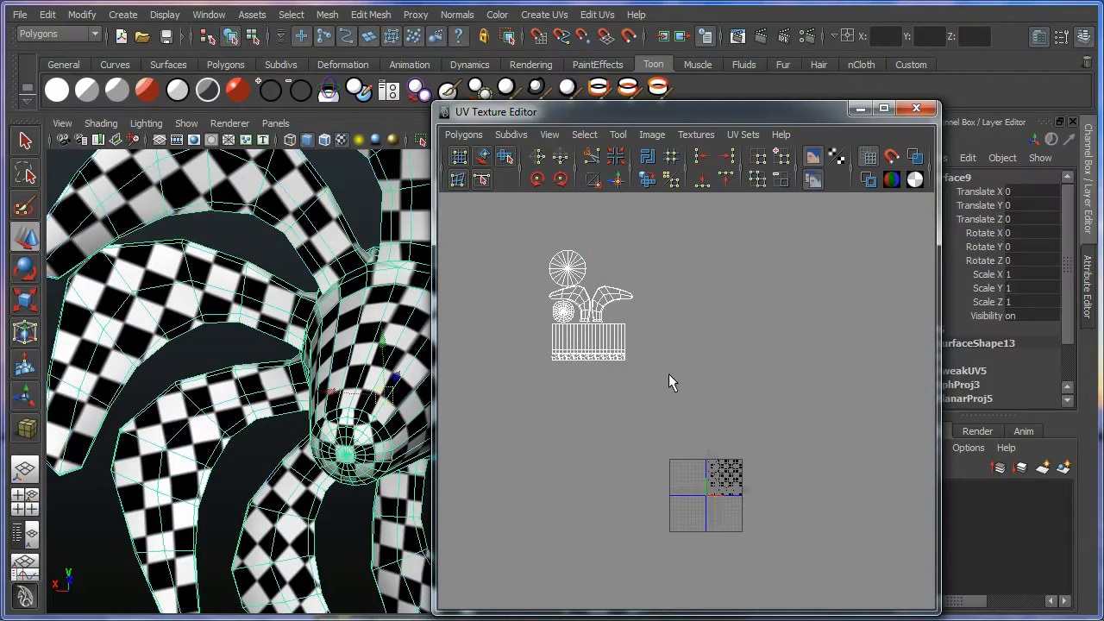
Move the UV Texture Editor aside and show all hidden objects in the scene.
{"action": "left_click_drag", "start_coordinate": [585, 119], "coordinate": [816, 185]}
{"action": "left_click_drag", "start_coordinate": [552, 332], "coordinate": [362, 245], "text": "alt"}
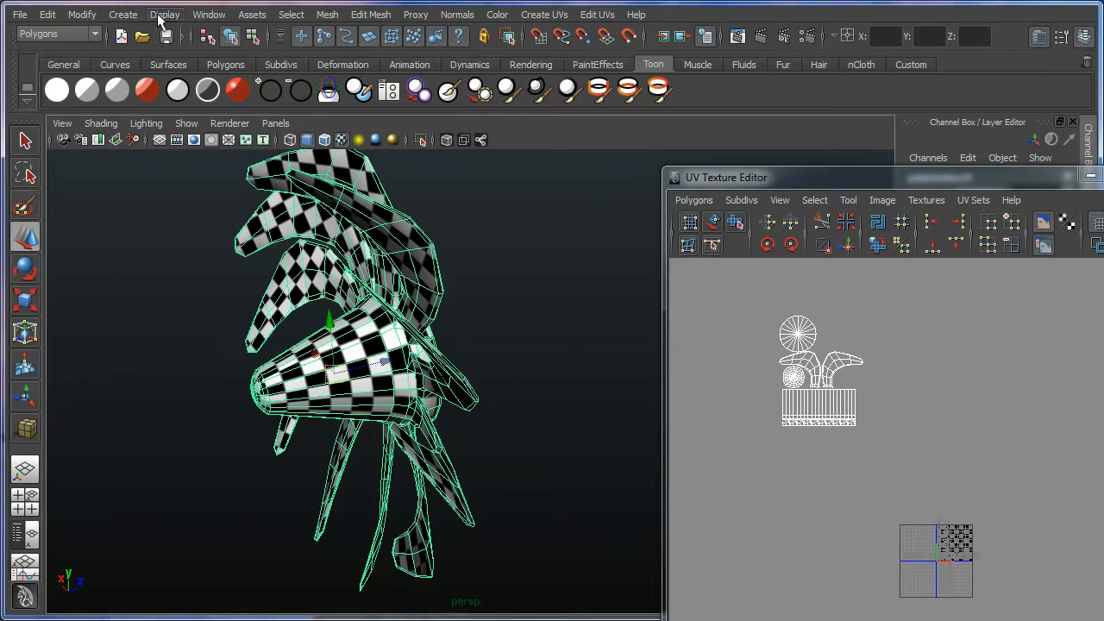
{"action": "left_click", "coordinate": [164, 14]}
{"action": "mouse_move", "coordinate": [250, 107]}
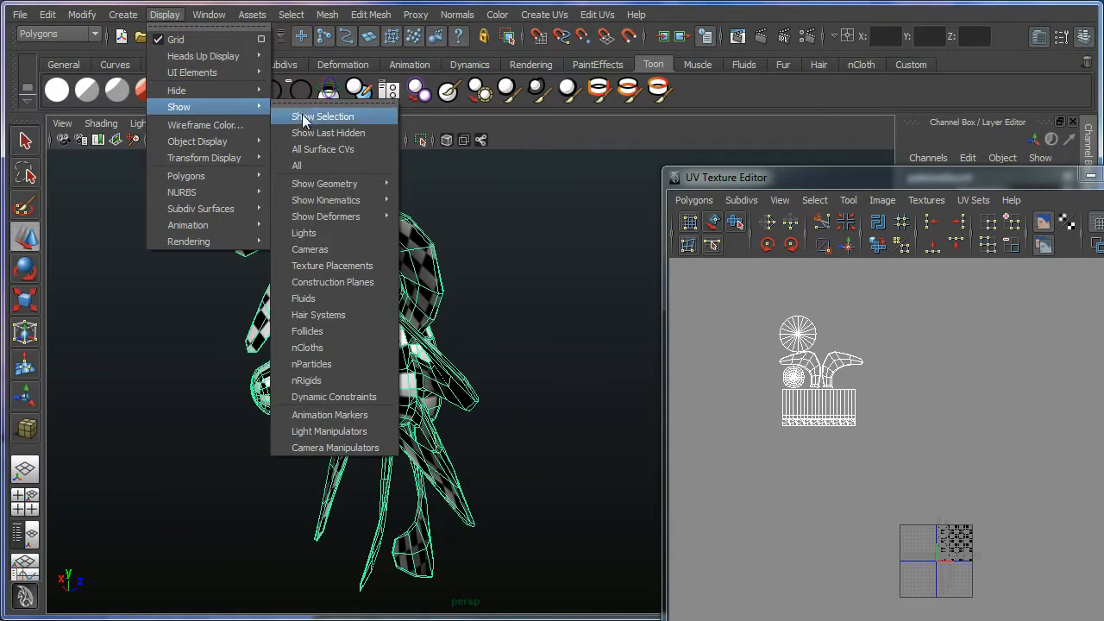
{"action": "left_click", "coordinate": [297, 165]}
Hide the ring of old blades around the rear of the hull.
{"action": "scroll", "coordinate": [543, 402], "scroll_direction": "up", "scroll_amount": 5}
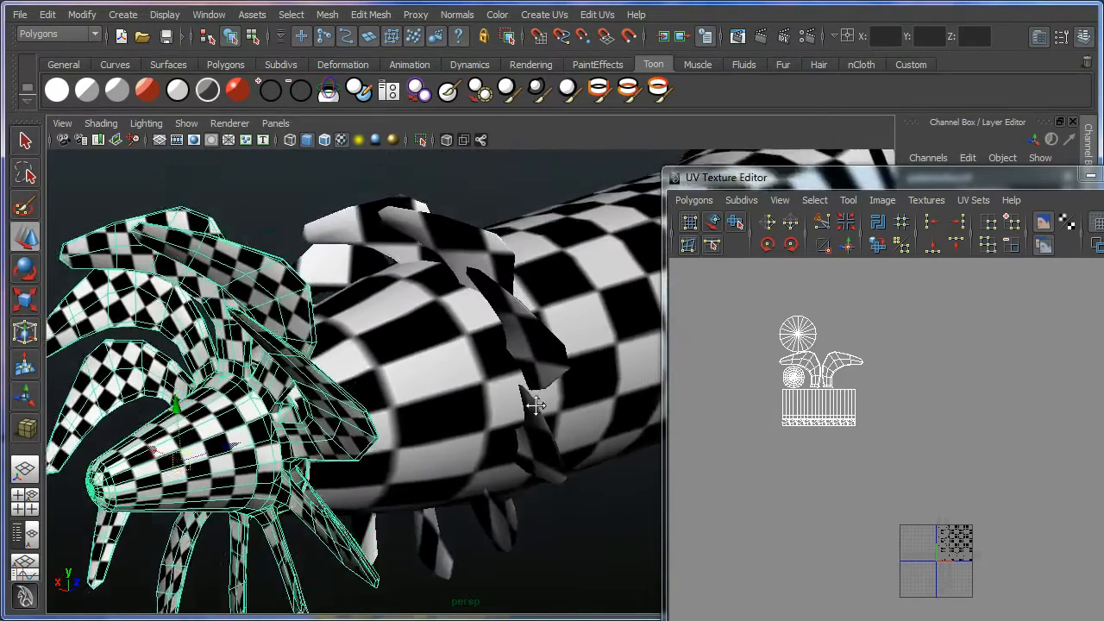
{"action": "scroll", "coordinate": [536, 406], "scroll_direction": "down", "scroll_amount": 1}
{"action": "left_click", "coordinate": [427, 256]}
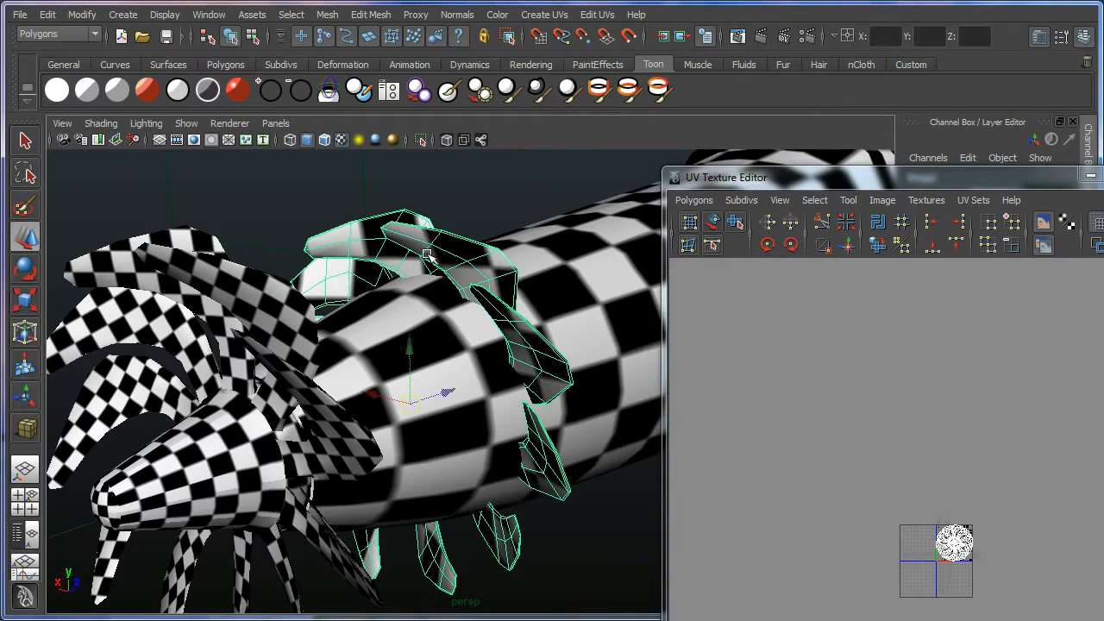
{"action": "key", "text": "ctrl+h"}
Select the submarine hull and add the tentacled propeller to the selection so both UV layouts can be compared.
{"action": "left_click", "coordinate": [473, 339]}
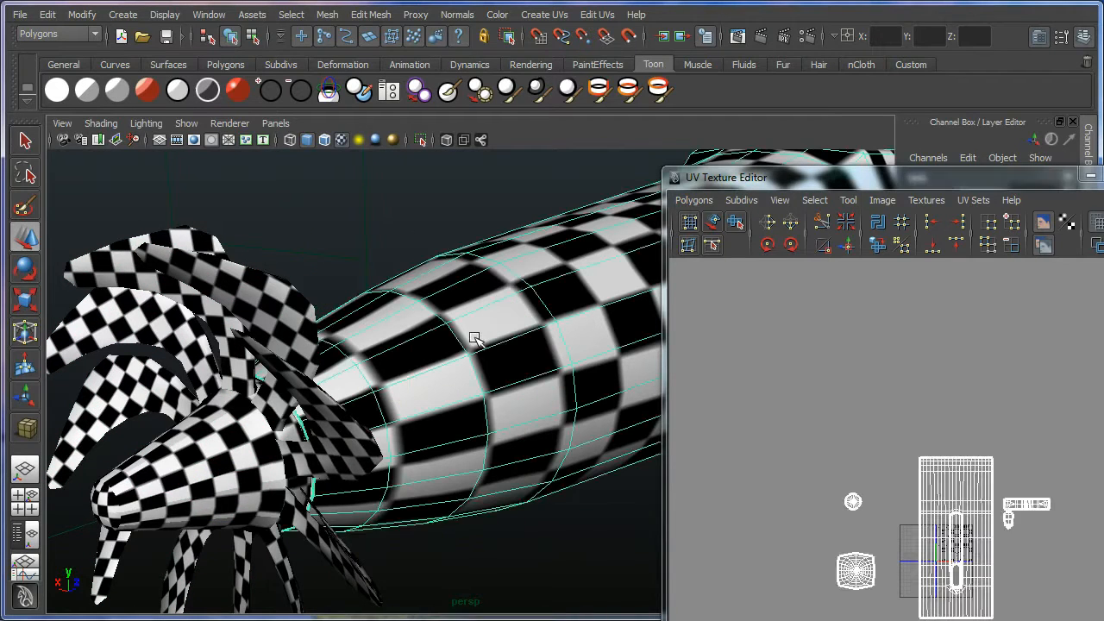
{"action": "left_click", "coordinate": [248, 313], "text": "shift"}
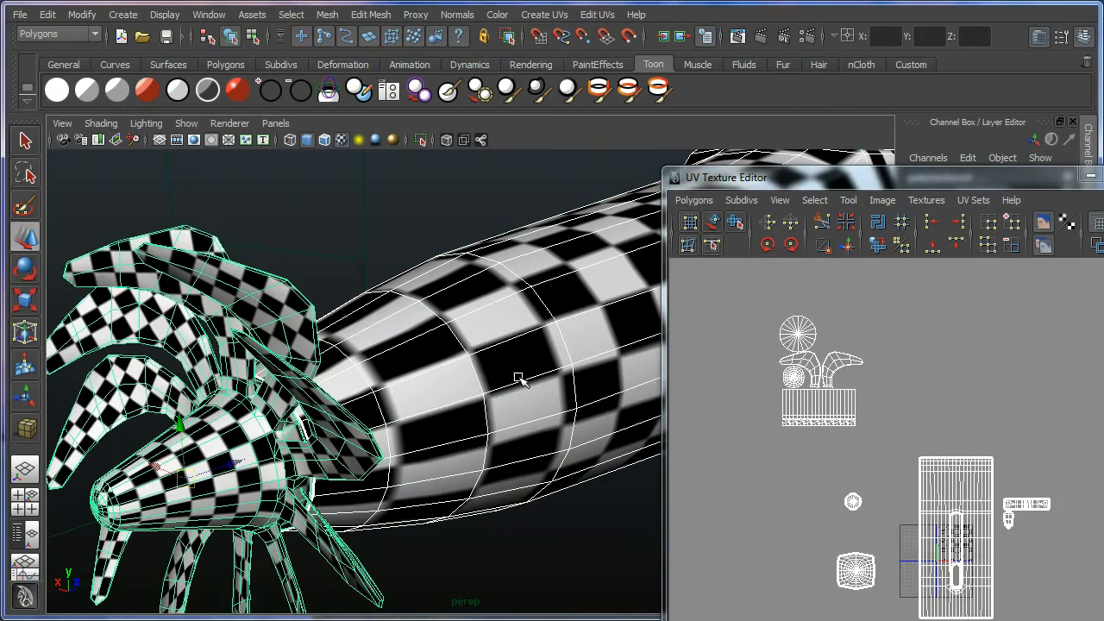
{"action": "right_click_drag", "start_coordinate": [492, 509], "coordinate": [178, 339], "text": "alt"}
{"action": "left_click_drag", "start_coordinate": [178, 339], "coordinate": [396, 388], "text": "alt"}
Select the flat rectangular plane standing beside the submarine.
{"action": "left_click_drag", "start_coordinate": [346, 229], "coordinate": [231, 313]}
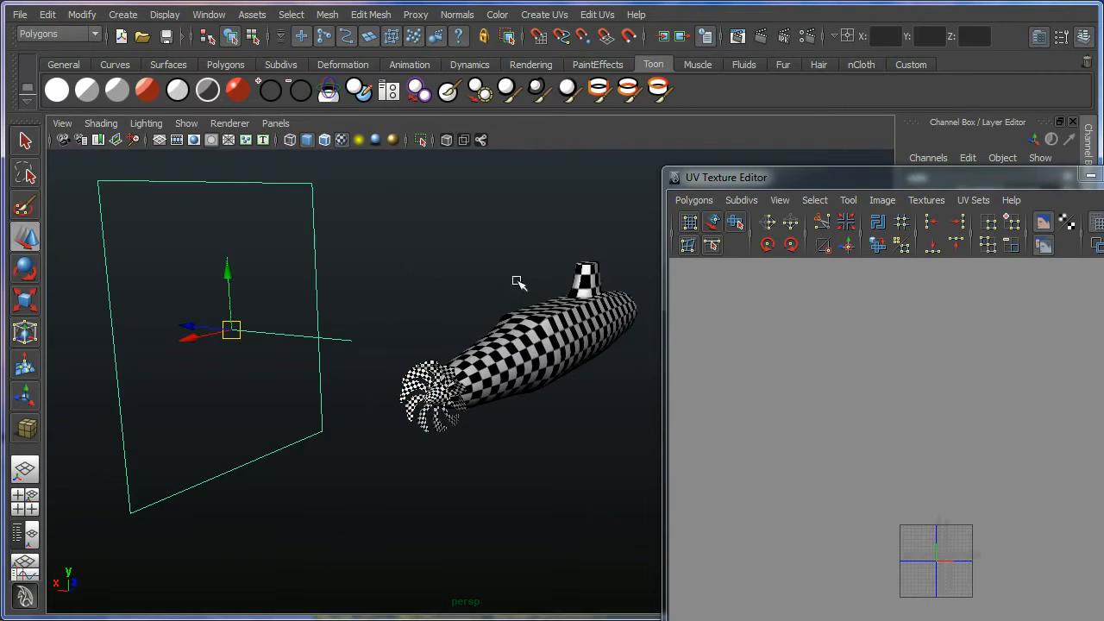
{"action": "left_click_drag", "start_coordinate": [518, 280], "coordinate": [499, 296]}
{"action": "left_click_drag", "start_coordinate": [406, 353], "coordinate": [347, 284], "text": "alt"}
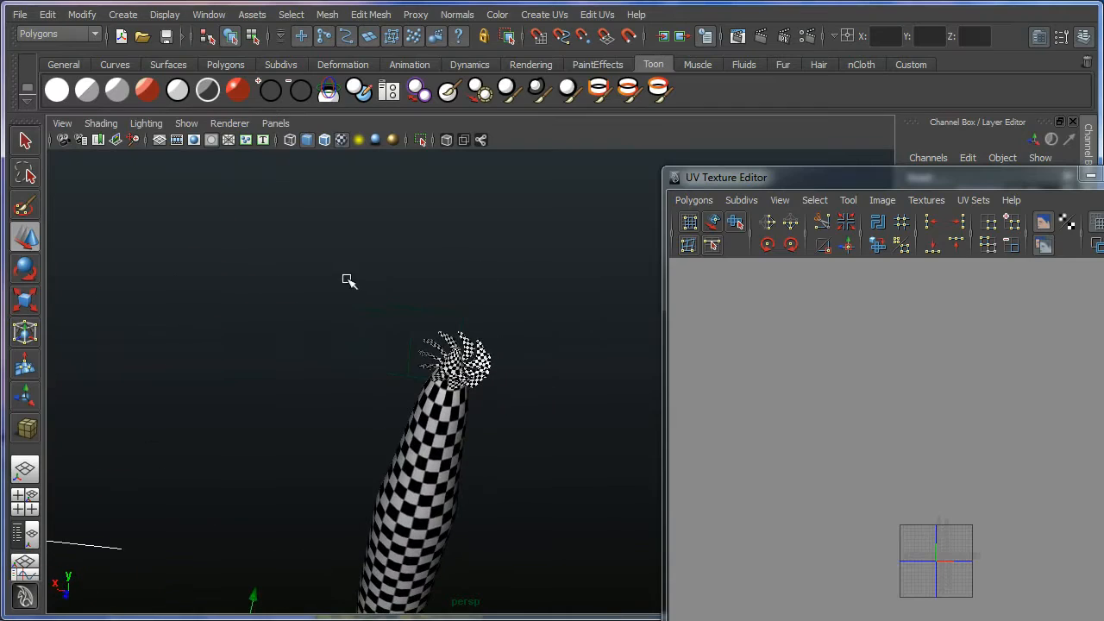
{"action": "left_click_drag", "start_coordinate": [370, 353], "coordinate": [499, 371], "text": "alt"}
Select the whole submarine with its propeller and bring both UV layouts into view together.
{"action": "left_click_drag", "start_coordinate": [614, 257], "coordinate": [369, 431]}
{"action": "right_click_drag", "start_coordinate": [380, 422], "coordinate": [538, 496], "text": "alt"}
{"action": "right_click_drag", "start_coordinate": [473, 389], "coordinate": [580, 496], "text": "alt"}
{"action": "left_click_drag", "start_coordinate": [543, 462], "coordinate": [518, 456], "text": "alt"}
{"action": "middle_click_drag", "start_coordinate": [858, 501], "coordinate": [752, 409], "text": "alt"}
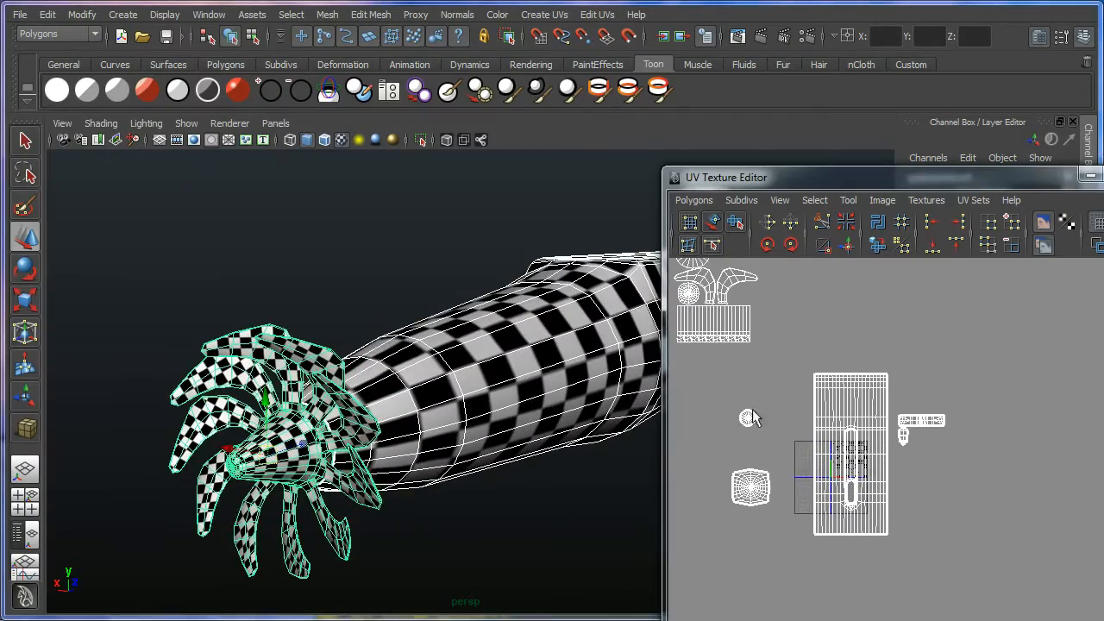
Examine the checker pattern along the hull from the propeller to the conning tower and compare it with the hull's UV shell.
{"action": "left_click_drag", "start_coordinate": [350, 373], "coordinate": [398, 377], "text": "alt"}
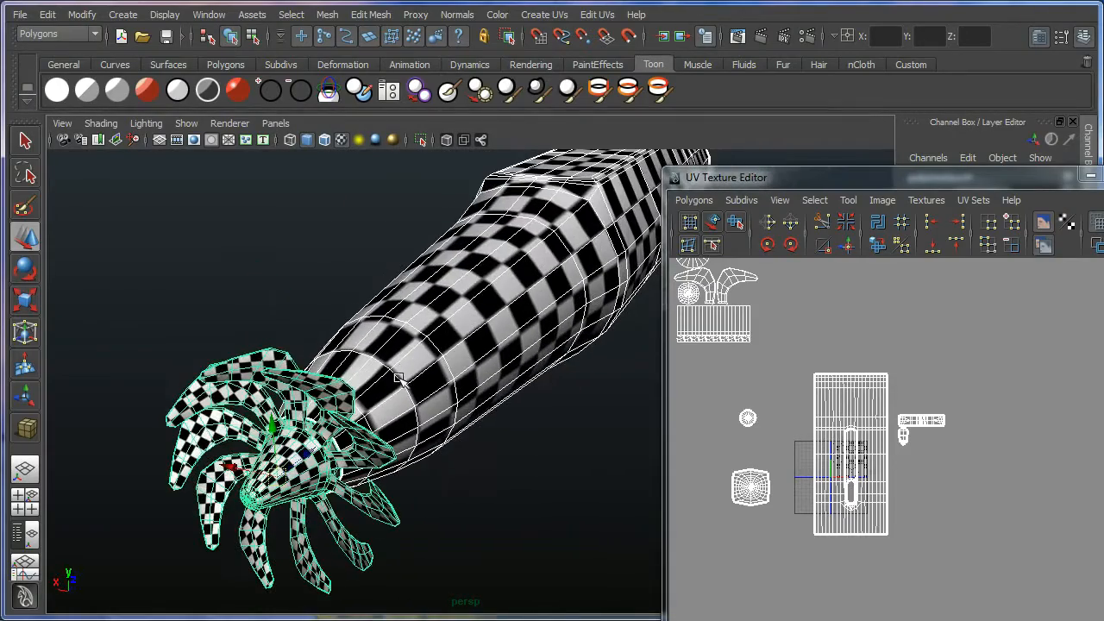
{"action": "left_click_drag", "start_coordinate": [462, 451], "coordinate": [216, 391], "text": "alt"}
{"action": "left_click_drag", "start_coordinate": [311, 337], "coordinate": [512, 391]}
{"action": "middle_click_drag", "start_coordinate": [512, 391], "coordinate": [303, 425], "text": "alt"}
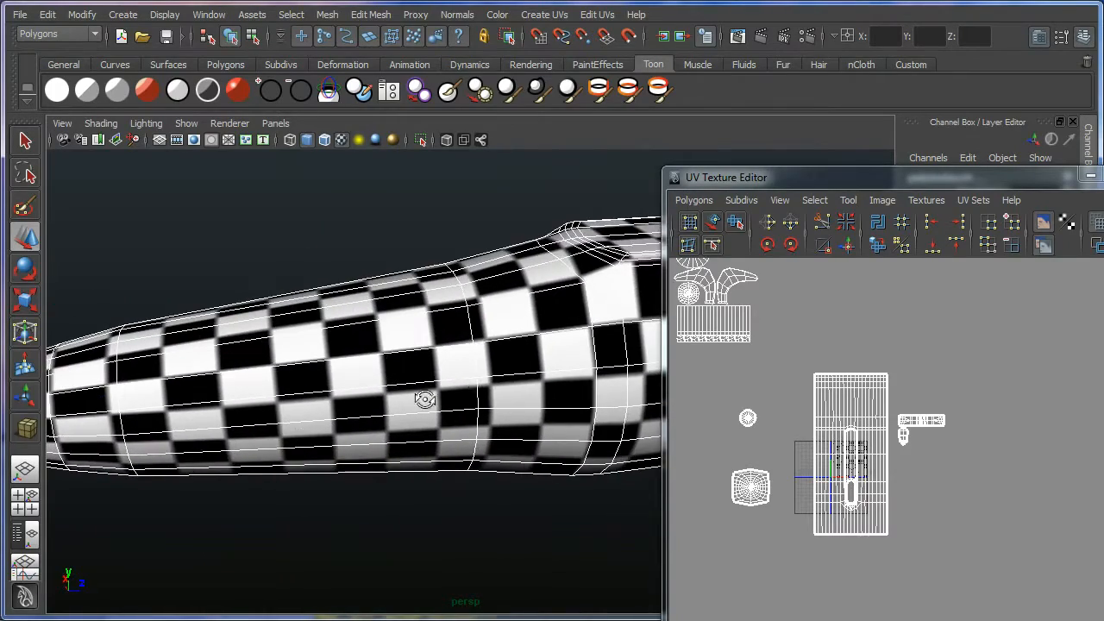
{"action": "left_click_drag", "start_coordinate": [425, 399], "coordinate": [475, 364], "text": "alt"}
{"action": "scroll", "coordinate": [475, 364], "scroll_direction": "down", "scroll_amount": 3}
{"action": "middle_click_drag", "start_coordinate": [518, 356], "coordinate": [242, 371], "text": "alt"}
{"action": "middle_click_drag", "start_coordinate": [883, 464], "coordinate": [1032, 505], "text": "alt"}
{"action": "scroll", "coordinate": [820, 399], "scroll_direction": "up", "scroll_amount": 5}
{"action": "middle_click_drag", "start_coordinate": [539, 388], "coordinate": [148, 382], "text": "alt"}
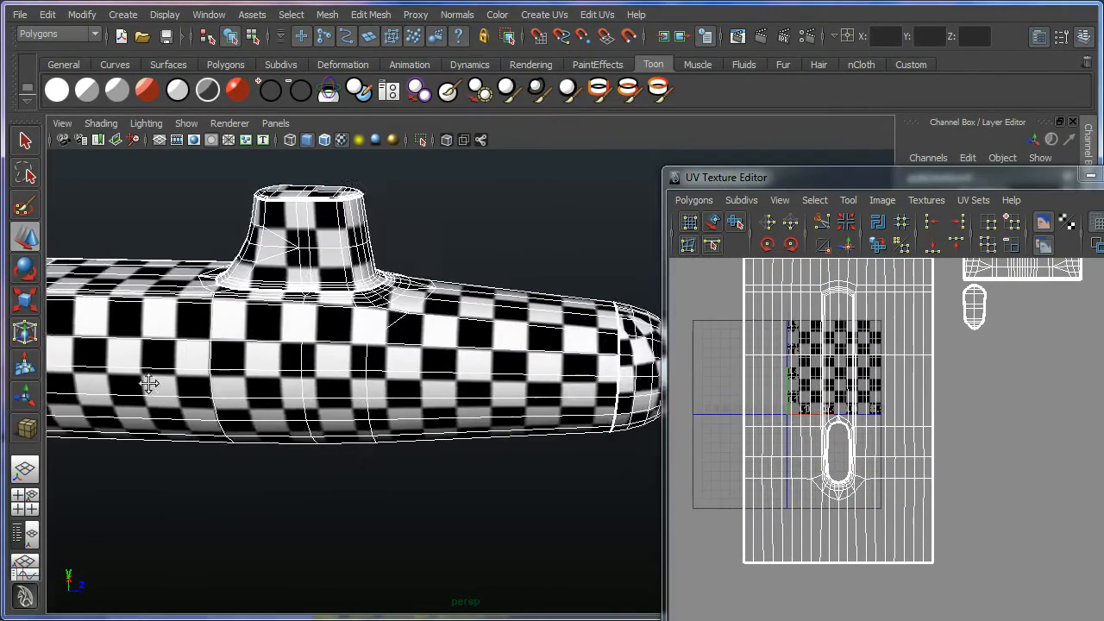
{"action": "left_click_drag", "start_coordinate": [332, 376], "coordinate": [362, 382], "text": "alt"}
{"action": "middle_click_drag", "start_coordinate": [371, 384], "coordinate": [521, 350], "text": "alt"}
{"action": "left_click_drag", "start_coordinate": [521, 350], "coordinate": [480, 262], "text": "alt"}
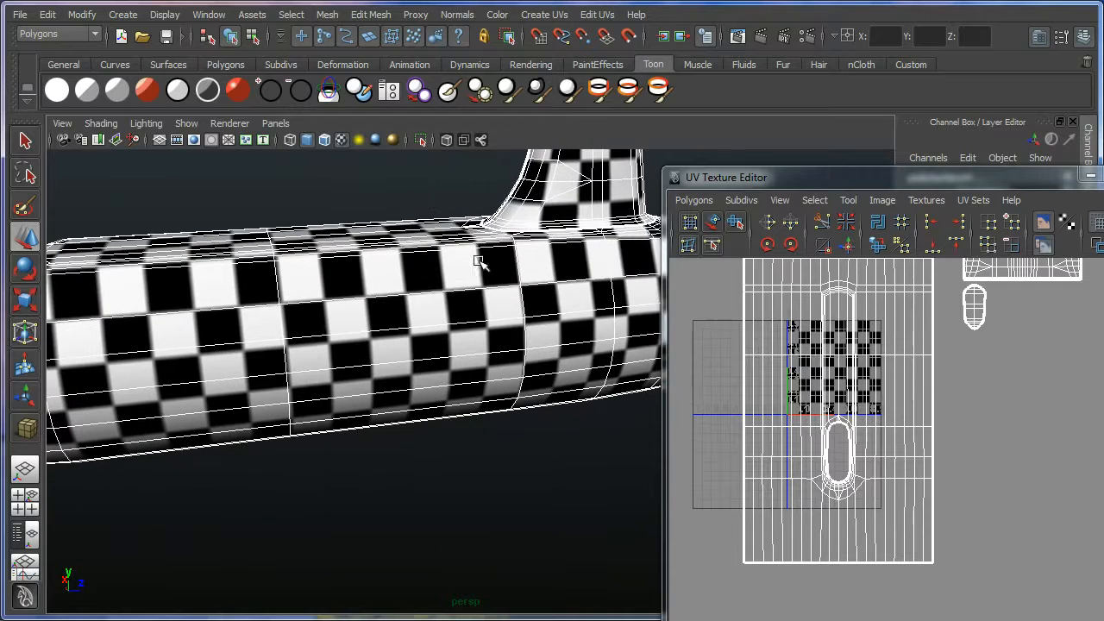
{"action": "middle_click_drag", "start_coordinate": [899, 406], "coordinate": [866, 435], "text": "alt"}
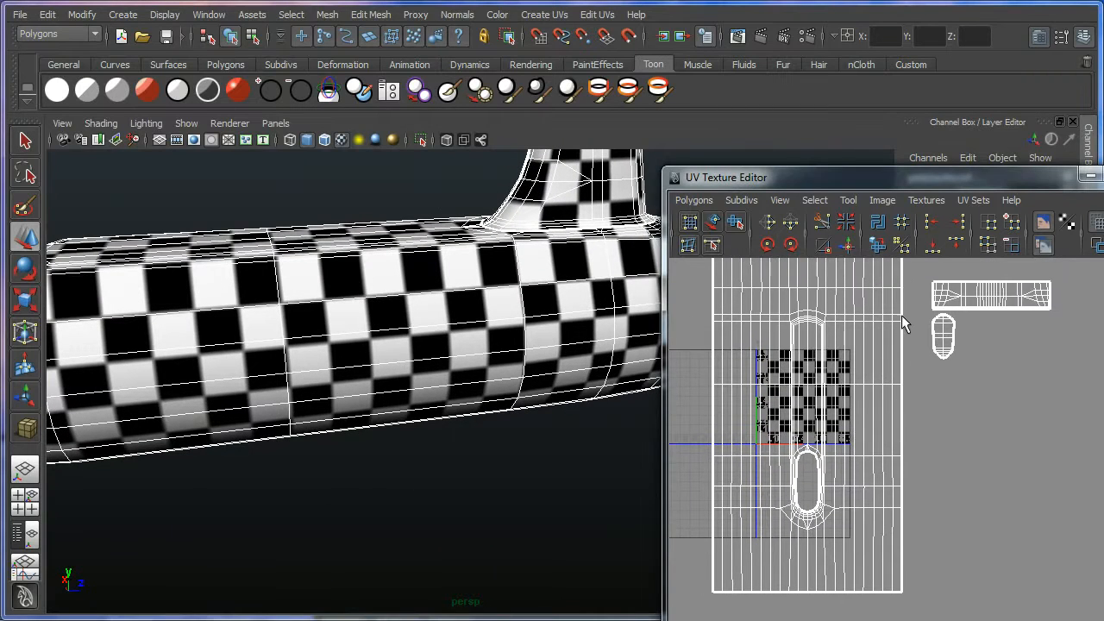
Select the UV rows across the middle of the hull's large shell and try unfolding the rest of the shell.
{"action": "right_click_drag", "start_coordinate": [926, 319], "coordinate": [946, 312]}
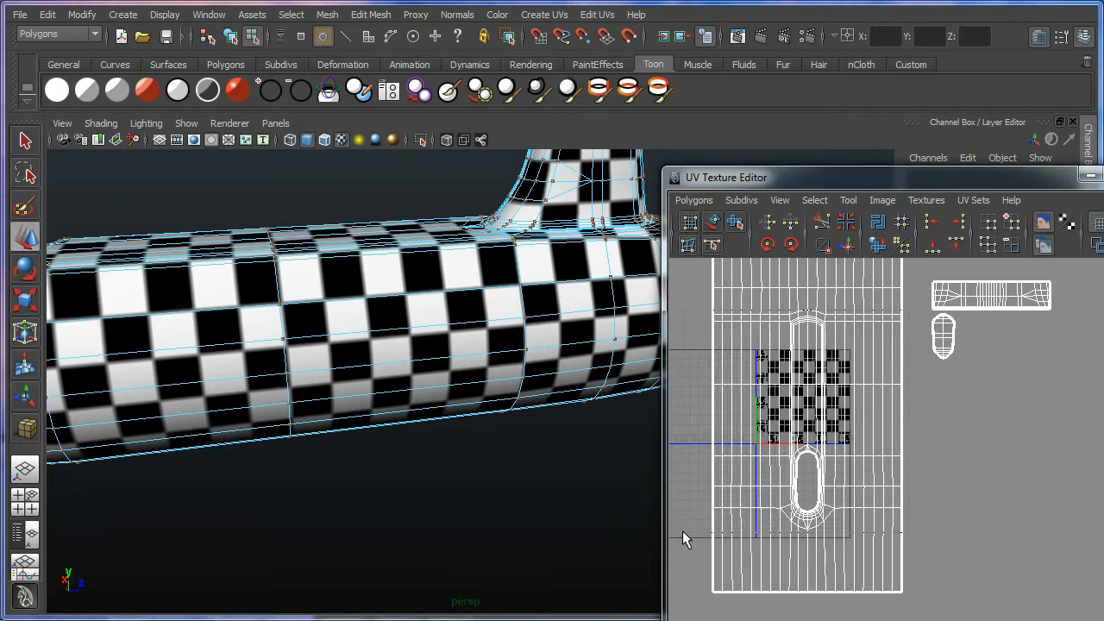
{"action": "left_click_drag", "start_coordinate": [683, 532], "coordinate": [850, 338]}
{"action": "middle_click_drag", "start_coordinate": [809, 408], "coordinate": [830, 448], "text": "alt"}
{"action": "right_click_drag", "start_coordinate": [830, 448], "coordinate": [772, 380], "text": "alt"}
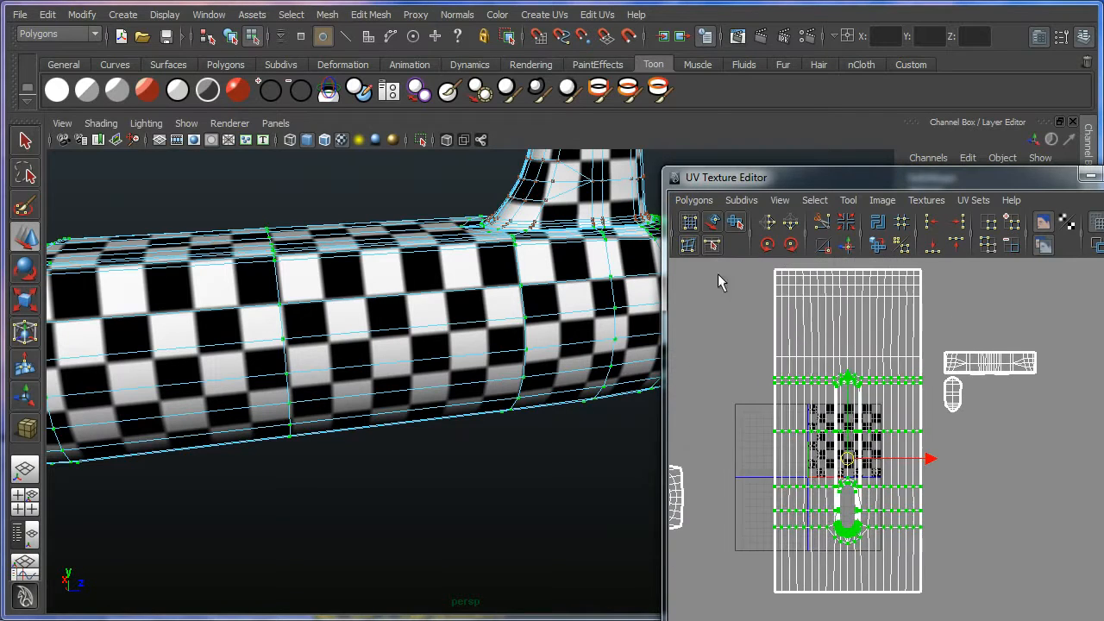
{"action": "left_click", "coordinate": [684, 201]}
{"action": "left_click", "coordinate": [754, 480]}
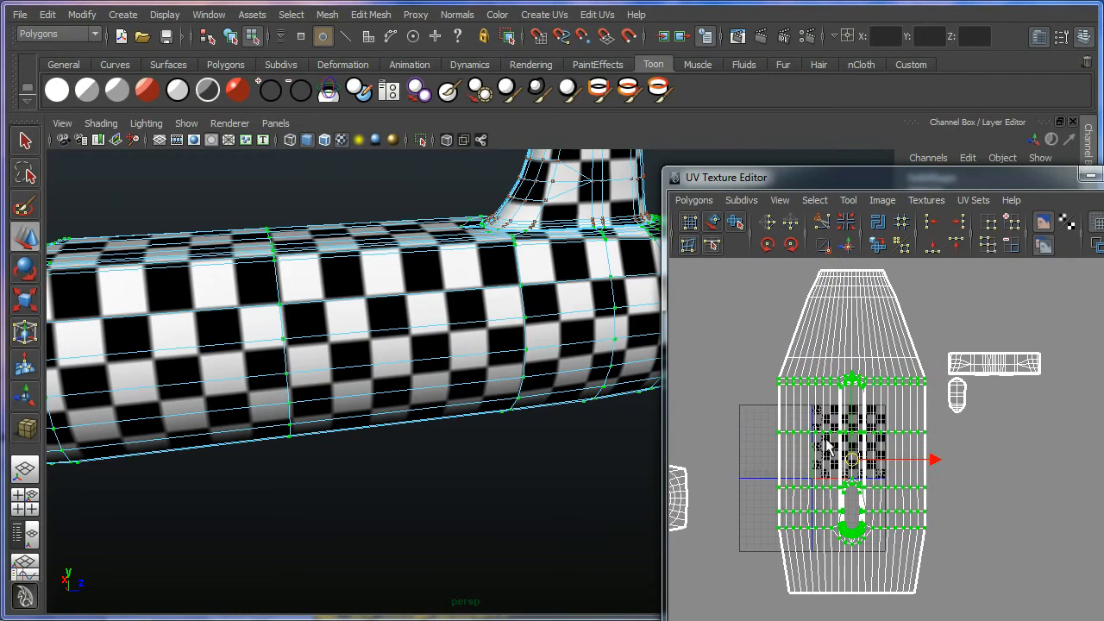
Unfold the hull shell with the Vertical constraint and the selected UVs pinned.
{"action": "left_click", "coordinate": [701, 203]}
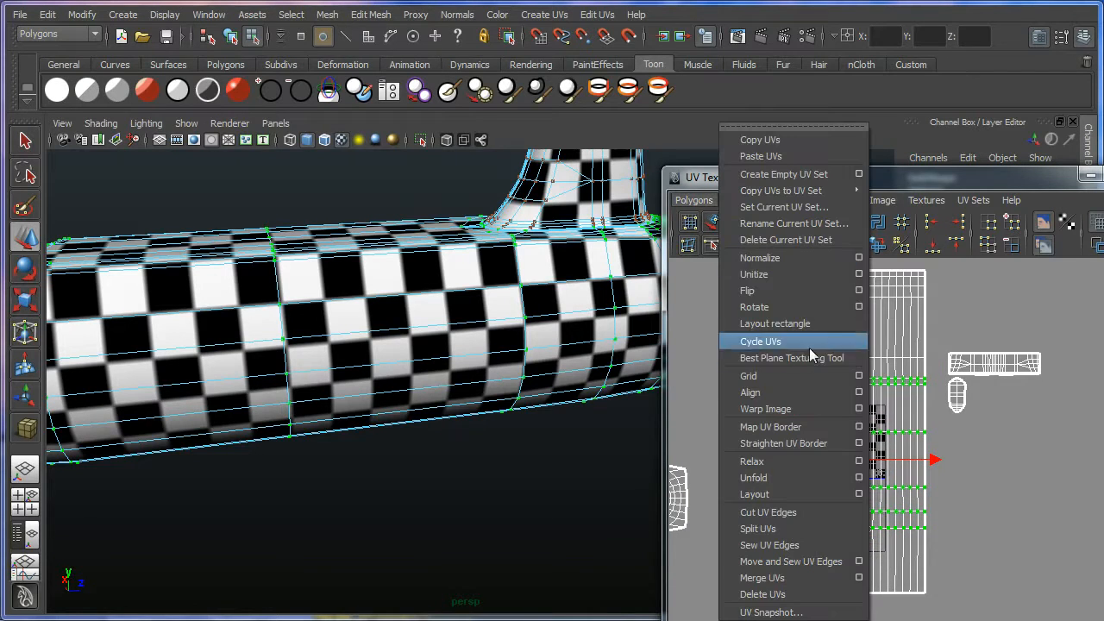
{"action": "left_click", "coordinate": [859, 479]}
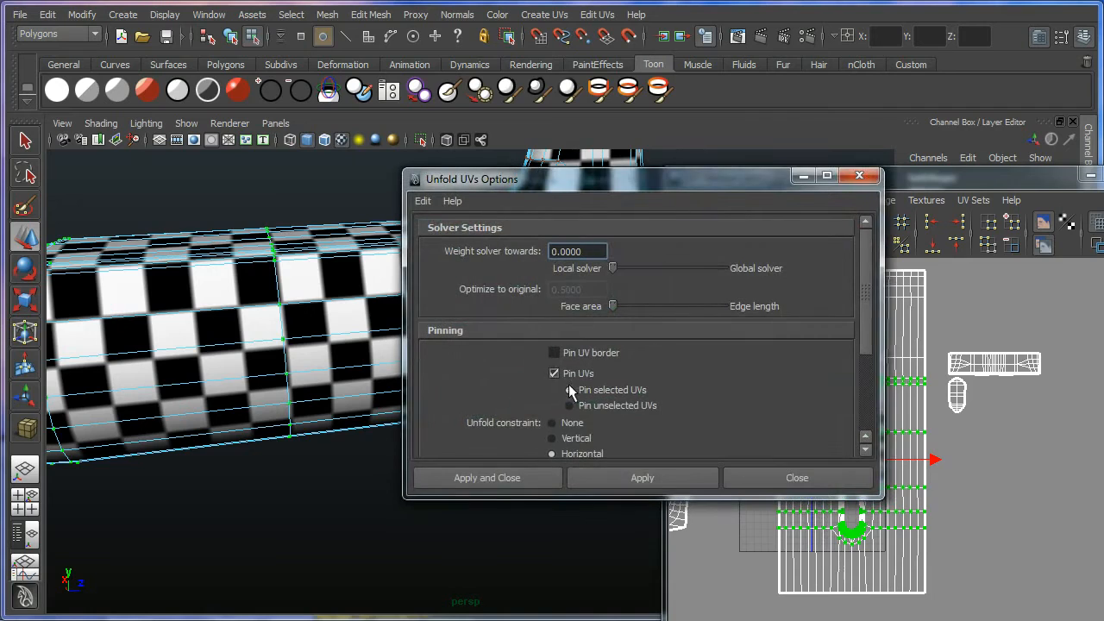
{"action": "left_click", "coordinate": [565, 437]}
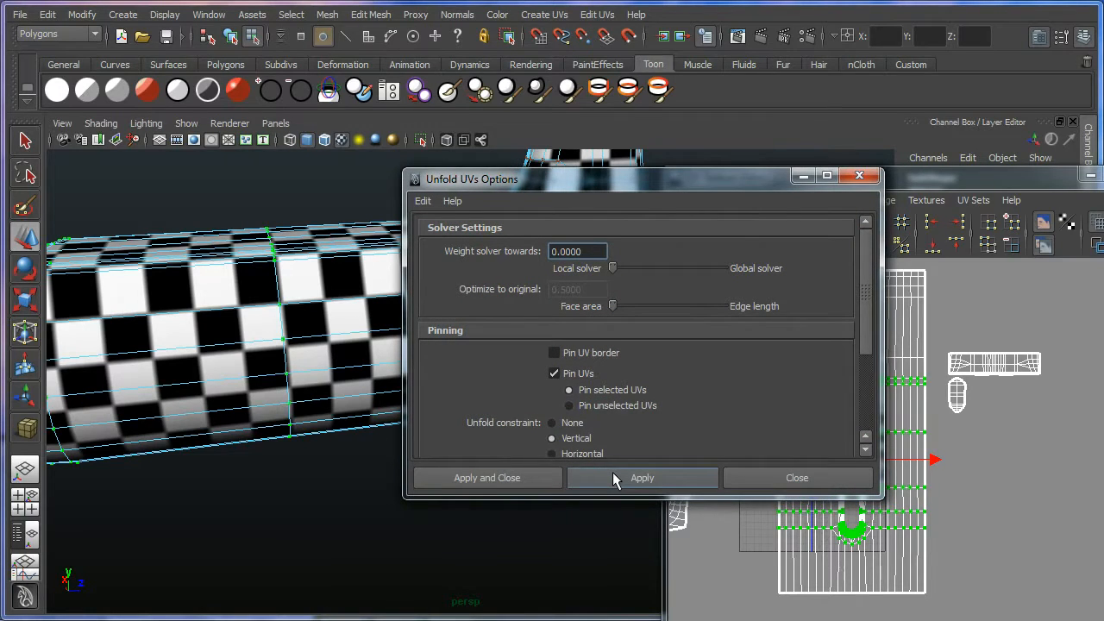
{"action": "left_click", "coordinate": [613, 476]}
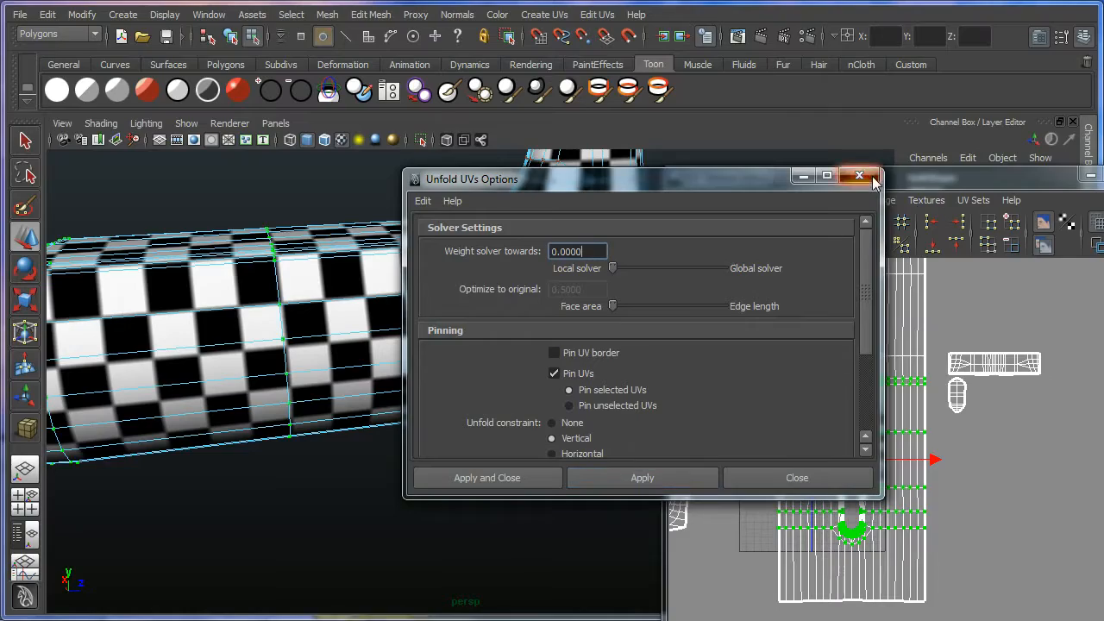
{"action": "left_click", "coordinate": [872, 179]}
Inspect the checkers on the hull's tapered rear against its unfolded shell and deselect the UVs.
{"action": "middle_click_drag", "start_coordinate": [389, 363], "coordinate": [749, 322], "text": "alt"}
{"action": "middle_click_drag", "start_coordinate": [345, 381], "coordinate": [600, 360], "text": "alt"}
{"action": "left_click_drag", "start_coordinate": [587, 368], "coordinate": [559, 409], "text": "alt"}
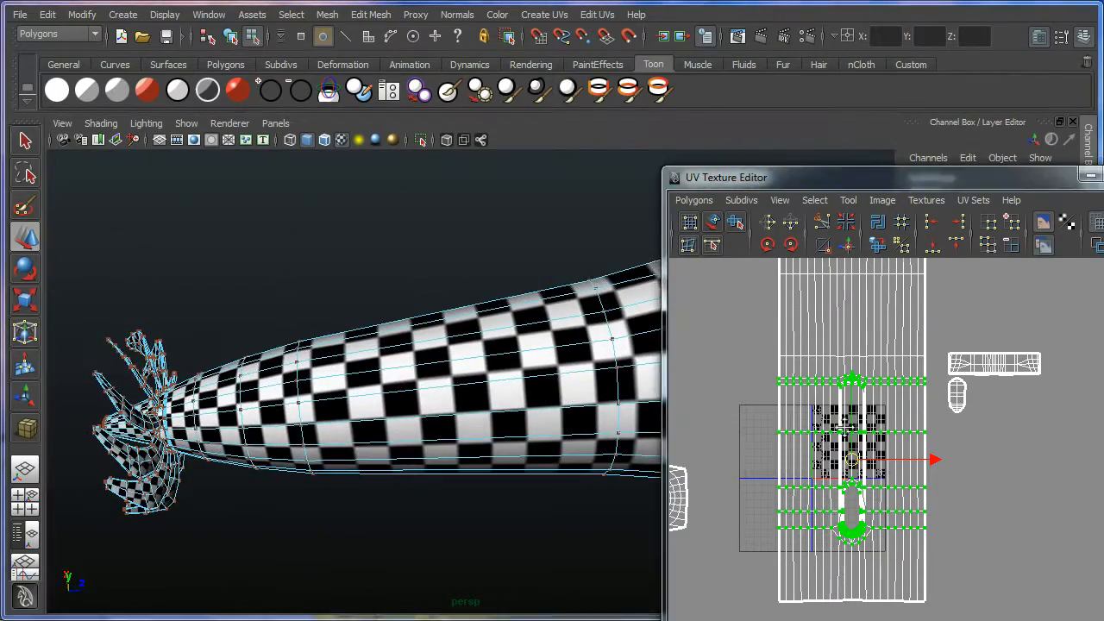
{"action": "middle_click_drag", "start_coordinate": [845, 428], "coordinate": [796, 500], "text": "alt"}
{"action": "right_click_drag", "start_coordinate": [795, 500], "coordinate": [768, 503], "text": "alt"}
{"action": "middle_click_drag", "start_coordinate": [767, 503], "coordinate": [788, 429], "text": "alt"}
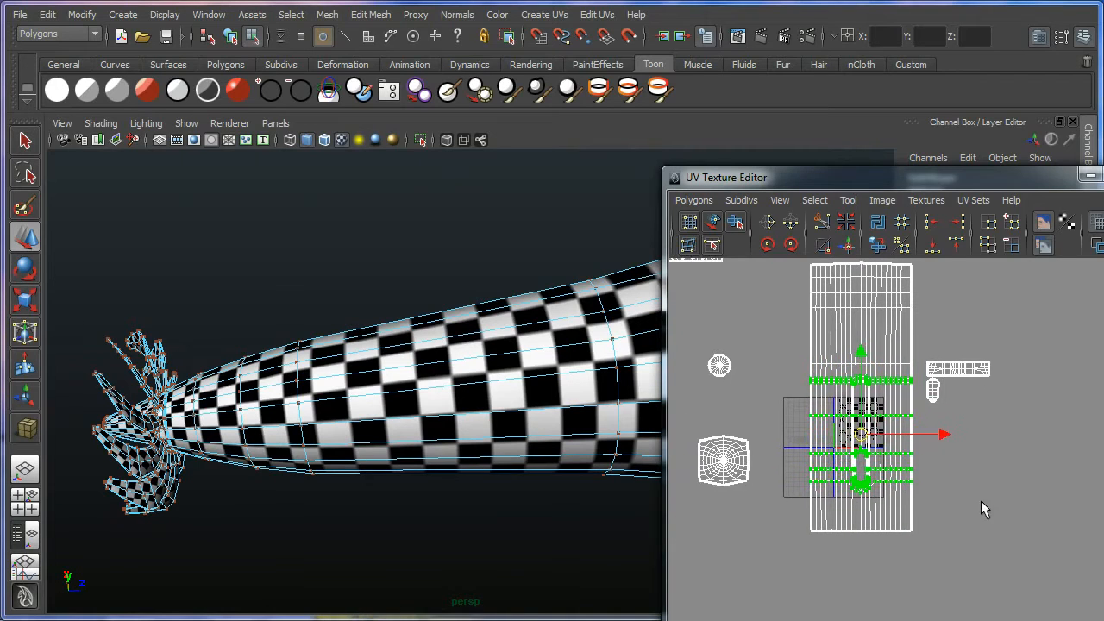
{"action": "left_click", "coordinate": [981, 500]}
{"action": "middle_click_drag", "start_coordinate": [936, 467], "coordinate": [951, 492], "text": "alt"}
{"action": "middle_click_drag", "start_coordinate": [540, 427], "coordinate": [484, 410], "text": "alt"}
{"action": "middle_click_drag", "start_coordinate": [838, 425], "coordinate": [857, 407], "text": "alt"}
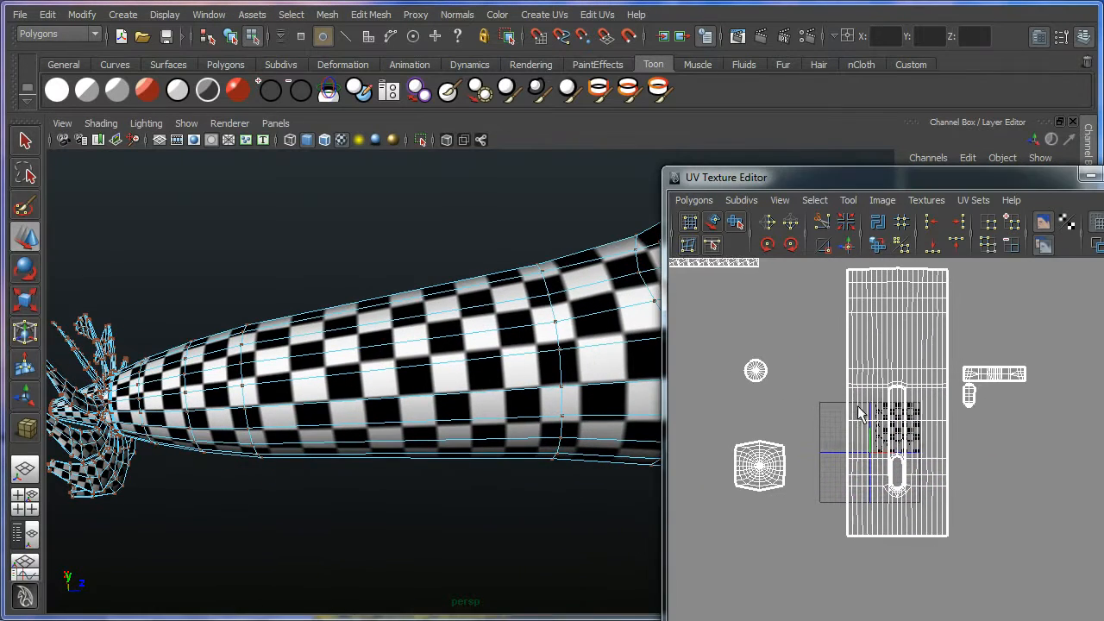
Move the large web-shaped shell from beside the hull's shell to the other side, against its lower corner.
{"action": "middle_click_drag", "start_coordinate": [930, 416], "coordinate": [854, 477], "text": "alt"}
{"action": "right_click_drag", "start_coordinate": [854, 477], "coordinate": [907, 496], "text": "alt"}
{"action": "middle_click_drag", "start_coordinate": [907, 495], "coordinate": [1019, 420], "text": "alt"}
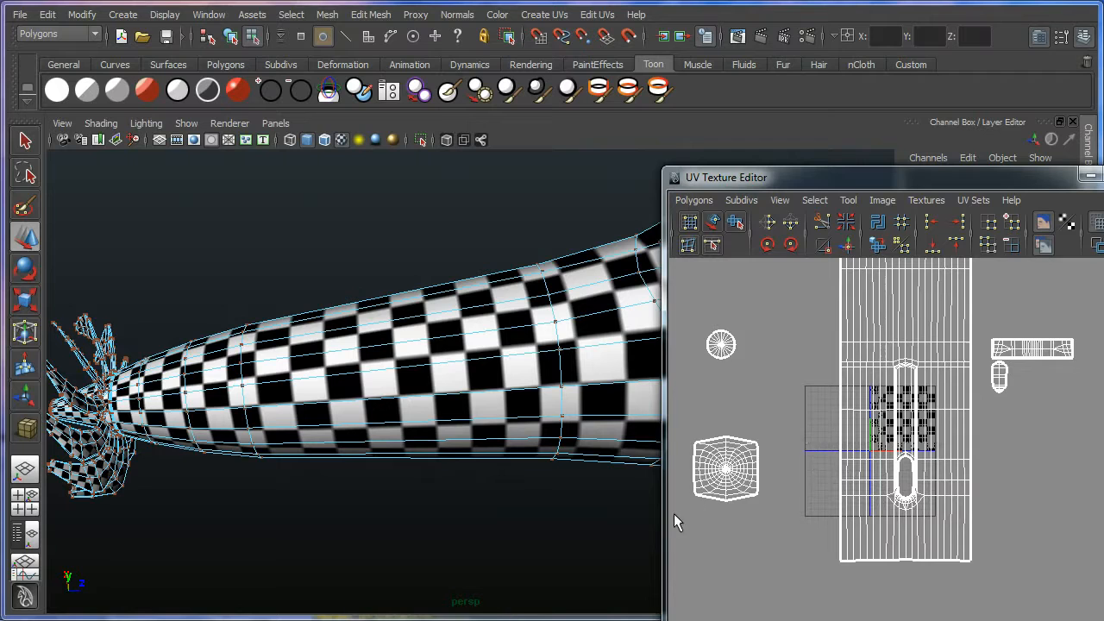
{"action": "left_click_drag", "start_coordinate": [674, 515], "coordinate": [770, 427]}
{"action": "left_click_drag", "start_coordinate": [725, 469], "coordinate": [1010, 534]}
{"action": "middle_click_drag", "start_coordinate": [985, 395], "coordinate": [911, 442], "text": "alt"}
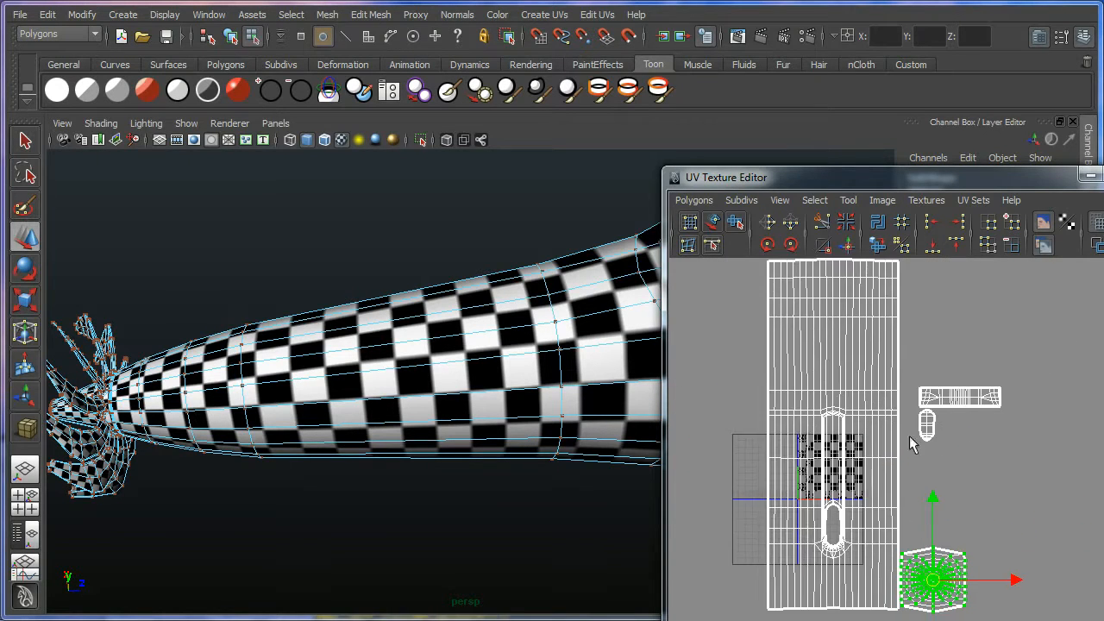
Move the long strip shell and the small oval shell together to just above the web-shaped shell.
{"action": "right_click_drag", "start_coordinate": [911, 441], "coordinate": [1065, 341], "text": "alt"}
{"action": "left_click_drag", "start_coordinate": [897, 472], "coordinate": [1040, 350]}
{"action": "left_click_drag", "start_coordinate": [966, 402], "coordinate": [954, 540]}
{"action": "middle_click_drag", "start_coordinate": [954, 540], "coordinate": [932, 463], "text": "alt"}
Select the whole strip shell, rotate it 90 degrees upright and place it against the hull's shell above the oval shell.
{"action": "left_click_drag", "start_coordinate": [995, 496], "coordinate": [942, 421]}
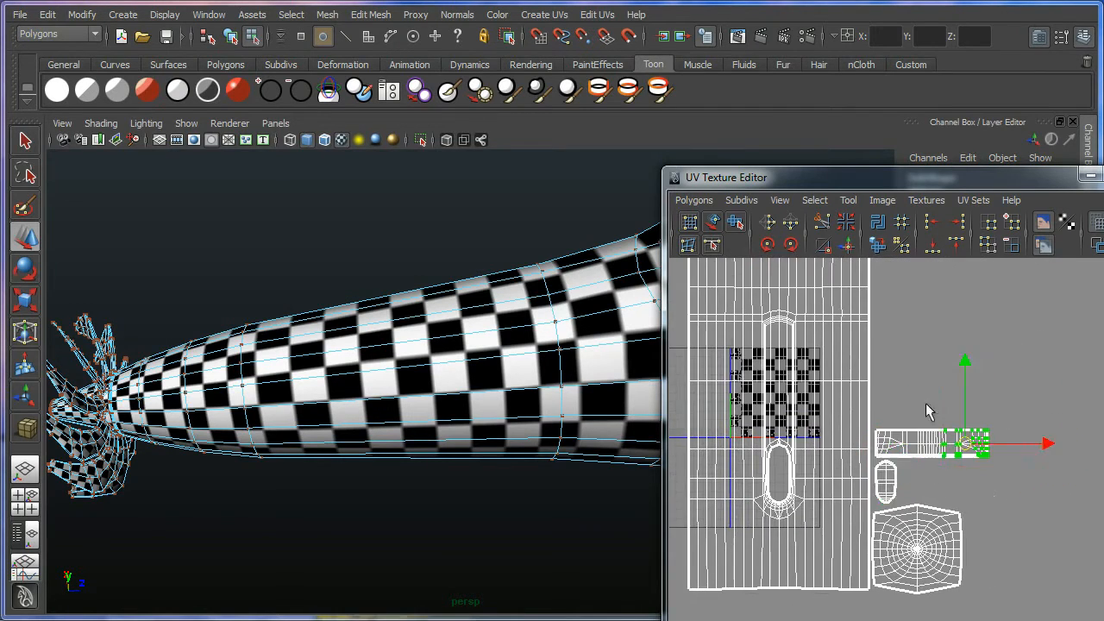
{"action": "left_click", "coordinate": [811, 203]}
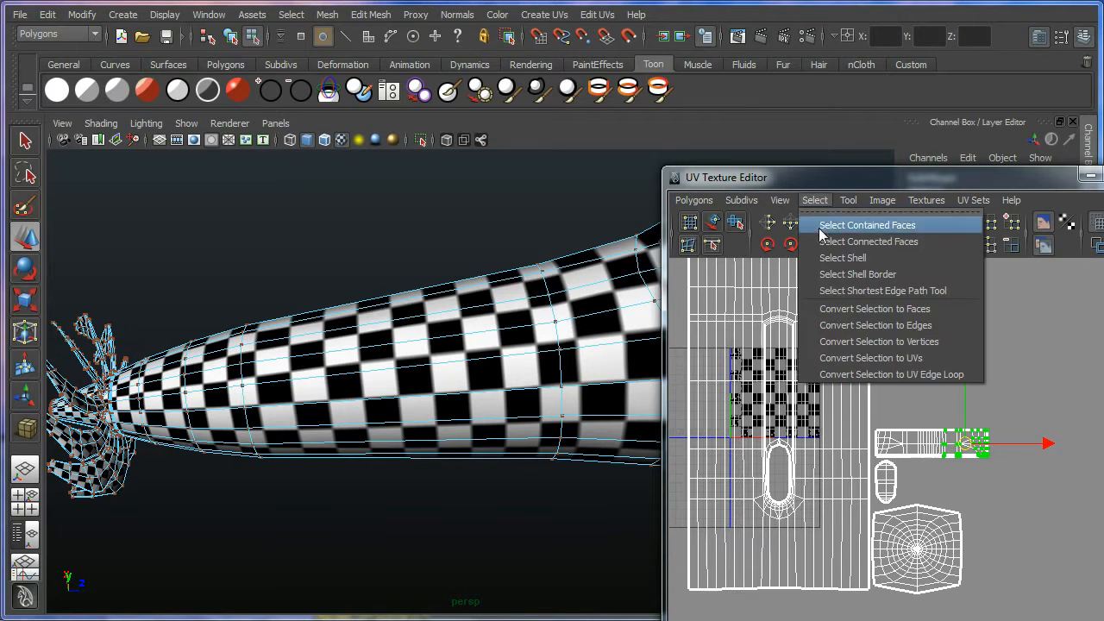
{"action": "left_click", "coordinate": [815, 256]}
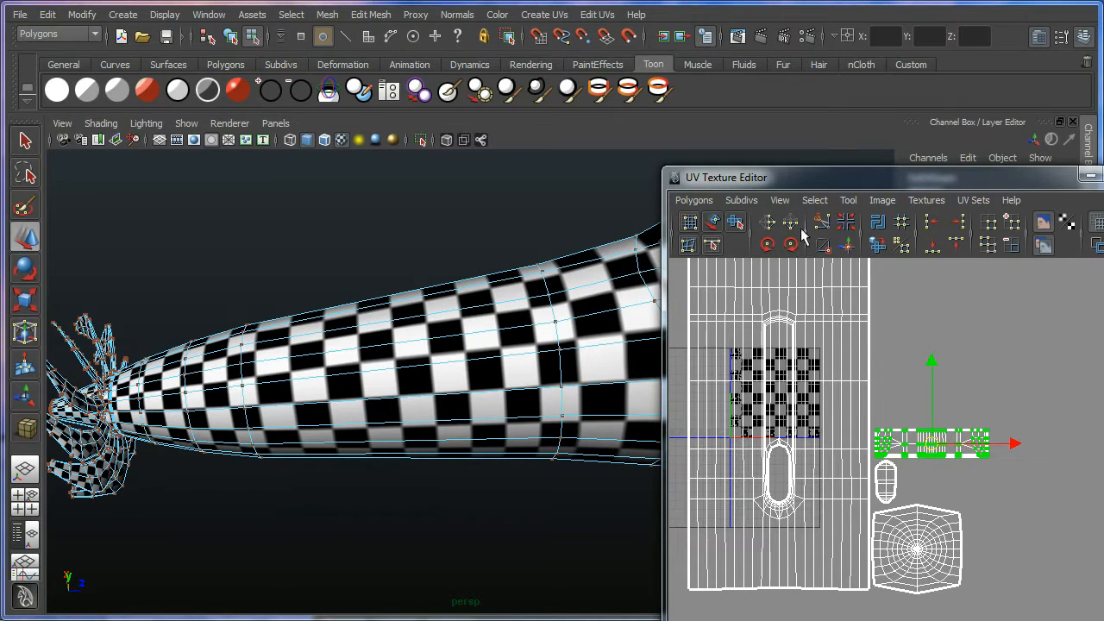
{"action": "left_click", "coordinate": [793, 246]}
{"action": "left_click", "coordinate": [792, 246]}
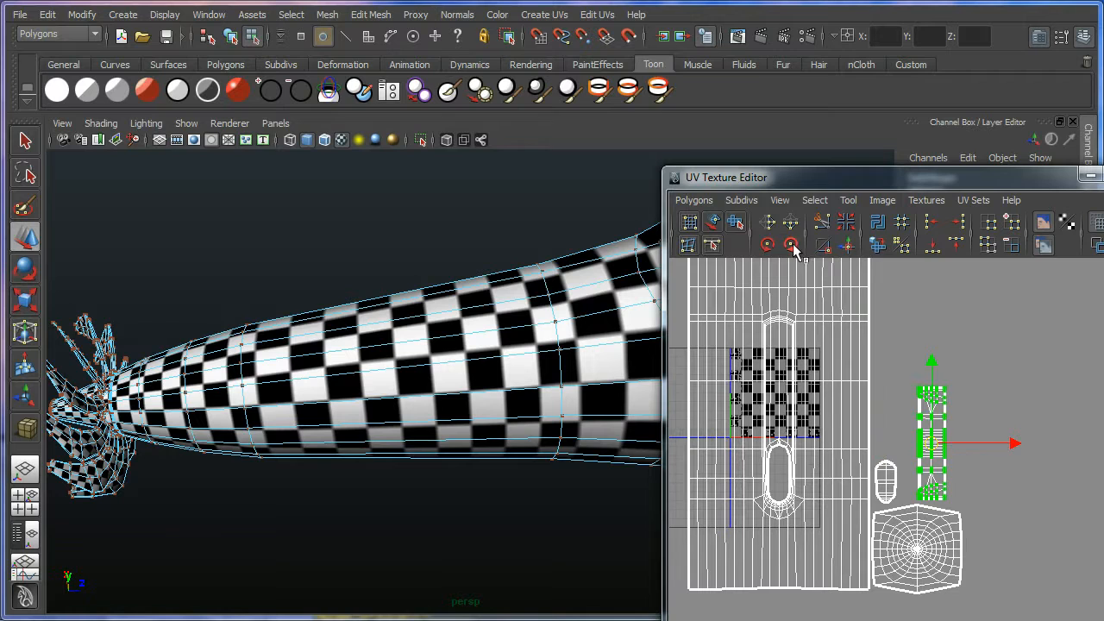
{"action": "left_click_drag", "start_coordinate": [933, 444], "coordinate": [891, 403]}
Place the hull's small round tail shell beside the oval shell, above the web-shaped shell.
{"action": "middle_click_drag", "start_coordinate": [779, 448], "coordinate": [947, 471], "text": "alt"}
{"action": "right_click_drag", "start_coordinate": [947, 471], "coordinate": [783, 338], "text": "alt"}
{"action": "left_click_drag", "start_coordinate": [783, 338], "coordinate": [1033, 492]}
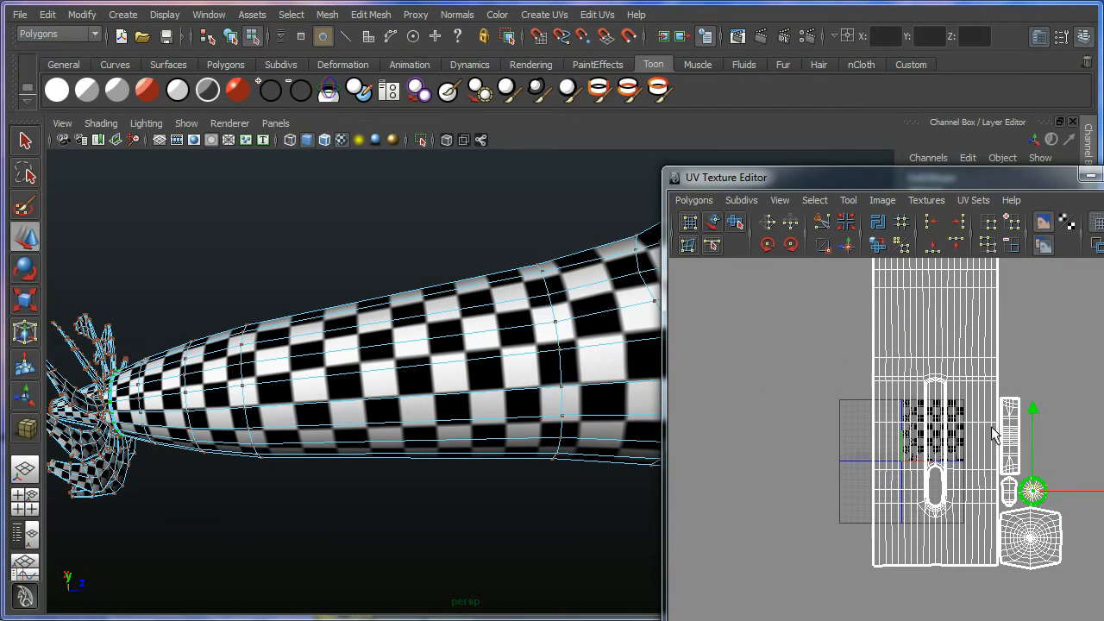
Select all of the propeller's shells and scale them down uniformly to about half size so their checkers match the hull's.
{"action": "right_click_drag", "start_coordinate": [992, 428], "coordinate": [803, 319], "text": "alt"}
{"action": "middle_click_drag", "start_coordinate": [806, 277], "coordinate": [871, 272], "text": "alt"}
{"action": "left_click_drag", "start_coordinate": [871, 278], "coordinate": [765, 399]}
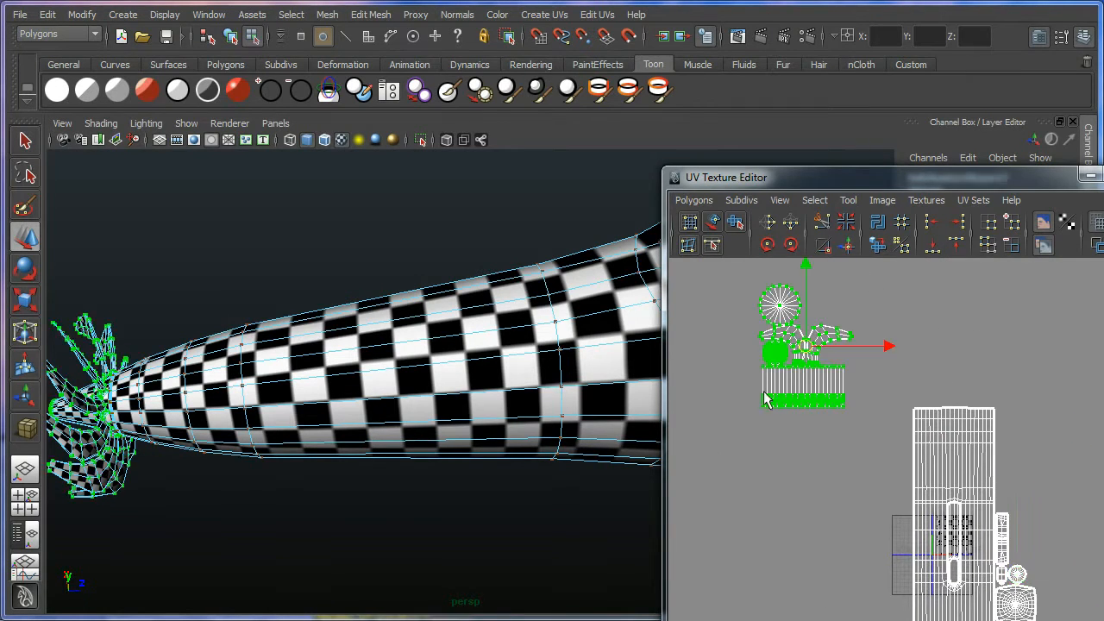
{"action": "left_click_drag", "start_coordinate": [188, 420], "coordinate": [334, 407], "text": "alt"}
{"action": "key", "text": "r"}
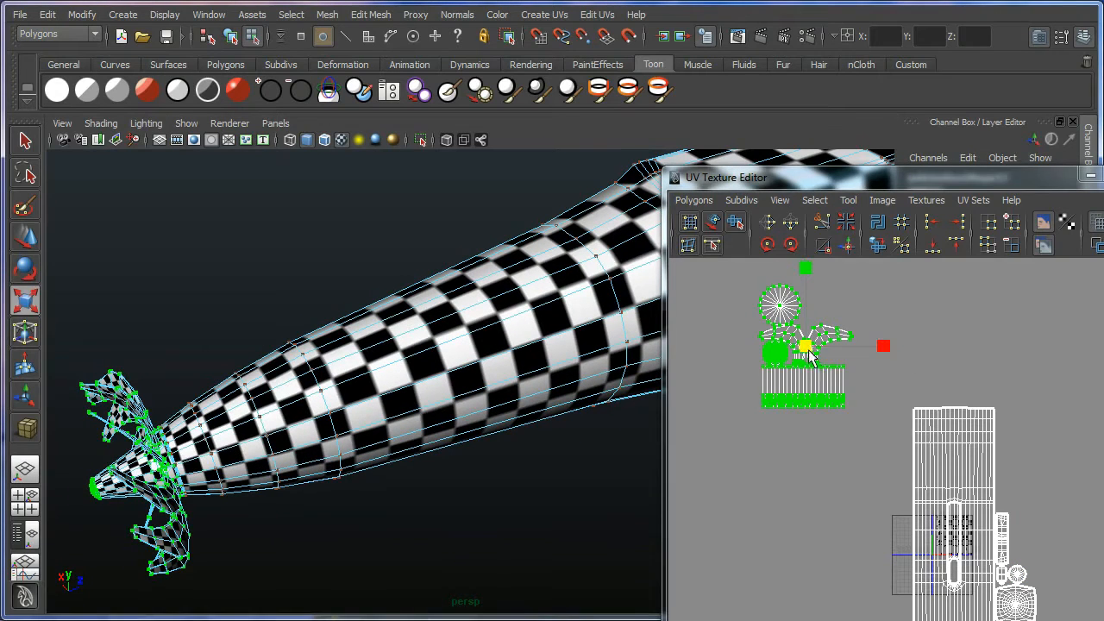
{"action": "left_click_drag", "start_coordinate": [805, 346], "coordinate": [768, 355]}
{"action": "left_click_drag", "start_coordinate": [147, 438], "coordinate": [356, 429], "text": "alt"}
Move the propeller's group of shells against the hull's shell, directly above the upright strip shell.
{"action": "middle_click_drag", "start_coordinate": [824, 403], "coordinate": [674, 360], "text": "alt"}
{"action": "key", "text": "w"}
{"action": "middle_click_drag", "start_coordinate": [682, 315], "coordinate": [763, 343], "text": "alt"}
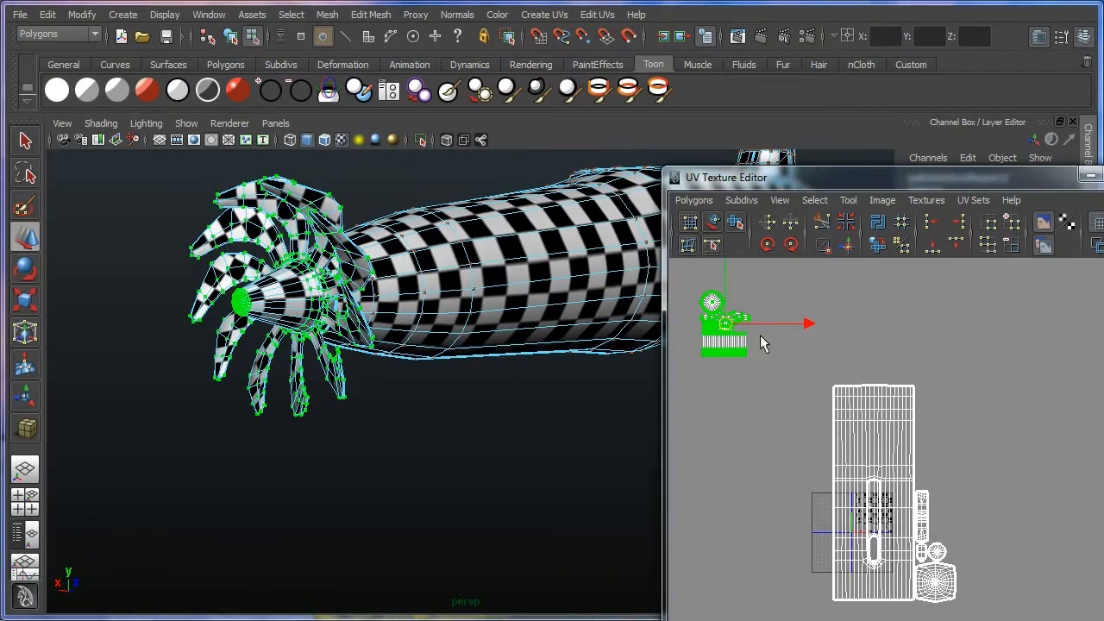
{"action": "left_click_drag", "start_coordinate": [729, 328], "coordinate": [964, 481]}
{"action": "middle_click_drag", "start_coordinate": [964, 483], "coordinate": [920, 423], "text": "alt"}
{"action": "right_click_drag", "start_coordinate": [920, 423], "coordinate": [971, 483], "text": "alt"}
{"action": "middle_click_drag", "start_coordinate": [914, 413], "coordinate": [910, 461], "text": "alt"}
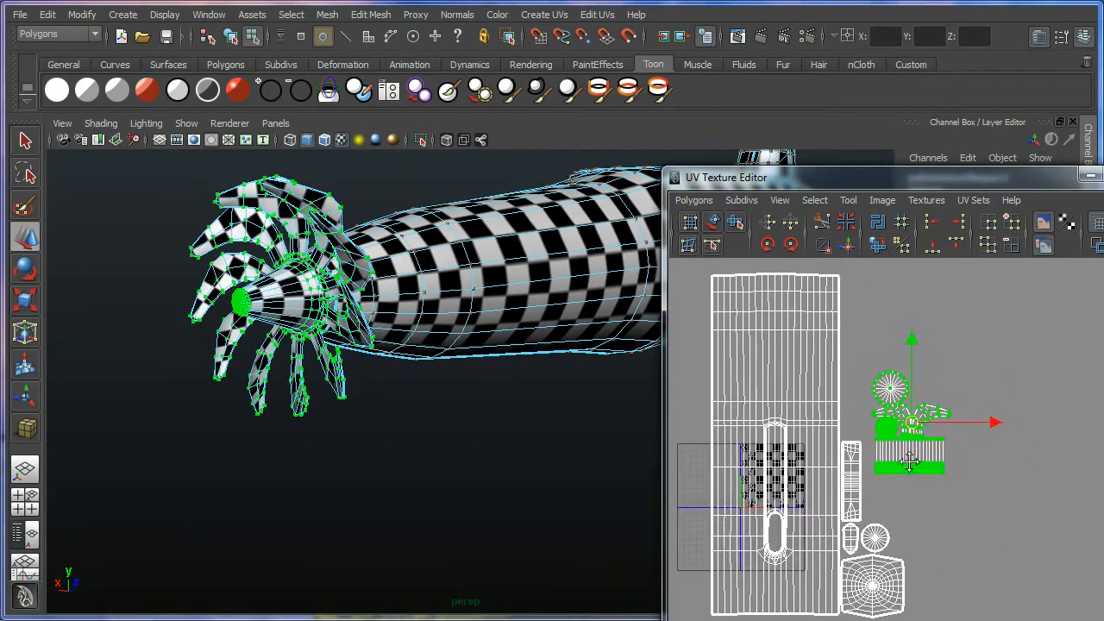
{"action": "left_click_drag", "start_coordinate": [912, 424], "coordinate": [880, 385]}
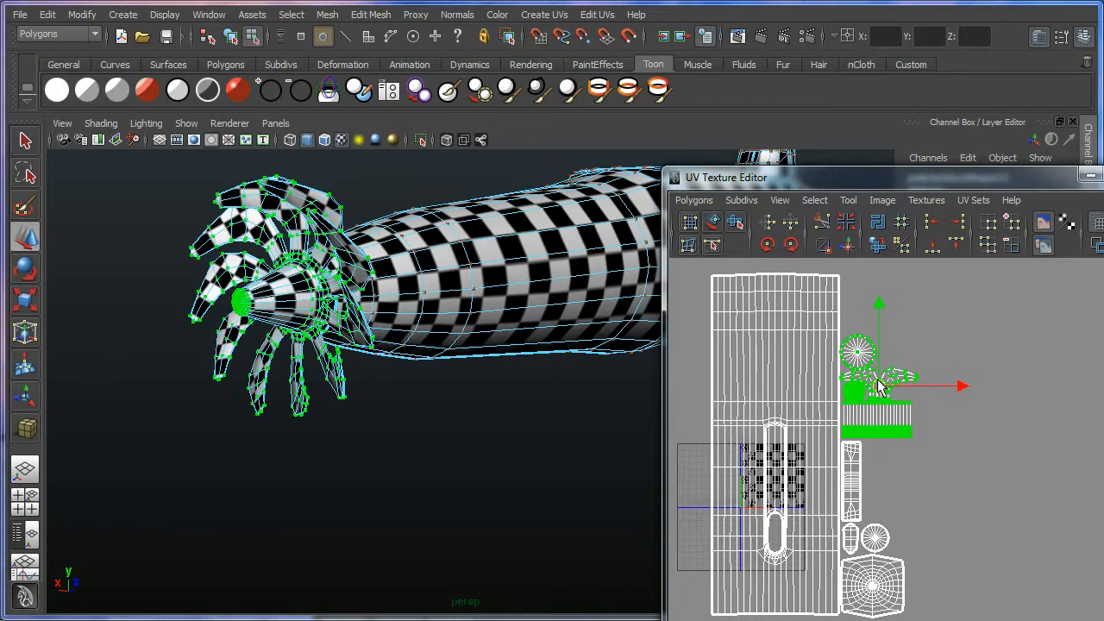
Select the UVs of every shell and scale the whole arrangement down uniformly.
{"action": "right_click_drag", "start_coordinate": [880, 467], "coordinate": [725, 340], "text": "alt"}
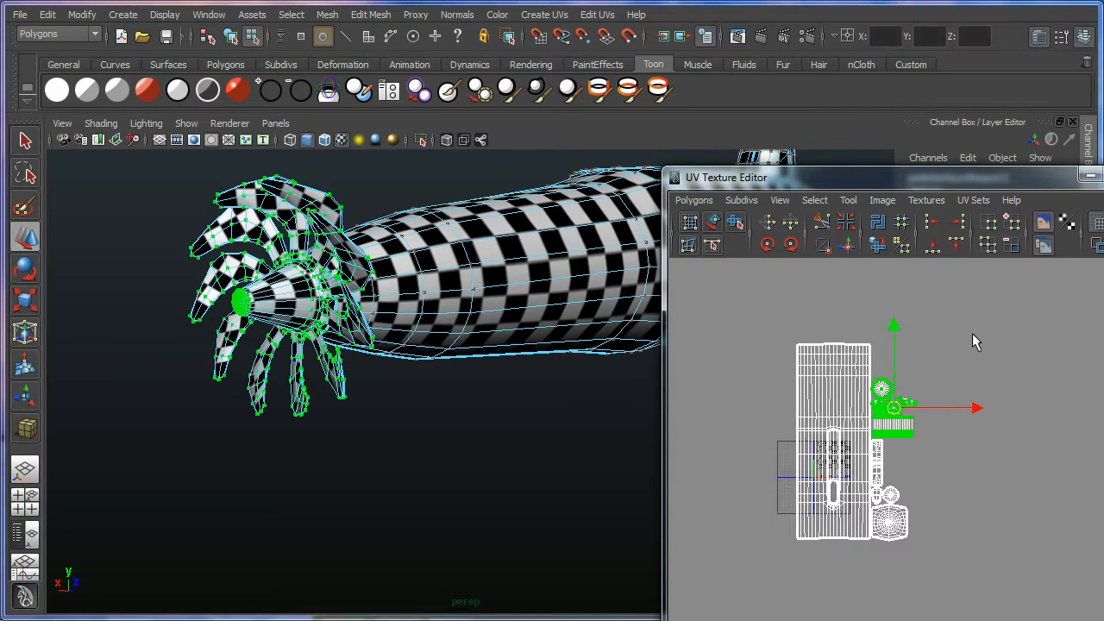
{"action": "left_click_drag", "start_coordinate": [748, 559], "coordinate": [750, 560]}
{"action": "key", "text": "r"}
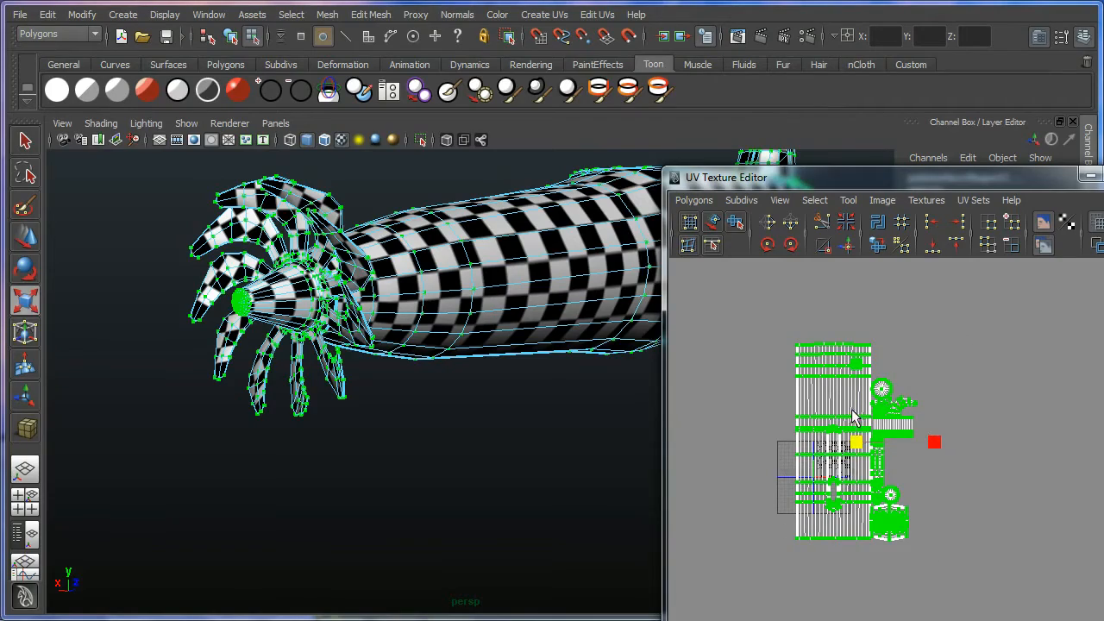
{"action": "mouse_move", "coordinate": [856, 433]}
{"action": "middle_mouse_down", "text": "shift"}
{"action": "mouse_move", "coordinate": [830, 460]}
{"action": "mouse_move", "coordinate": [855, 448]}
{"action": "middle_mouse_up", "text": "shift"}
{"action": "left_click_drag", "start_coordinate": [856, 445], "coordinate": [802, 490]}
{"action": "middle_click_drag", "start_coordinate": [836, 479], "coordinate": [898, 424], "text": "alt"}
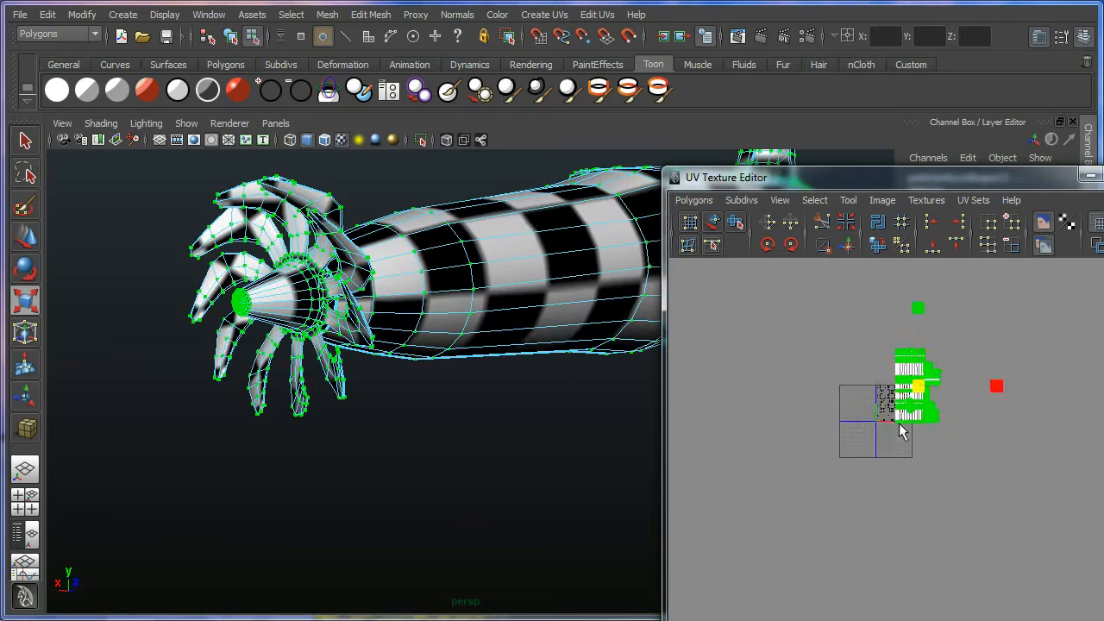
Move the whole arrangement of shells clear of the 0 to 1 texture square.
{"action": "right_click_drag", "start_coordinate": [898, 423], "coordinate": [911, 402], "text": "alt"}
{"action": "middle_click_drag", "start_coordinate": [910, 401], "coordinate": [898, 496], "text": "alt"}
{"action": "right_click_drag", "start_coordinate": [898, 497], "coordinate": [960, 518], "text": "alt"}
{"action": "middle_click_drag", "start_coordinate": [961, 518], "coordinate": [894, 569], "text": "alt"}
{"action": "key", "text": "w"}
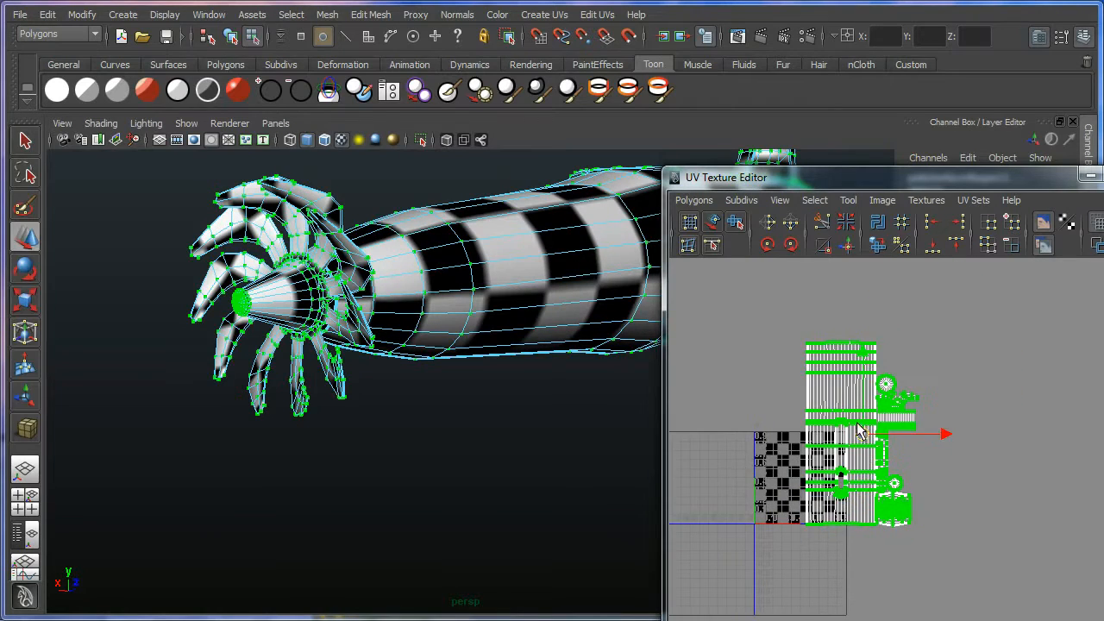
{"action": "left_click_drag", "start_coordinate": [861, 427], "coordinate": [938, 402]}
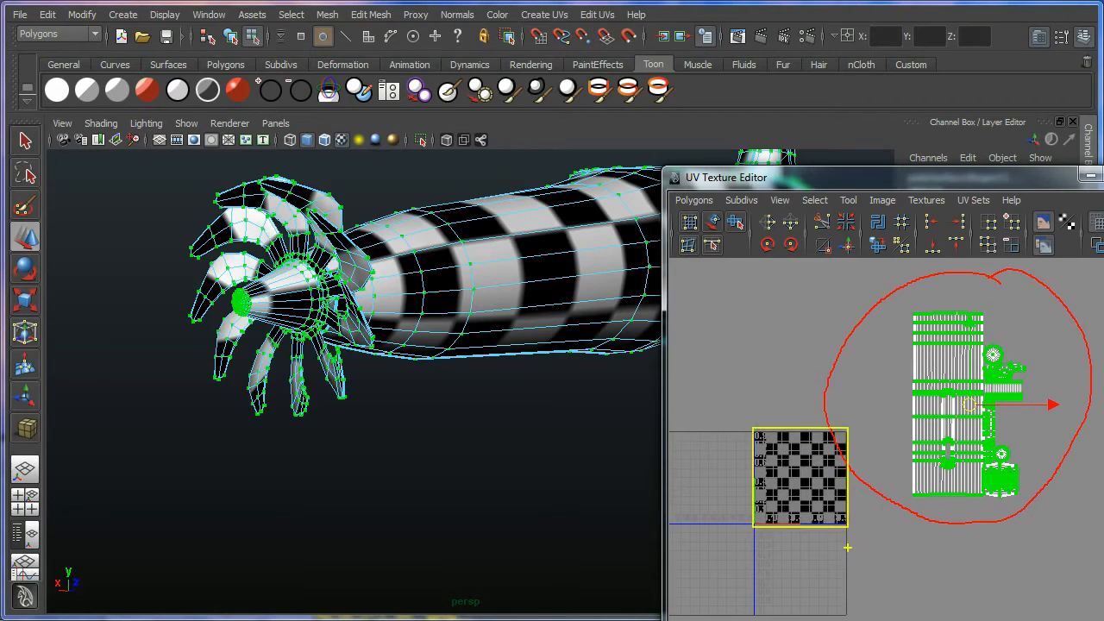
{"action": "key", "text": "Escape"}
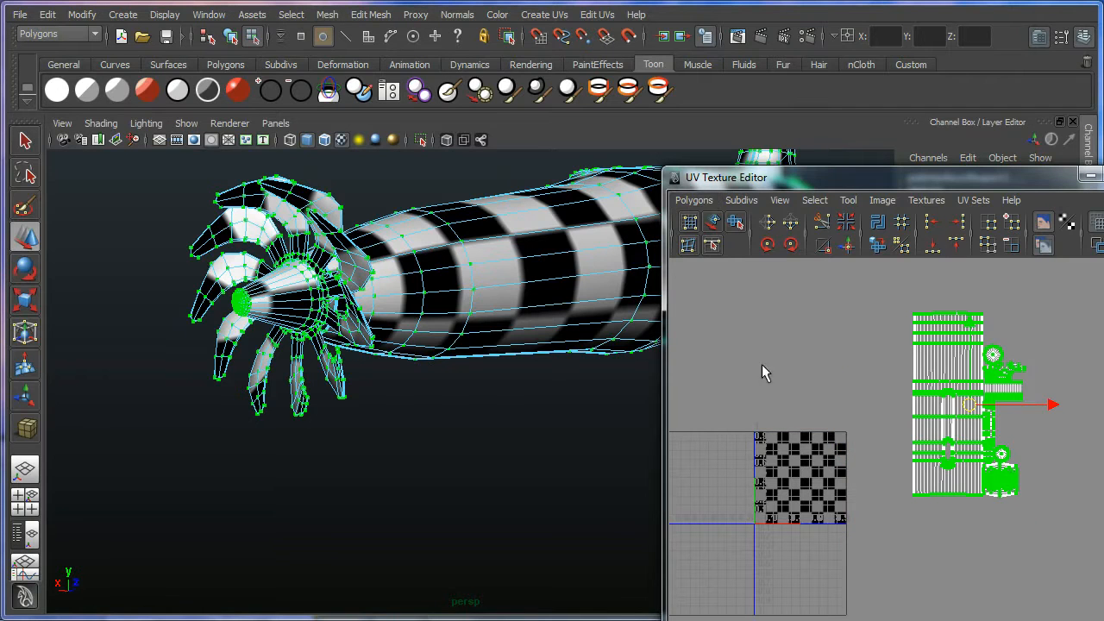
Try the automatic UV Layout on the hull and propeller in object mode and examine the packed shells.
{"action": "key", "text": "F8"}
{"action": "left_click", "coordinate": [704, 203]}
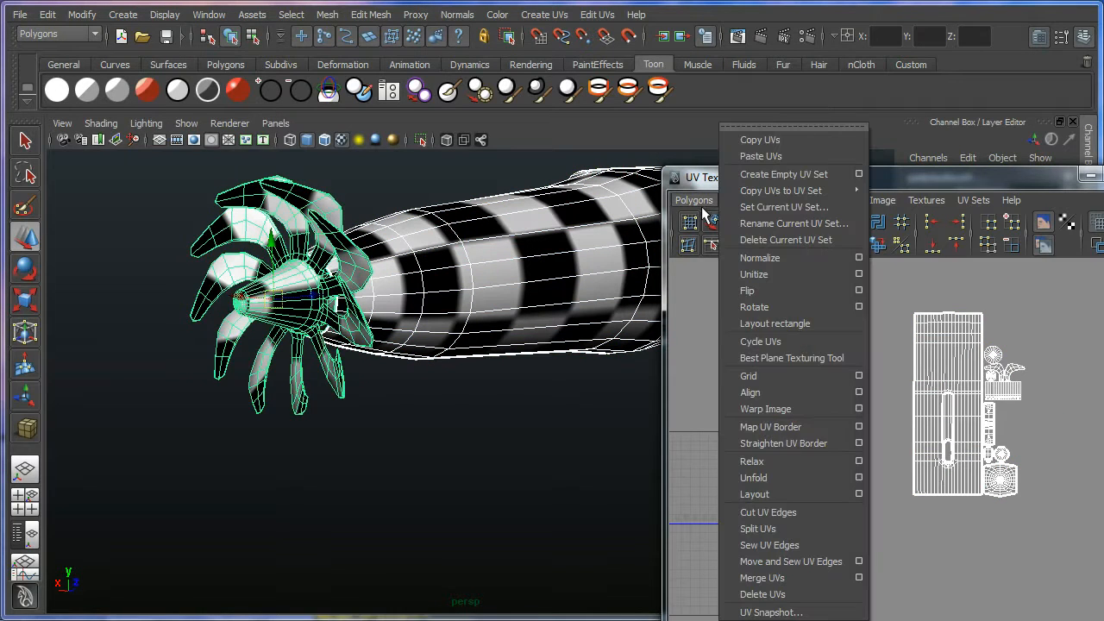
{"action": "left_click", "coordinate": [782, 495]}
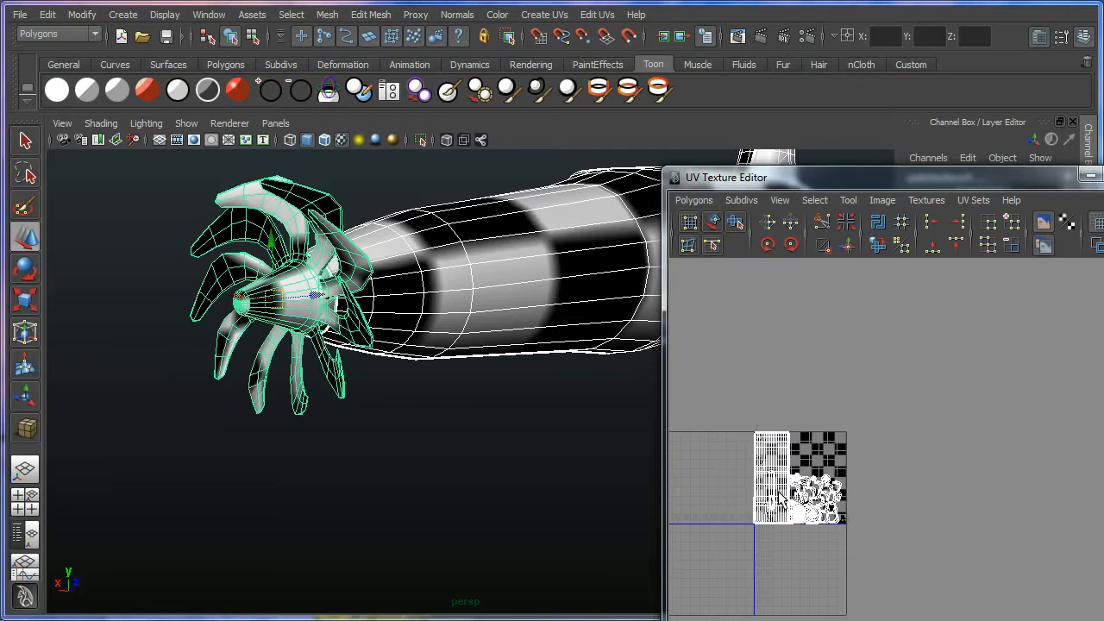
{"action": "middle_click_drag", "start_coordinate": [781, 496], "coordinate": [907, 416], "text": "alt"}
{"action": "right_click_drag", "start_coordinate": [907, 416], "coordinate": [1039, 431], "text": "alt"}
{"action": "middle_click_drag", "start_coordinate": [1040, 414], "coordinate": [904, 568], "text": "alt"}
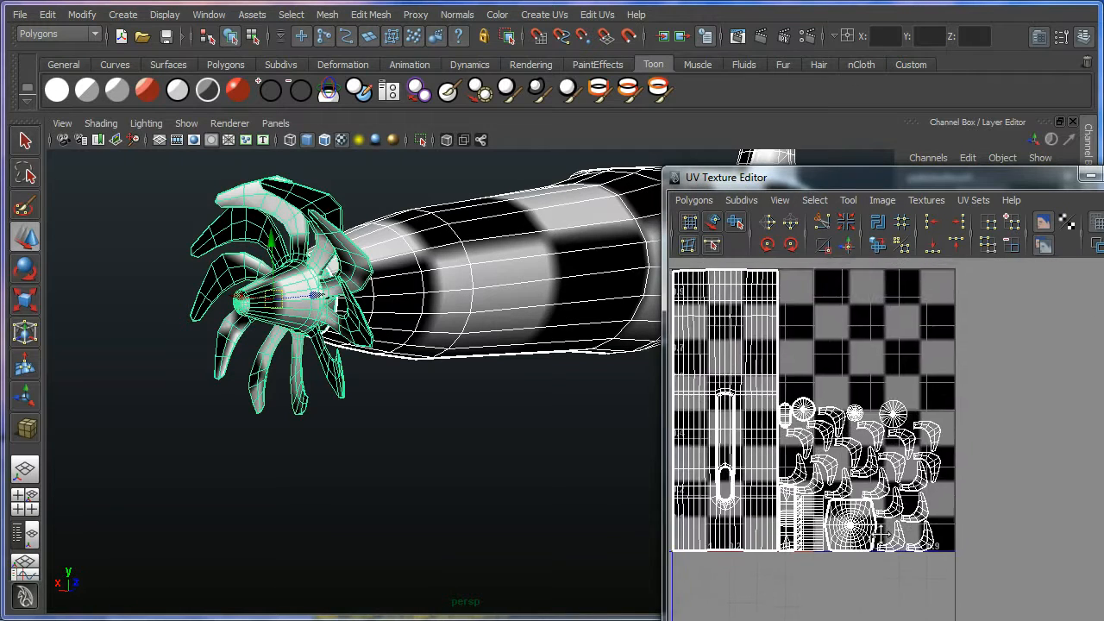
{"action": "right_click_drag", "start_coordinate": [904, 565], "coordinate": [960, 505], "text": "alt"}
{"action": "middle_click_drag", "start_coordinate": [888, 463], "coordinate": [975, 379], "text": "alt"}
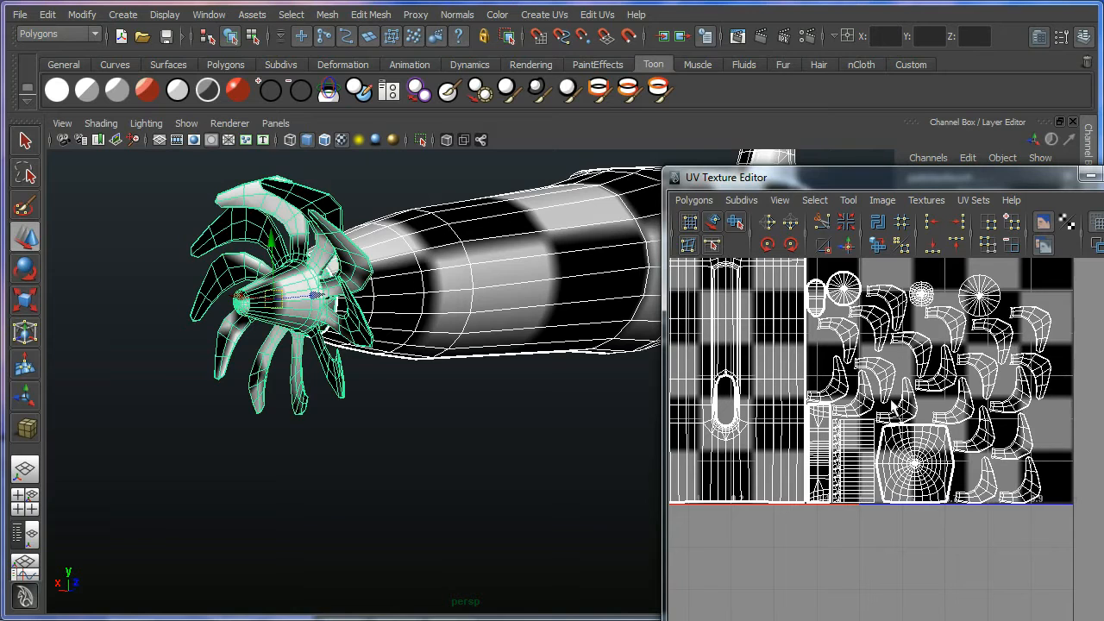
{"action": "right_click_drag", "start_coordinate": [882, 417], "coordinate": [739, 389], "text": "alt"}
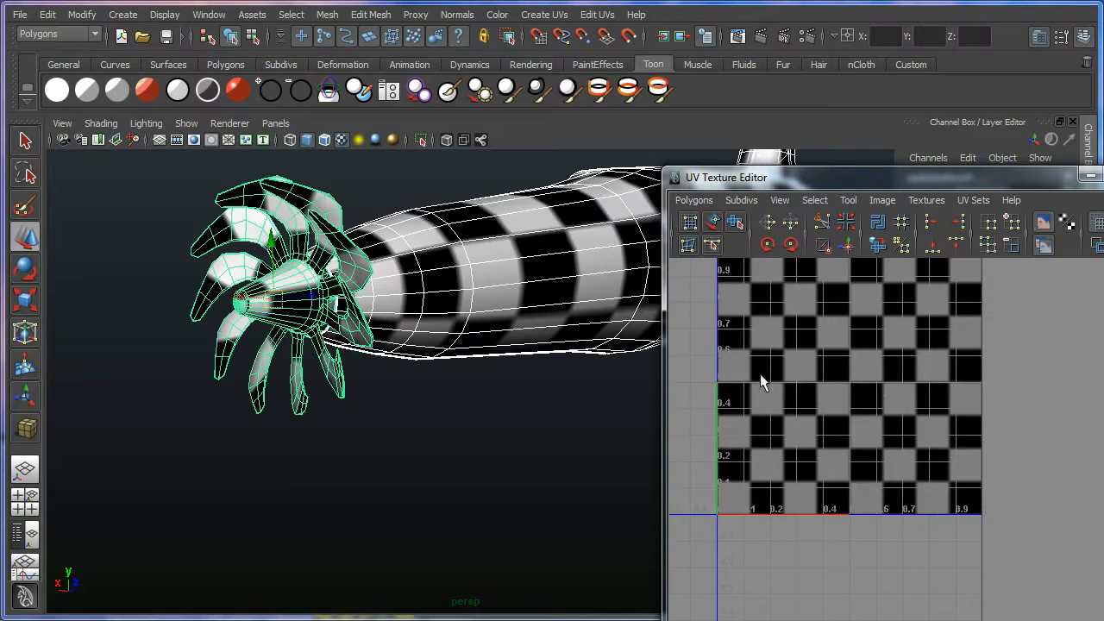
Return to UV selection, select every shell's UVs and move the arrangement over the texture square.
{"action": "middle_click_drag", "start_coordinate": [764, 375], "coordinate": [898, 518], "text": "alt"}
{"action": "right_click_drag", "start_coordinate": [898, 518], "coordinate": [824, 479], "text": "alt"}
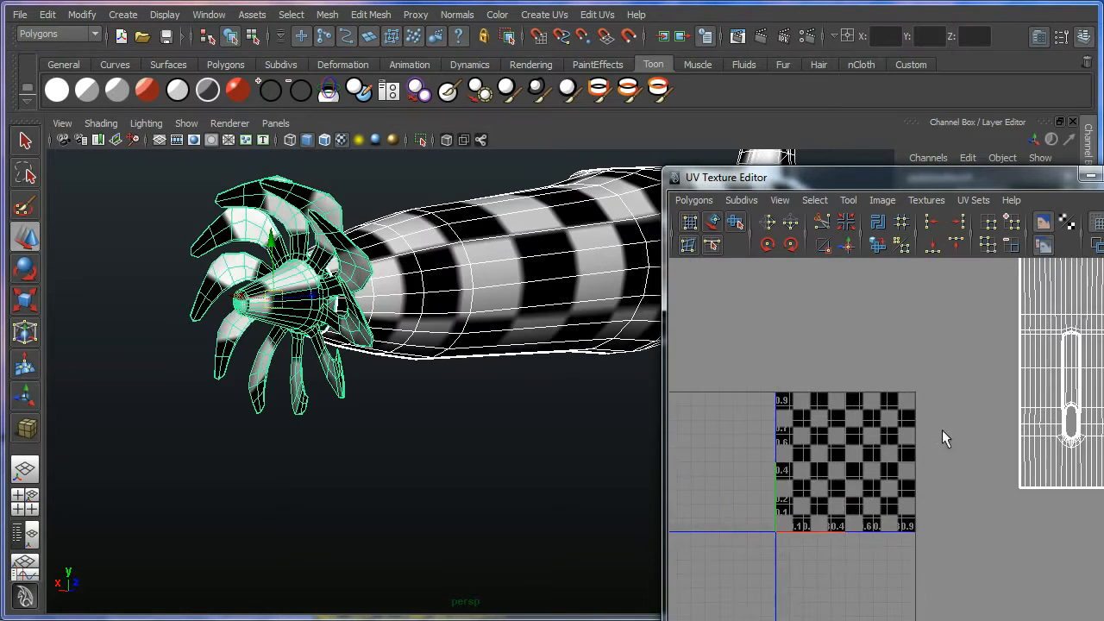
{"action": "middle_click_drag", "start_coordinate": [942, 430], "coordinate": [752, 473], "text": "alt"}
{"action": "right_click_drag", "start_coordinate": [802, 371], "coordinate": [752, 323], "text": "alt"}
{"action": "middle_click_drag", "start_coordinate": [914, 404], "coordinate": [863, 408], "text": "alt"}
{"action": "right_click_drag", "start_coordinate": [860, 397], "coordinate": [876, 401]}
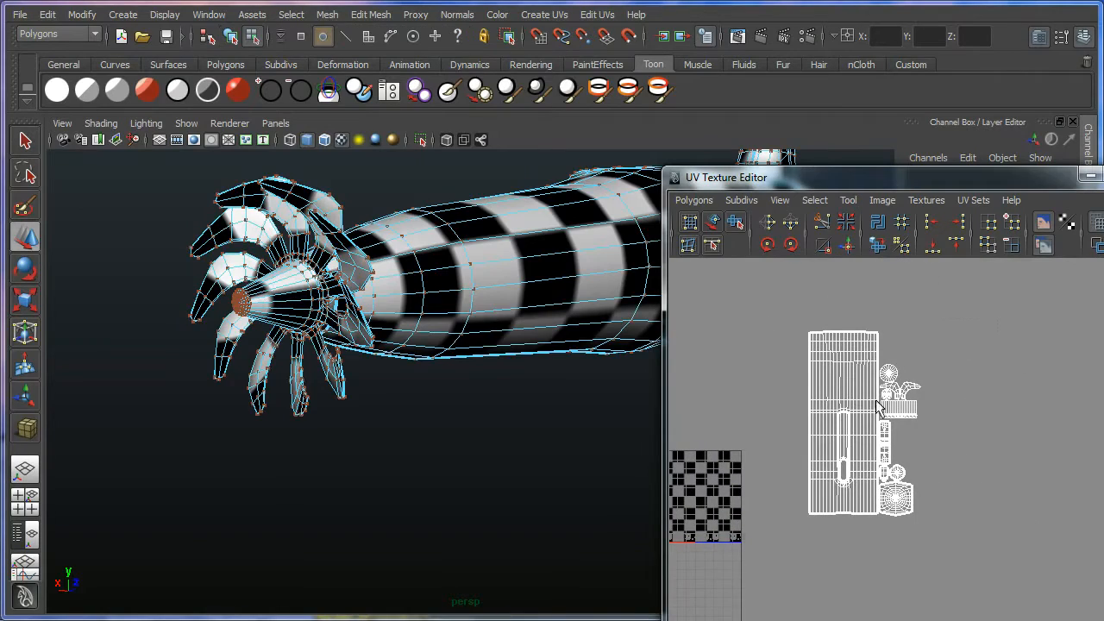
{"action": "left_click_drag", "start_coordinate": [936, 300], "coordinate": [761, 545]}
{"action": "middle_click_drag", "start_coordinate": [821, 436], "coordinate": [952, 375], "text": "alt"}
{"action": "left_click_drag", "start_coordinate": [994, 362], "coordinate": [840, 432]}
{"action": "right_click_drag", "start_coordinate": [840, 432], "coordinate": [947, 423], "text": "alt"}
{"action": "middle_click_drag", "start_coordinate": [947, 423], "coordinate": [915, 585], "text": "alt"}
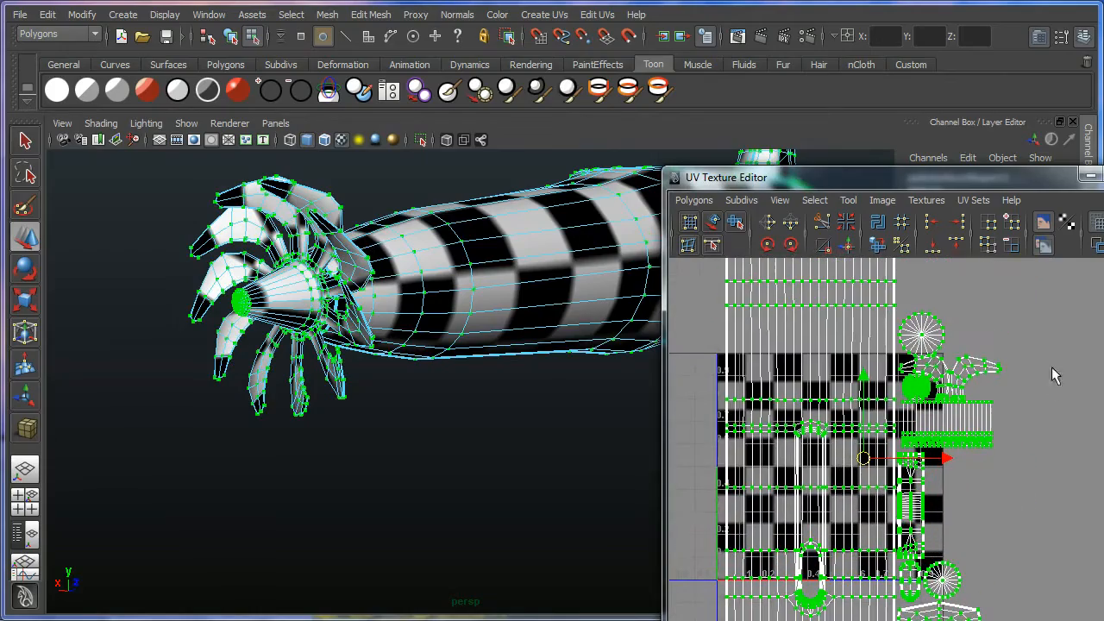
Scale all the shells down further and move them toward the left edge of the texture square.
{"action": "middle_click_drag", "start_coordinate": [818, 444], "coordinate": [883, 431], "text": "alt"}
{"action": "right_click_drag", "start_coordinate": [883, 431], "coordinate": [864, 479], "text": "alt"}
{"action": "key", "text": "r"}
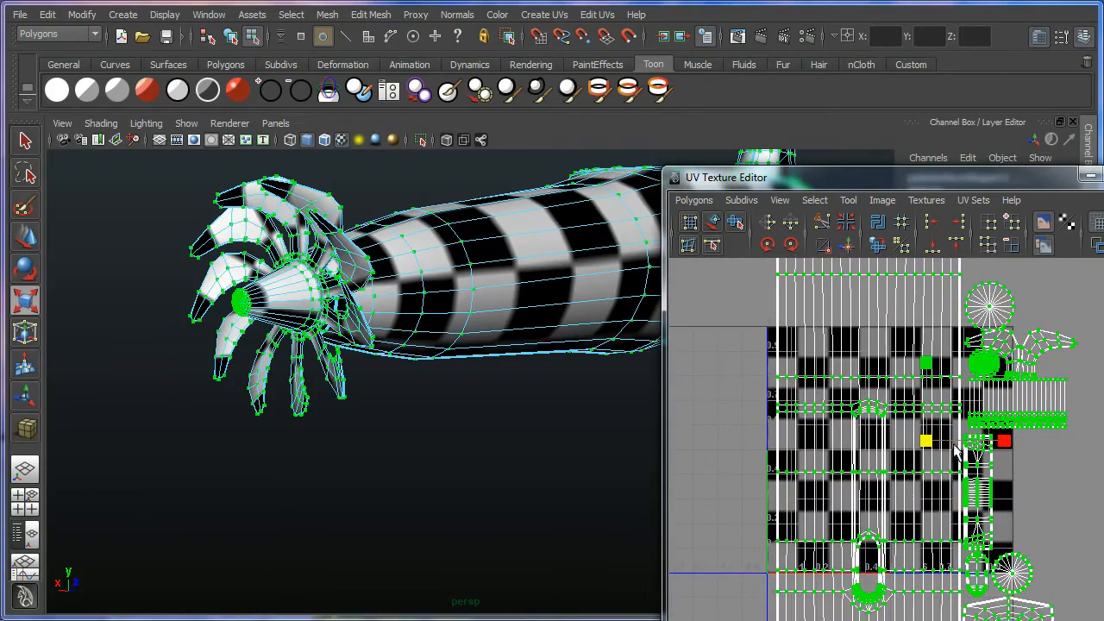
{"action": "left_click_drag", "start_coordinate": [928, 440], "coordinate": [888, 477]}
{"action": "key", "text": "w"}
{"action": "left_click_drag", "start_coordinate": [936, 447], "coordinate": [851, 452]}
{"action": "right_click_drag", "start_coordinate": [781, 456], "coordinate": [818, 449], "text": "alt"}
{"action": "middle_click_drag", "start_coordinate": [818, 448], "coordinate": [907, 438], "text": "alt"}
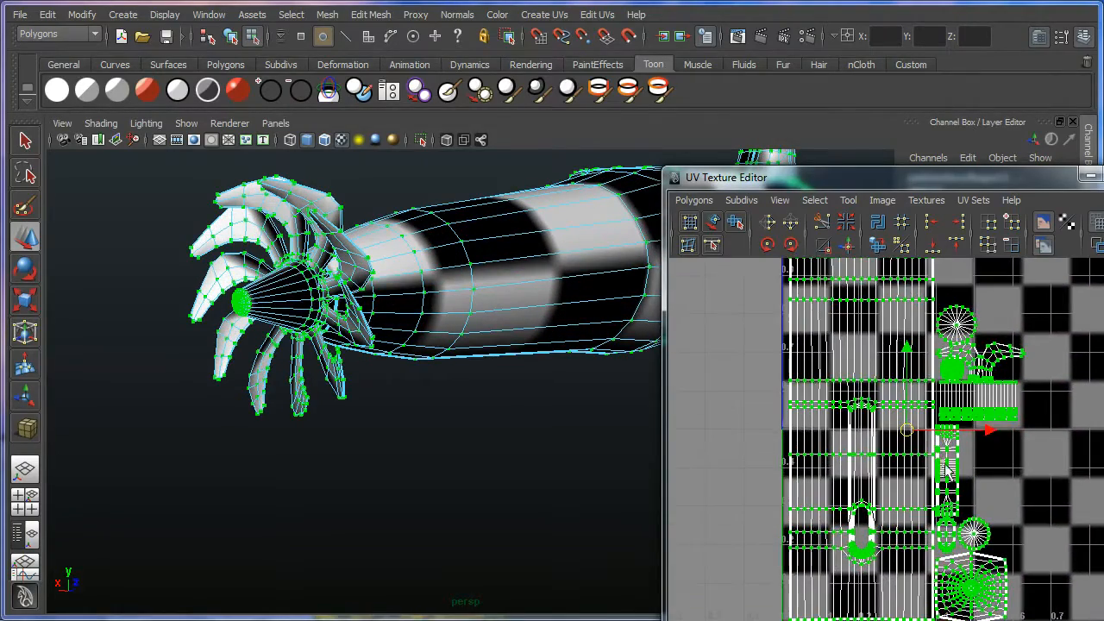
Shrink all the shells until the hull's shell fits the texture square's height and shift them slightly within the square.
{"action": "key", "text": "r"}
{"action": "left_click_drag", "start_coordinate": [904, 434], "coordinate": [900, 437]}
{"action": "middle_click_drag", "start_coordinate": [899, 436], "coordinate": [861, 471], "text": "alt"}
{"action": "right_click_drag", "start_coordinate": [860, 471], "coordinate": [828, 436], "text": "alt"}
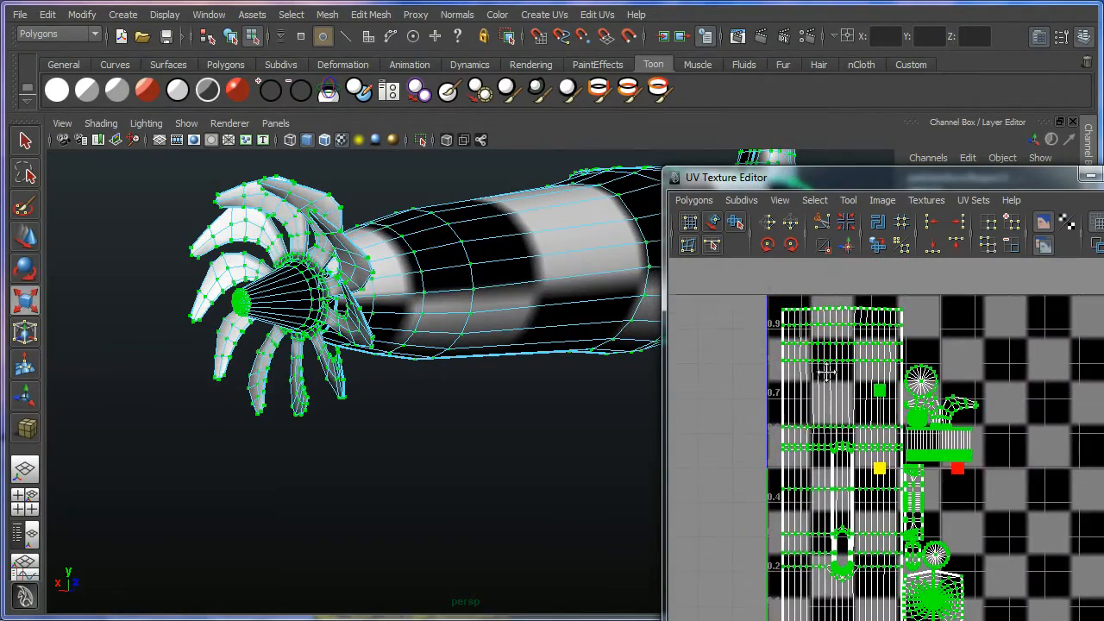
{"action": "middle_click_drag", "start_coordinate": [830, 438], "coordinate": [829, 401], "text": "alt"}
{"action": "key", "text": "w"}
{"action": "left_click_drag", "start_coordinate": [873, 424], "coordinate": [868, 428]}
Fine-tune the scale of all the shells to fill the texture square's height and return to object mode.
{"action": "right_click_drag", "start_coordinate": [871, 433], "coordinate": [859, 445], "text": "alt"}
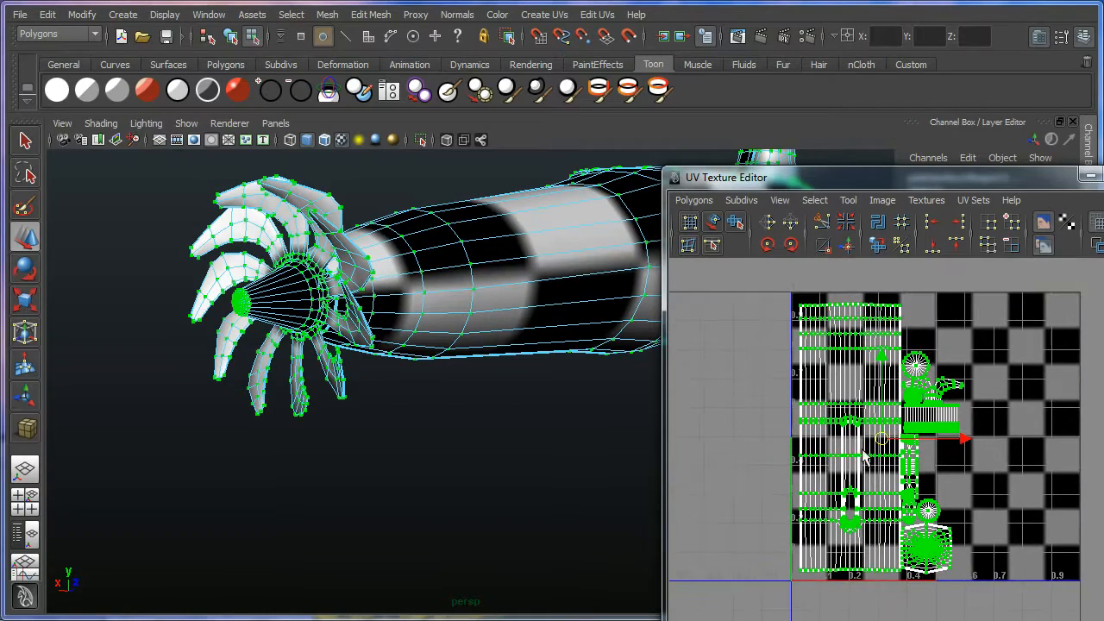
{"action": "middle_click_drag", "start_coordinate": [859, 445], "coordinate": [847, 467], "text": "alt"}
{"action": "key", "text": "r"}
{"action": "left_click_drag", "start_coordinate": [872, 467], "coordinate": [866, 459]}
{"action": "middle_click_drag", "start_coordinate": [970, 448], "coordinate": [885, 440], "text": "alt"}
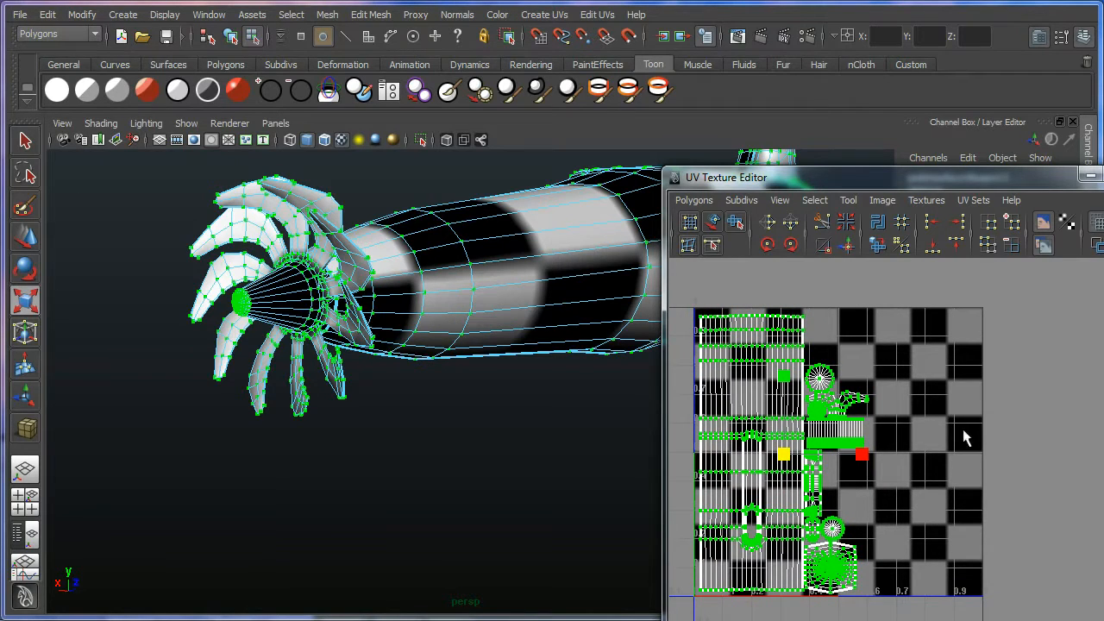
{"action": "key", "text": "F8"}
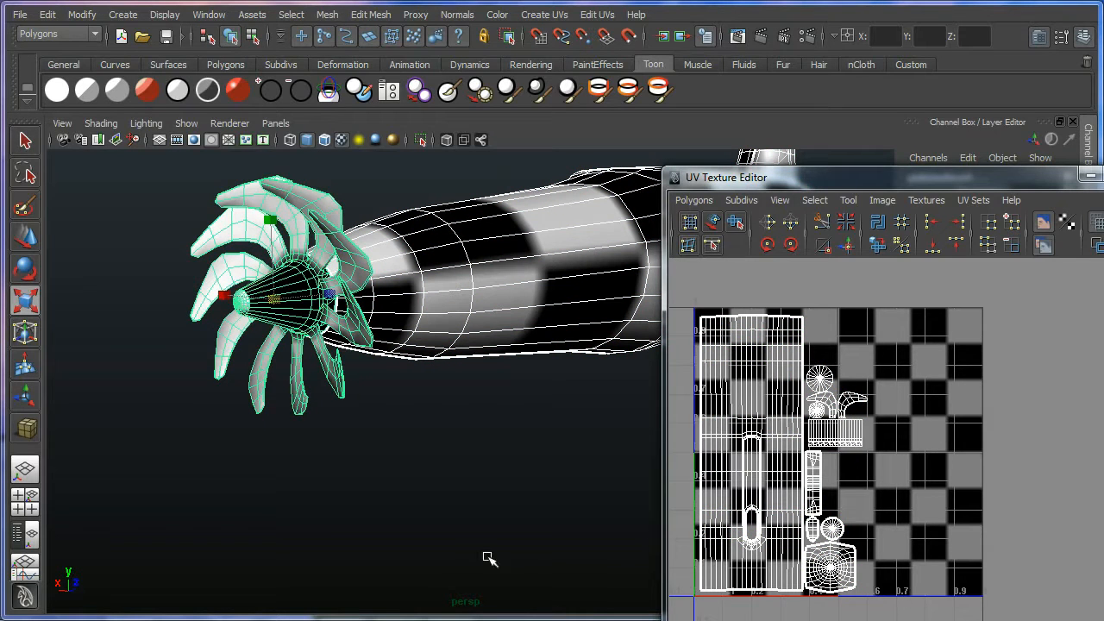
Examine the checker pattern over the whole submarine from the propeller to the bow.
{"action": "key", "text": "alt+Tab"}
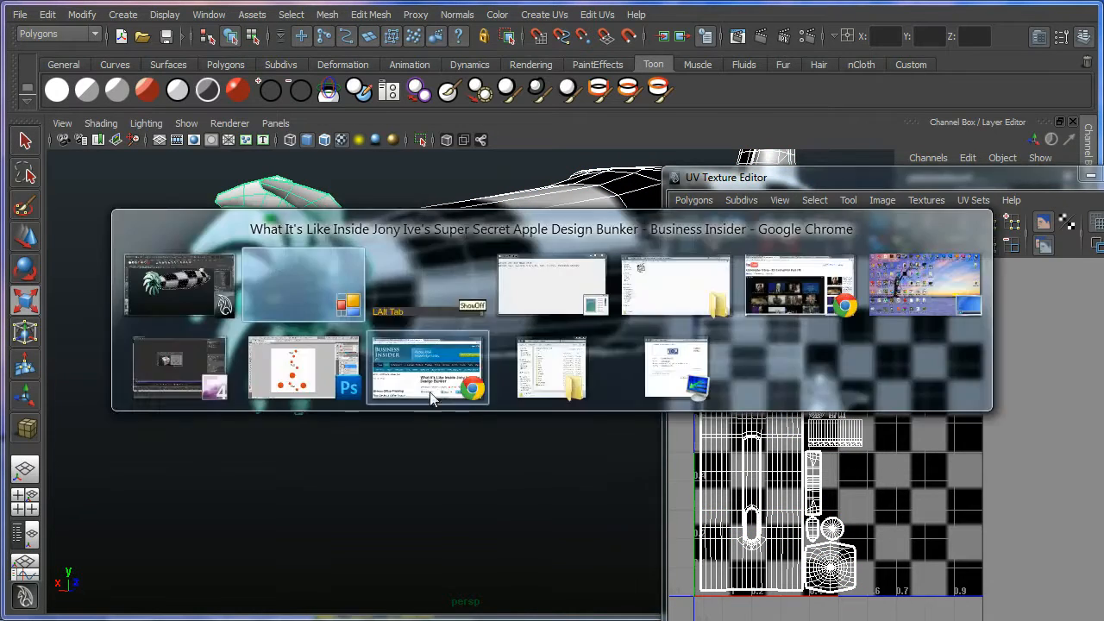
{"action": "left_click", "coordinate": [390, 291], "text": "alt"}
{"action": "left_click_drag", "start_coordinate": [515, 459], "coordinate": [484, 482], "text": "alt"}
{"action": "right_click_drag", "start_coordinate": [484, 481], "coordinate": [439, 382], "text": "alt"}
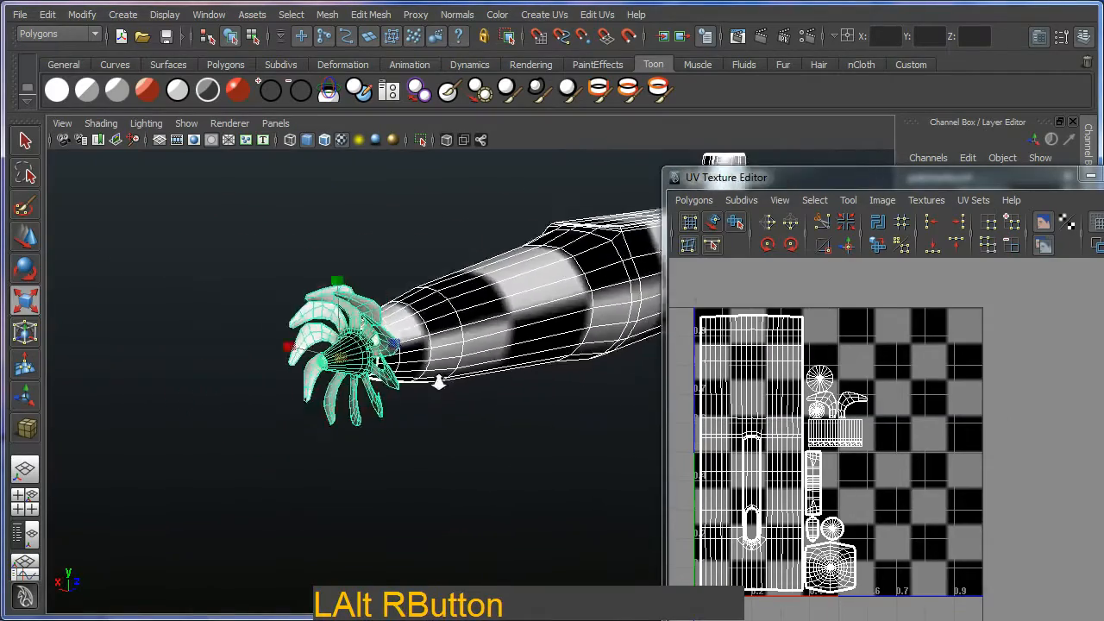
{"action": "left_click_drag", "start_coordinate": [439, 382], "coordinate": [625, 364], "text": "alt"}
{"action": "right_click_drag", "start_coordinate": [625, 364], "coordinate": [604, 371], "text": "alt"}
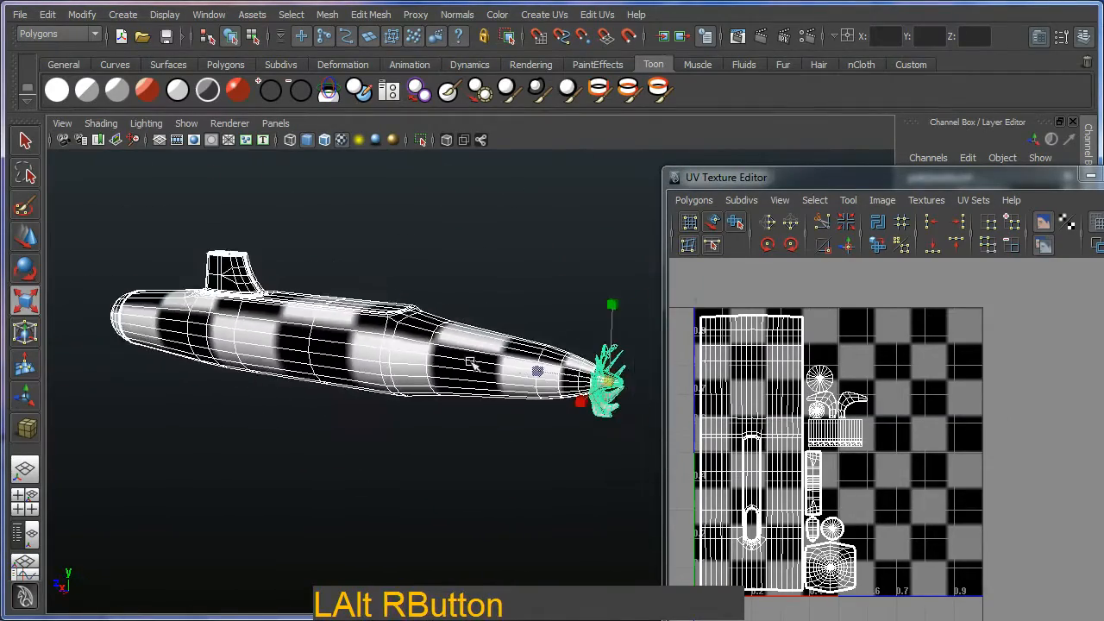
Save the scene under a new file name, sub_uvd01.mb, in the project's scenes folder.
{"action": "left_click_drag", "start_coordinate": [604, 371], "coordinate": [207, 380], "text": "alt"}
{"action": "middle_click_drag", "start_coordinate": [207, 379], "coordinate": [239, 394], "text": "alt"}
{"action": "right_click_drag", "start_coordinate": [239, 395], "coordinate": [415, 352], "text": "alt"}
{"action": "key", "text": "ctrl"}
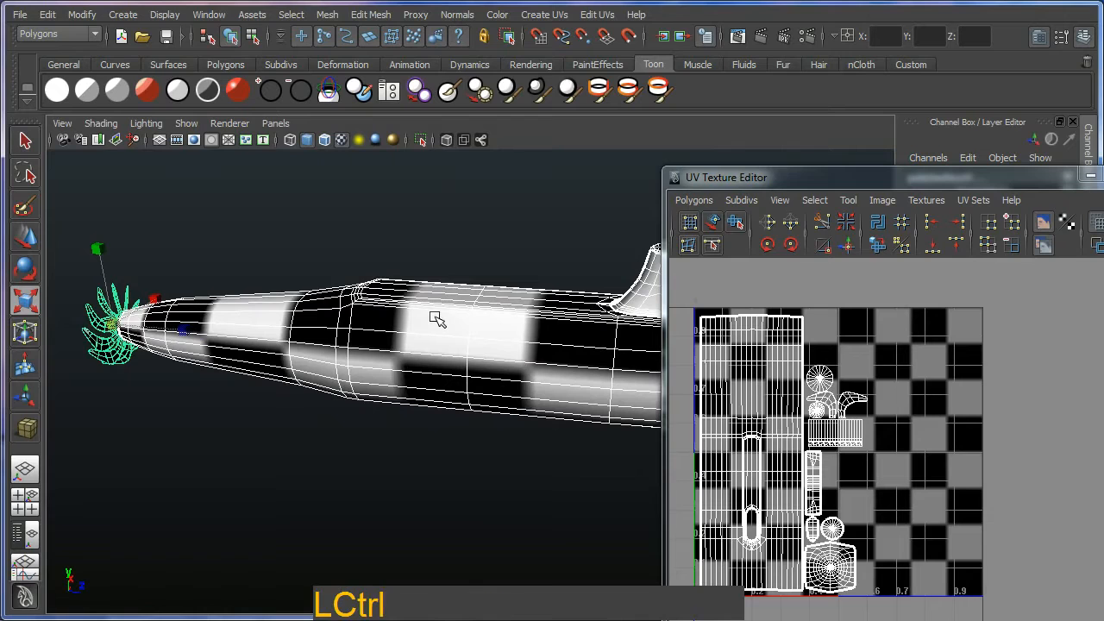
{"action": "left_click", "coordinate": [19, 14]}
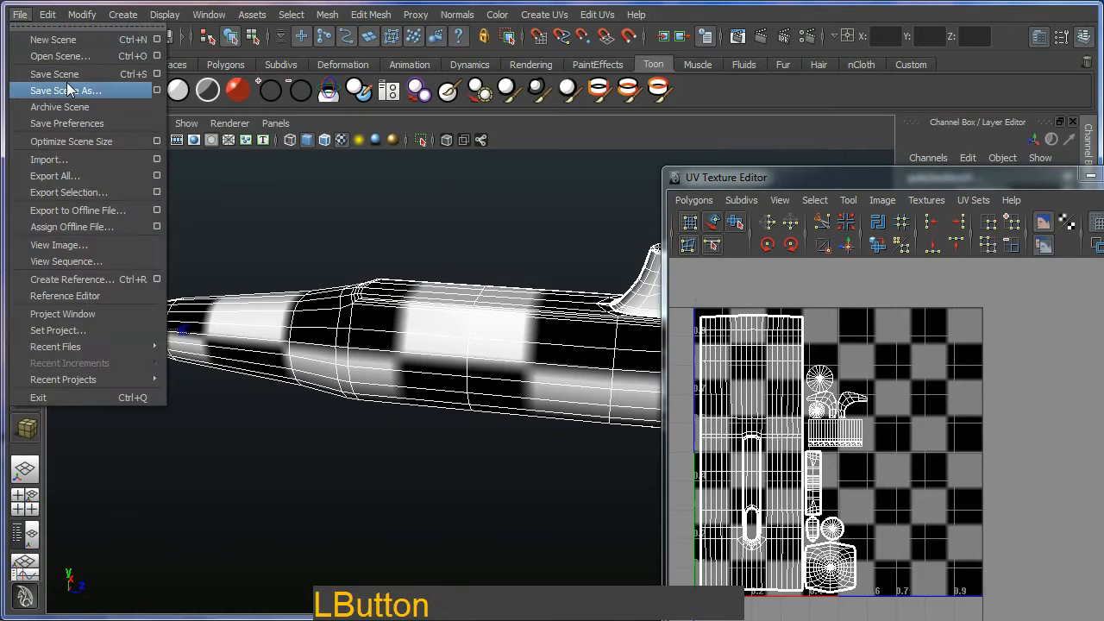
{"action": "left_click", "coordinate": [66, 82]}
{"action": "left_click", "coordinate": [424, 188]}
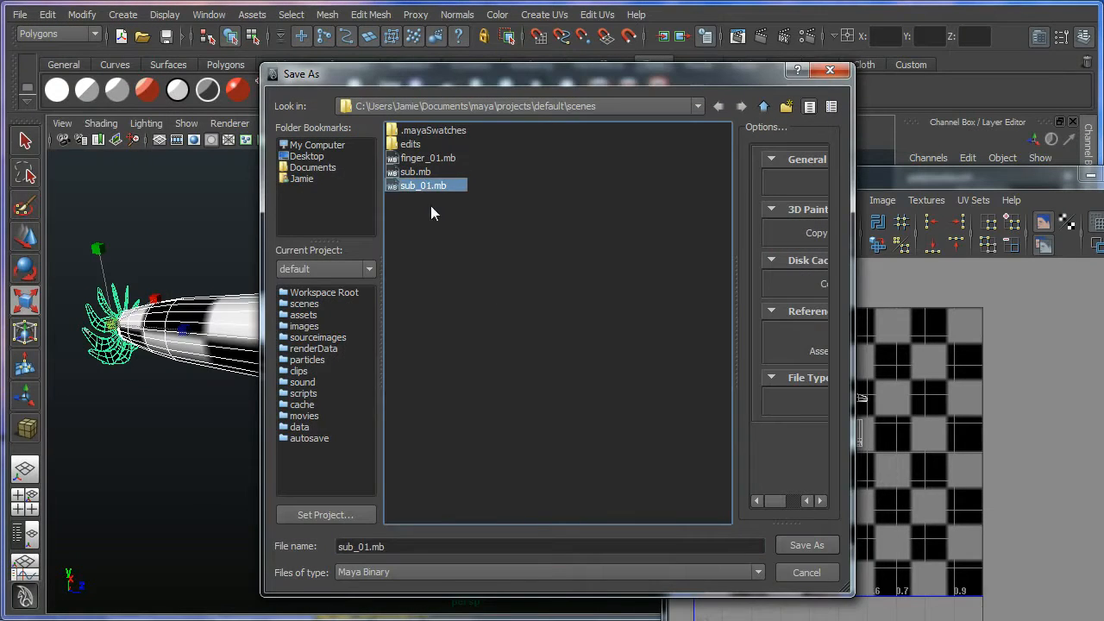
{"action": "left_click", "coordinate": [368, 547]}
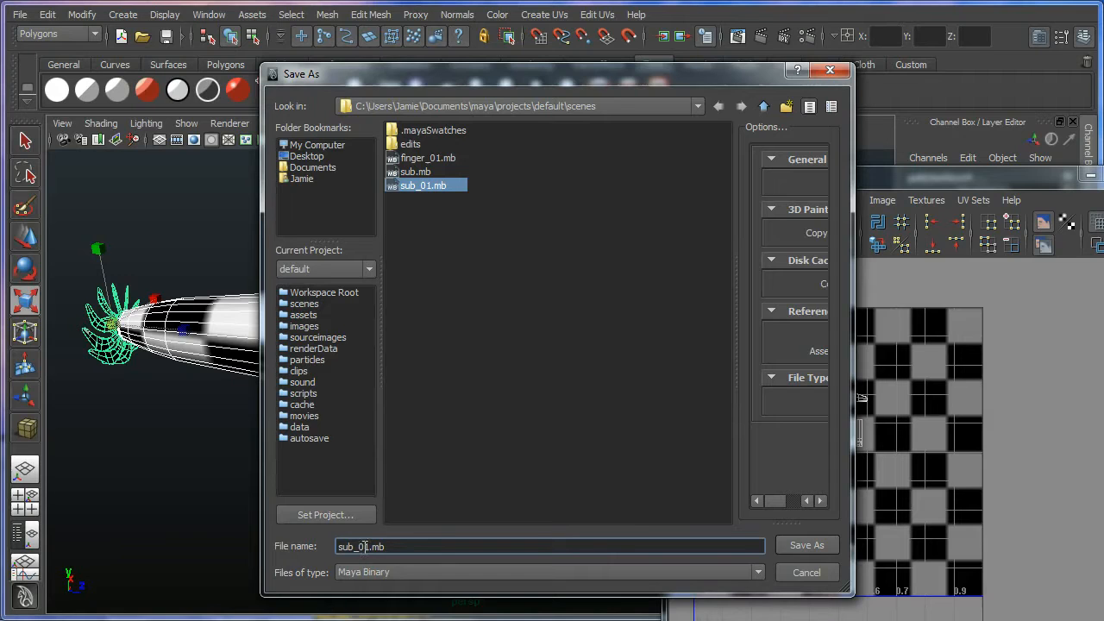
{"action": "type", "text": "vd"}
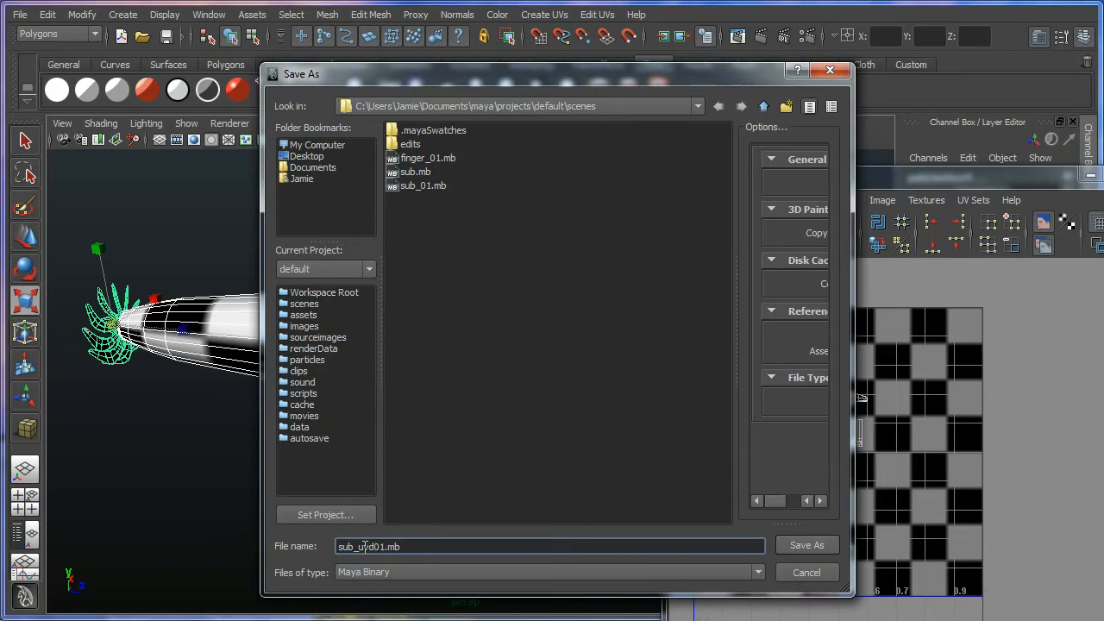
{"action": "key", "text": "Return"}
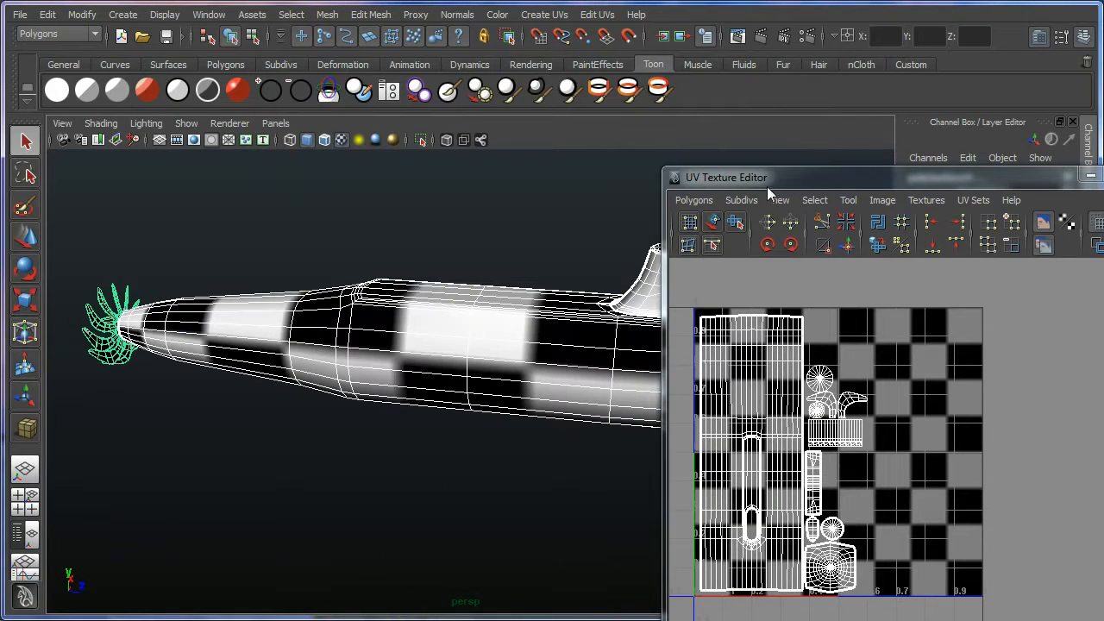
Export a UV snapshot of the shells to the project's images folder with the file name outUVsub.
{"action": "left_click", "coordinate": [693, 199]}
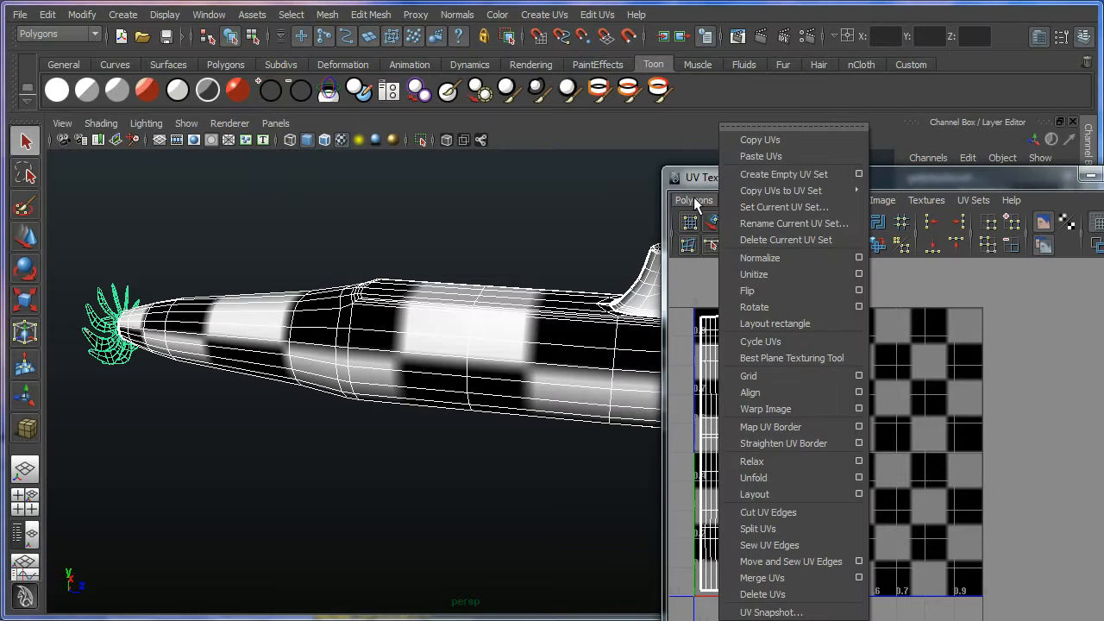
{"action": "left_click", "coordinate": [765, 613]}
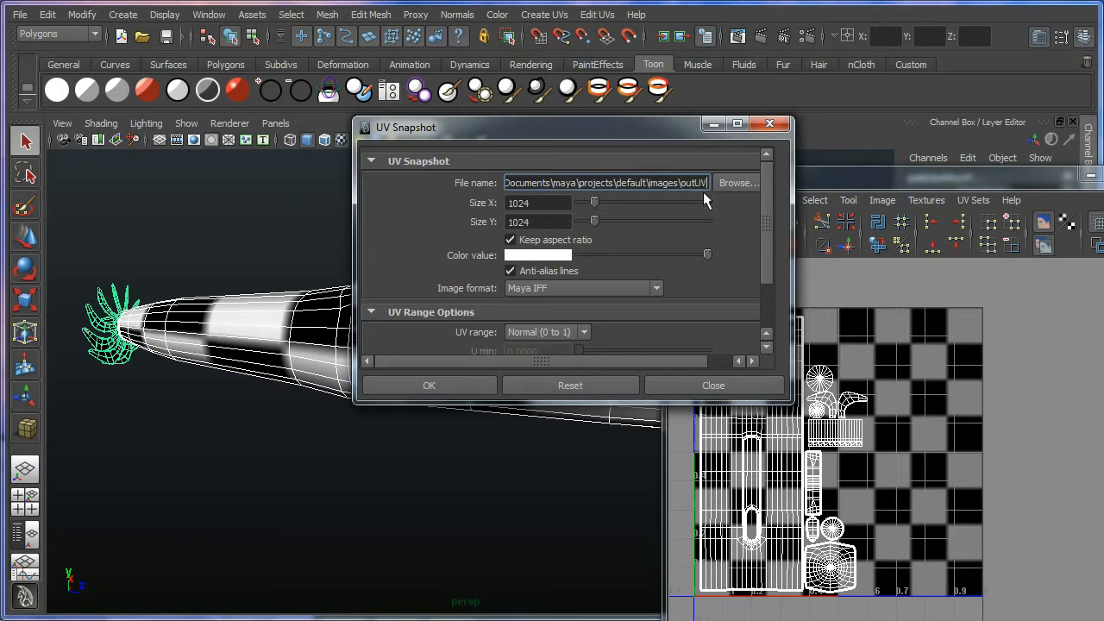
{"action": "type", "text": "sub"}
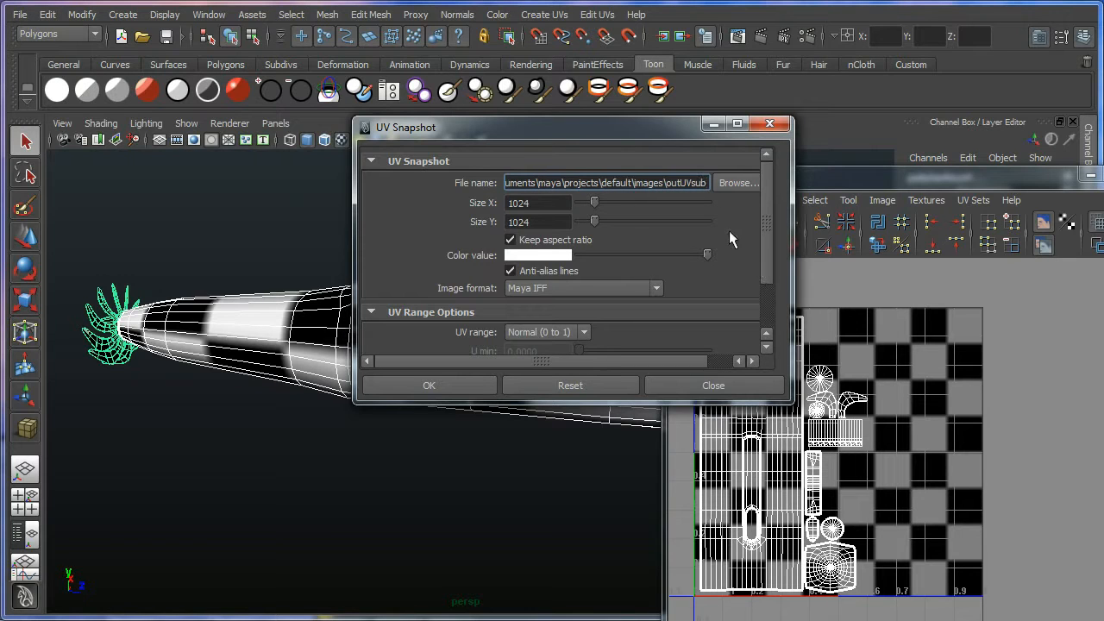
{"action": "left_click", "coordinate": [438, 384]}
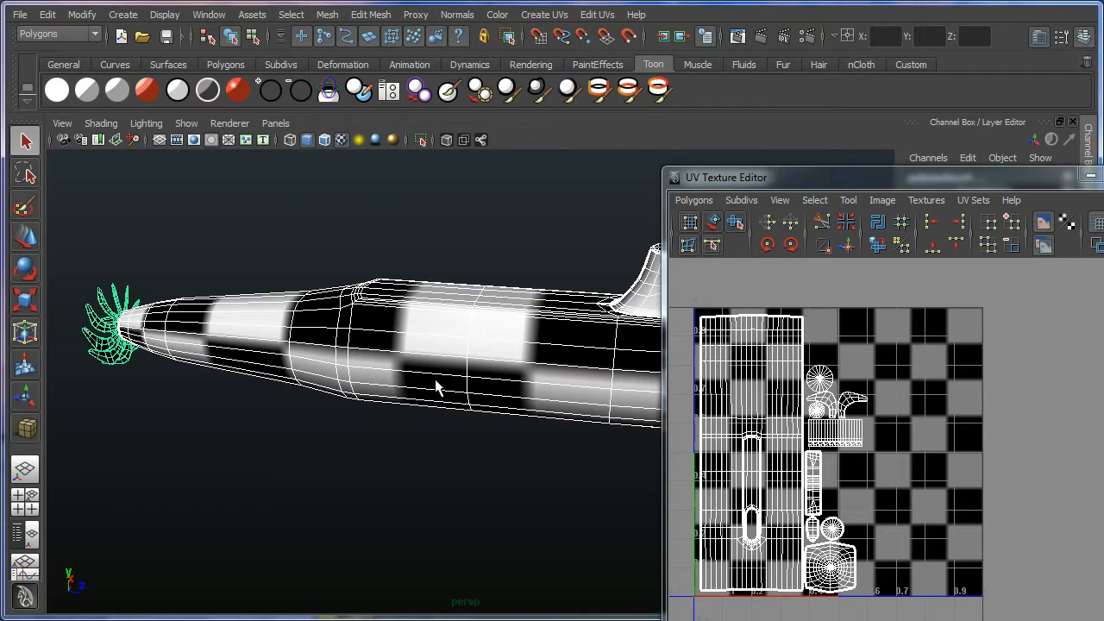
Switch to Photoshop and open the outUVsub snapshot from the project's images folder.
{"action": "key", "text": "alt+Tab"}
{"action": "key", "text": "alt+Tab"}
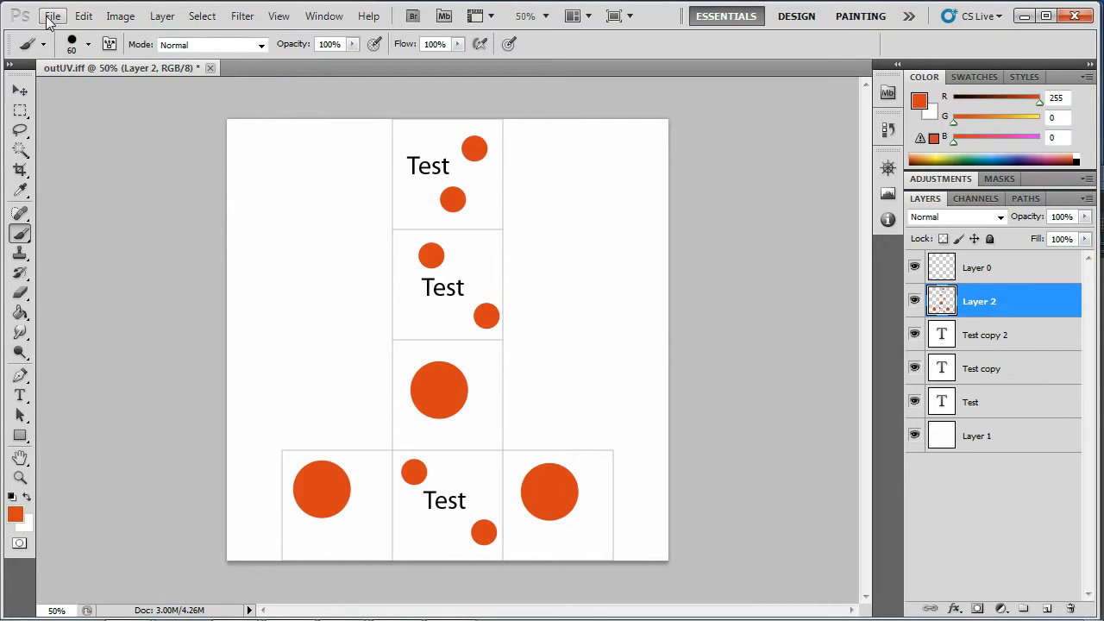
{"action": "left_click", "coordinate": [49, 17]}
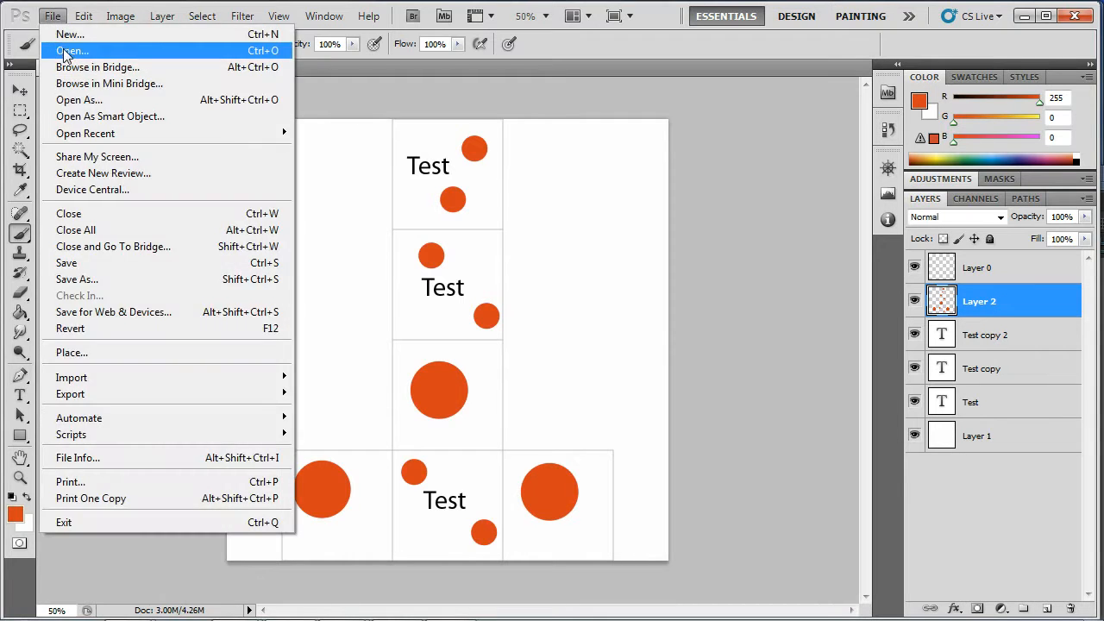
{"action": "left_click", "coordinate": [68, 51]}
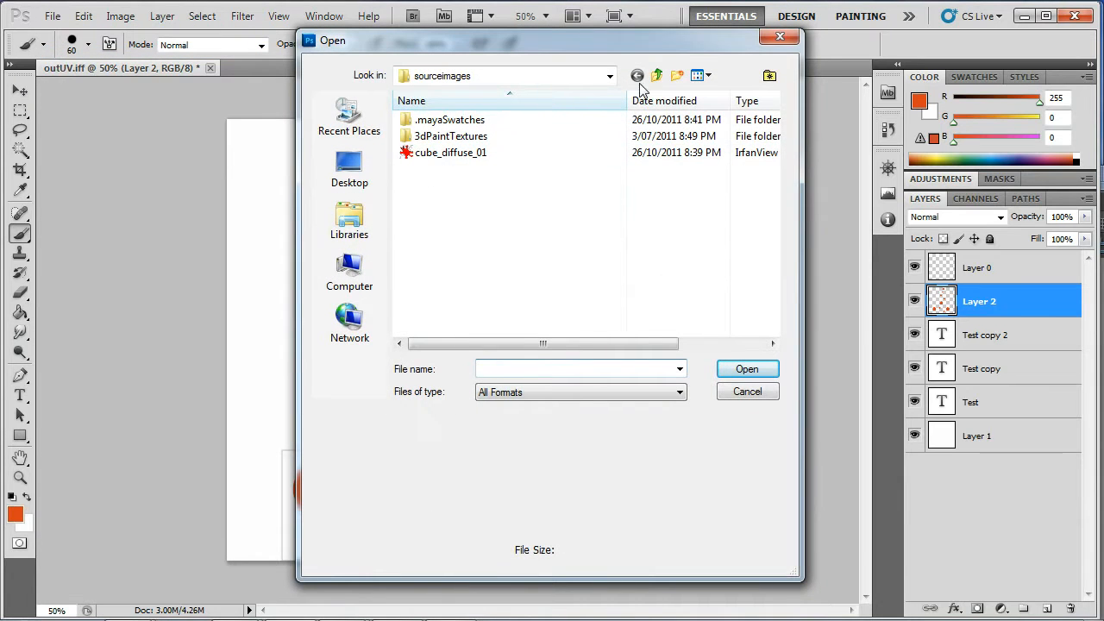
{"action": "left_click", "coordinate": [657, 76]}
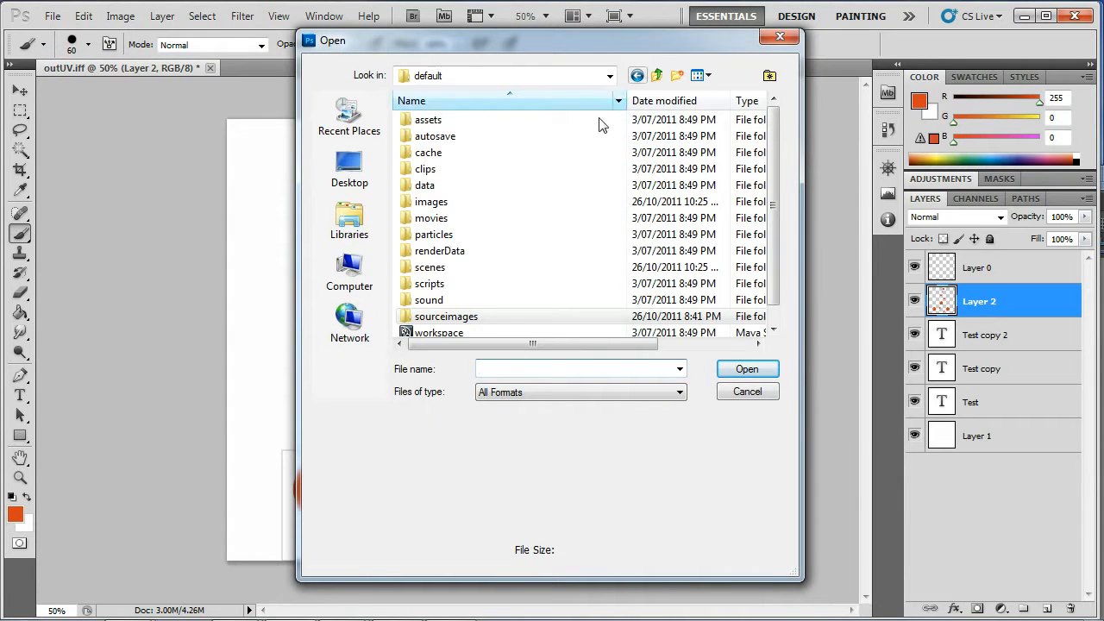
{"action": "double_click", "coordinate": [436, 204]}
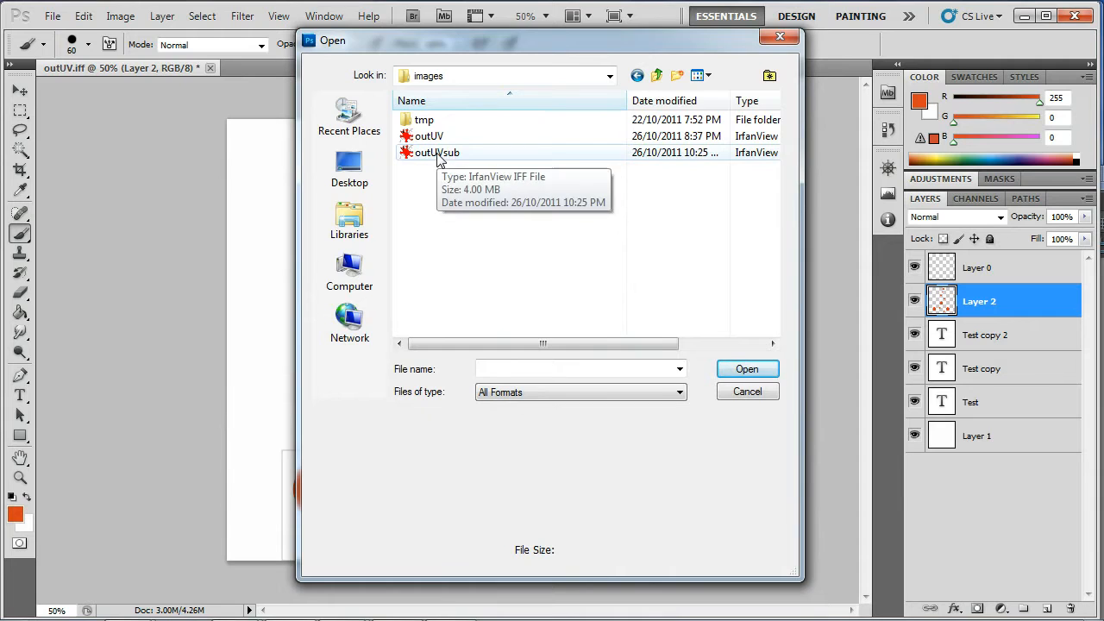
{"action": "double_click", "coordinate": [437, 156]}
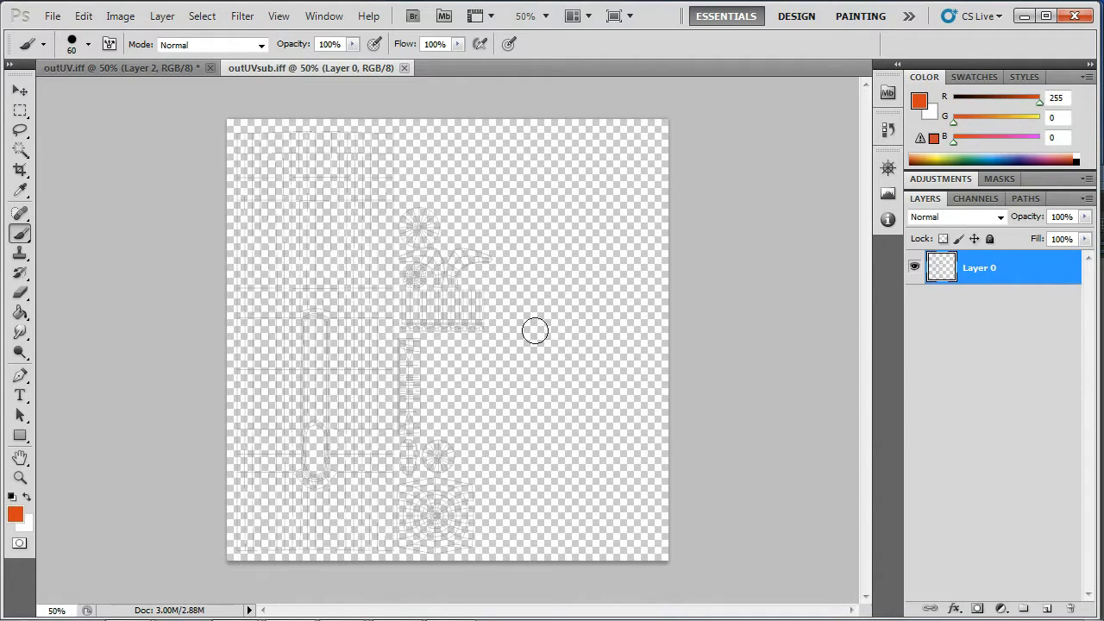
Darken the UV lines with a Levels adjustment, setting the input white level to 219 and the output white level to 36.
{"action": "left_click", "coordinate": [203, 15]}
{"action": "mouse_move", "coordinate": [120, 16]}
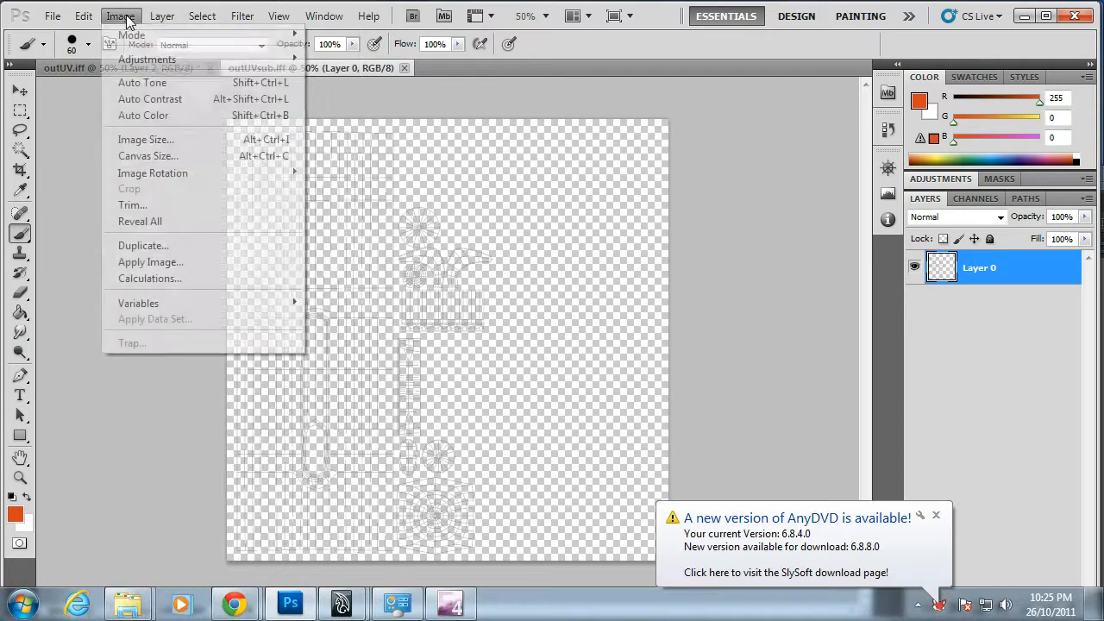
{"action": "mouse_move", "coordinate": [144, 63]}
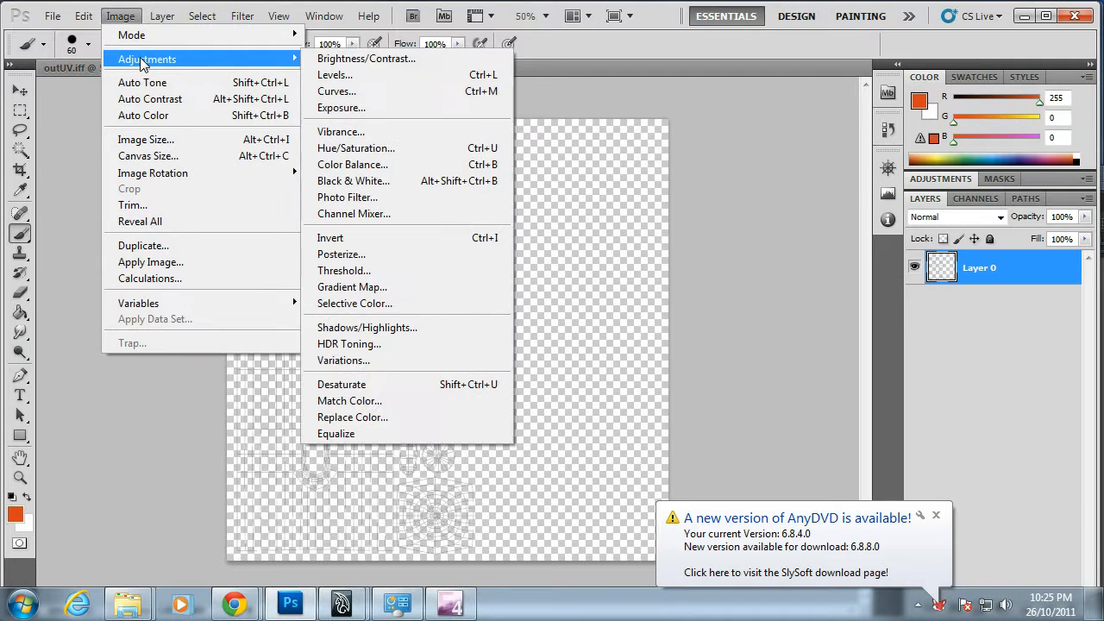
{"action": "left_click", "coordinate": [931, 514]}
{"action": "left_click", "coordinate": [120, 16]}
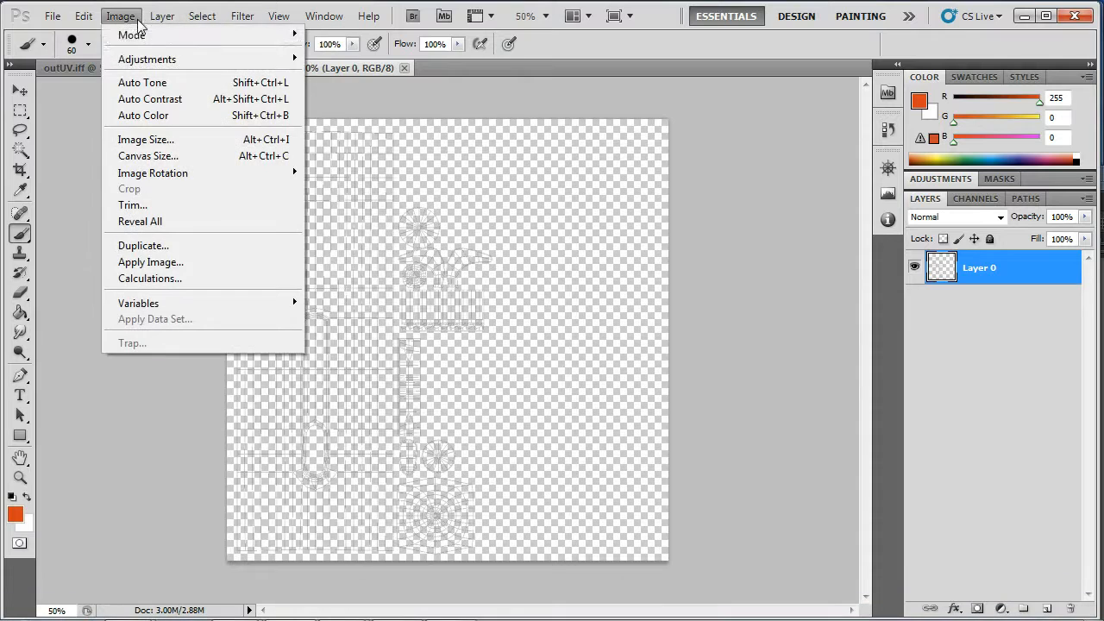
{"action": "mouse_move", "coordinate": [146, 59]}
{"action": "left_click", "coordinate": [358, 75]}
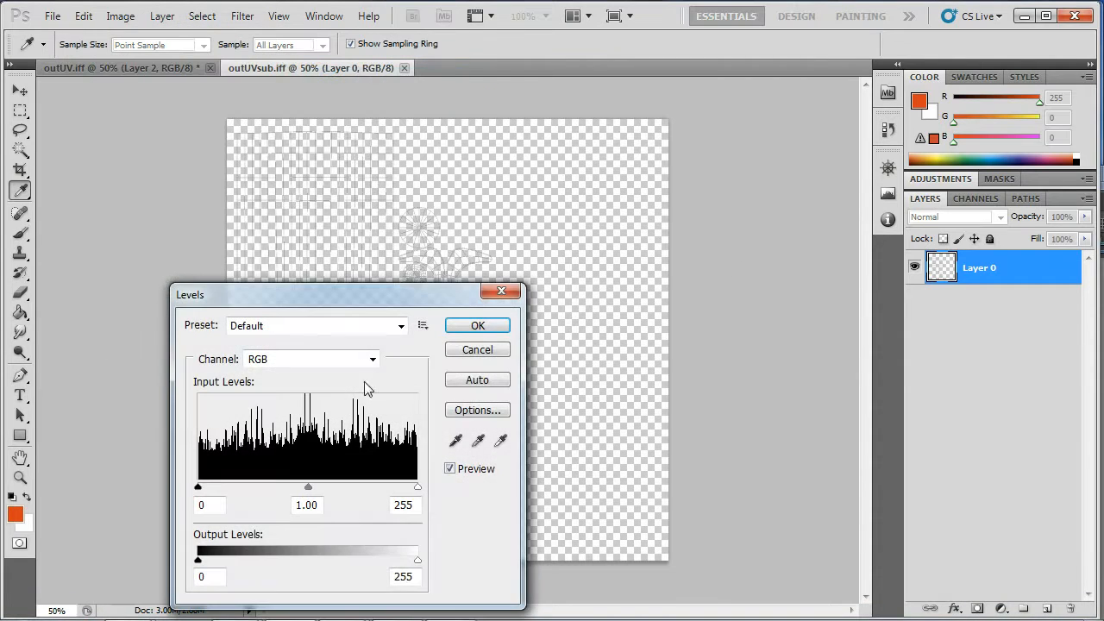
{"action": "left_click_drag", "start_coordinate": [305, 290], "coordinate": [750, 170]}
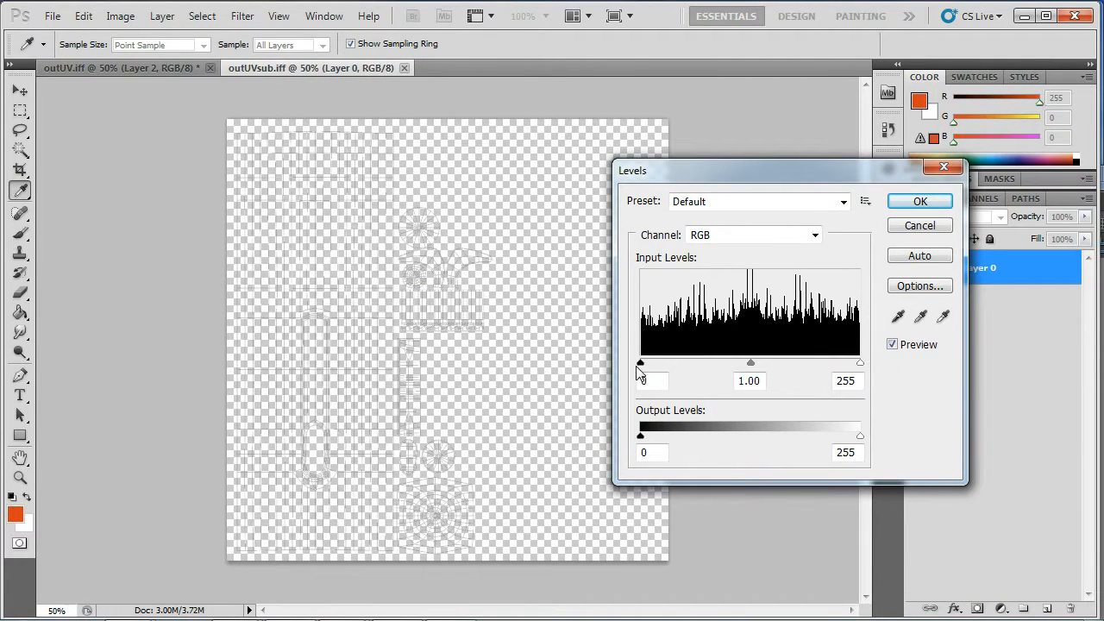
{"action": "left_click_drag", "start_coordinate": [854, 447], "coordinate": [686, 432]}
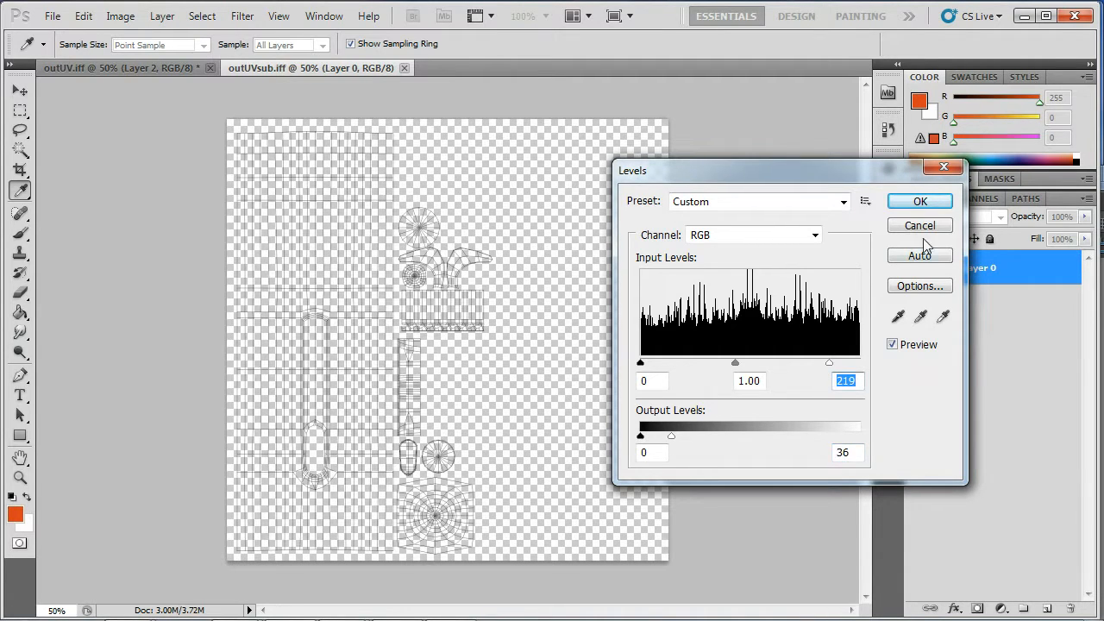
{"action": "left_click", "coordinate": [909, 205]}
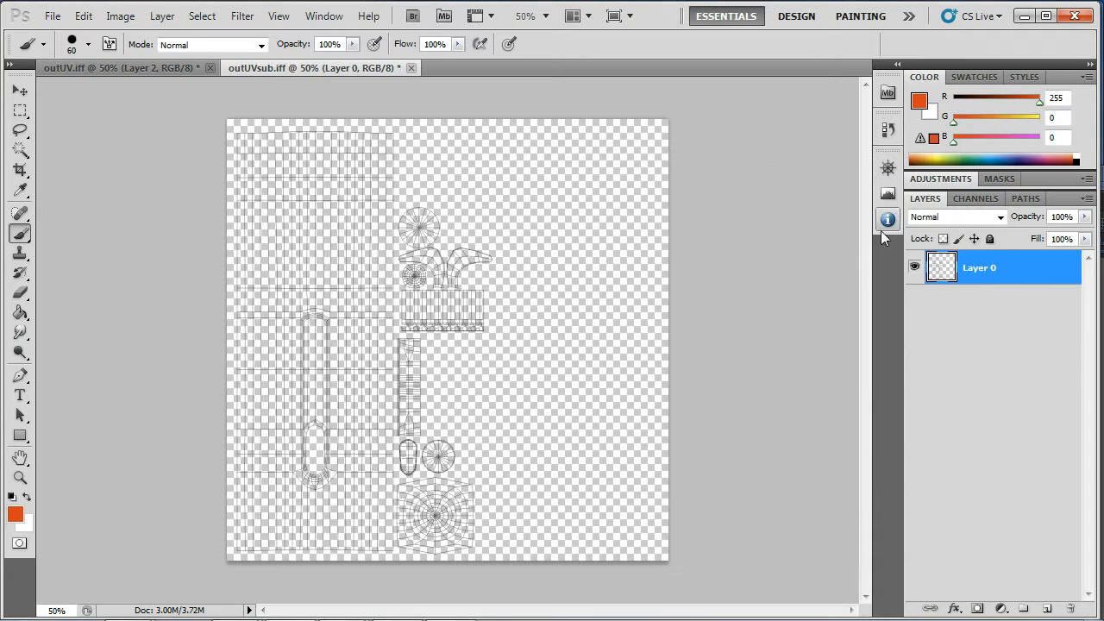
Rename the snapshot's layer as uv Layer and lock it completely.
{"action": "double_click", "coordinate": [983, 269]}
{"action": "type", "text": "uv Lay"}
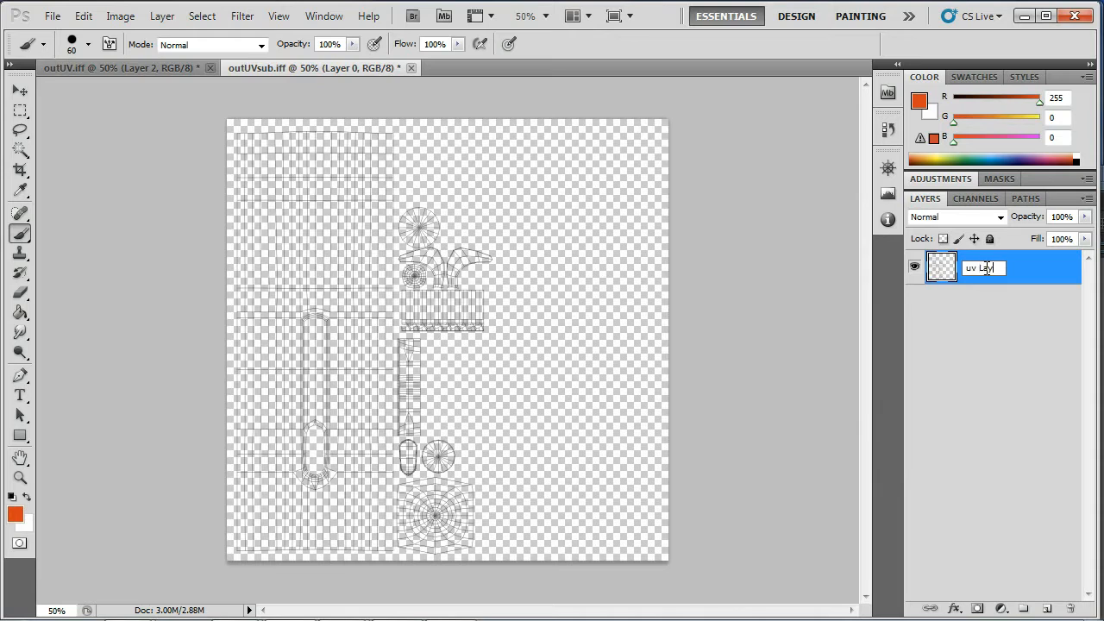
{"action": "type", "text": "er"}
{"action": "key", "text": "Return"}
{"action": "left_click", "coordinate": [989, 239]}
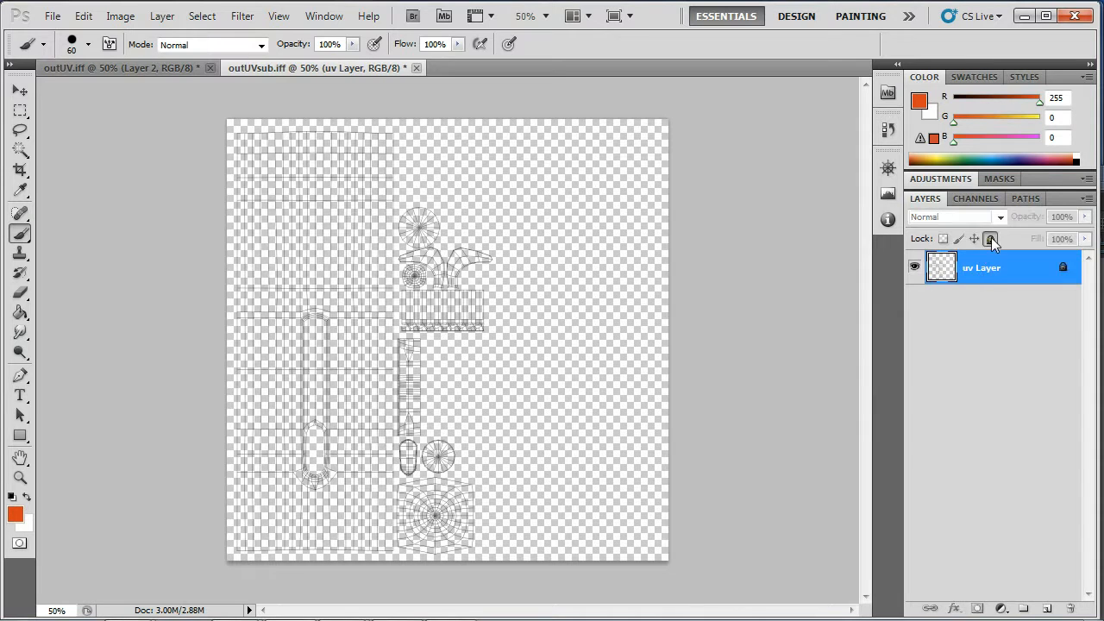
Add a new layer beneath the uv Layer and fill it with white using the Paint Bucket.
{"action": "left_click", "coordinate": [1047, 609]}
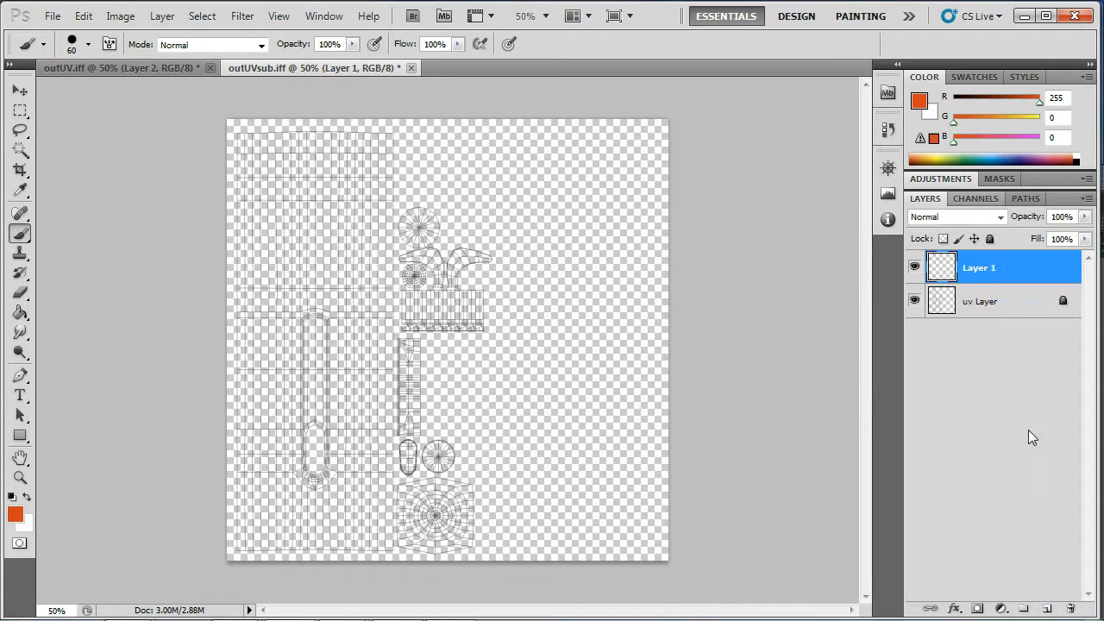
{"action": "left_click_drag", "start_coordinate": [991, 276], "coordinate": [997, 343]}
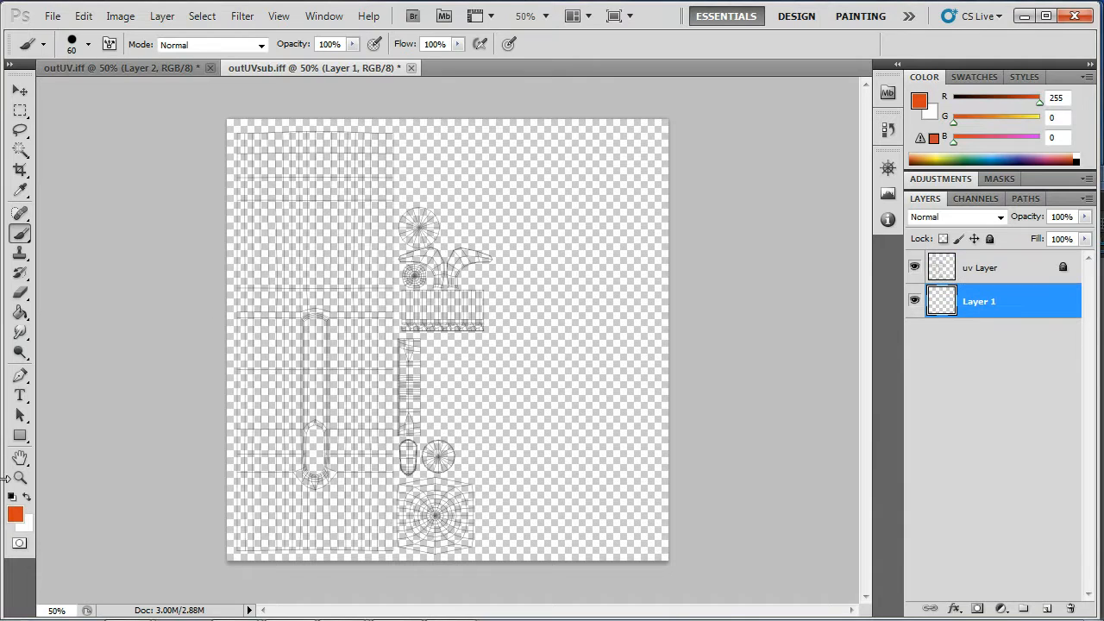
{"action": "left_click", "coordinate": [27, 498]}
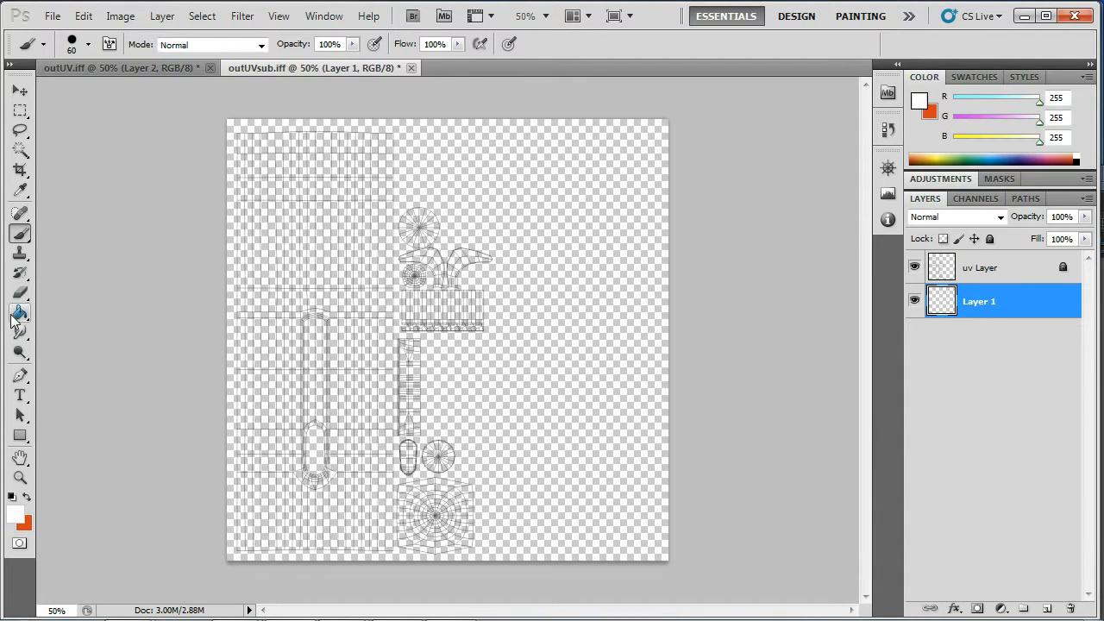
{"action": "left_click", "coordinate": [19, 312]}
{"action": "left_click", "coordinate": [357, 310]}
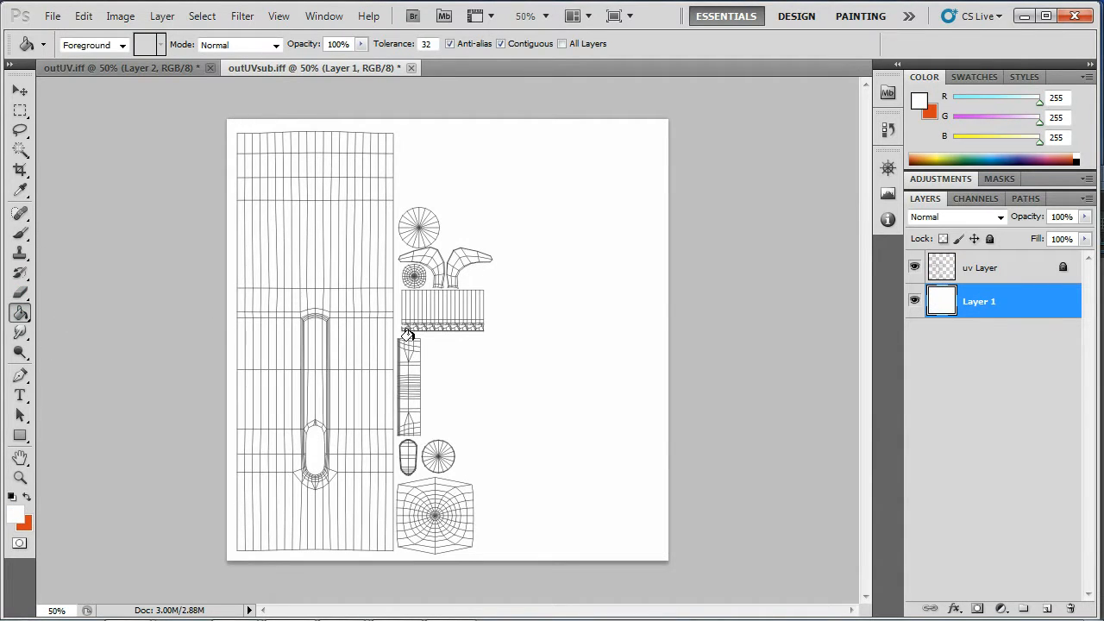
Rename the white layer as BG and lock it completely.
{"action": "double_click", "coordinate": [992, 303]}
{"action": "type", "text": "BH"}
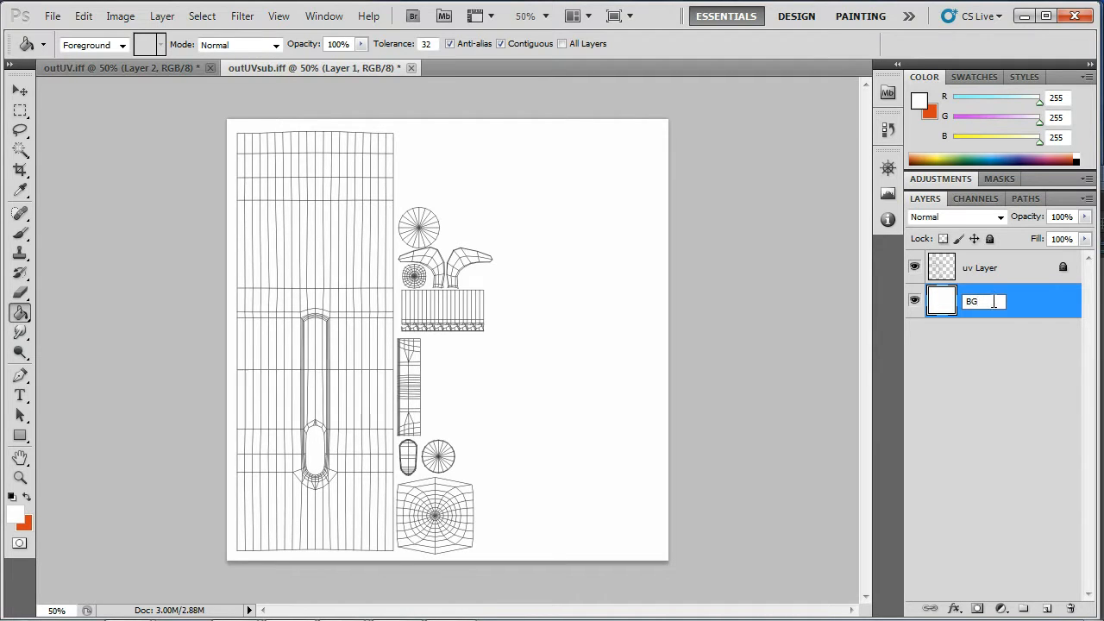
{"action": "key", "text": "Return"}
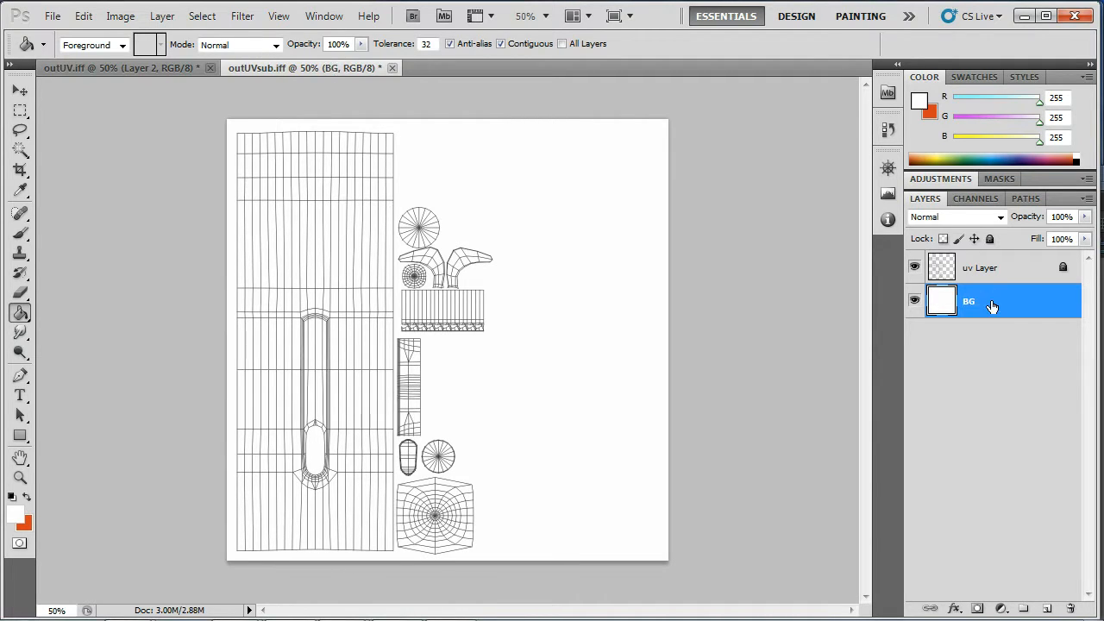
{"action": "left_click", "coordinate": [990, 238]}
Add an empty layer between the uv Layer and BG and activate the Brush tool for painting.
{"action": "left_click", "coordinate": [1045, 609]}
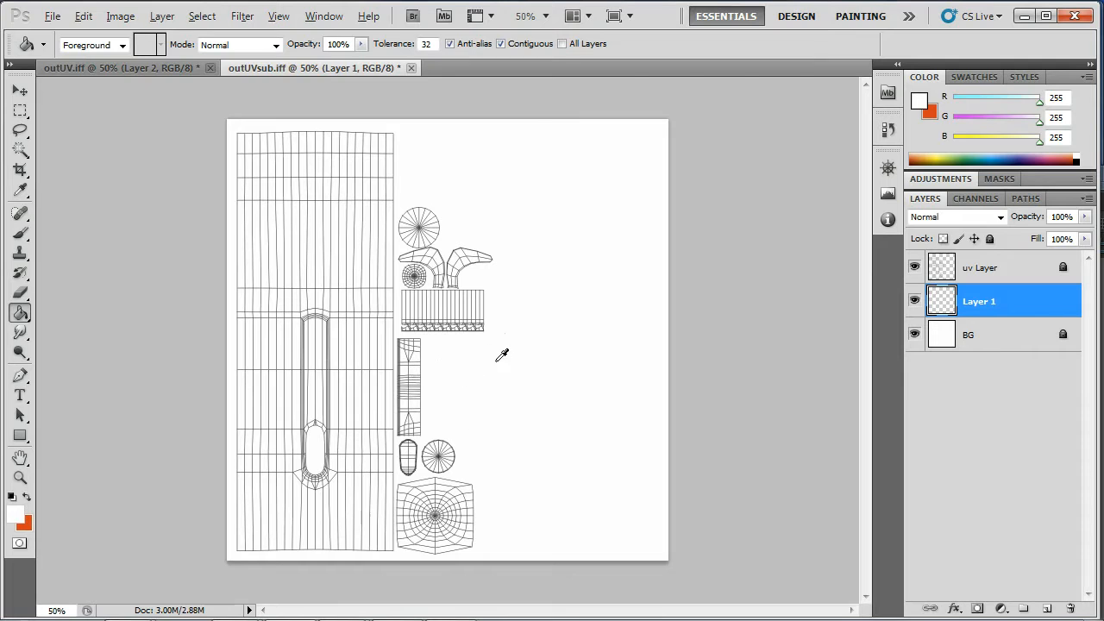
{"action": "key", "text": "alt"}
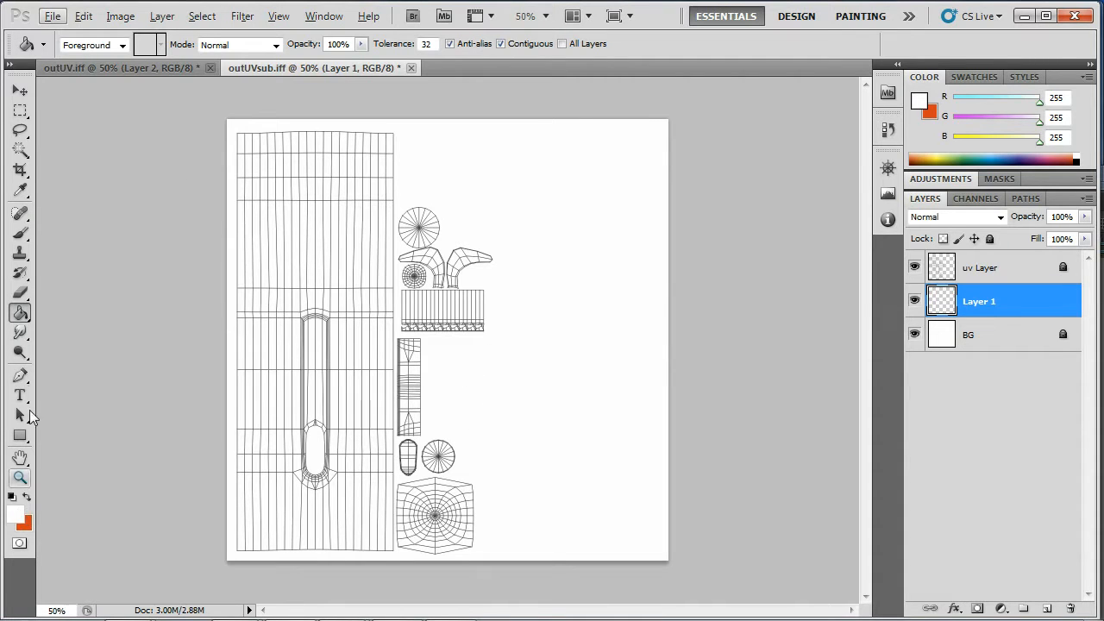
{"action": "left_click", "coordinate": [21, 254]}
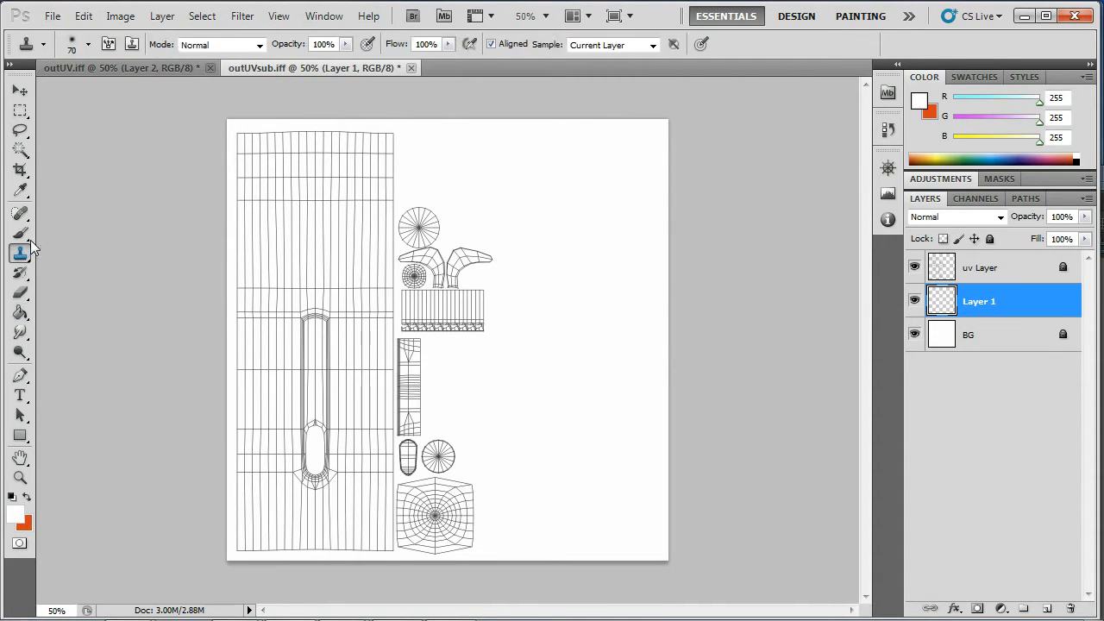
{"action": "left_click", "coordinate": [22, 233]}
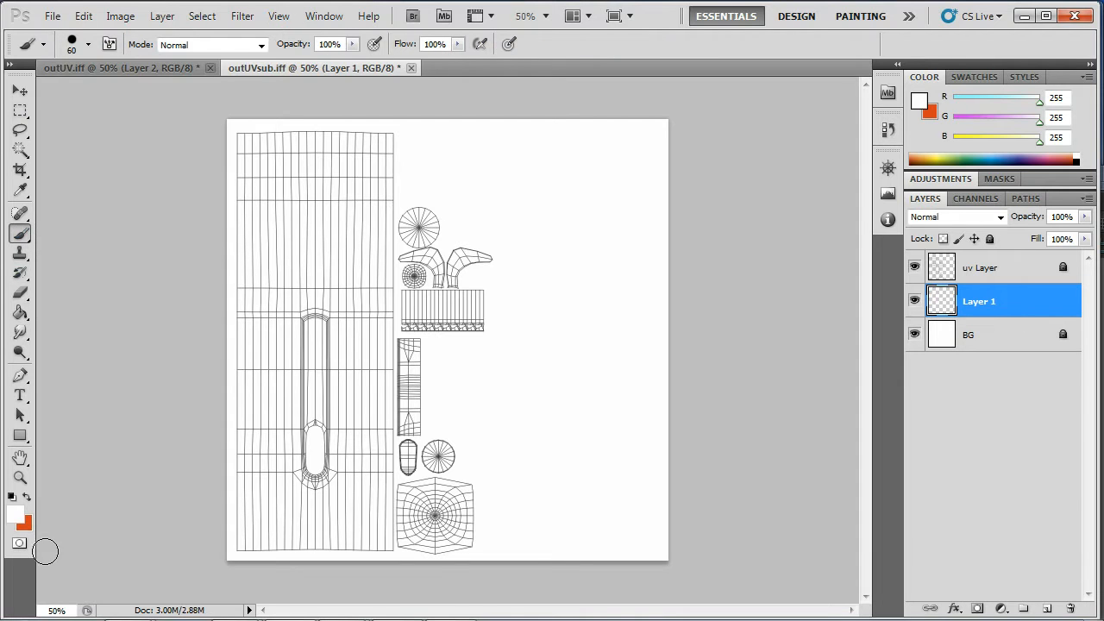
Set the foreground colour to dark green (R 0, G 101, B 31) and return to the Brush tool.
{"action": "left_click", "coordinate": [12, 514]}
{"action": "mouse_move", "coordinate": [794, 325]}
{"action": "left_mouse_down"}
{"action": "mouse_move", "coordinate": [869, 364]}
{"action": "mouse_move", "coordinate": [653, 314]}
{"action": "mouse_move", "coordinate": [924, 207]}
{"action": "mouse_move", "coordinate": [832, 217]}
{"action": "mouse_move", "coordinate": [867, 212]}
{"action": "mouse_move", "coordinate": [902, 284]}
{"action": "mouse_move", "coordinate": [919, 263]}
{"action": "left_mouse_up"}
{"action": "left_click", "coordinate": [932, 342]}
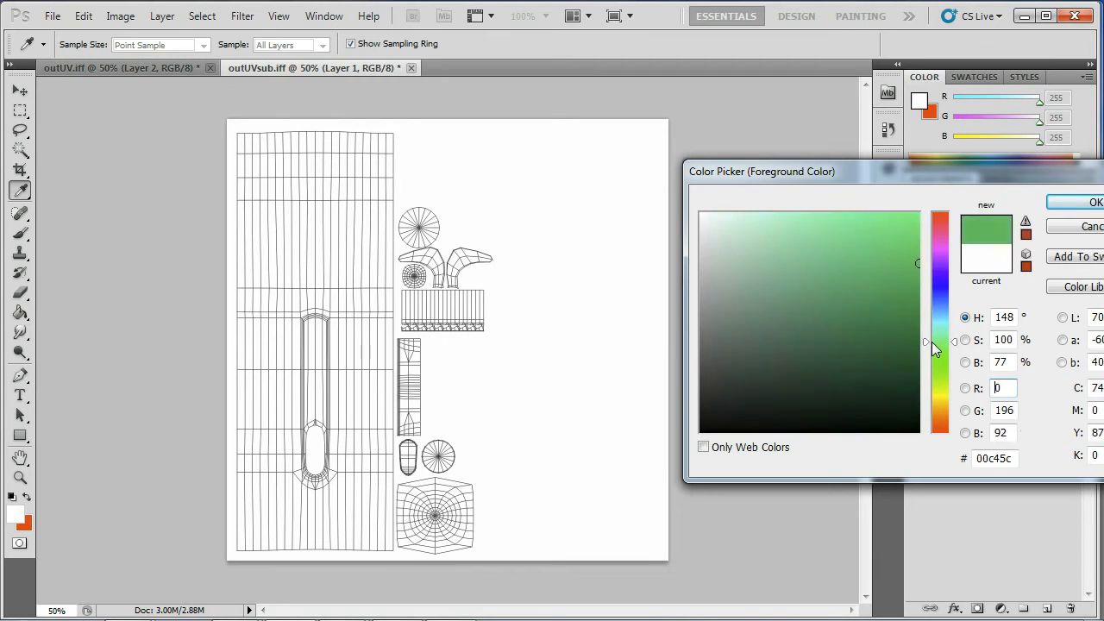
{"action": "mouse_move", "coordinate": [931, 341]}
{"action": "left_mouse_down"}
{"action": "mouse_move", "coordinate": [938, 292]}
{"action": "mouse_move", "coordinate": [937, 349]}
{"action": "left_mouse_up"}
{"action": "mouse_move", "coordinate": [919, 310]}
{"action": "left_mouse_down"}
{"action": "mouse_move", "coordinate": [927, 355]}
{"action": "mouse_move", "coordinate": [924, 344]}
{"action": "left_mouse_up"}
{"action": "left_click", "coordinate": [1091, 202]}
{"action": "key", "text": "b"}
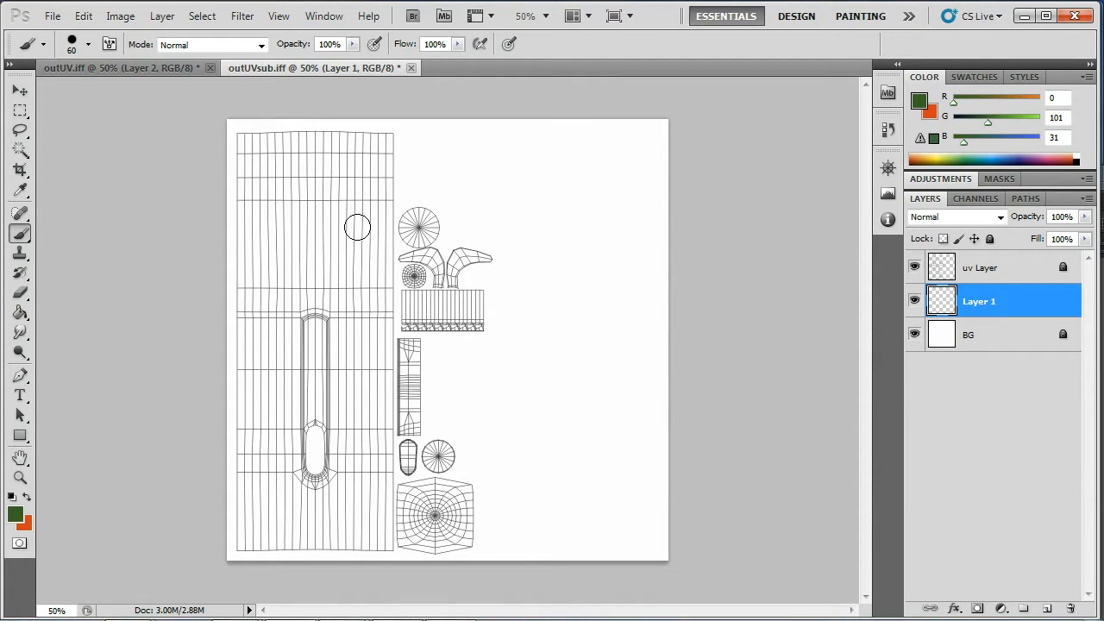
Enlarge the brush to 100 px, paint soft dark green around the hull shell's edges and over the lower small shells, and undo the last stroke.
{"action": "key", "text": "period"}
{"action": "key", "text": "bracketright"}
{"action": "key", "text": "bracketright"}
{"action": "key", "text": "bracketright"}
{"action": "key", "text": "bracketright"}
{"action": "left_click_drag", "start_coordinate": [247, 142], "coordinate": [240, 371]}
{"action": "mouse_move", "coordinate": [230, 428]}
{"action": "left_mouse_down"}
{"action": "mouse_move", "coordinate": [245, 548]}
{"action": "mouse_move", "coordinate": [360, 562]}
{"action": "mouse_move", "coordinate": [453, 492]}
{"action": "mouse_move", "coordinate": [487, 537]}
{"action": "mouse_move", "coordinate": [414, 447]}
{"action": "mouse_move", "coordinate": [411, 332]}
{"action": "left_mouse_up"}
{"action": "key", "text": "ctrl+z"}
Switch to a hard round brush and cover the entire hull shell and the lower small shells with solid dark green.
{"action": "left_click", "coordinate": [88, 45]}
{"action": "double_click", "coordinate": [22, 190]}
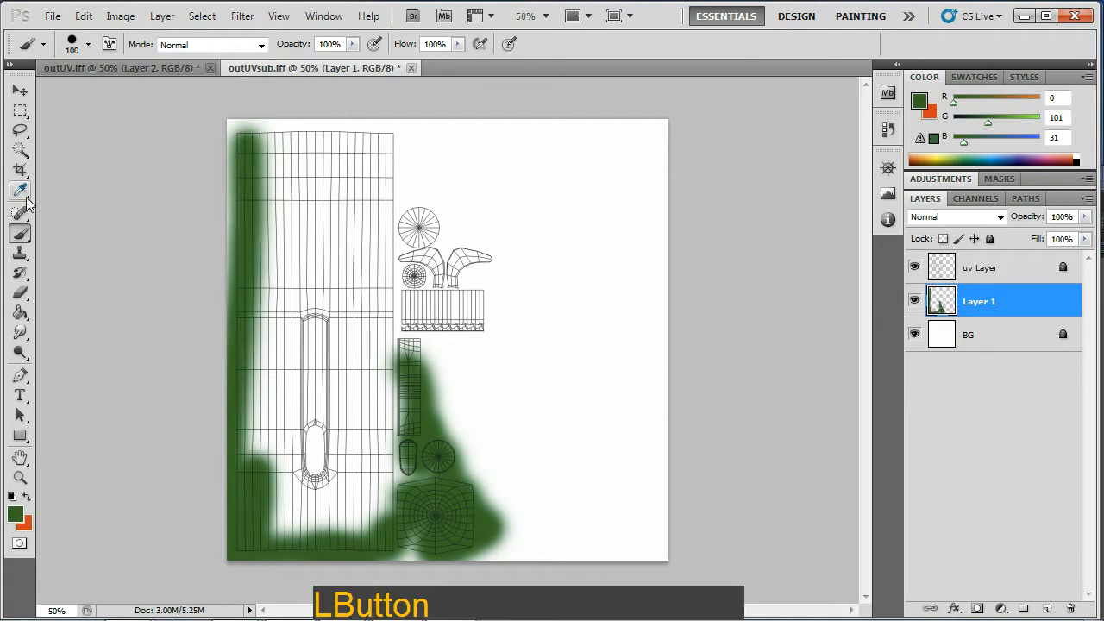
{"action": "mouse_move", "coordinate": [301, 191]}
{"action": "left_mouse_down"}
{"action": "mouse_move", "coordinate": [285, 313]}
{"action": "mouse_move", "coordinate": [255, 140]}
{"action": "mouse_move", "coordinate": [341, 150]}
{"action": "mouse_move", "coordinate": [392, 131]}
{"action": "mouse_move", "coordinate": [356, 169]}
{"action": "mouse_move", "coordinate": [351, 350]}
{"action": "left_mouse_up"}
{"action": "mouse_move", "coordinate": [351, 389]}
{"action": "left_mouse_down"}
{"action": "mouse_move", "coordinate": [401, 537]}
{"action": "mouse_move", "coordinate": [474, 496]}
{"action": "mouse_move", "coordinate": [404, 350]}
{"action": "mouse_move", "coordinate": [436, 457]}
{"action": "mouse_move", "coordinate": [324, 483]}
{"action": "mouse_move", "coordinate": [285, 531]}
{"action": "mouse_move", "coordinate": [332, 473]}
{"action": "mouse_move", "coordinate": [297, 375]}
{"action": "mouse_move", "coordinate": [267, 431]}
{"action": "mouse_move", "coordinate": [326, 327]}
{"action": "mouse_move", "coordinate": [370, 416]}
{"action": "left_mouse_up"}
{"action": "mouse_move", "coordinate": [372, 316]}
{"action": "left_mouse_down", "text": "shift"}
{"action": "mouse_move", "coordinate": [366, 130]}
{"action": "mouse_move", "coordinate": [362, 331]}
{"action": "left_mouse_up", "text": "shift"}
{"action": "mouse_move", "coordinate": [375, 152]}
{"action": "left_mouse_down", "text": "shift"}
{"action": "mouse_move", "coordinate": [375, 376]}
{"action": "mouse_move", "coordinate": [345, 156]}
{"action": "mouse_move", "coordinate": [363, 129]}
{"action": "mouse_move", "coordinate": [209, 161]}
{"action": "mouse_move", "coordinate": [273, 304]}
{"action": "left_mouse_up", "text": "shift"}
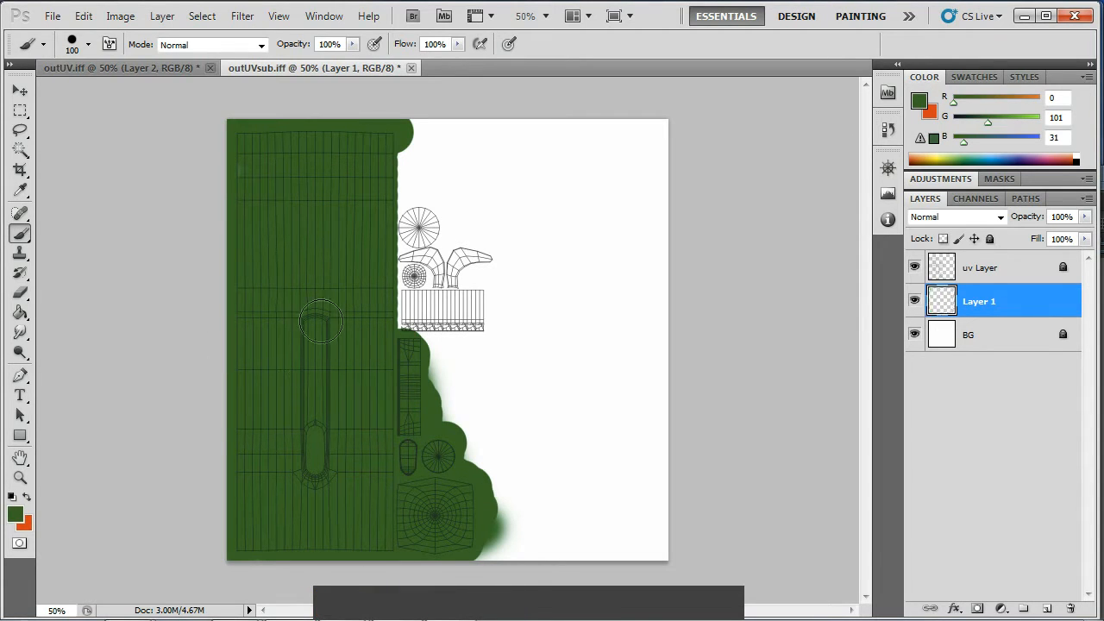
{"action": "mouse_move", "coordinate": [263, 220]}
{"action": "left_mouse_down"}
{"action": "mouse_move", "coordinate": [252, 192]}
{"action": "mouse_move", "coordinate": [332, 236]}
{"action": "left_mouse_up"}
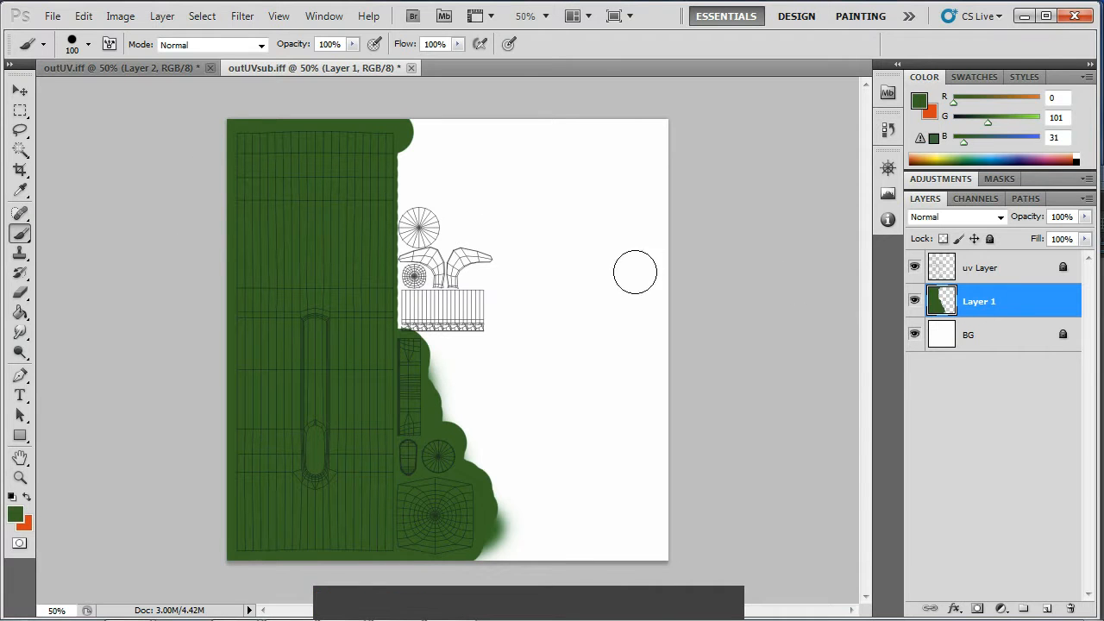
Set the foreground colour to light green (R 16, G 195, B 71) and return to the Brush tool.
{"action": "left_click", "coordinate": [16, 515]}
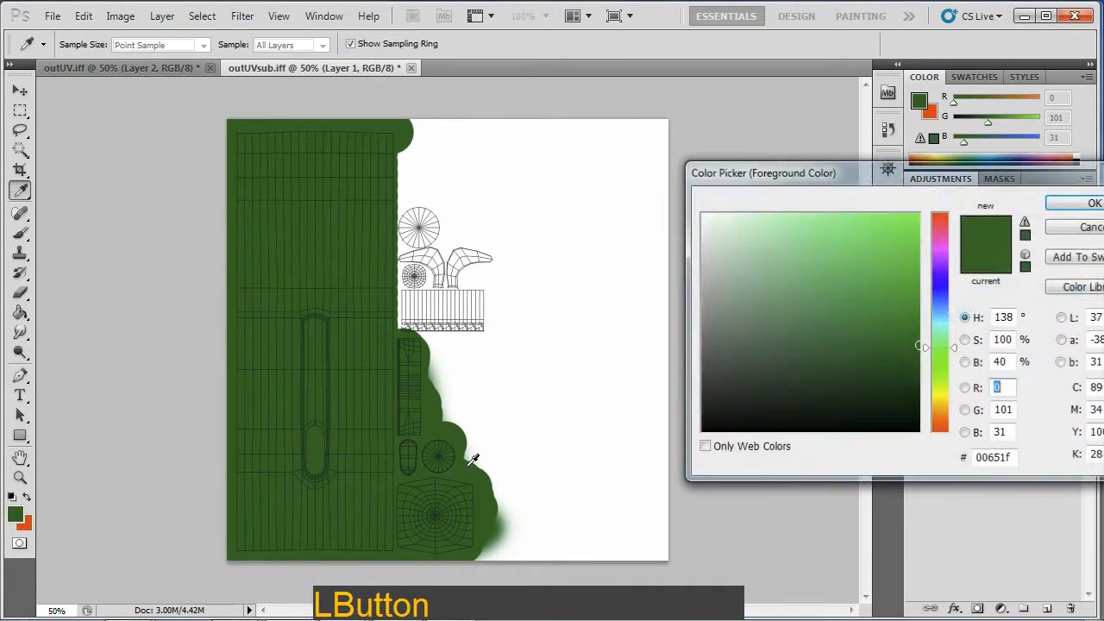
{"action": "left_click_drag", "start_coordinate": [891, 346], "coordinate": [902, 264]}
{"action": "left_click", "coordinate": [1061, 216]}
{"action": "key", "text": "b"}
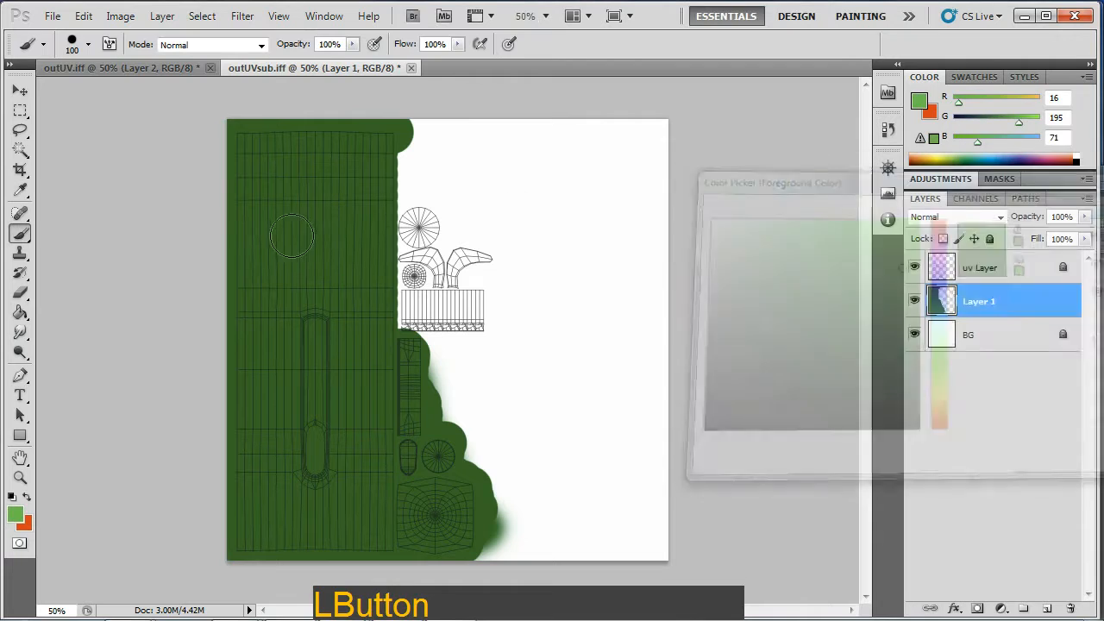
Paint wavy light green camouflage stripes across the hull shell with a 35 px brush at 40% opacity.
{"action": "key", "text": "4"}
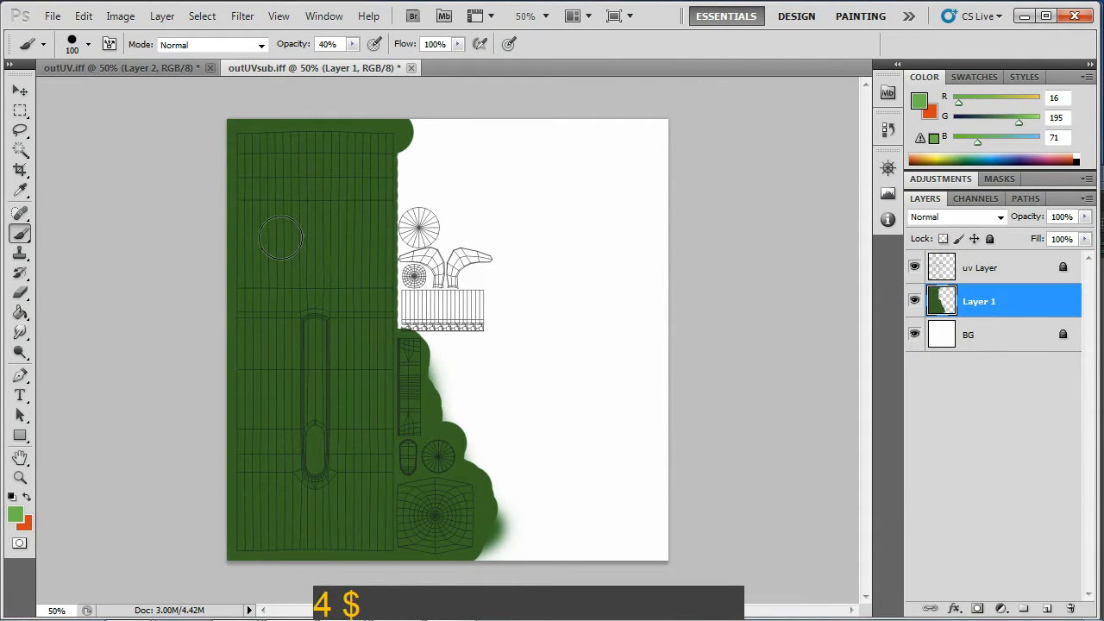
{"action": "key", "text": "bracketleft"}
{"action": "key", "text": "bracketleft"}
{"action": "key", "text": "bracketleft"}
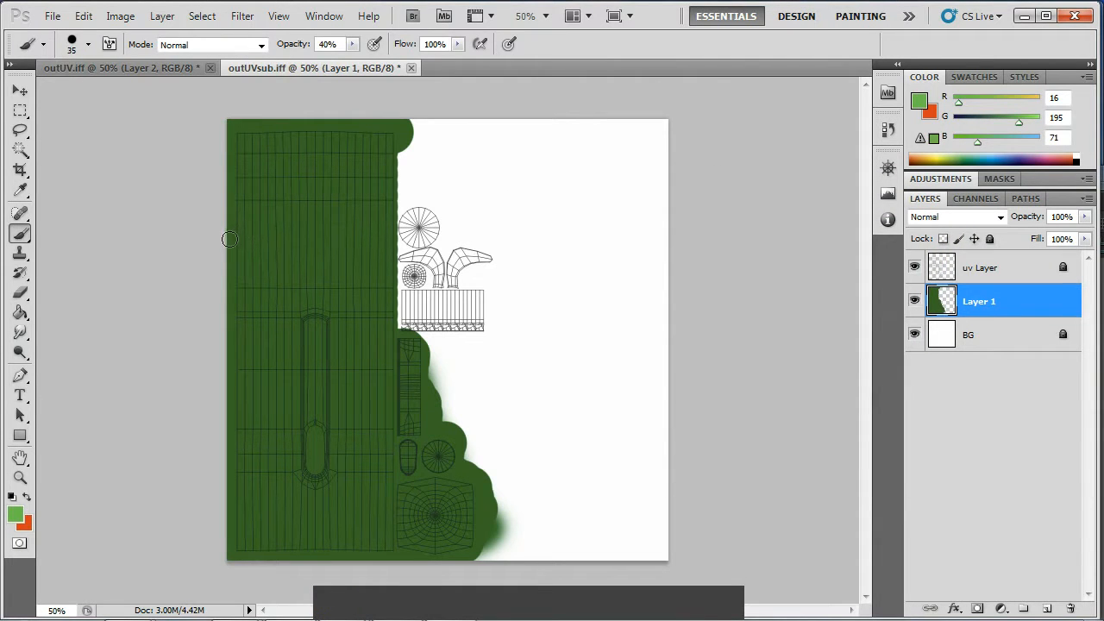
{"action": "mouse_move", "coordinate": [230, 239]}
{"action": "left_mouse_down"}
{"action": "mouse_move", "coordinate": [297, 192]}
{"action": "mouse_move", "coordinate": [397, 214]}
{"action": "mouse_move", "coordinate": [260, 147]}
{"action": "mouse_move", "coordinate": [203, 175]}
{"action": "left_mouse_up"}
{"action": "left_click_drag", "start_coordinate": [218, 274], "coordinate": [401, 298]}
{"action": "left_click_drag", "start_coordinate": [404, 347], "coordinate": [167, 358]}
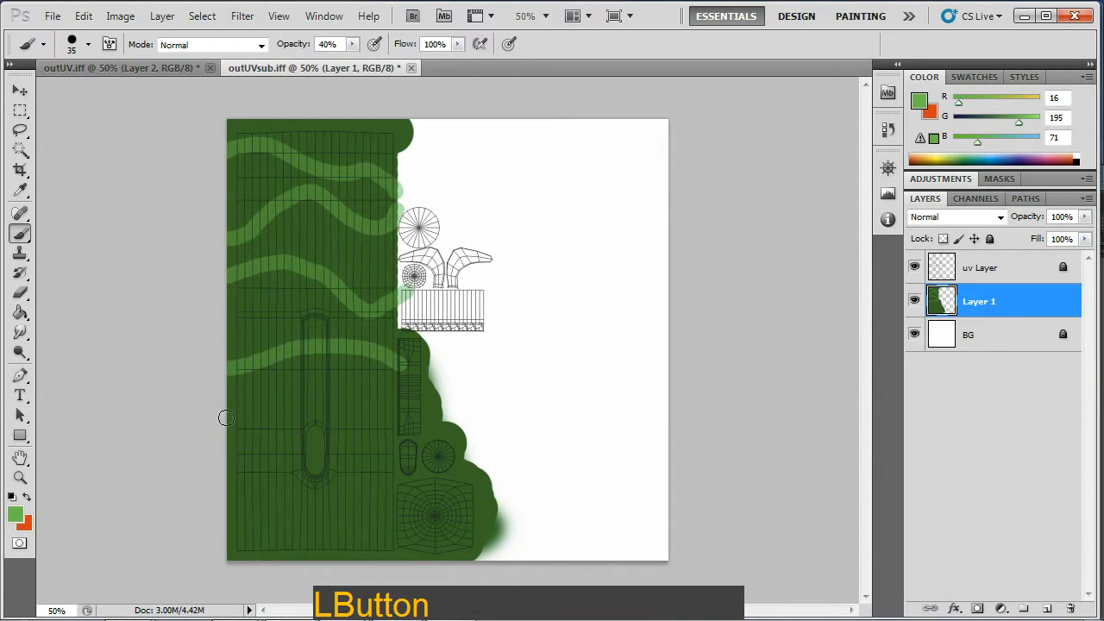
{"action": "left_click_drag", "start_coordinate": [226, 418], "coordinate": [413, 398]}
{"action": "mouse_move", "coordinate": [395, 476]}
{"action": "left_mouse_down"}
{"action": "mouse_move", "coordinate": [369, 462]}
{"action": "mouse_move", "coordinate": [201, 484]}
{"action": "mouse_move", "coordinate": [342, 502]}
{"action": "mouse_move", "coordinate": [393, 538]}
{"action": "mouse_move", "coordinate": [389, 549]}
{"action": "left_mouse_up"}
{"action": "mouse_move", "coordinate": [210, 542]}
{"action": "left_mouse_down"}
{"action": "mouse_move", "coordinate": [461, 553]}
{"action": "mouse_move", "coordinate": [470, 526]}
{"action": "mouse_move", "coordinate": [511, 498]}
{"action": "left_mouse_up"}
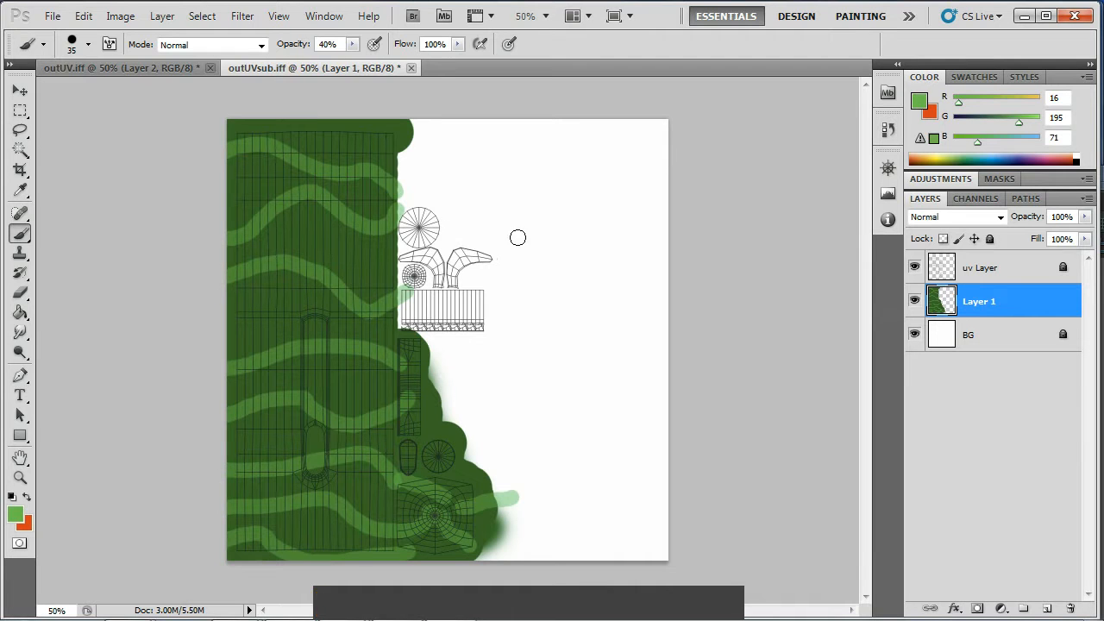
Make a rectangular selection around the upper group of small UV shells beside the hull.
{"action": "left_click", "coordinate": [887, 168]}
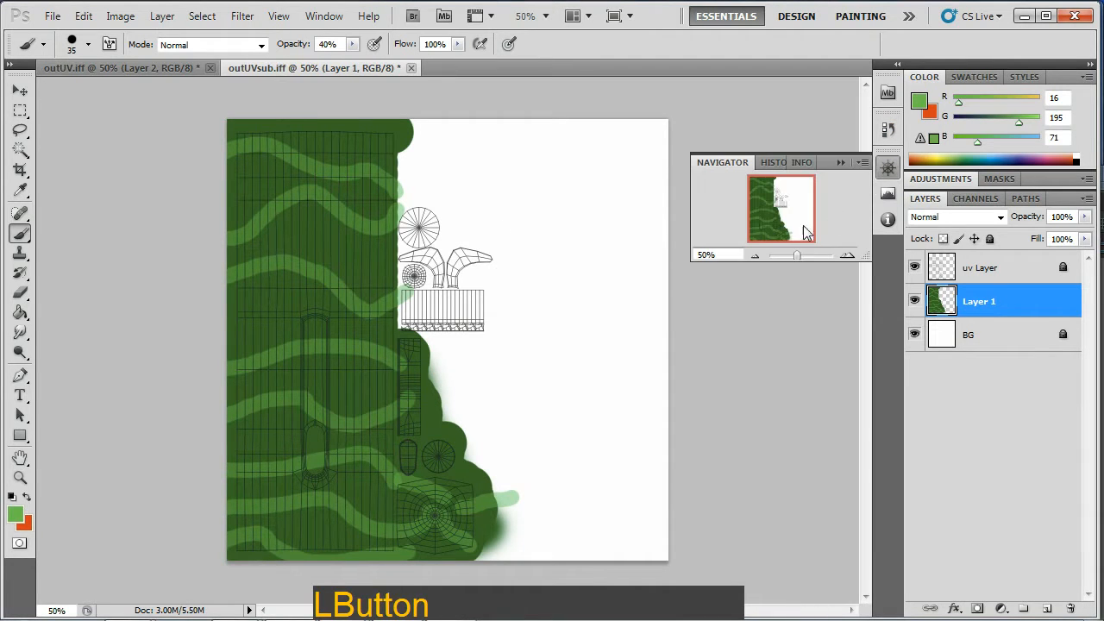
{"action": "left_click_drag", "start_coordinate": [798, 264], "coordinate": [804, 258]}
{"action": "mouse_move", "coordinate": [783, 209]}
{"action": "left_mouse_down"}
{"action": "mouse_move", "coordinate": [782, 178]}
{"action": "mouse_move", "coordinate": [782, 204]}
{"action": "left_mouse_up"}
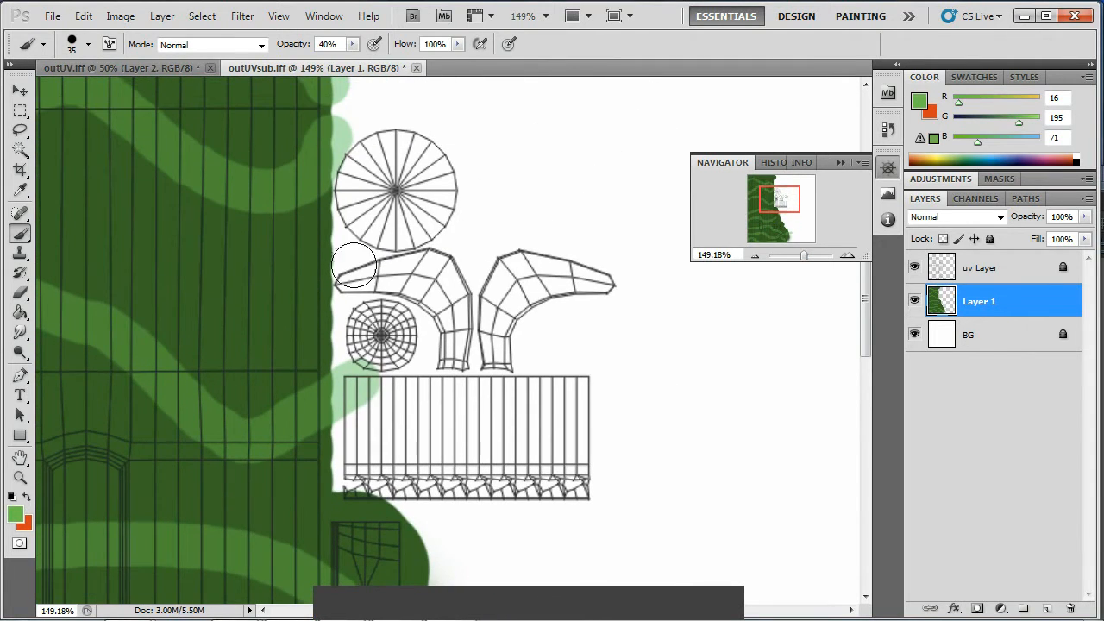
{"action": "left_click", "coordinate": [20, 129]}
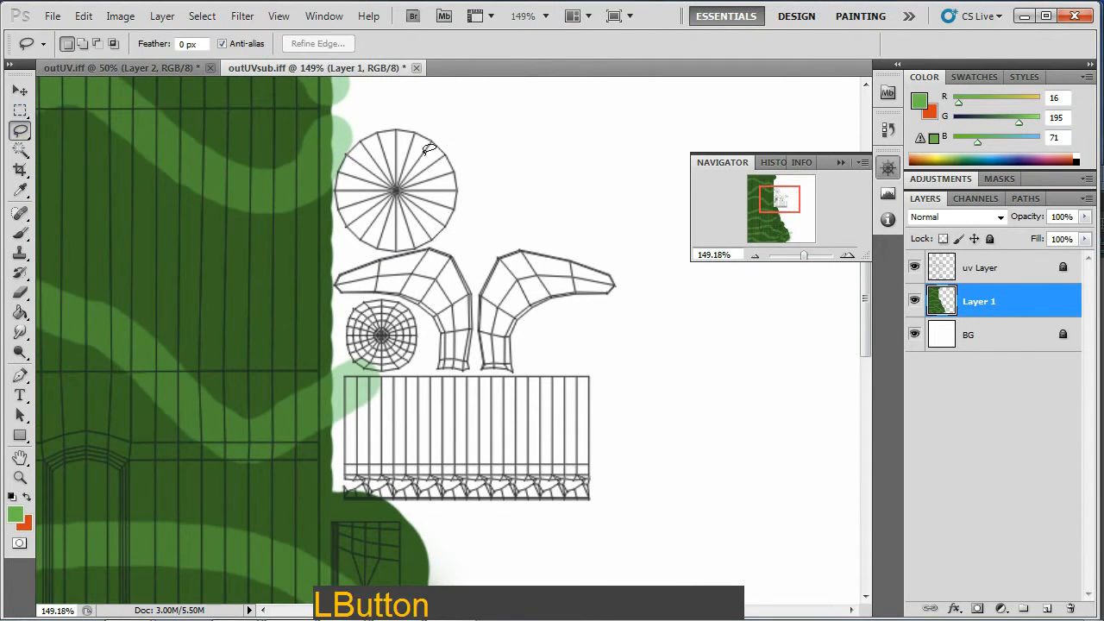
{"action": "left_click", "coordinate": [20, 109]}
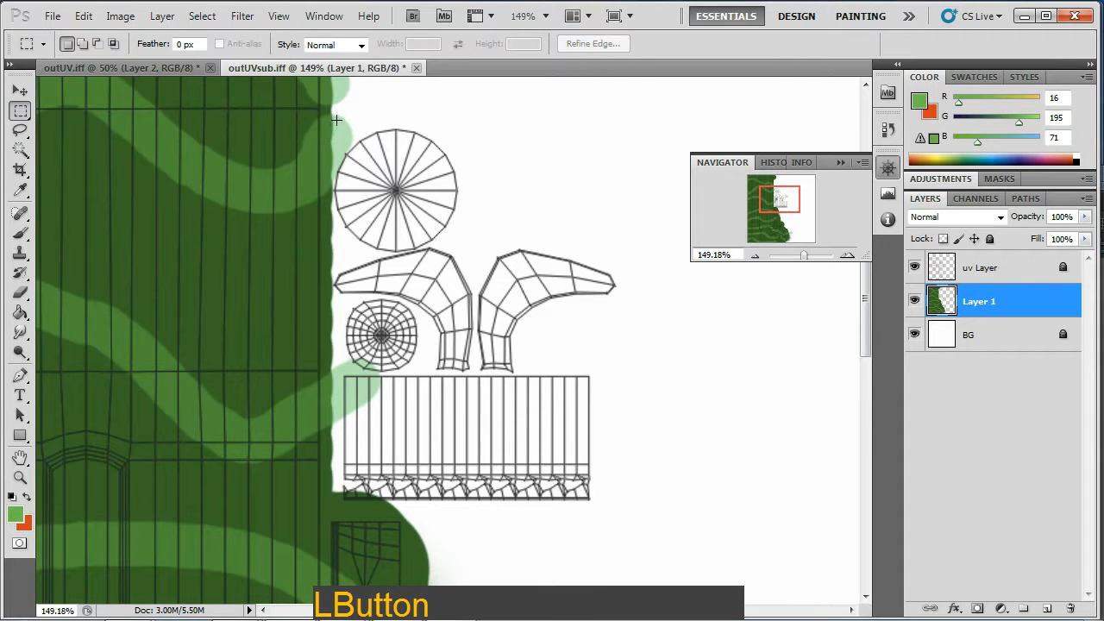
{"action": "left_click_drag", "start_coordinate": [335, 117], "coordinate": [420, 260]}
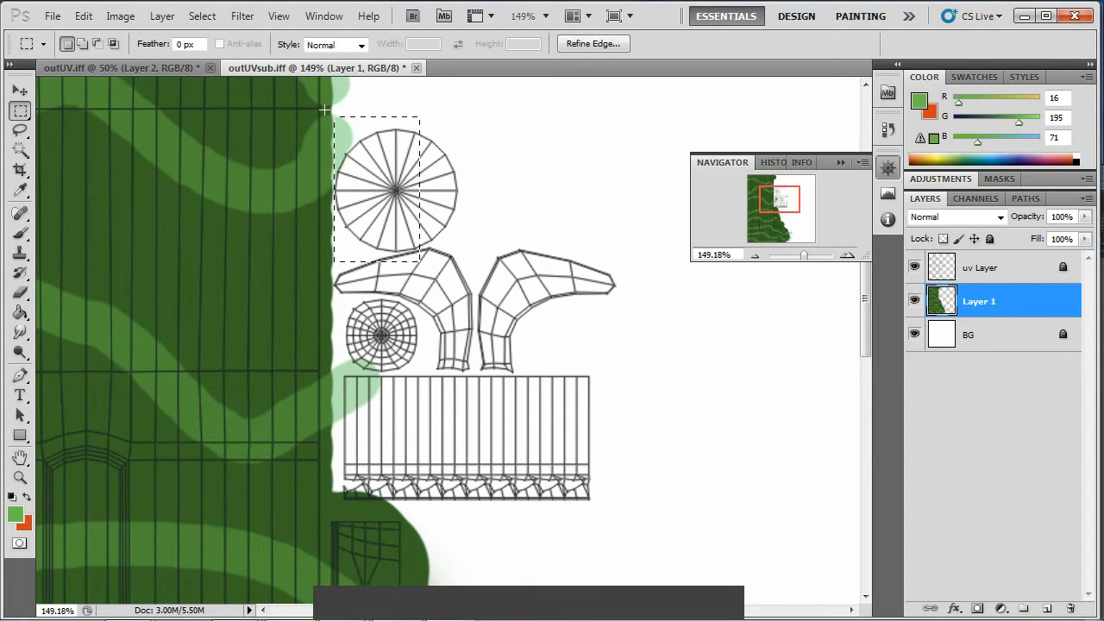
{"action": "left_click", "coordinate": [362, 162]}
{"action": "left_click_drag", "start_coordinate": [610, 454], "coordinate": [615, 508]}
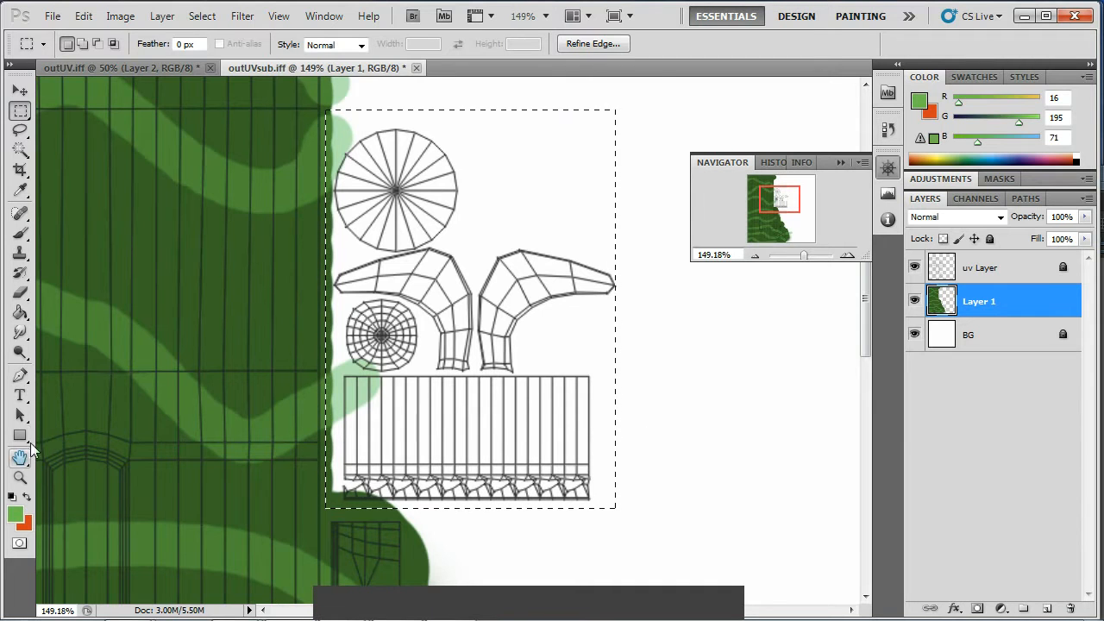
Set the foreground colour to neutral grey (R 160, G 160, B 160).
{"action": "left_click", "coordinate": [15, 514]}
{"action": "left_click", "coordinate": [626, 251]}
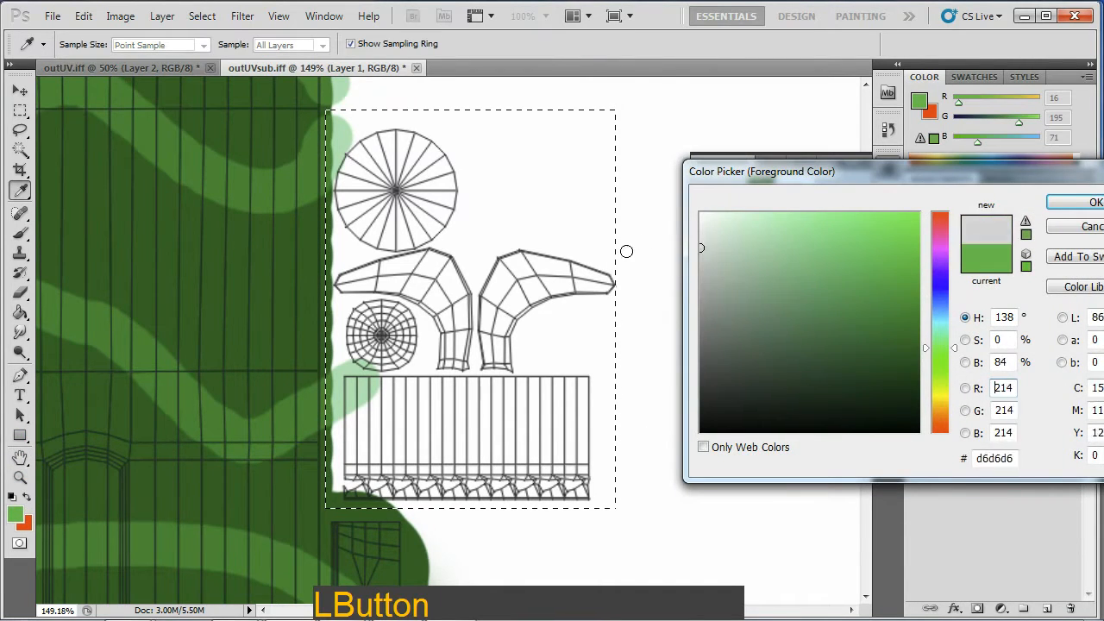
{"action": "left_click", "coordinate": [626, 251]}
{"action": "left_click", "coordinate": [1082, 202]}
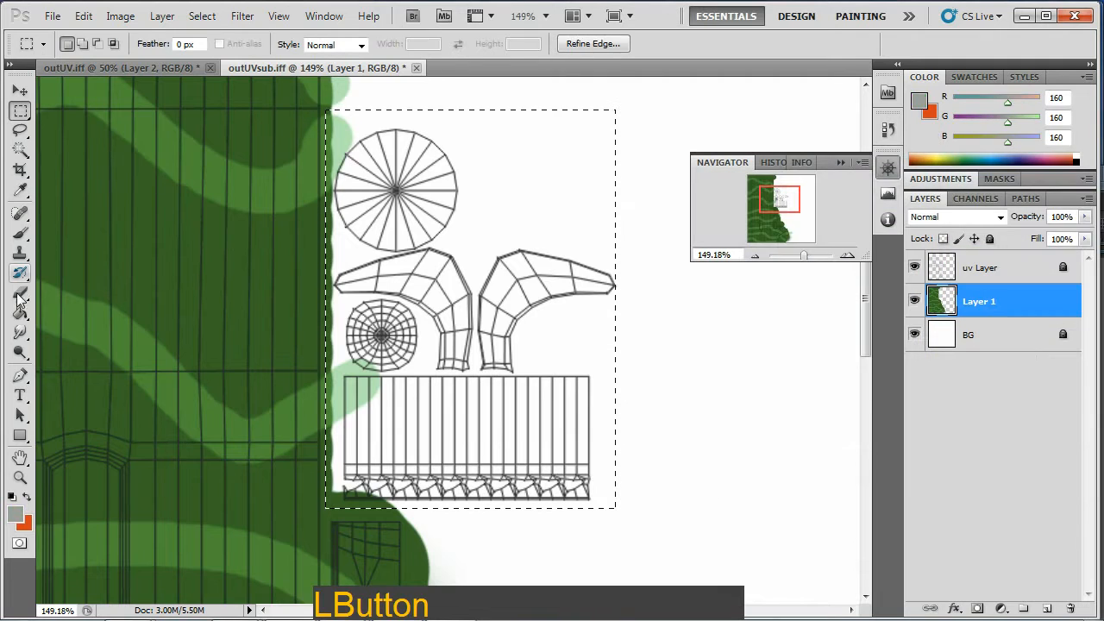
Fill the selection with grey using the Paint Bucket, including the leftover green patches inside it, and deselect.
{"action": "left_click", "coordinate": [20, 312]}
{"action": "left_click", "coordinate": [532, 323]}
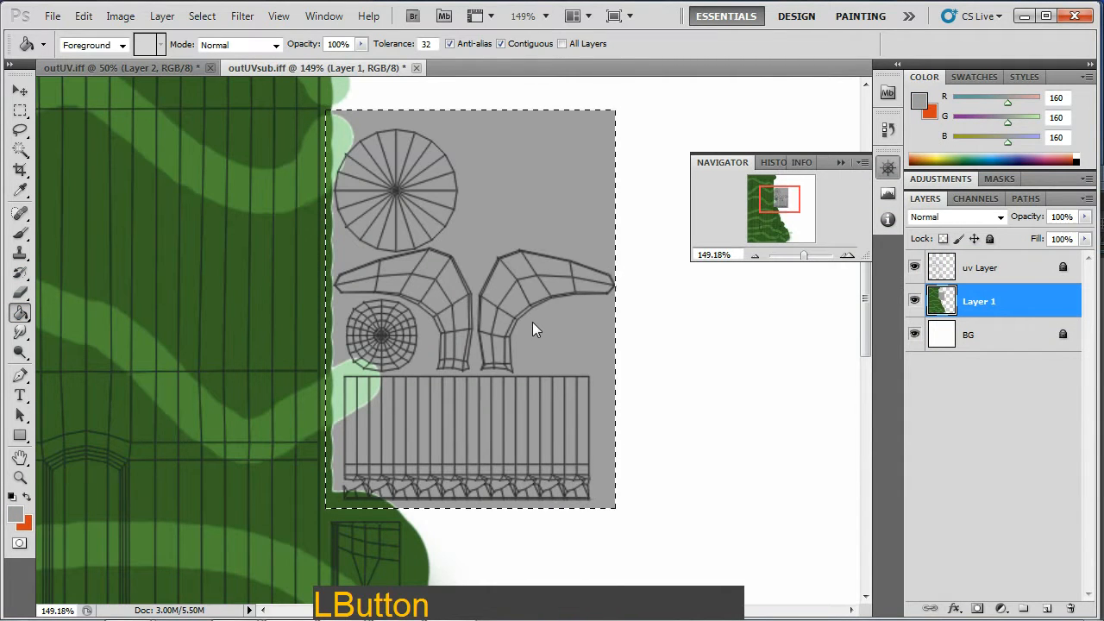
{"action": "left_click", "coordinate": [518, 312]}
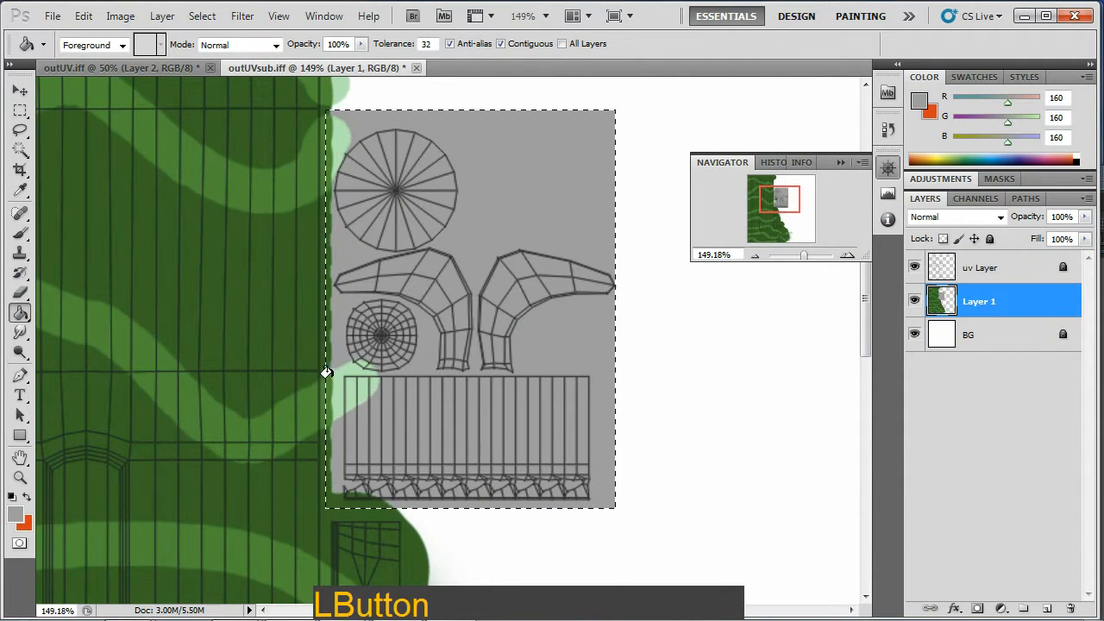
{"action": "left_click", "coordinate": [344, 141]}
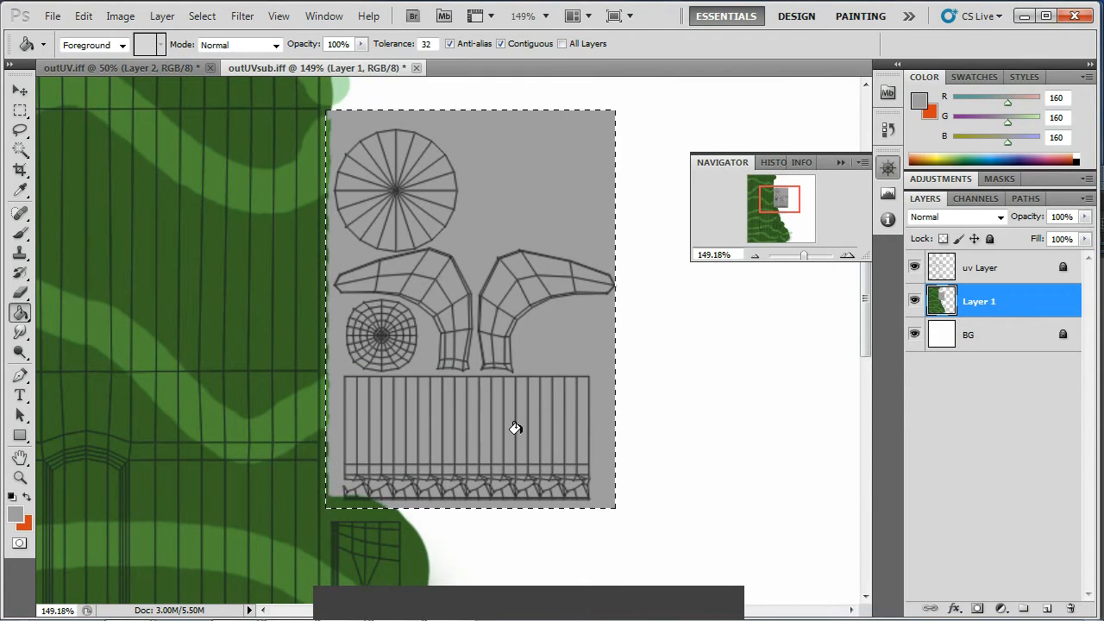
{"action": "left_click", "coordinate": [344, 495]}
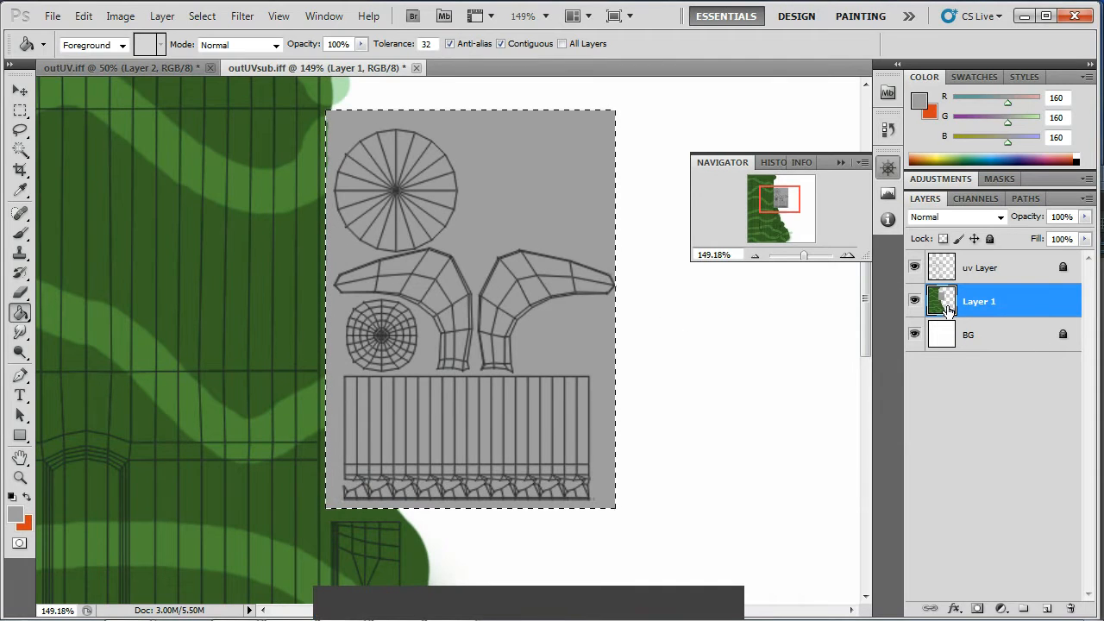
{"action": "key", "text": "ctrl+d"}
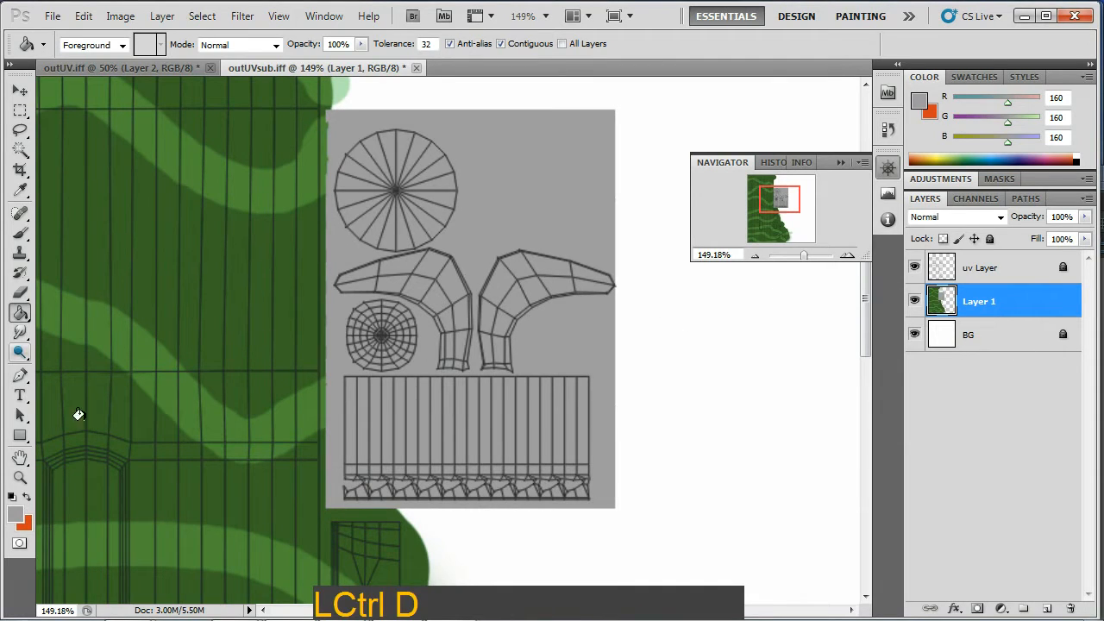
Start a text object on the lower hull area and set its colour to yellow (R 255, G 222, B 0).
{"action": "left_click", "coordinate": [20, 90]}
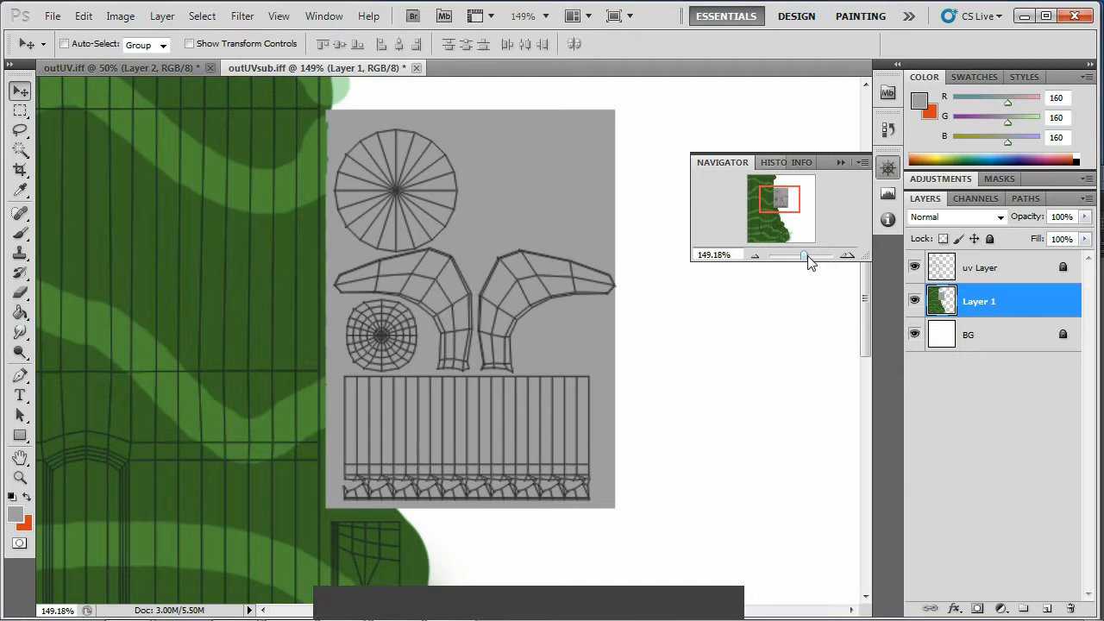
{"action": "left_click_drag", "start_coordinate": [803, 256], "coordinate": [759, 222]}
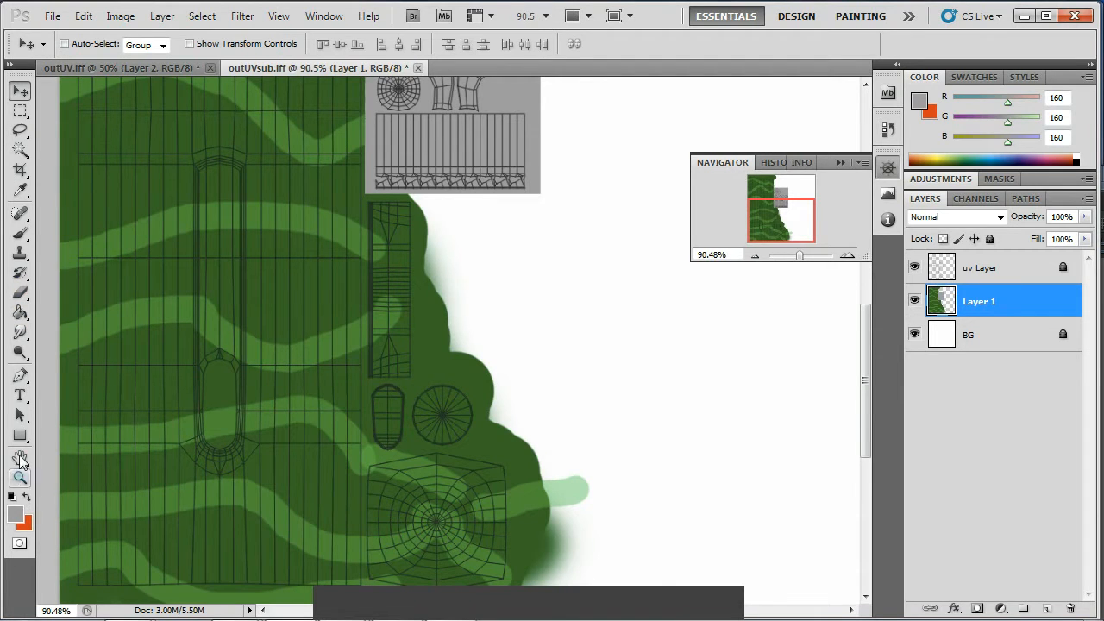
{"action": "left_click", "coordinate": [20, 395]}
{"action": "left_click", "coordinate": [283, 328]}
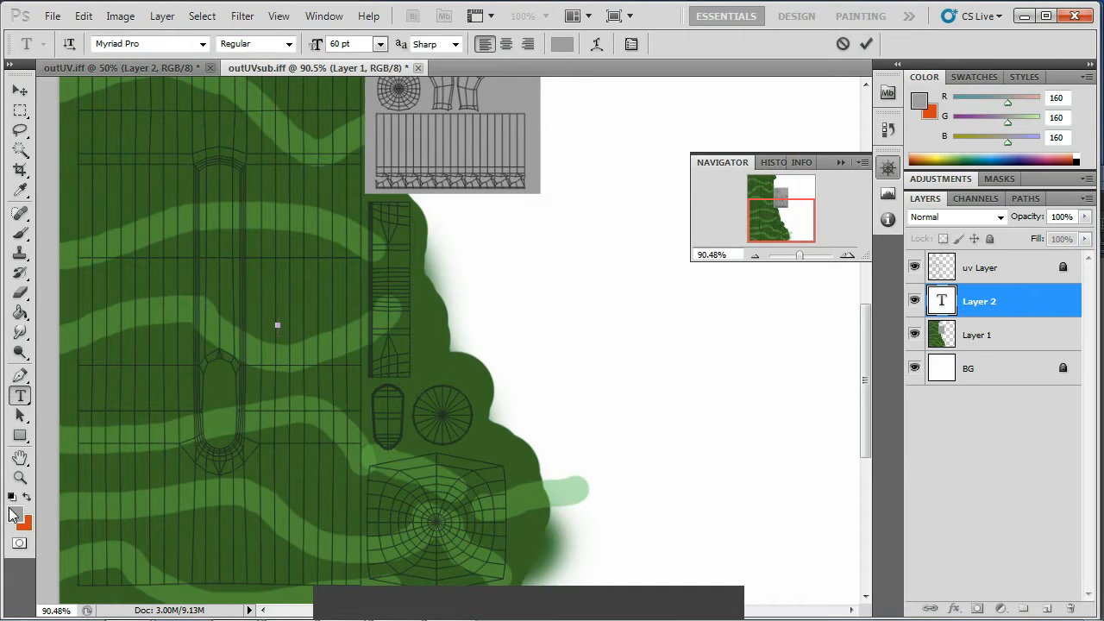
{"action": "left_click", "coordinate": [14, 515]}
{"action": "left_click_drag", "start_coordinate": [946, 395], "coordinate": [947, 401]}
{"action": "left_click", "coordinate": [918, 213]}
{"action": "left_click", "coordinate": [1054, 209]}
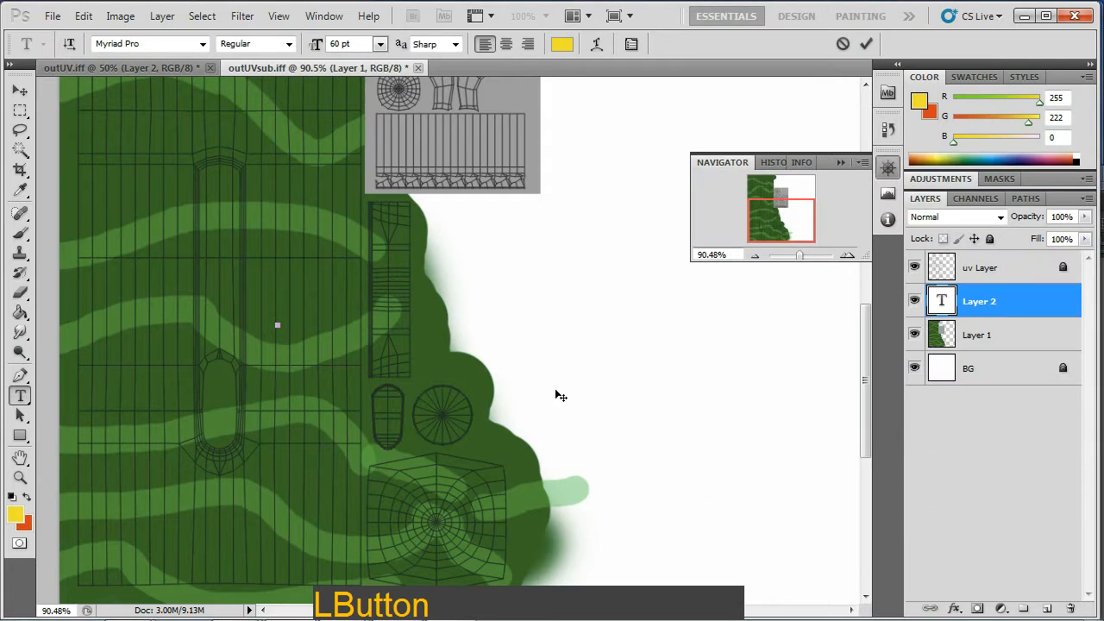
Enter "I'm on a boat" as yellow 60 pt text on the hull and try to free-transform it.
{"action": "type", "text": "Im"}
{"action": "key", "text": "BackSpace"}
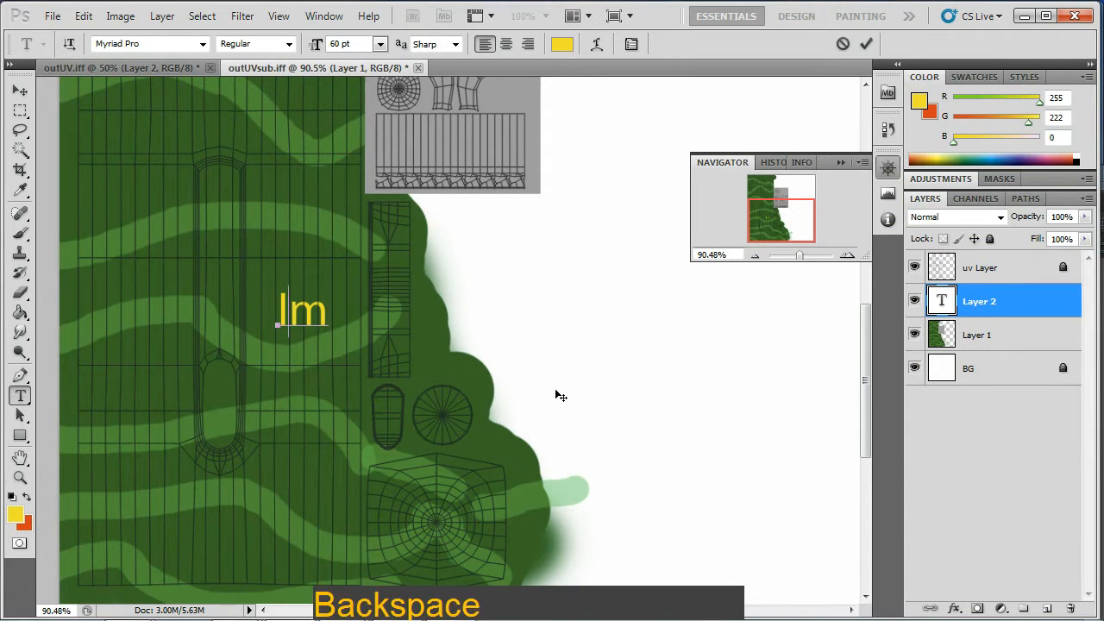
{"action": "type", "text": "'"}
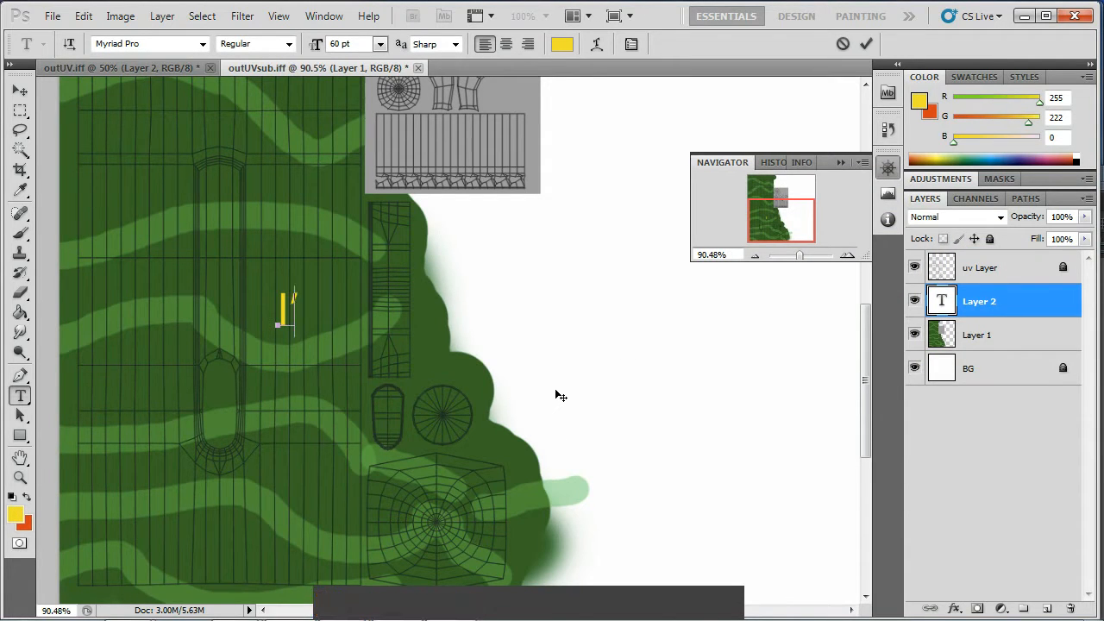
{"action": "type", "text": "m on a boat"}
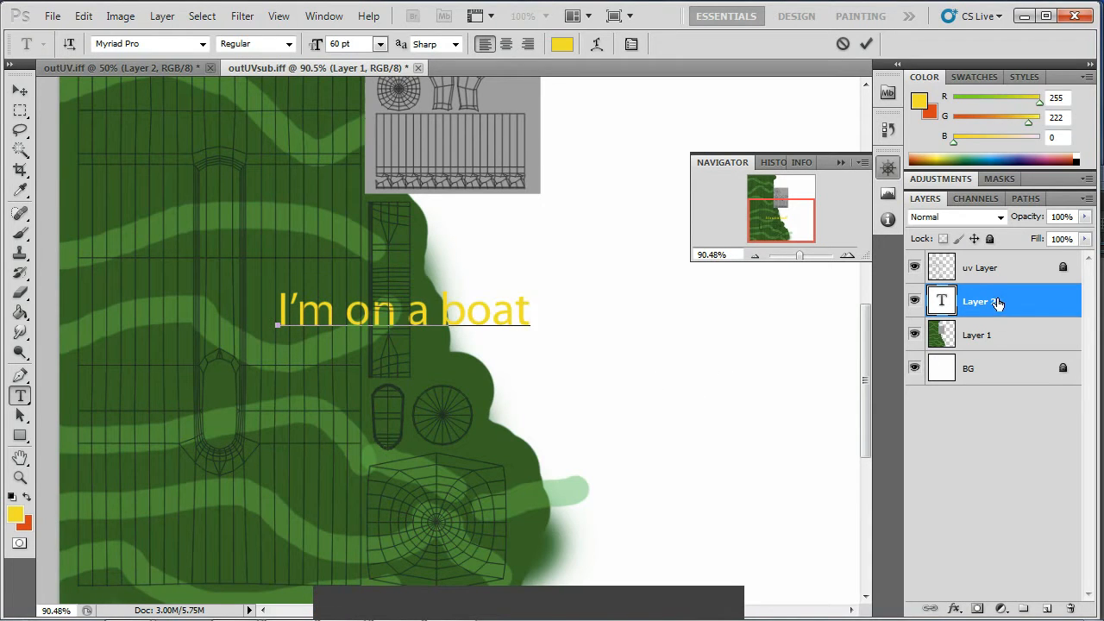
{"action": "key", "text": "ctrl+t"}
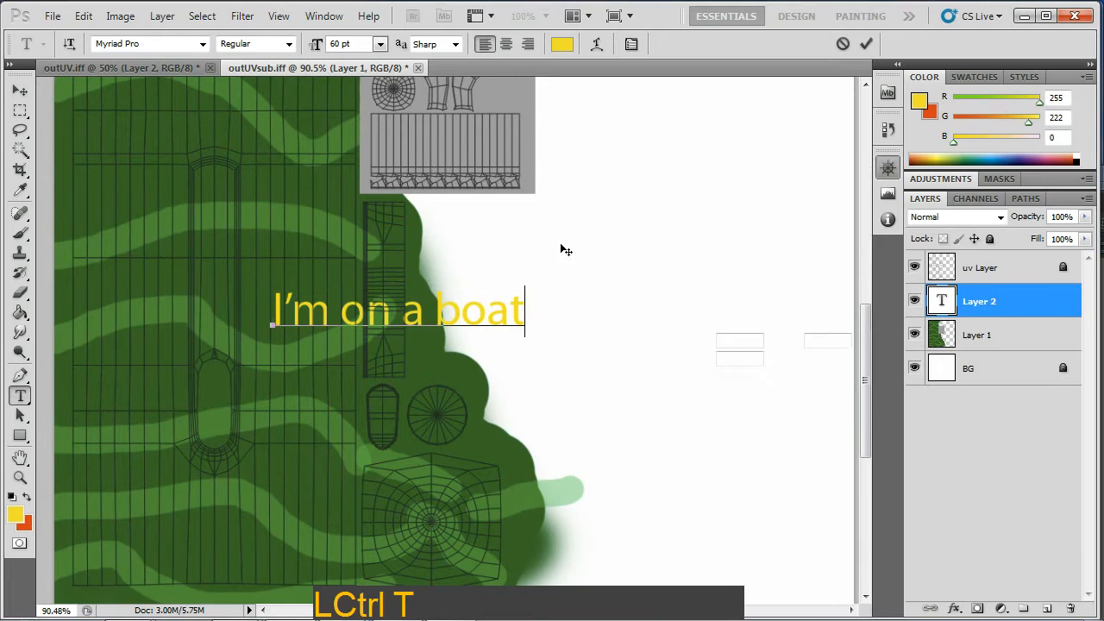
{"action": "key", "text": "Escape"}
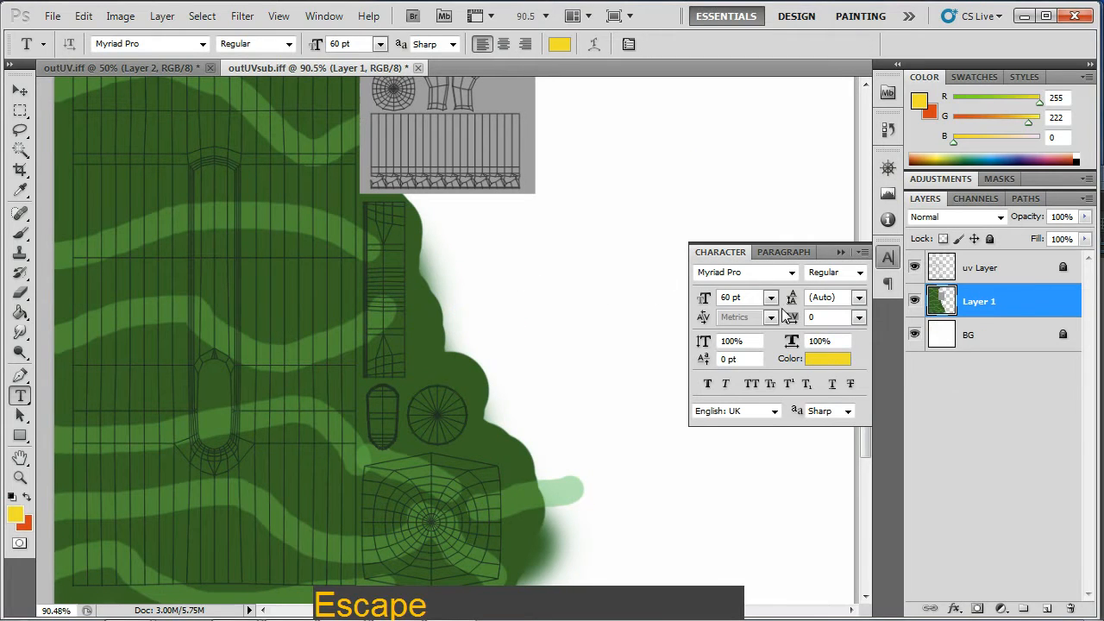
Enter "I'm on a boat" as yellow 60 pt text on the hull area beside the deck strip.
{"action": "left_click", "coordinate": [886, 128]}
{"action": "left_click", "coordinate": [860, 195]}
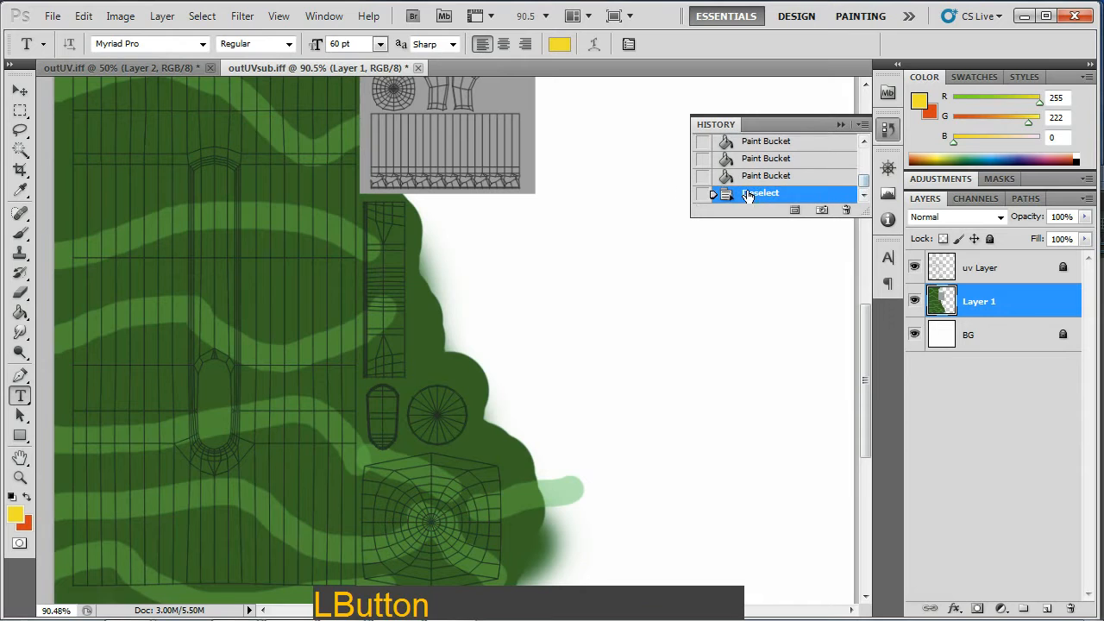
{"action": "left_click", "coordinate": [267, 342]}
{"action": "type", "text": "I;'m"}
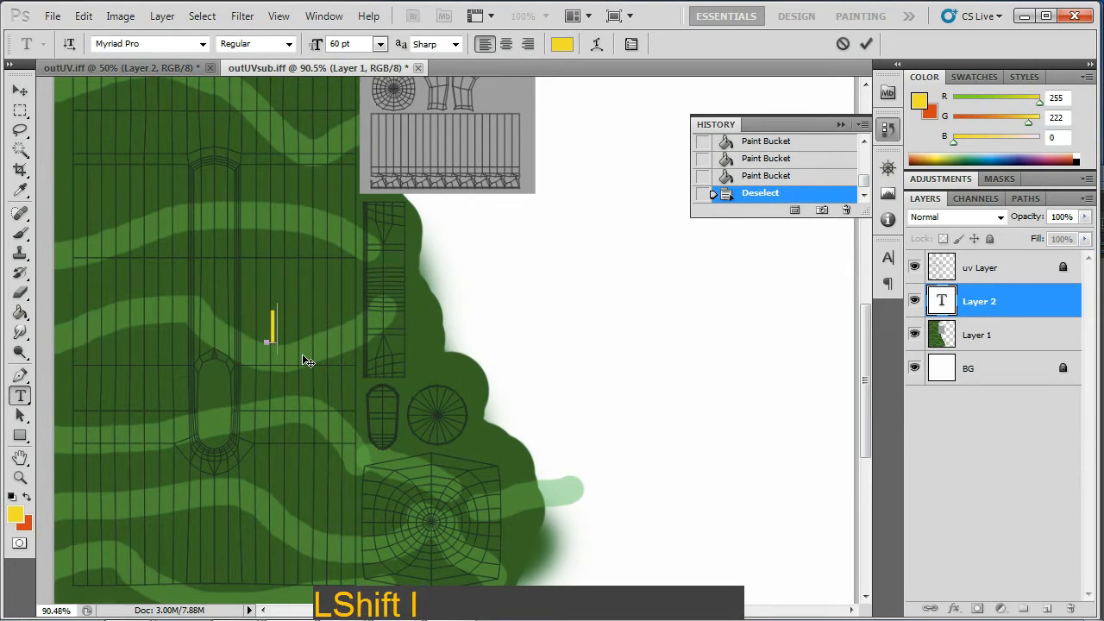
{"action": "key", "text": "BackSpace"}
{"action": "key", "text": "BackSpace"}
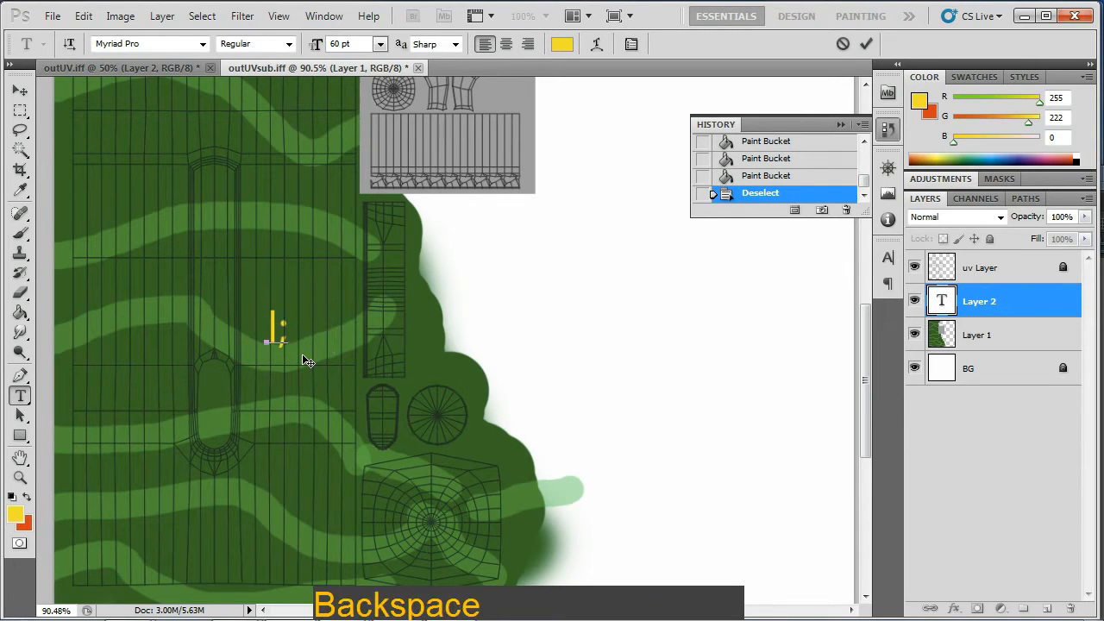
{"action": "type", "text": "I'm on"}
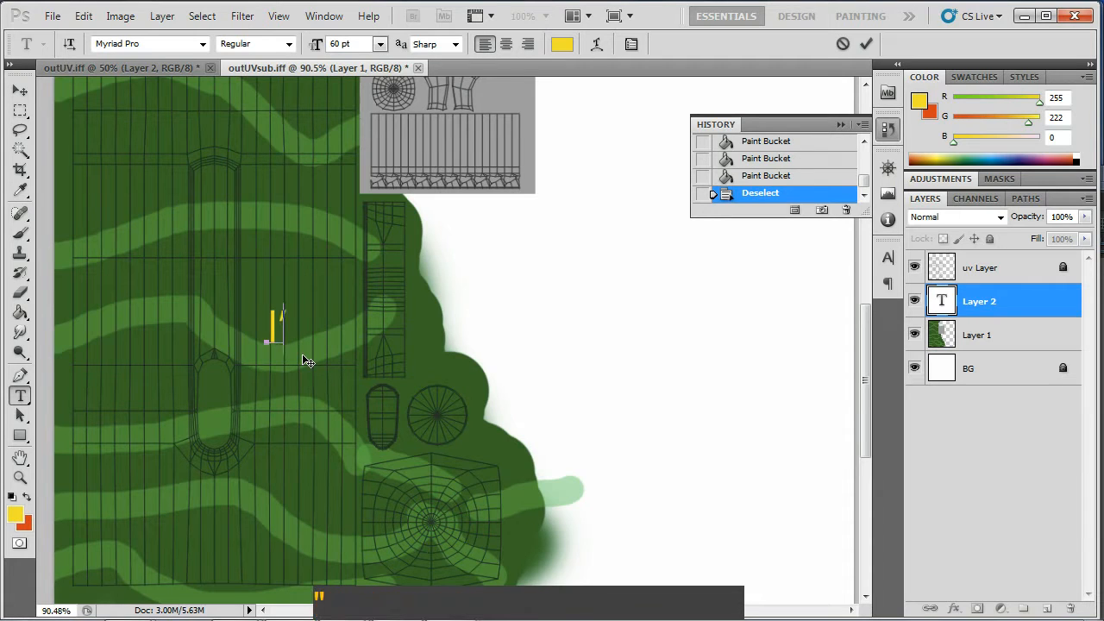
{"action": "type", "text": " a boat"}
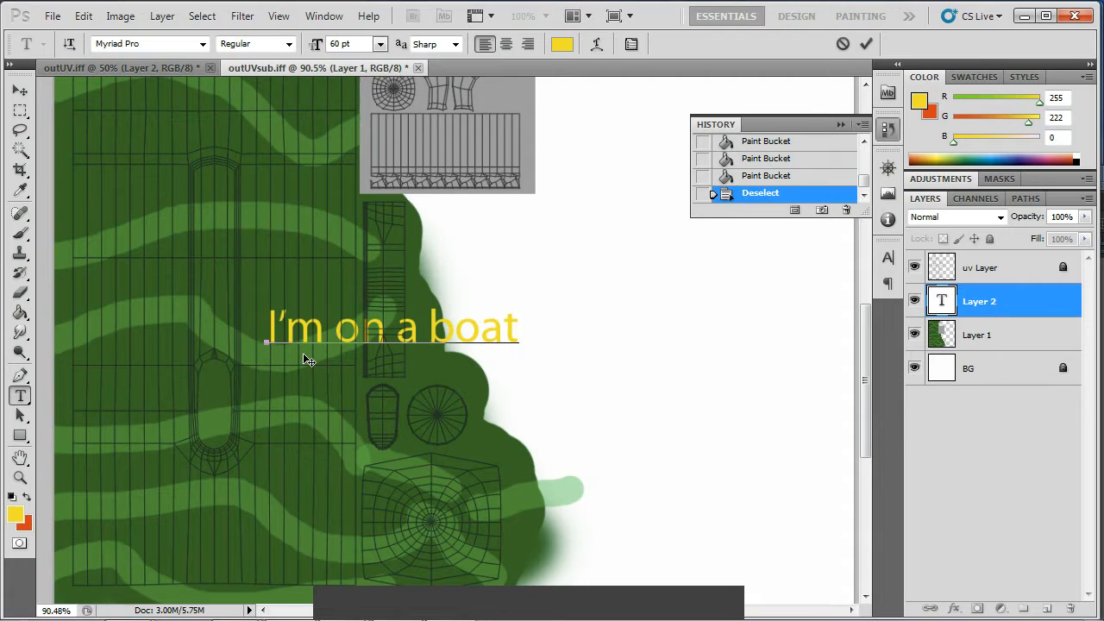
Free-transform the text so it is rotated 90° counter-clockwise and runs lengthwise along the hull, beside the deck strip.
{"action": "left_click", "coordinate": [20, 89]}
{"action": "key", "text": "ctrl+t"}
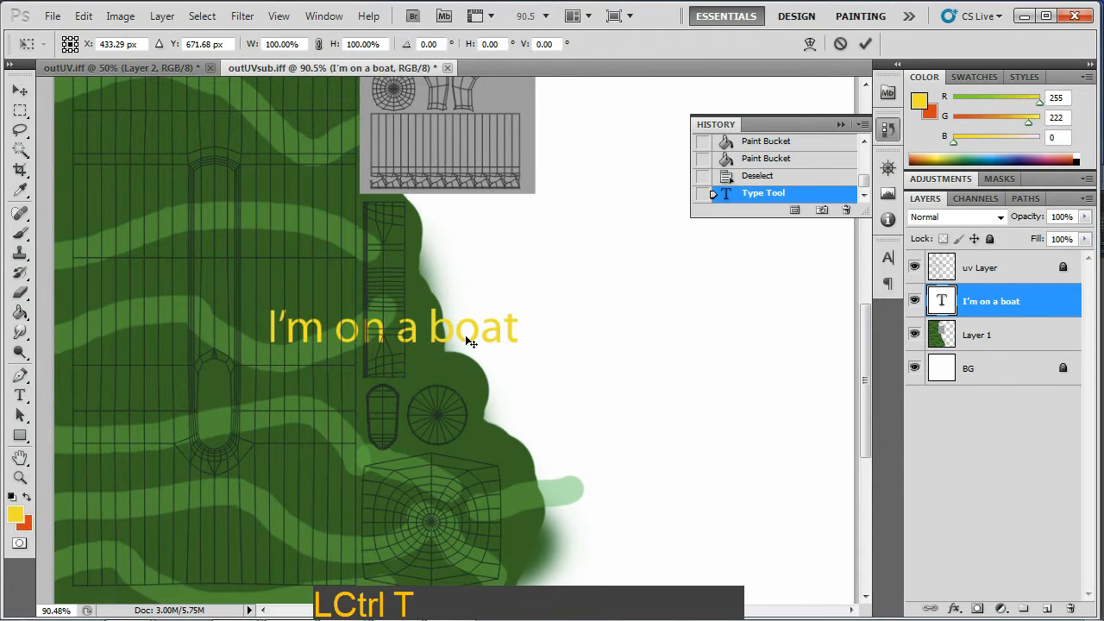
{"action": "left_click_drag", "start_coordinate": [254, 298], "coordinate": [297, 373]}
{"action": "double_click", "coordinate": [296, 373]}
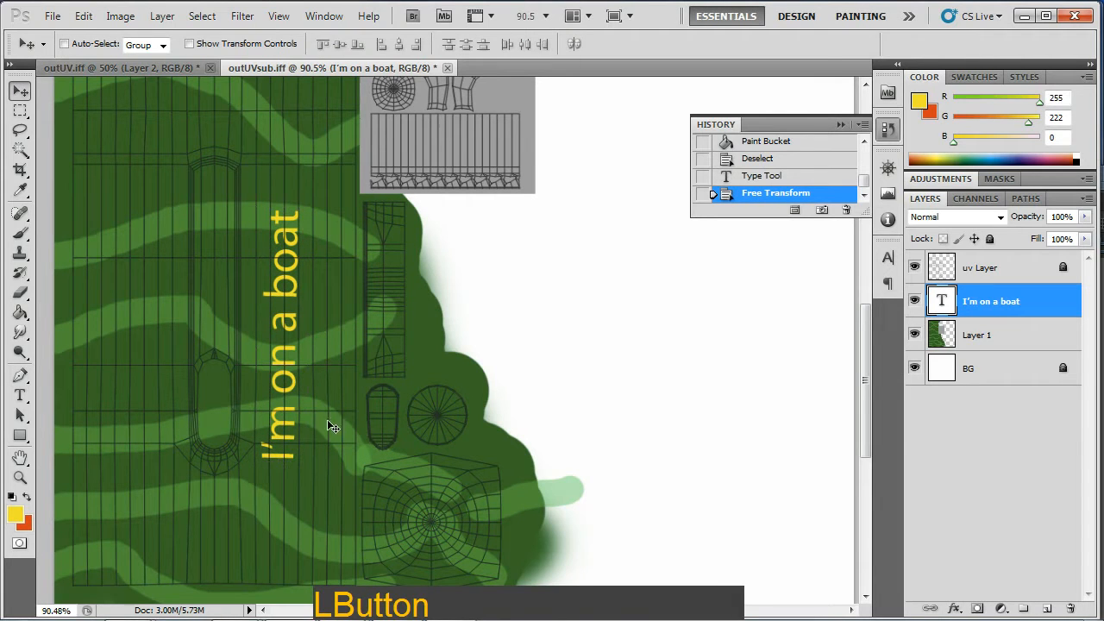
Add a Drop Shadow to the "I'm on a boat" layer with the Multiply blend mode.
{"action": "double_click", "coordinate": [1025, 307]}
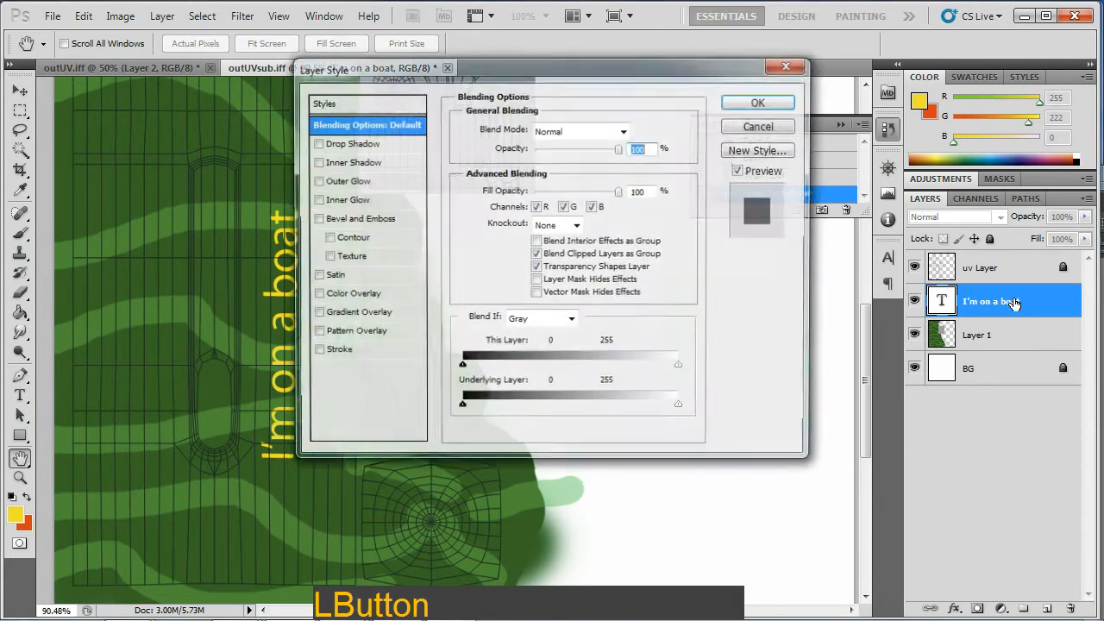
{"action": "left_click", "coordinate": [348, 143]}
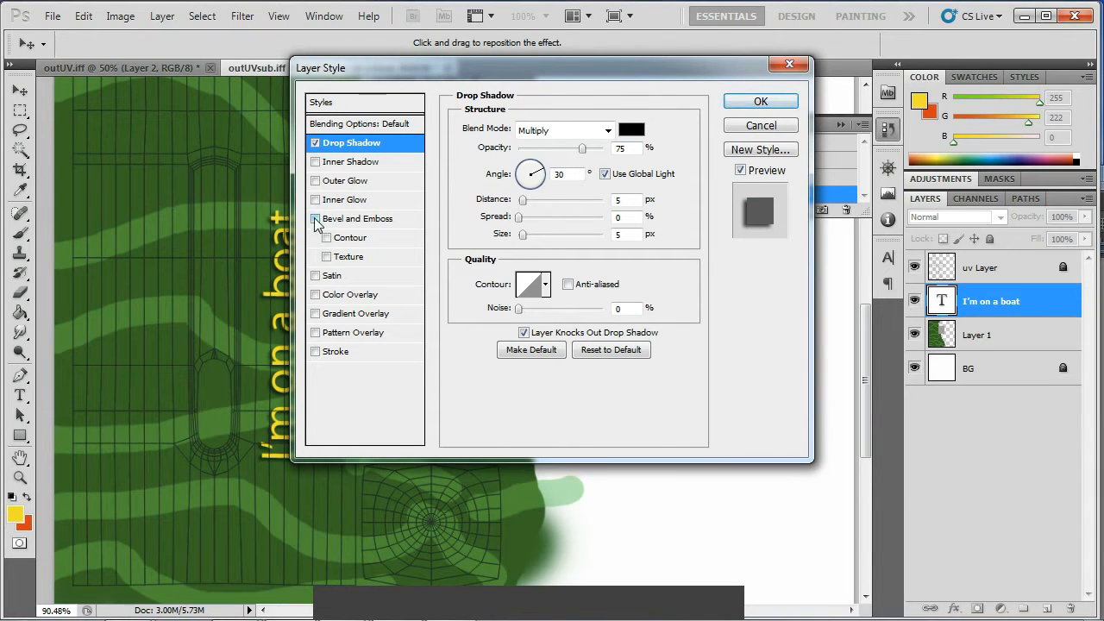
{"action": "left_click", "coordinate": [561, 130]}
{"action": "left_click", "coordinate": [569, 129]}
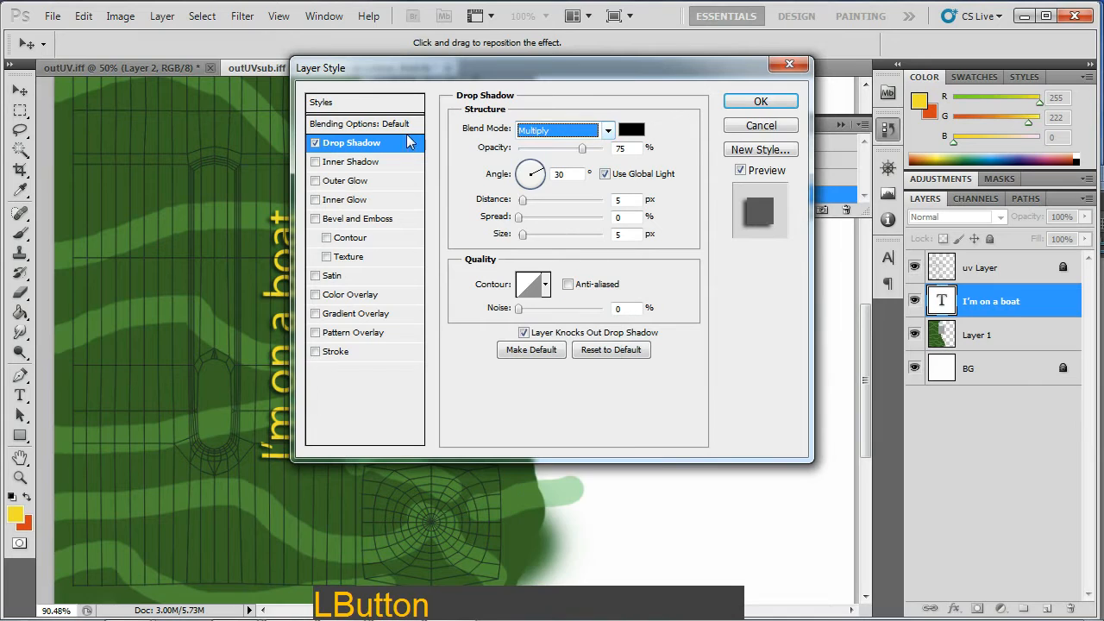
{"action": "left_click", "coordinate": [542, 128]}
{"action": "left_click", "coordinate": [554, 260]}
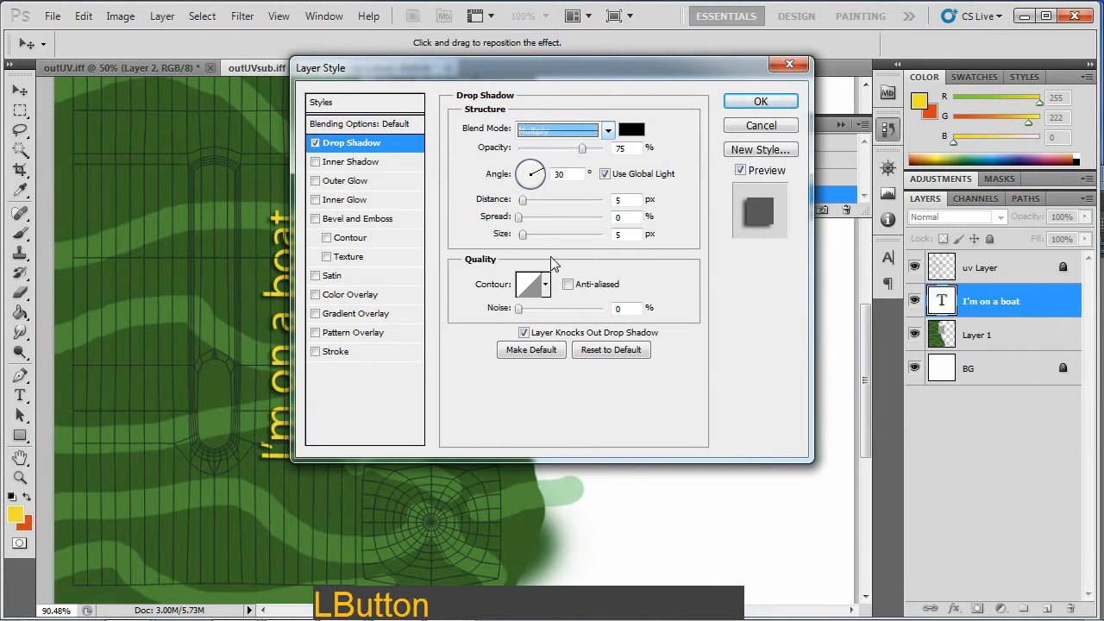
Try Linear Dodge (Add) and Hard Light for the text layer, settle on the Difference blend mode and apply the layer style.
{"action": "left_click", "coordinate": [362, 122]}
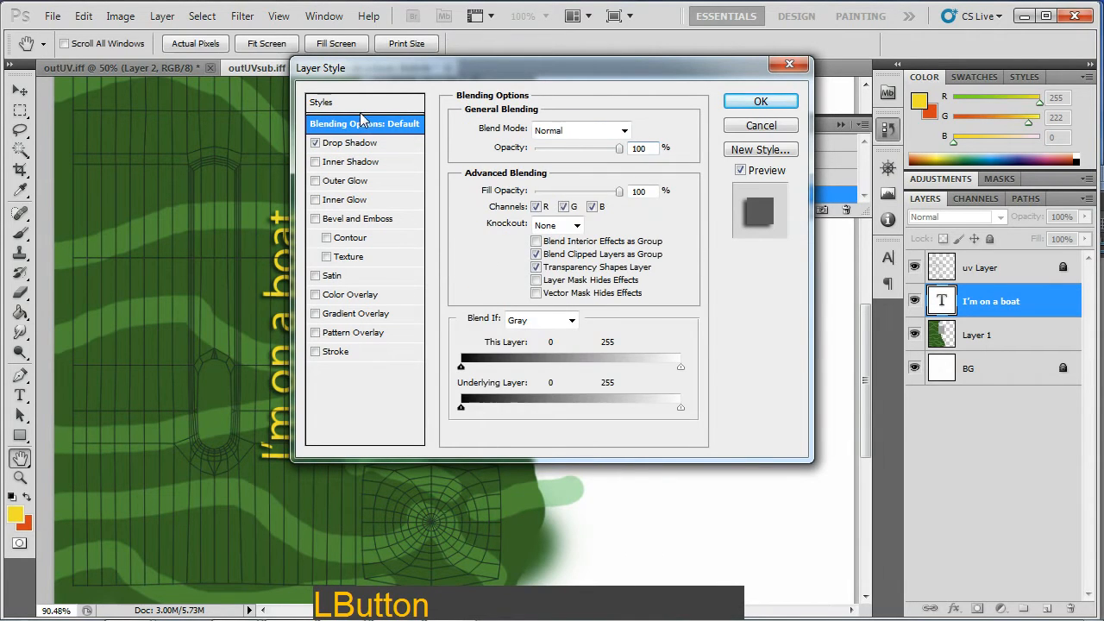
{"action": "left_click", "coordinate": [557, 133]}
{"action": "left_click", "coordinate": [571, 313]}
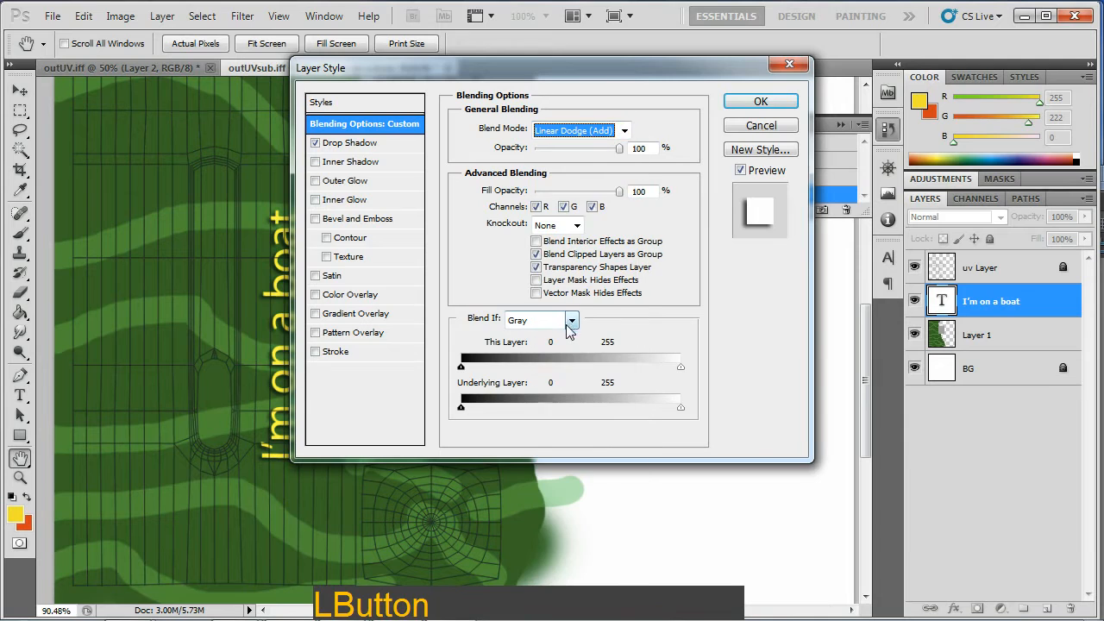
{"action": "left_click", "coordinate": [601, 131]}
{"action": "left_click", "coordinate": [548, 384]}
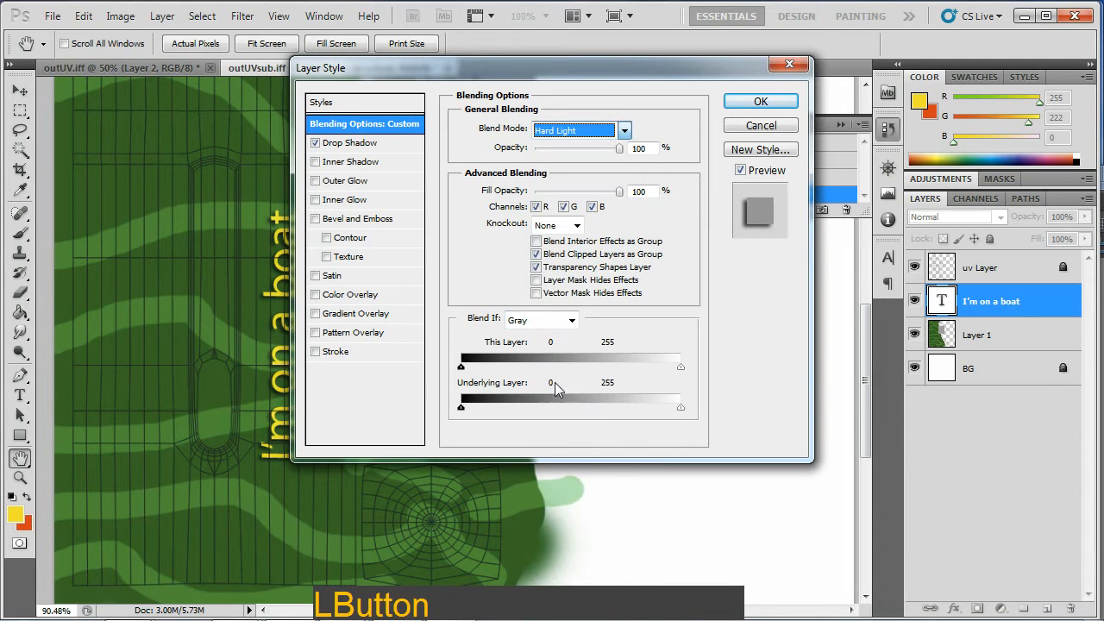
{"action": "left_click", "coordinate": [614, 130]}
{"action": "left_click", "coordinate": [557, 470]}
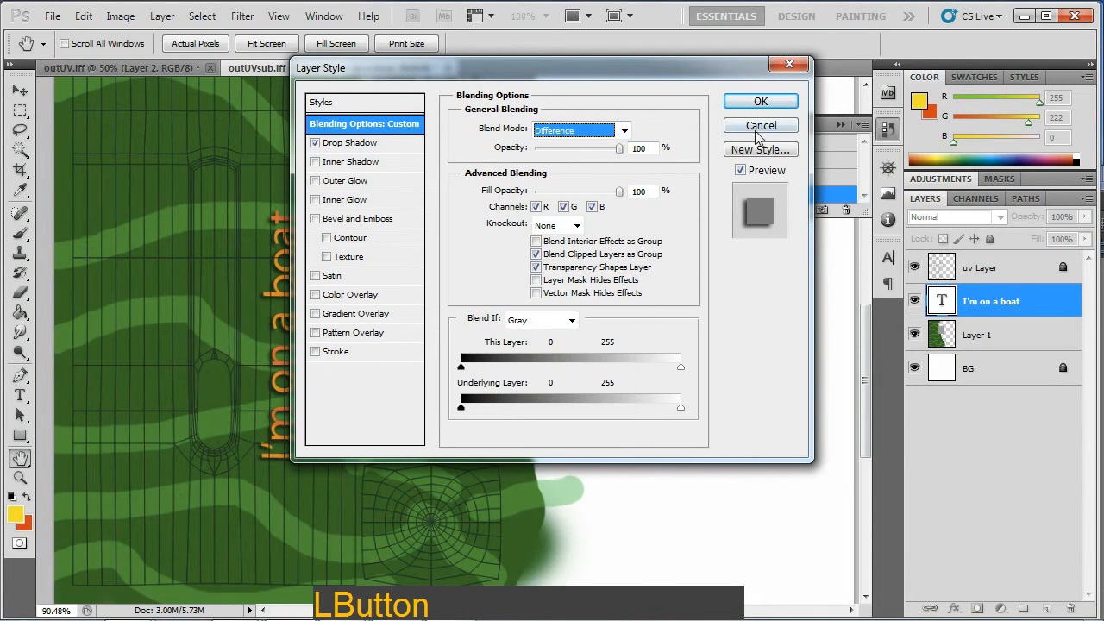
{"action": "left_click", "coordinate": [761, 101]}
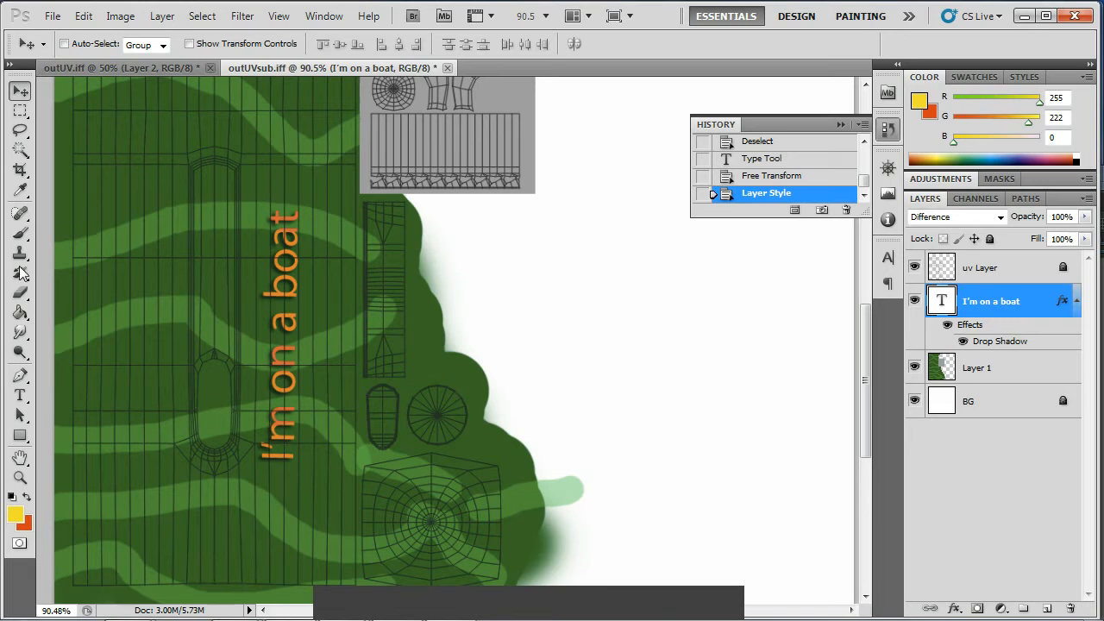
Try the Arch warp on the hull text, and apply the horizontal Flag warp with a +50% bend instead.
{"action": "left_click", "coordinate": [20, 395]}
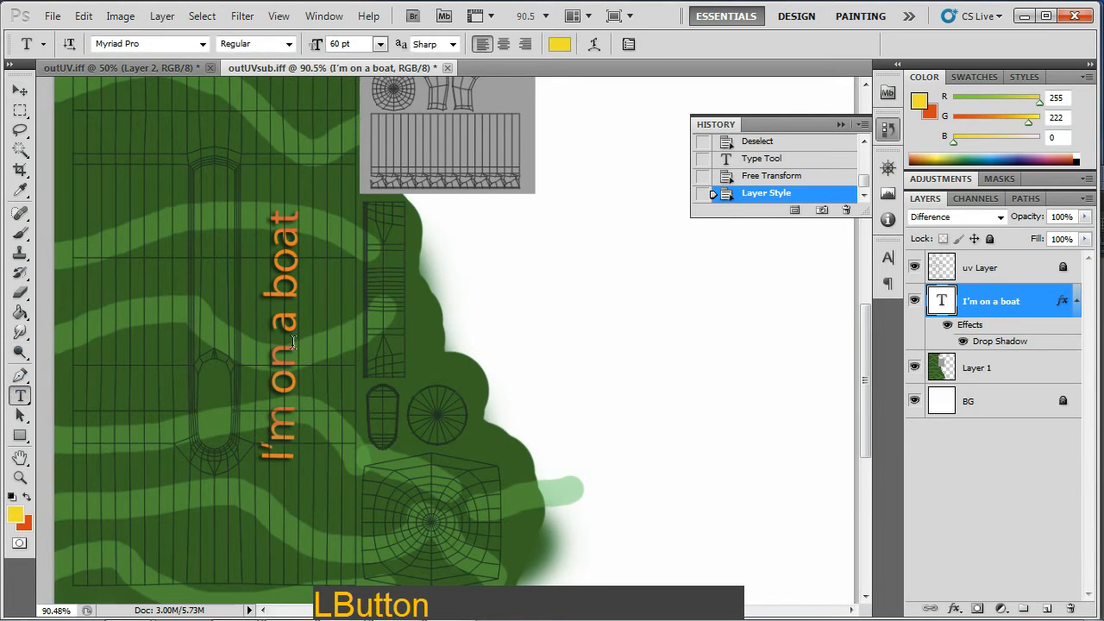
{"action": "left_click", "coordinate": [594, 45]}
{"action": "left_click", "coordinate": [554, 162]}
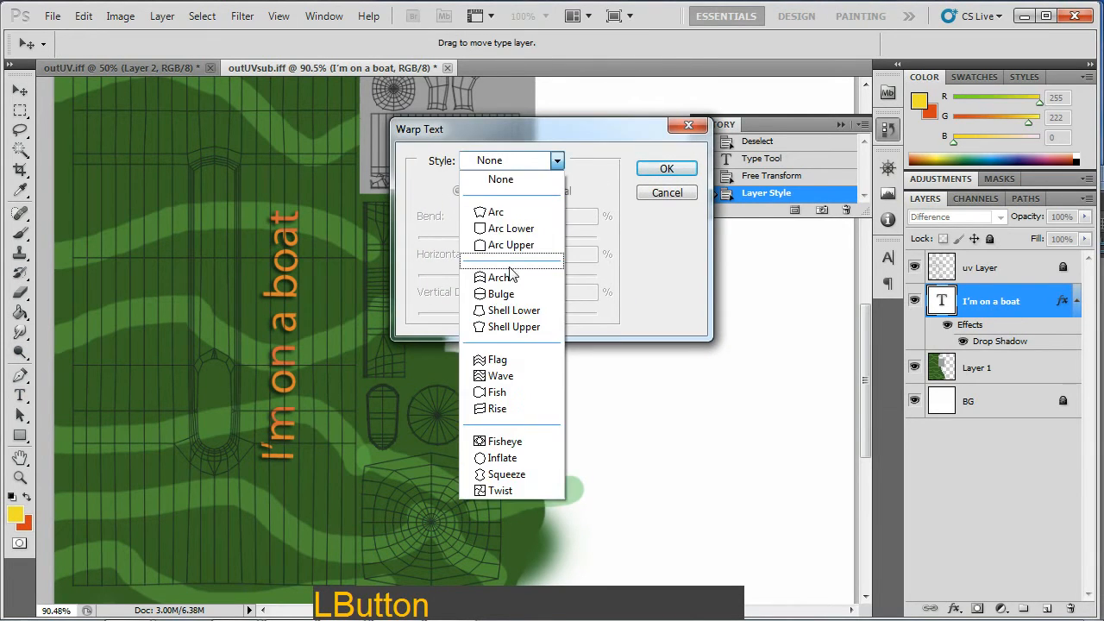
{"action": "left_click", "coordinate": [500, 277]}
{"action": "left_click", "coordinate": [528, 161]}
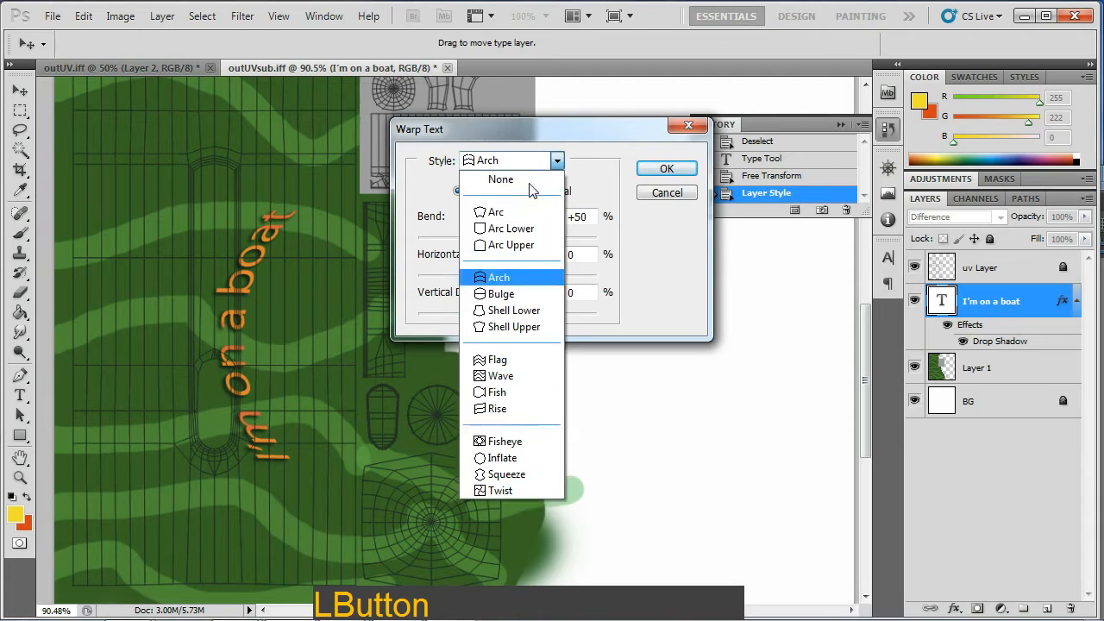
{"action": "left_click", "coordinate": [503, 363]}
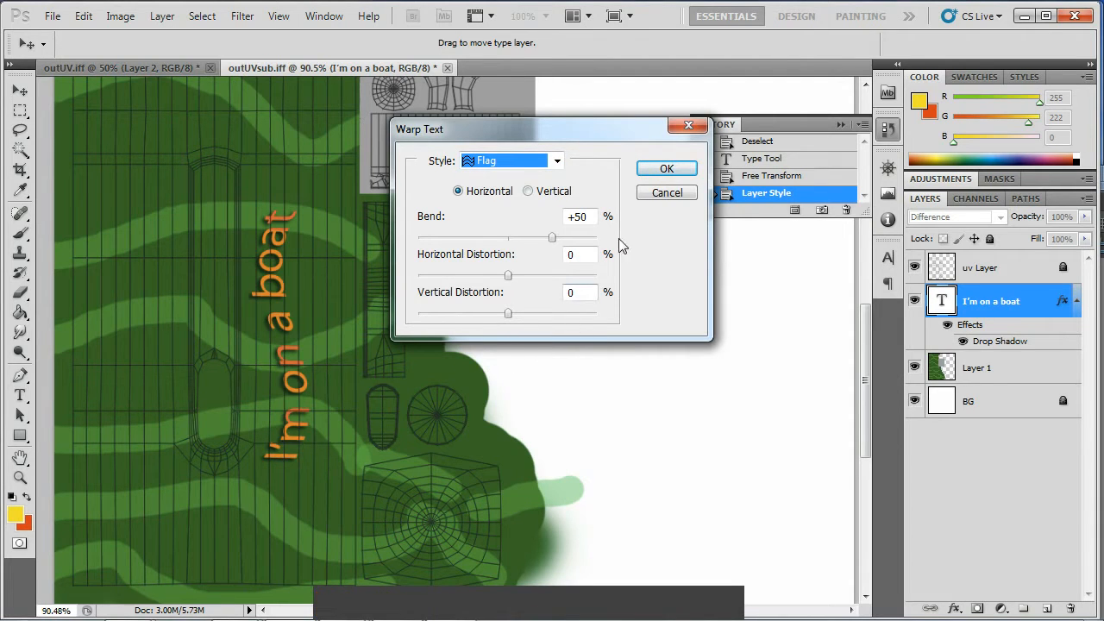
{"action": "left_click", "coordinate": [666, 169]}
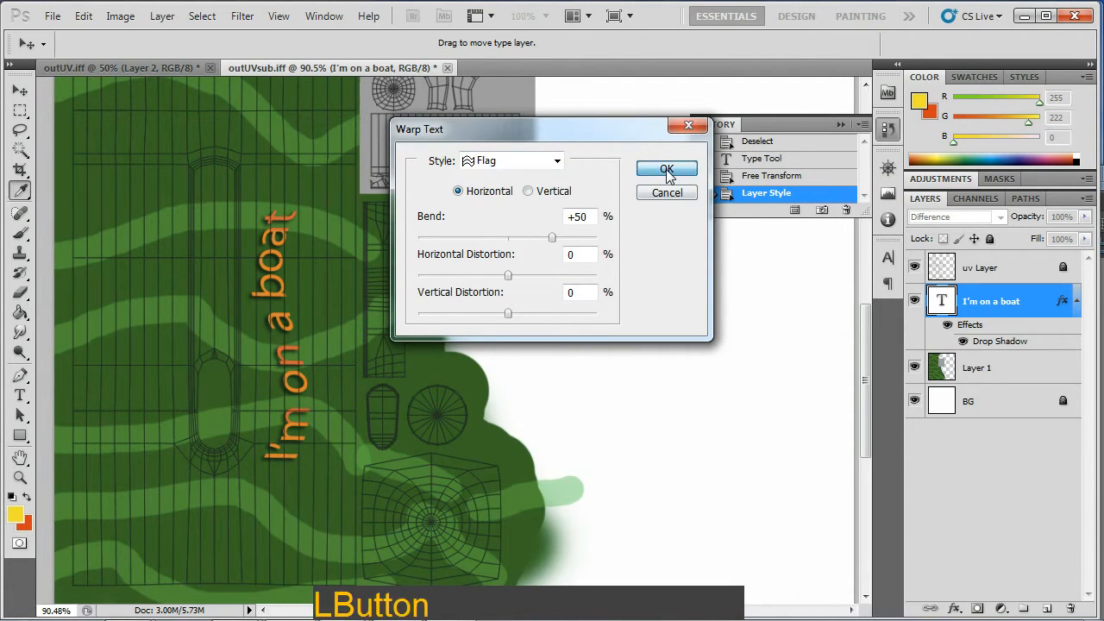
Hide the uv Layer and start saving a copy of the texture in BMP format.
{"action": "left_click", "coordinate": [915, 268]}
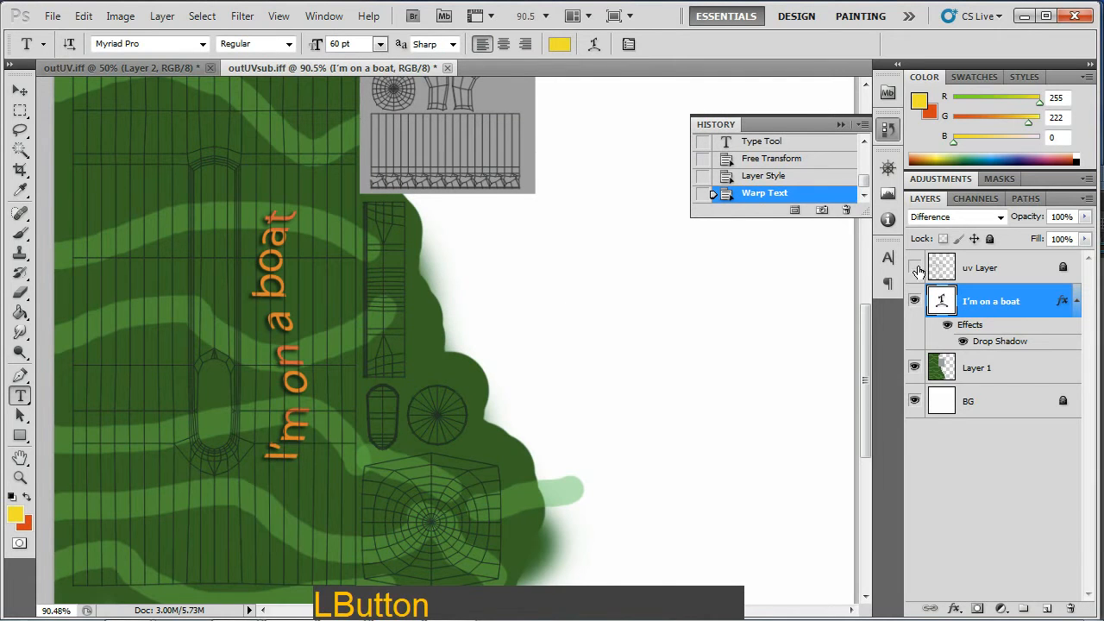
{"action": "left_click", "coordinate": [53, 17]}
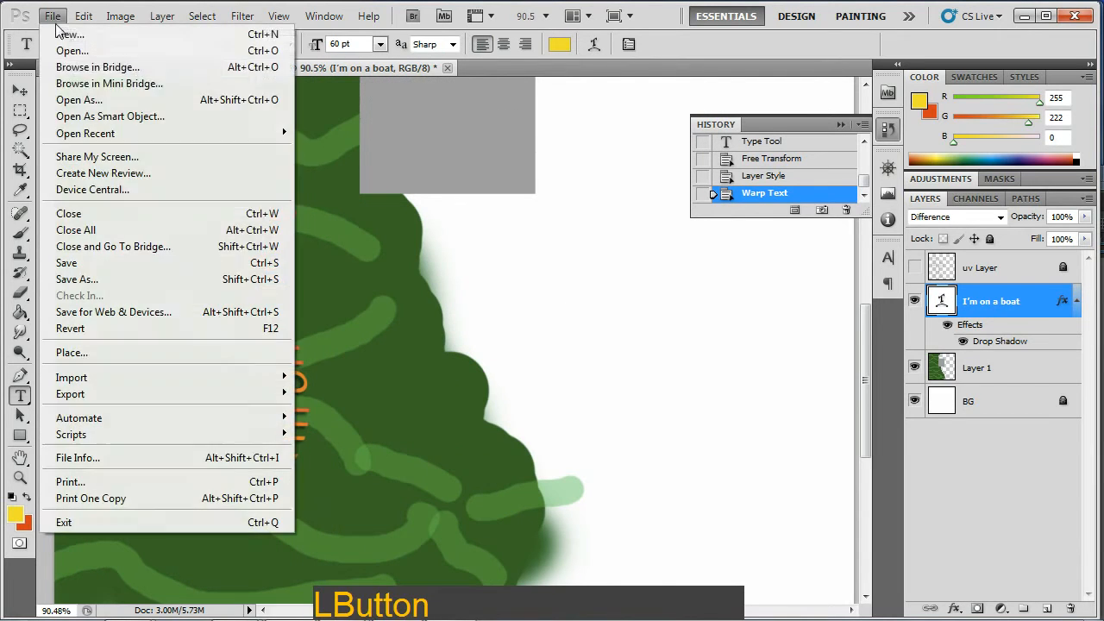
{"action": "left_click", "coordinate": [110, 279]}
{"action": "left_click", "coordinate": [569, 369]}
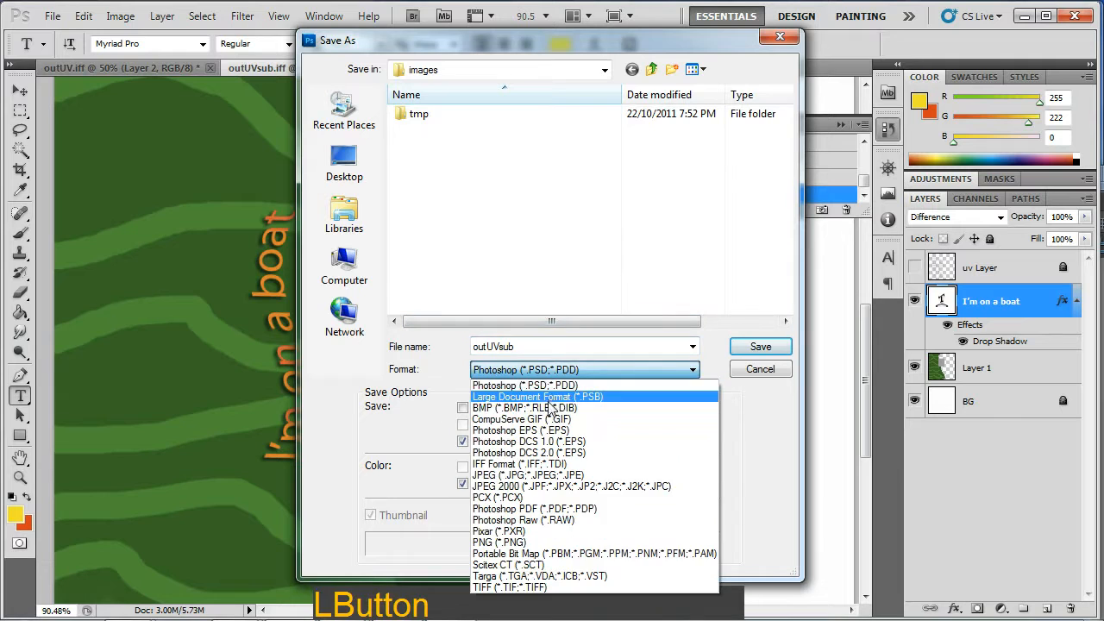
{"action": "left_click", "coordinate": [569, 392]}
Save the copy in the project's sourceimages folder as sub_diffuse_01, a 24 Bit Windows BMP.
{"action": "left_click", "coordinate": [652, 69]}
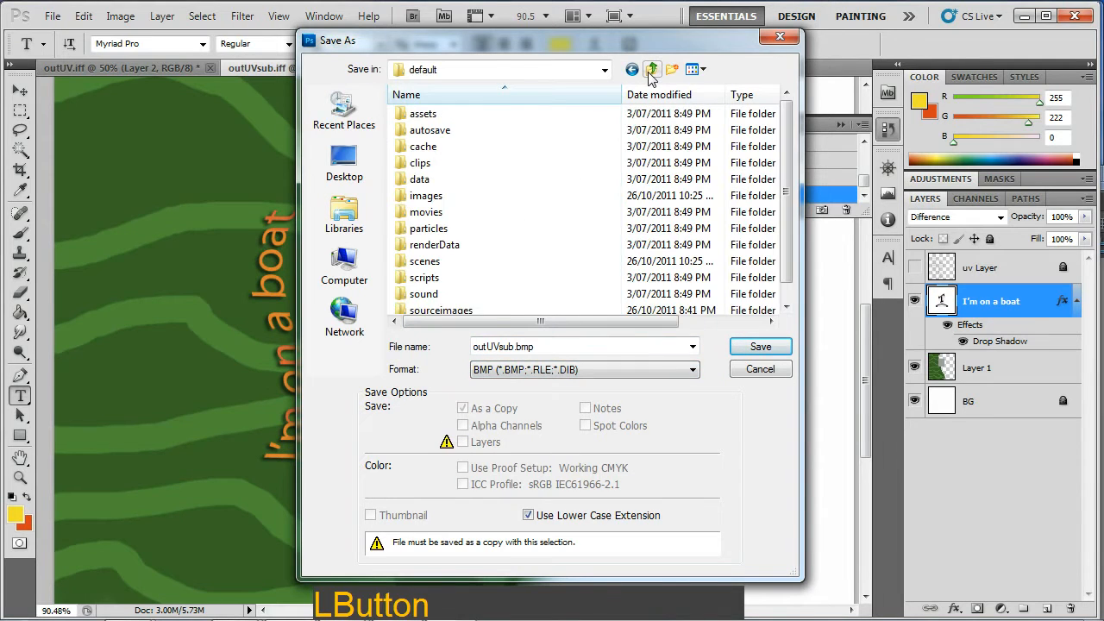
{"action": "double_click", "coordinate": [457, 311]}
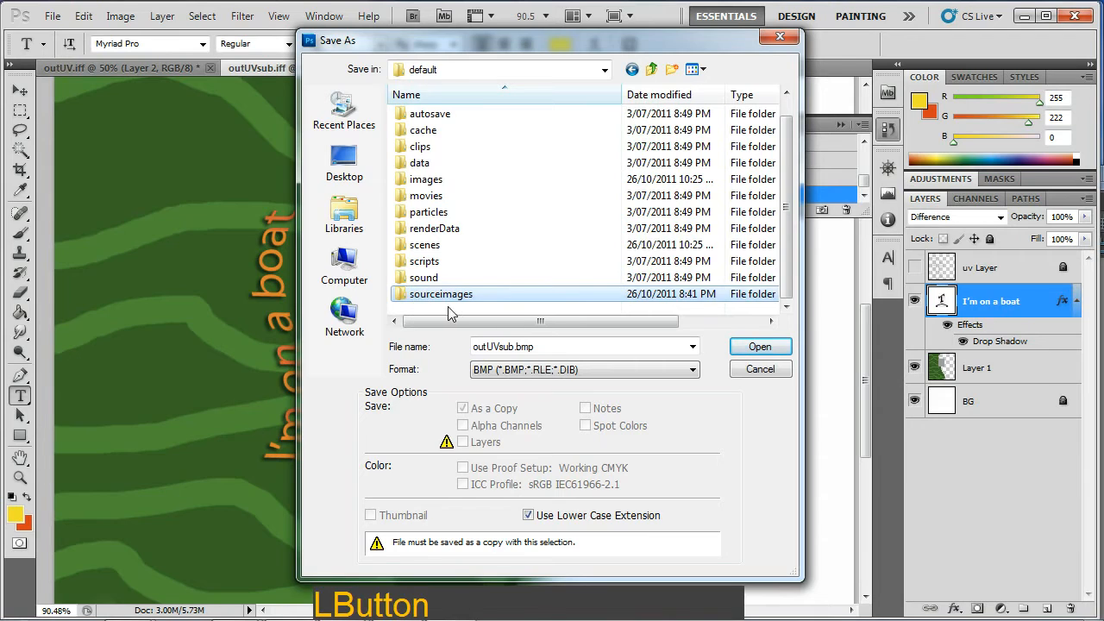
{"action": "double_click", "coordinate": [405, 295]}
{"action": "left_click", "coordinate": [438, 149]}
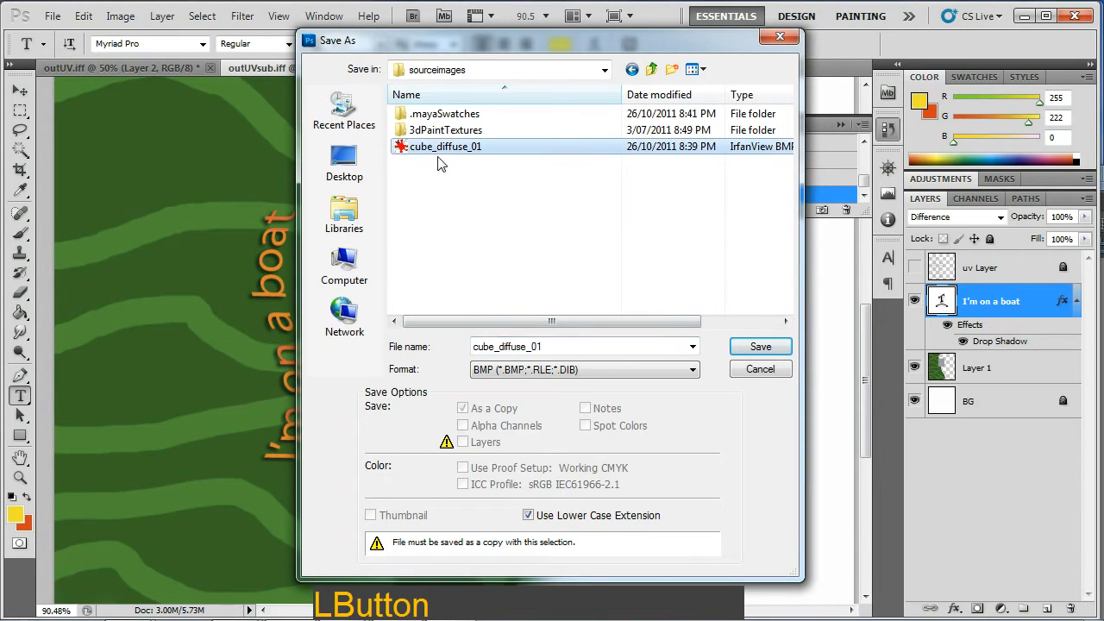
{"action": "left_click", "coordinate": [495, 346]}
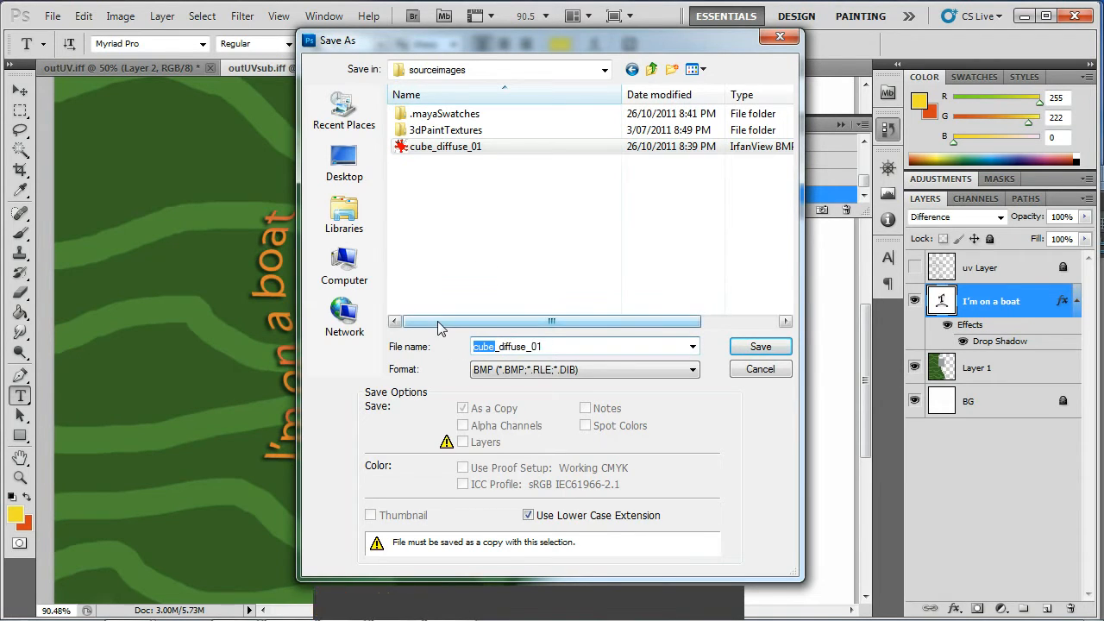
{"action": "type", "text": "sub"}
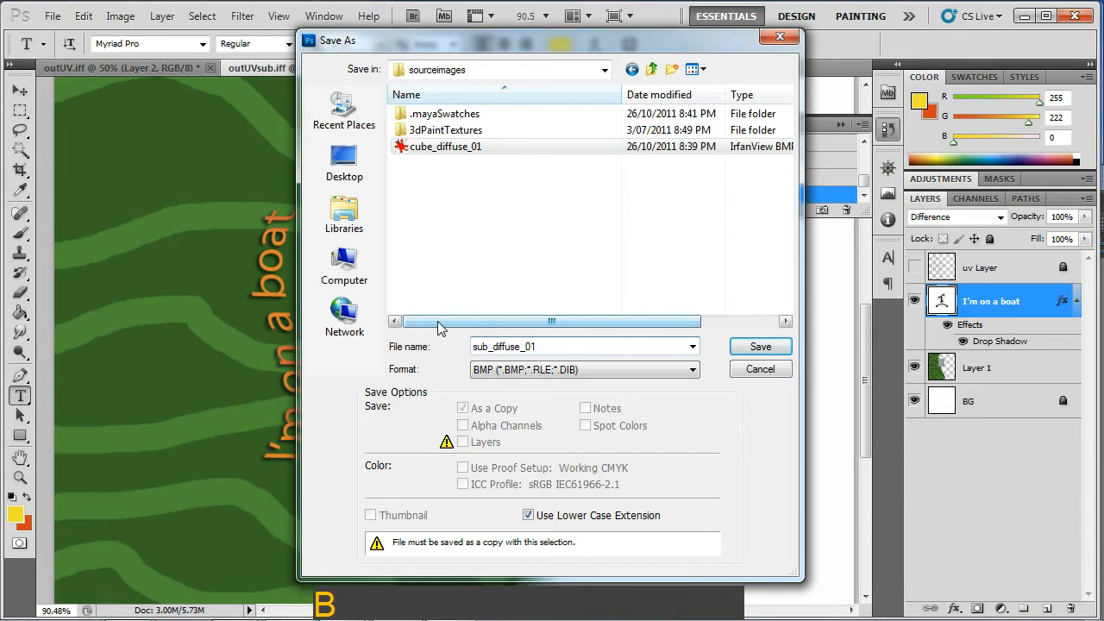
{"action": "key", "text": "Return"}
{"action": "left_click", "coordinate": [678, 223]}
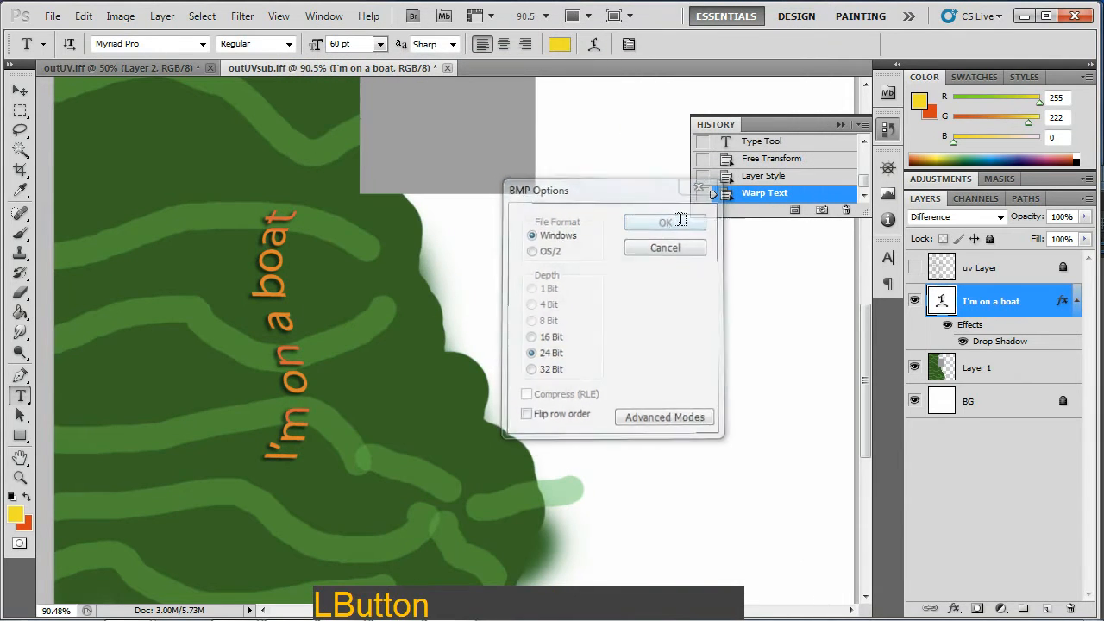
Switch to Maya, assign a new Lambert material to the submarine mesh and close the UV Texture Editor.
{"action": "key", "text": "alt+Tab"}
{"action": "left_click", "coordinate": [540, 293], "text": "alt"}
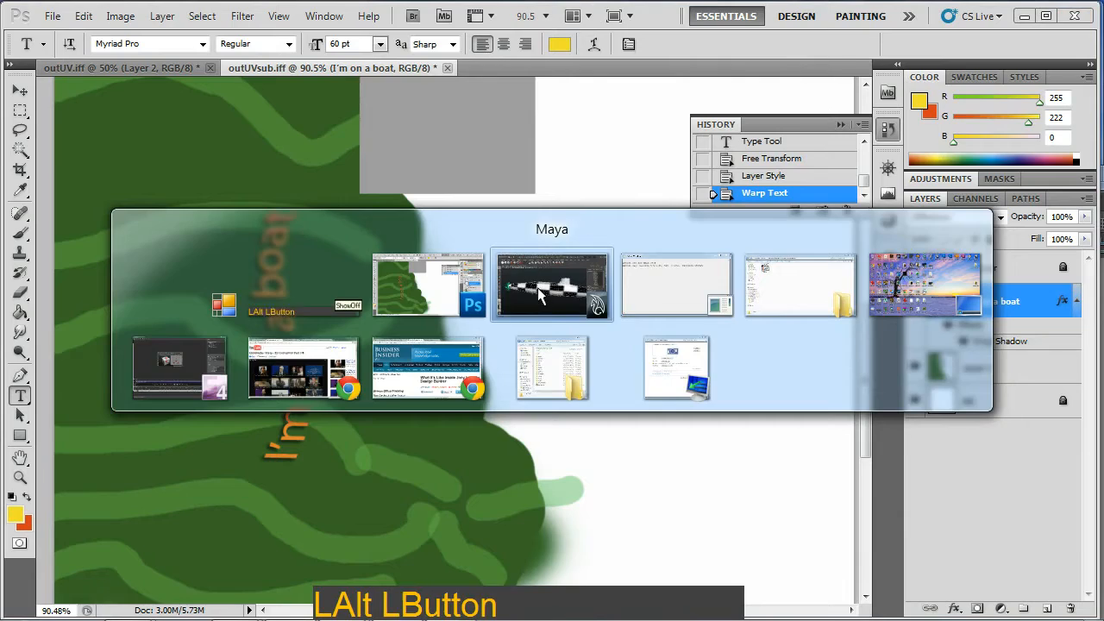
{"action": "left_click_drag", "start_coordinate": [541, 275], "coordinate": [446, 343], "text": "alt"}
{"action": "middle_click_drag", "start_coordinate": [446, 343], "coordinate": [412, 329], "text": "alt"}
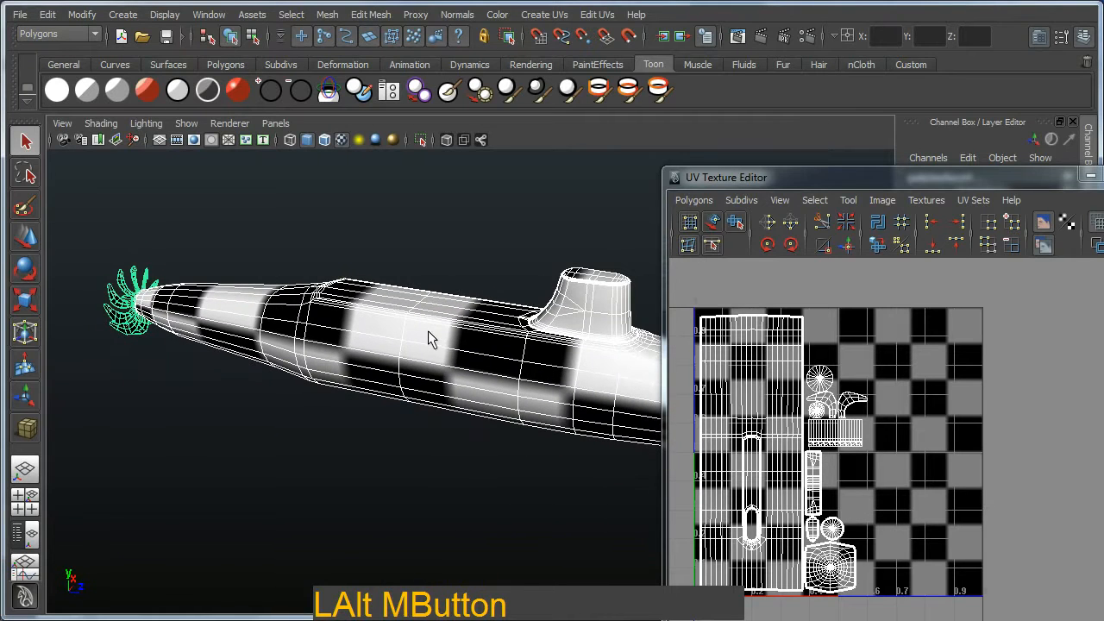
{"action": "right_click", "coordinate": [428, 331]}
{"action": "right_click_drag", "start_coordinate": [430, 332], "coordinate": [433, 545]}
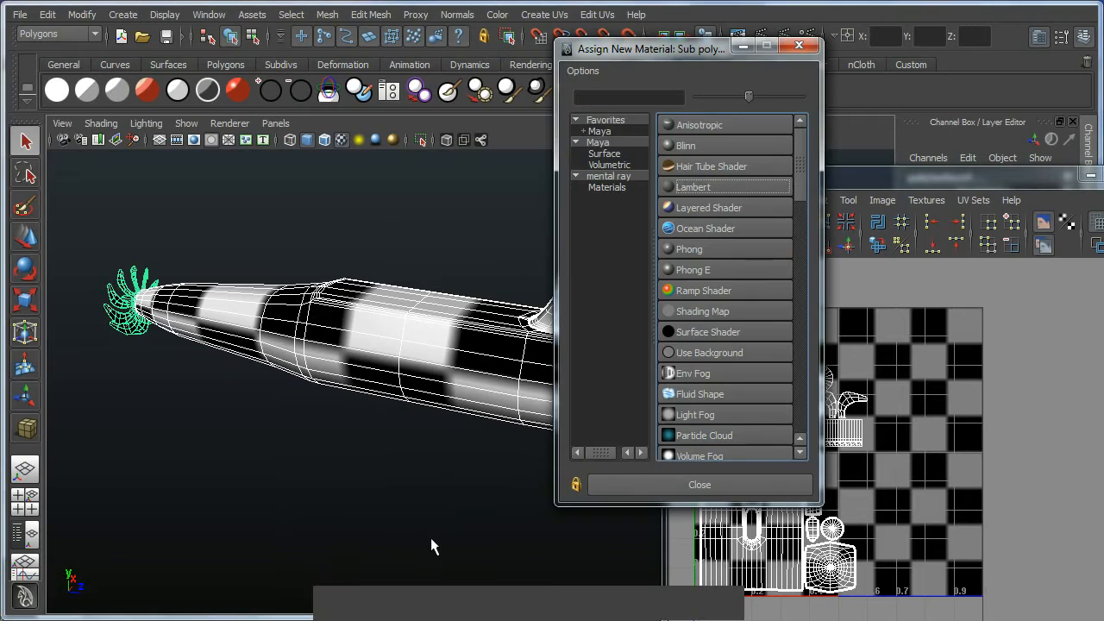
{"action": "left_click", "coordinate": [726, 192]}
{"action": "left_click_drag", "start_coordinate": [1037, 183], "coordinate": [614, 116]}
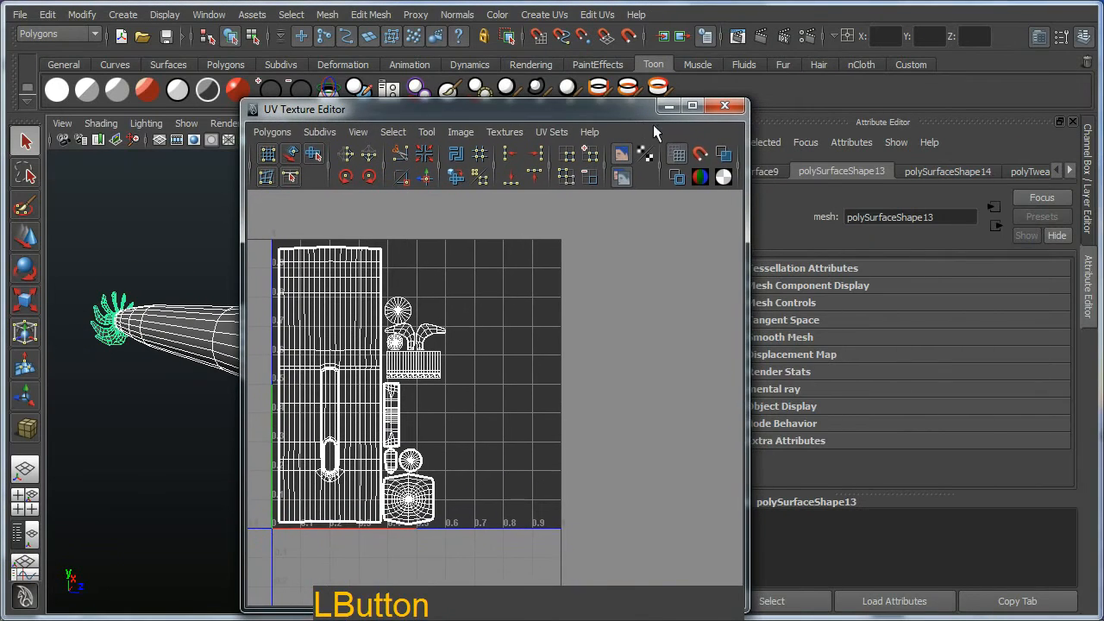
{"action": "left_click", "coordinate": [733, 110]}
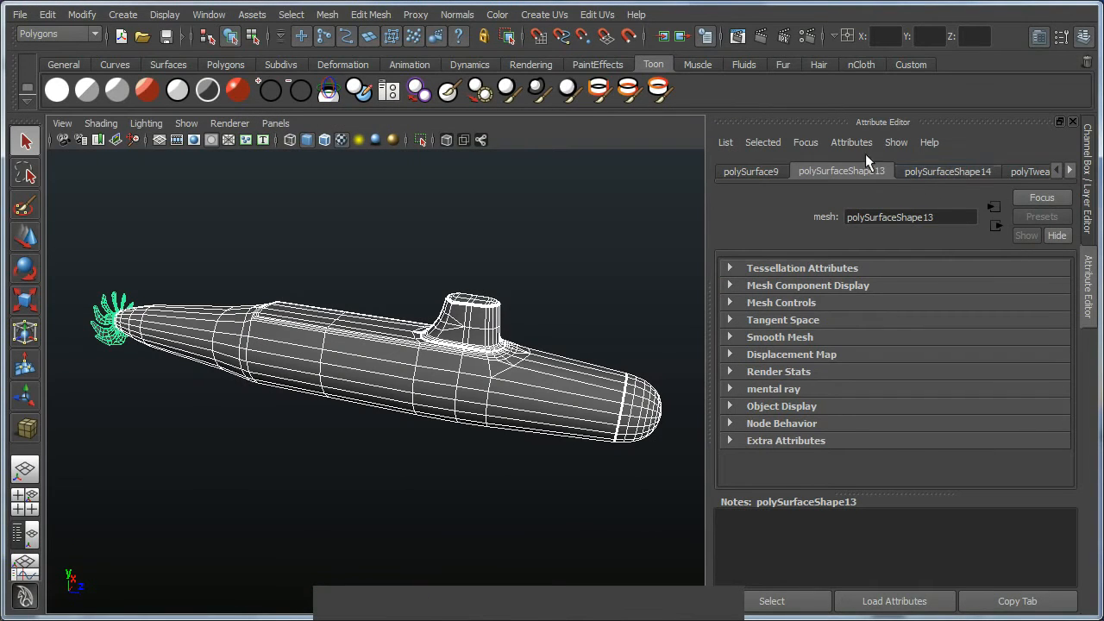
Rename the new Lambert material on the submarine as sub_Material.
{"action": "left_click", "coordinate": [1071, 172]}
{"action": "left_click", "coordinate": [1070, 172]}
{"action": "left_click", "coordinate": [1071, 172]}
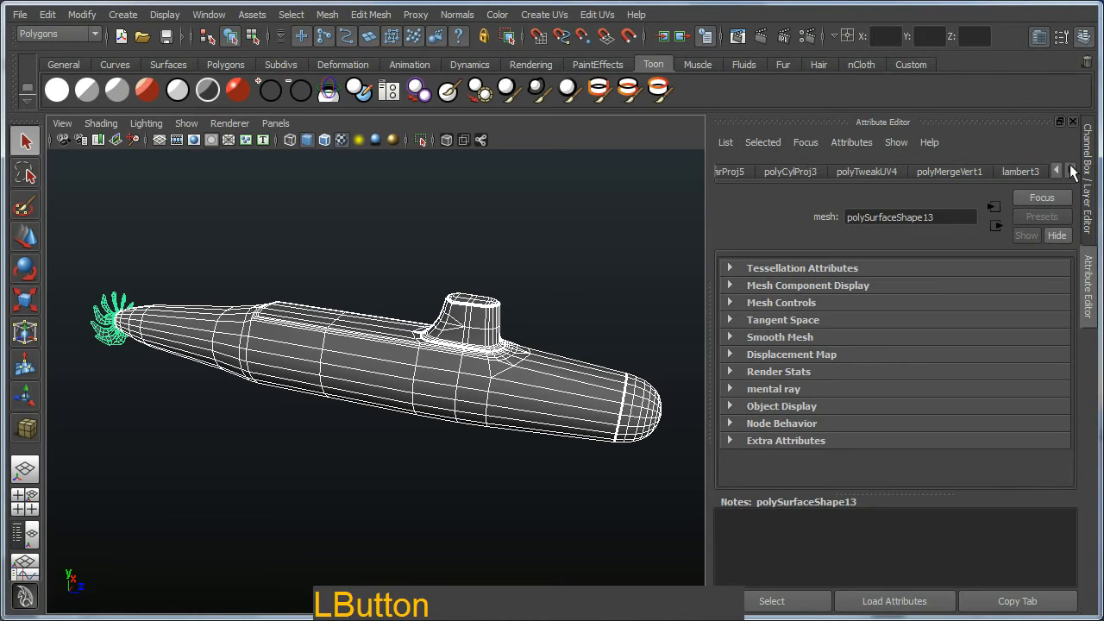
{"action": "left_click", "coordinate": [1020, 171]}
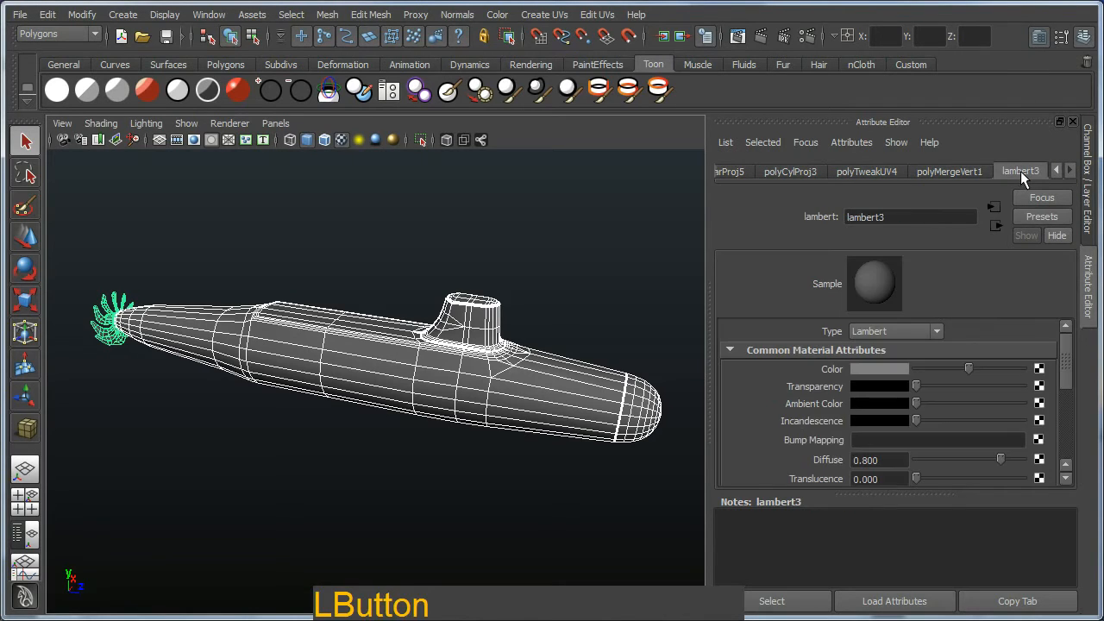
{"action": "left_click", "coordinate": [907, 217]}
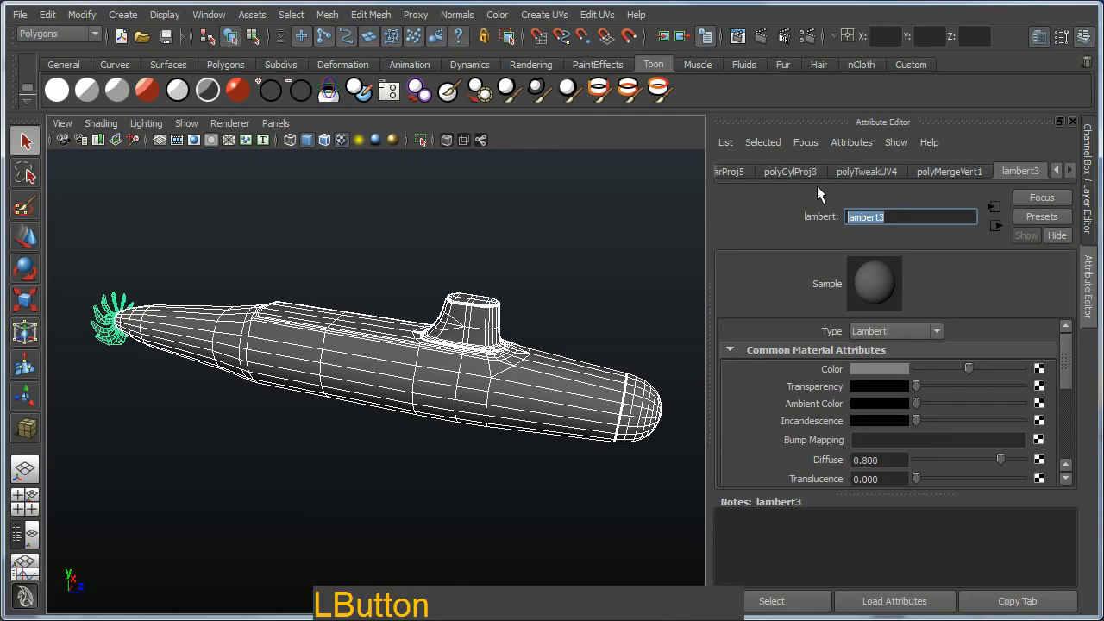
{"action": "type", "text": "sub)"}
{"action": "key", "text": "BackSpace"}
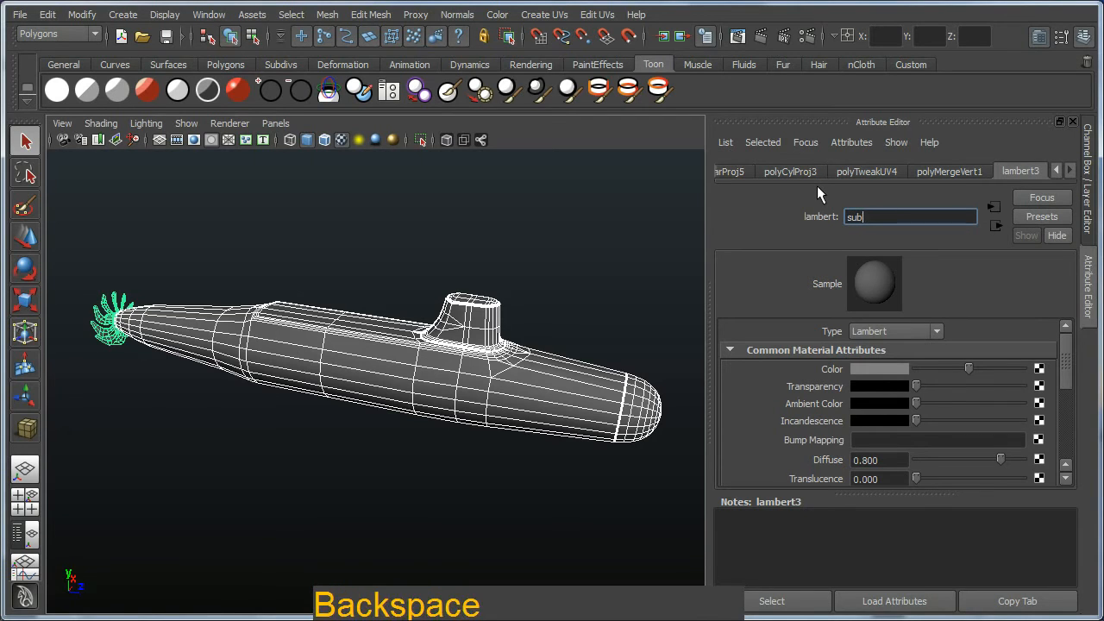
{"action": "type", "text": "_Material"}
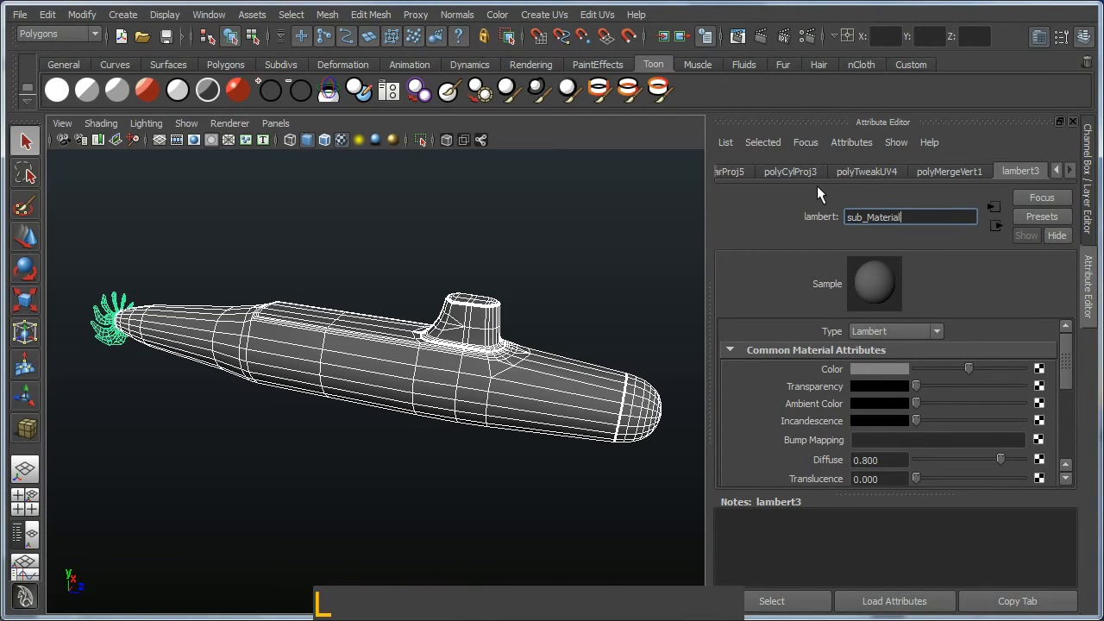
{"action": "key", "text": "Return"}
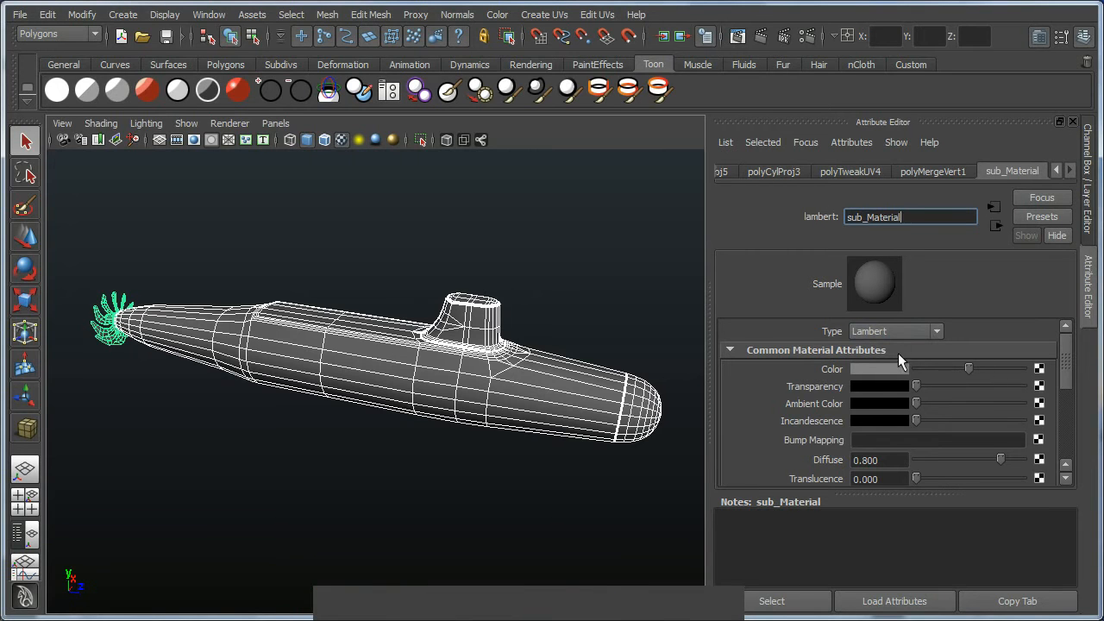
Map the material's color with a File texture and load sub_diffuse_01.bmp from the sourceimages folder.
{"action": "key", "text": "ctrl+4"}
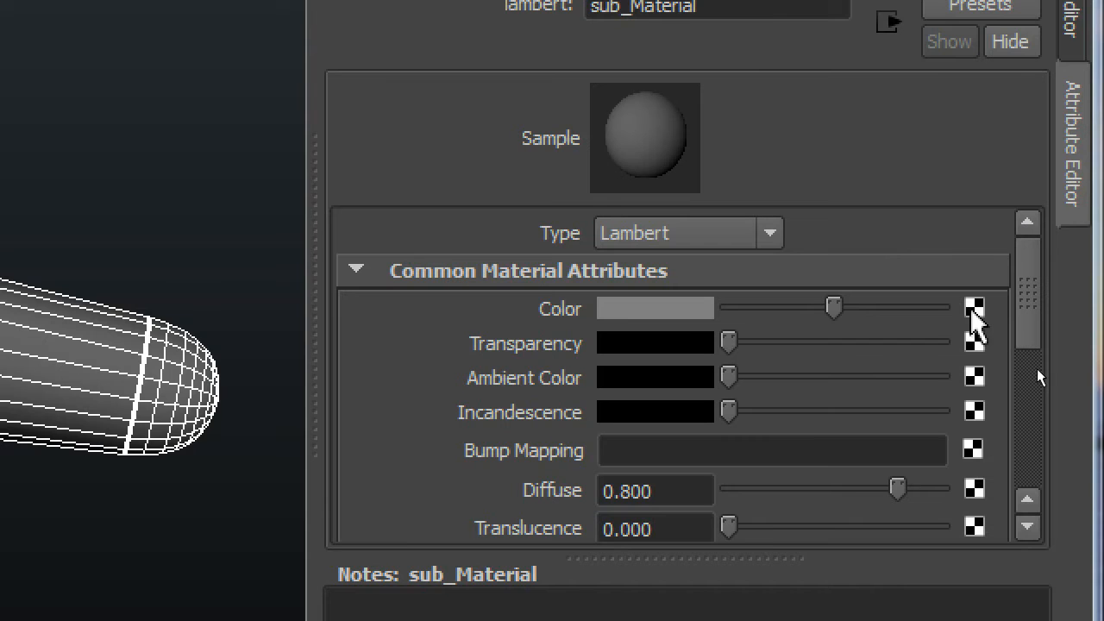
{"action": "left_click", "coordinate": [973, 309]}
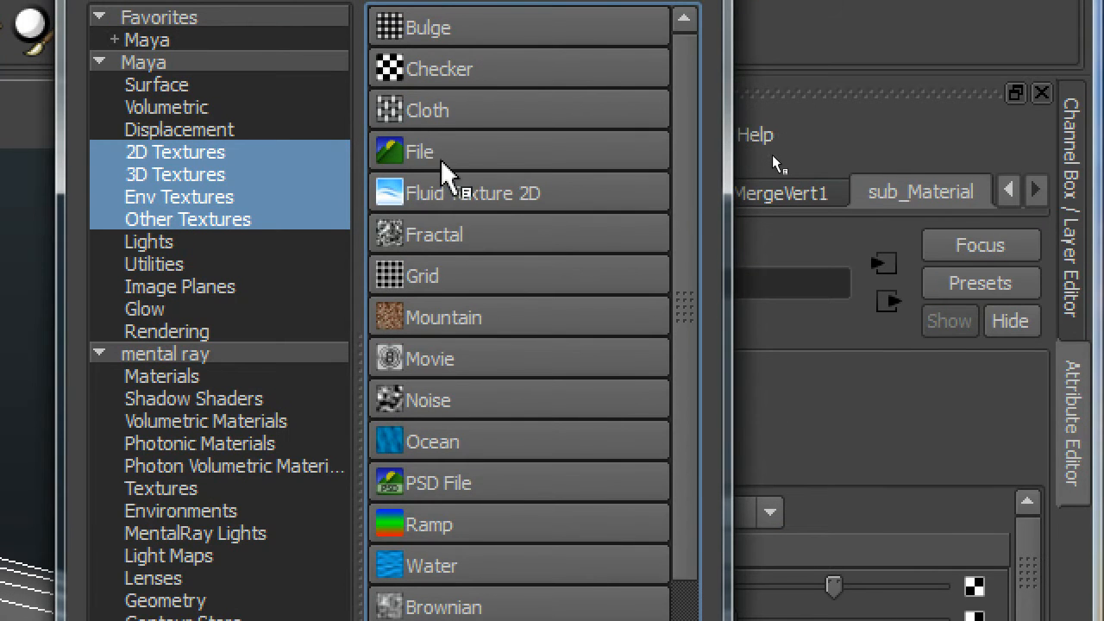
{"action": "left_click", "coordinate": [451, 153]}
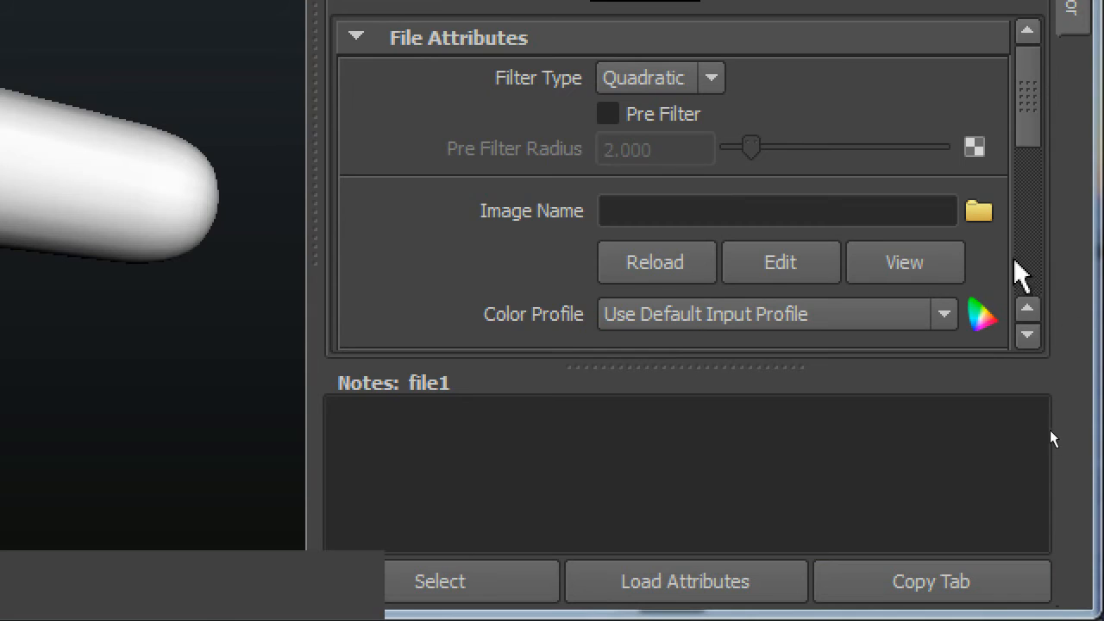
{"action": "left_click", "coordinate": [980, 213]}
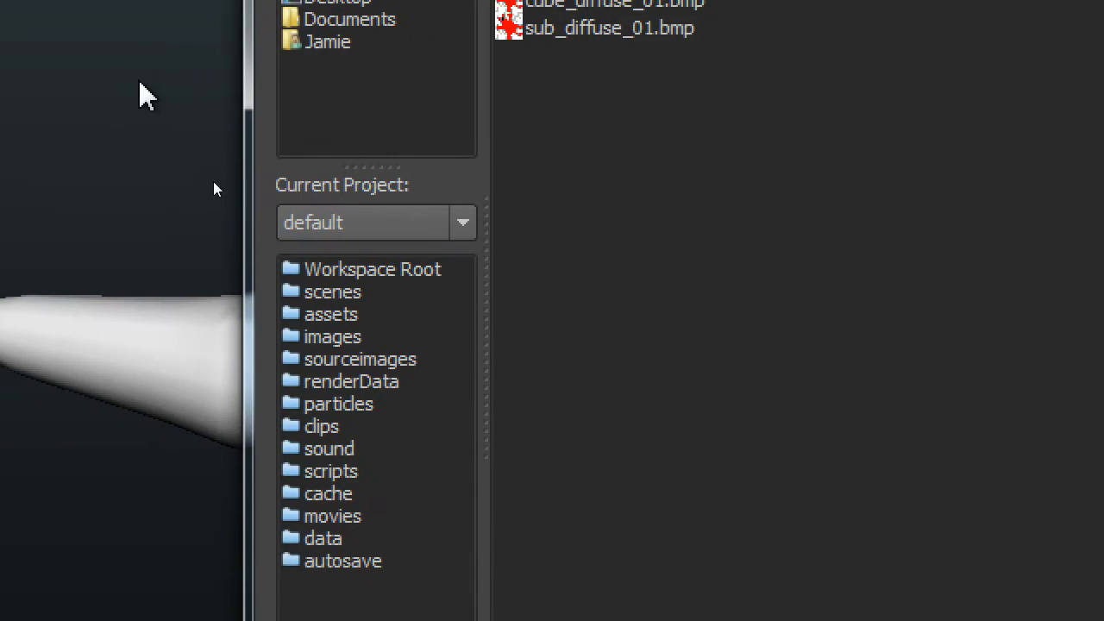
{"action": "left_click", "coordinate": [578, 176]}
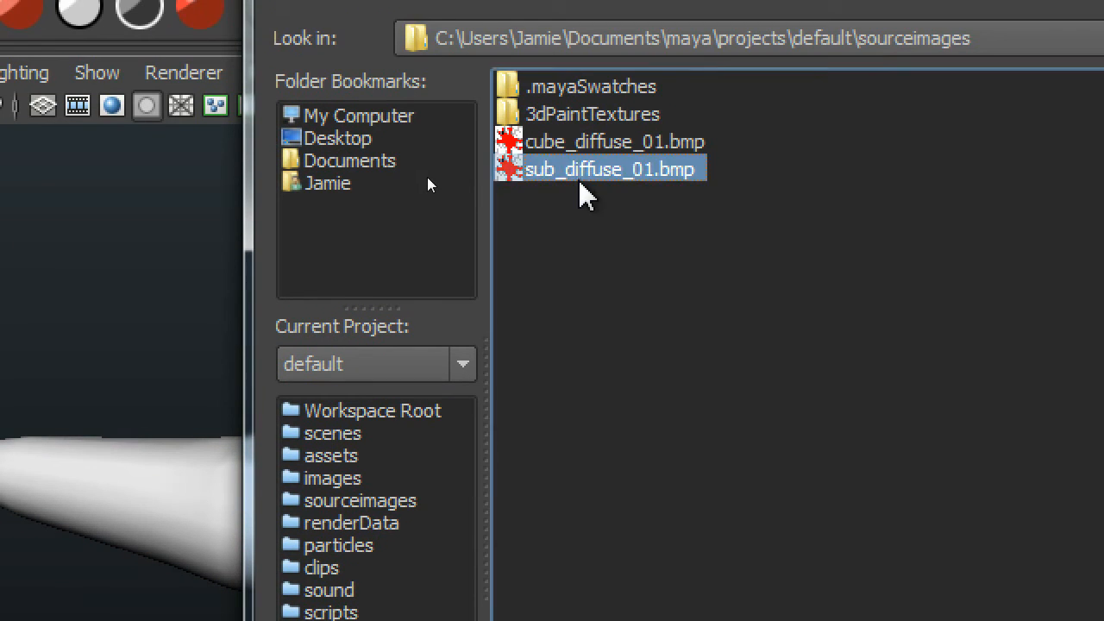
{"action": "double_click", "coordinate": [579, 181]}
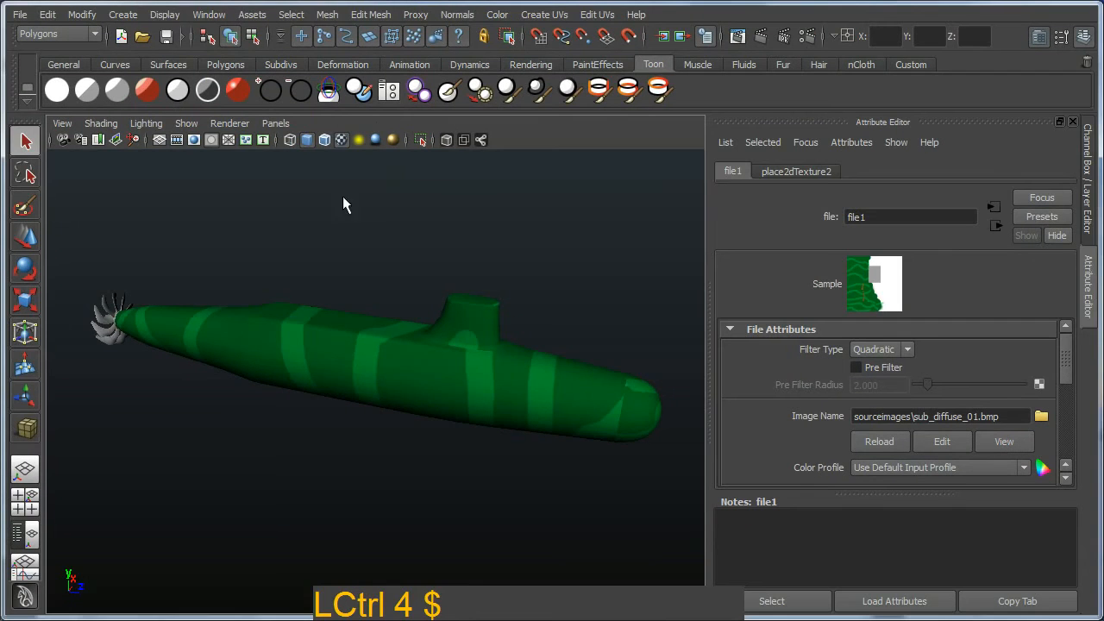
Examine the textured hull lettering and stern, and check the propeller's material and its options for assigning an existing material.
{"action": "left_click_drag", "start_coordinate": [343, 202], "coordinate": [312, 376], "text": "alt"}
{"action": "right_click_drag", "start_coordinate": [313, 376], "coordinate": [390, 416], "text": "alt"}
{"action": "left_click_drag", "start_coordinate": [389, 416], "coordinate": [419, 389], "text": "alt"}
{"action": "middle_click_drag", "start_coordinate": [219, 396], "coordinate": [322, 392], "text": "alt"}
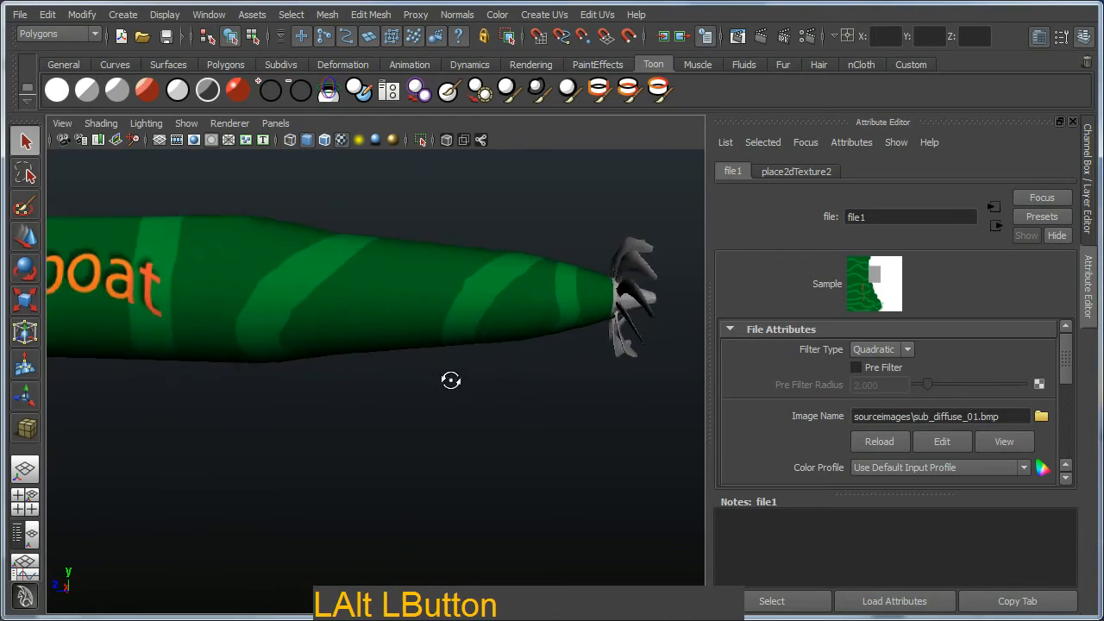
{"action": "left_click_drag", "start_coordinate": [451, 382], "coordinate": [515, 374], "text": "alt"}
{"action": "right_click_drag", "start_coordinate": [515, 374], "coordinate": [567, 347], "text": "alt"}
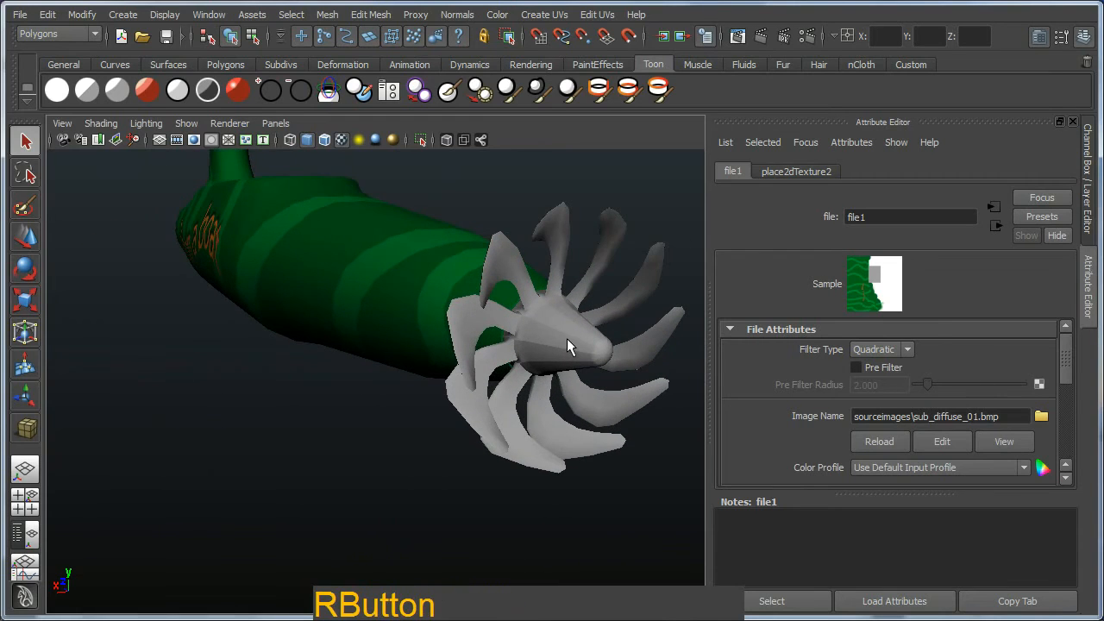
{"action": "left_click", "coordinate": [567, 347]}
{"action": "right_click", "coordinate": [567, 347]}
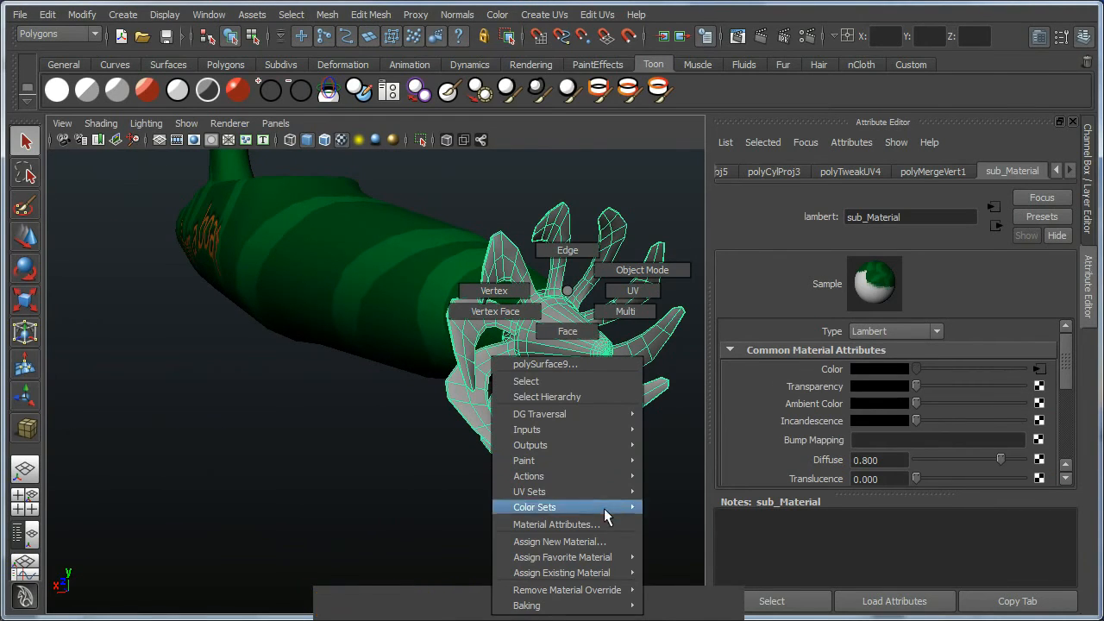
{"action": "mouse_move", "coordinate": [619, 574]}
{"action": "left_click", "coordinate": [691, 575]}
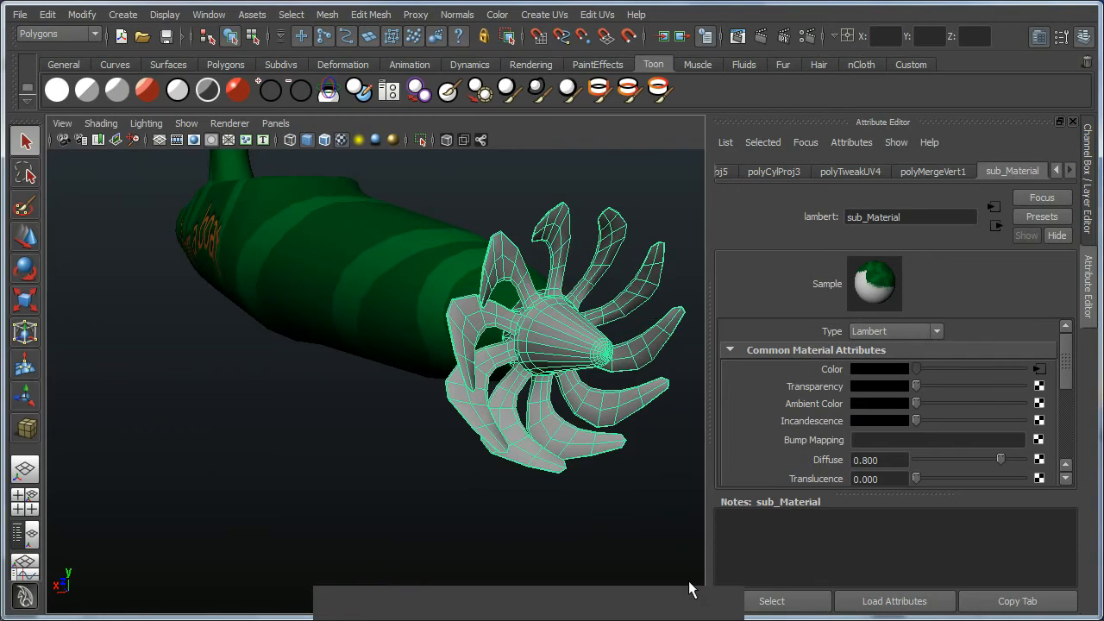
{"action": "mouse_move", "coordinate": [537, 423]}
{"action": "left_mouse_down", "text": "alt"}
{"action": "mouse_move", "coordinate": [572, 426]}
{"action": "mouse_move", "coordinate": [549, 426]}
{"action": "left_mouse_up", "text": "alt"}
{"action": "middle_click_drag", "start_coordinate": [549, 426], "coordinate": [470, 446], "text": "alt"}
{"action": "left_click", "coordinate": [612, 547]}
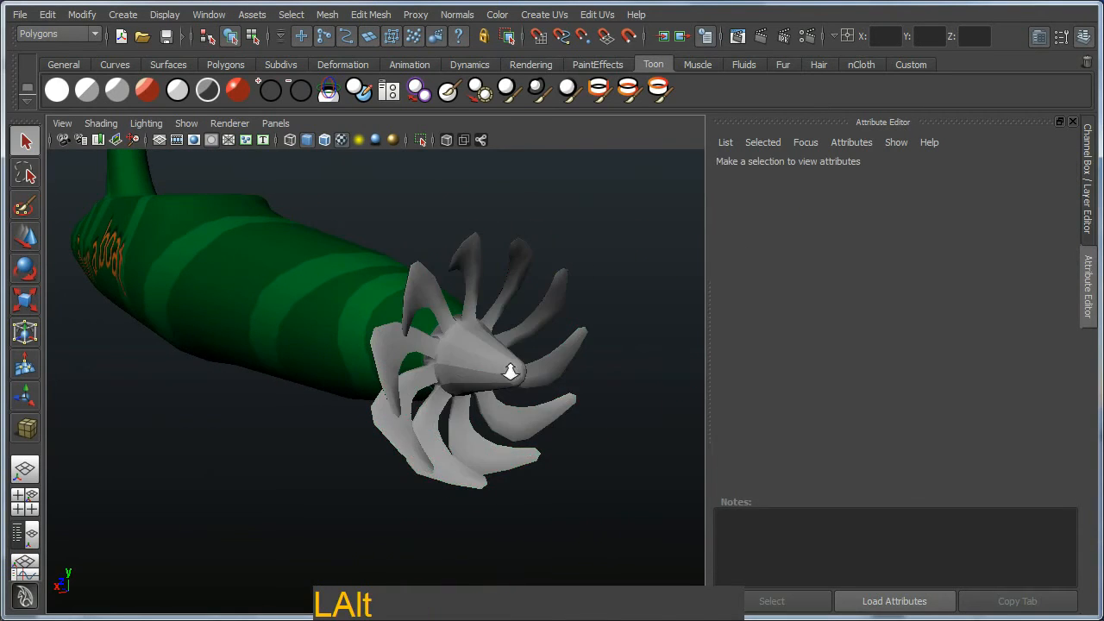
Smooth the propeller's shading by applying a Set Normal Angle of 55.8140 to its mesh.
{"action": "right_click_drag", "start_coordinate": [510, 370], "coordinate": [542, 357], "text": "alt"}
{"action": "left_click", "coordinate": [542, 357]}
{"action": "middle_click_drag", "start_coordinate": [543, 357], "coordinate": [512, 316], "text": "alt"}
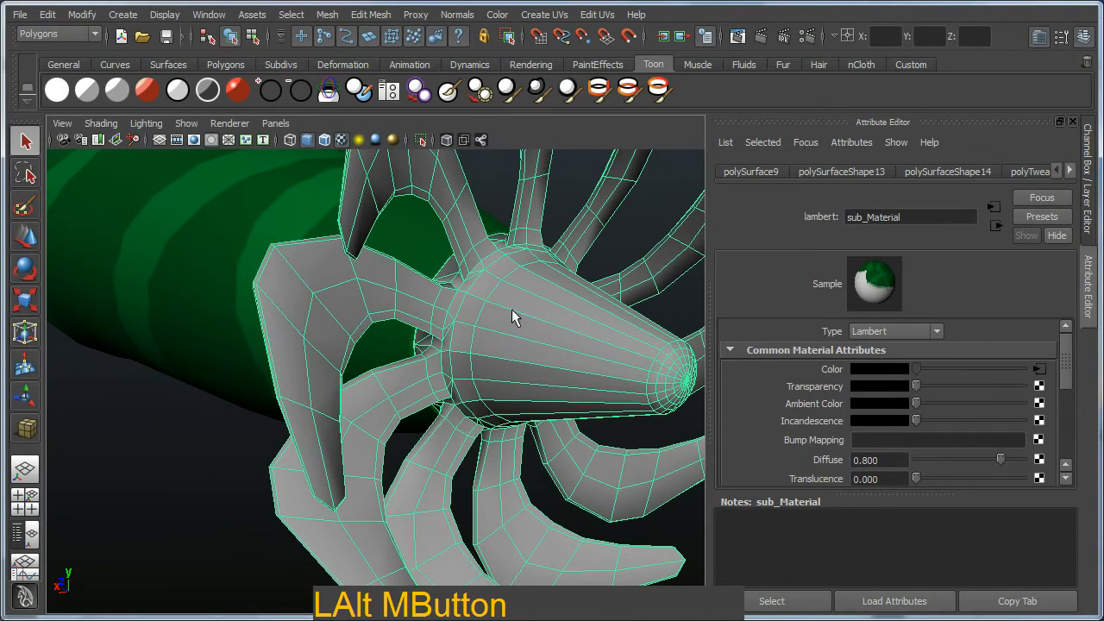
{"action": "left_click", "coordinate": [457, 15]}
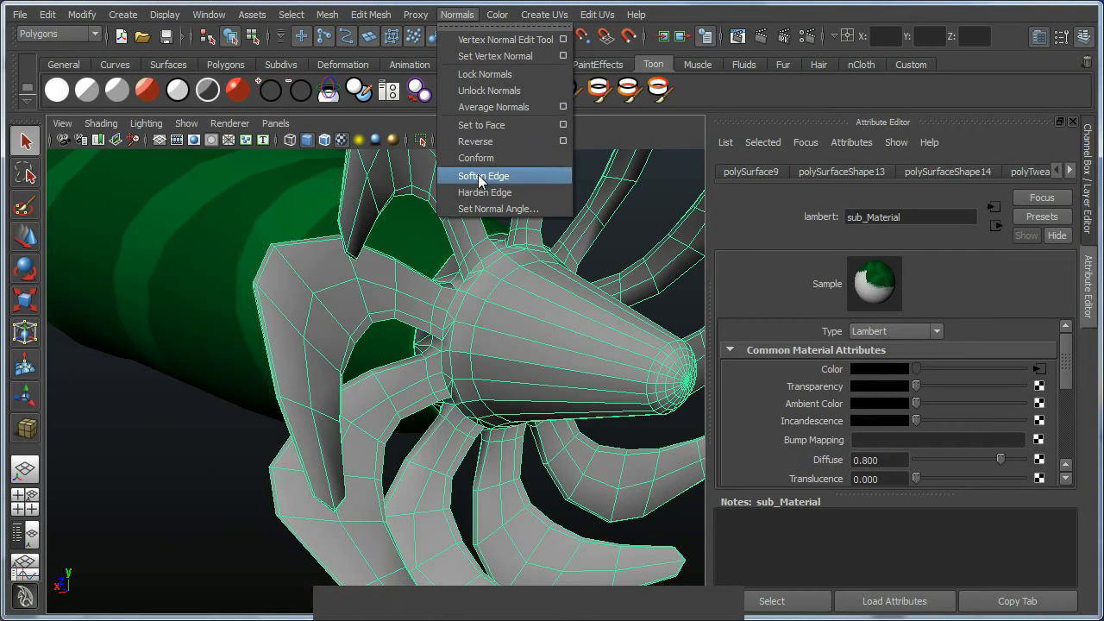
{"action": "left_click", "coordinate": [489, 209]}
{"action": "left_click", "coordinate": [660, 480]}
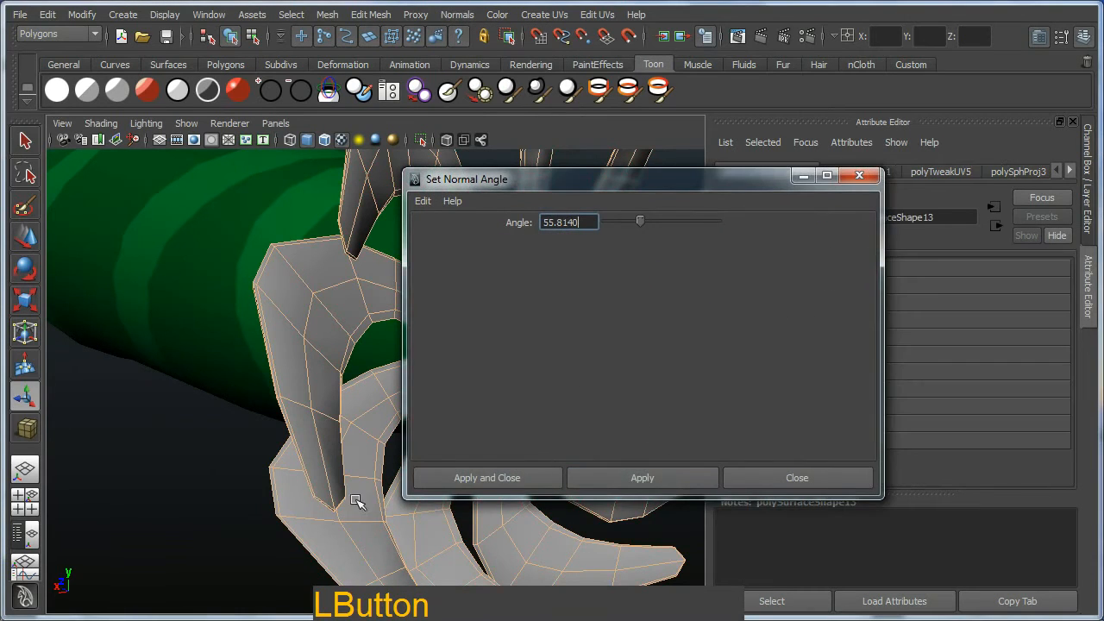
{"action": "left_click", "coordinate": [247, 468]}
{"action": "left_click", "coordinate": [760, 483]}
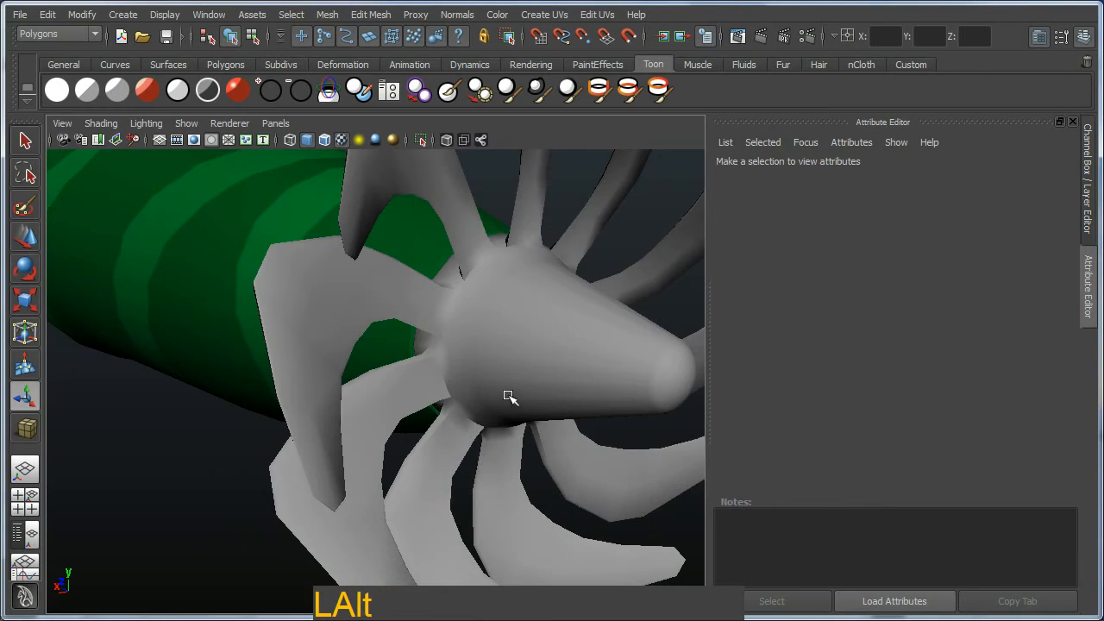
Examine how the camouflage texture lies on the hull, conning tower and rounded nose.
{"action": "right_click_drag", "start_coordinate": [509, 396], "coordinate": [345, 329], "text": "alt"}
{"action": "left_click_drag", "start_coordinate": [345, 329], "coordinate": [414, 398], "text": "alt"}
{"action": "middle_click_drag", "start_coordinate": [413, 399], "coordinate": [535, 371], "text": "alt"}
{"action": "right_click_drag", "start_coordinate": [535, 371], "coordinate": [384, 340], "text": "alt"}
{"action": "left_click_drag", "start_coordinate": [384, 340], "coordinate": [447, 344], "text": "alt"}
{"action": "middle_click_drag", "start_coordinate": [447, 344], "coordinate": [485, 343], "text": "alt"}
{"action": "mouse_move", "coordinate": [484, 344]}
{"action": "left_mouse_down", "text": "alt"}
{"action": "mouse_move", "coordinate": [387, 370]}
{"action": "mouse_move", "coordinate": [472, 358]}
{"action": "left_mouse_up", "text": "alt"}
{"action": "middle_click_drag", "start_coordinate": [473, 359], "coordinate": [469, 357], "text": "alt"}
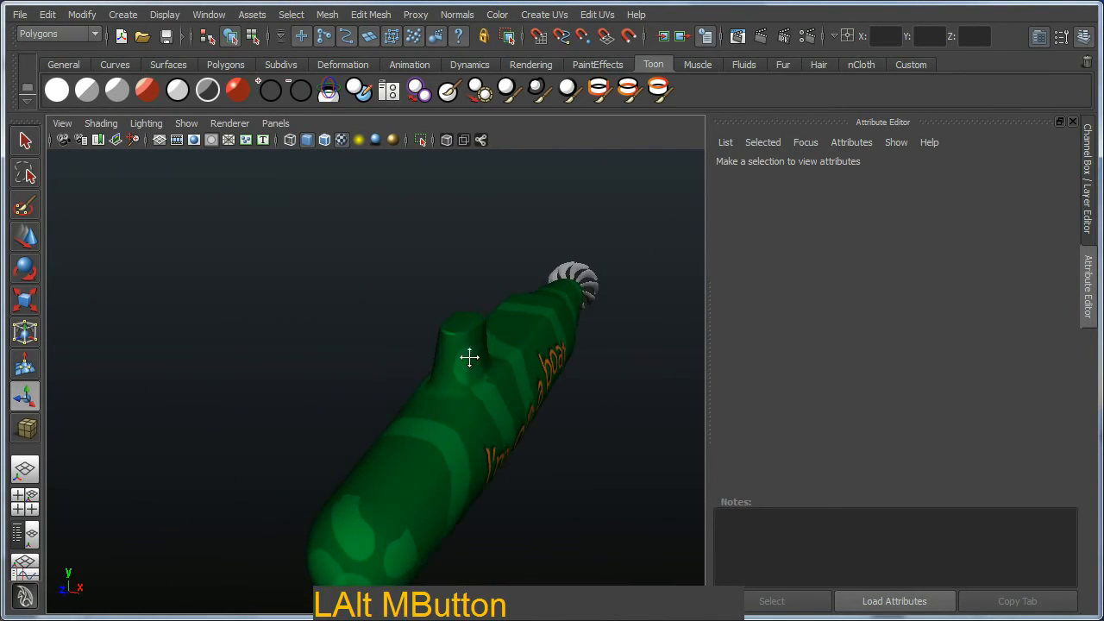
{"action": "right_click_drag", "start_coordinate": [470, 357], "coordinate": [488, 365], "text": "alt"}
{"action": "left_click_drag", "start_coordinate": [488, 364], "coordinate": [537, 363], "text": "alt"}
{"action": "middle_click_drag", "start_coordinate": [537, 362], "coordinate": [459, 383], "text": "alt"}
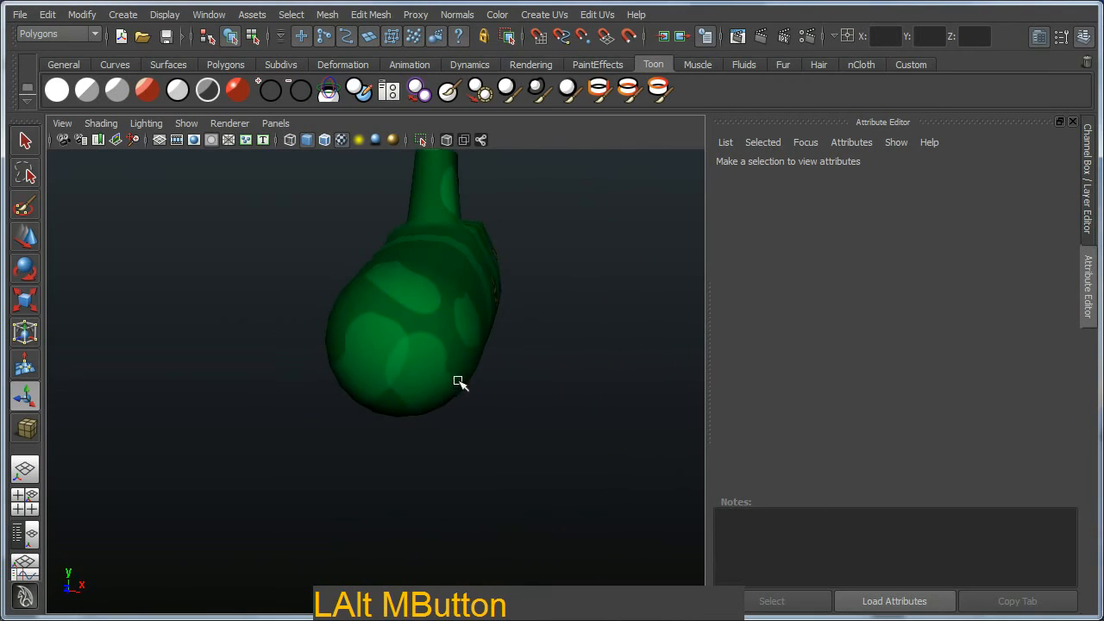
{"action": "left_click_drag", "start_coordinate": [460, 383], "coordinate": [205, 387], "text": "alt"}
{"action": "right_click_drag", "start_coordinate": [205, 387], "coordinate": [373, 385], "text": "alt"}
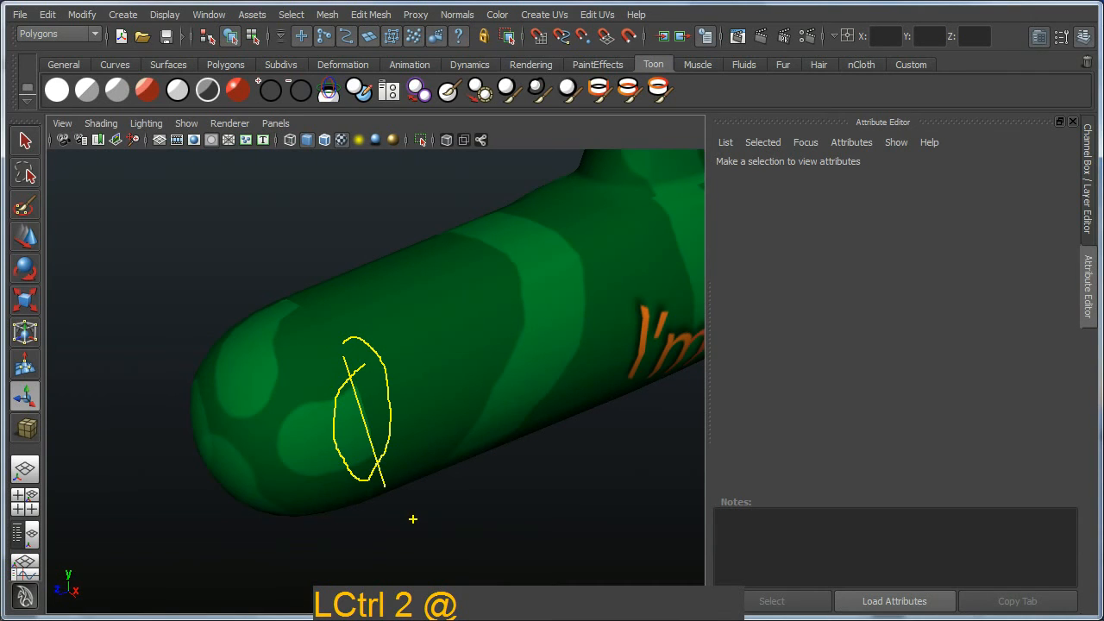
Inspect the submarine's underside for how the camouflage stripes meet along the texture seam.
{"action": "left_click_drag", "start_coordinate": [428, 451], "coordinate": [468, 345], "text": "alt"}
{"action": "middle_click_drag", "start_coordinate": [468, 345], "coordinate": [414, 525], "text": "alt"}
{"action": "left_click_drag", "start_coordinate": [414, 526], "coordinate": [534, 248], "text": "alt"}
{"action": "middle_click_drag", "start_coordinate": [534, 248], "coordinate": [454, 350], "text": "alt"}
{"action": "right_click_drag", "start_coordinate": [454, 350], "coordinate": [564, 503], "text": "alt"}
{"action": "middle_click_drag", "start_coordinate": [564, 503], "coordinate": [525, 469], "text": "alt"}
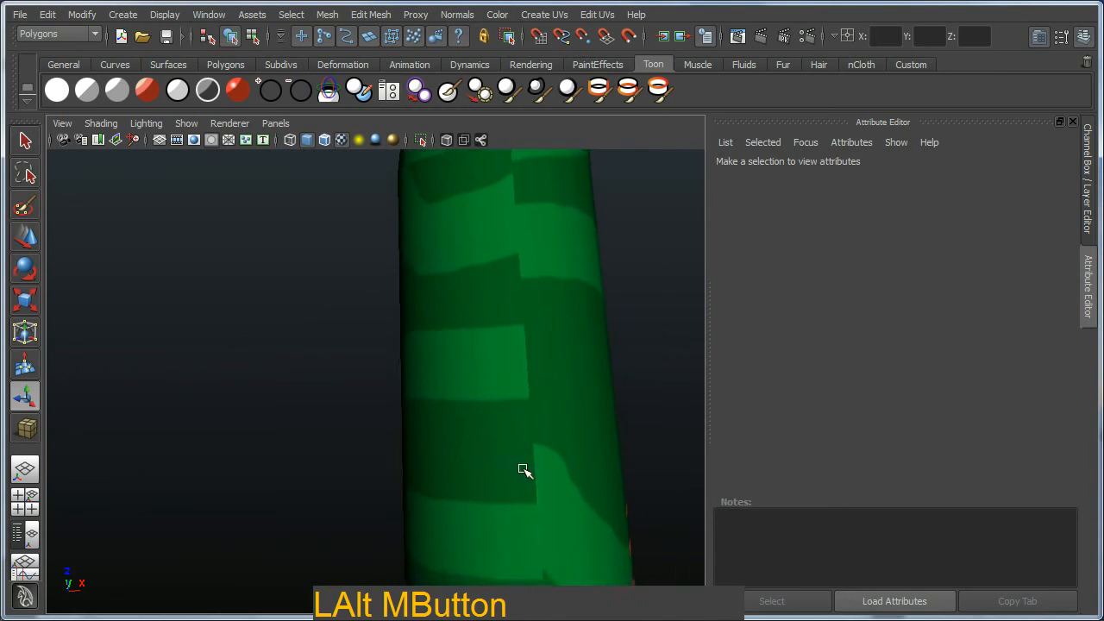
{"action": "right_click_drag", "start_coordinate": [525, 468], "coordinate": [496, 412], "text": "alt"}
{"action": "middle_click_drag", "start_coordinate": [483, 440], "coordinate": [449, 328], "text": "alt"}
Review the whole textured submarine from both sides, including the "I'm on a boat" lettering and the propeller.
{"action": "left_click_drag", "start_coordinate": [448, 328], "coordinate": [557, 362], "text": "alt"}
{"action": "right_click_drag", "start_coordinate": [557, 362], "coordinate": [383, 375], "text": "alt"}
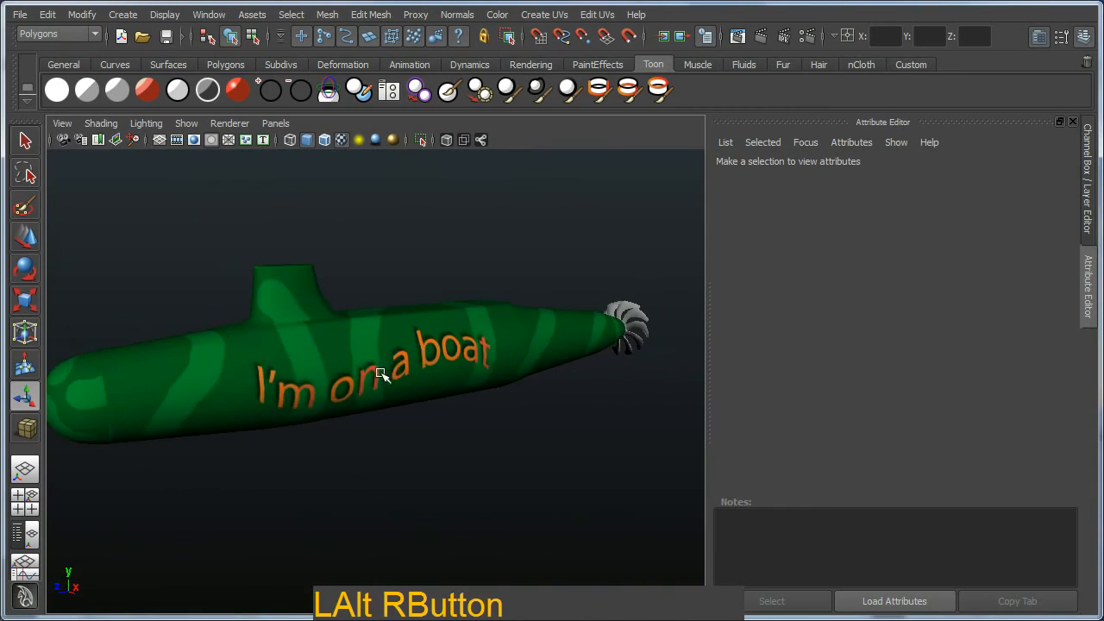
{"action": "left_click_drag", "start_coordinate": [383, 374], "coordinate": [474, 441], "text": "alt"}
{"action": "right_click_drag", "start_coordinate": [474, 441], "coordinate": [561, 463], "text": "alt"}
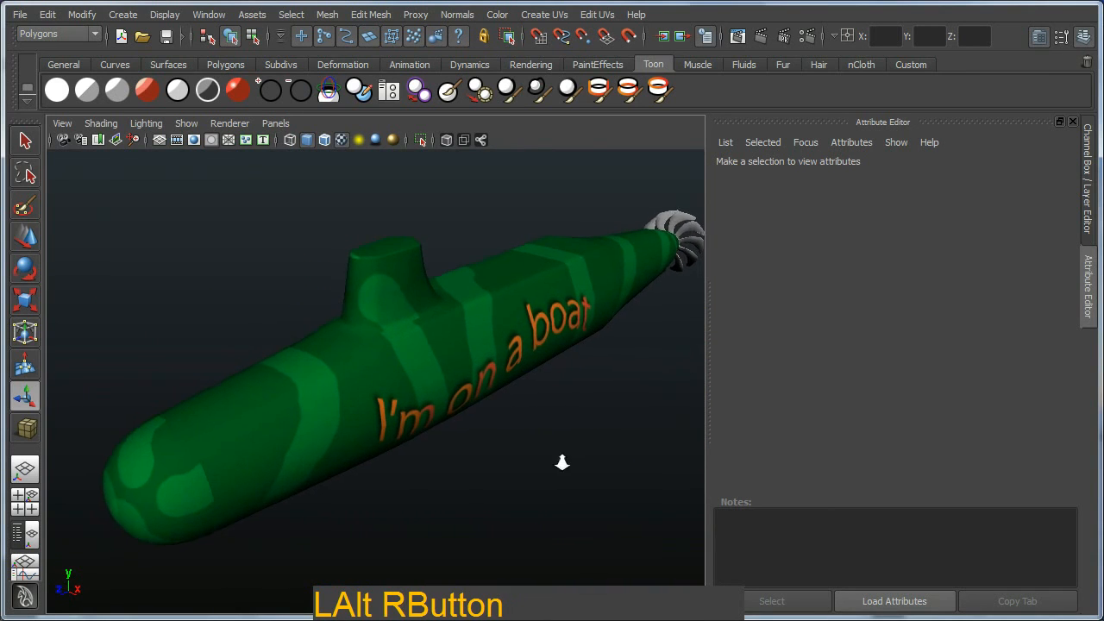
{"action": "left_click_drag", "start_coordinate": [568, 449], "coordinate": [540, 434], "text": "alt"}
{"action": "right_click_drag", "start_coordinate": [540, 434], "coordinate": [492, 354], "text": "alt"}
{"action": "left_click_drag", "start_coordinate": [492, 354], "coordinate": [681, 362], "text": "alt"}
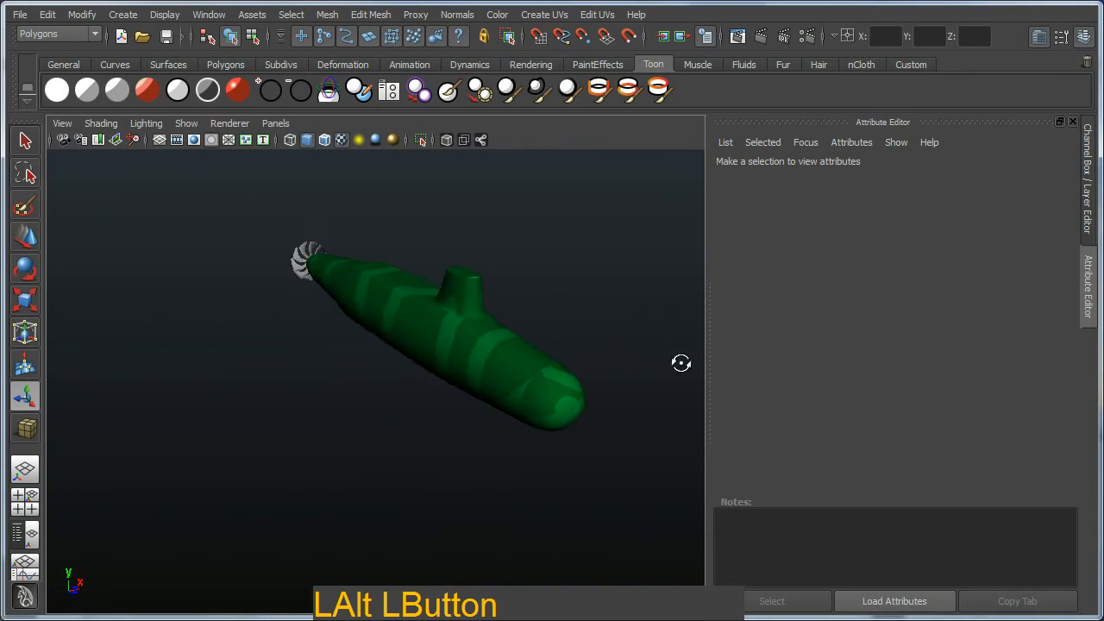
{"action": "middle_click_drag", "start_coordinate": [680, 362], "coordinate": [450, 394], "text": "alt"}
{"action": "left_click_drag", "start_coordinate": [450, 394], "coordinate": [402, 419], "text": "alt"}
{"action": "right_click_drag", "start_coordinate": [402, 419], "coordinate": [411, 435], "text": "alt"}
{"action": "left_click_drag", "start_coordinate": [413, 442], "coordinate": [425, 459], "text": "alt"}
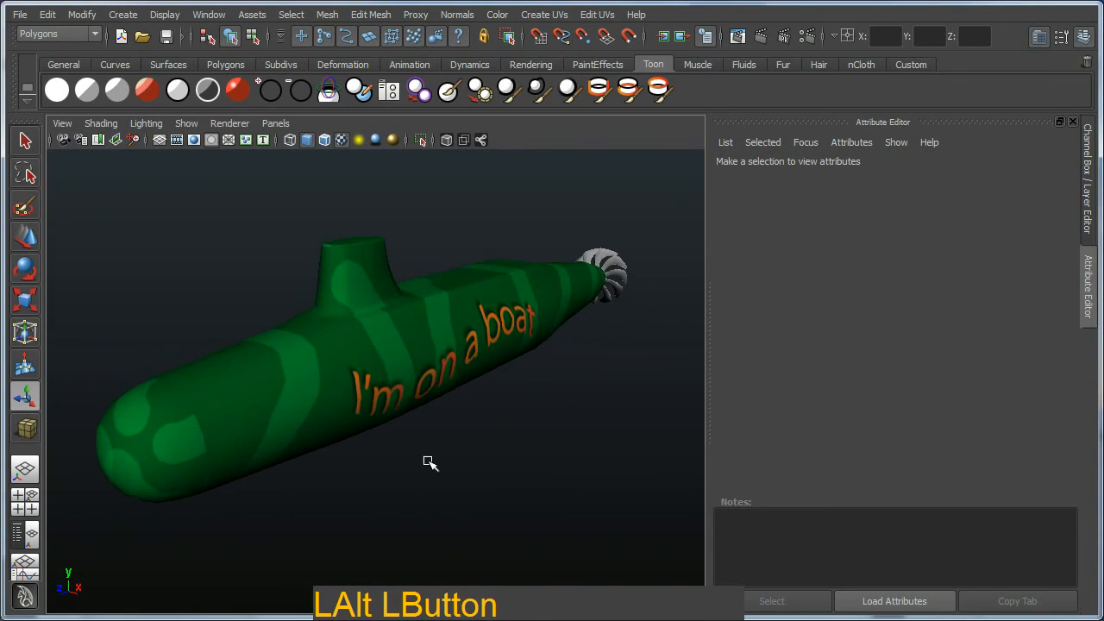